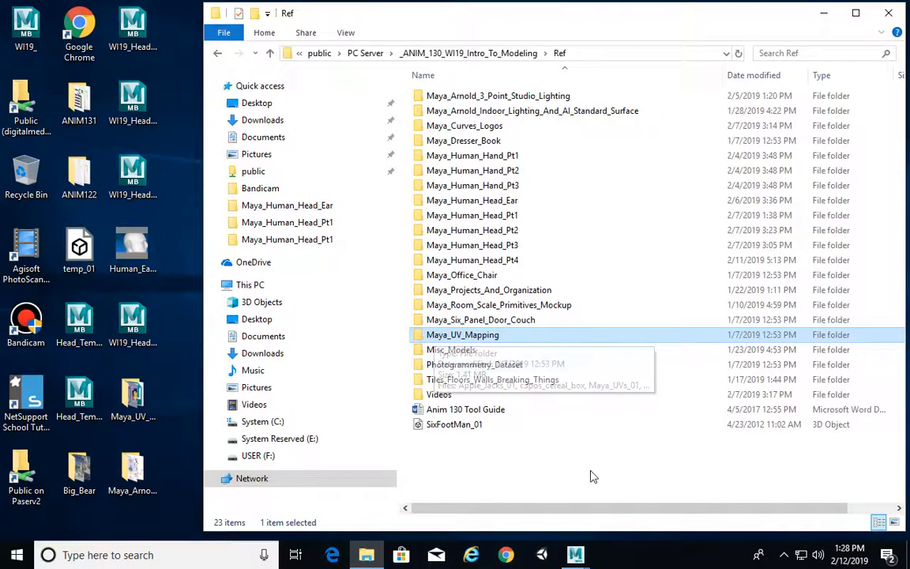
Step: Copy the Maya_UV_Mapping folder from Ref to the desktop and place it in the gap among the desktop icons
right_click(459, 338)
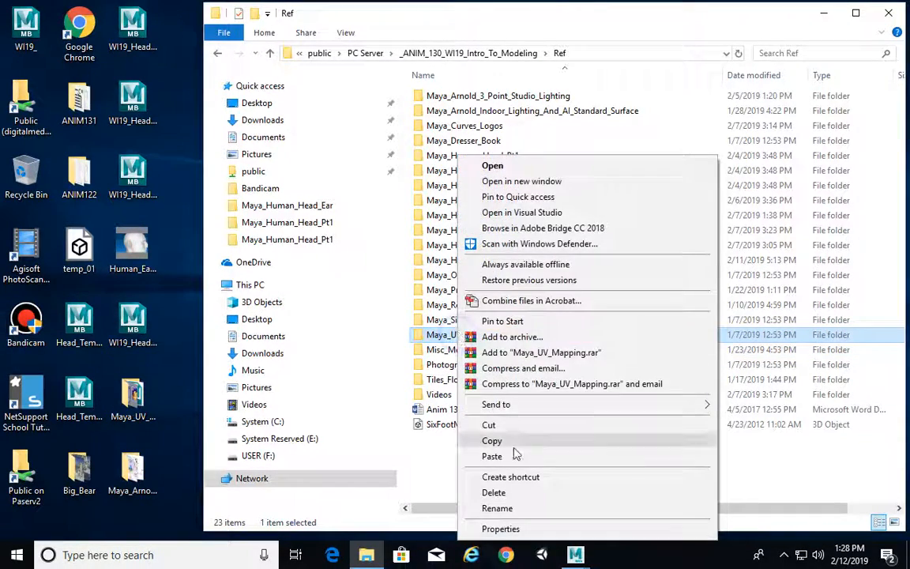
click(510, 440)
right_click(188, 303)
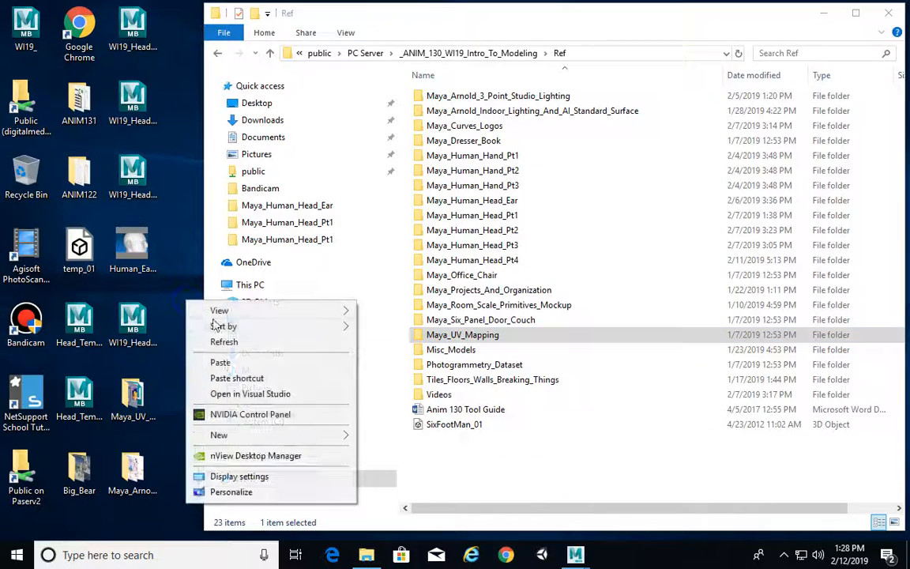
click(220, 362)
click(231, 166)
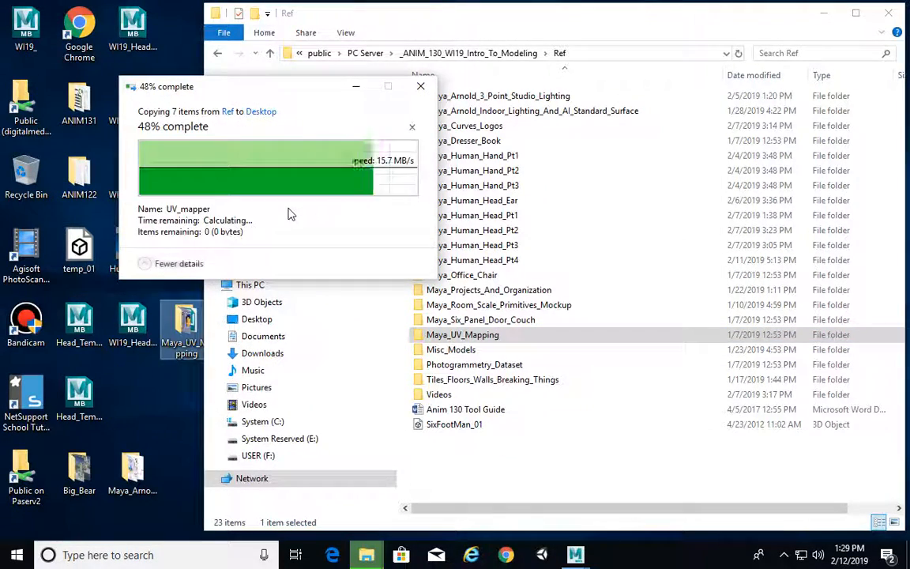
drag(187, 337, 136, 415)
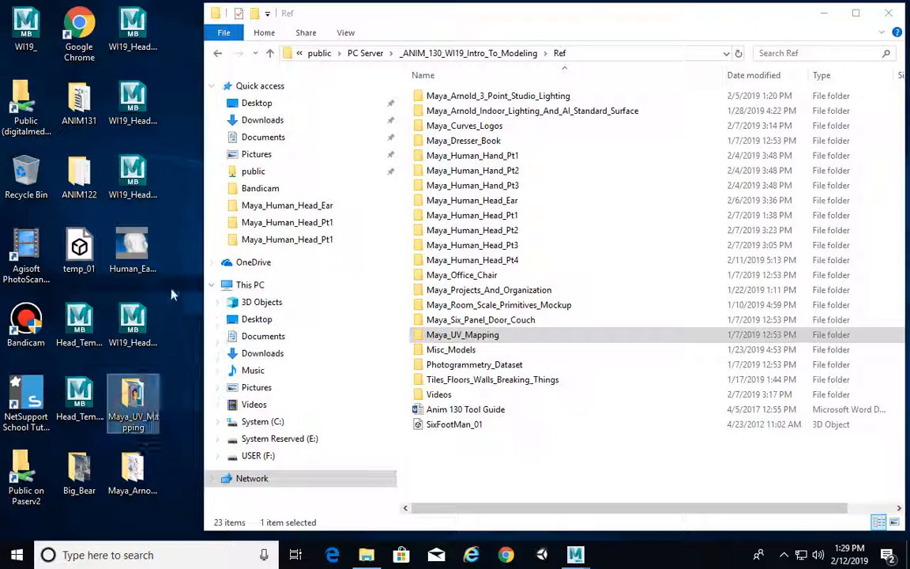
Step: Switch to the untitled Maya scene and turn off the Poly Count heads-up display
mouse_move(575, 556)
click(619, 501)
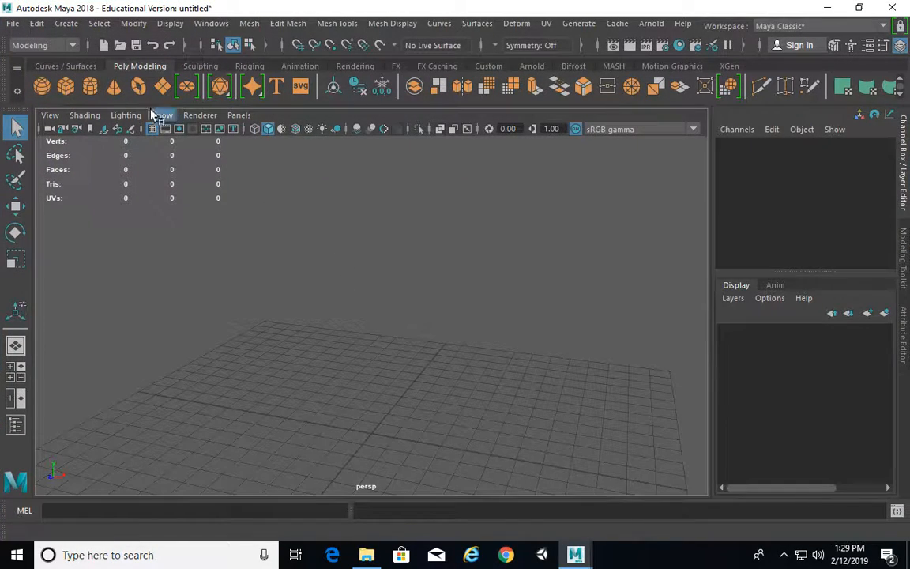
click(166, 24)
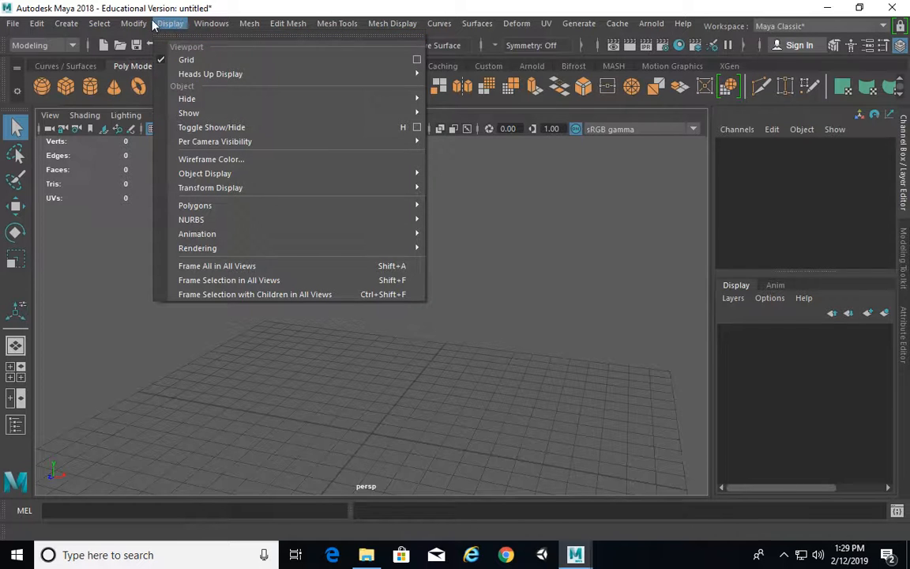
mouse_move(210, 73)
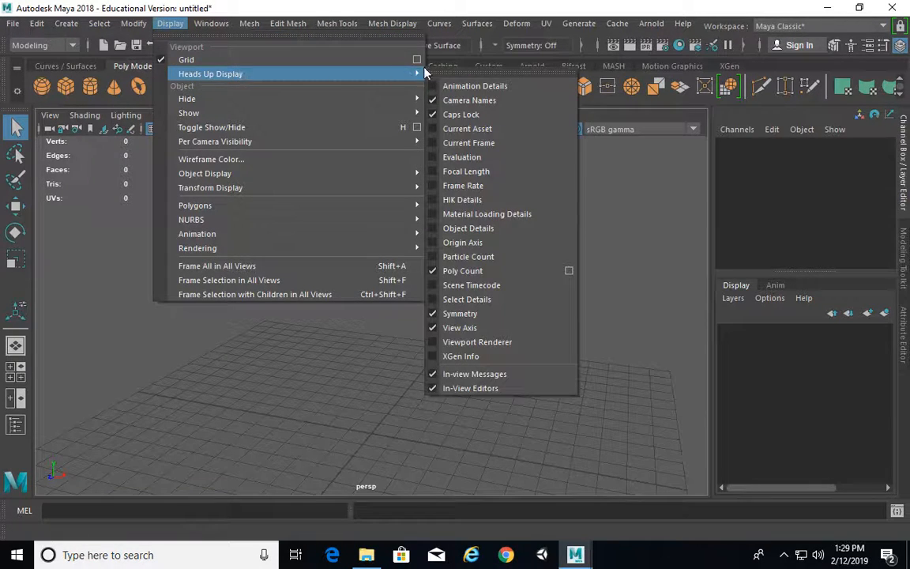
click(459, 69)
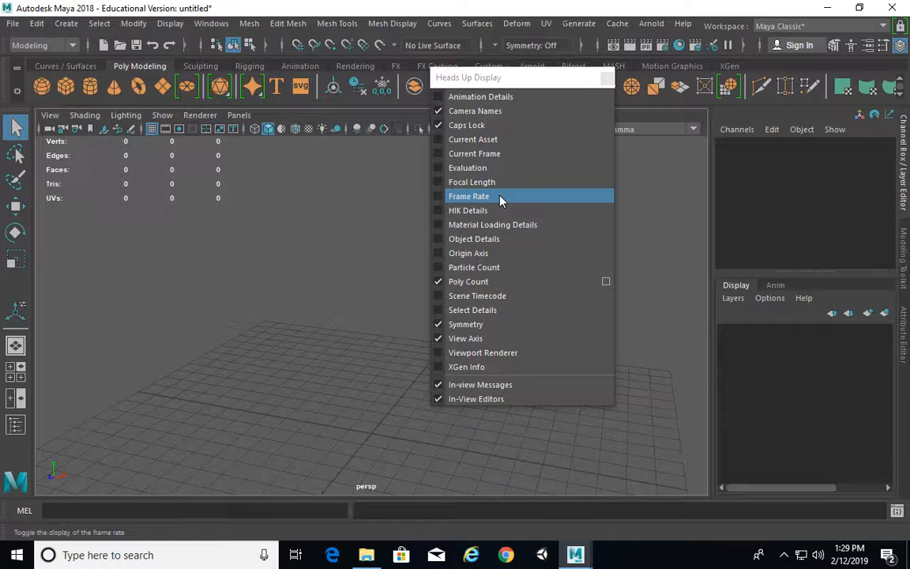
click(488, 78)
drag(487, 78, 330, 128)
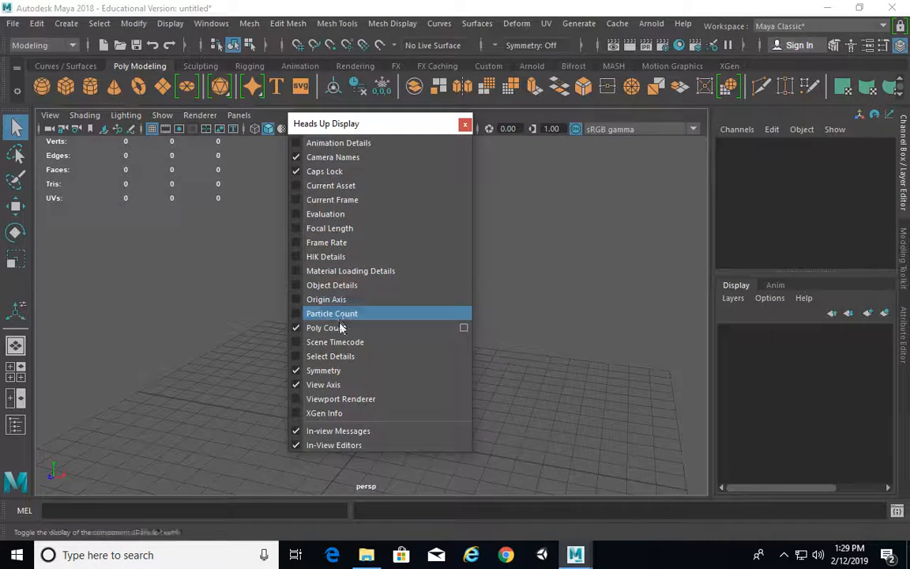
click(326, 331)
click(464, 124)
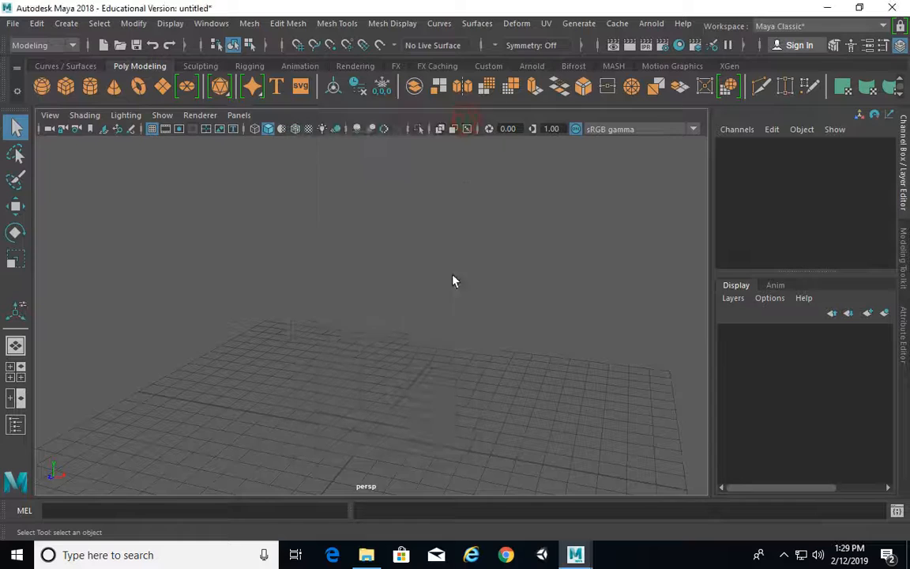
Step: Create a polygon cube at the origin and frame it in the perspective view
alt+middle_drag(526, 351, 506, 286)
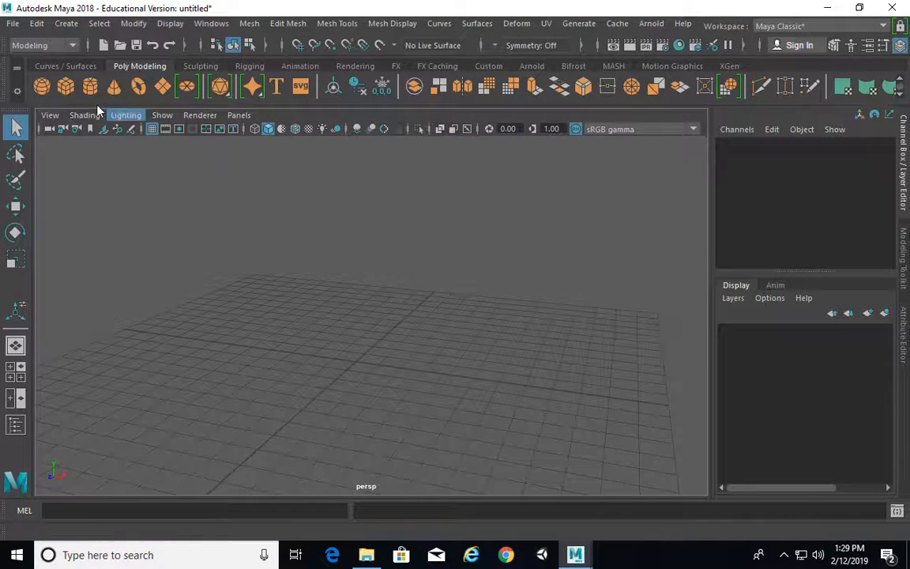
click(65, 86)
key(f)
alt+right_drag(504, 293, 216, 271)
alt+drag(319, 284, 261, 262)
alt+right_drag(507, 305, 399, 291)
alt+drag(399, 291, 445, 329)
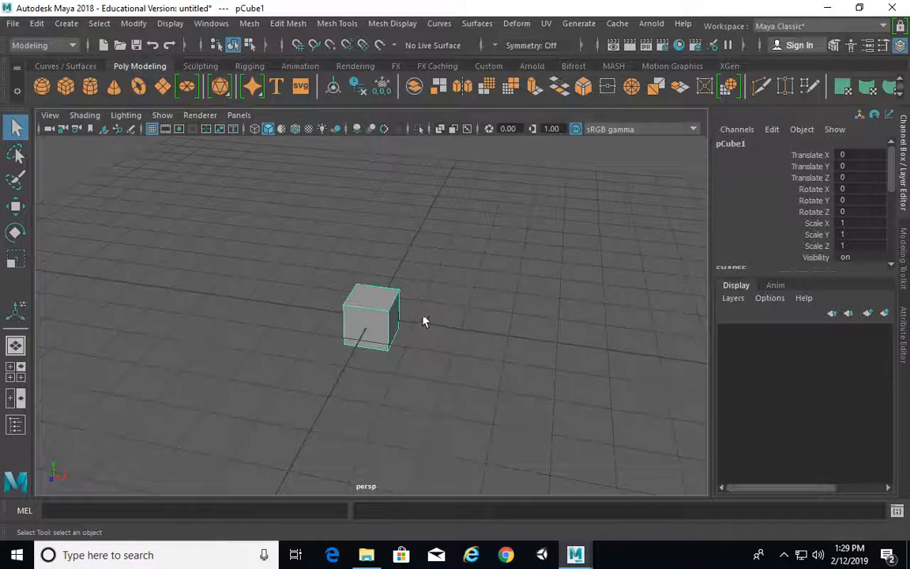
Step: Scale the cube uniformly to about 3.17 and move it to about X -13.86, Y 1.87
key(r)
drag(374, 319, 465, 315)
alt+right_drag(465, 314, 276, 276)
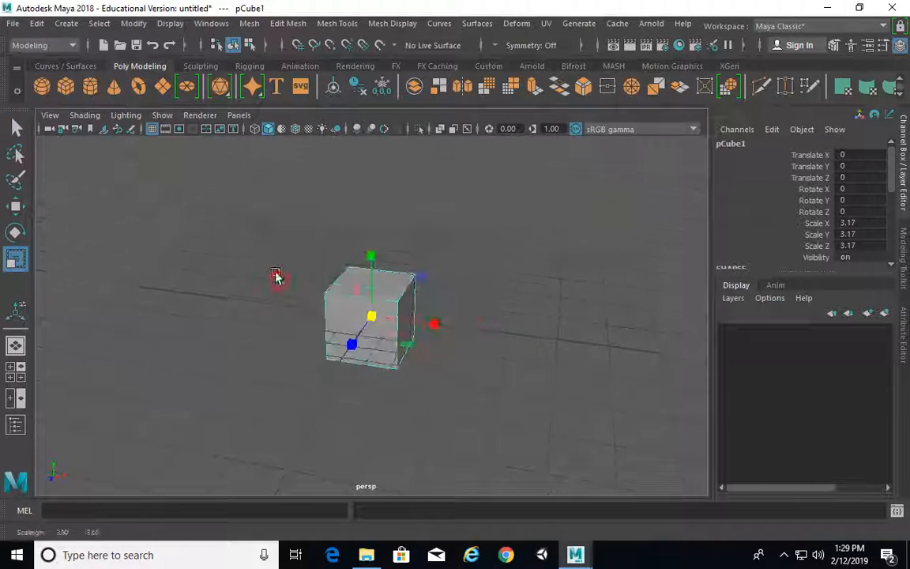
key(w)
drag(372, 257, 211, 266)
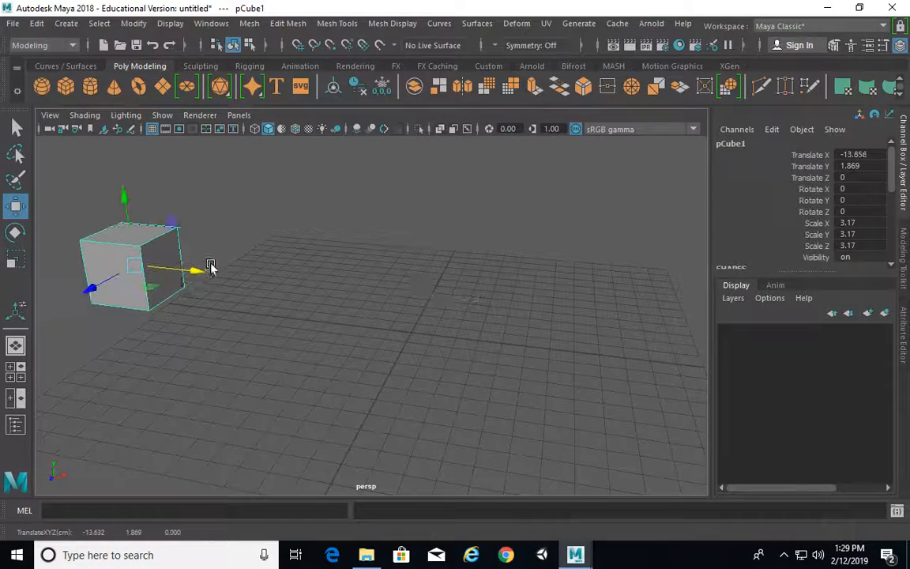
Step: Add a polygon cylinder scaled uniformly to about 1.64 and place it beside the cube at about X -8.52, Y 2.07
click(90, 87)
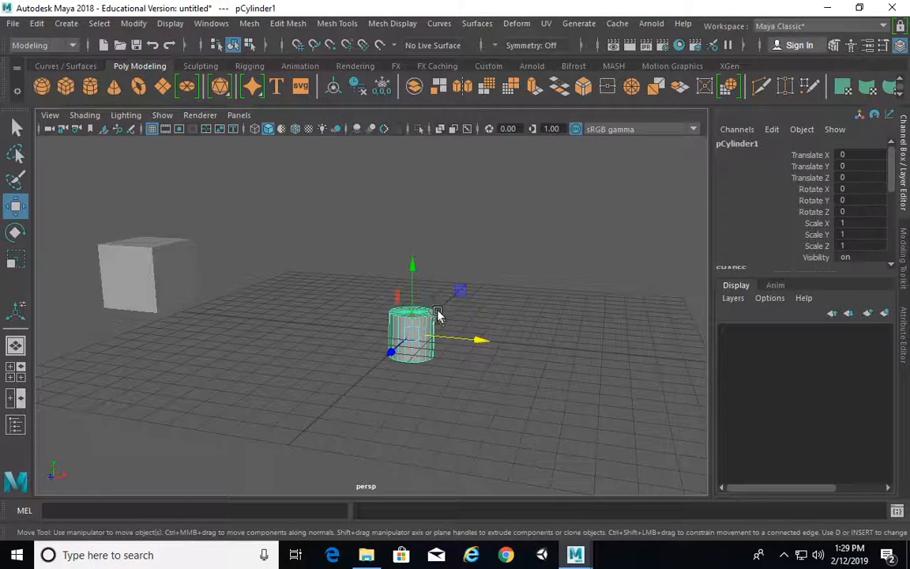
key(r)
drag(415, 332, 430, 308)
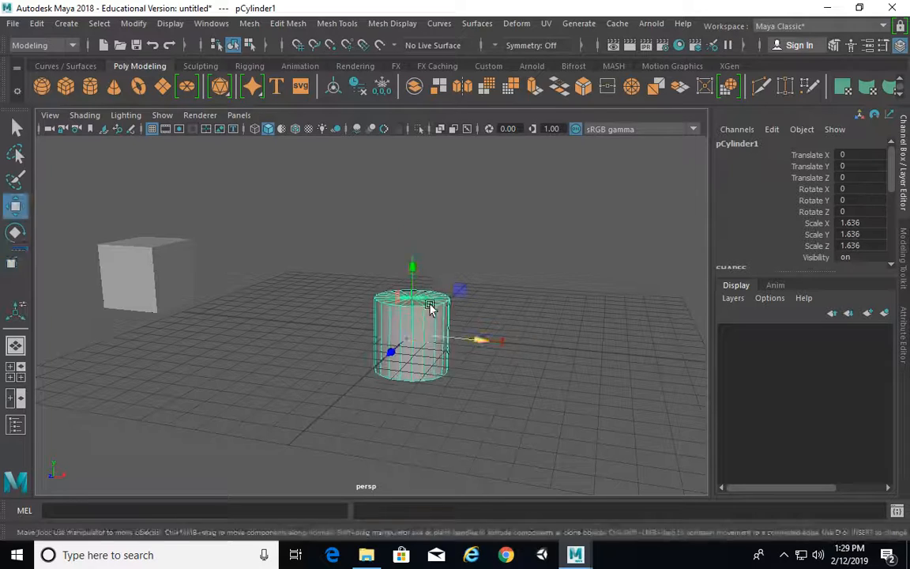
drag(414, 271, 419, 233)
drag(477, 295, 294, 281)
alt+drag(374, 268, 272, 202)
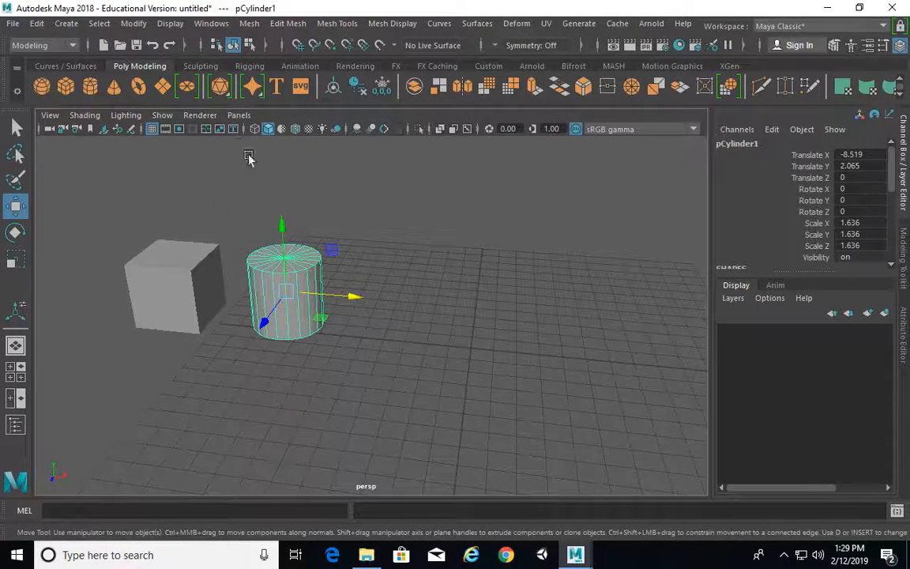
Step: Add a polygon sphere, enlarge it to roughly the cylinder's size, and place it beside the cylinder above the grid
click(42, 86)
alt+drag(493, 329, 477, 241)
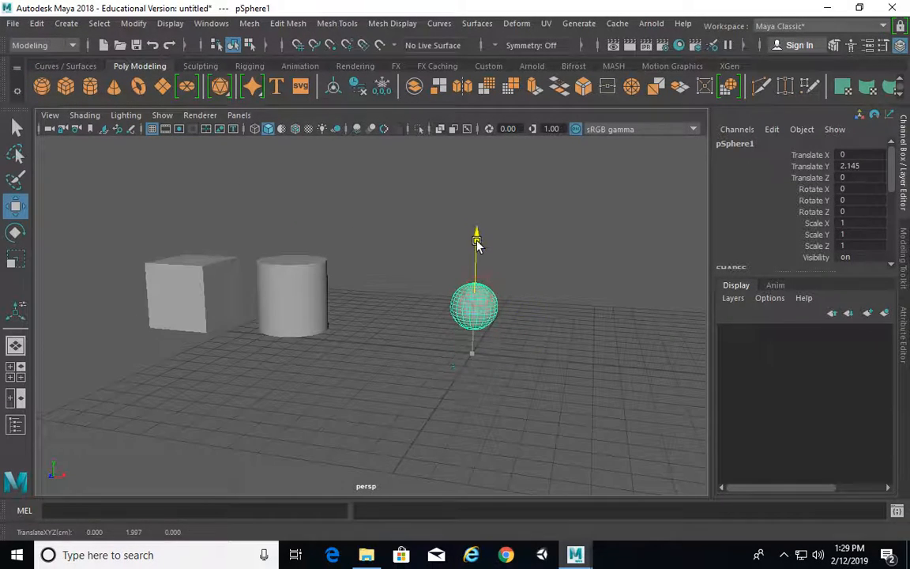
key(r)
drag(475, 305, 510, 312)
alt+drag(510, 311, 506, 271)
key(w)
click(471, 222)
alt+drag(466, 229, 434, 289)
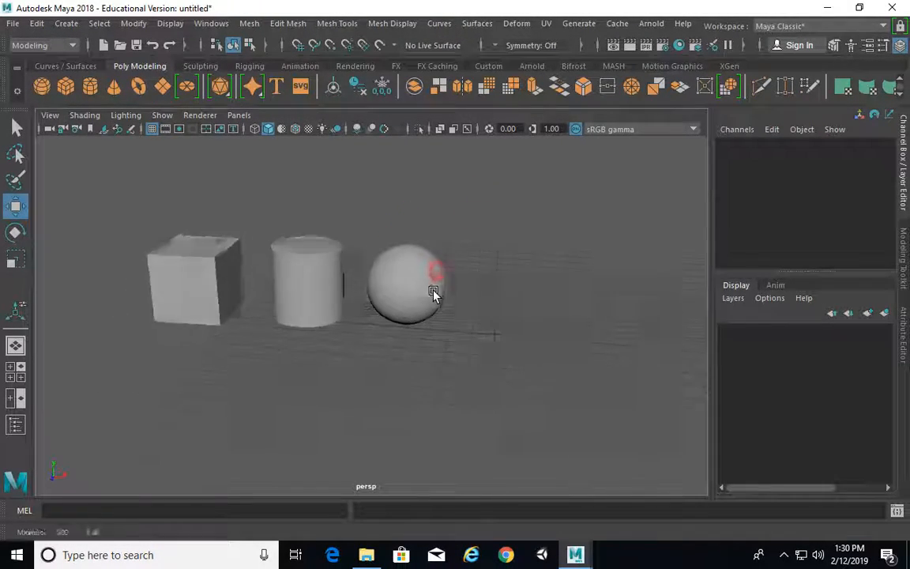
alt+drag(445, 202, 303, 225)
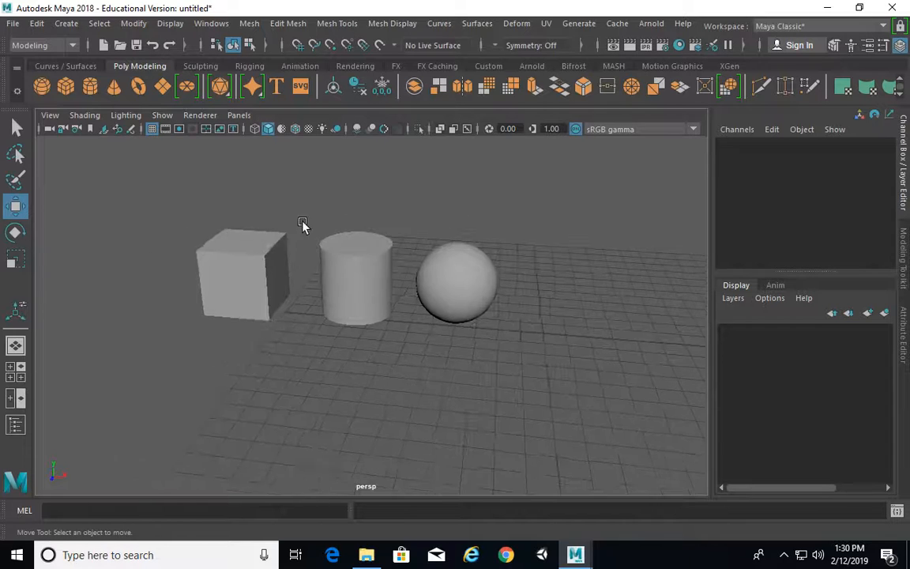
Step: Assign a new Lambert material to the cube
key(q)
click(264, 240)
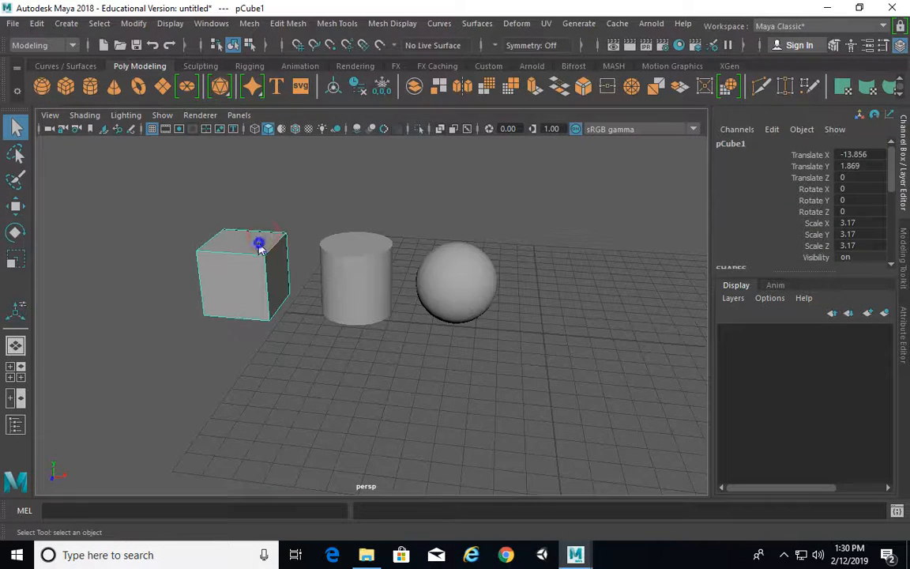
right_click(260, 245)
click(280, 509)
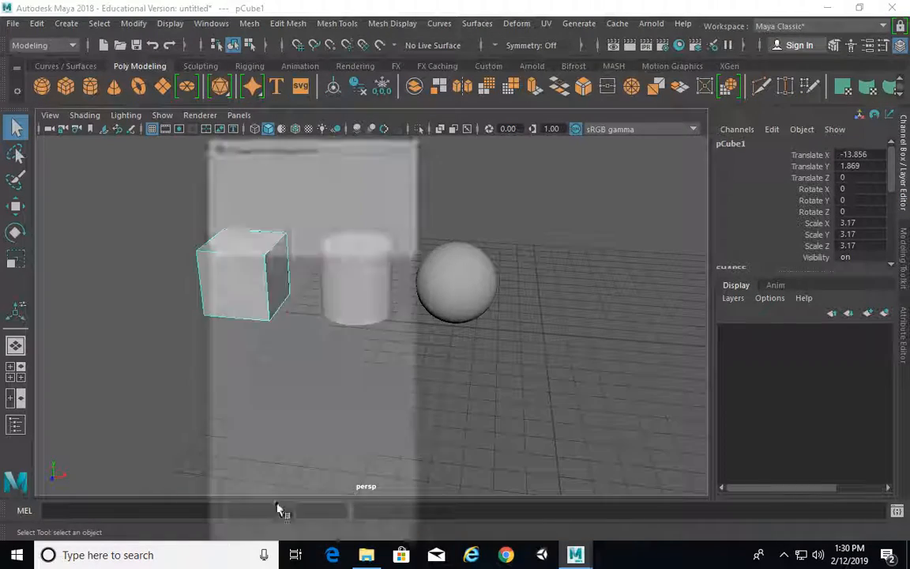
drag(289, 143, 209, 47)
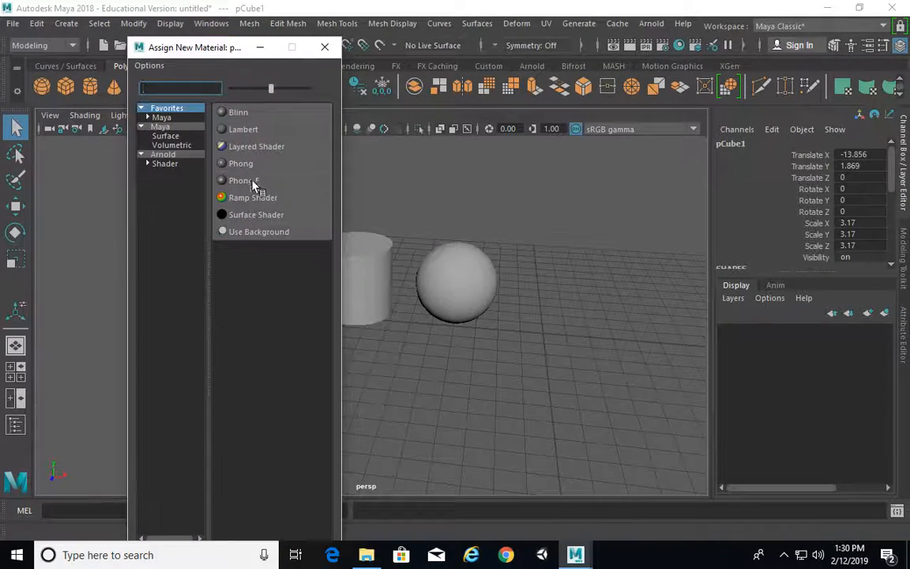
click(243, 130)
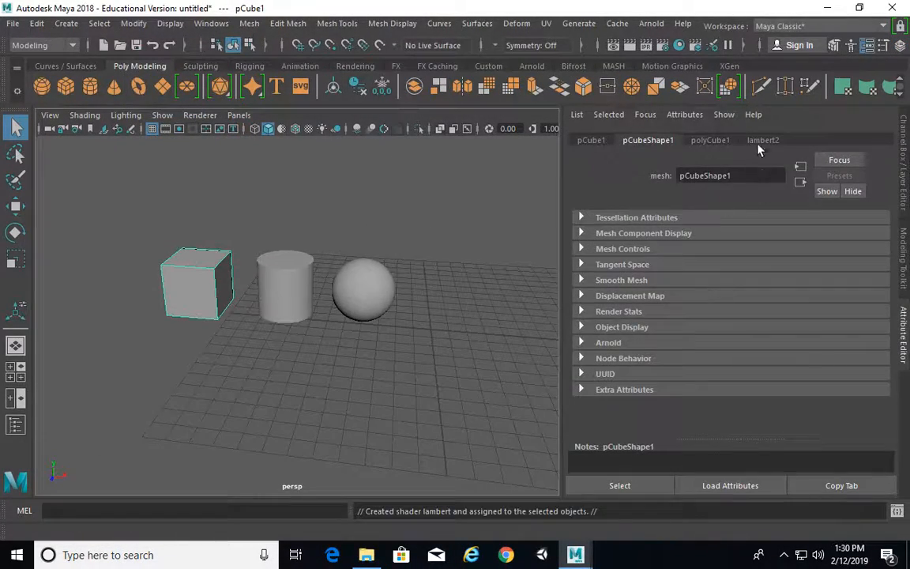
Step: Connect a File texture to the Color attribute of the cube's lambert2 material
click(762, 141)
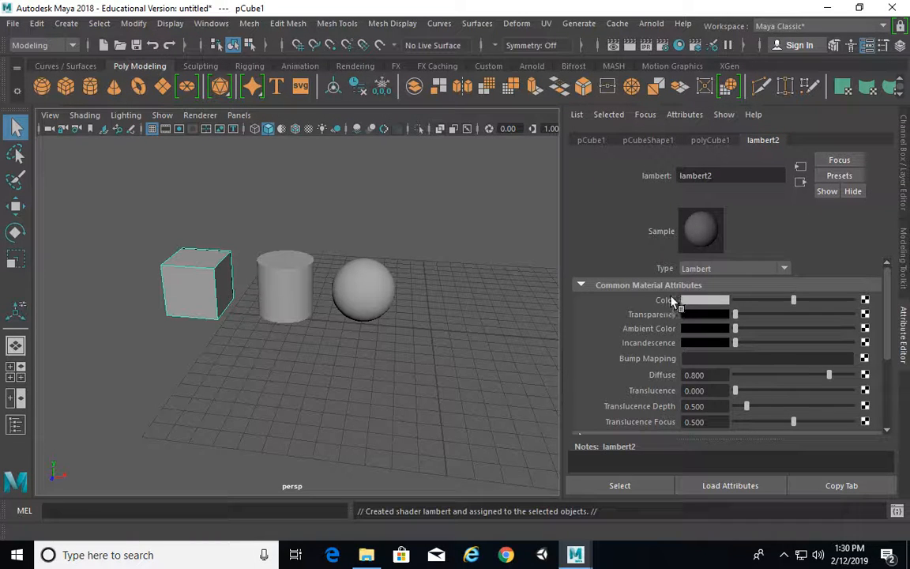
click(865, 301)
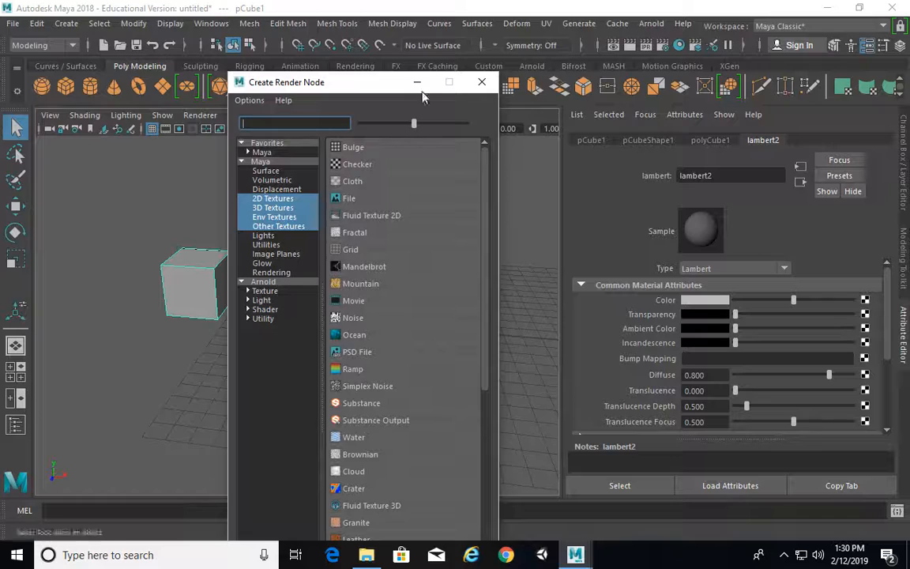
drag(360, 81, 333, 29)
click(328, 147)
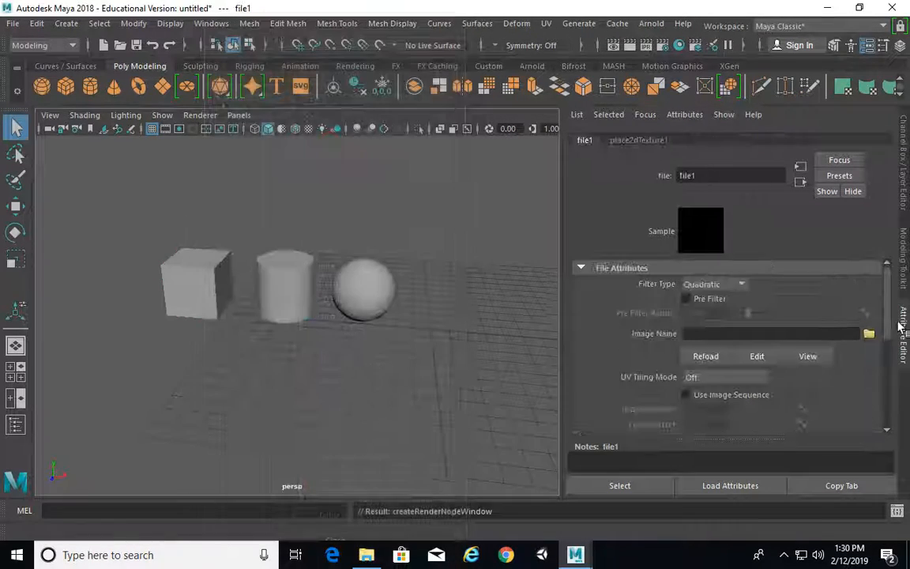
Step: Load UV_mapper.jpg from the desktop's Maya_UV_Mapping folder as the file texture's image
click(869, 332)
click(77, 126)
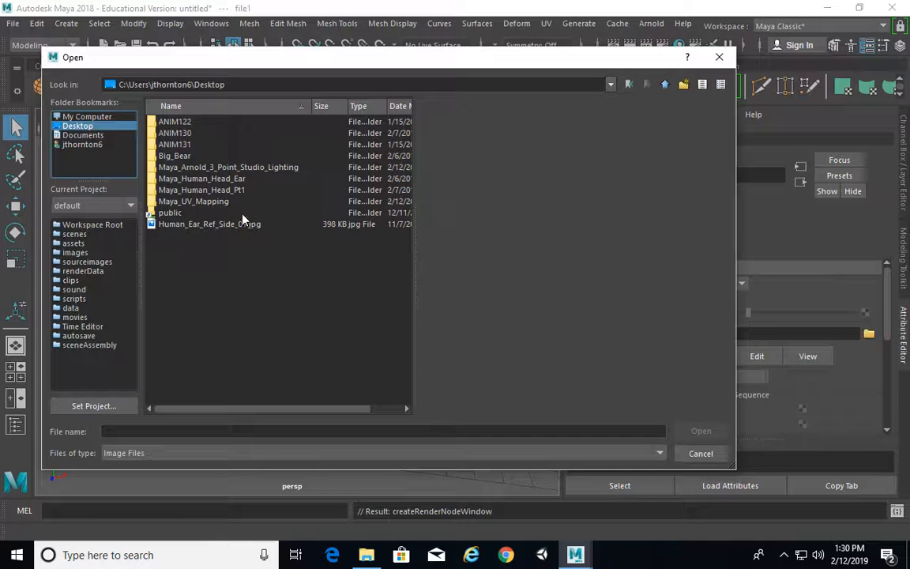
double_click(211, 201)
click(177, 157)
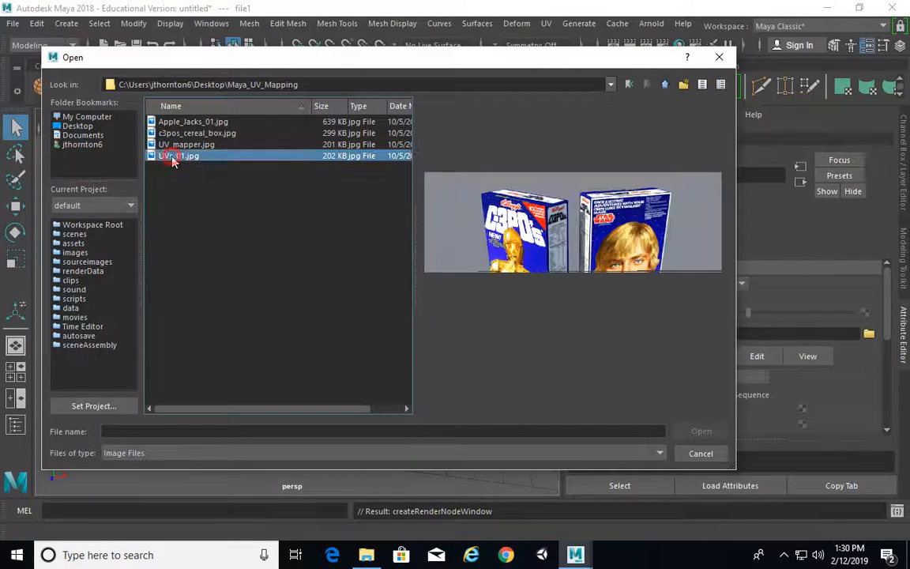
click(185, 145)
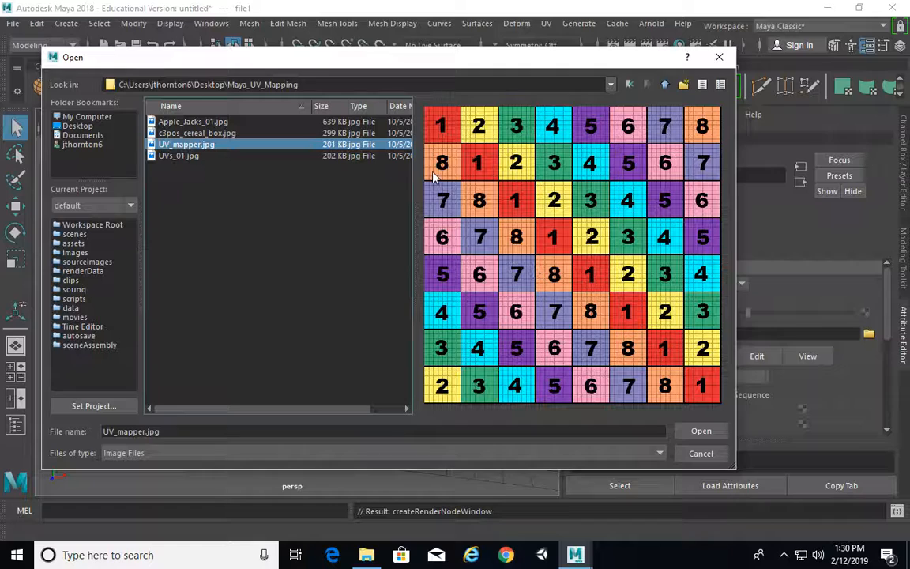
click(701, 431)
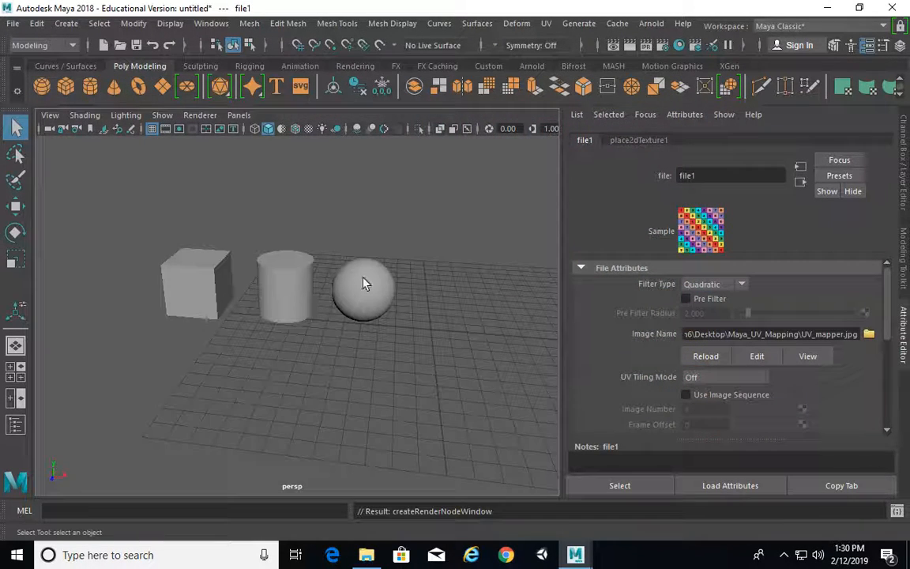
Step: Turn on textured shading in the viewport and examine the numbered texture on the cube
key(6)
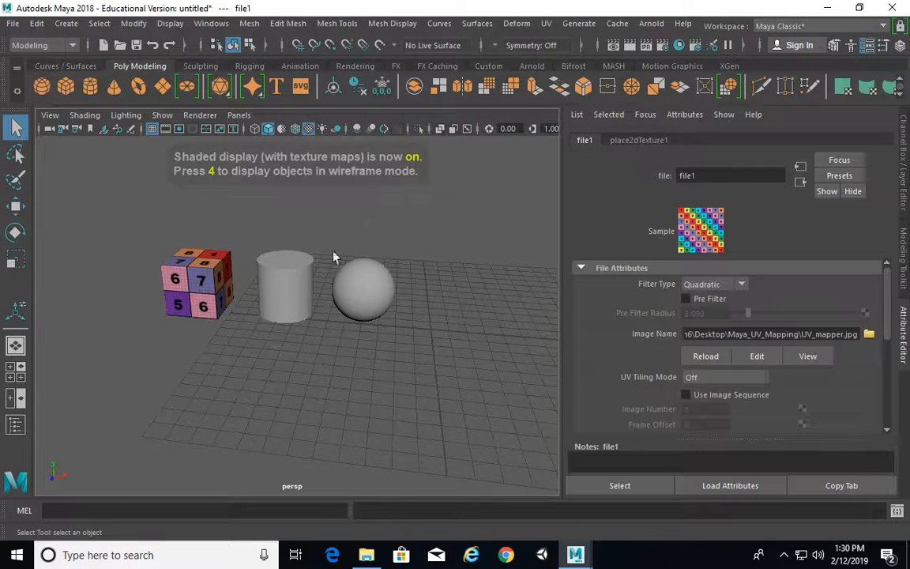
scroll(310, 263, up, 3)
click(202, 277)
key(f)
alt+drag(360, 345, 433, 338)
scroll(433, 337, down, 5)
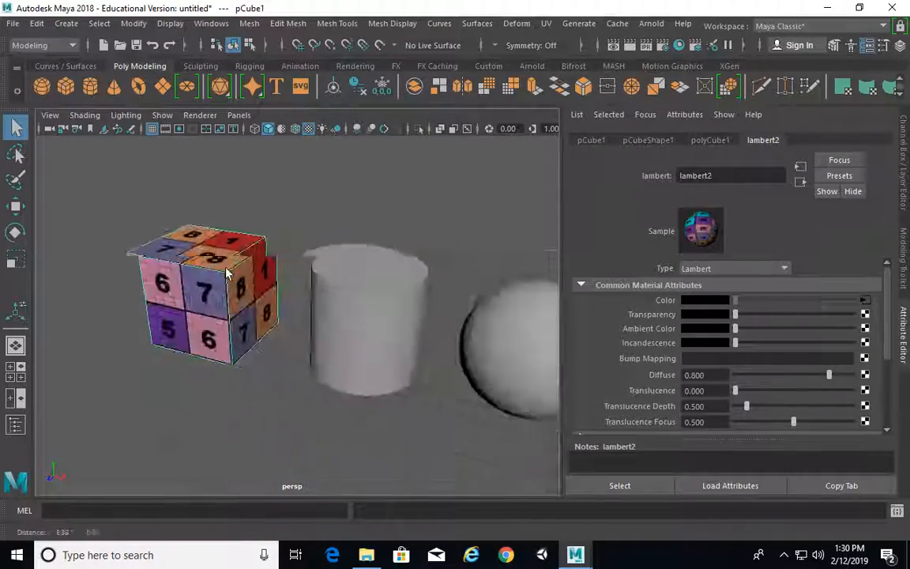
Step: Assign the existing lambert2 material to the cylinder and the sphere, and examine the texture on the sphere up close
click(380, 314)
right_drag(374, 282, 510, 545)
click(524, 341)
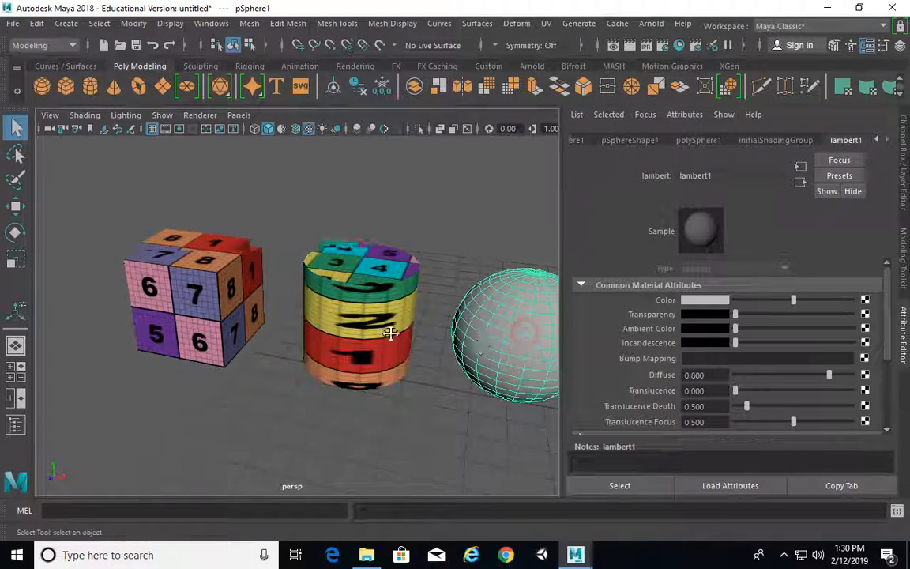
alt+drag(392, 325, 348, 290)
right_drag(348, 291, 445, 550)
scroll(347, 344, up, 3)
click(487, 235)
alt+drag(415, 304, 319, 310)
scroll(318, 311, up, 8)
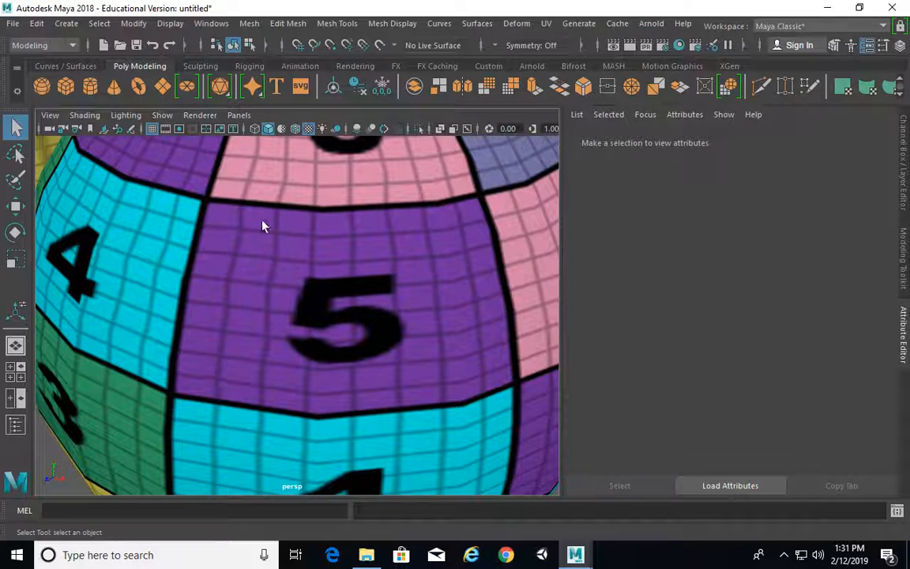
Step: Examine how the numbered checker texture wraps around the sphere, from its sides up to its pole
scroll(360, 354, down, 5)
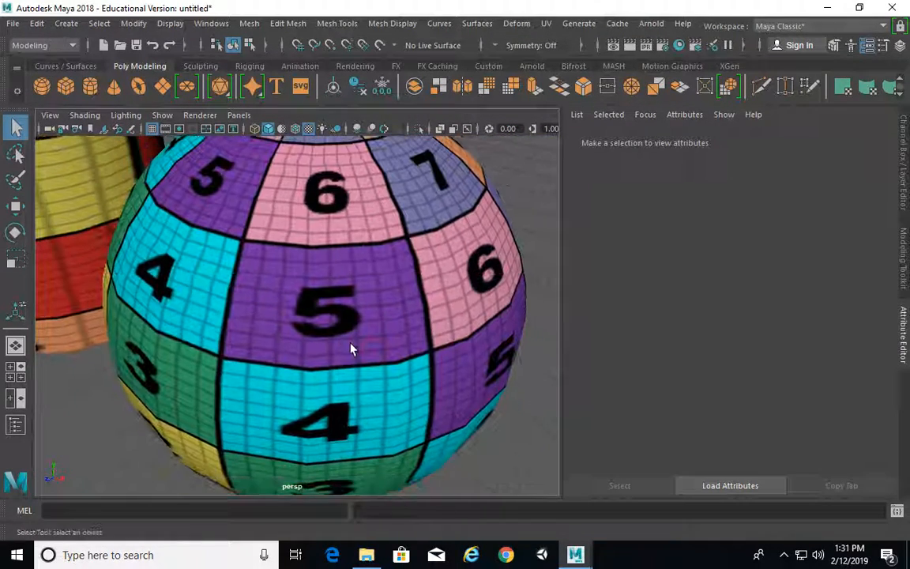
alt+drag(352, 346, 366, 321)
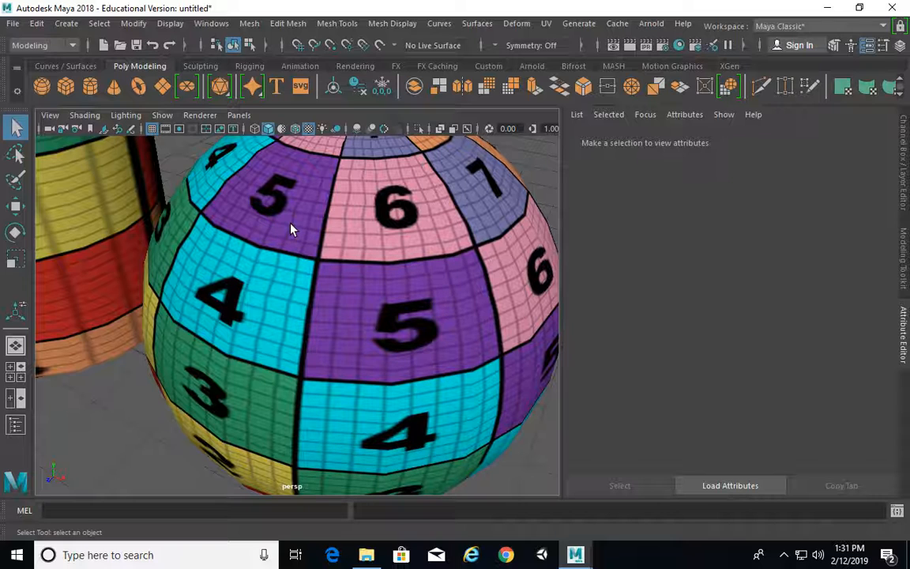
alt+right_drag(363, 244, 291, 213)
alt+drag(291, 214, 303, 221)
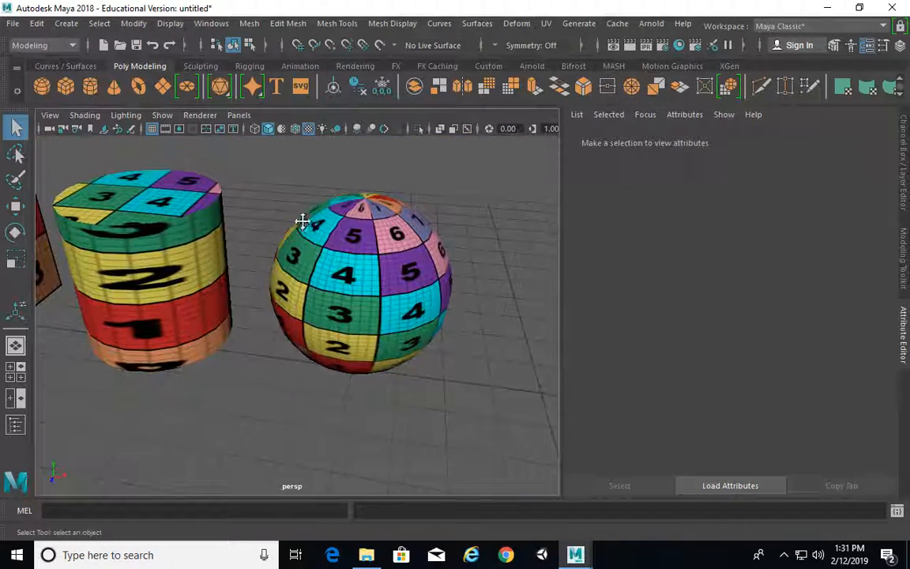
alt+middle_drag(302, 221, 318, 228)
scroll(460, 301, up, 8)
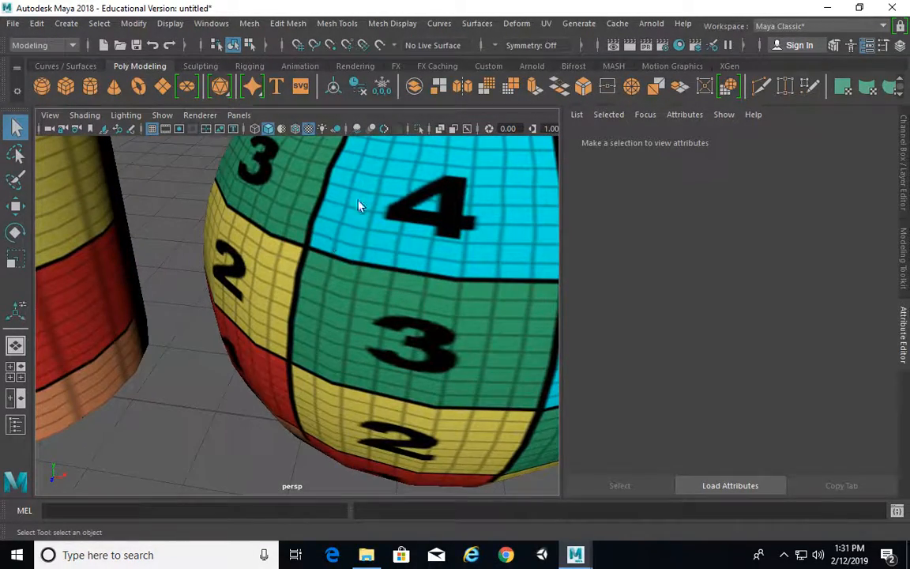
alt+drag(360, 206, 406, 176)
alt+right_drag(360, 343, 251, 319)
alt+middle_drag(313, 298, 349, 292)
scroll(380, 223, up, 8)
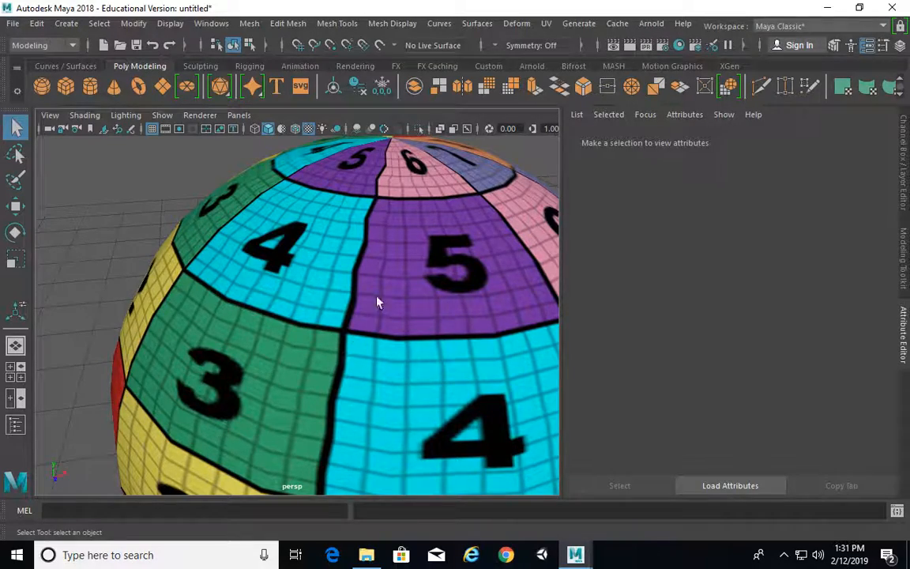
scroll(376, 303, down, 8)
Step: Examine the checker texture on the cylinder's side and compare it with the cube and sphere
alt+drag(281, 250, 204, 274)
alt+drag(394, 285, 212, 311)
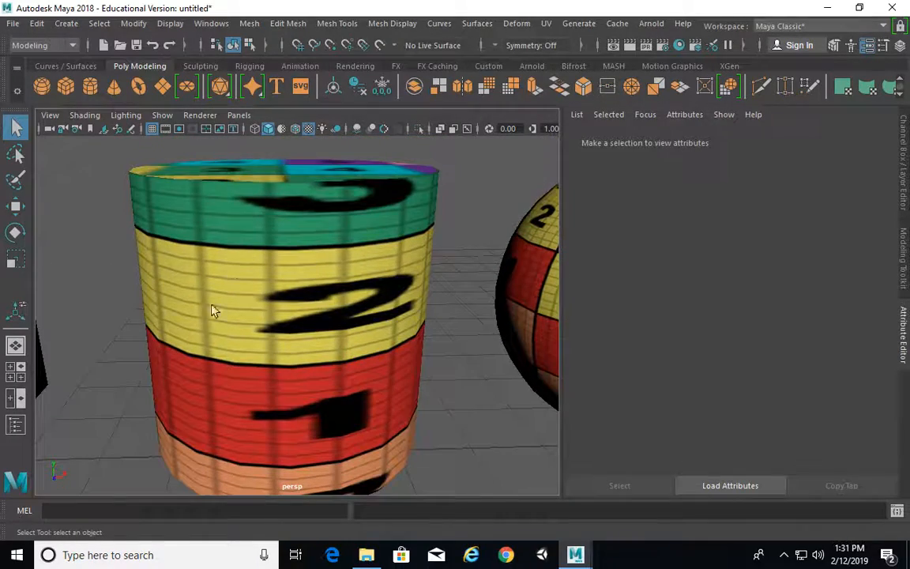
alt+right_drag(396, 366, 218, 306)
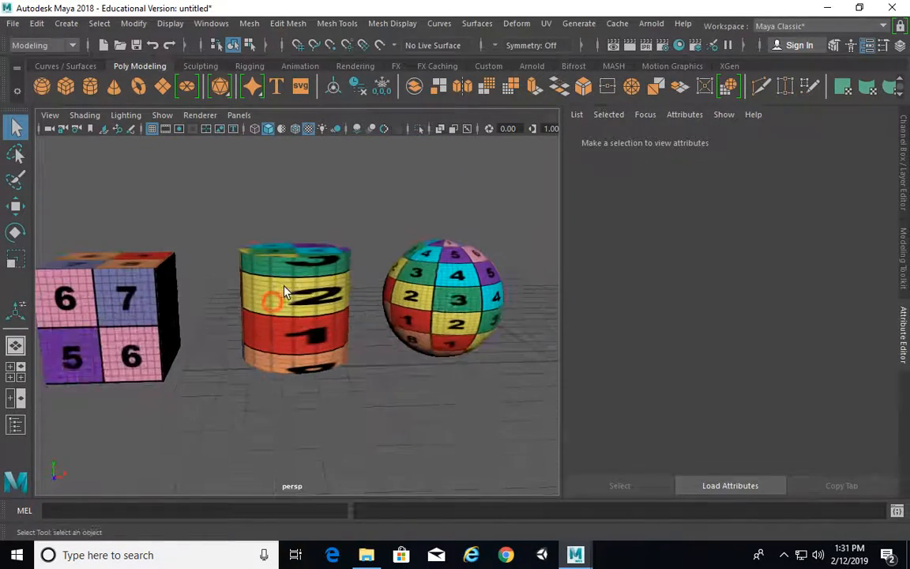
alt+middle_drag(273, 301, 362, 288)
Step: Select the cube and examine the numbered texture on its faces alongside the other primitives
click(227, 283)
alt+drag(399, 291, 419, 341)
alt+right_drag(419, 341, 499, 374)
alt+middle_drag(395, 332, 482, 308)
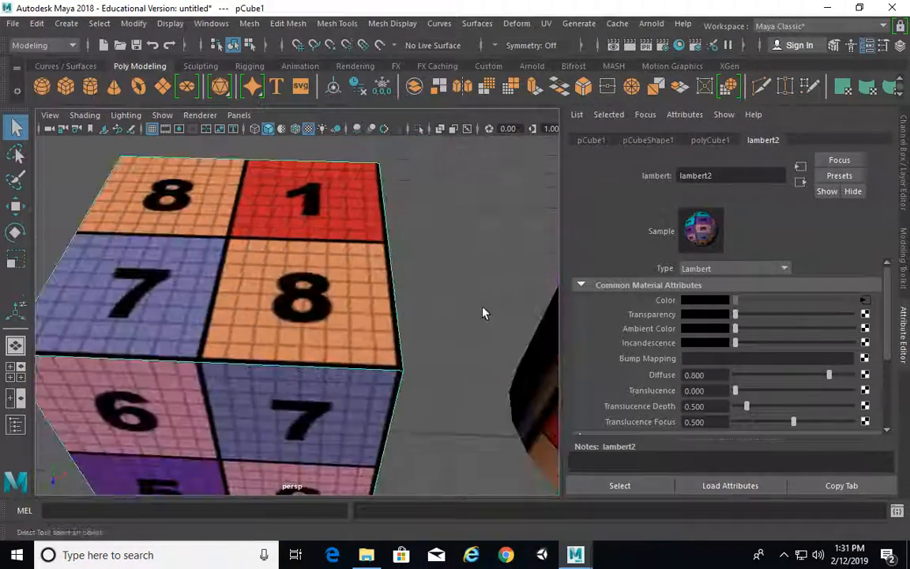
alt+drag(483, 310, 243, 390)
alt+right_drag(399, 348, 272, 296)
alt+middle_drag(273, 296, 167, 291)
alt+drag(320, 300, 322, 341)
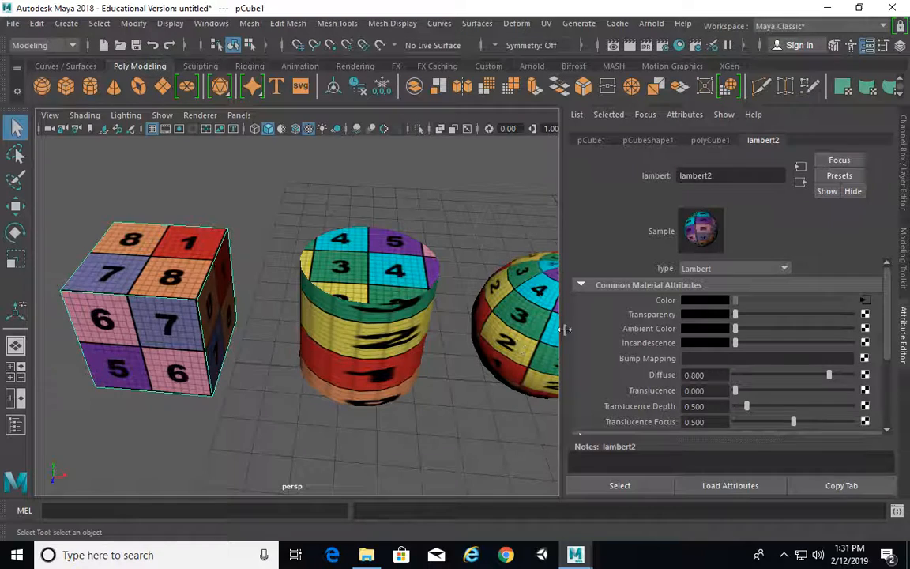
Step: Replace the Attribute Editor with the Channel Box so the viewport has more room for the three primitives
drag(562, 312, 449, 324)
drag(422, 286, 687, 275)
alt+middle_drag(368, 271, 359, 261)
alt+right_drag(272, 241, 221, 230)
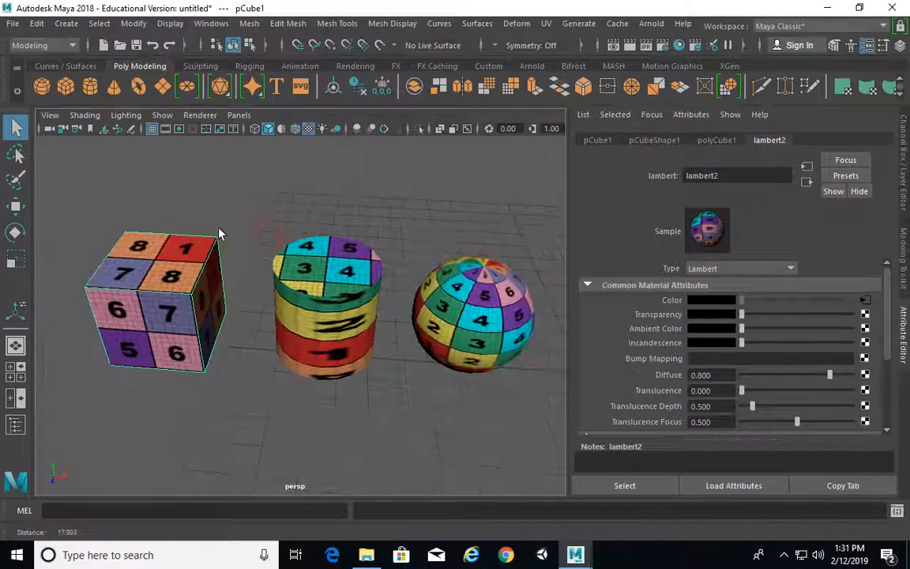
alt+middle_drag(221, 230, 185, 217)
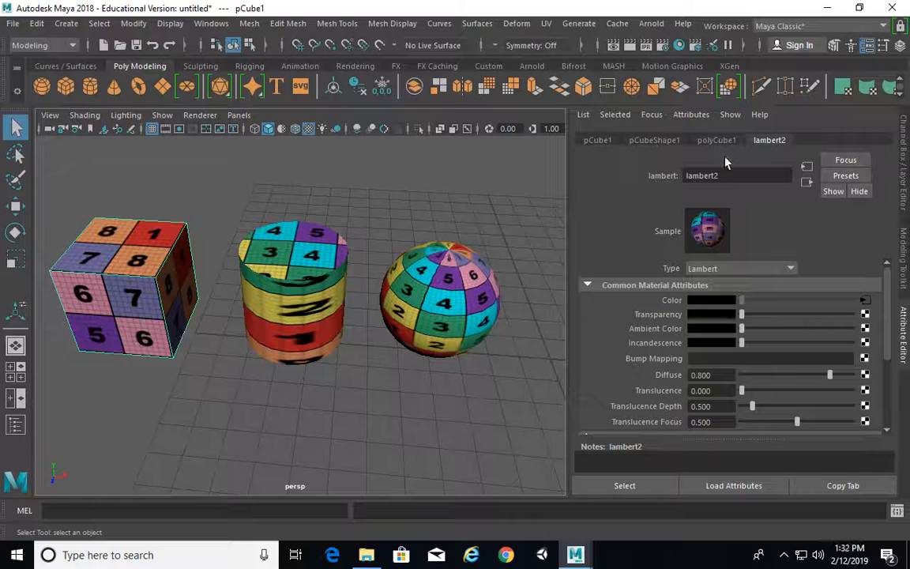
key(ctrl+a)
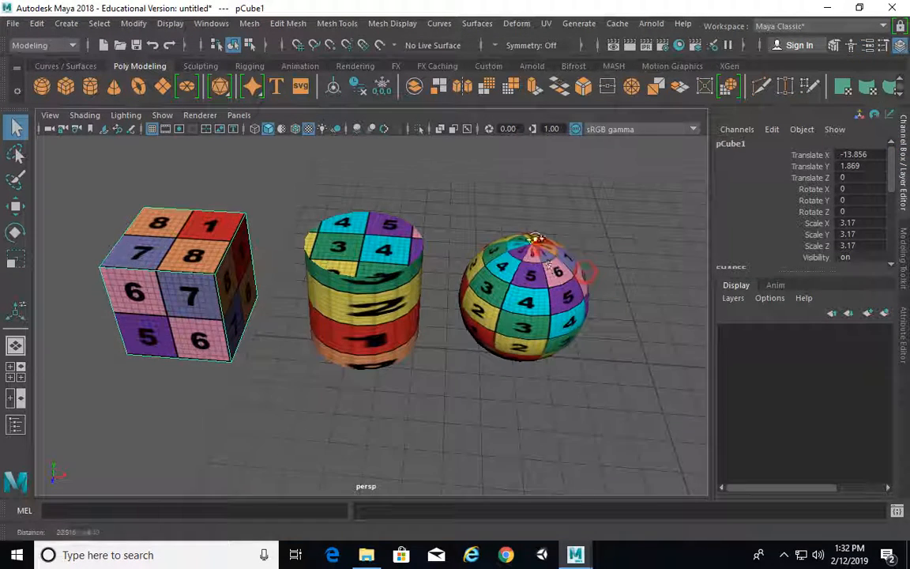
alt+drag(538, 238, 525, 222)
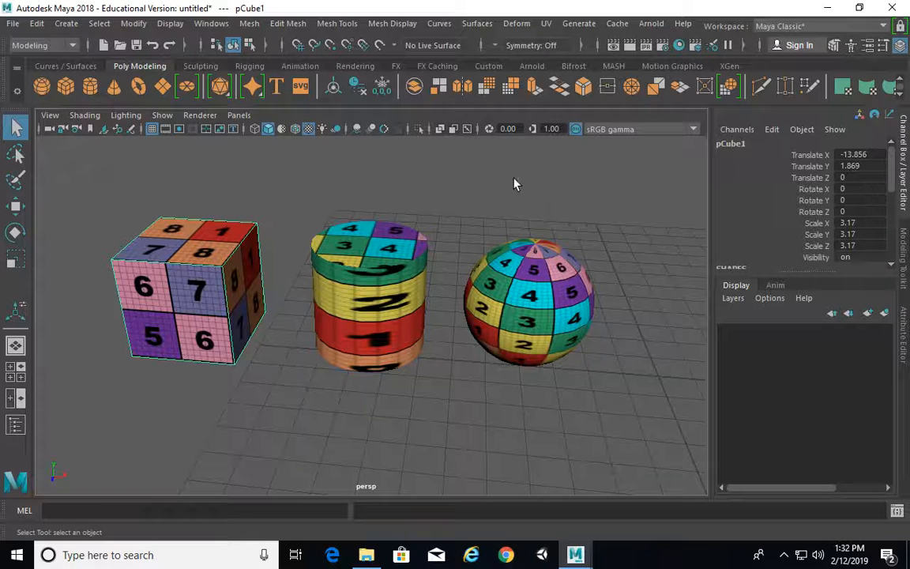
Step: Open the UV Editor for the selected cube, undoing any planar projection applied to it
click(845, 87)
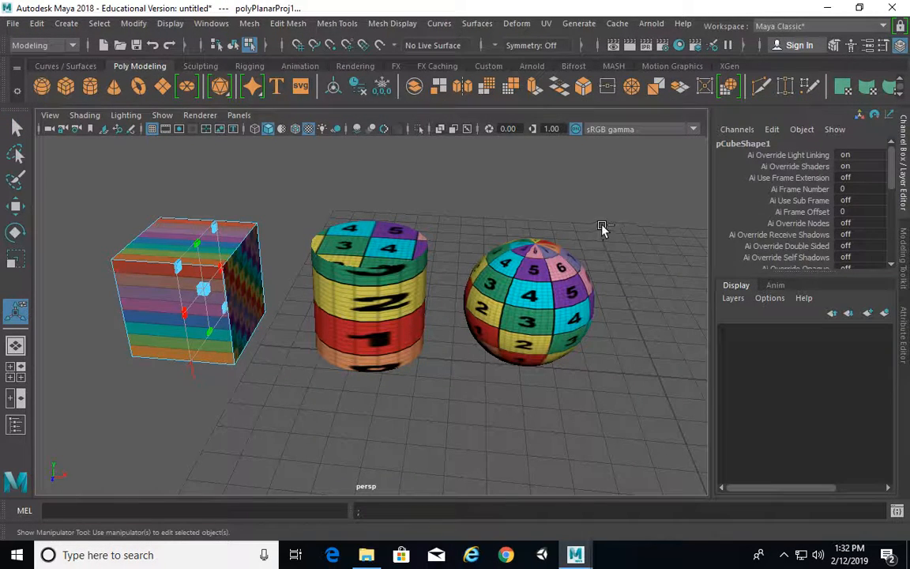
key(ctrl+z)
click(902, 94)
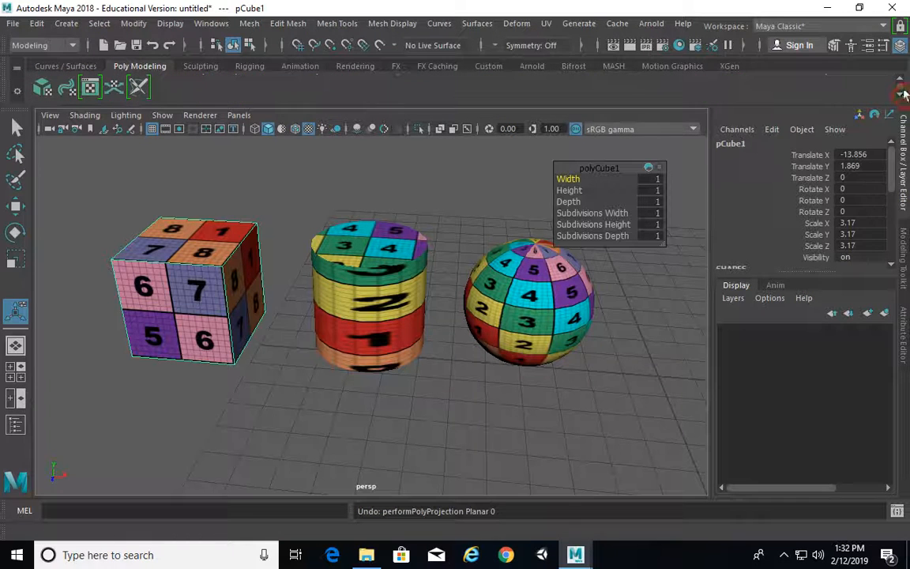
click(91, 87)
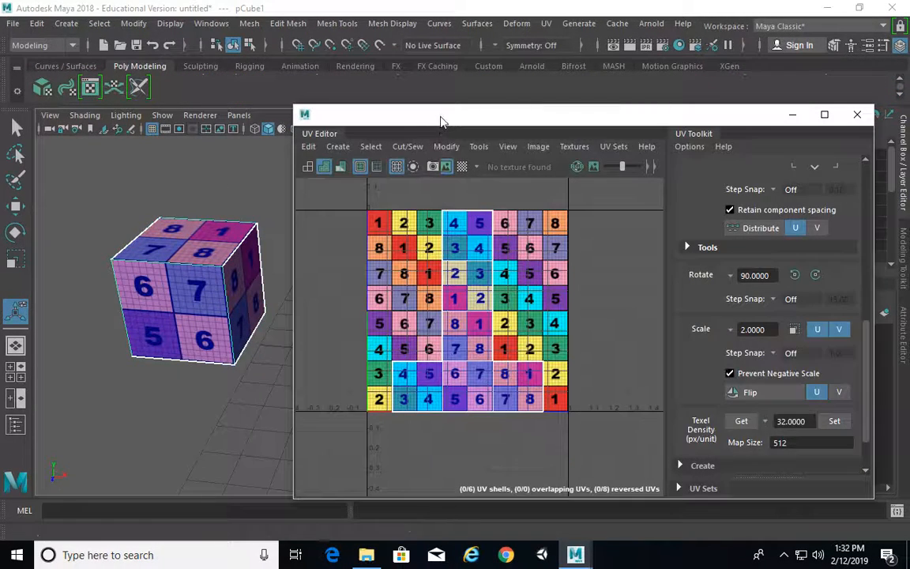
drag(440, 117, 251, 58)
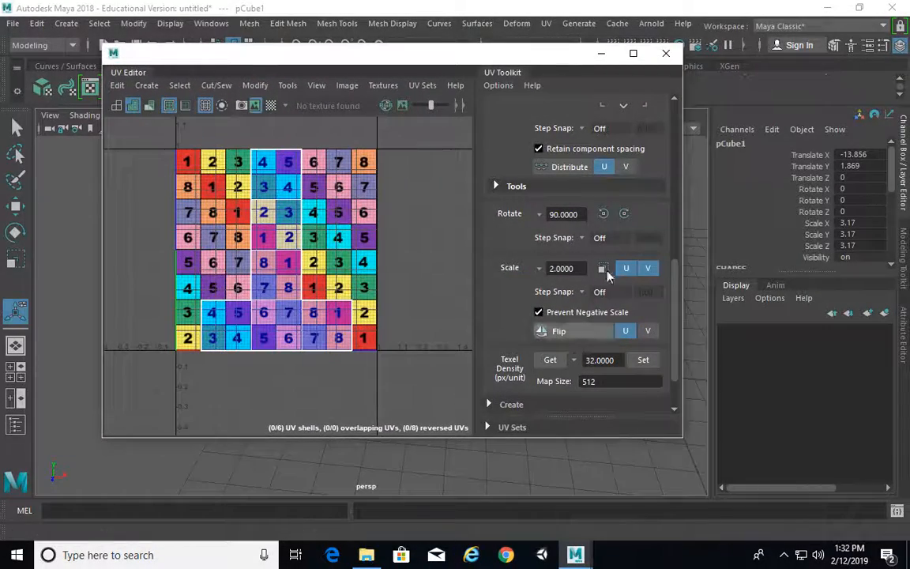
Step: Collapse the expanded UV Toolkit sections and arrange the UV Editor so the cube can be seen next to its UVs
drag(675, 294, 675, 192)
click(644, 207)
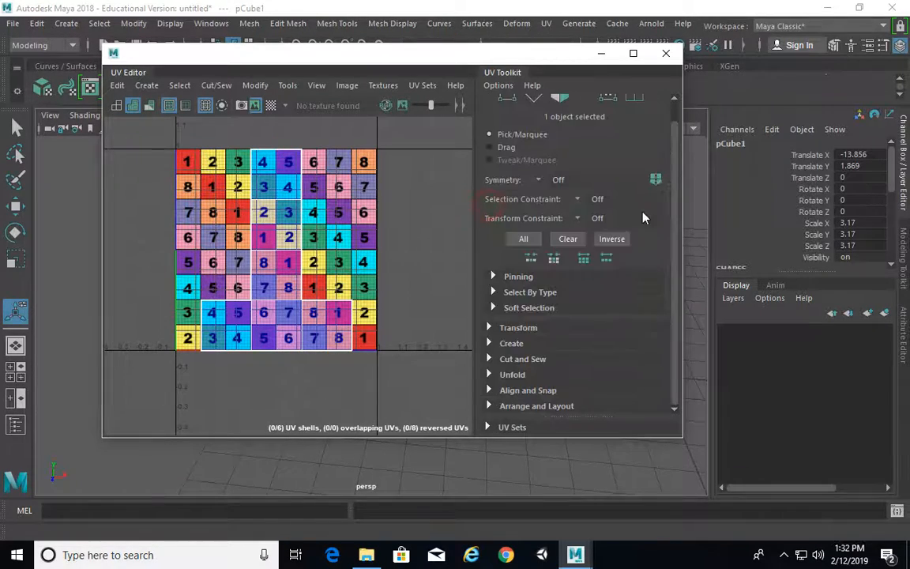
scroll(284, 177, up, 3)
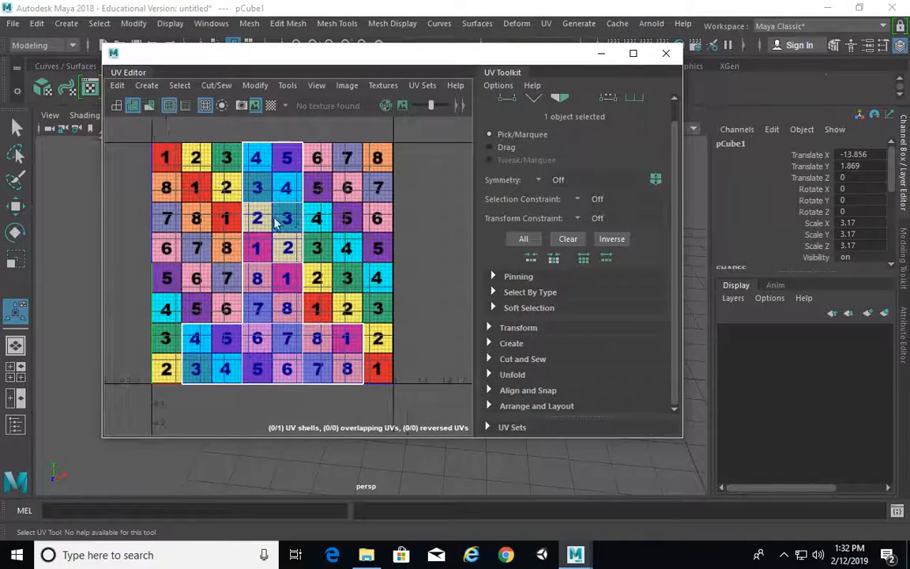
drag(268, 58, 448, 53)
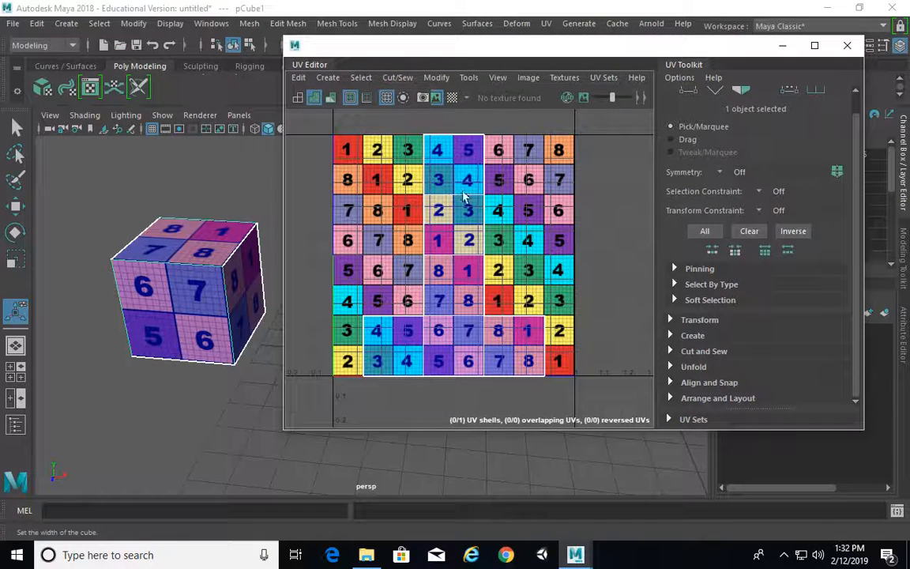
alt+middle_drag(221, 265, 194, 276)
mouse_move(211, 266)
alt+right_down()
mouse_move(234, 271)
mouse_move(225, 273)
alt+right_up()
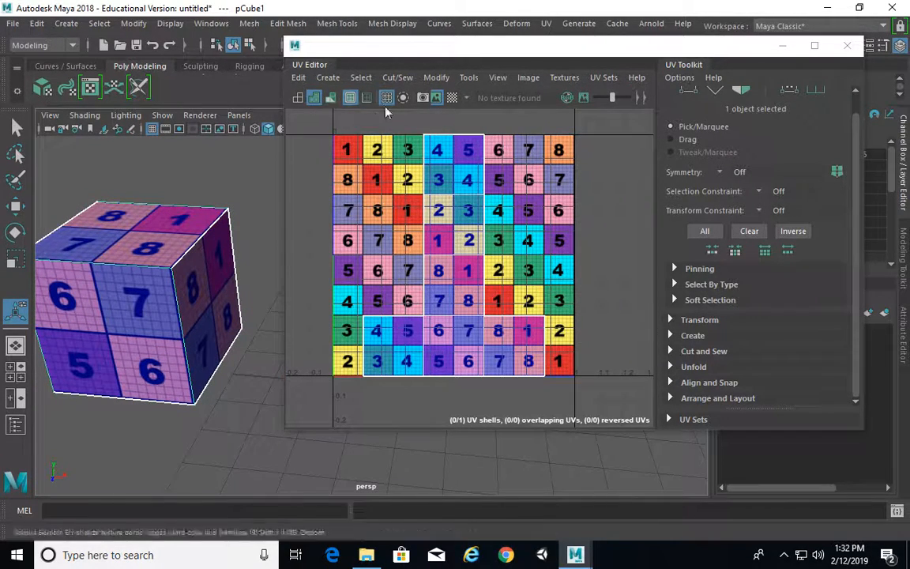
Step: Hide the texture image in the UV Editor and compare the cube's unfolded UV layout with the 3D cube
click(437, 97)
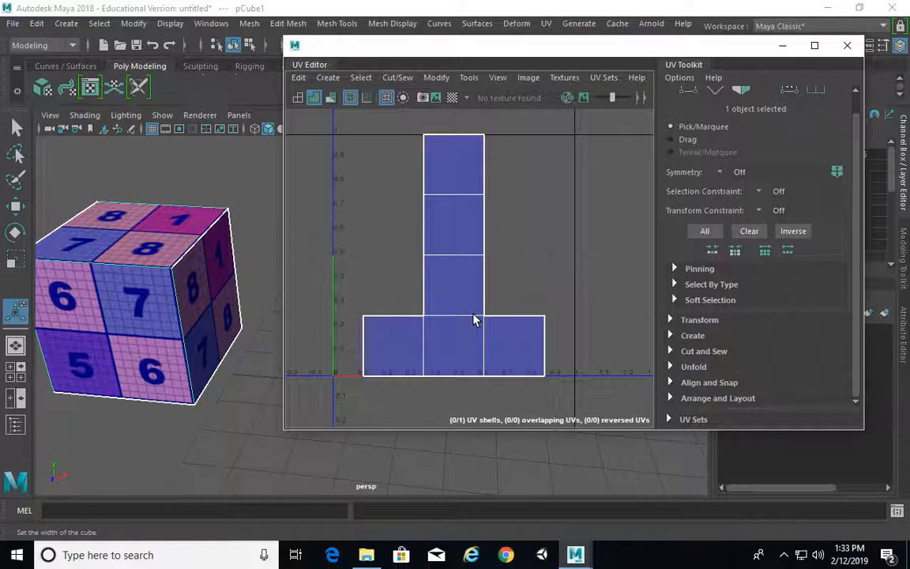
alt+middle_drag(182, 218, 204, 206)
alt+middle_drag(140, 253, 170, 244)
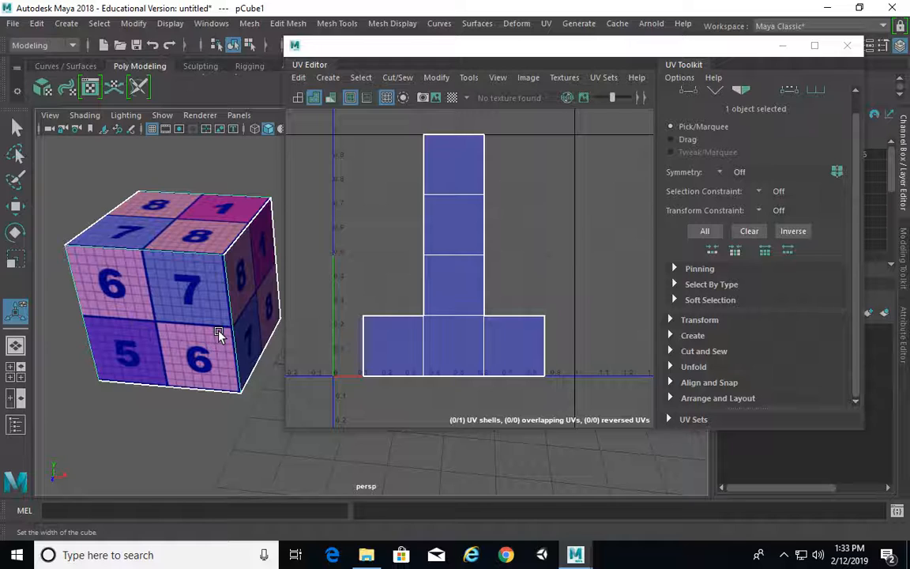
scroll(534, 260, down, 2)
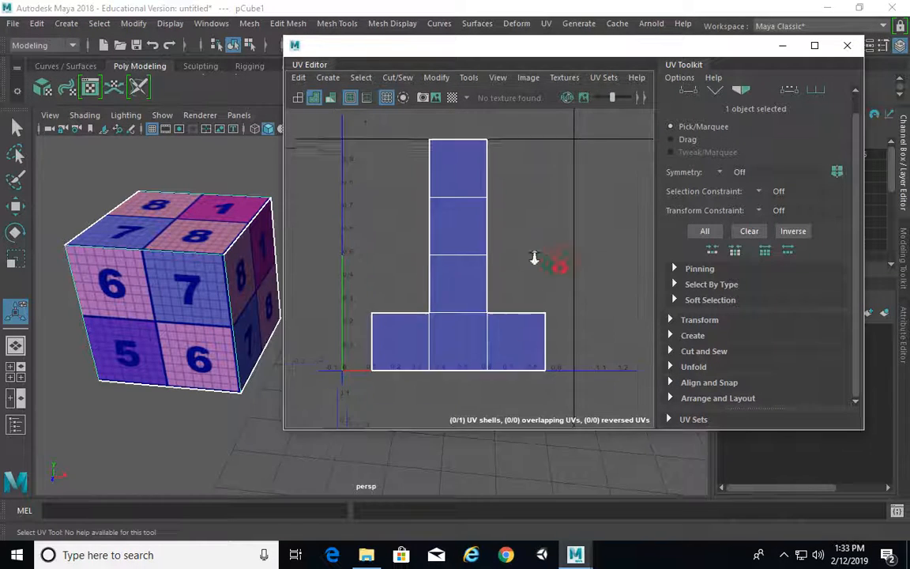
alt+middle_drag(534, 260, 537, 274)
alt+middle_drag(246, 254, 229, 246)
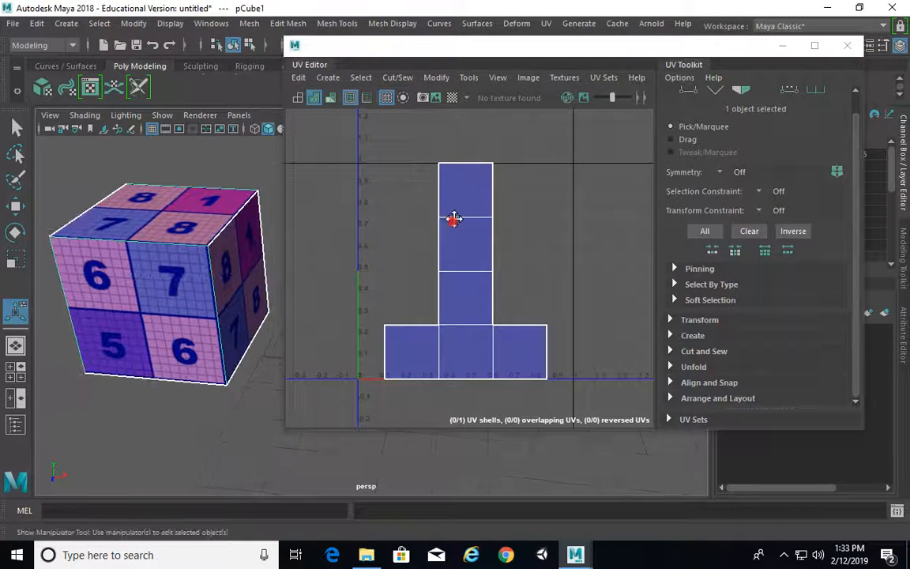
alt+middle_drag(454, 220, 458, 214)
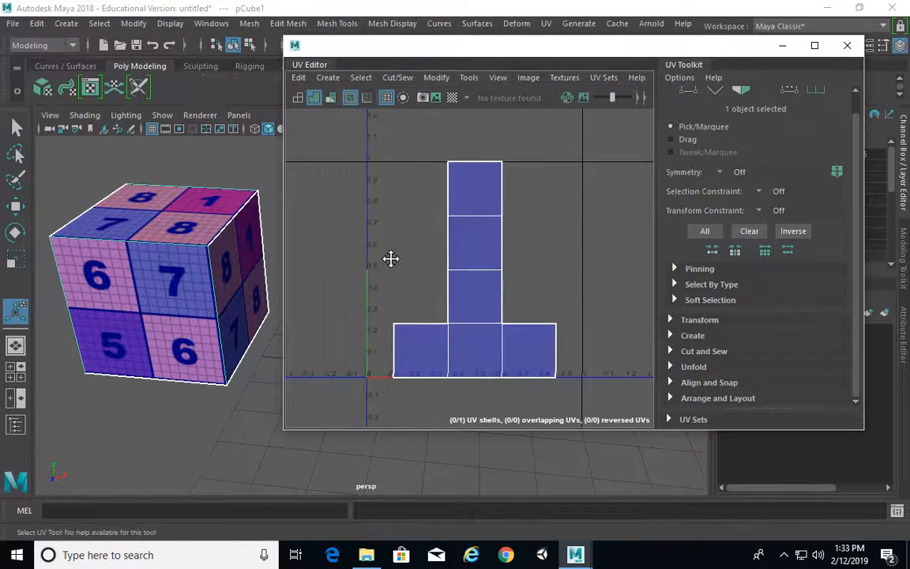
scroll(498, 187, up, 2)
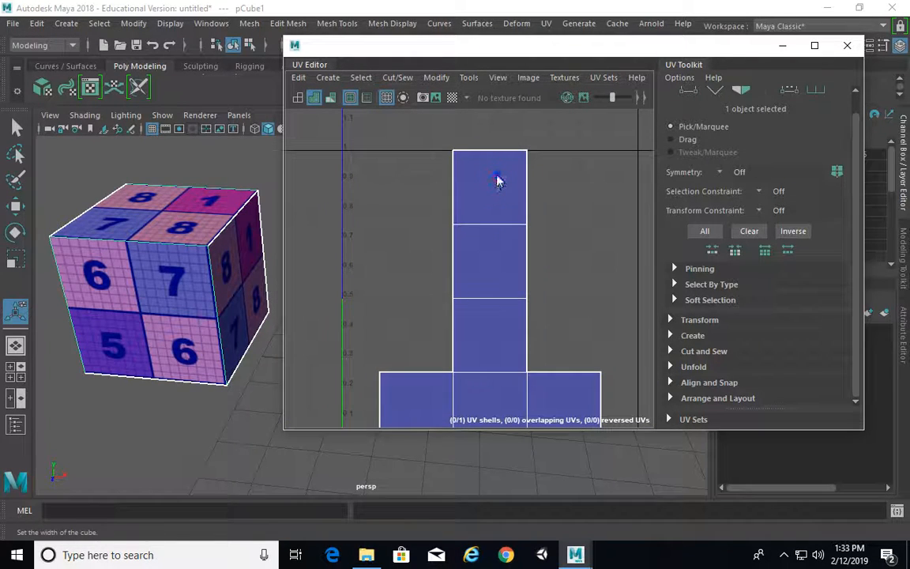
Step: Select the topmost face of the cube's UV layout and shift it slightly down and left in UV space
right_drag(498, 179, 502, 203)
click(503, 203)
scroll(562, 224, down, 1)
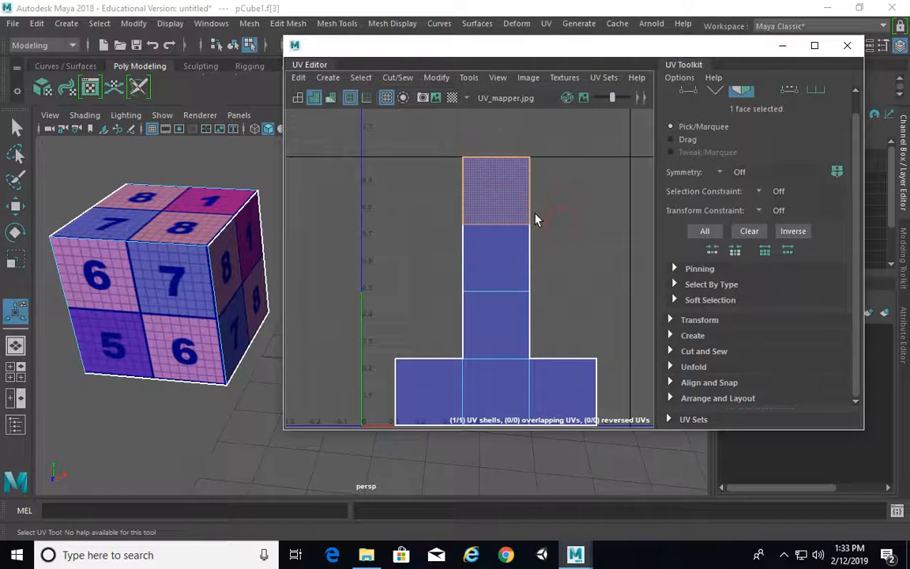
key(w)
mouse_move(509, 195)
mouse_down()
mouse_move(396, 226)
mouse_move(513, 217)
mouse_move(494, 196)
mouse_move(500, 203)
mouse_up()
alt+drag(182, 325, 162, 218)
drag(508, 222, 495, 203)
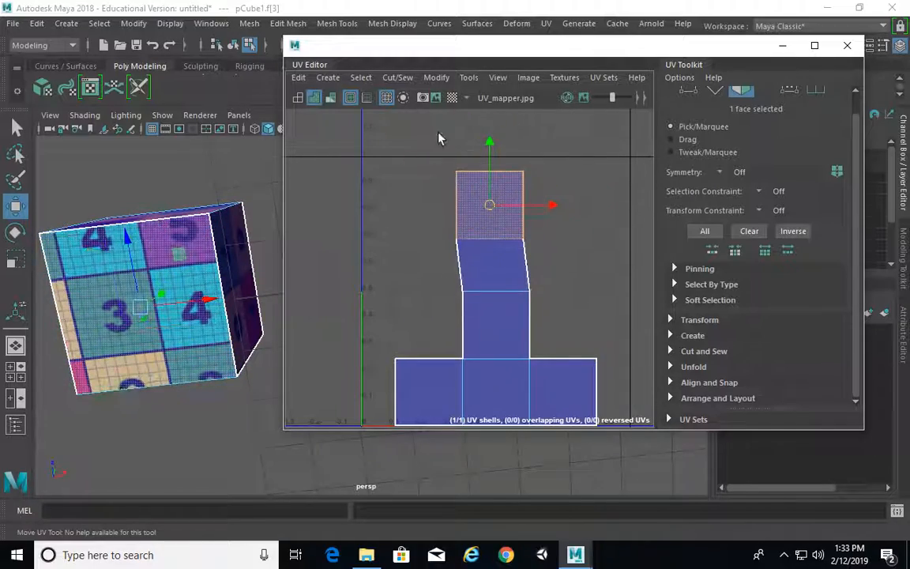
Step: With texture borders off and the checker image shown, move the selected face's UVs onto the 1-2/8-1 tiles at the texture's upper-left corner
click(347, 98)
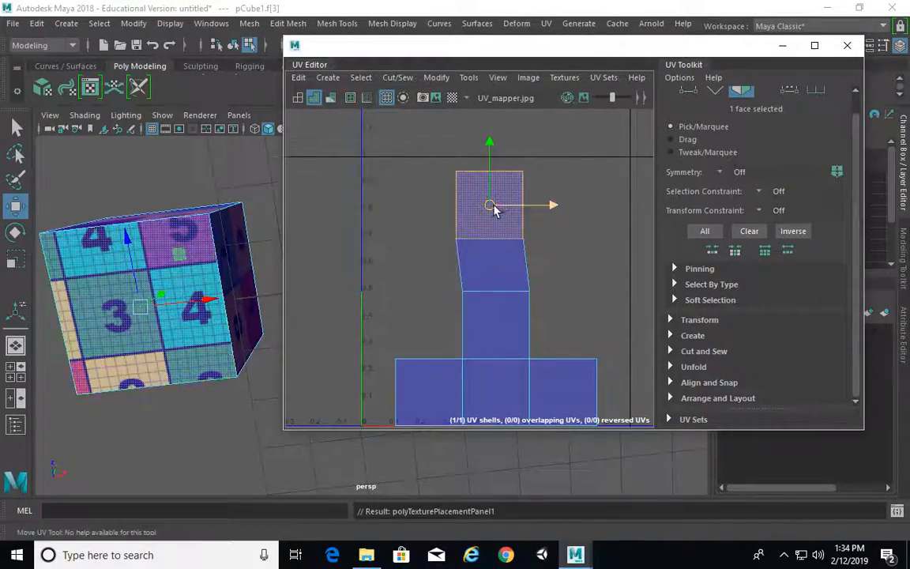
click(439, 99)
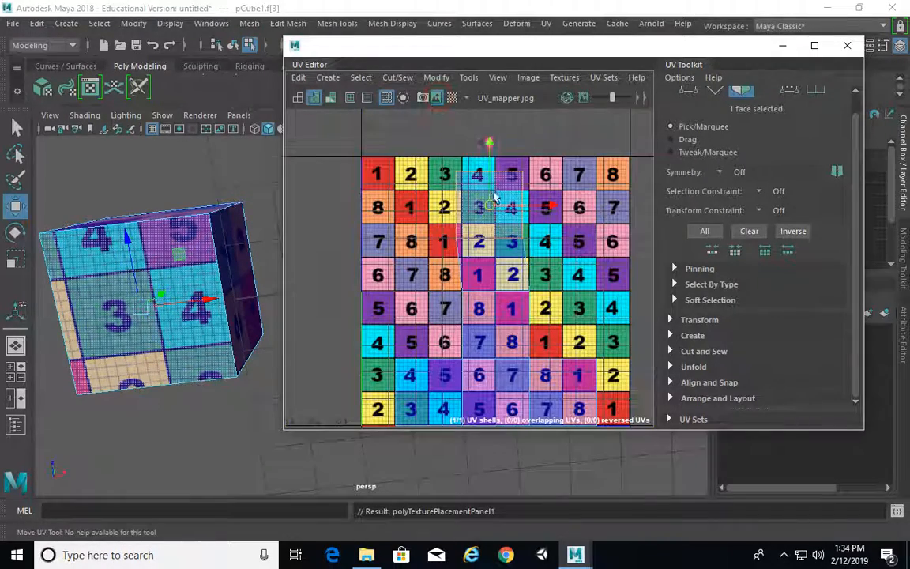
drag(488, 206, 380, 190)
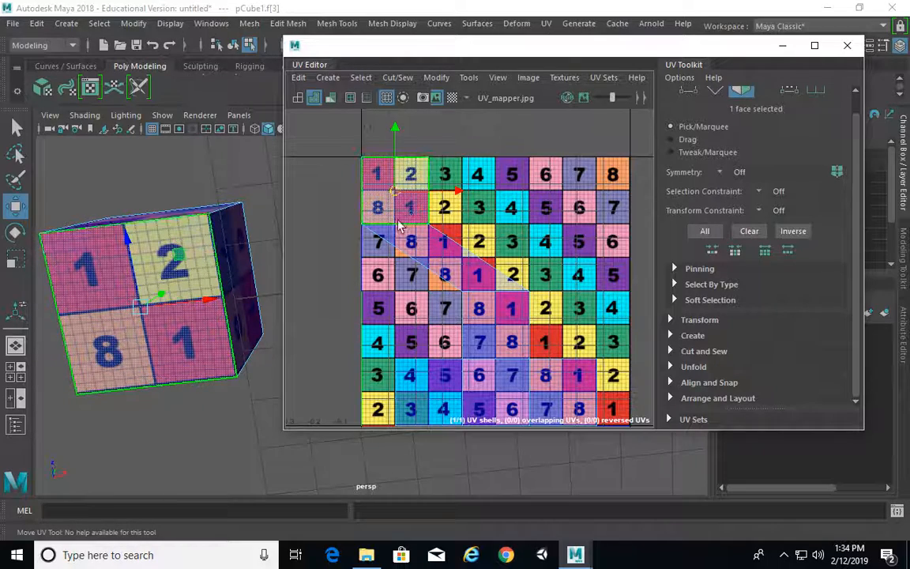
alt+drag(238, 282, 175, 218)
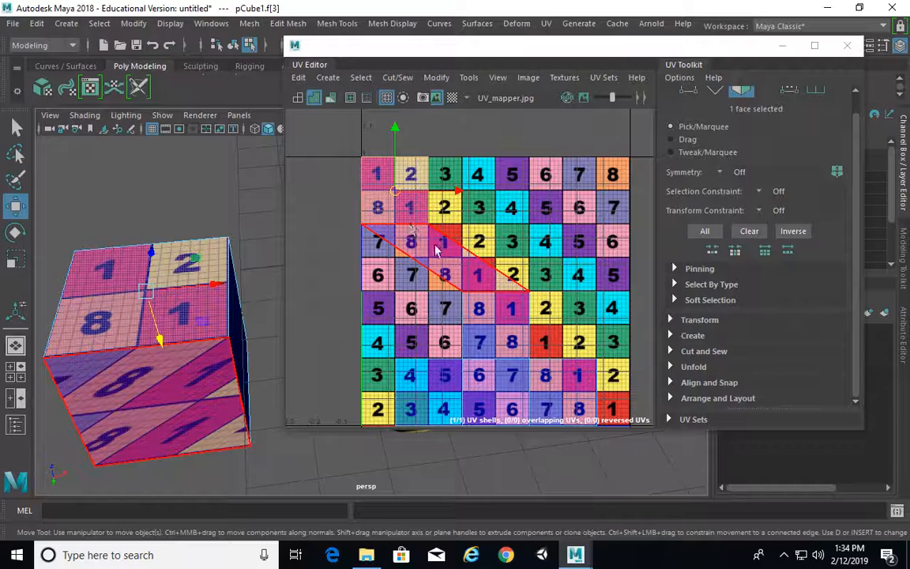
alt+drag(237, 305, 216, 337)
Step: Move the selected face's UVs back onto the 4-5/3-4 tiles above the UV strip and check the cube's sides
drag(399, 196, 496, 193)
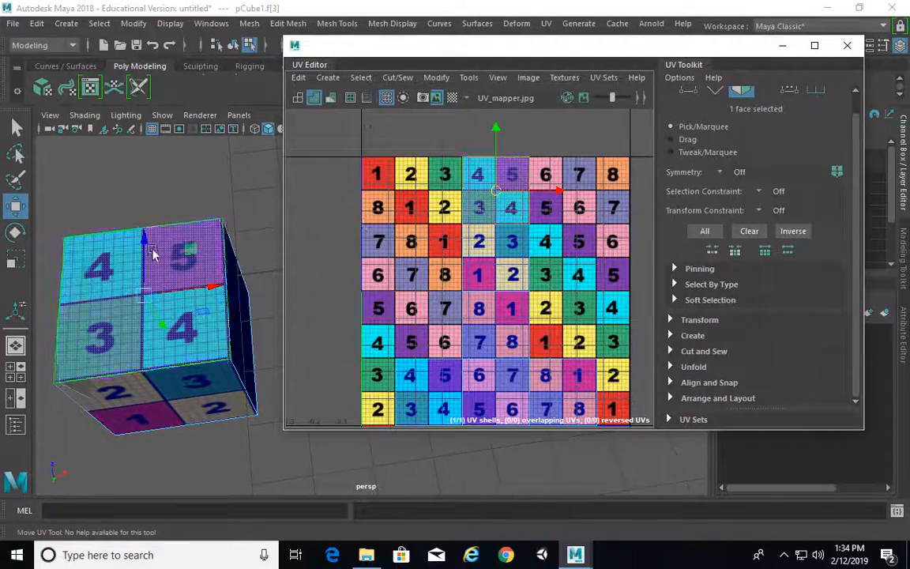
alt+drag(229, 304, 44, 292)
alt+drag(173, 239, 265, 307)
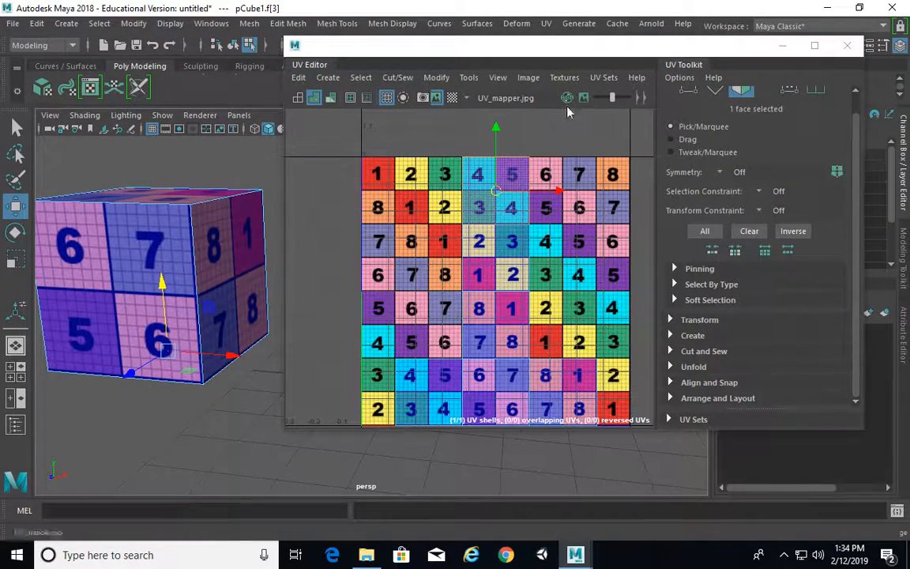
Step: Hide the checker image in the UV Editor and show the three primitives in plain shading without textures
click(436, 98)
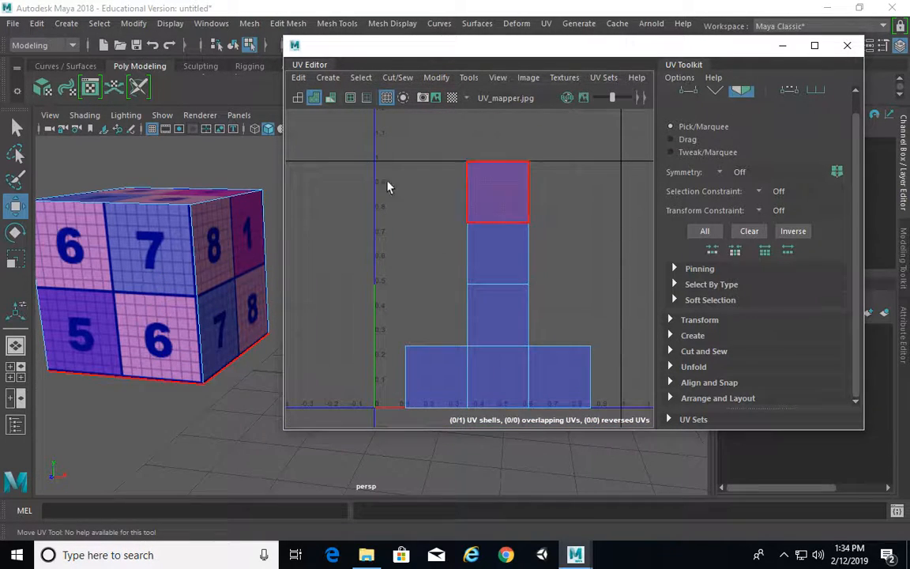
click(782, 45)
alt+right_drag(457, 213, 344, 269)
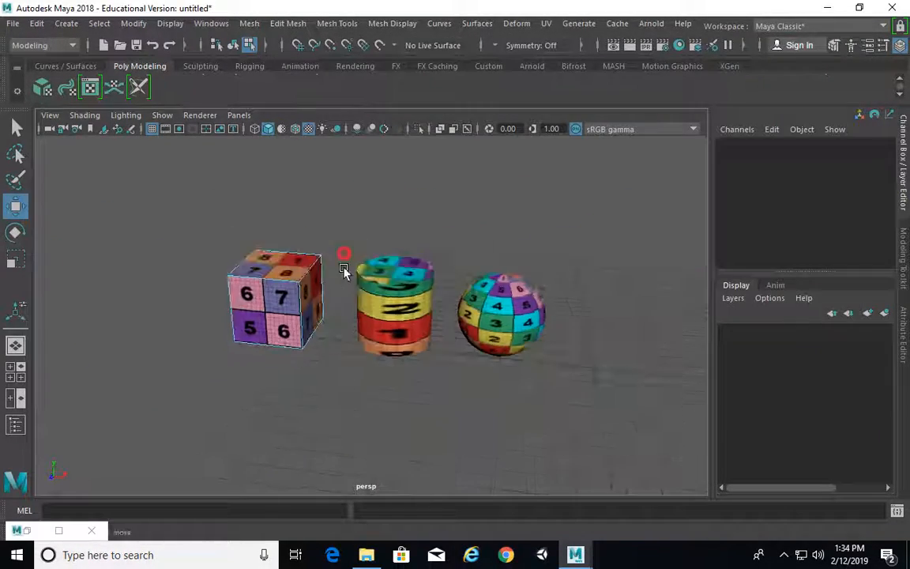
alt+middle_drag(344, 268, 266, 239)
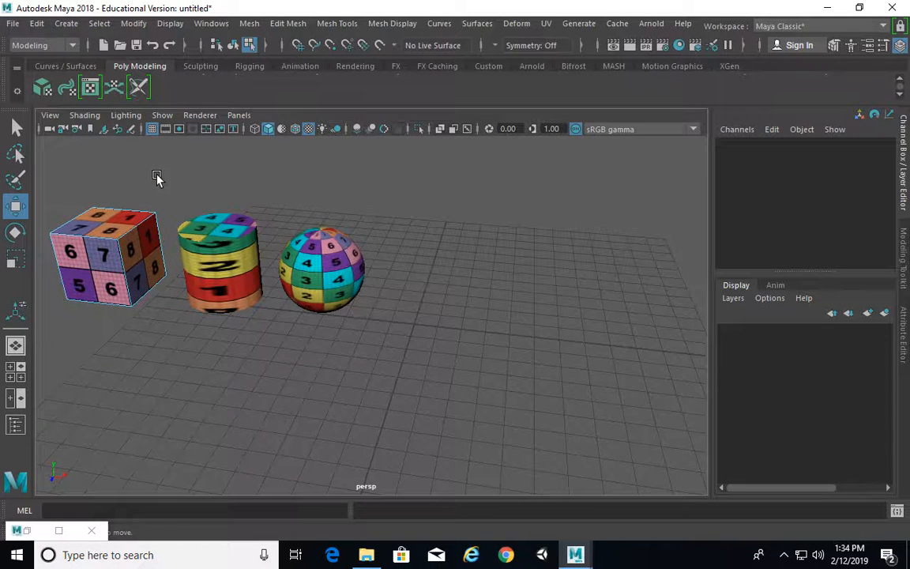
key(5)
alt+middle_drag(184, 232, 193, 238)
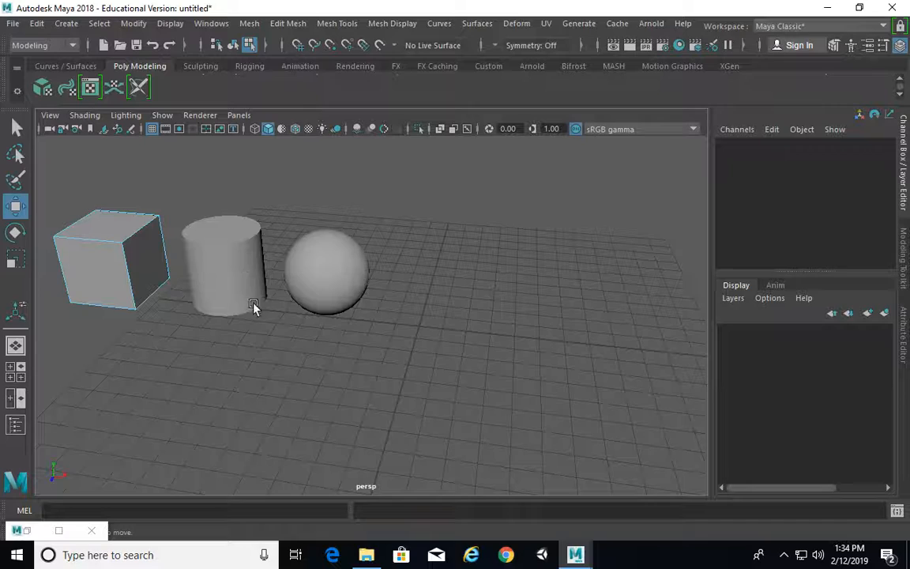
Step: Duplicate the cube as a whole object and move the copy along X past the sphere to 3.922
click(124, 240)
right_drag(124, 239, 189, 126)
alt+right_drag(472, 327, 311, 281)
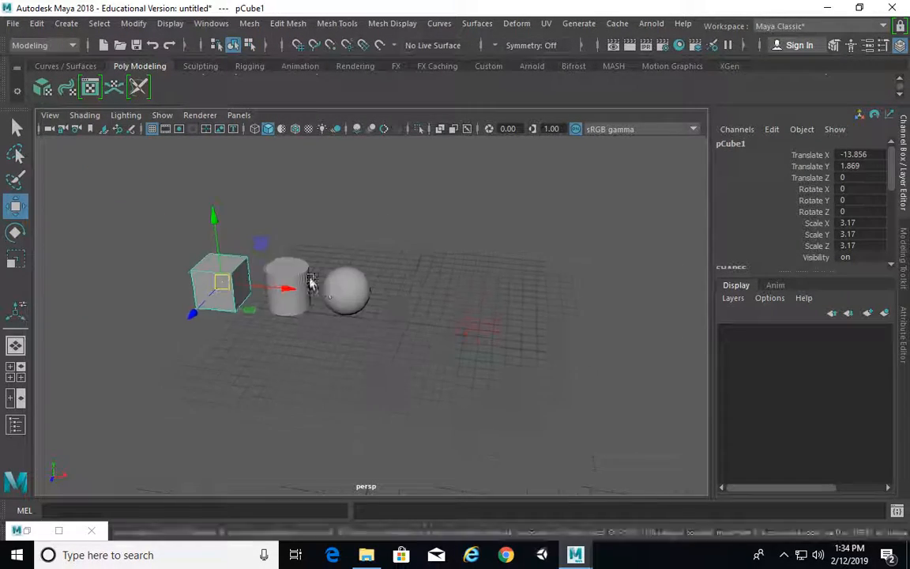
key(ctrl+d)
drag(252, 270, 476, 282)
alt+right_drag(447, 311, 528, 375)
alt+middle_drag(529, 374, 529, 360)
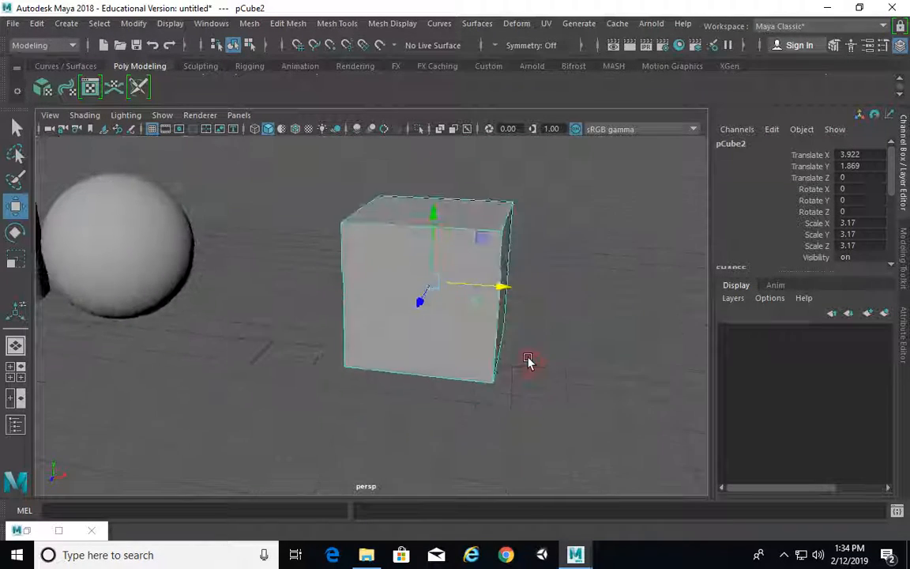
Step: Bring back the UV Editor and delete all UVs of the duplicated cube
click(33, 530)
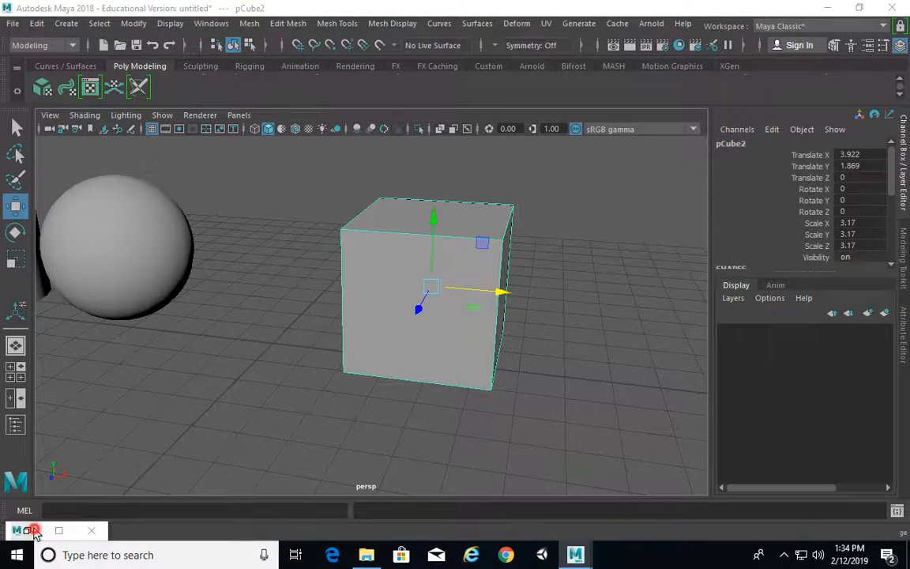
drag(349, 40, 269, 55)
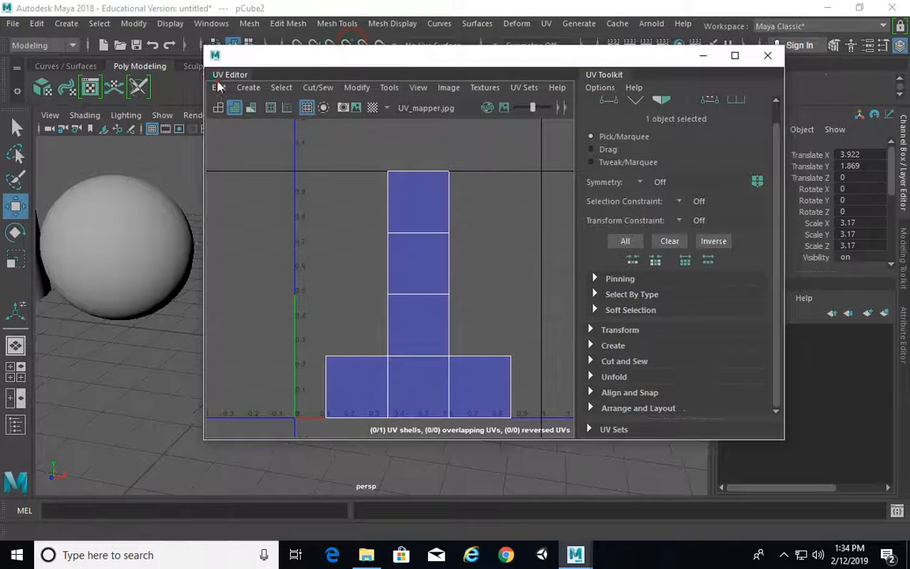
click(219, 87)
click(231, 142)
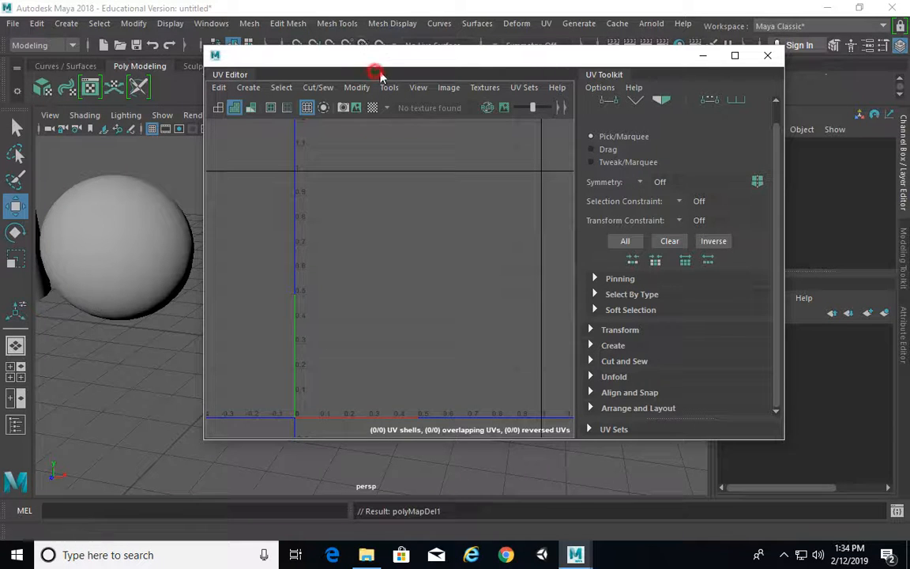
drag(362, 62, 504, 68)
key(a)
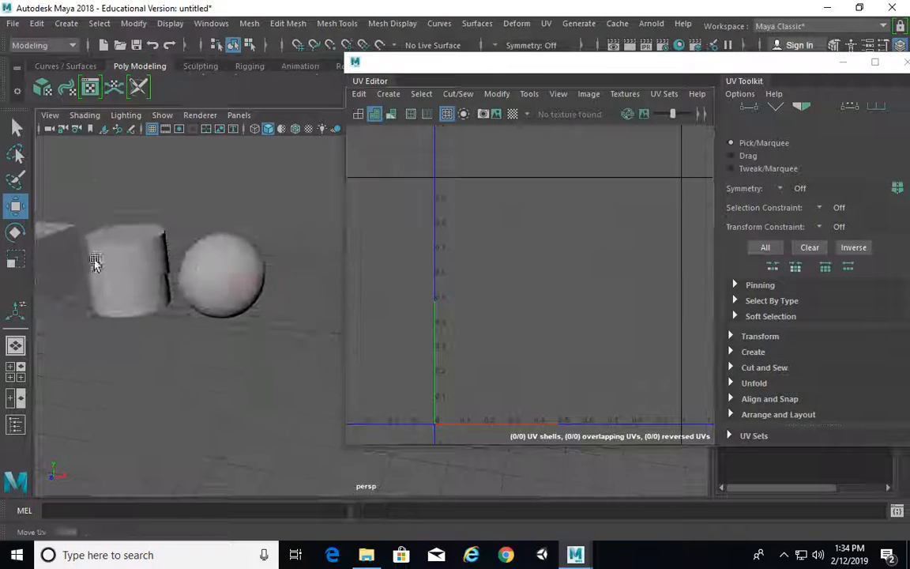
Step: Select the original cube and the duplicate alternately to compare their UVs in the UV Editor
alt+drag(218, 278, 158, 259)
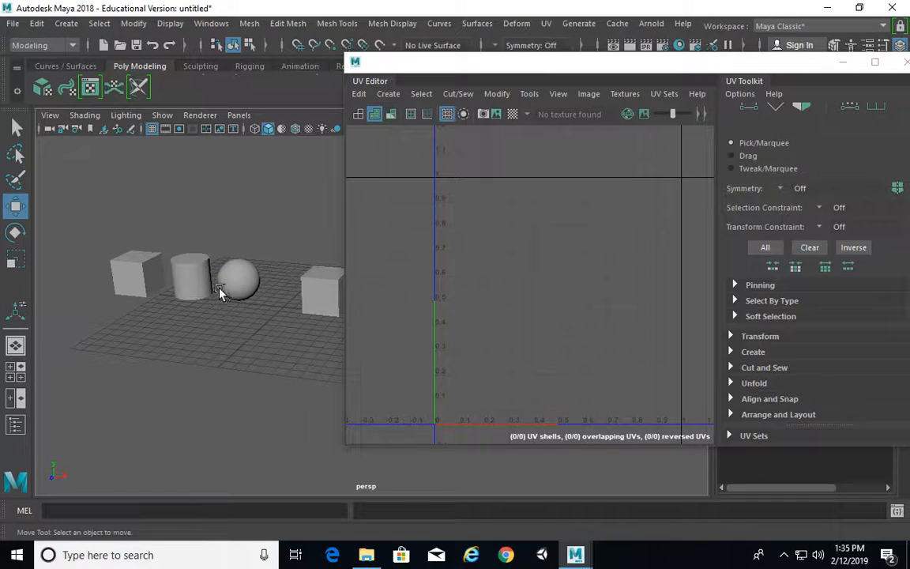
alt+drag(220, 291, 91, 271)
key(q)
click(91, 270)
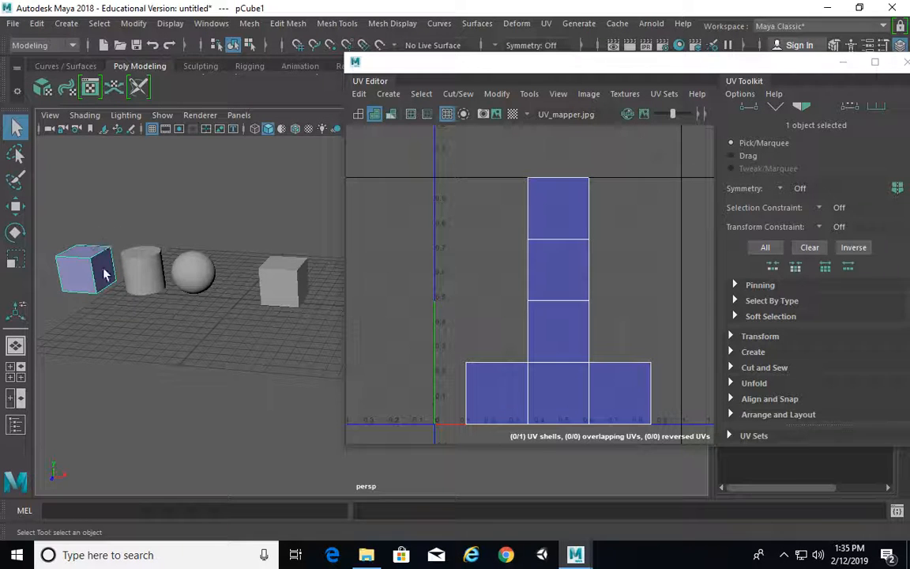
click(283, 278)
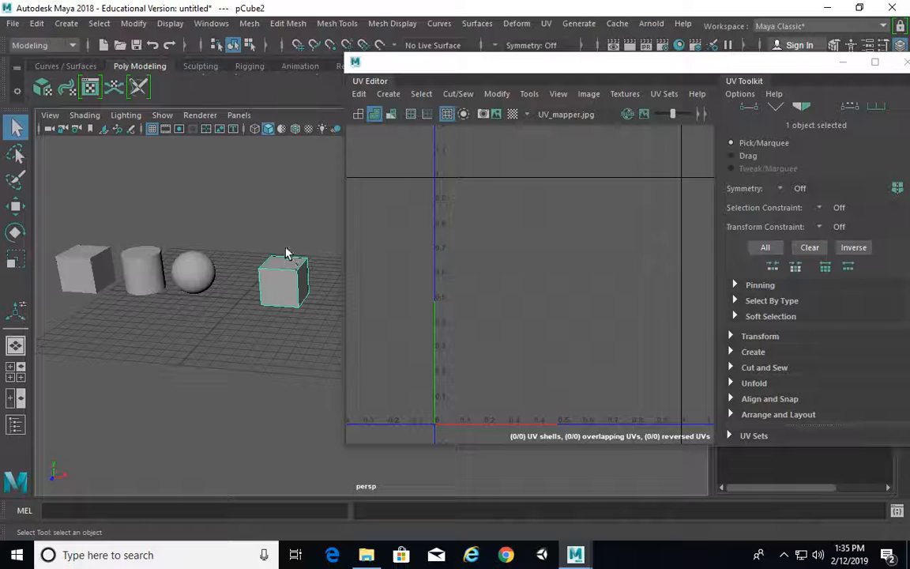
click(79, 265)
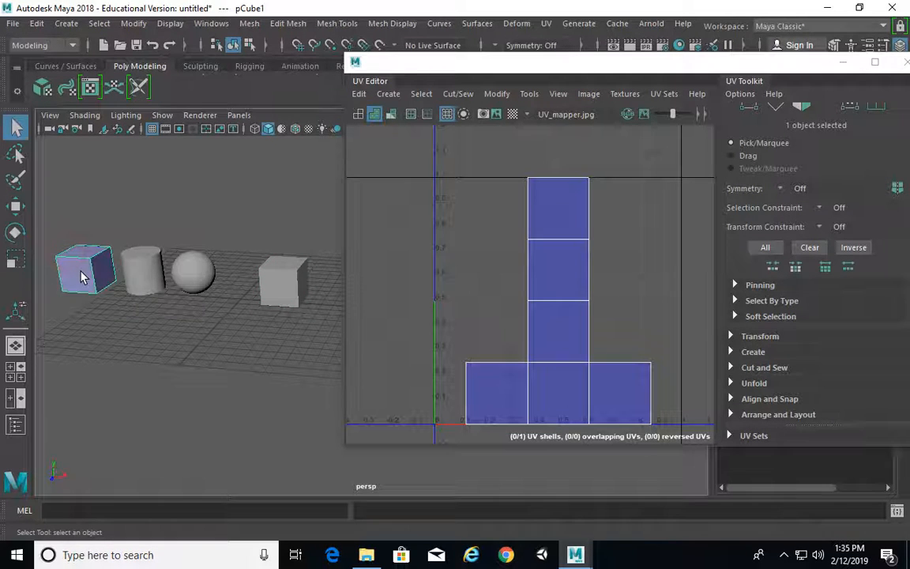
click(303, 286)
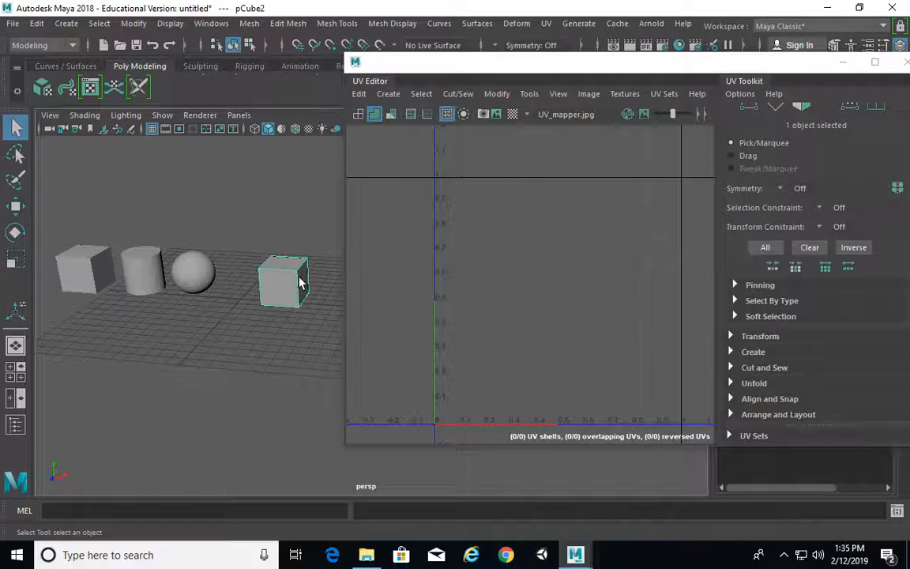
alt+drag(297, 275, 312, 254)
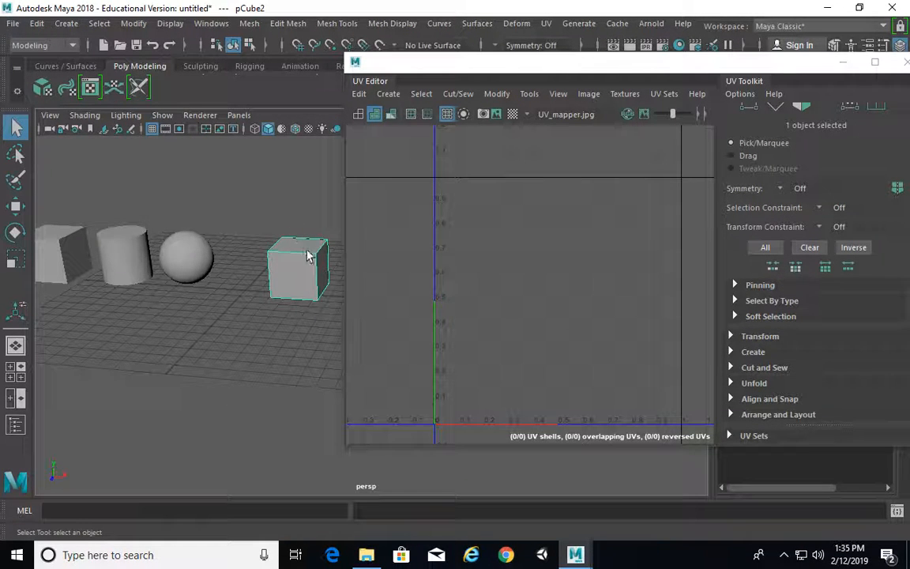
Step: Frame the duplicate cube beside the UV Editor and review the available UV mapping types
drag(611, 63, 606, 101)
alt+middle_drag(273, 270, 259, 274)
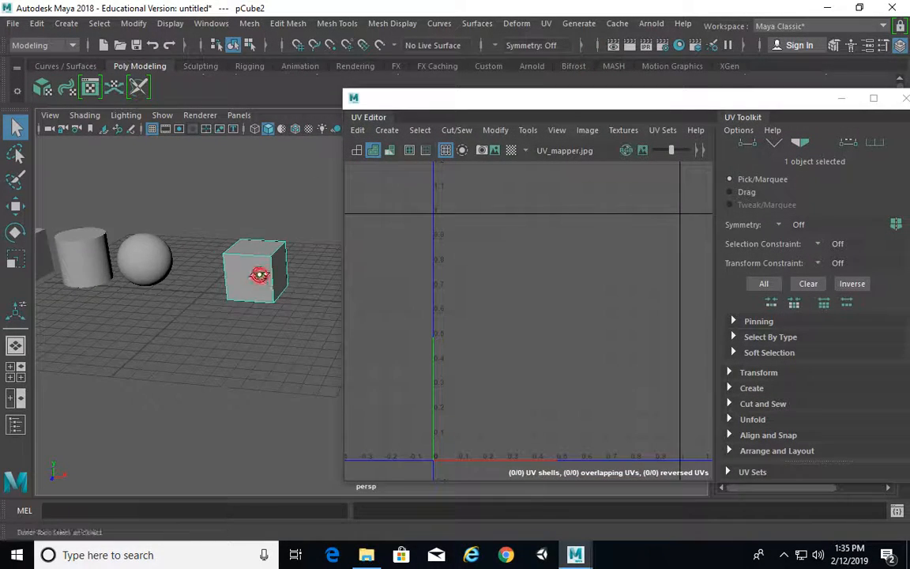
alt+right_drag(258, 274, 230, 293)
alt+middle_drag(230, 292, 217, 316)
alt+right_drag(217, 316, 273, 325)
alt+drag(273, 325, 281, 315)
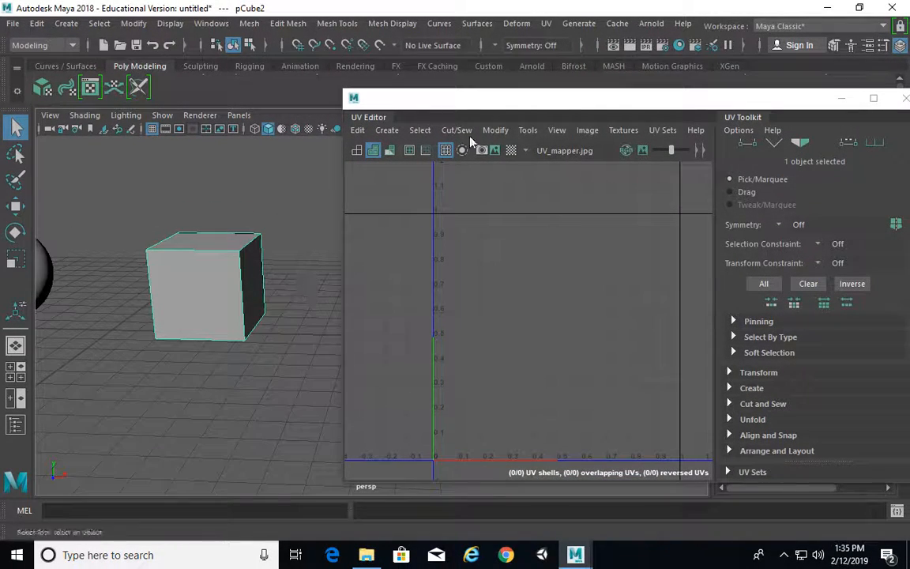
click(547, 23)
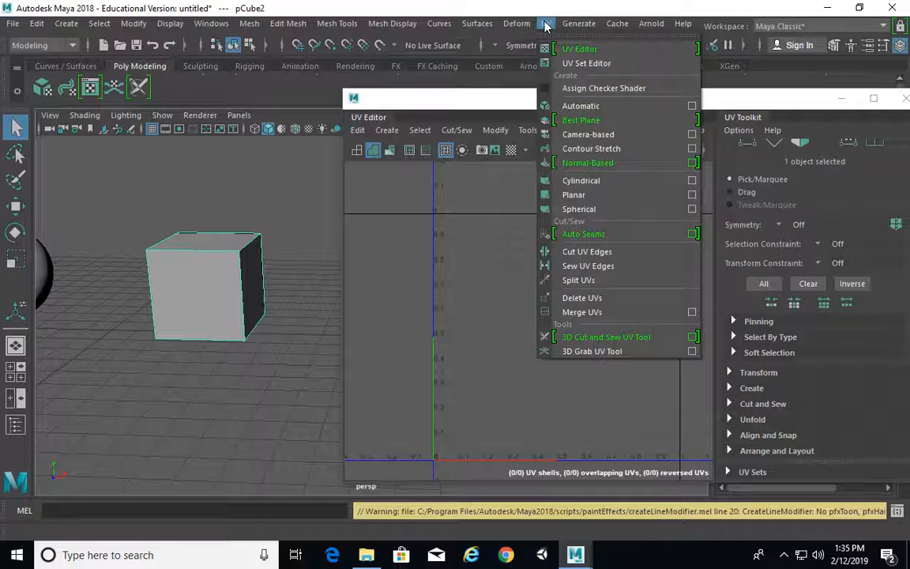
click(548, 24)
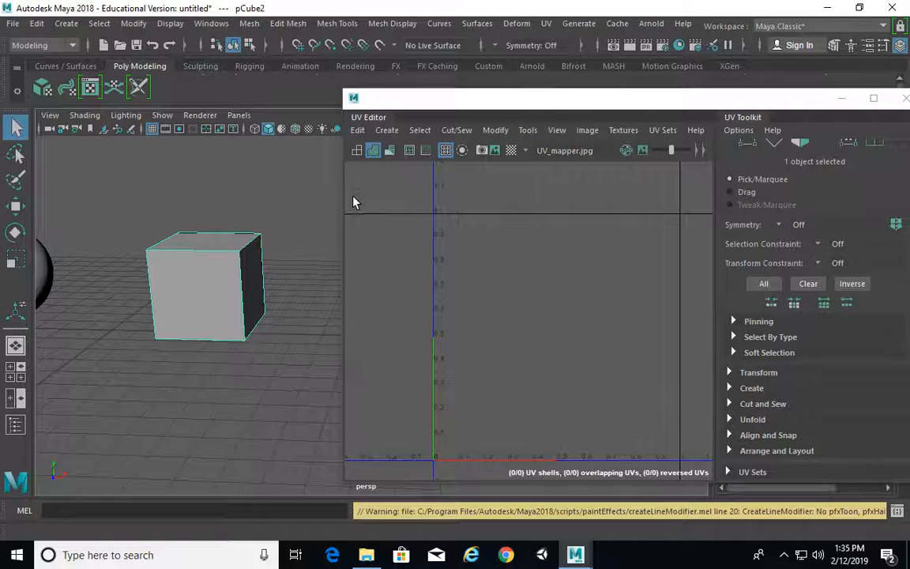
click(388, 130)
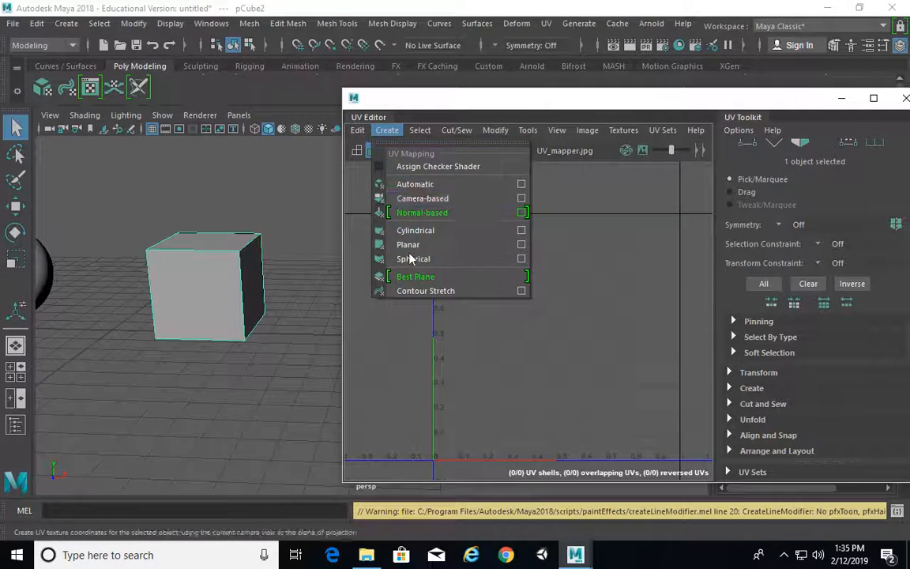
mouse_move(420, 131)
click(425, 98)
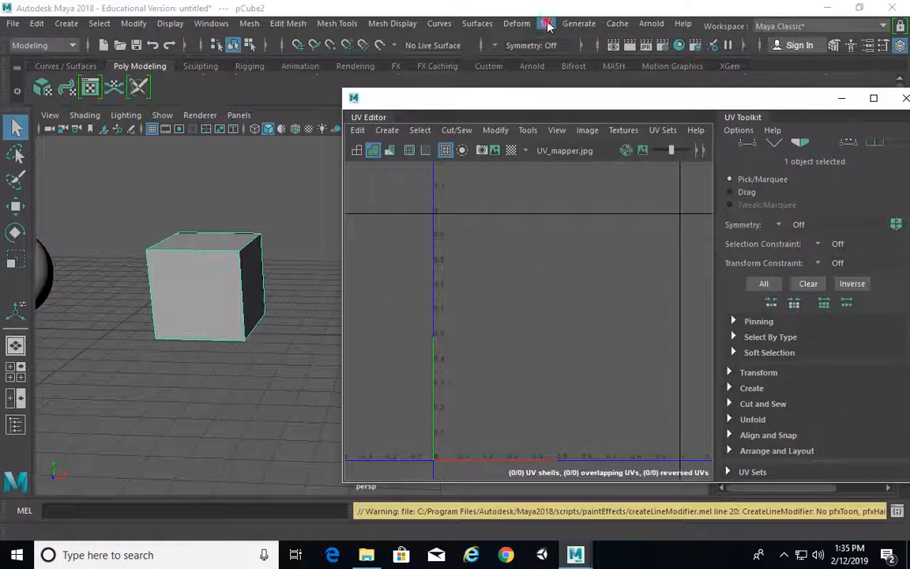
Step: From a corner view showing three faces, create camera-based UVs for the whole duplicate cube, then clear the face selection
click(547, 24)
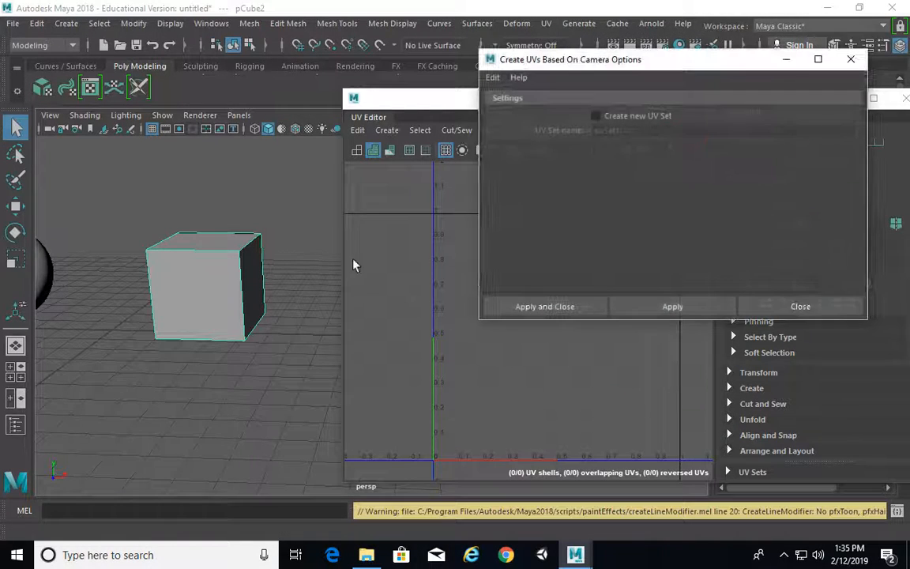
alt+drag(281, 266, 238, 332)
click(656, 306)
click(454, 381)
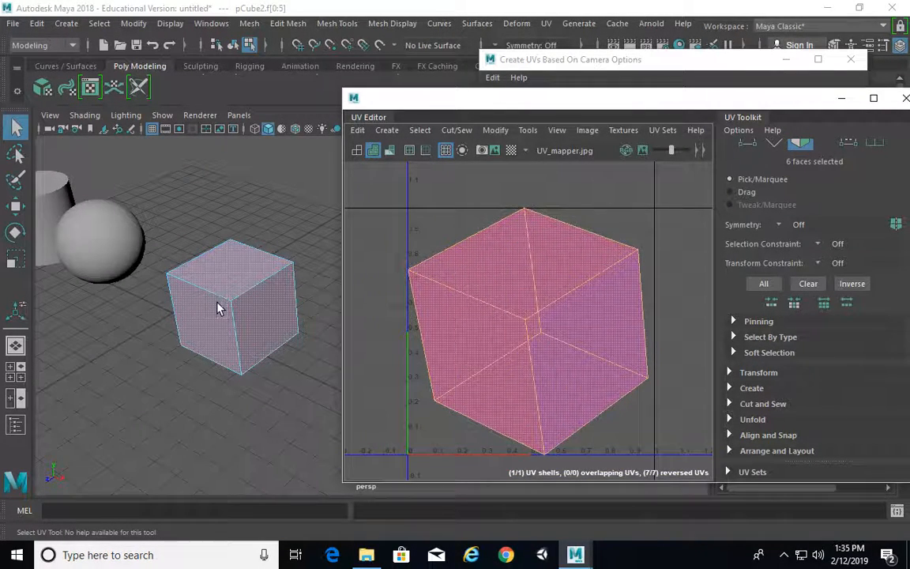
alt+middle_drag(606, 301, 618, 272)
click(684, 197)
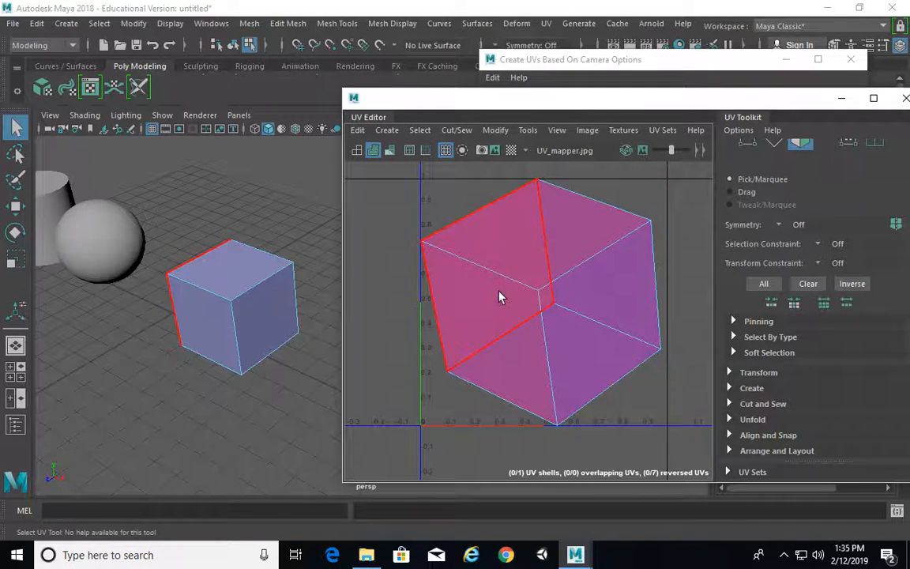
Step: Select the duplicate cube's top face, view it from straight above and give that face its own camera-based UVs
click(255, 270)
alt+drag(233, 313, 284, 270)
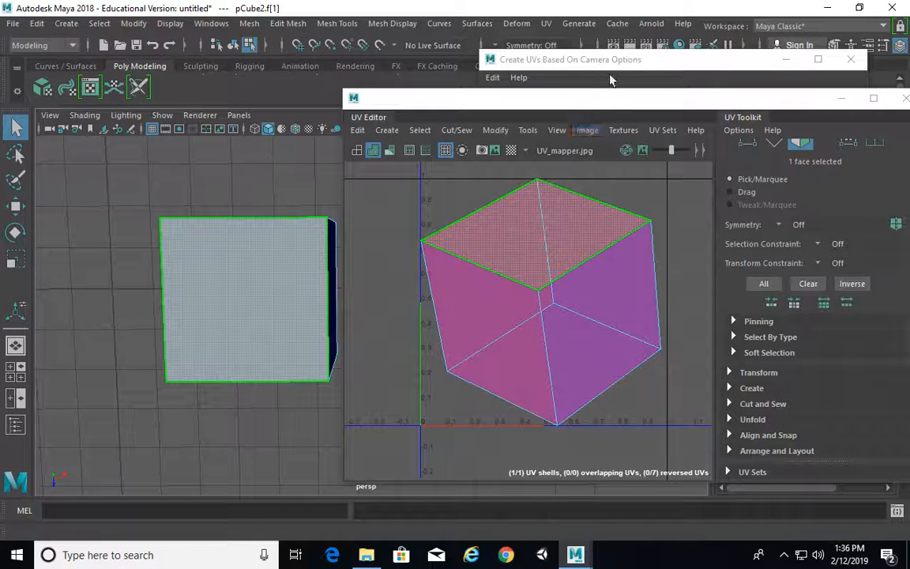
click(863, 58)
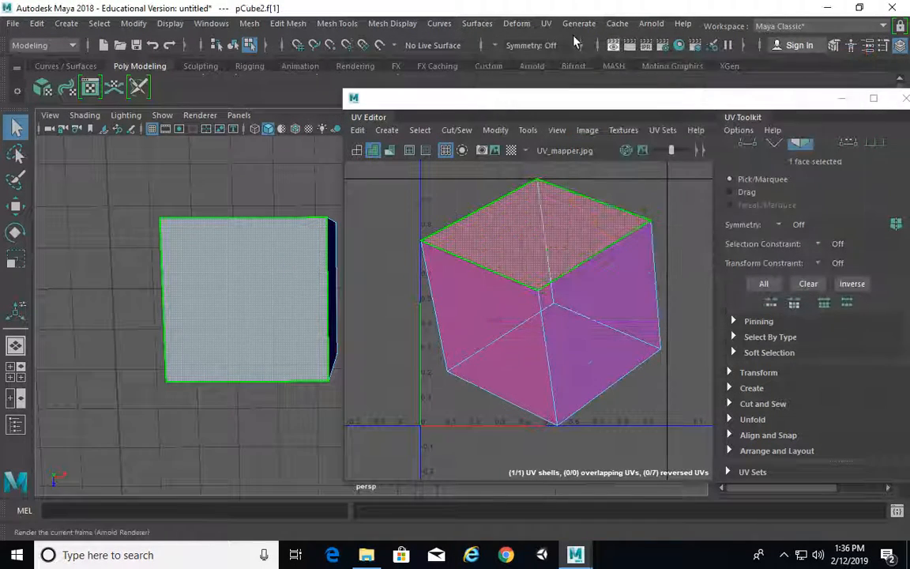
click(546, 23)
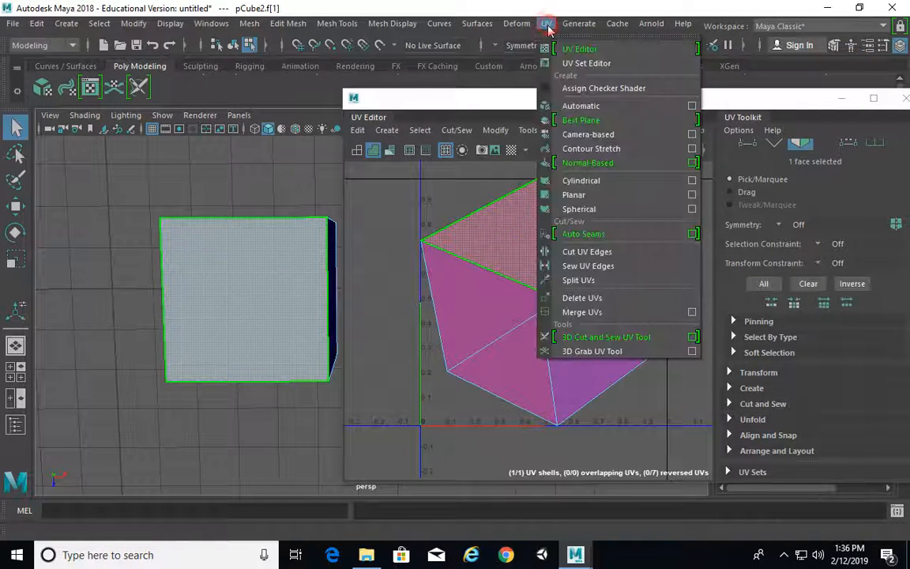
click(606, 136)
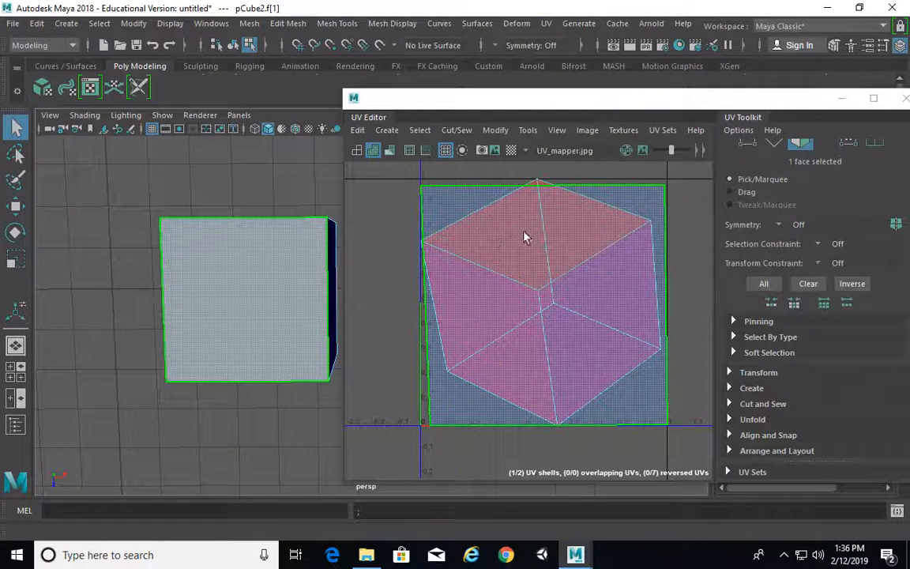
Step: Move the top face's square UV shell beyond the 0-1 UV area, clear of the cube's remaining UVs
scroll(543, 243, down, 4)
alt+middle_drag(569, 285, 526, 279)
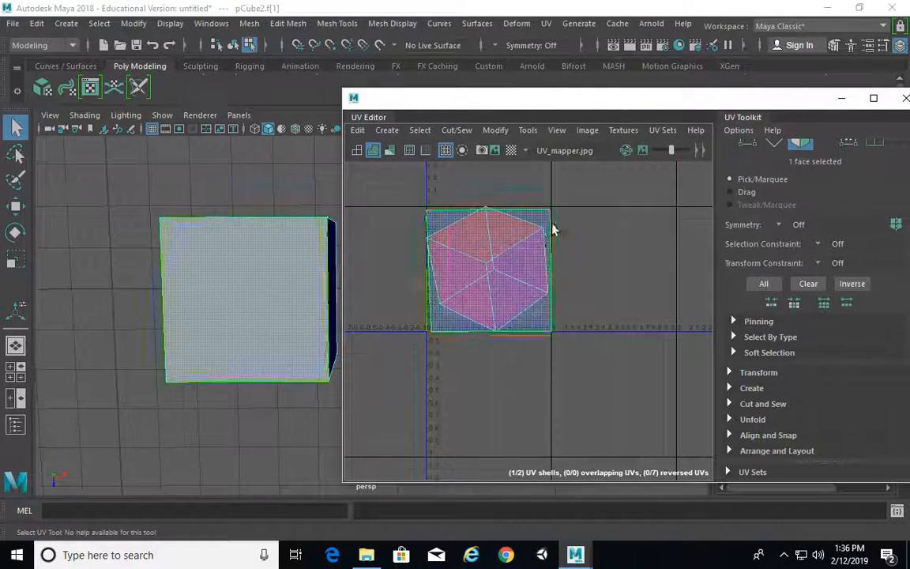
click(551, 215)
right_click(550, 218)
click(545, 251)
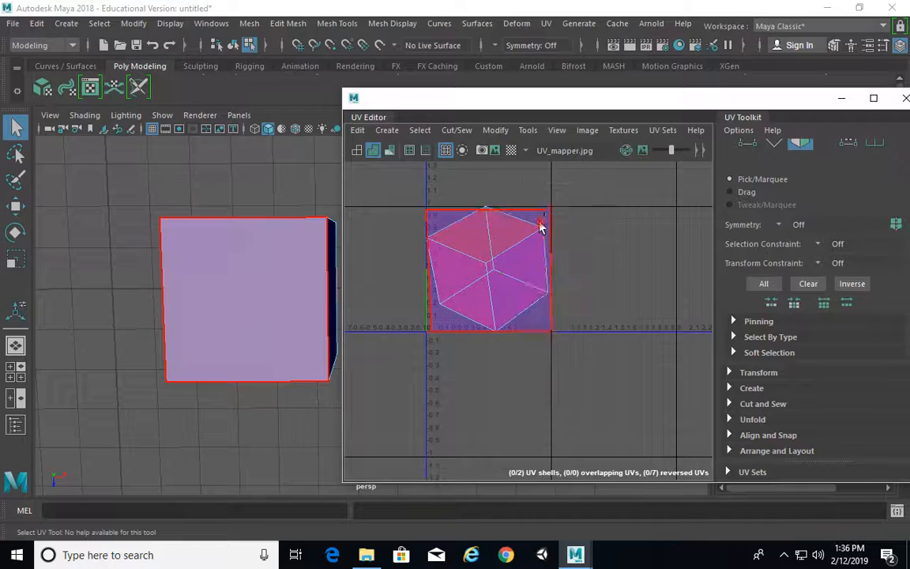
click(541, 227)
key(w)
drag(576, 277, 644, 255)
Step: Select the duplicate cube's front face, view it straight on and give that face its own camera-based UVs
alt+drag(298, 290, 280, 227)
click(281, 228)
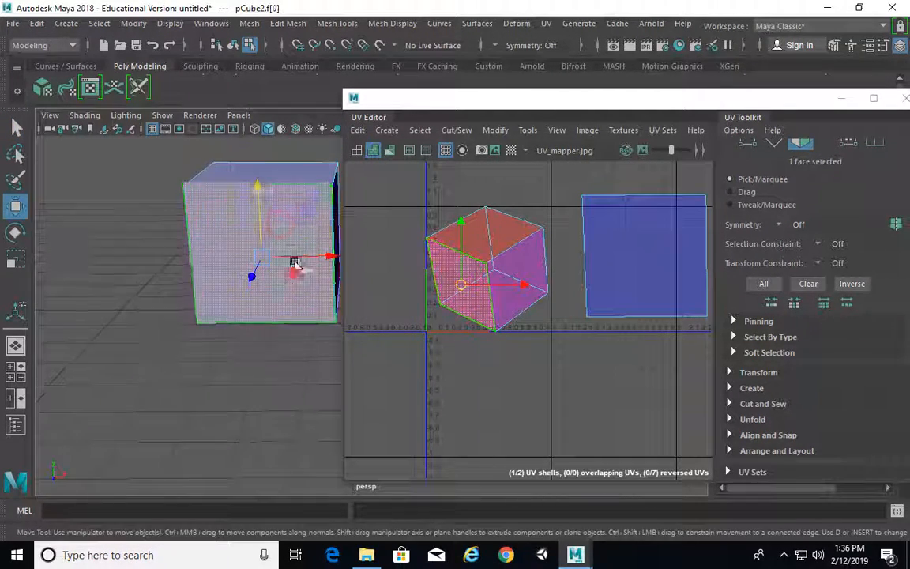
alt+drag(296, 262, 290, 296)
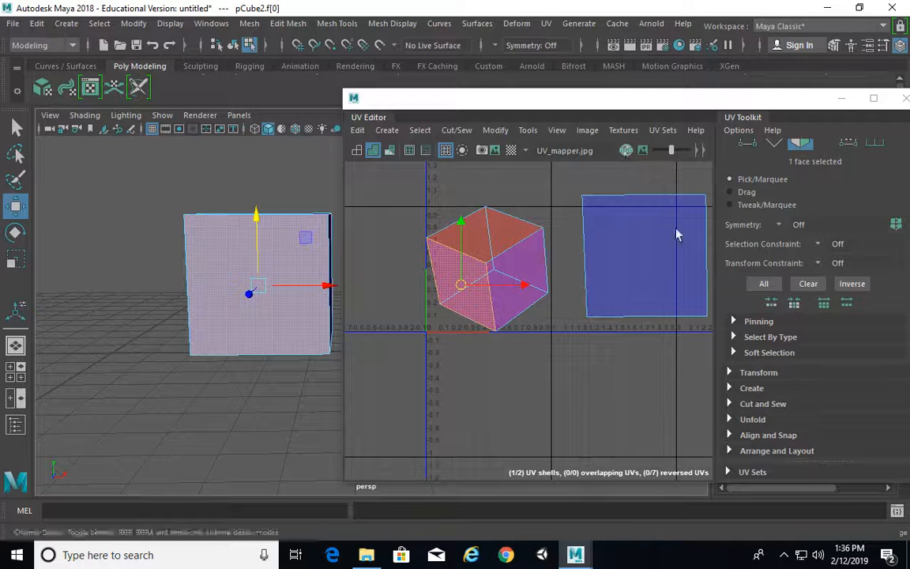
click(730, 388)
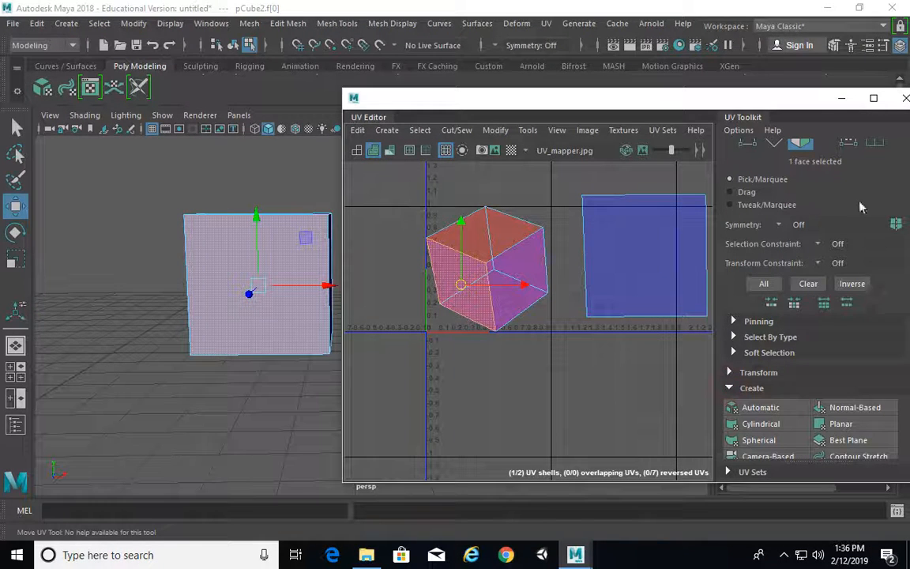
drag(790, 101, 767, 30)
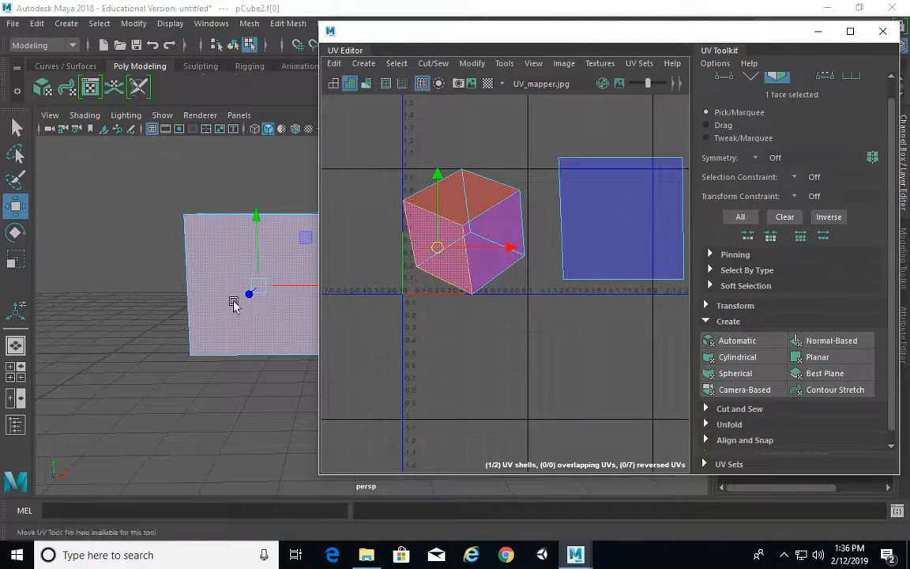
alt+drag(234, 304, 201, 306)
click(743, 389)
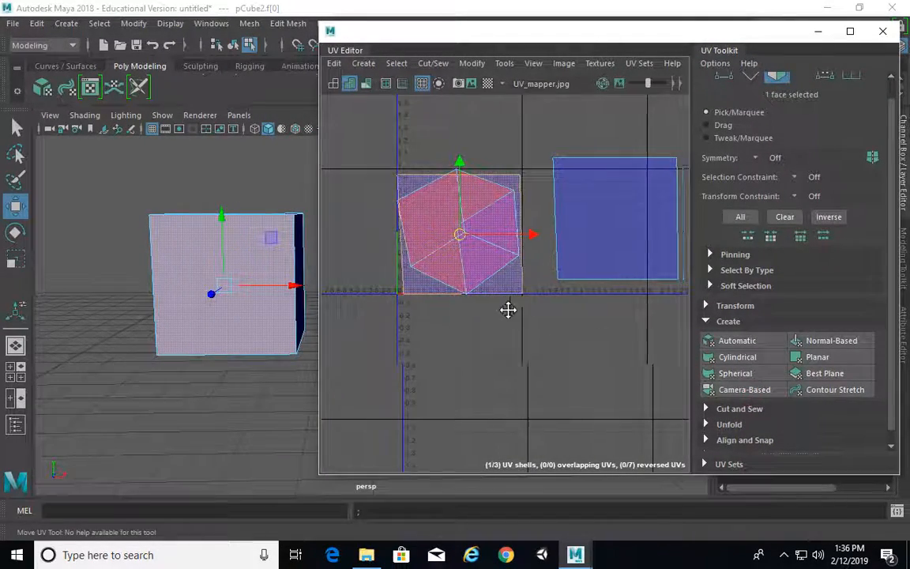
Step: Move the front face's UV shell out of the 0-1 UV area, placing it below the top face's shell
alt+middle_drag(508, 310, 492, 305)
drag(444, 235, 591, 361)
alt+middle_drag(591, 361, 572, 338)
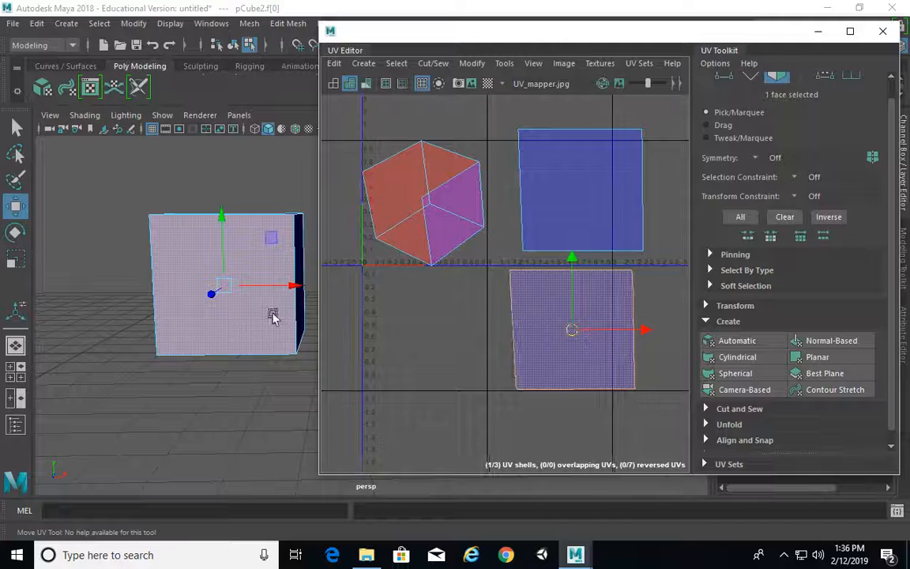
Step: Give the duplicate cube's right side face camera-based UVs from a straight-on view and move its shell below the remaining UVs
alt+drag(271, 314, 213, 309)
click(268, 297)
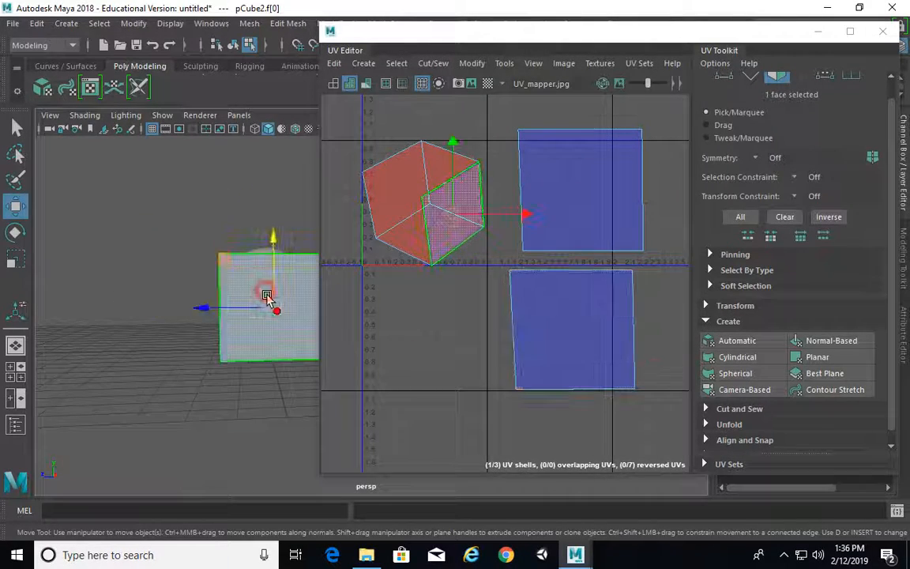
alt+middle_drag(267, 296, 219, 275)
scroll(218, 275, up, 3)
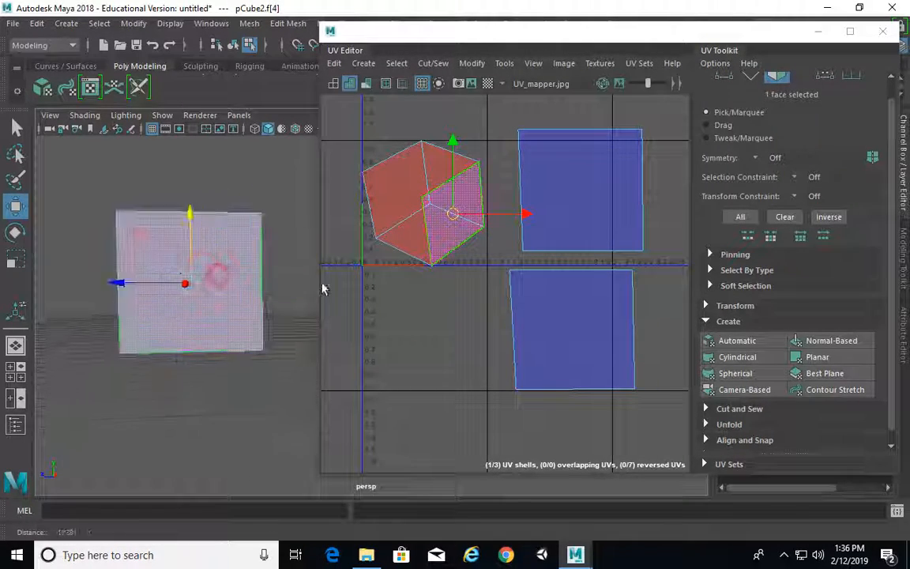
click(753, 377)
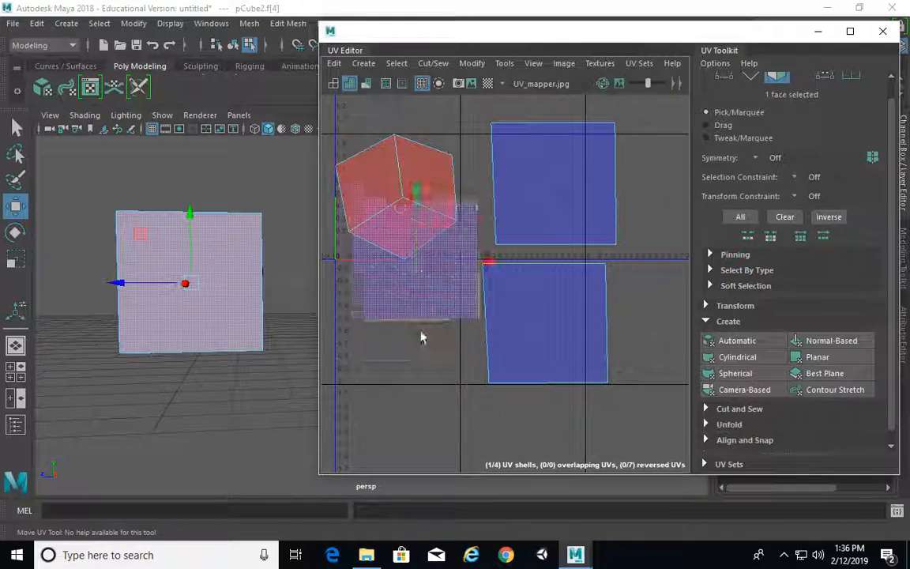
drag(421, 335, 417, 370)
Step: View the duplicate cube from straight below, select its bottom face and create camera-based UVs for it
alt+drag(221, 306, 225, 246)
alt+middle_drag(263, 324, 275, 281)
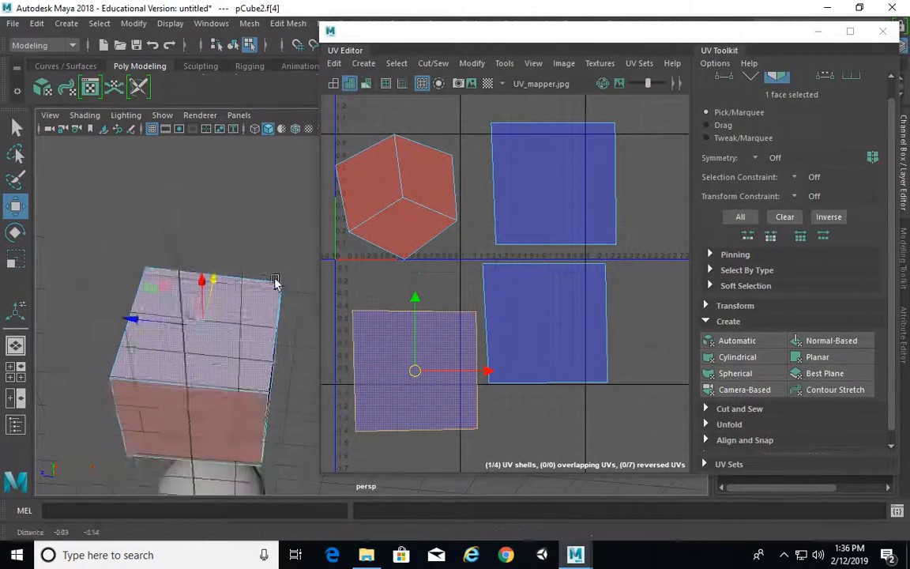
alt+drag(275, 282, 239, 412)
alt+middle_drag(239, 412, 251, 314)
mouse_move(237, 379)
alt+mouse_down()
mouse_move(154, 366)
mouse_move(244, 385)
alt+mouse_up()
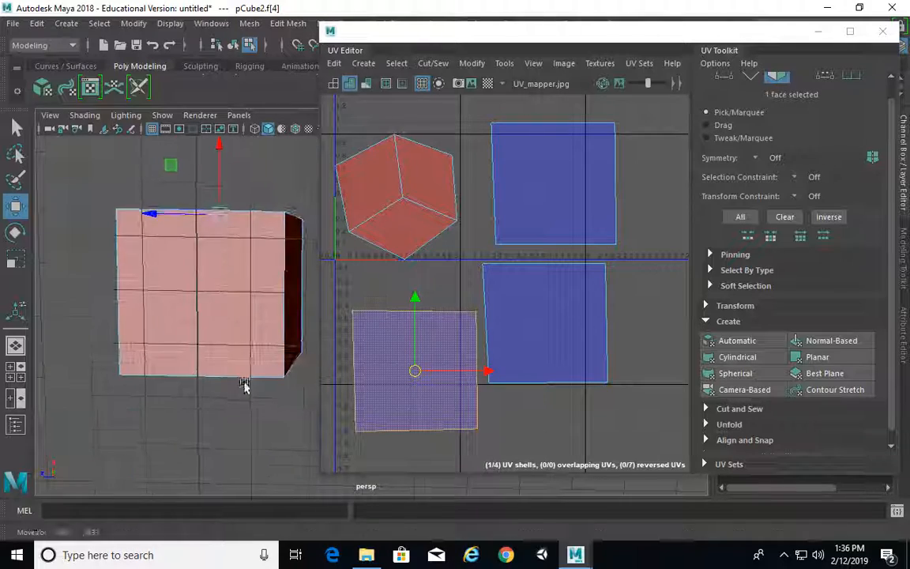
mouse_move(271, 309)
alt+mouse_down()
mouse_move(281, 328)
mouse_move(270, 315)
alt+mouse_up()
click(270, 315)
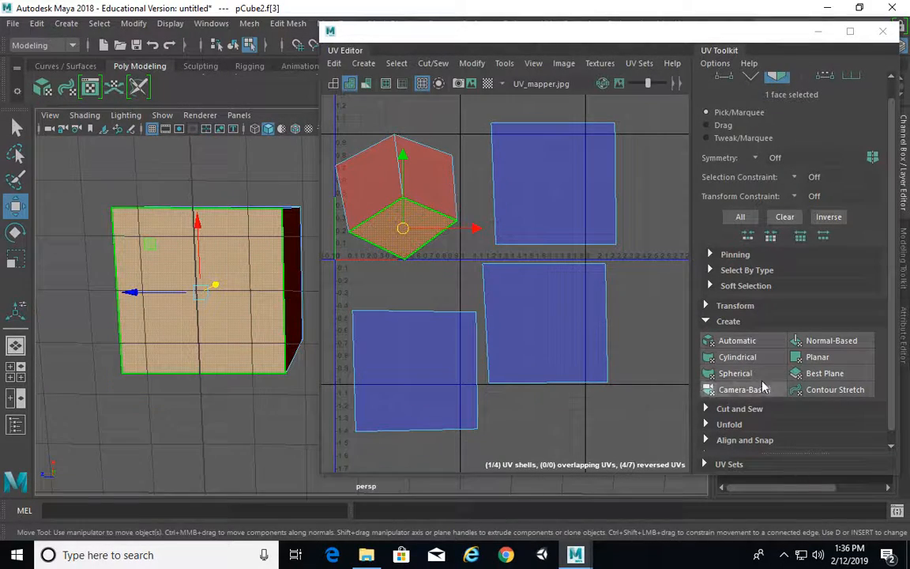
click(744, 390)
Step: Move the bottom face's UV shell out of the 0-1 UV area to the left of the right side face's shell
alt+right_drag(361, 278, 340, 273)
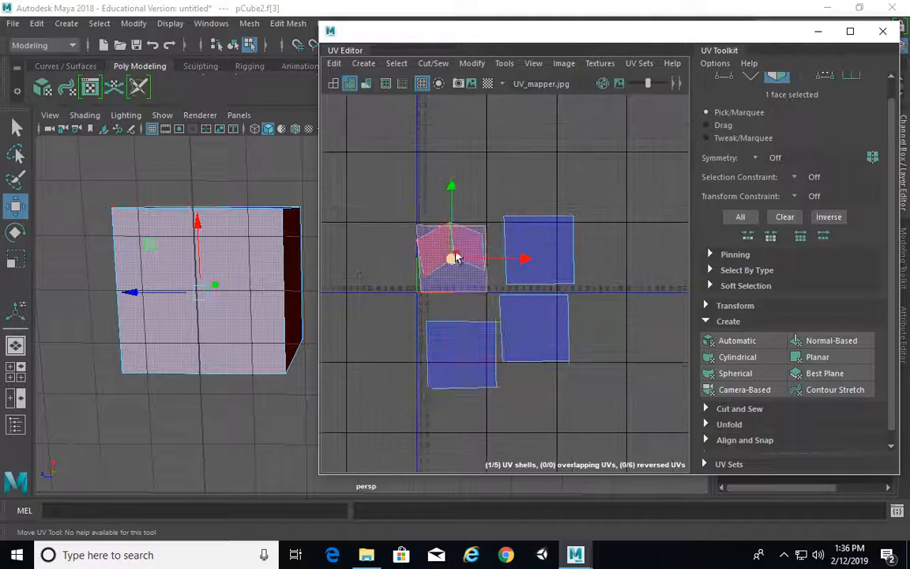
drag(455, 259, 370, 340)
alt+middle_drag(398, 287, 428, 255)
Step: Give the duplicate cube's sphere-facing left side camera-based UVs and move its shell to the left of the 0-1 UV area
alt+drag(238, 257, 229, 433)
click(238, 330)
mouse_move(225, 299)
alt+mouse_down()
mouse_move(256, 340)
mouse_move(259, 301)
alt+mouse_up()
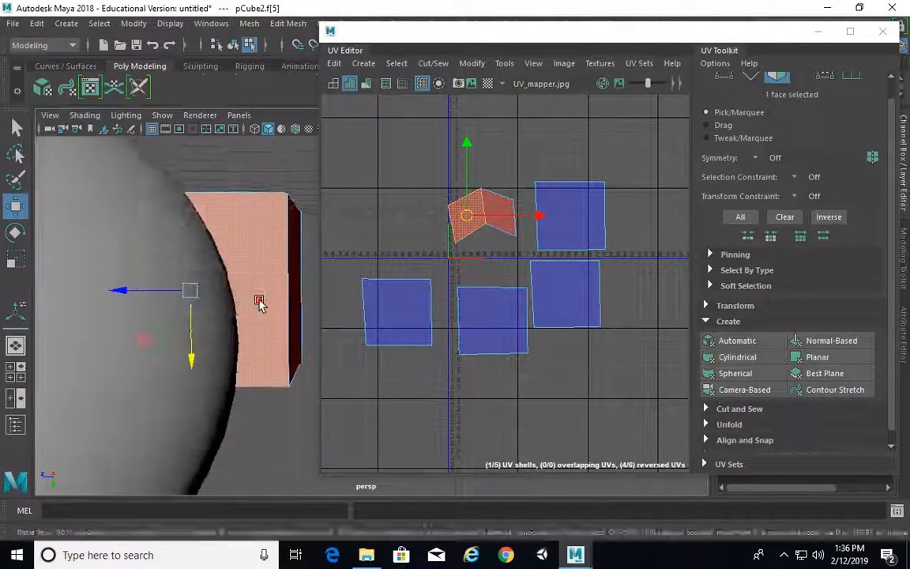
click(745, 389)
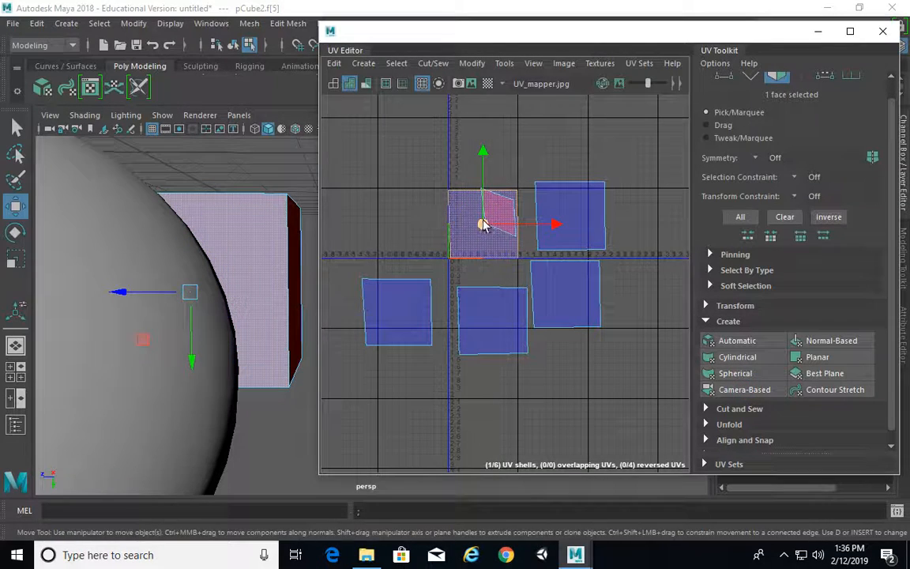
drag(483, 225, 350, 213)
Step: Give the one remaining face, the duplicate cube's back, camera-based UVs and move its shell above the 0-1 UV area
click(501, 214)
alt+drag(251, 294, 213, 316)
click(744, 390)
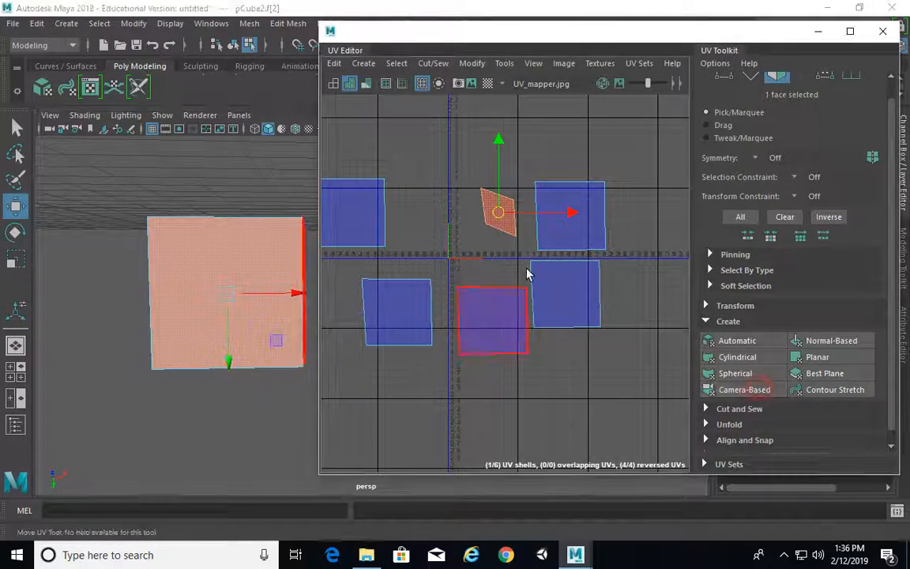
drag(486, 255, 484, 165)
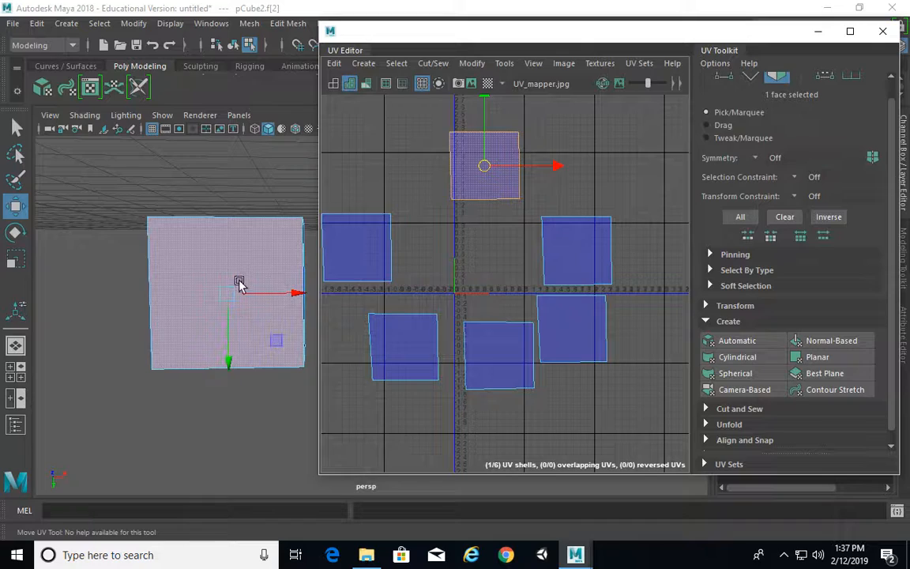
Step: Check where the original cube's front face sits in its UV layout and move the duplicate's front-face shell into the 0-1 UV area
alt+drag(240, 283, 98, 284)
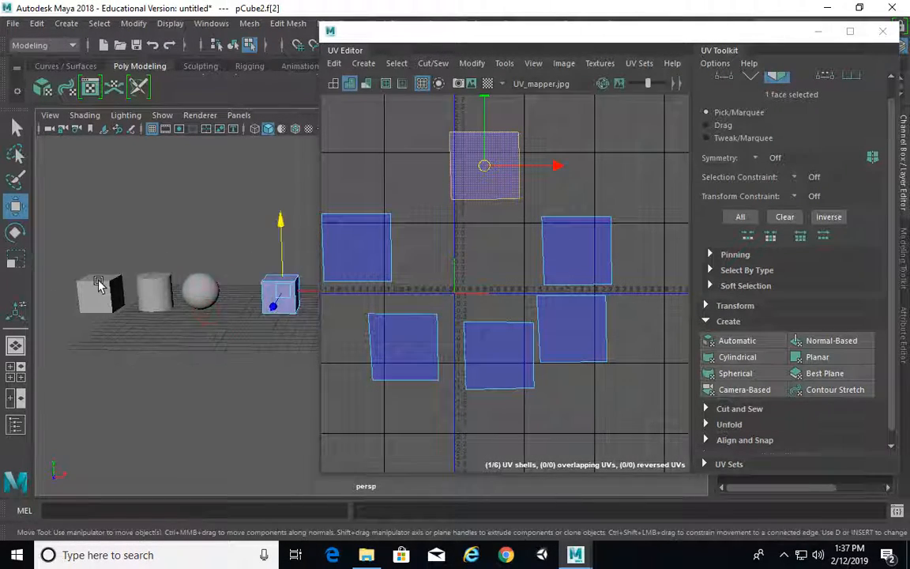
shift+click(98, 284)
click(94, 297)
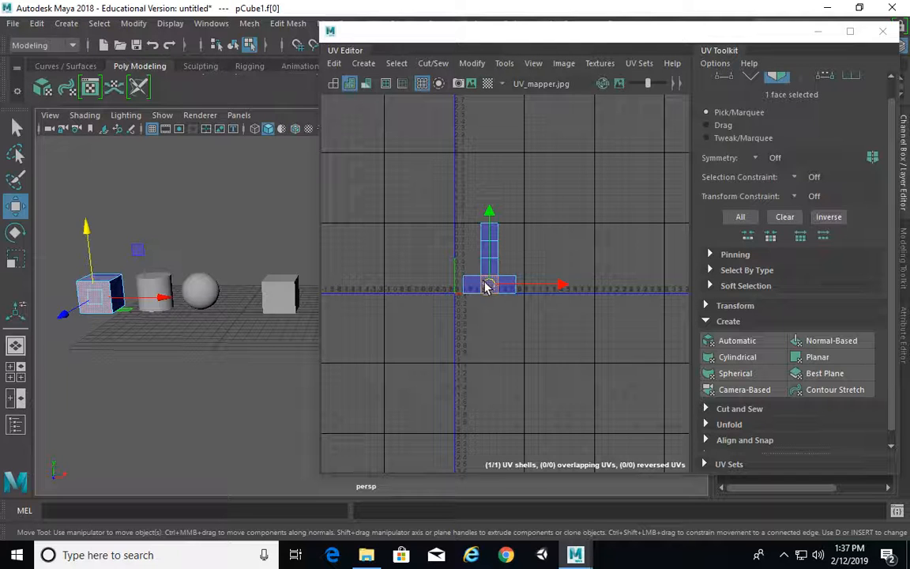
click(296, 307)
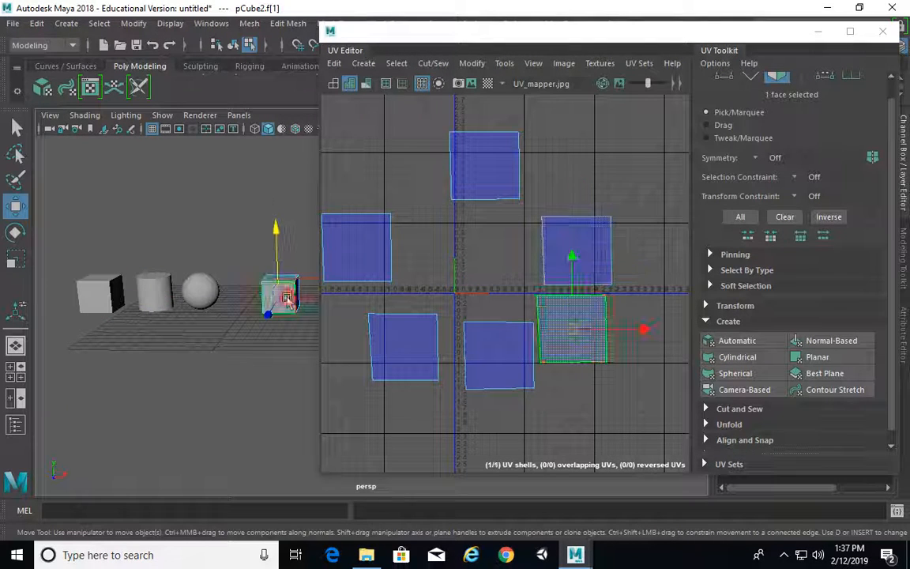
click(552, 338)
drag(552, 337, 454, 253)
alt+middle_drag(519, 339, 575, 385)
Step: Spread the duplicate cube's back, top and left-side UV shells farther away from the front face's shell to free the space around it
click(520, 220)
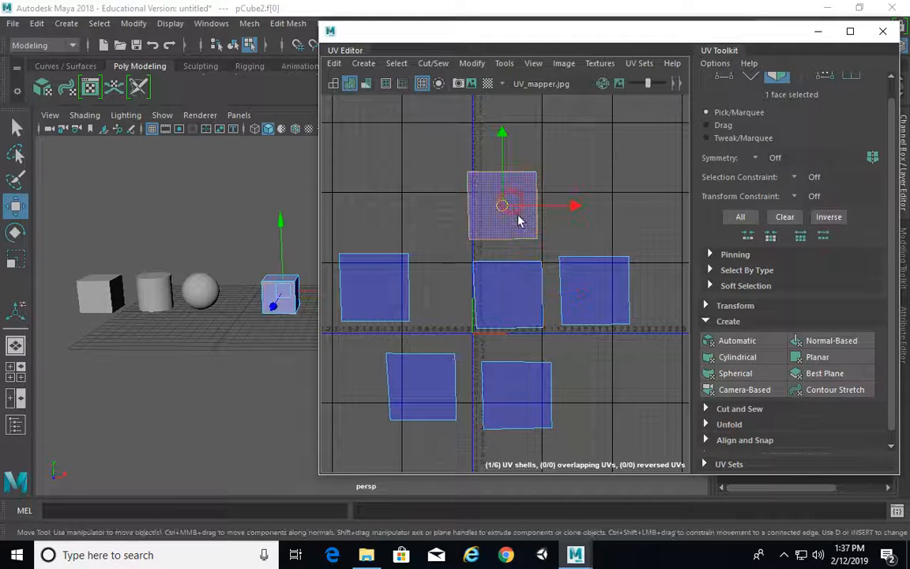
drag(504, 209, 343, 164)
click(586, 286)
drag(590, 290, 720, 291)
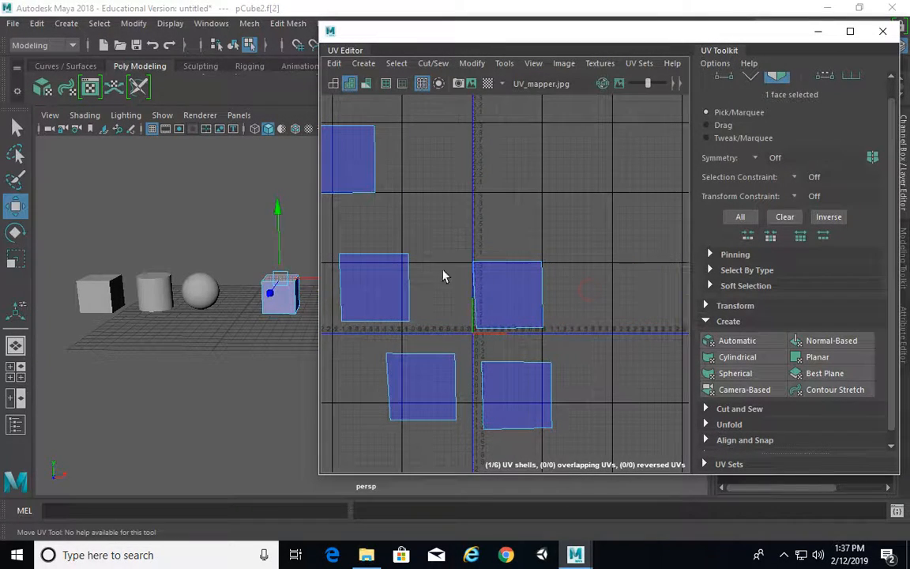
click(393, 278)
drag(444, 289, 380, 306)
alt+middle_drag(379, 306, 462, 287)
Step: Using the original cube's layout as reference, place the duplicate's top-face UV shell directly above its front-face shell
click(86, 290)
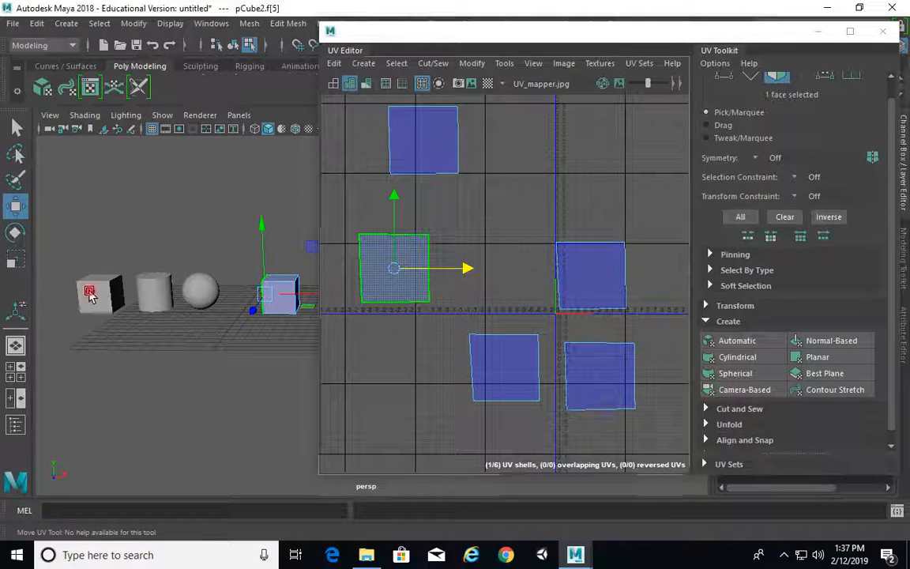
alt+middle_drag(622, 264, 556, 234)
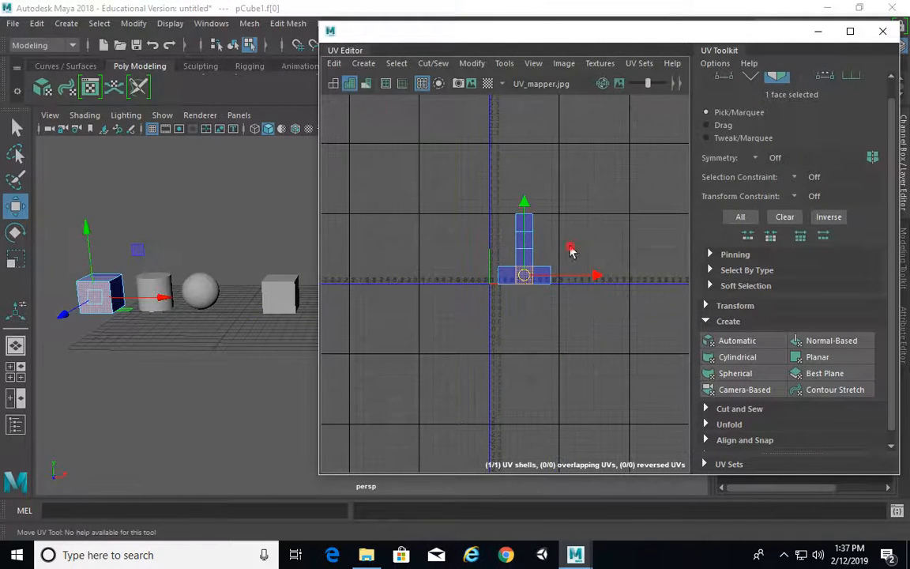
click(524, 259)
alt+middle_drag(222, 324, 176, 366)
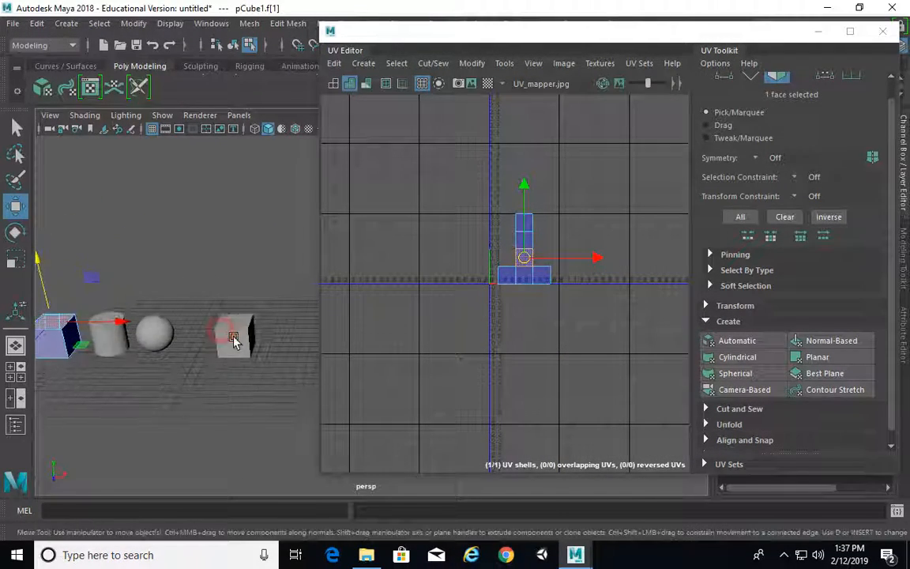
click(234, 338)
click(235, 323)
alt+right_drag(534, 297, 361, 255)
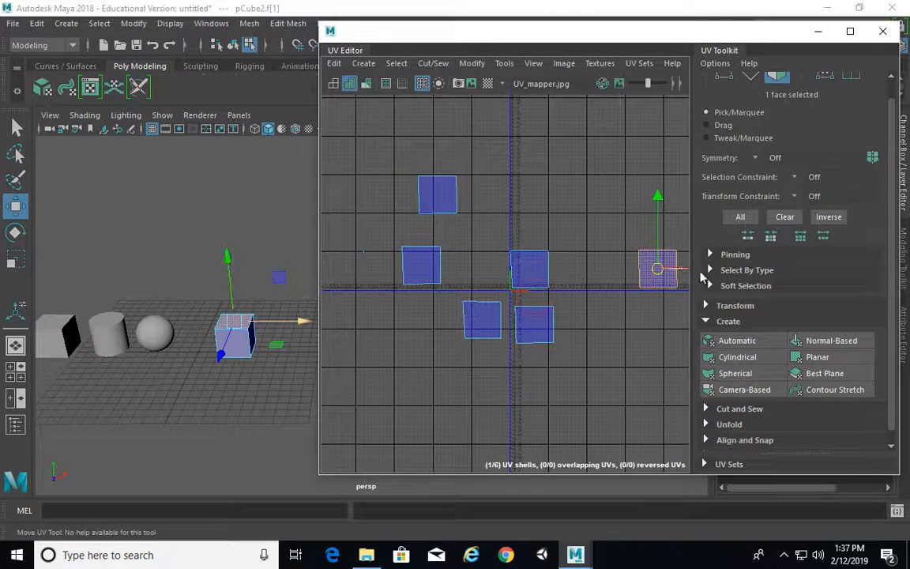
drag(661, 271, 534, 233)
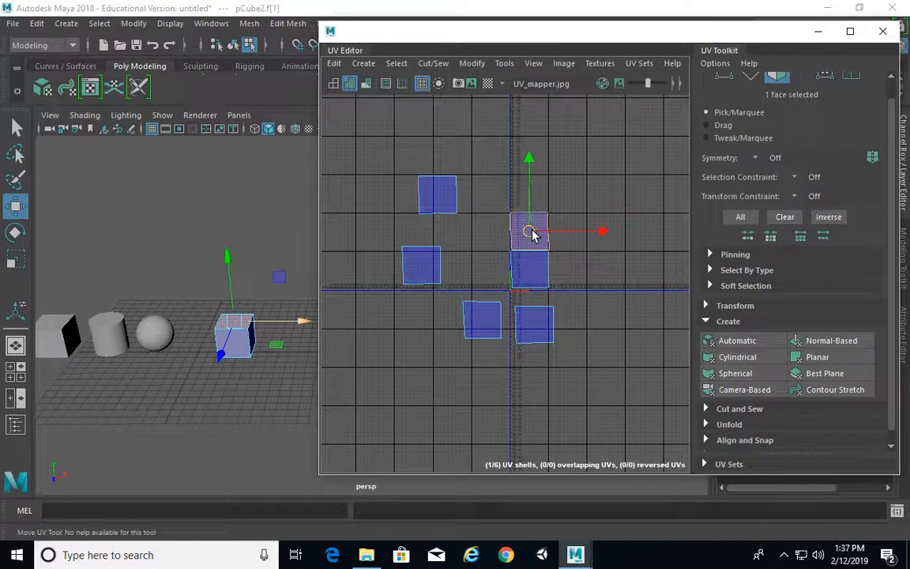
Step: Check the back face in the original cube's UV layout and place the duplicate's back-face shell directly above its top-face shell
alt+middle_drag(145, 350, 169, 340)
click(73, 318)
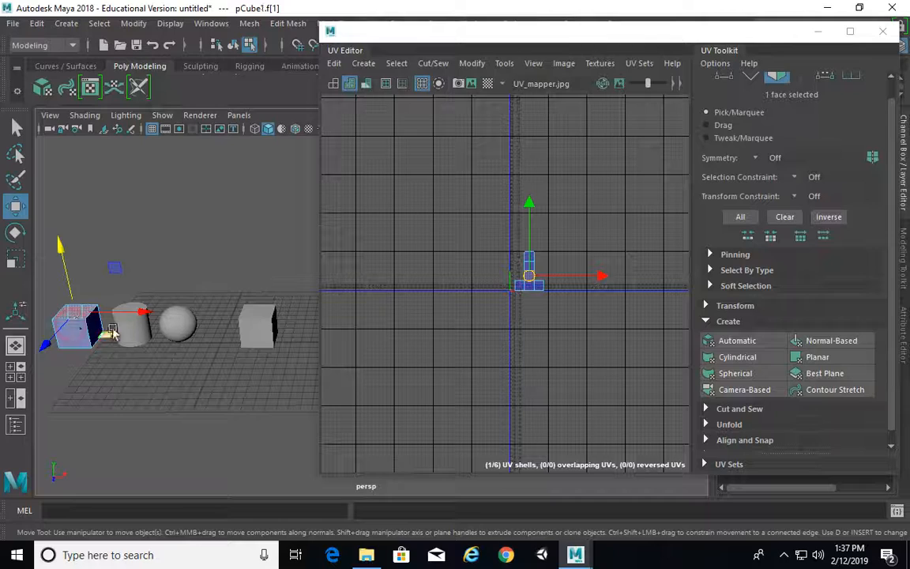
alt+drag(113, 334, 146, 360)
alt+middle_drag(147, 360, 178, 335)
click(165, 313)
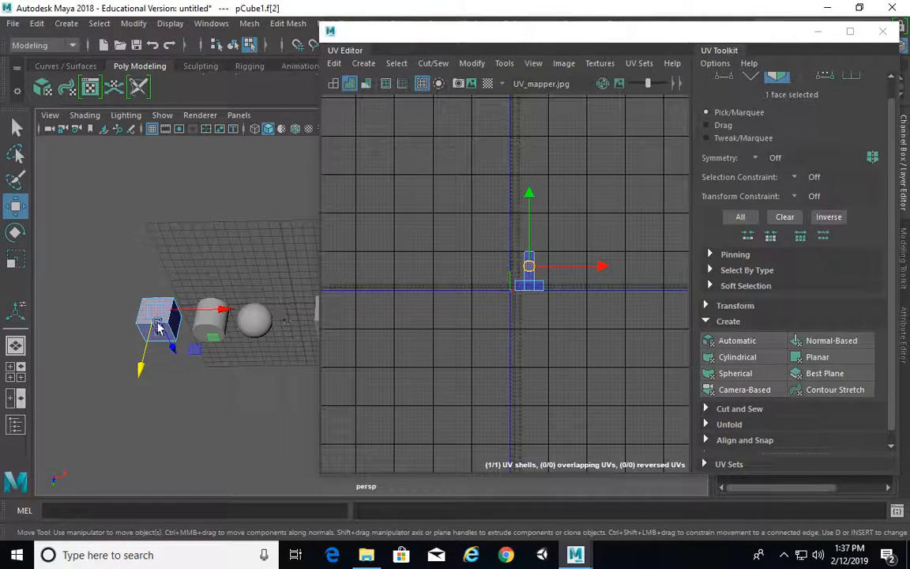
alt+middle_drag(158, 326, 36, 324)
click(210, 309)
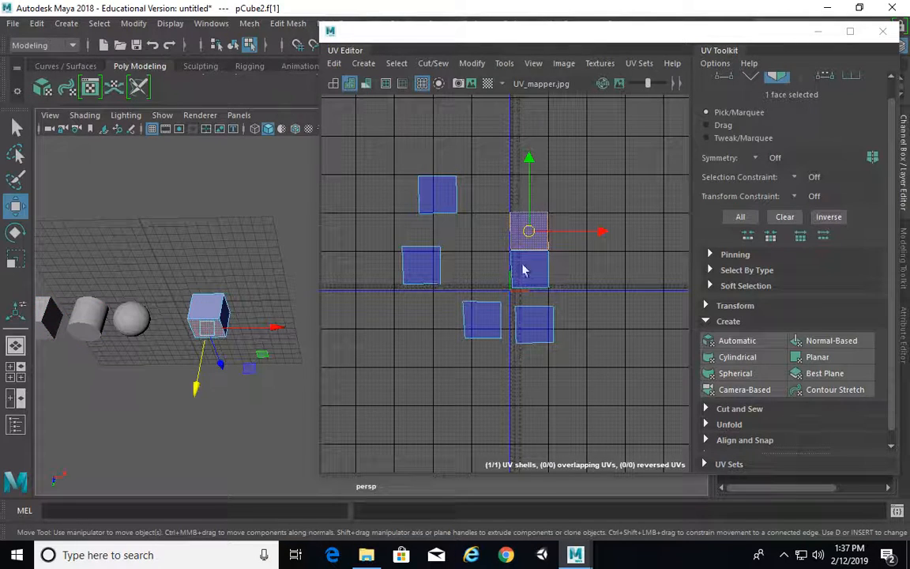
click(187, 305)
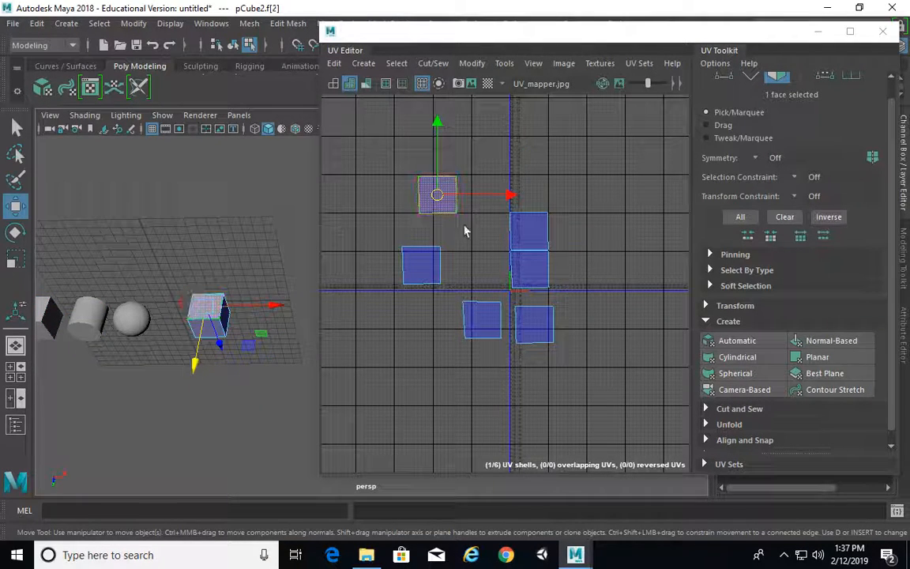
drag(442, 195, 536, 196)
Step: Check the bottom face in the original cube's UV layout and place the duplicate's bottom-face shell above its back-face shell
alt+middle_drag(164, 314, 196, 312)
alt+drag(197, 311, 108, 291)
click(92, 253)
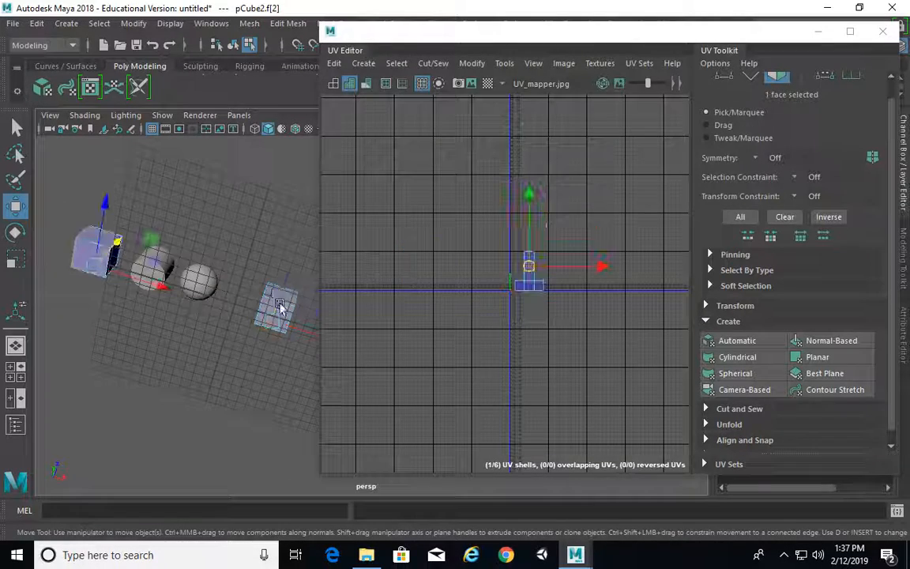
alt+drag(204, 252, 209, 294)
click(78, 278)
alt+drag(118, 296, 147, 343)
click(100, 340)
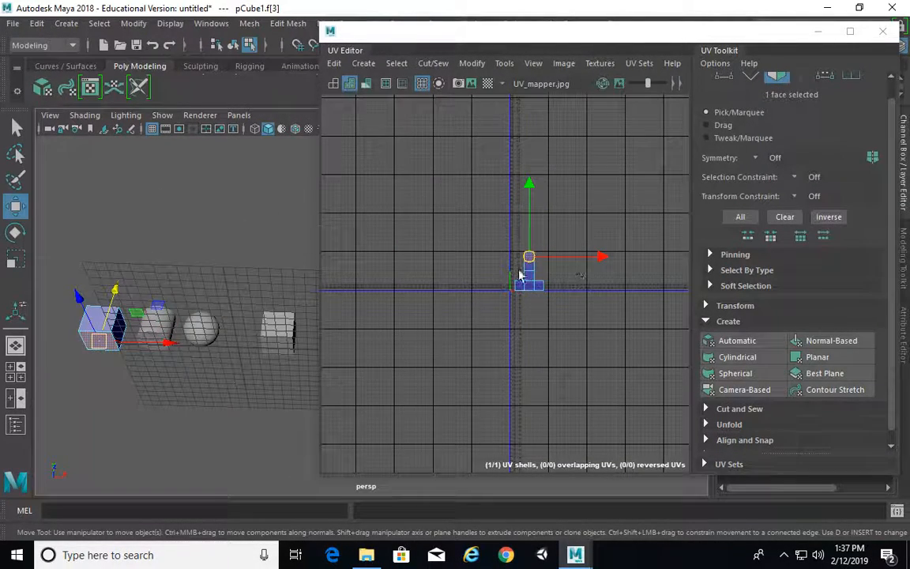
click(276, 348)
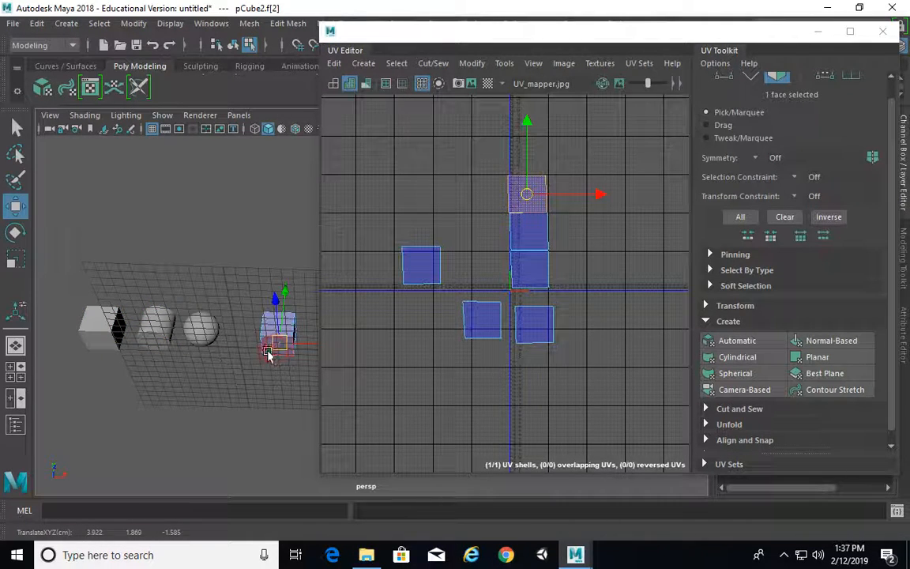
click(267, 353)
drag(480, 317, 521, 158)
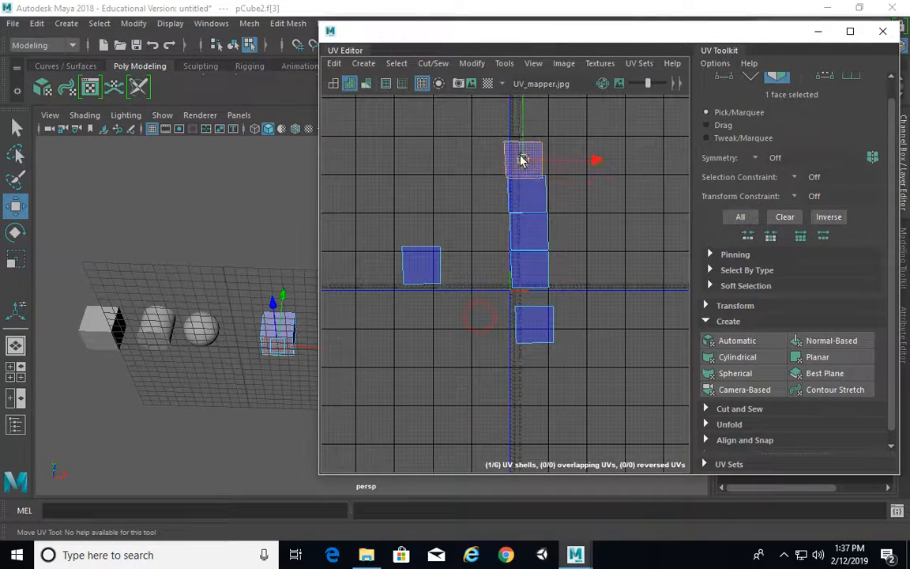
Step: Check the right-side face in the original cube's UV layout and place the duplicate's matching shell directly right of its front-face shell
alt+drag(240, 276, 234, 342)
click(142, 328)
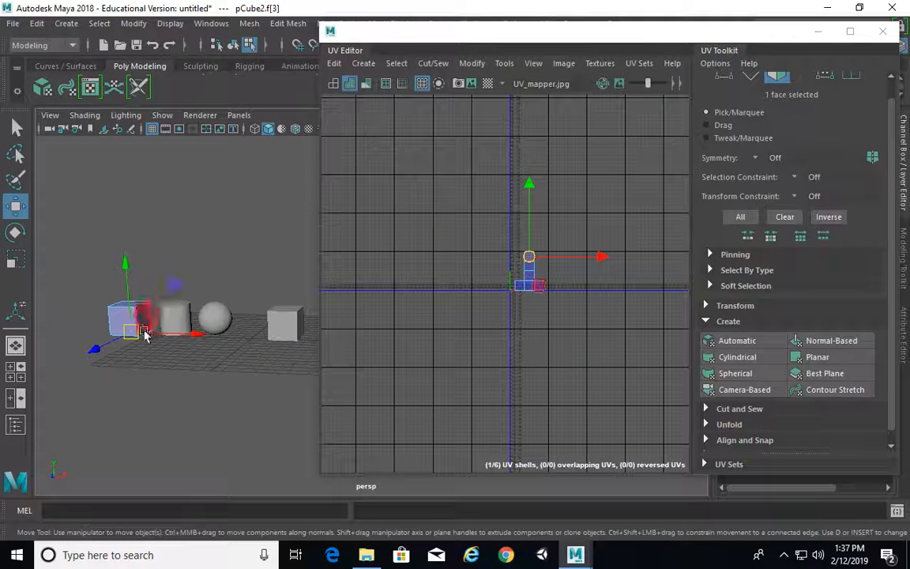
click(143, 318)
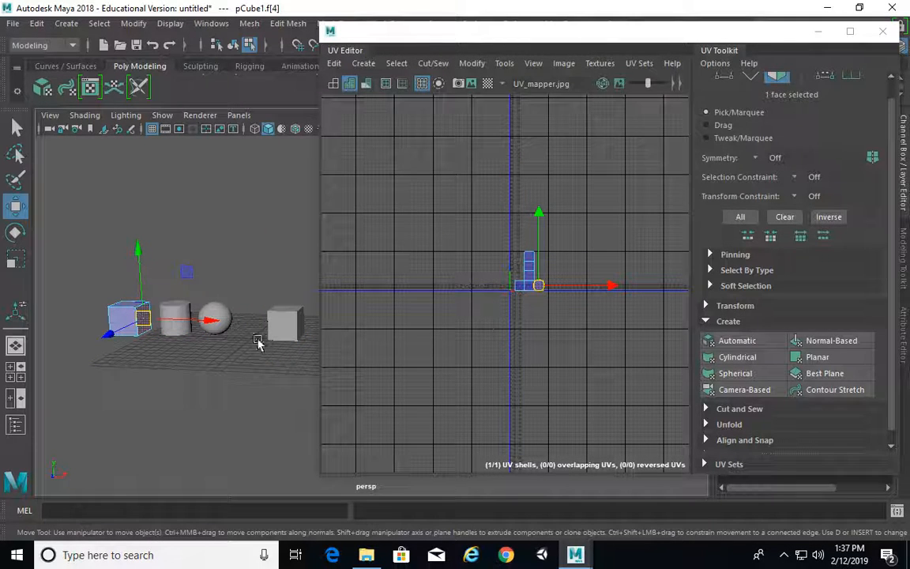
click(279, 328)
click(301, 325)
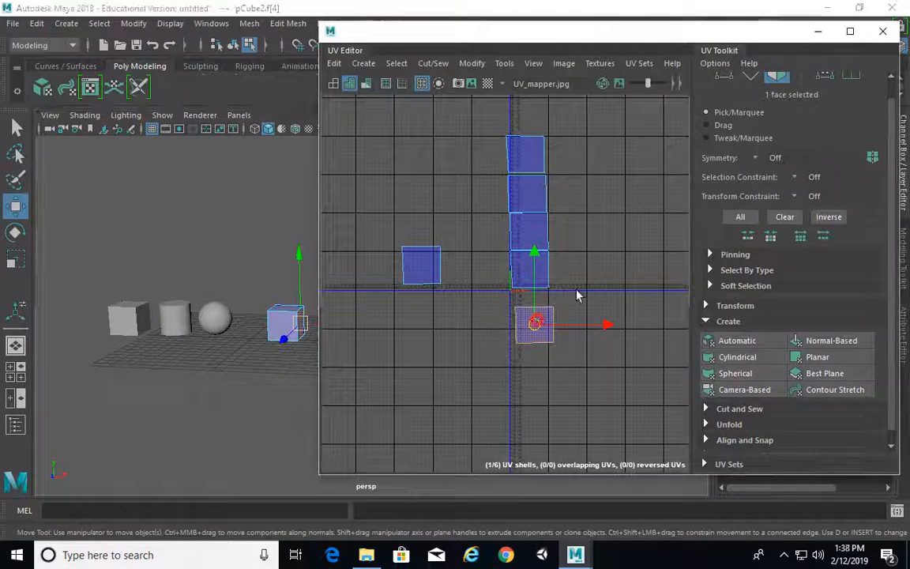
drag(537, 320, 573, 269)
Step: Check the left-side face in the original cube's UV layout and place the duplicate's matching shell directly left of its front-face shell
alt+drag(195, 311, 131, 332)
click(124, 340)
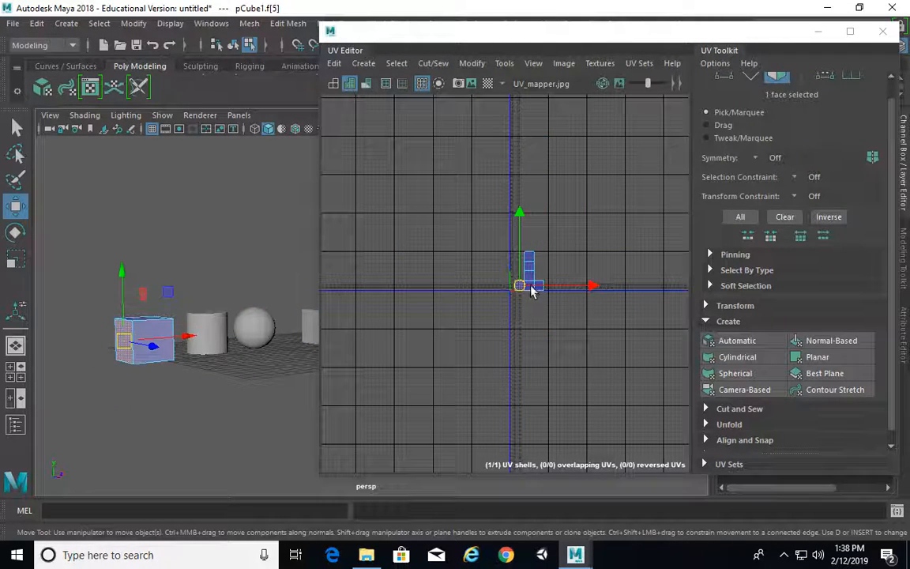
alt+drag(184, 336, 219, 323)
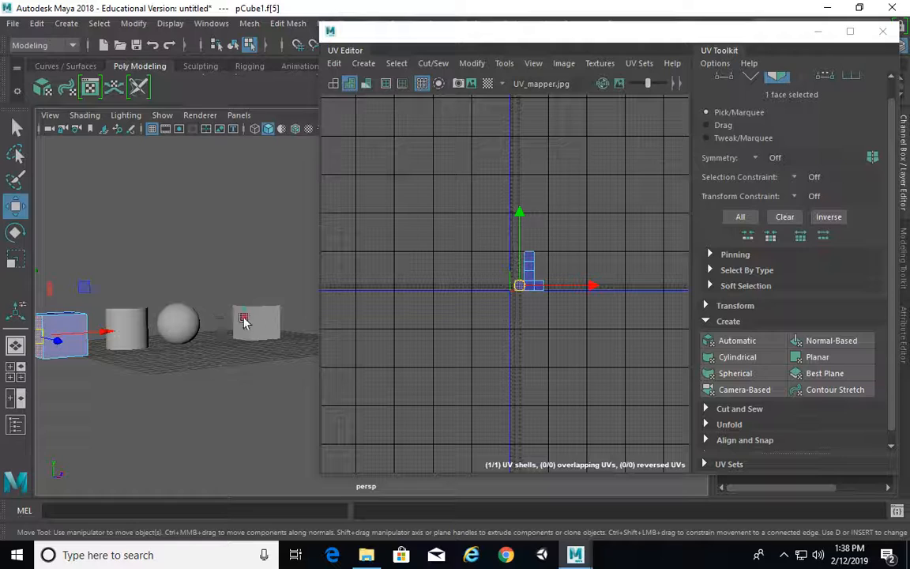
click(243, 320)
drag(442, 271, 498, 273)
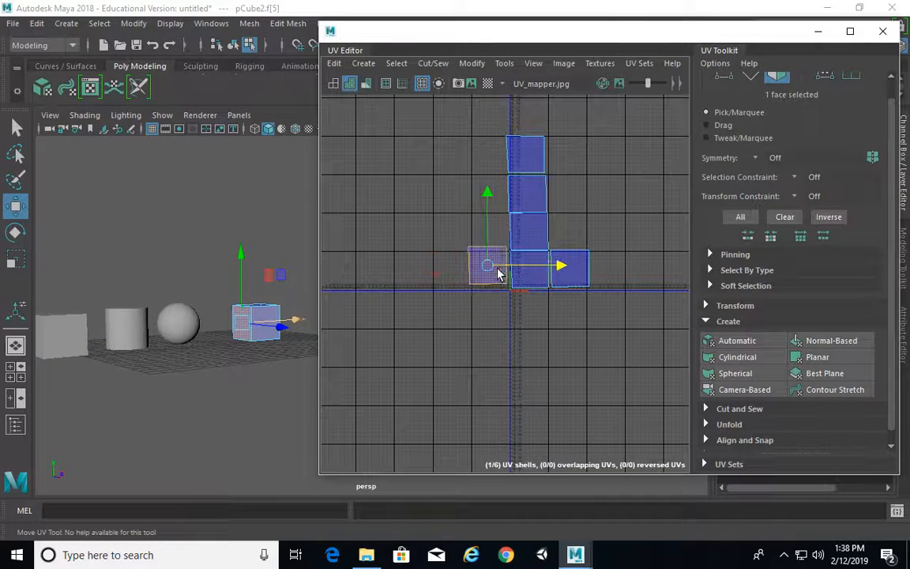
alt+right_drag(496, 274, 620, 289)
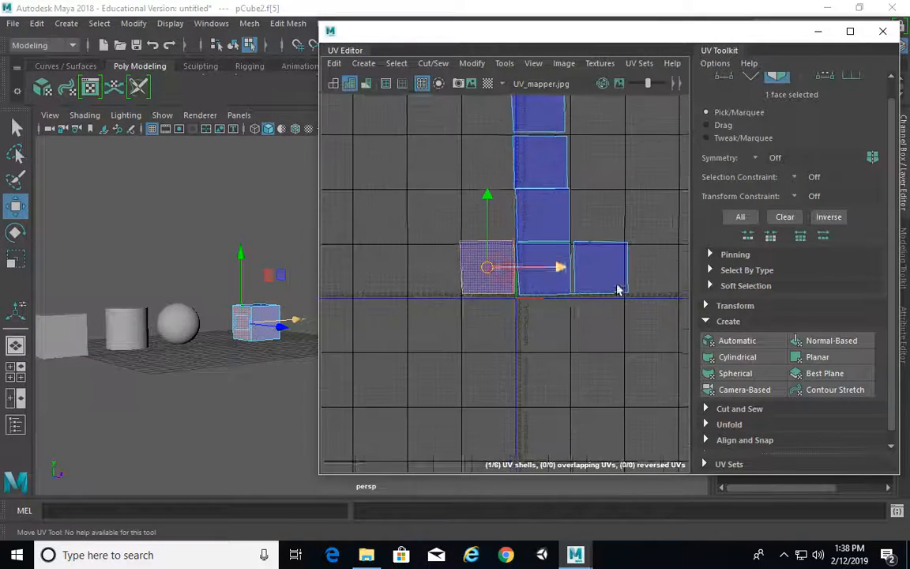
alt+middle_drag(619, 289, 526, 319)
alt+right_drag(526, 319, 524, 287)
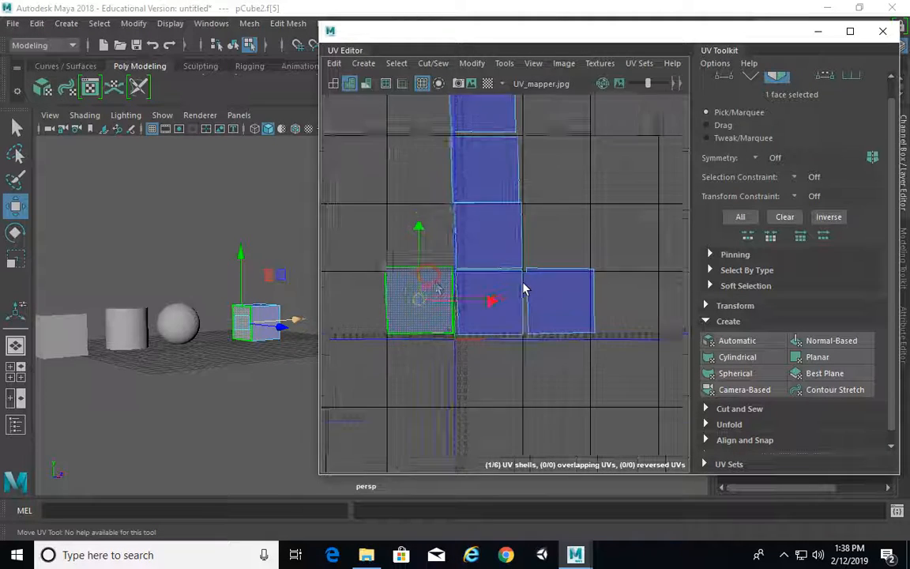
alt+middle_drag(524, 287, 530, 370)
Step: Compare the duplicate cube's arranged UV shells with the original cube's layout and its position in the UV grid
alt+middle_drag(79, 344, 163, 310)
click(132, 303)
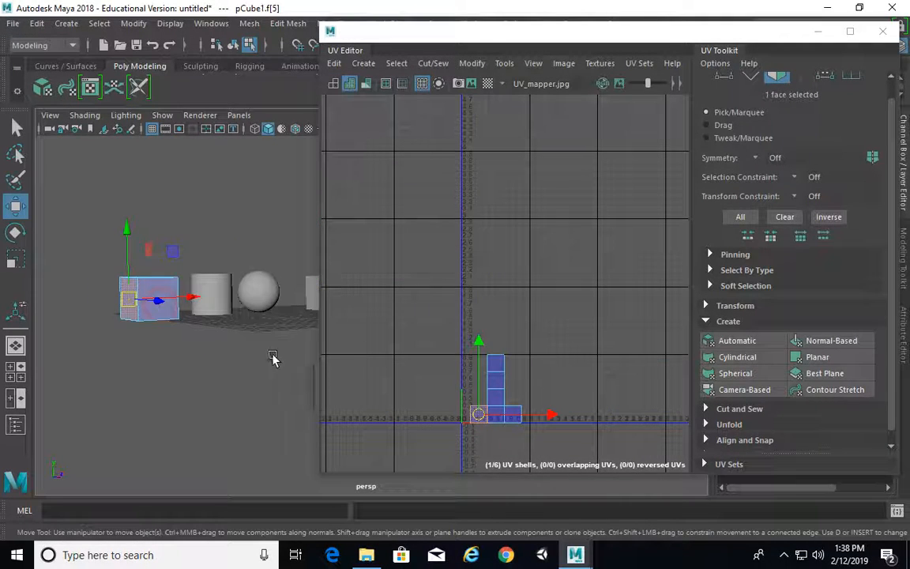
alt+middle_drag(252, 297, 187, 301)
click(275, 302)
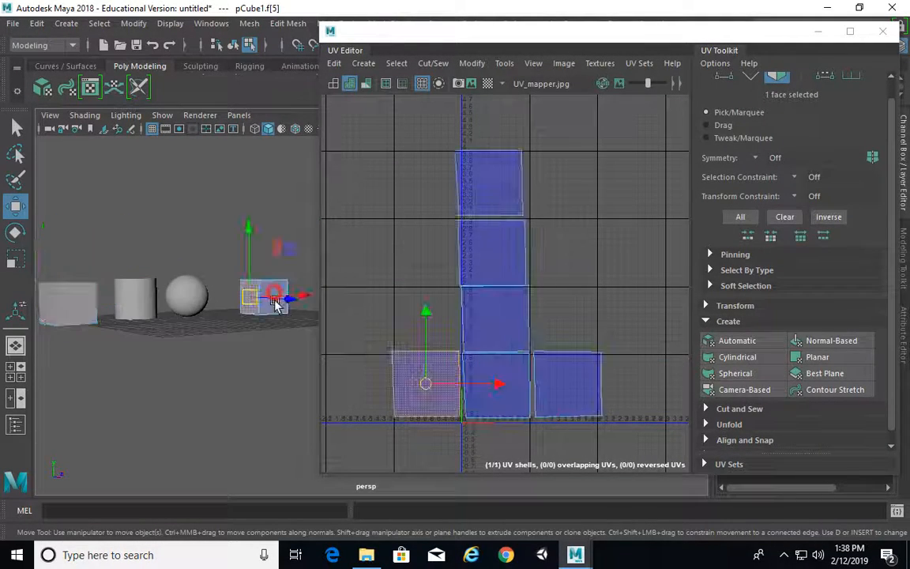
alt+middle_drag(508, 319, 504, 240)
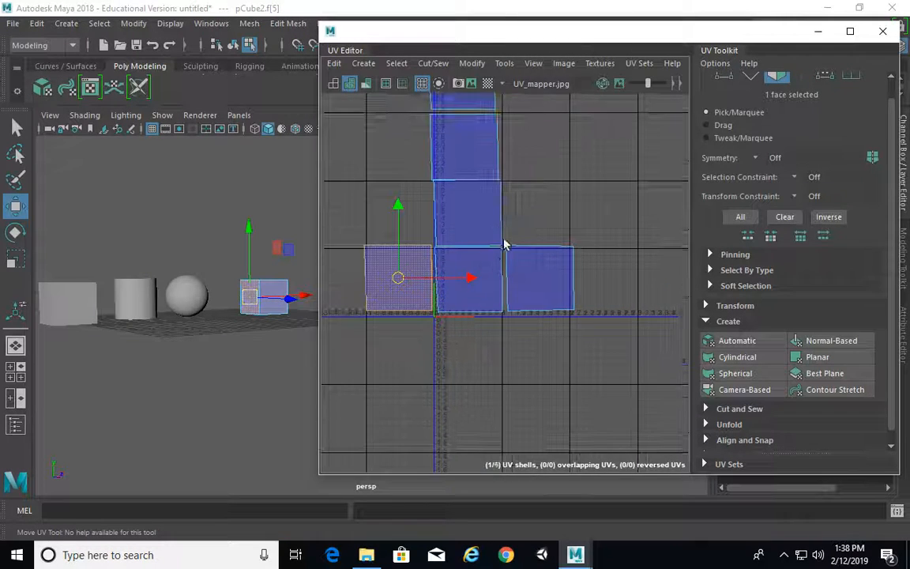
alt+right_drag(504, 240, 414, 174)
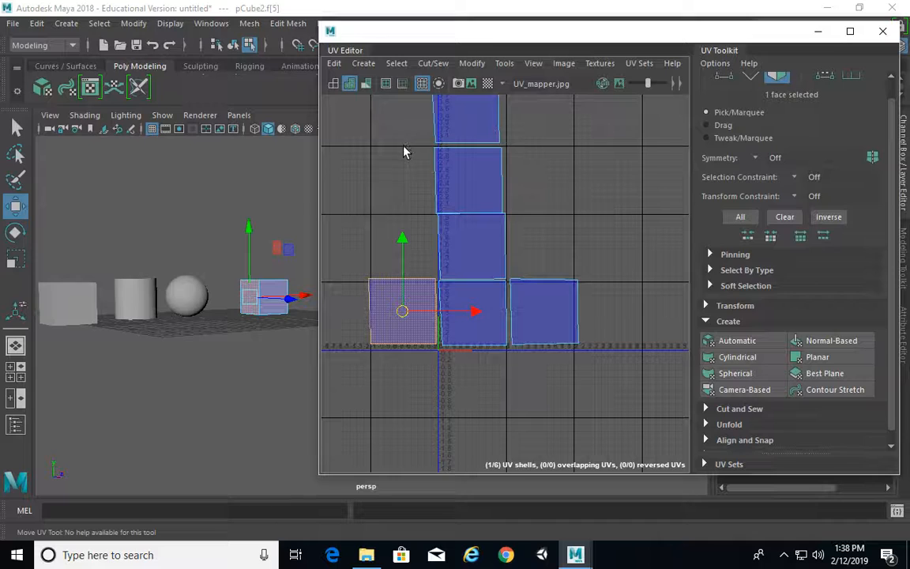
alt+middle_drag(534, 266, 538, 252)
alt+right_drag(539, 253, 584, 355)
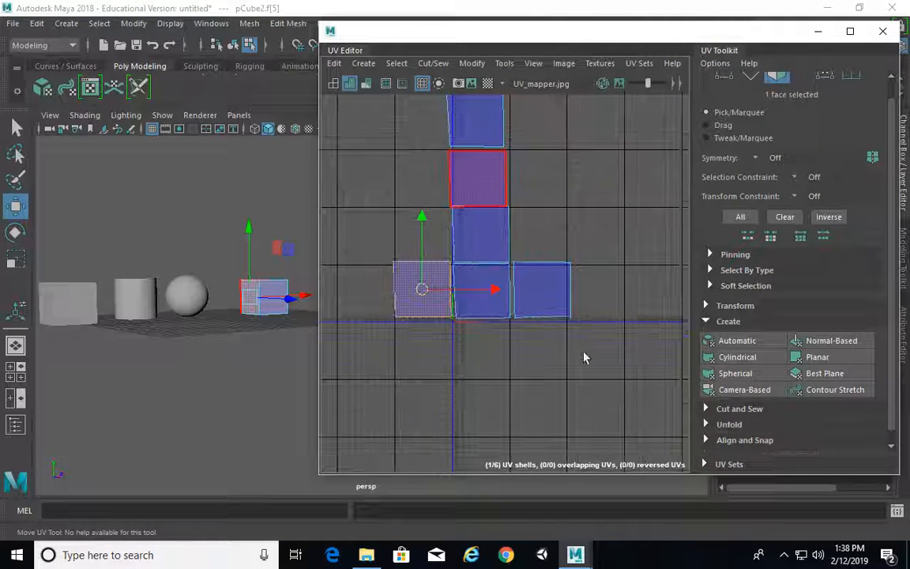
alt+middle_drag(589, 365, 598, 420)
Step: Select all six of the duplicate's UV shells, scale them down together and move them inside the 0 to 1 UV tile
drag(621, 422, 339, 105)
drag(487, 262, 459, 367)
key(r)
alt+right_drag(471, 331, 572, 313)
alt+middle_drag(572, 312, 556, 222)
alt+right_drag(482, 241, 549, 227)
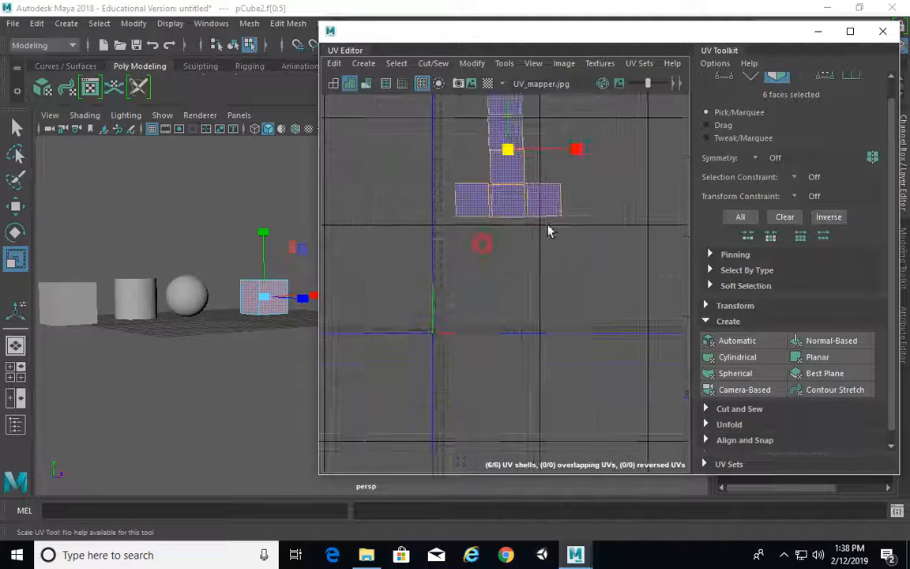
drag(507, 148, 486, 278)
key(w)
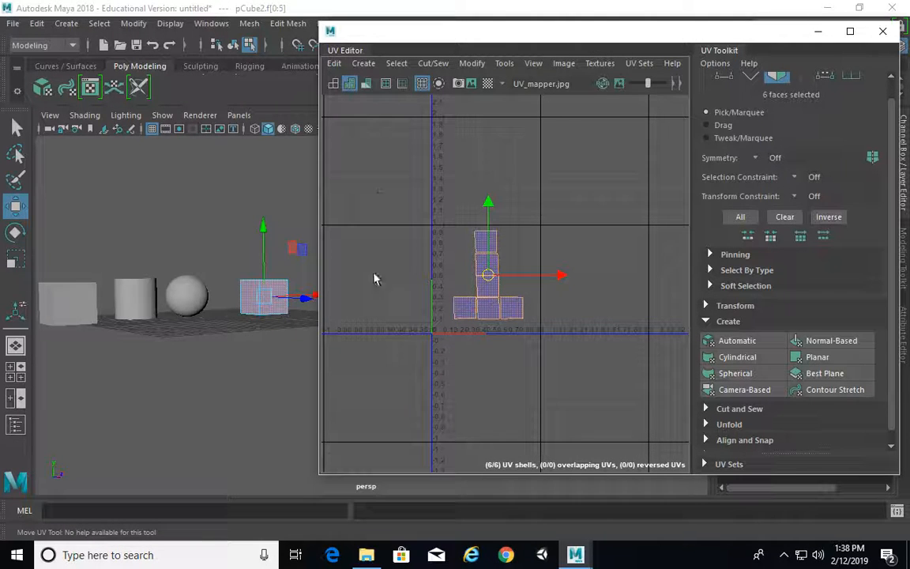
Step: Enlarge the whole shell layout beyond the 0 to 1 UV tile and scale it back down to about the tile's height
scroll(488, 221, down, 2)
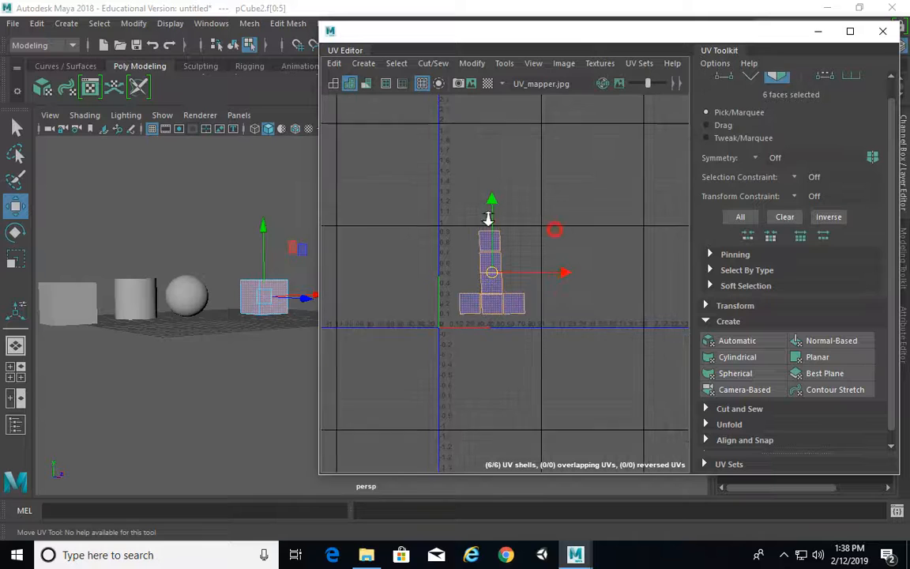
key(r)
drag(500, 281, 562, 255)
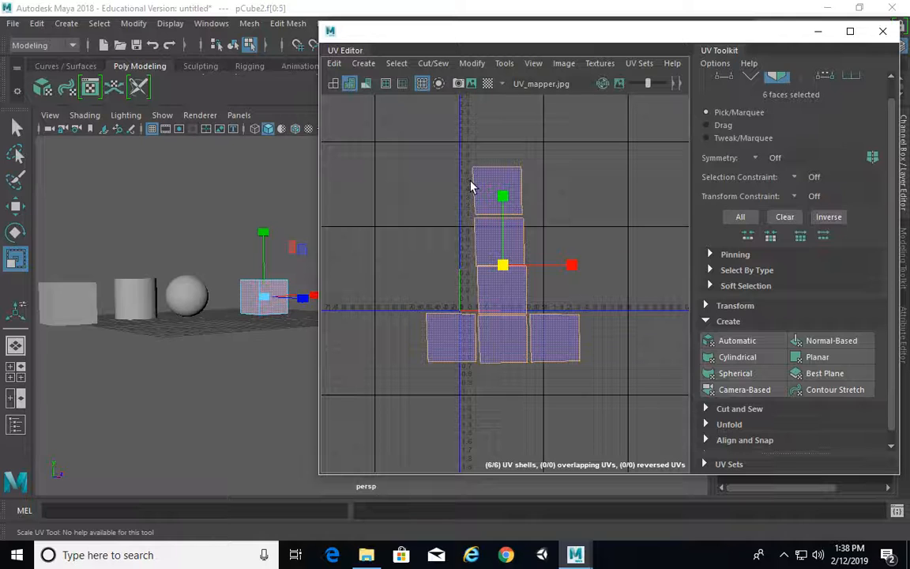
scroll(503, 270, up, 3)
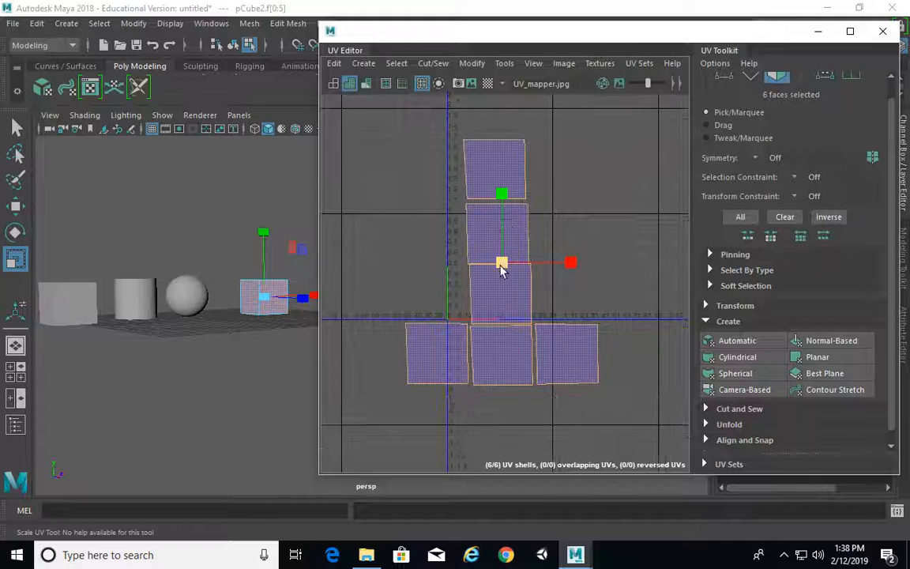
drag(503, 270, 456, 291)
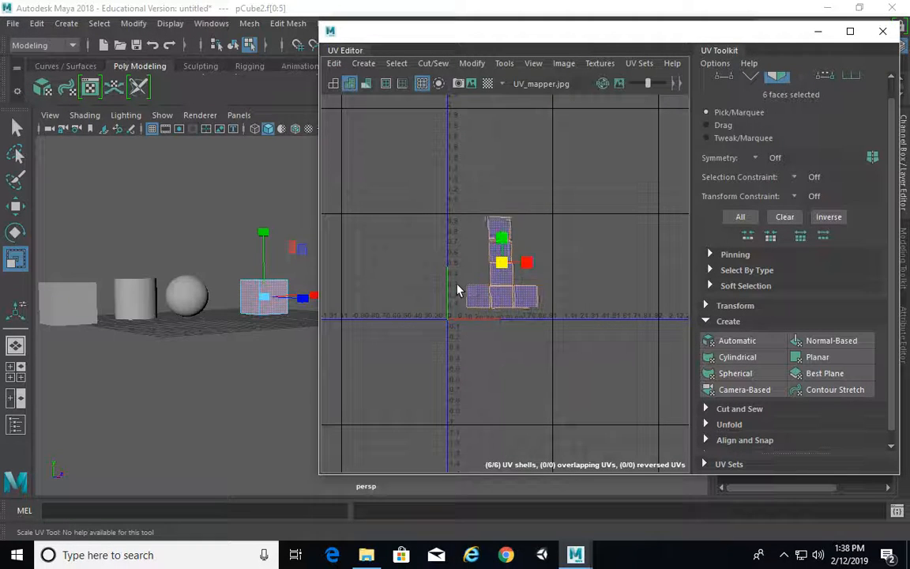
scroll(541, 289, up, 3)
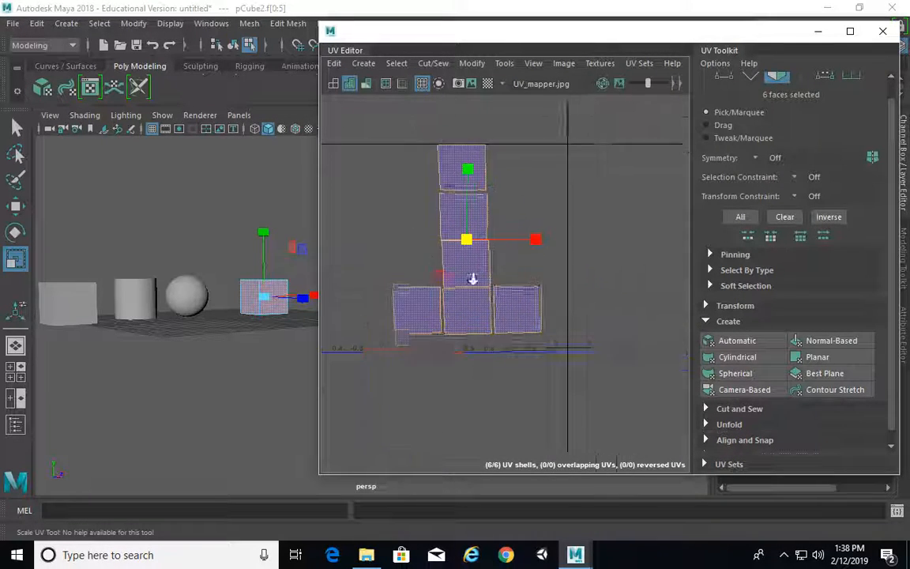
Step: Shift all six shells slightly down so the layout rests on the lower edge of the 0 to 1 UV tile
scroll(473, 279, up, 2)
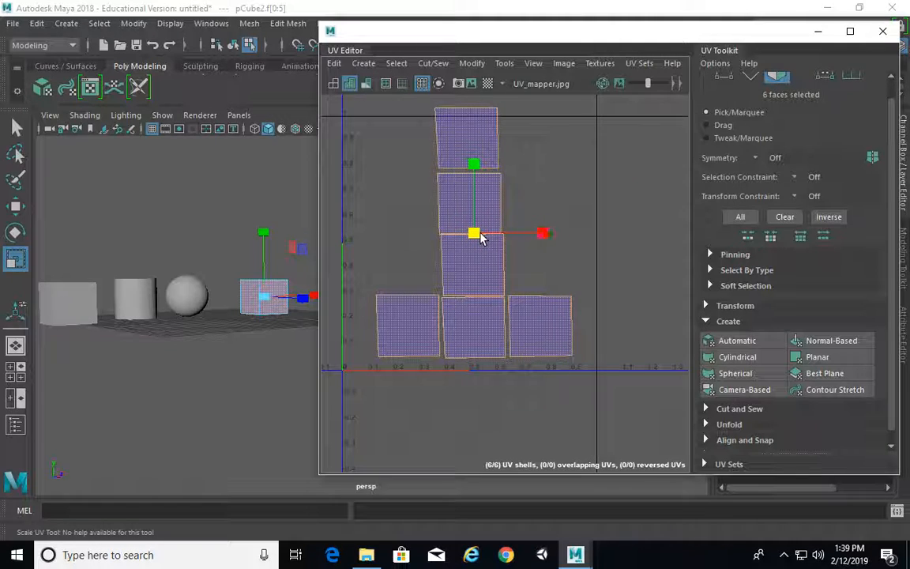
key(w)
drag(479, 234, 483, 246)
alt+middle_drag(534, 252, 566, 247)
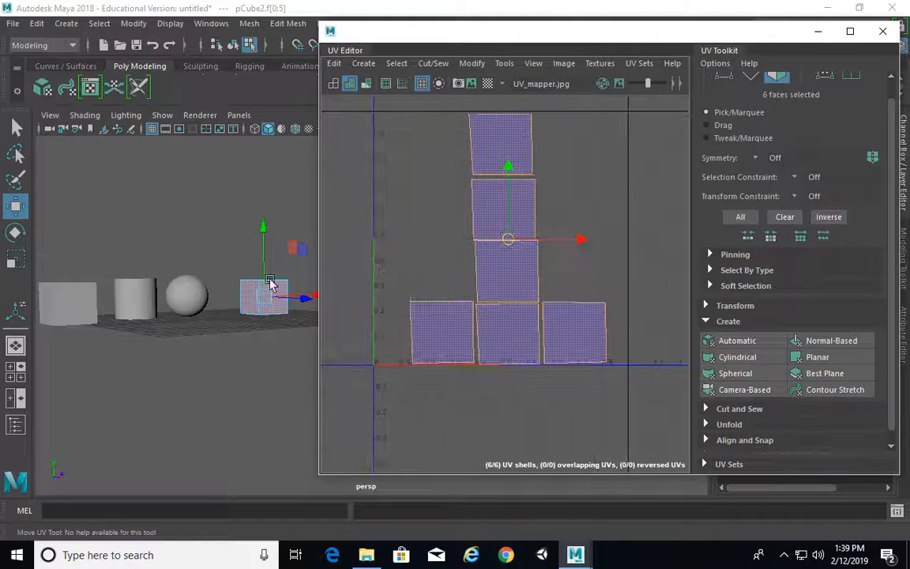
Step: Compare the fitted layout of the duplicate cube with the original cube's joined UV layout
alt+drag(269, 282, 201, 295)
click(542, 179)
click(501, 157)
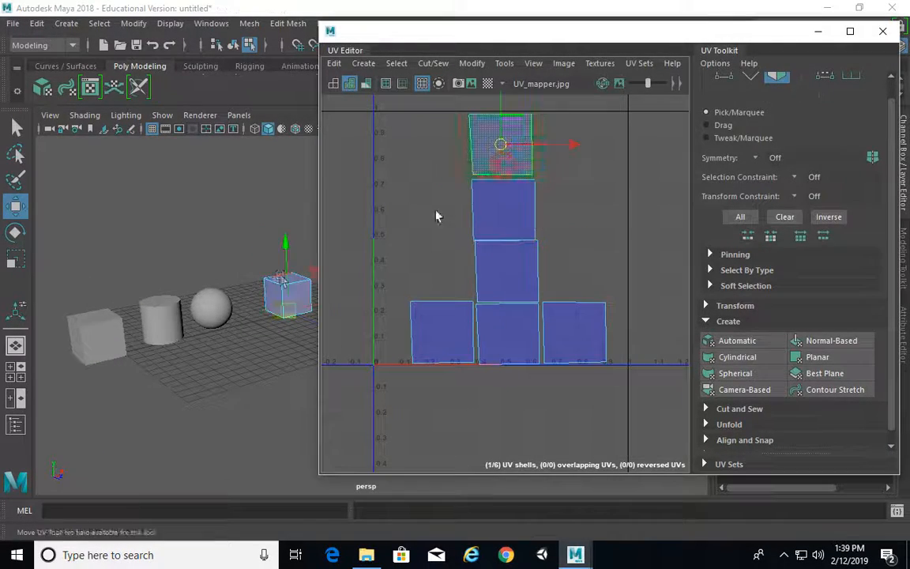
click(106, 337)
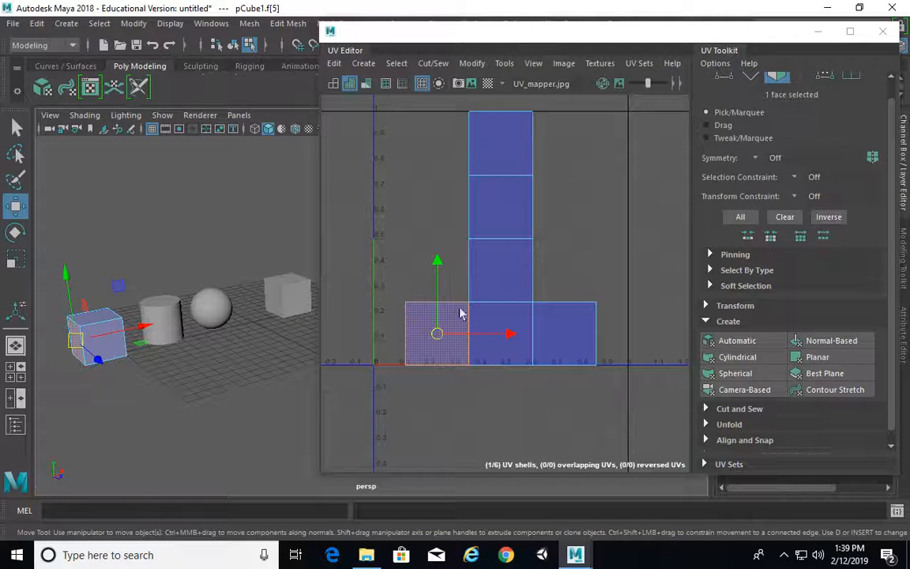
click(301, 291)
alt+middle_drag(548, 230, 446, 232)
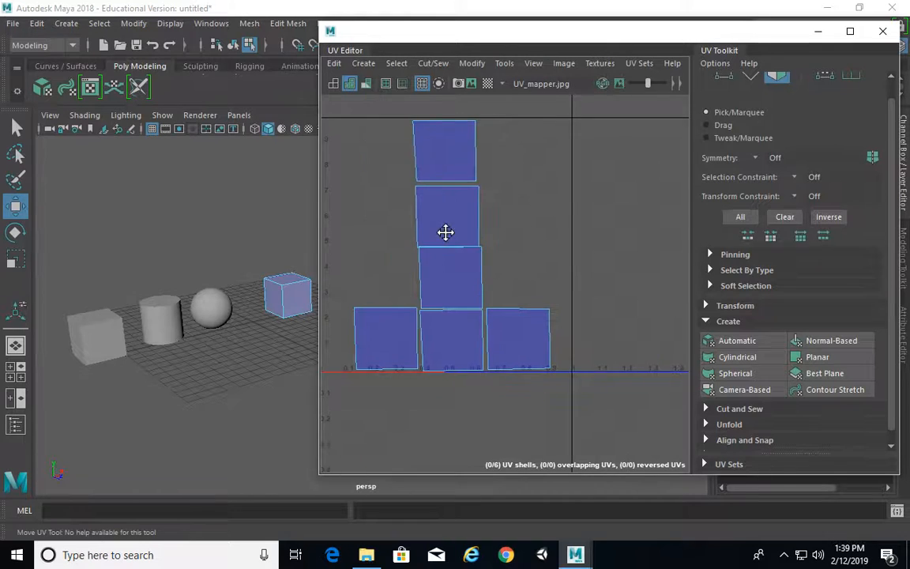
Step: Switch the UV editor to edge selection and pick edges on the upper shells to examine which shell borders match
right_drag(496, 169, 502, 131)
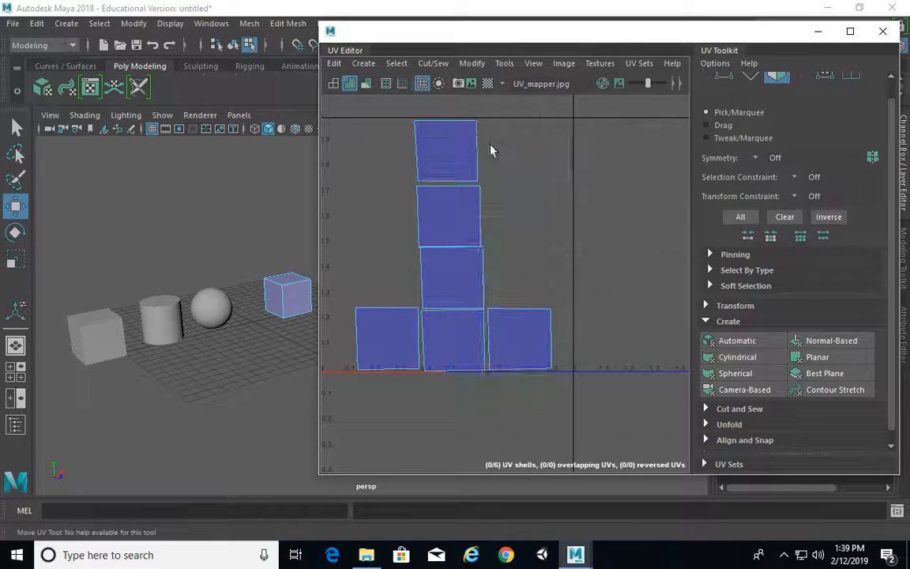
click(455, 184)
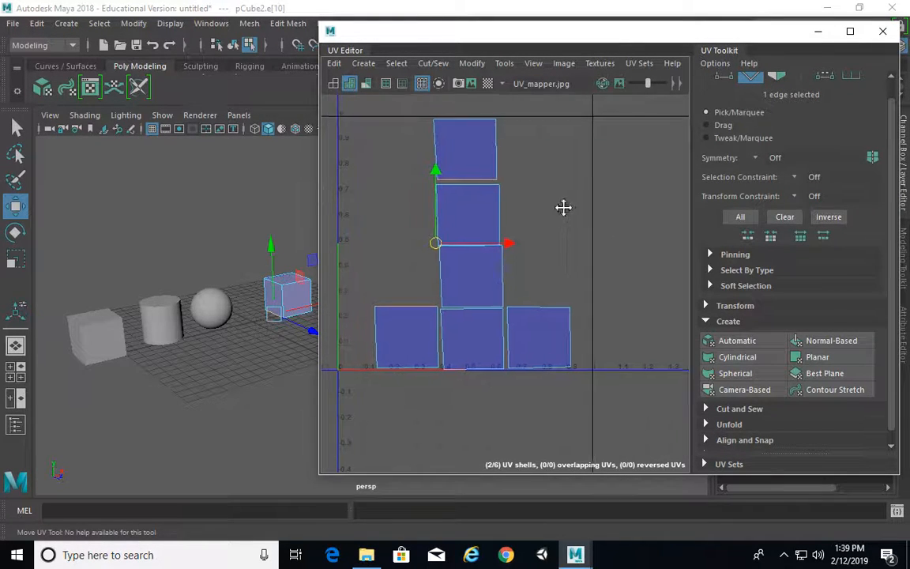
click(447, 149)
click(447, 145)
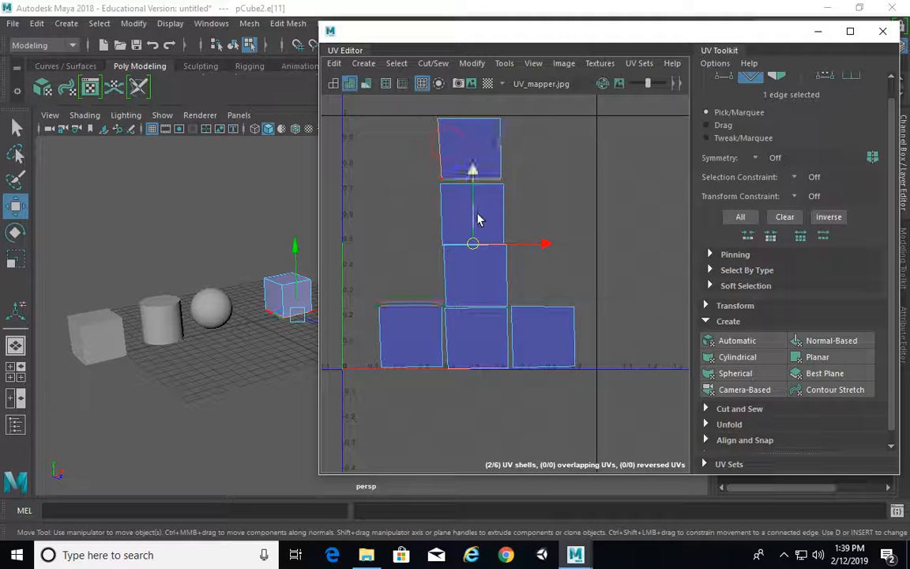
Step: Try sewing the shared edge between the front-face and top-face shells, and undo the sew
click(473, 314)
scroll(500, 298, up, 6)
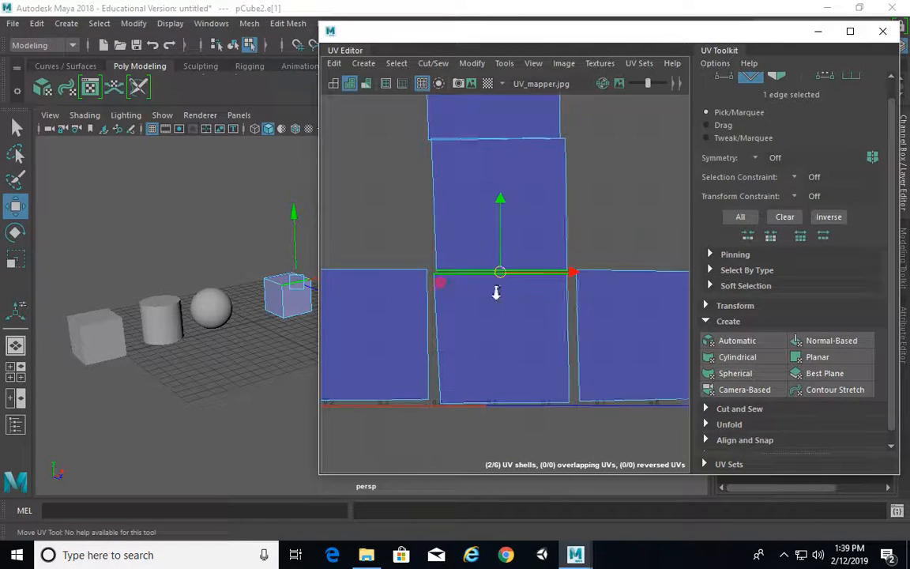
scroll(486, 278, up, 3)
alt+middle_drag(623, 297, 596, 289)
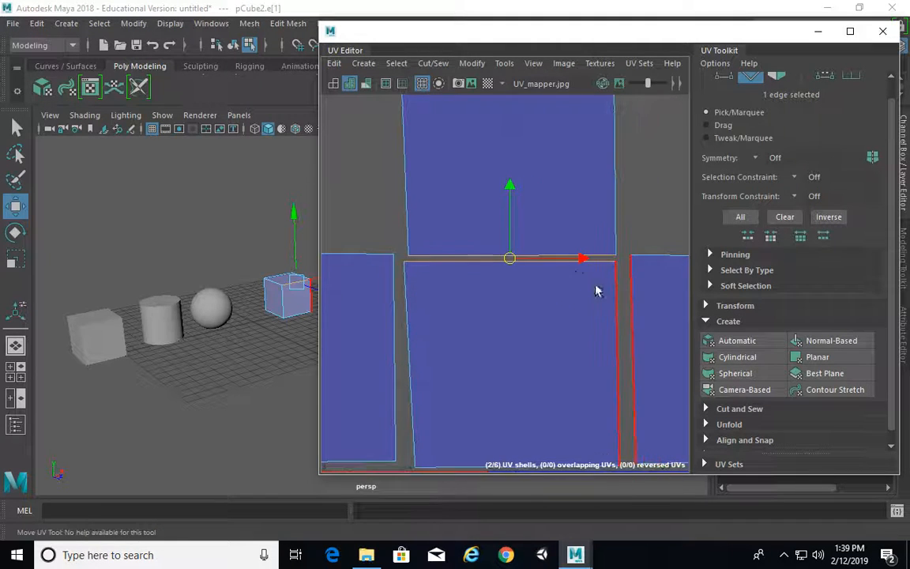
click(706, 409)
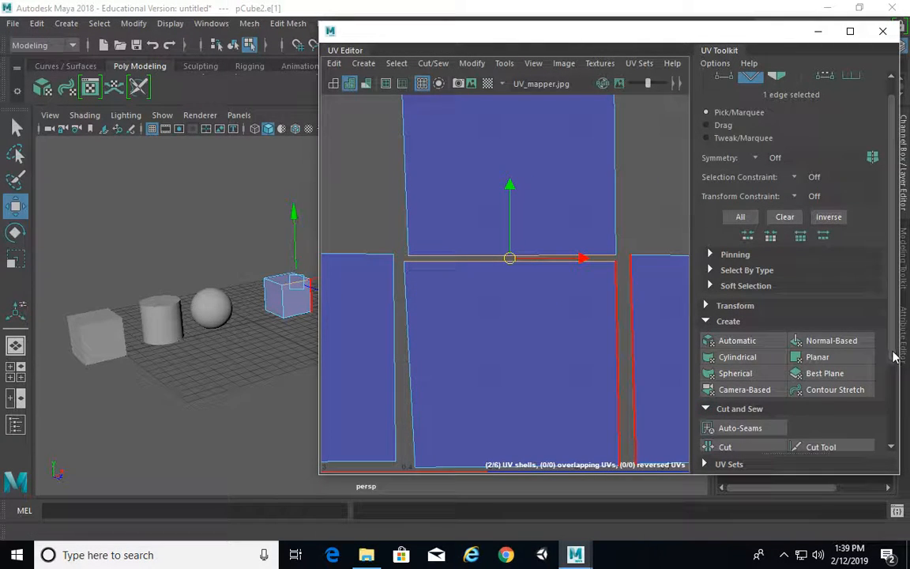
scroll(822, 371, down, 3)
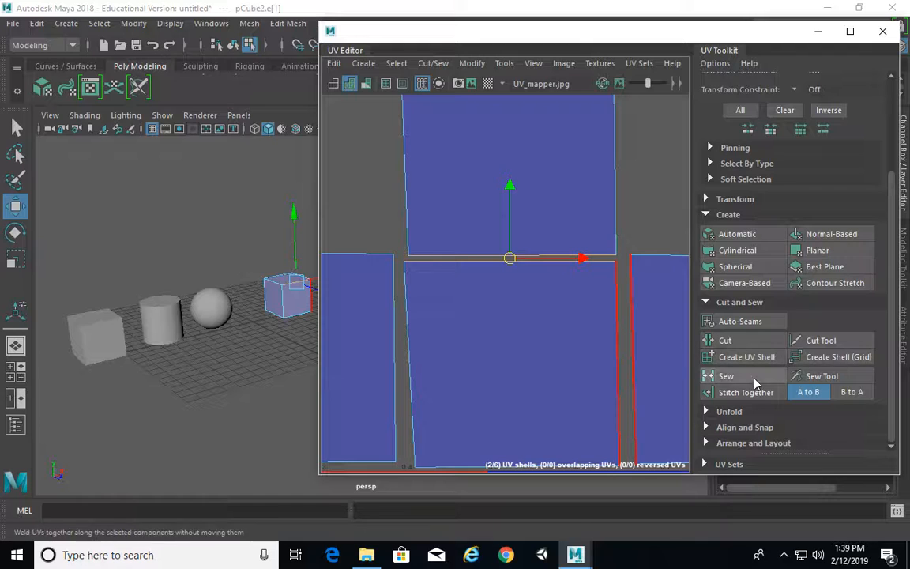
click(755, 378)
key(ctrl+z)
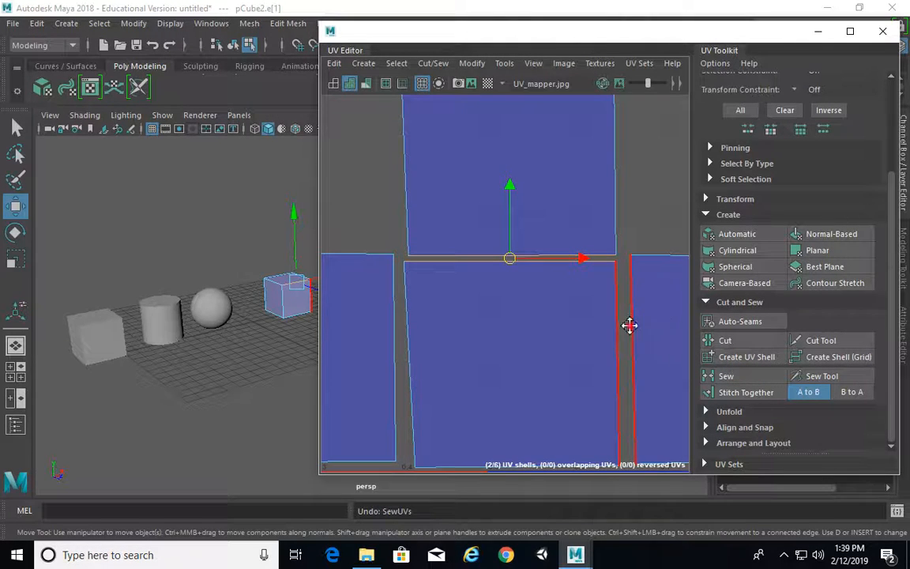
Step: Switch the UV editor's selection mode to UV for the duplicate cube's shells
alt+right_drag(630, 325, 522, 307)
alt+middle_drag(542, 292, 513, 304)
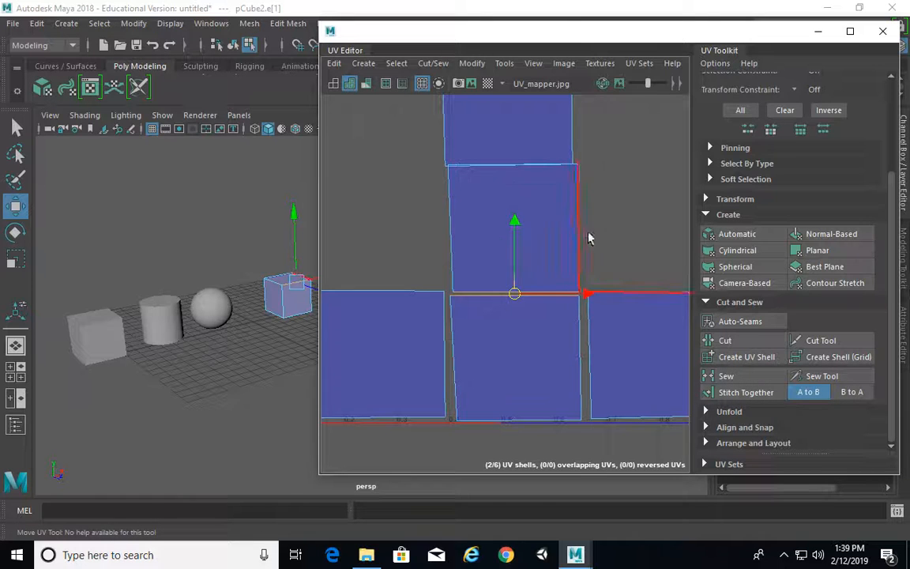
alt+middle_drag(593, 230, 586, 248)
alt+right_drag(585, 248, 551, 234)
alt+middle_drag(502, 259, 501, 245)
alt+right_drag(501, 245, 572, 238)
alt+middle_drag(572, 238, 598, 212)
right_drag(596, 208, 669, 219)
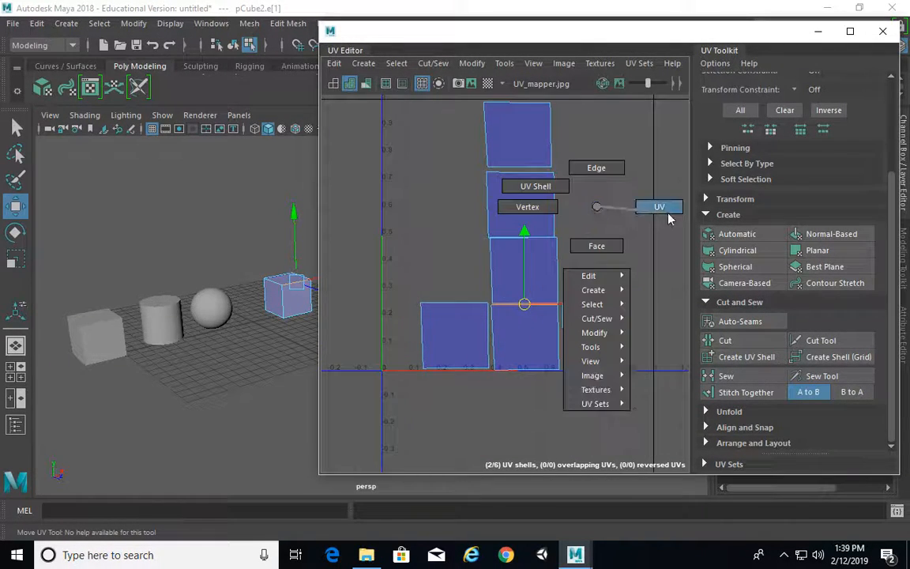
Step: Move the upper three shells of the column straight up, leaving a gap above the row of three bottom shells
right_drag(620, 190, 601, 246)
alt+right_drag(619, 226, 562, 207)
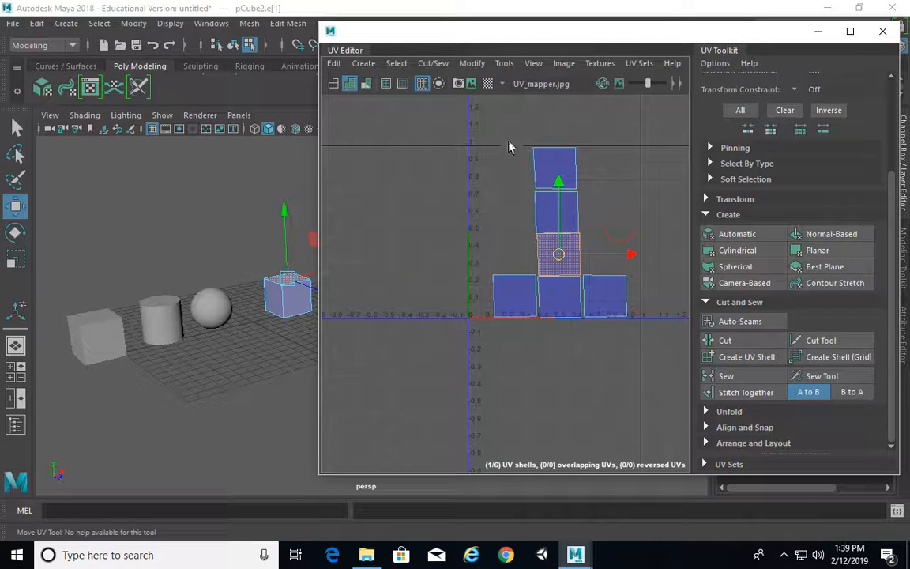
drag(511, 133, 578, 250)
drag(552, 209, 554, 168)
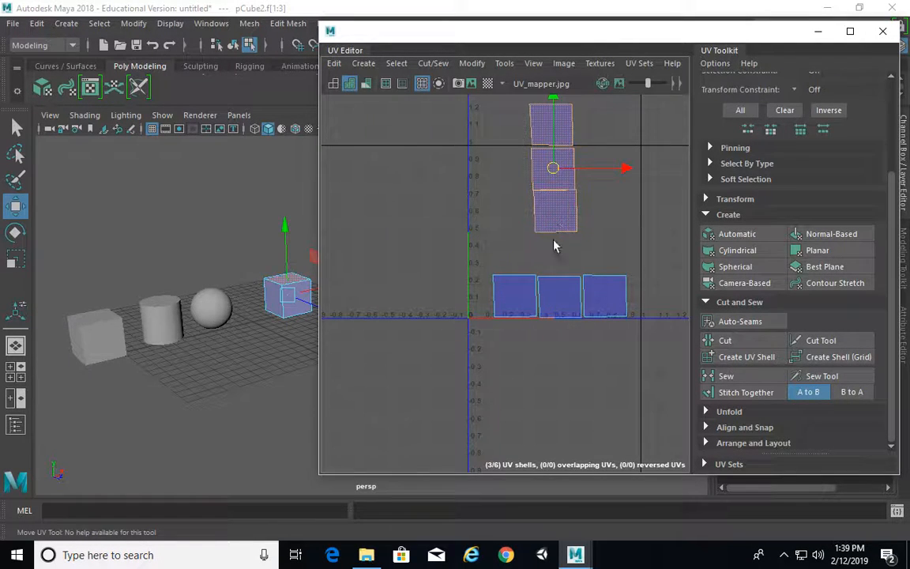
Step: Examine matching shell borders in edge selection and select the edge shared by the lowest raised shell and the middle bottom shell
right_drag(558, 260, 546, 216)
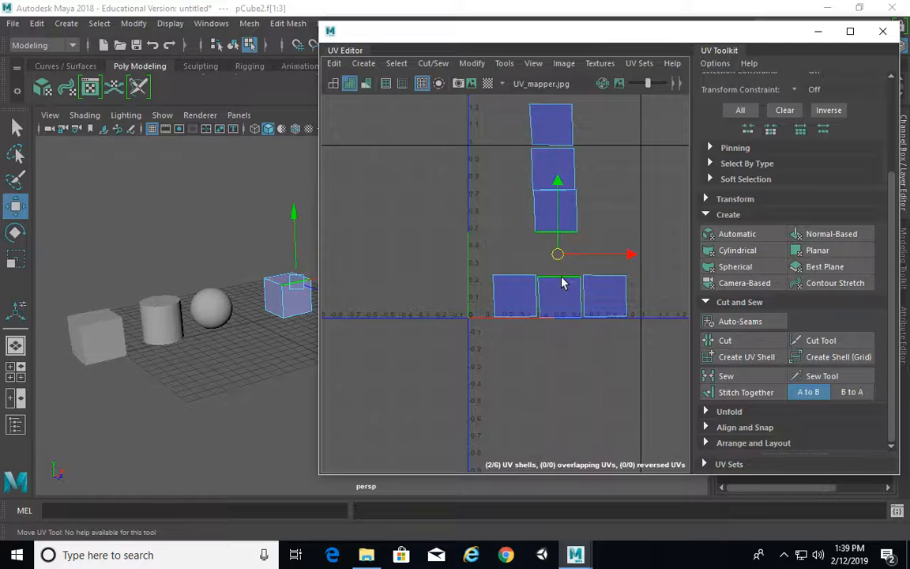
click(562, 277)
alt+right_drag(551, 259, 623, 299)
alt+middle_drag(623, 299, 455, 314)
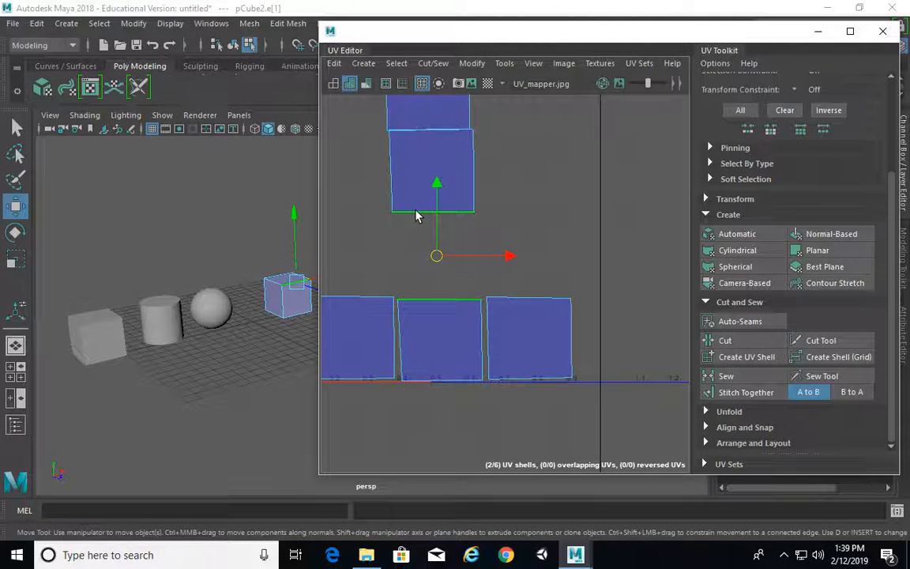
click(512, 298)
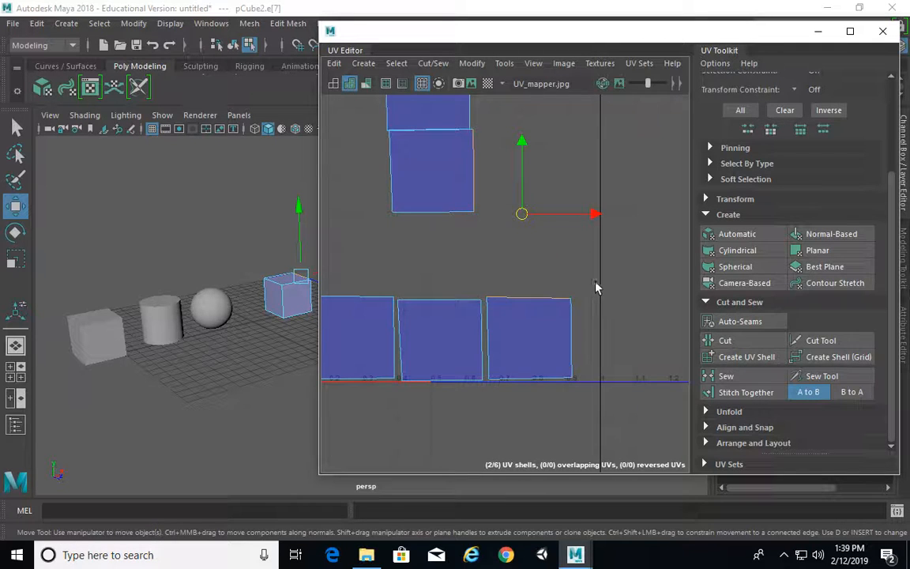
scroll(596, 285, down, 1)
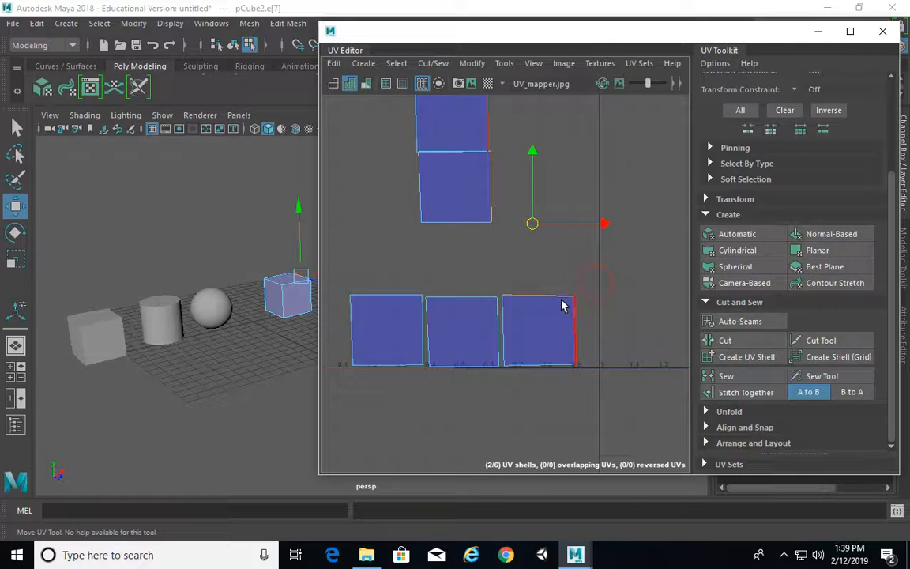
shift+click(466, 301)
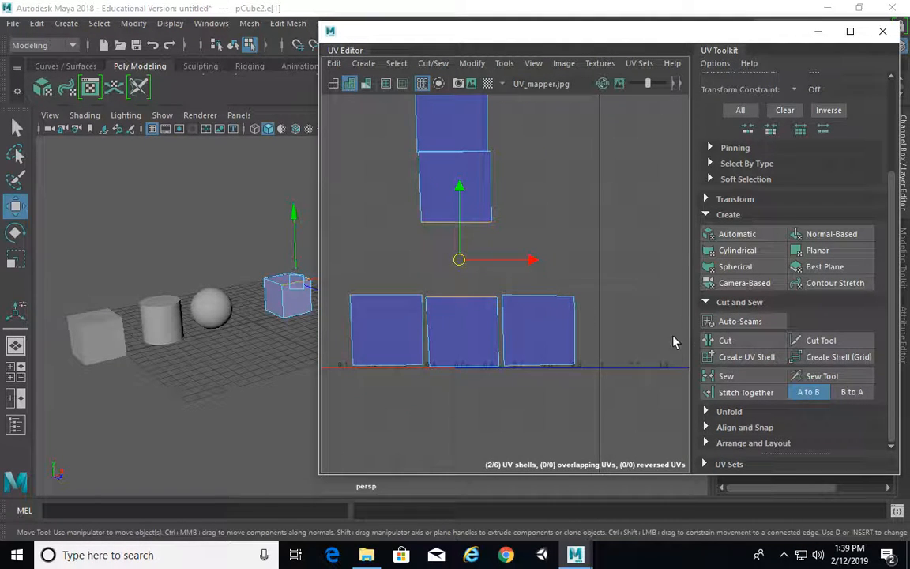
Step: Try sewing the selected shared edge between the lowest raised shell and the middle bottom shell, and undo the sew
click(739, 378)
alt+middle_drag(539, 256, 562, 259)
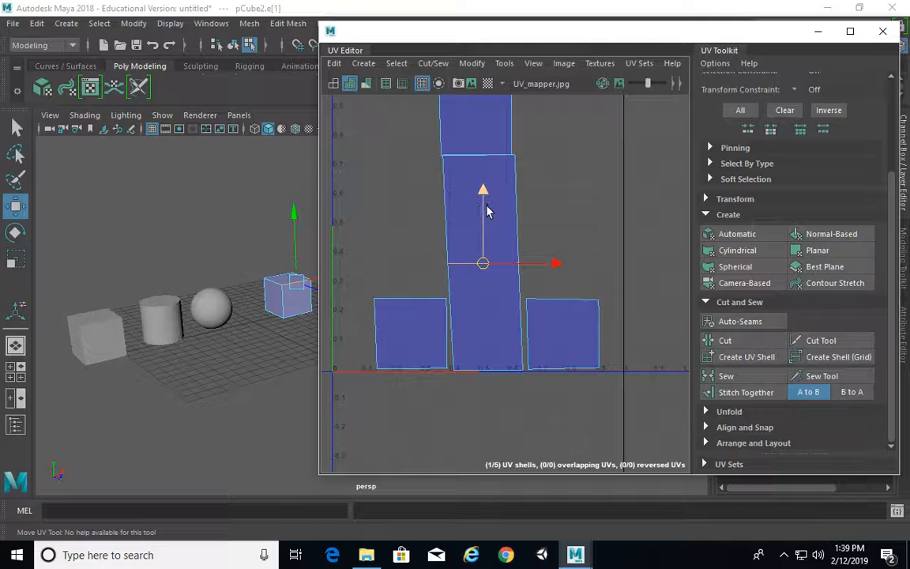
key(ctrl+z)
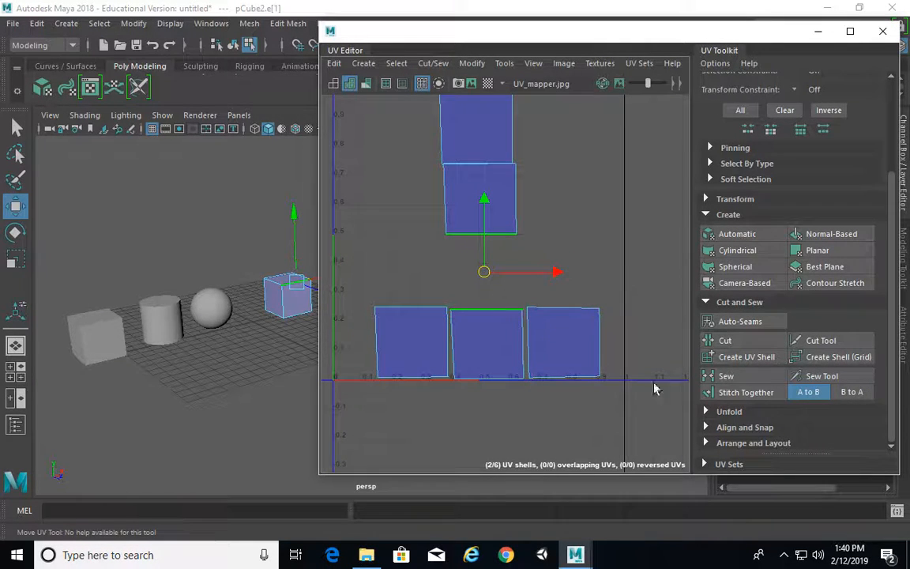
Step: Stitch the selected edge's two shells together and move the joined shell down between the two side shells
click(742, 393)
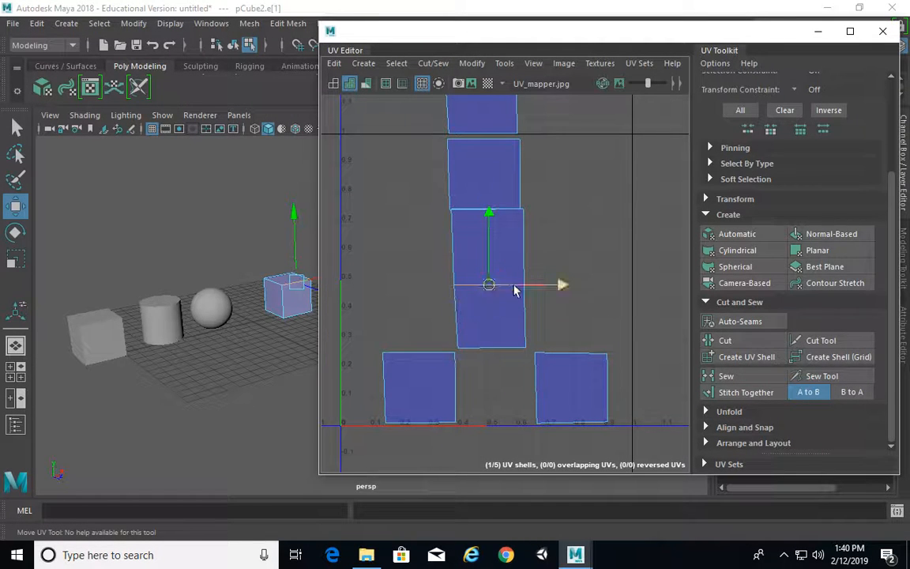
key(ctrl+z)
right_drag(524, 237, 501, 213)
click(494, 282)
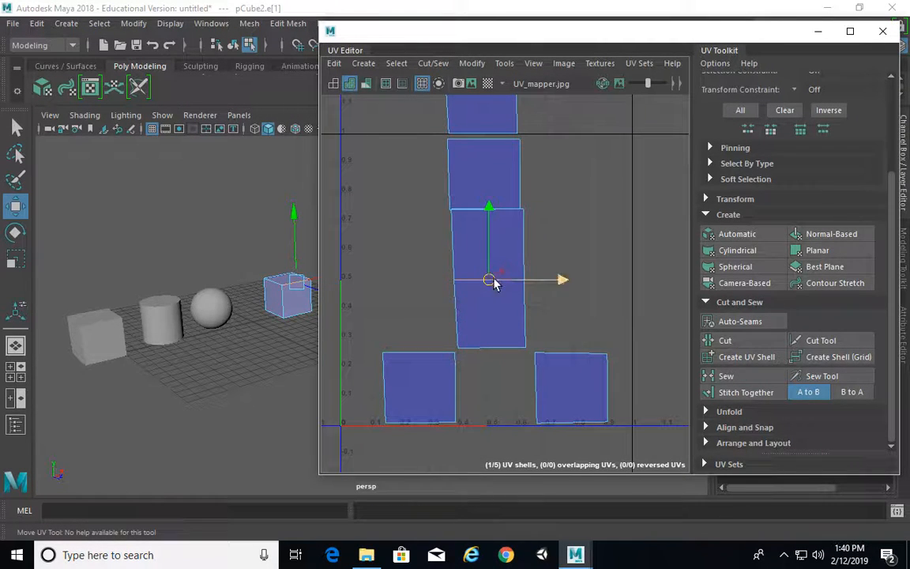
click(490, 278)
drag(490, 278, 495, 361)
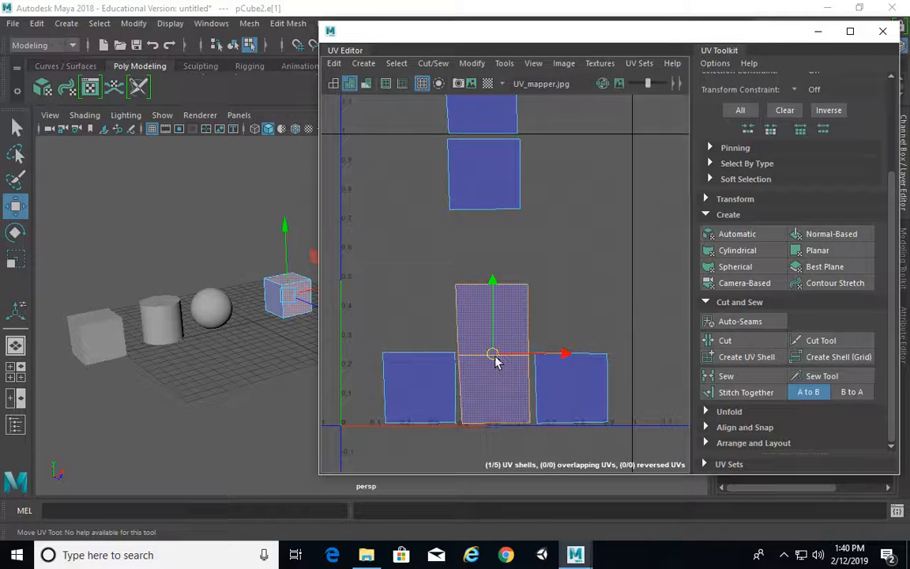
Step: Try sewing and then stitching the shared edge between the two-face shell and the shell above it, undoing both attempts
right_drag(517, 230, 518, 194)
click(498, 307)
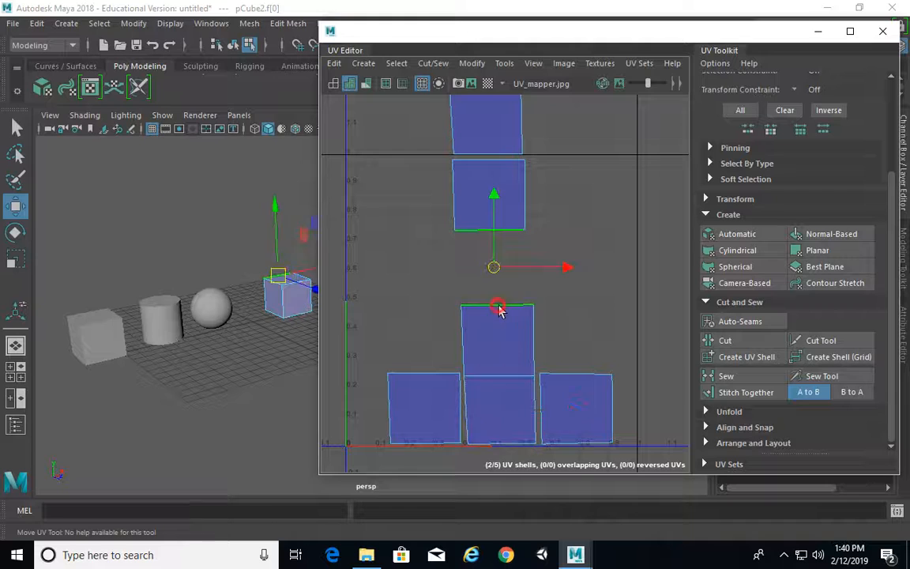
alt+middle_drag(608, 317, 595, 287)
click(767, 380)
key(ctrl+z)
click(736, 398)
scroll(607, 242, down, 2)
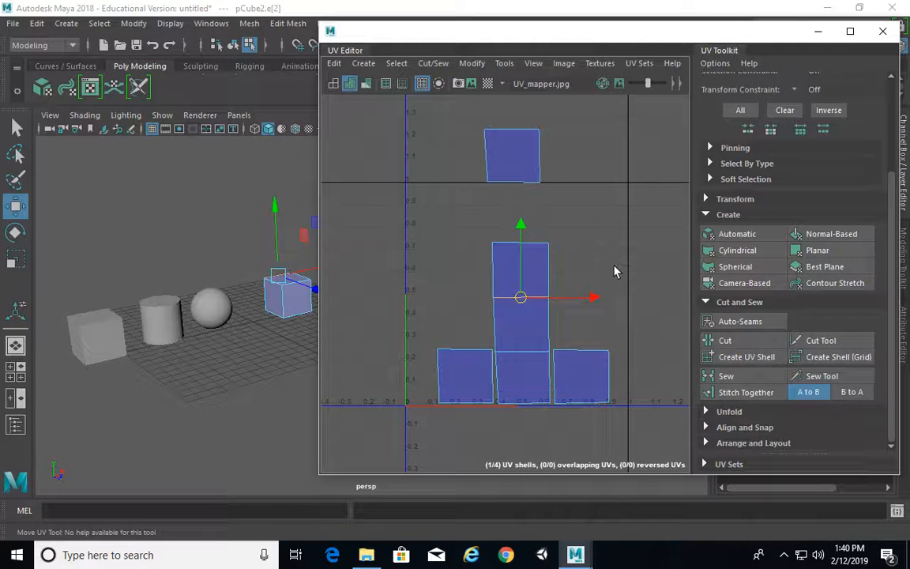
key(ctrl+z)
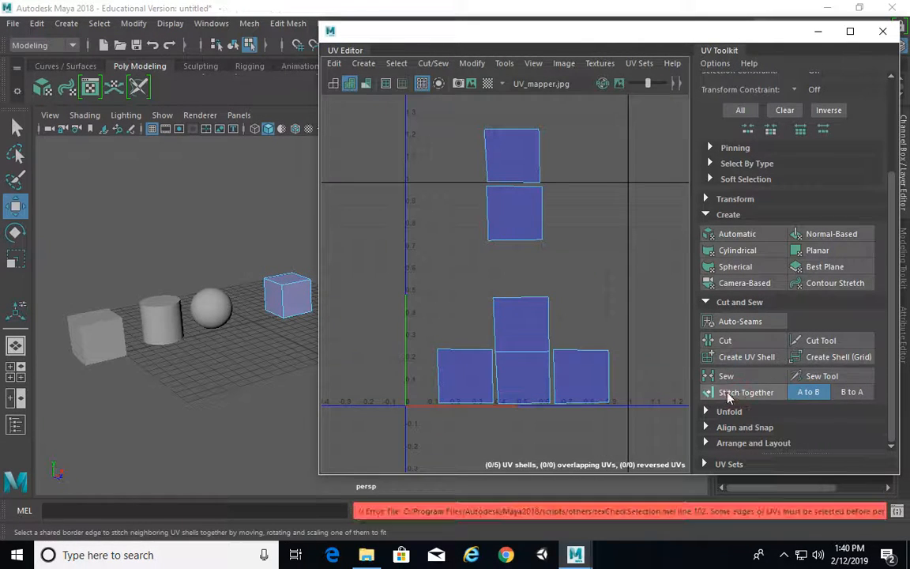
Step: Reselect the upper edge of the two-face shell and stitch the next shell above onto it
click(527, 298)
click(602, 301)
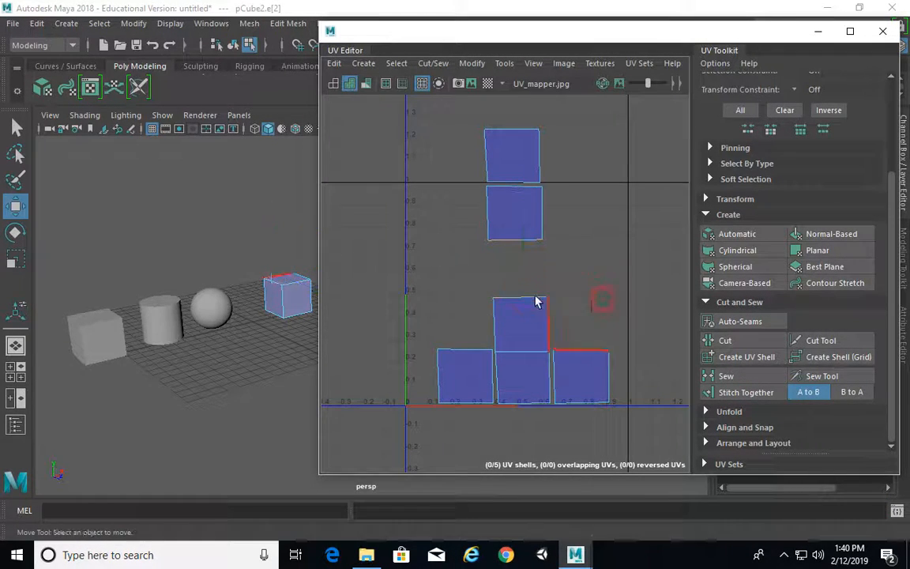
click(526, 297)
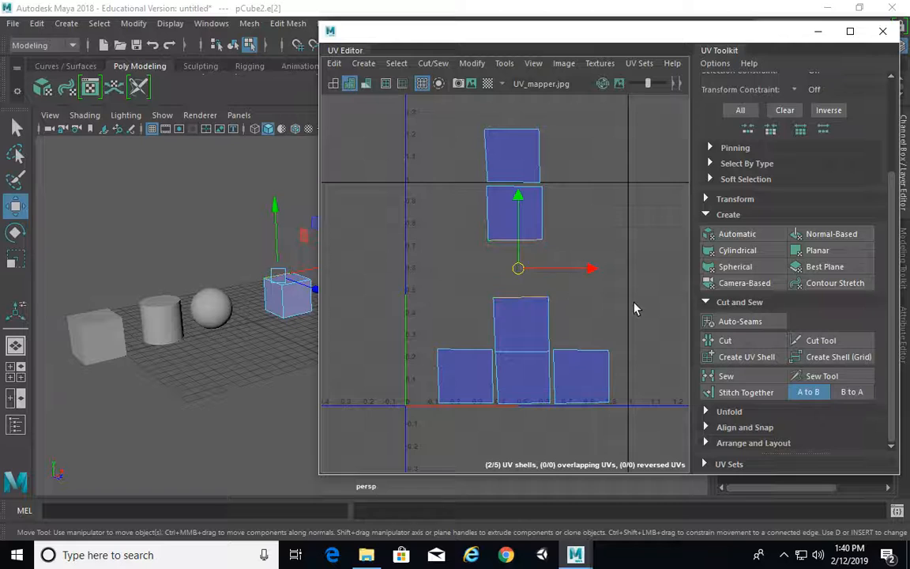
click(579, 299)
click(525, 296)
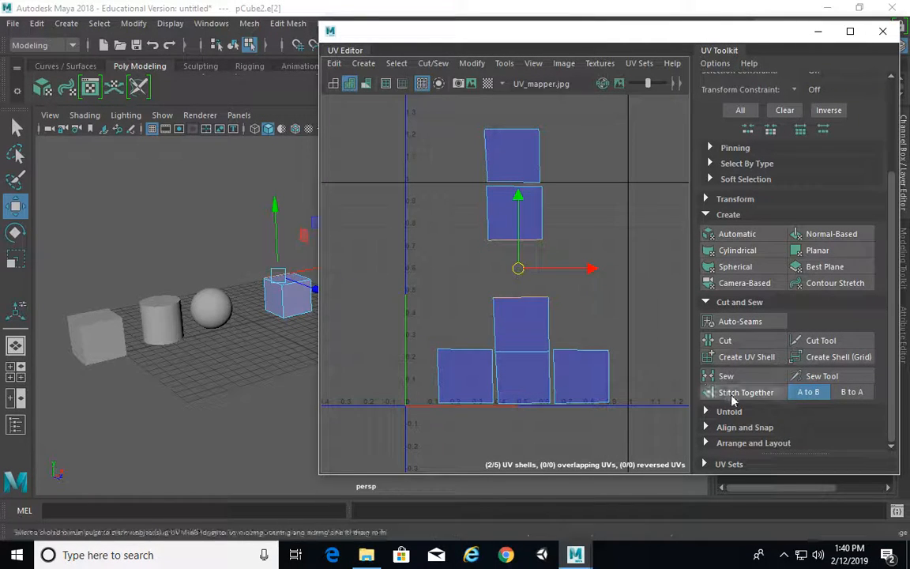
click(711, 390)
alt+middle_drag(632, 305, 607, 307)
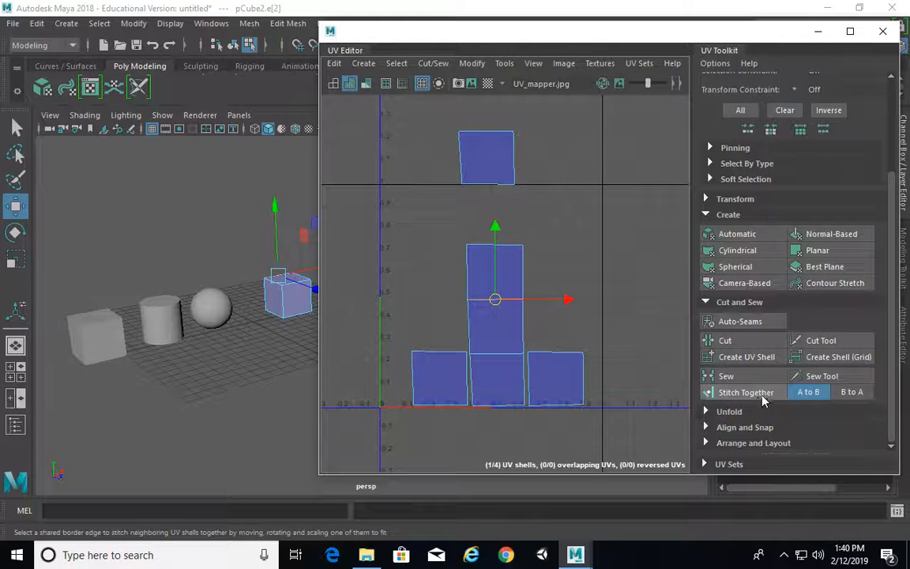
Step: Stitch the remaining upper shell onto the top edge of the three-face column
alt+middle_drag(544, 221, 539, 228)
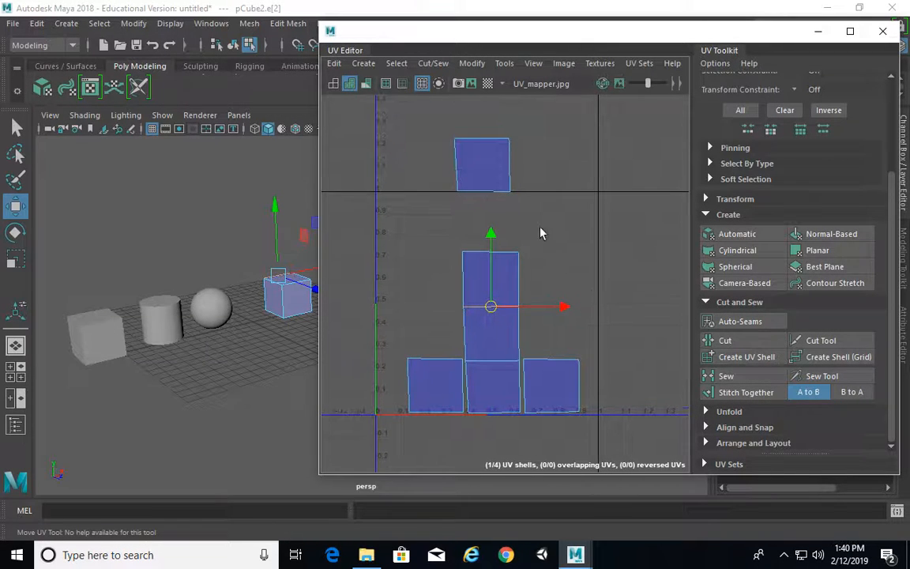
click(539, 228)
click(509, 194)
click(502, 257)
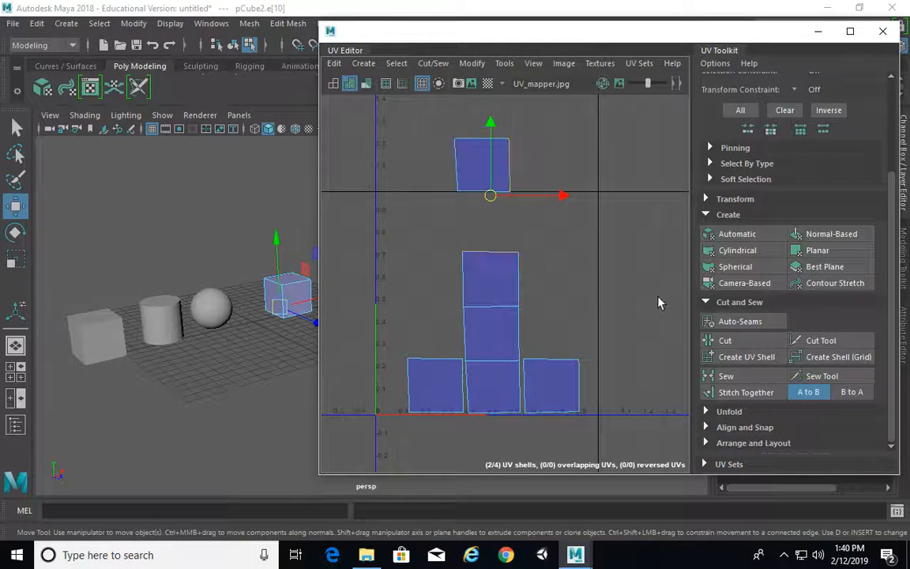
click(755, 392)
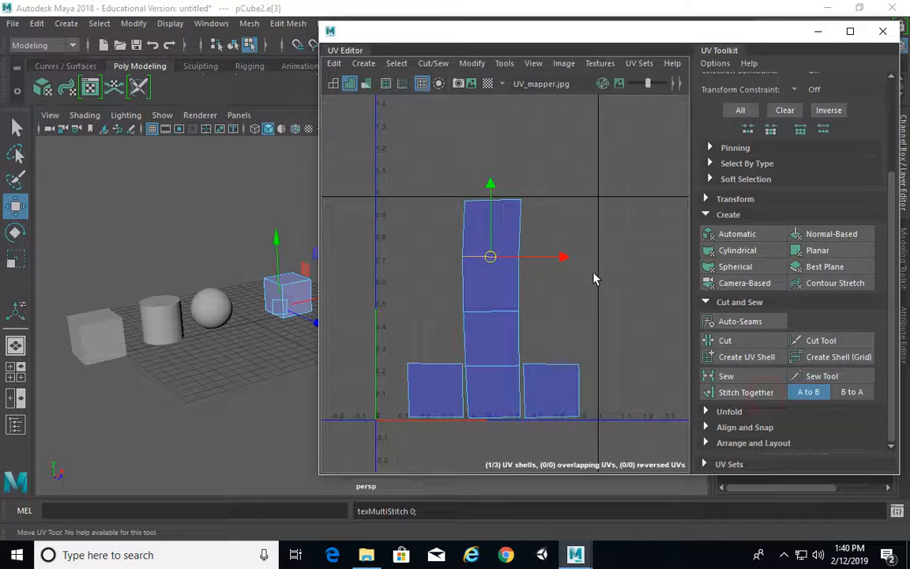
Step: Stitch the right side shell to the adjacent edge of the column's base face
alt+middle_drag(595, 276, 596, 234)
click(549, 190)
alt+middle_drag(542, 233, 540, 192)
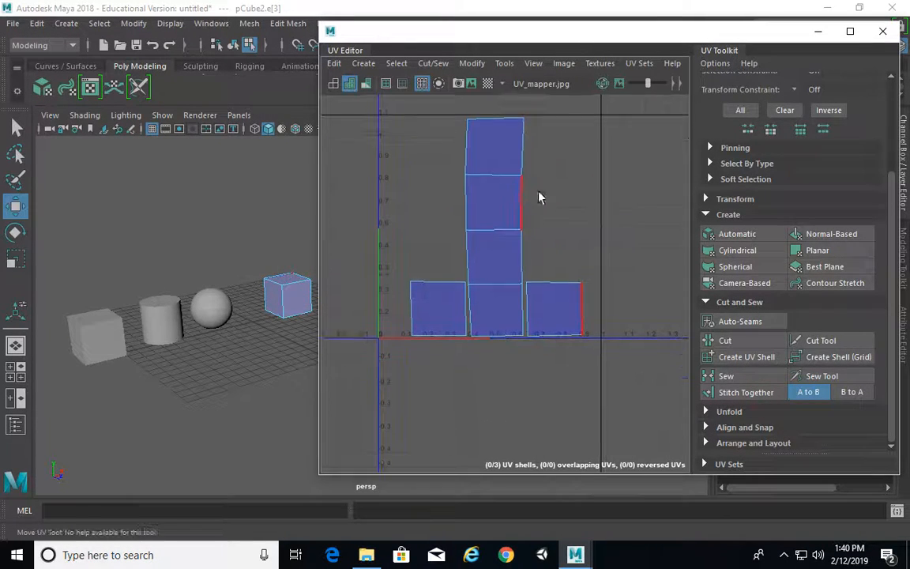
click(534, 307)
mouse_move(553, 267)
alt+middle_down()
mouse_move(541, 234)
mouse_move(557, 234)
mouse_move(557, 249)
alt+middle_up()
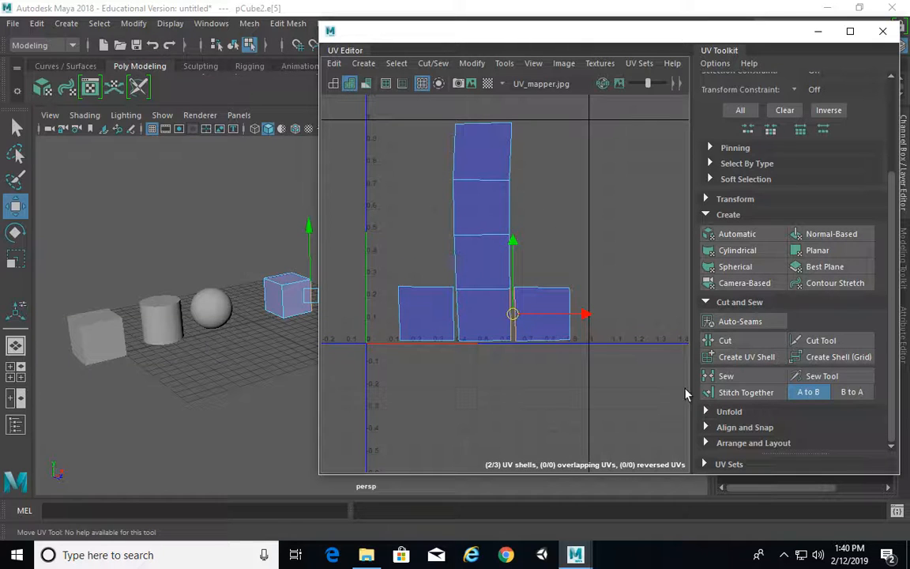
click(757, 392)
Step: Try stitching the left side shell to the column's base face, and undo the stitch
click(459, 314)
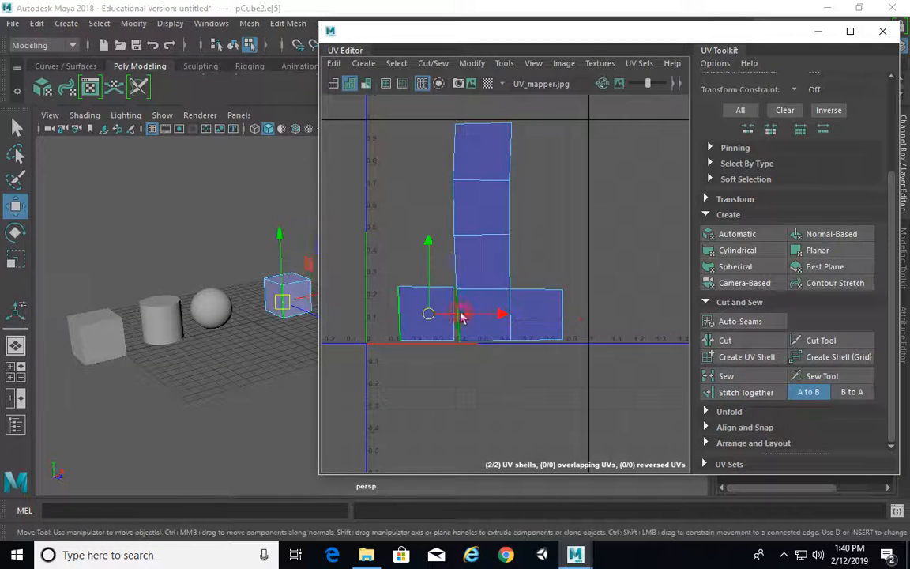
click(749, 394)
alt+middle_drag(570, 235, 570, 218)
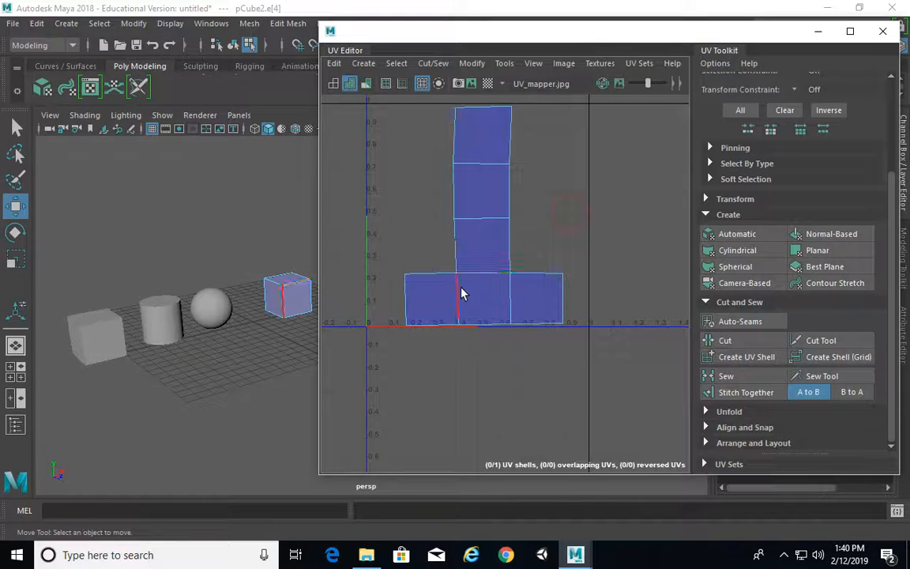
key(ctrl+z)
key(ctrl+z)
Step: Stitch the left side shell to the column's base face to complete a single joined shell, and clear the selection
scroll(433, 318, up, 3)
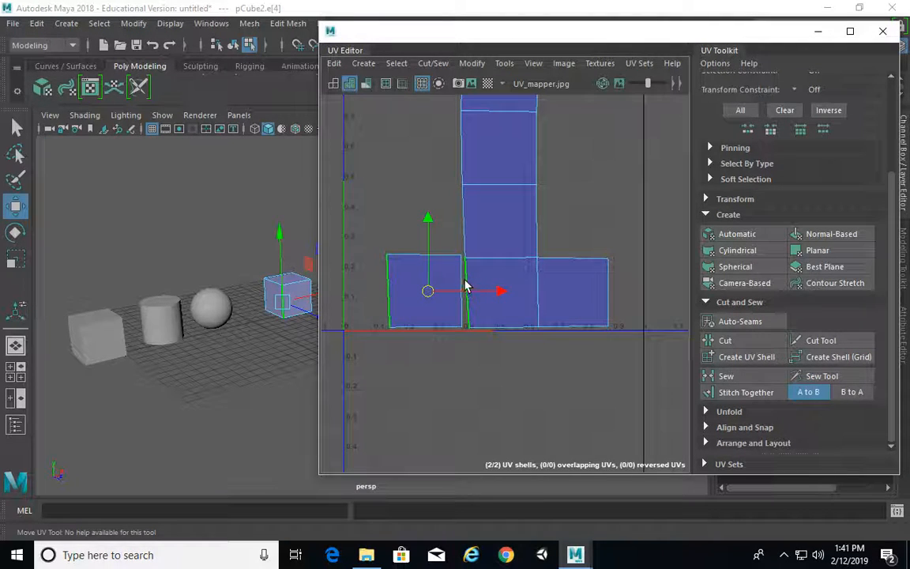
click(770, 394)
scroll(509, 262, down, 3)
alt+middle_drag(506, 259, 515, 320)
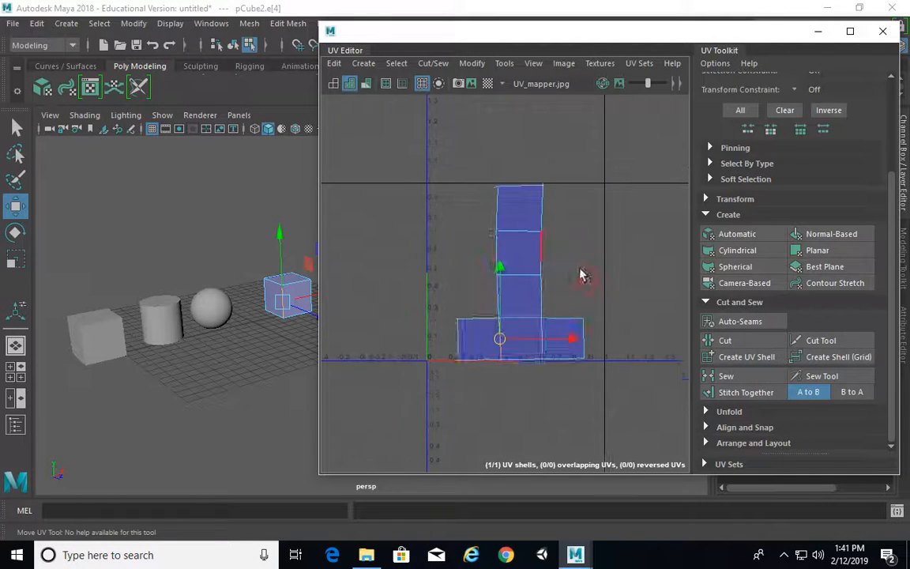
click(650, 345)
Step: Return to object selection and select the original cube to display its UV layout
scroll(564, 286, down, 2)
alt+drag(220, 342, 181, 346)
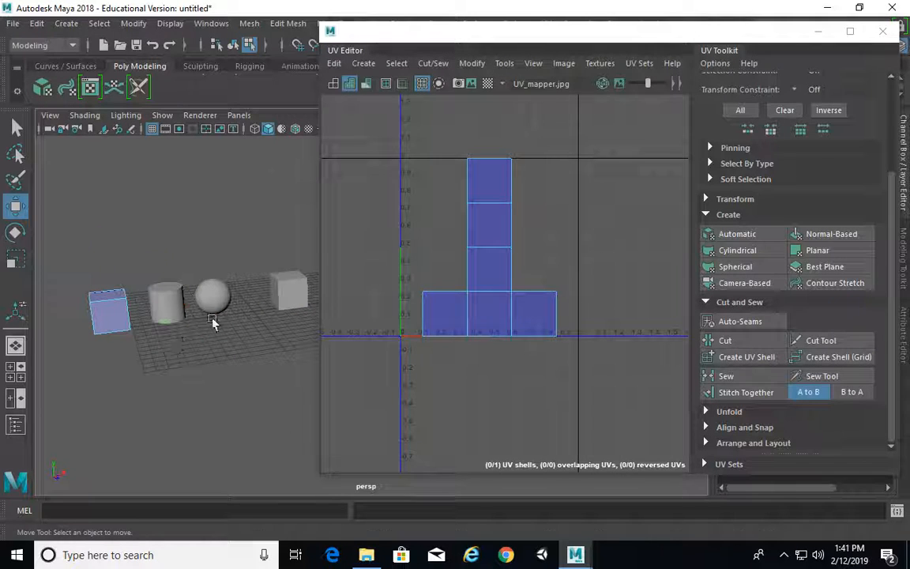
key(F8)
click(115, 307)
alt+middle_drag(223, 308, 190, 298)
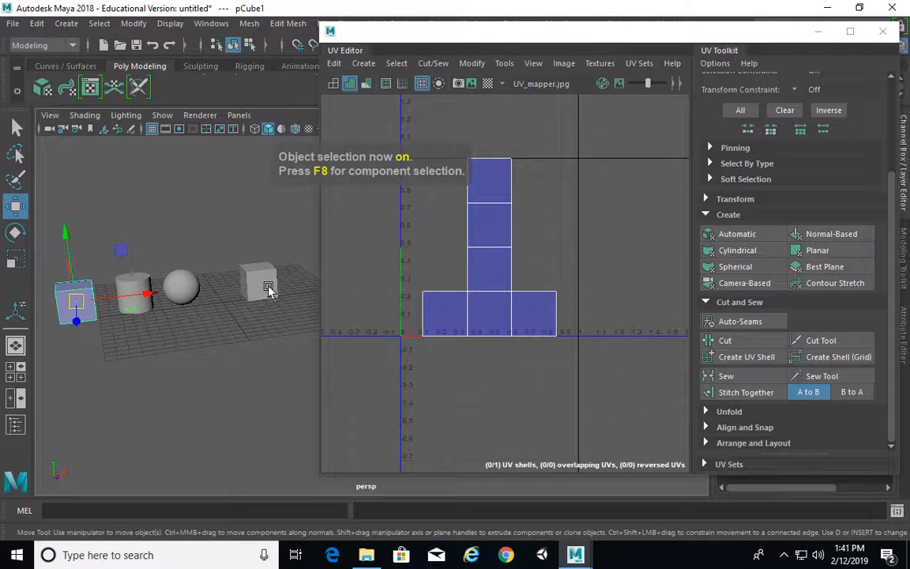
Step: Compare the duplicate cube's stitched UV layout with the original cube's layout by selecting the two cubes alternately
click(267, 290)
alt+middle_drag(522, 285, 528, 285)
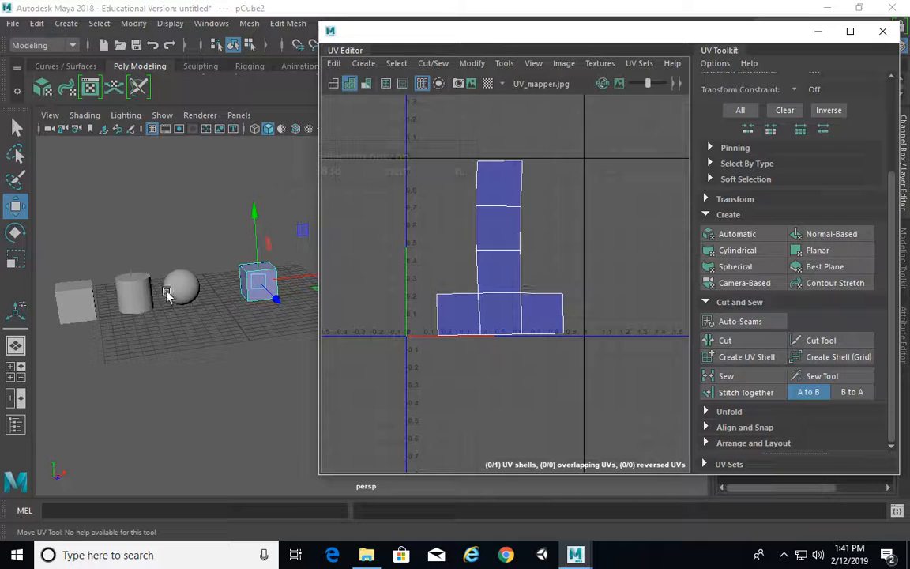
click(79, 300)
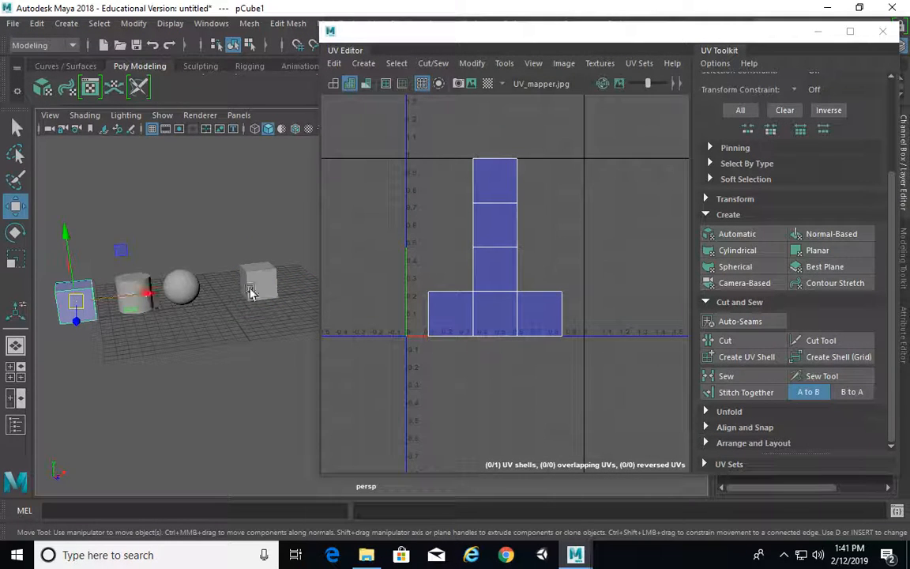
click(261, 285)
click(89, 302)
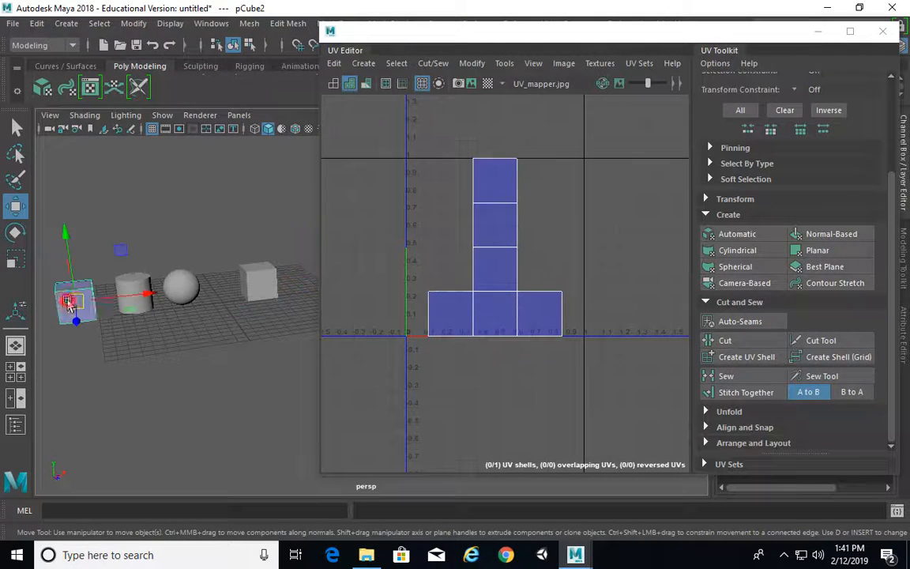
click(262, 282)
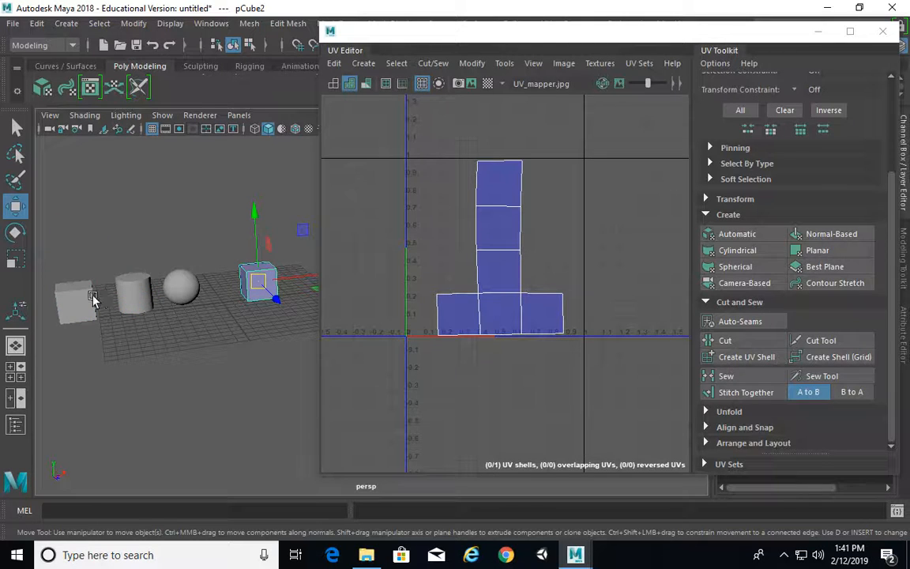
click(93, 298)
click(259, 282)
key(ctrl+z)
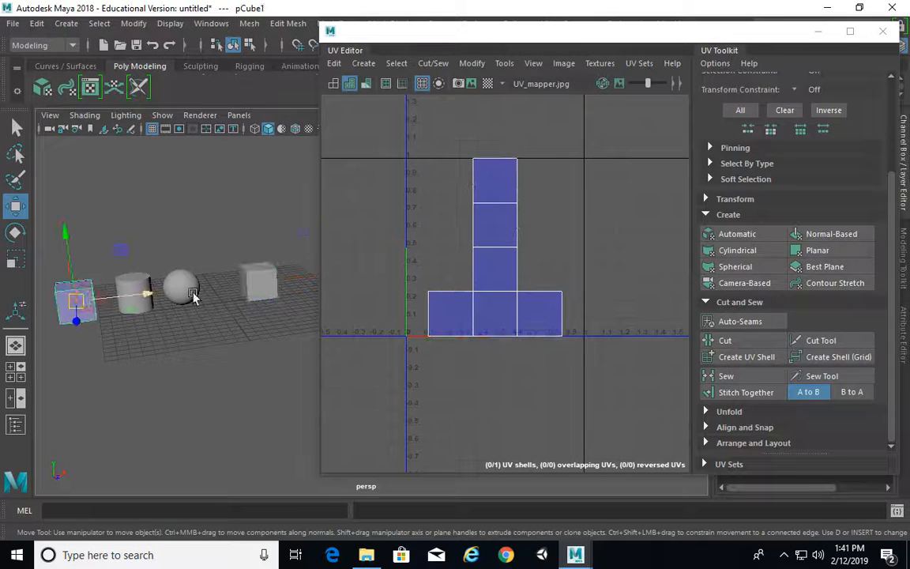
Step: Select the duplicate cube, turn on textured shaded display, and frame it in the perspective view
click(264, 285)
click(67, 288)
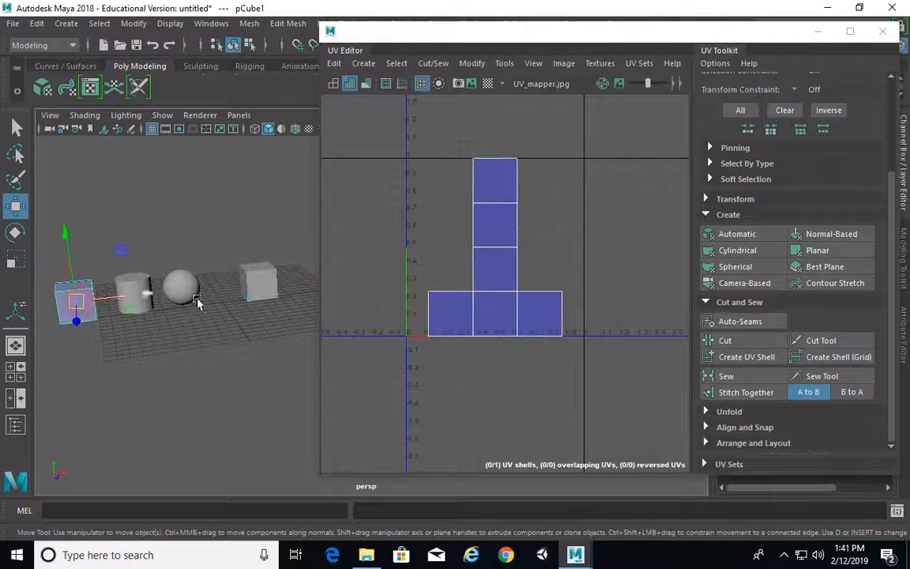
click(237, 272)
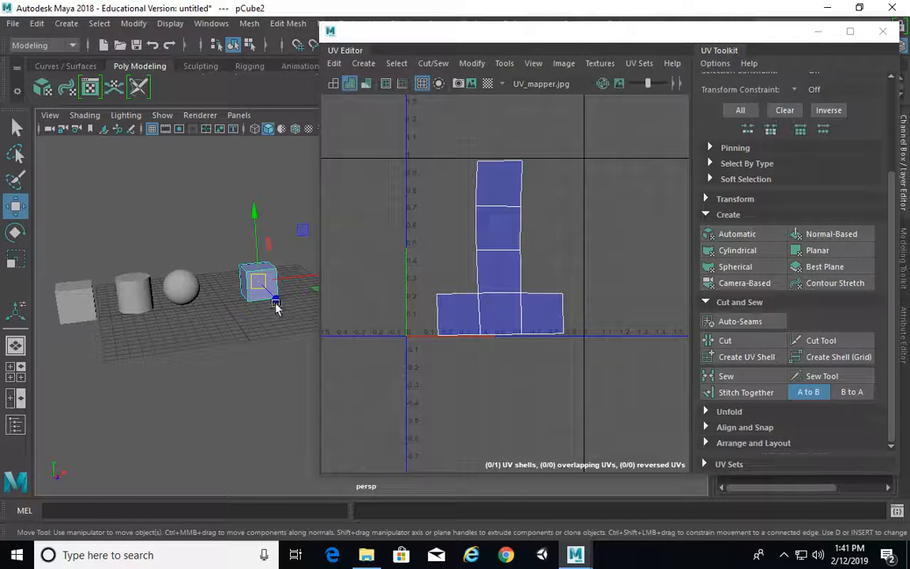
scroll(275, 305, up, 3)
key(F8)
key(F8)
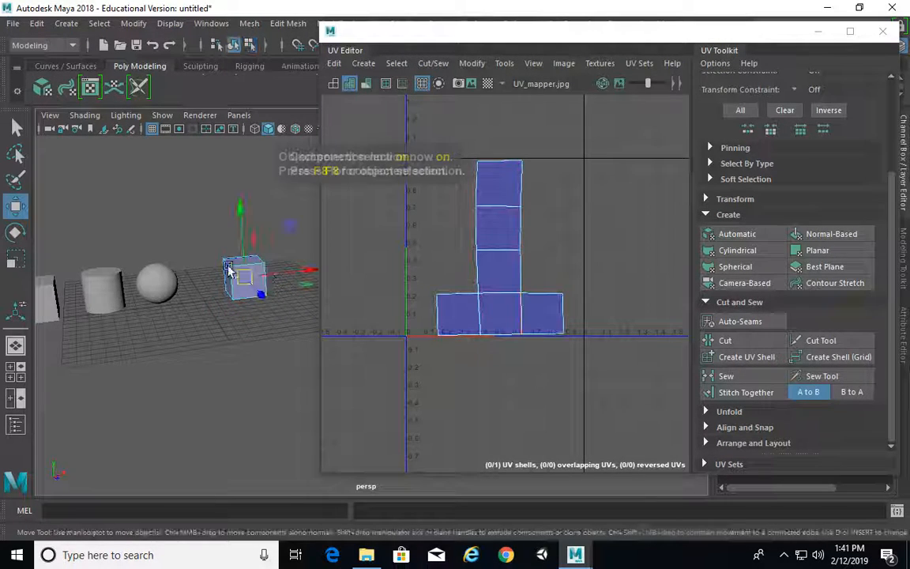
mouse_move(228, 271)
right_down()
mouse_move(236, 264)
mouse_move(196, 335)
mouse_move(234, 523)
mouse_move(224, 537)
mouse_move(338, 524)
mouse_move(340, 538)
right_up()
key(6)
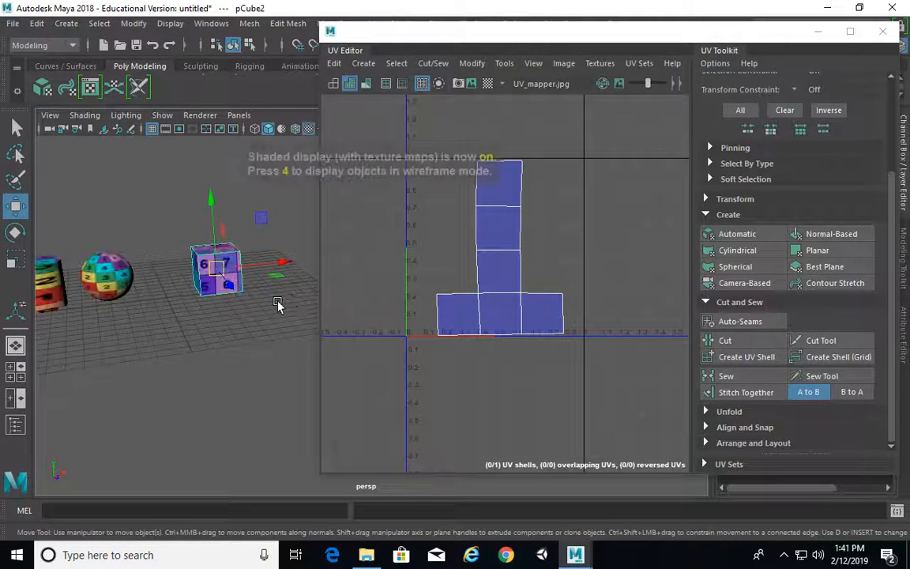
key(f)
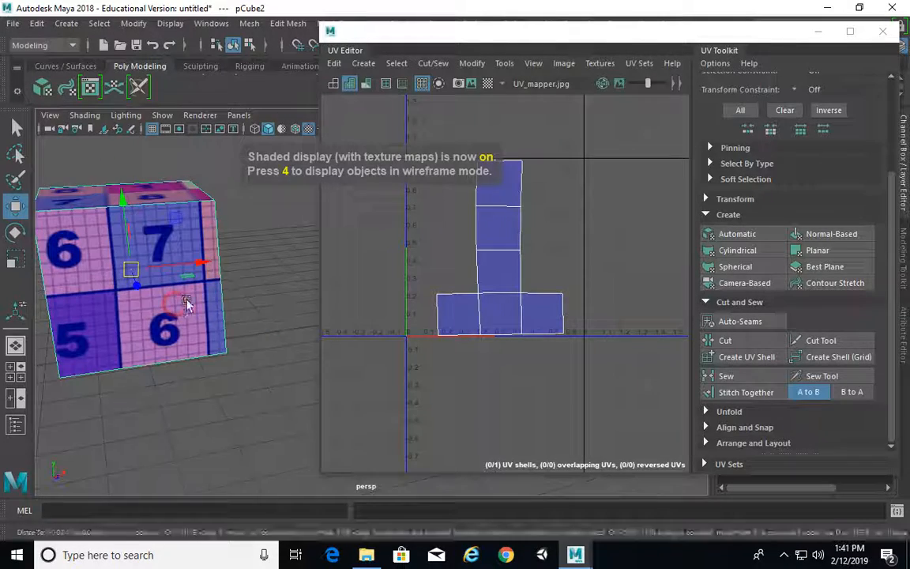
Step: Examine the numbered checker texture on the duplicate cube's faces and compare it with the other textured primitives
alt+middle_drag(187, 303, 248, 307)
alt+drag(191, 315, 187, 276)
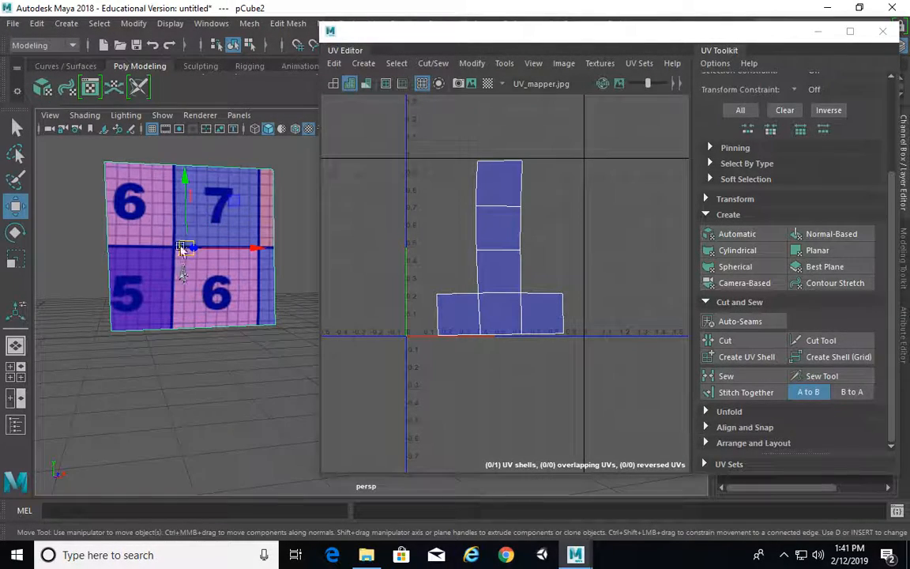
alt+drag(147, 172, 308, 315)
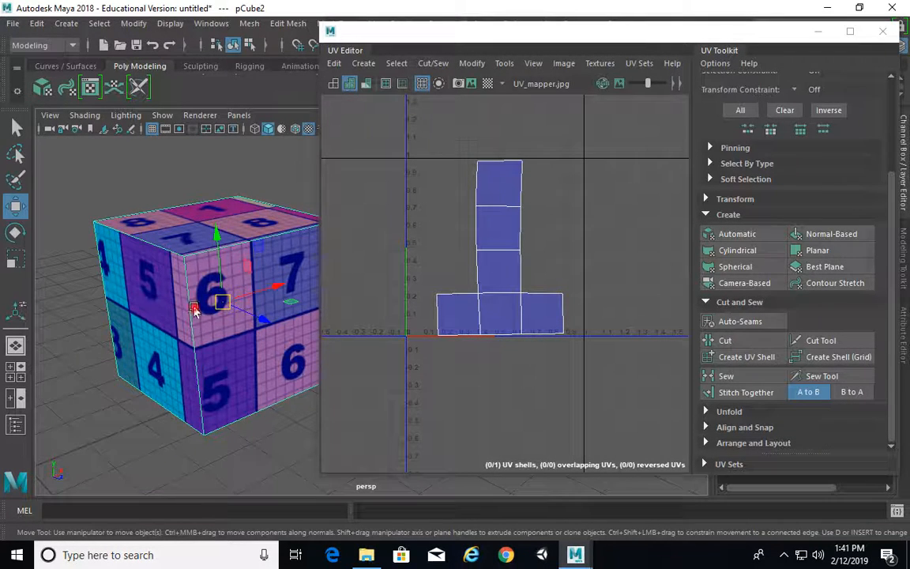
alt+drag(194, 309, 65, 274)
alt+right_drag(65, 275, 89, 260)
alt+middle_drag(89, 260, 199, 296)
alt+right_drag(199, 296, 158, 260)
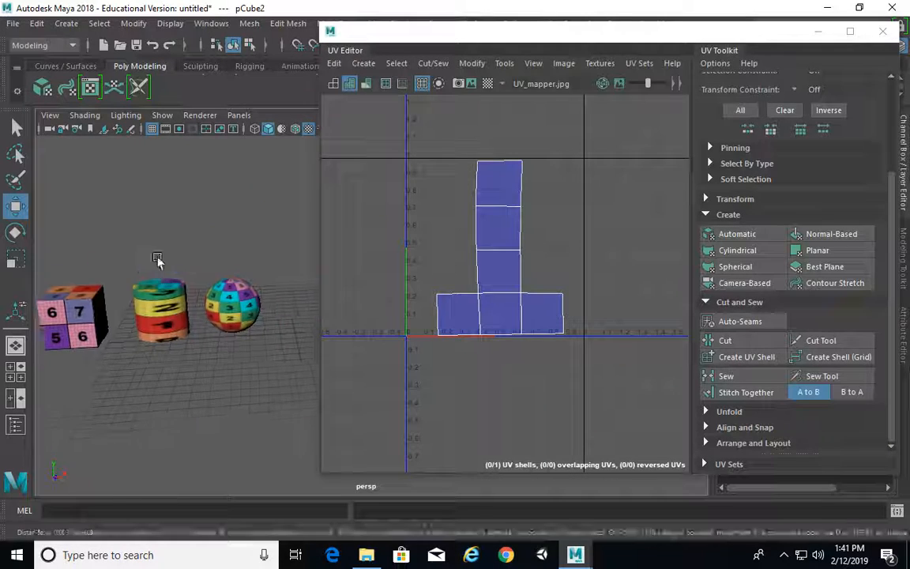
alt+middle_drag(237, 282, 188, 270)
alt+right_drag(247, 282, 225, 277)
alt+middle_drag(280, 289, 230, 282)
alt+right_drag(266, 299, 237, 293)
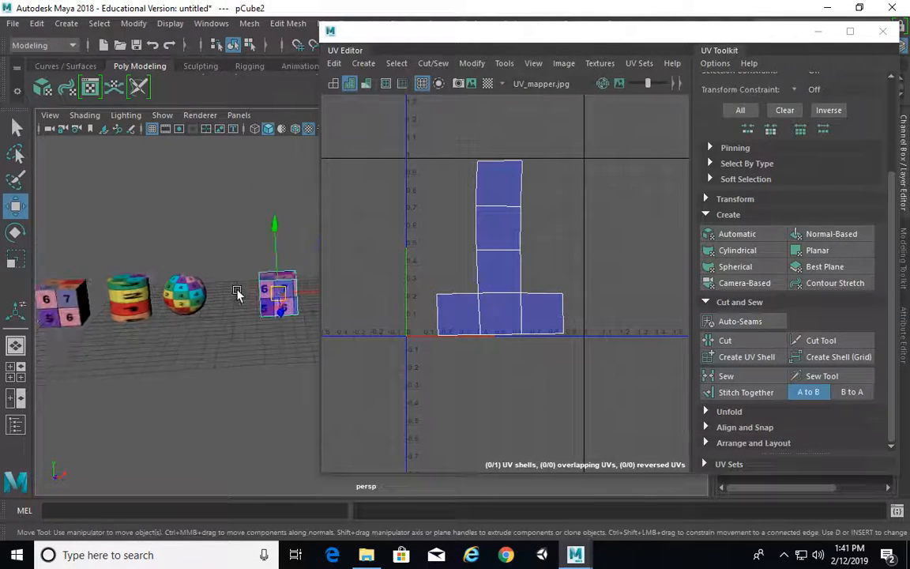
alt+drag(237, 294, 305, 236)
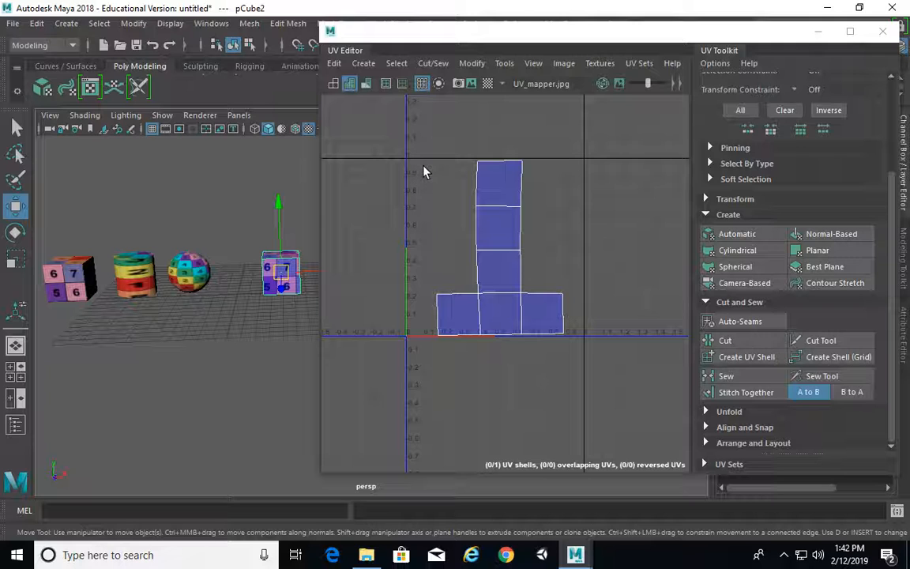
Step: Apply Automatic mapping with 6 planes to the duplicate cube, and clear the resulting UV selection
click(363, 63)
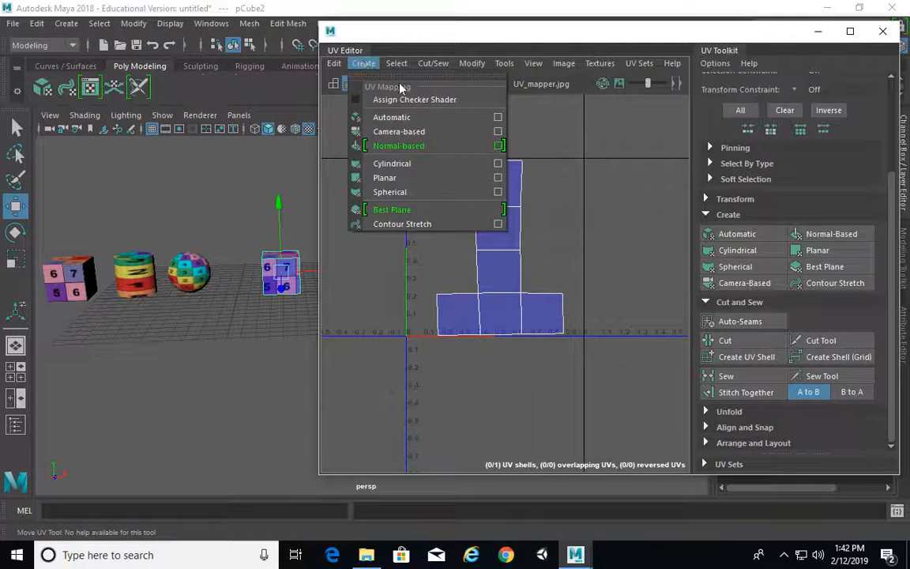
click(497, 117)
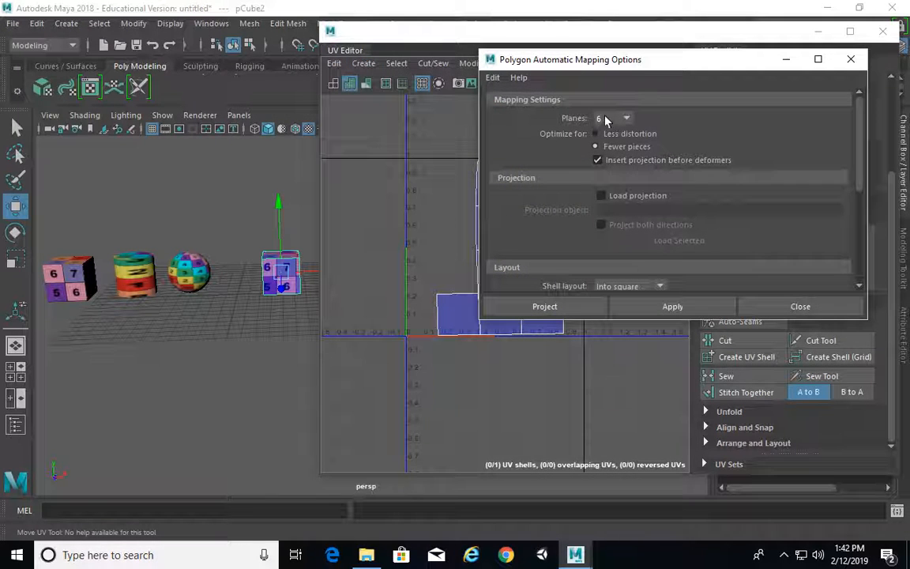
click(701, 309)
click(758, 309)
alt+drag(290, 304, 197, 181)
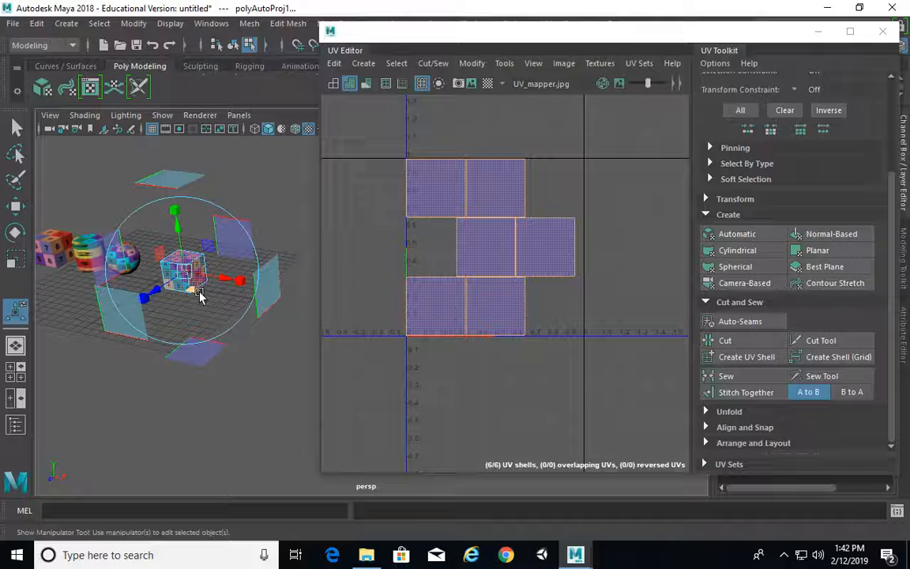
click(565, 193)
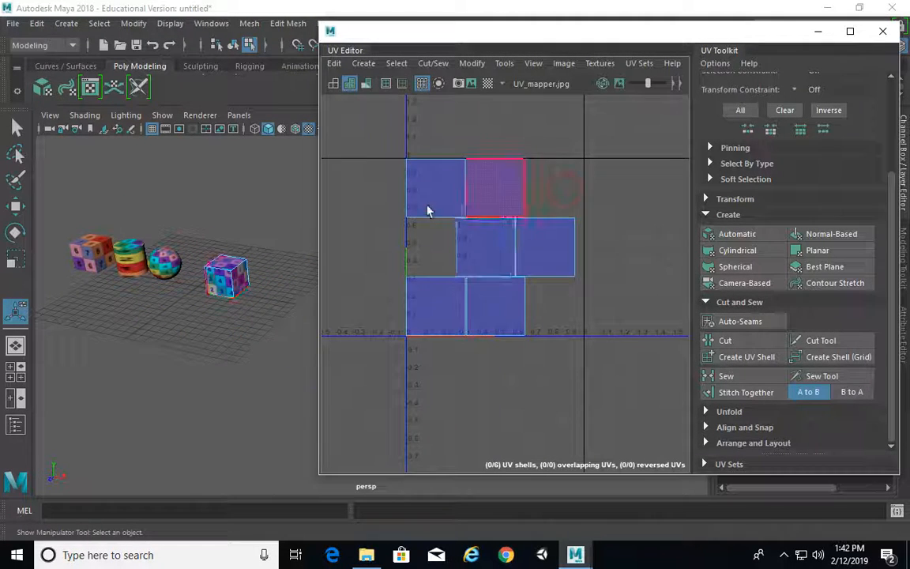
Step: Identify the original cube's front face in its layout, and move the duplicate's matching front-face shell to about U 1.5, outside the 0-1 tile
scroll(442, 211, up, 4)
alt+drag(203, 314, 267, 318)
click(138, 285)
alt+drag(195, 321, 206, 331)
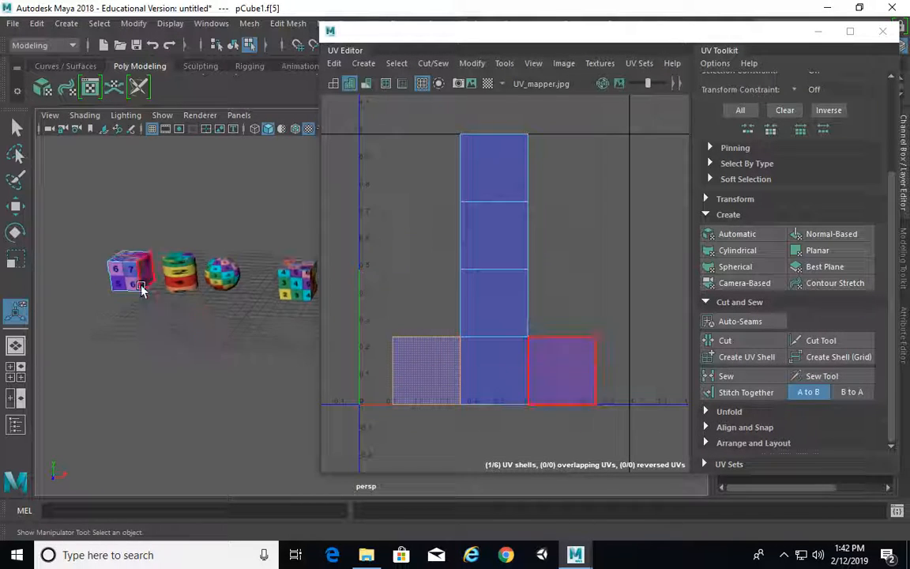
click(133, 282)
alt+middle_drag(205, 305, 171, 312)
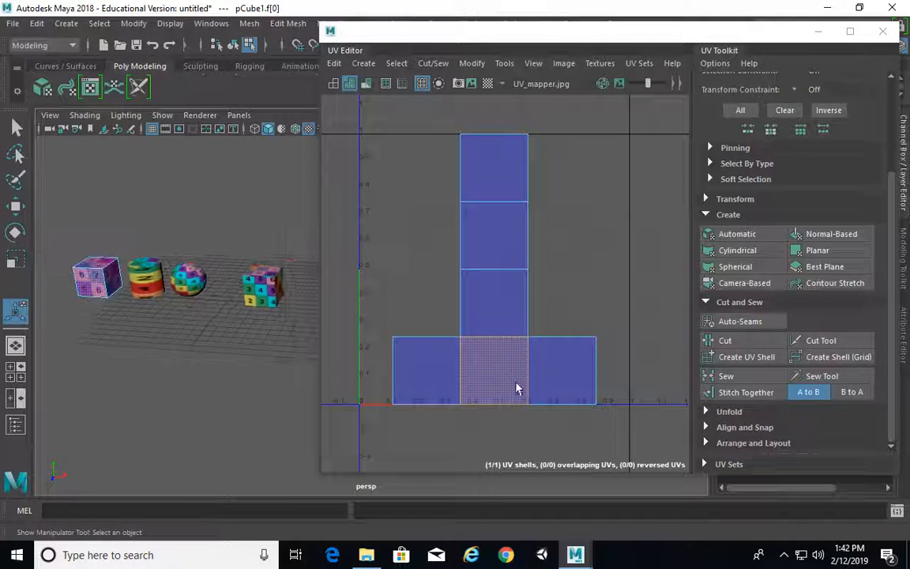
click(262, 293)
alt+right_drag(553, 362, 427, 339)
alt+middle_drag(427, 339, 407, 346)
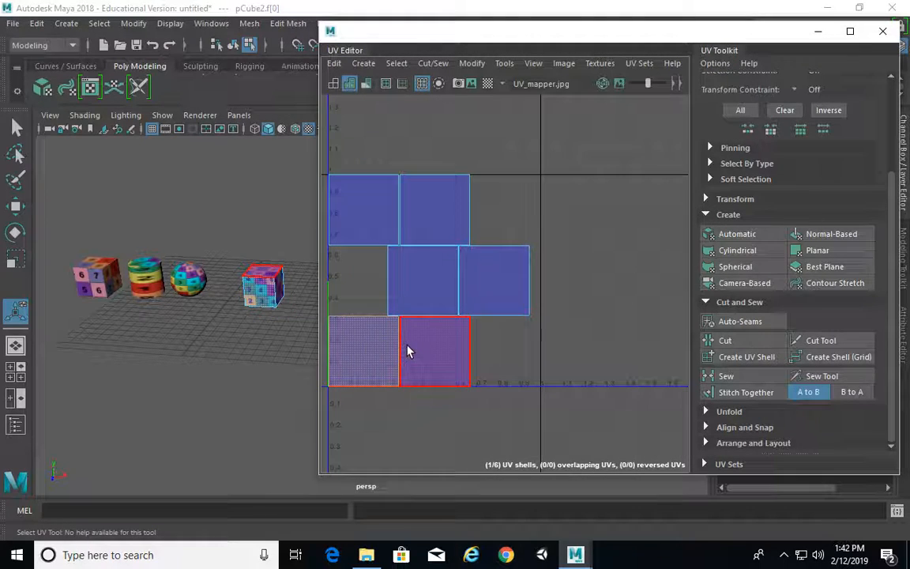
key(w)
scroll(475, 360, down, 1)
drag(372, 352, 626, 355)
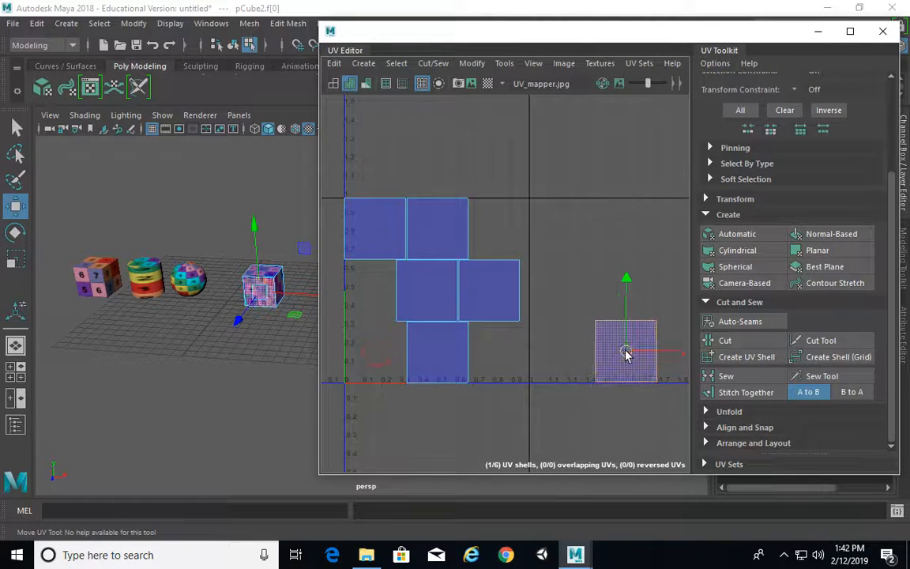
Step: Check the original cube's top face in its layout, and place the duplicate's top-face shell directly above its front-face shell
alt+drag(219, 324, 213, 375)
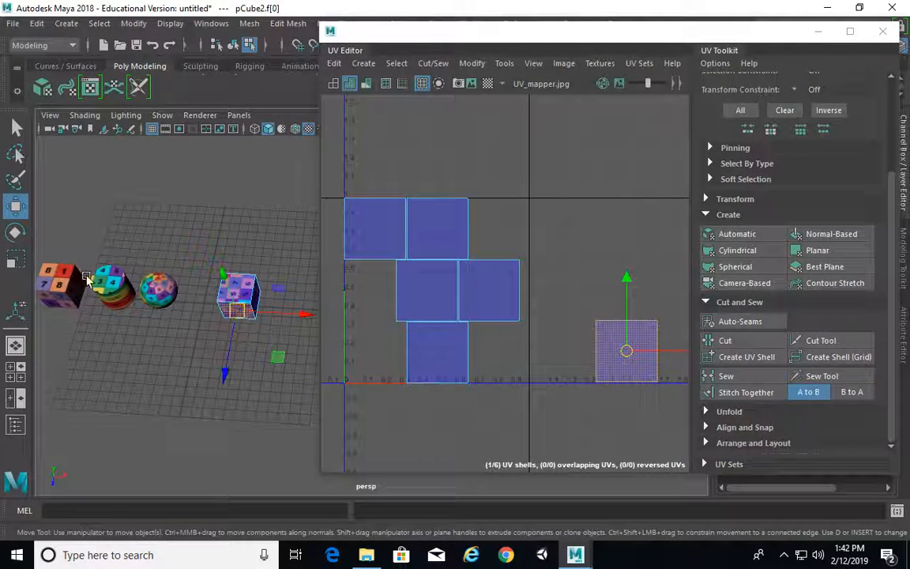
click(66, 274)
click(235, 288)
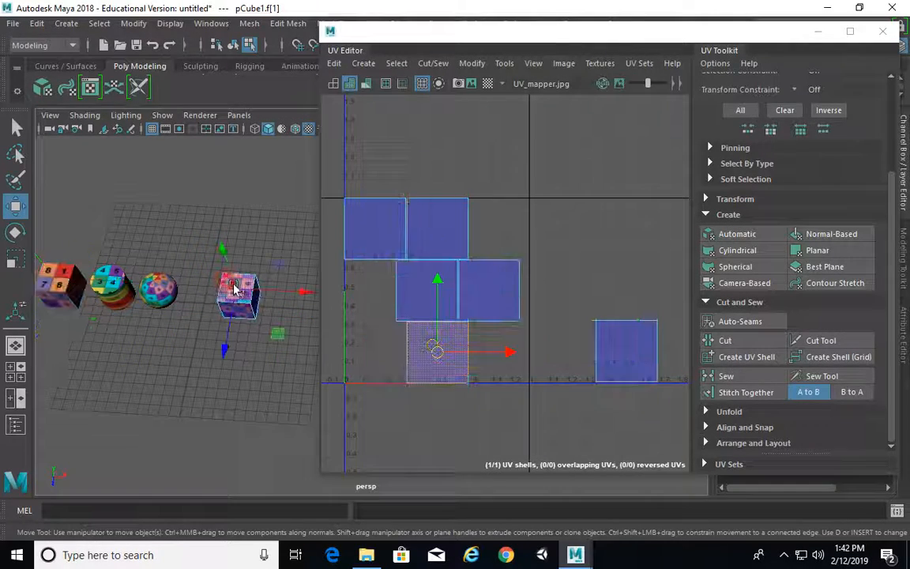
click(511, 332)
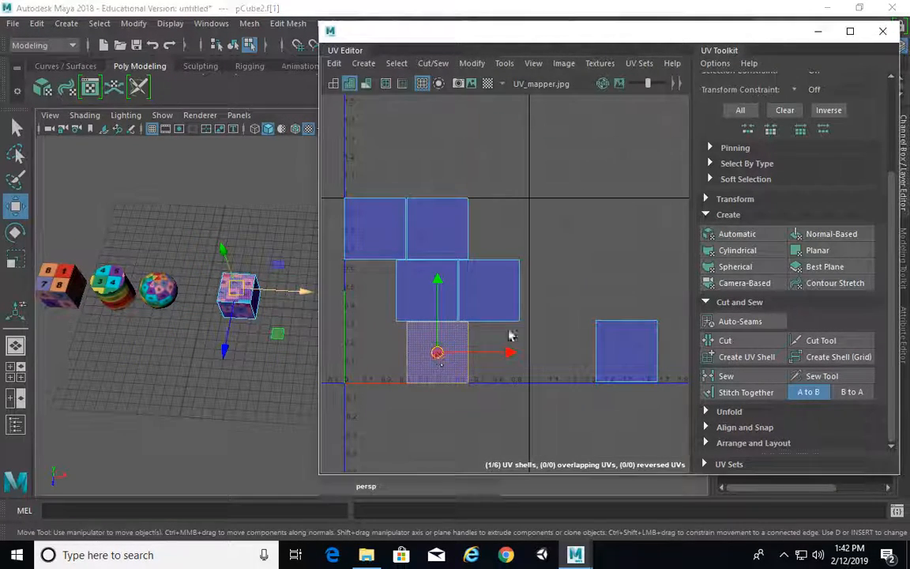
drag(437, 355, 625, 293)
Step: Check the original cube's back face in its layout, and place the duplicate's back-face shell directly above its top-face shell
alt+drag(234, 340, 264, 300)
click(77, 296)
click(88, 296)
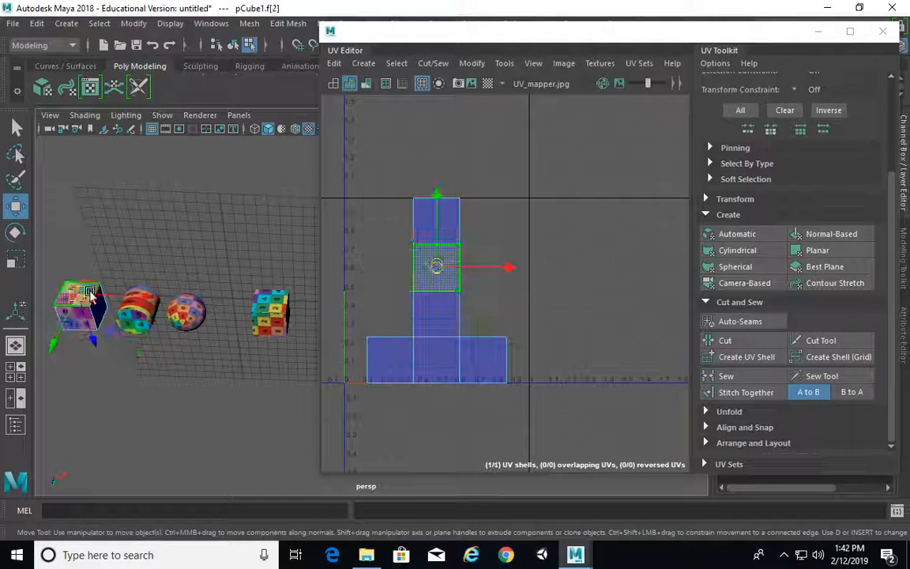
alt+right_drag(534, 297, 446, 276)
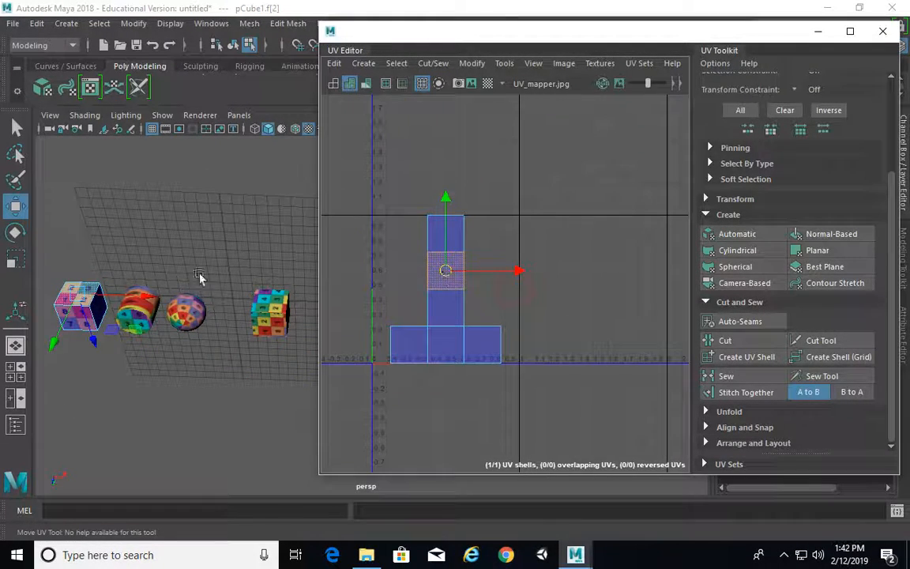
click(283, 307)
click(283, 306)
alt+middle_drag(579, 301, 516, 300)
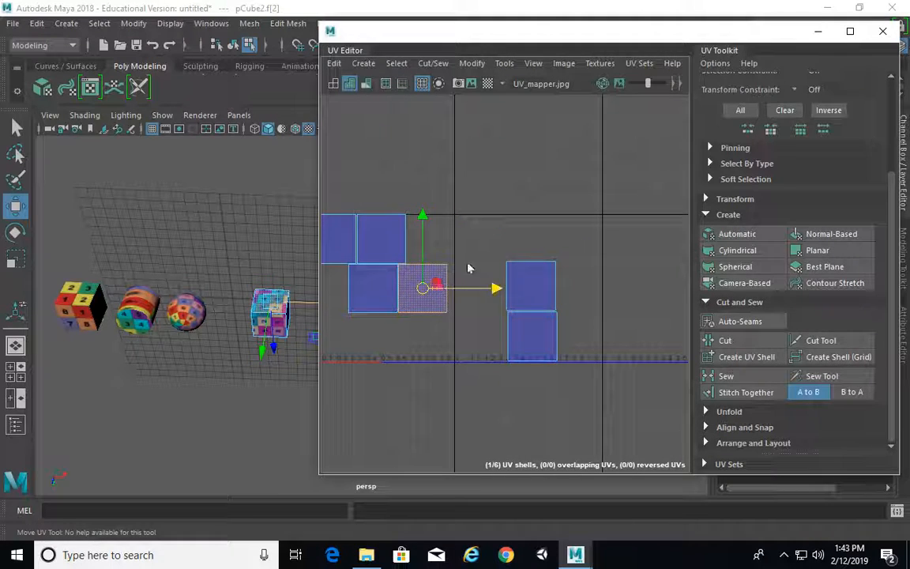
drag(470, 269, 543, 236)
drag(531, 288, 529, 236)
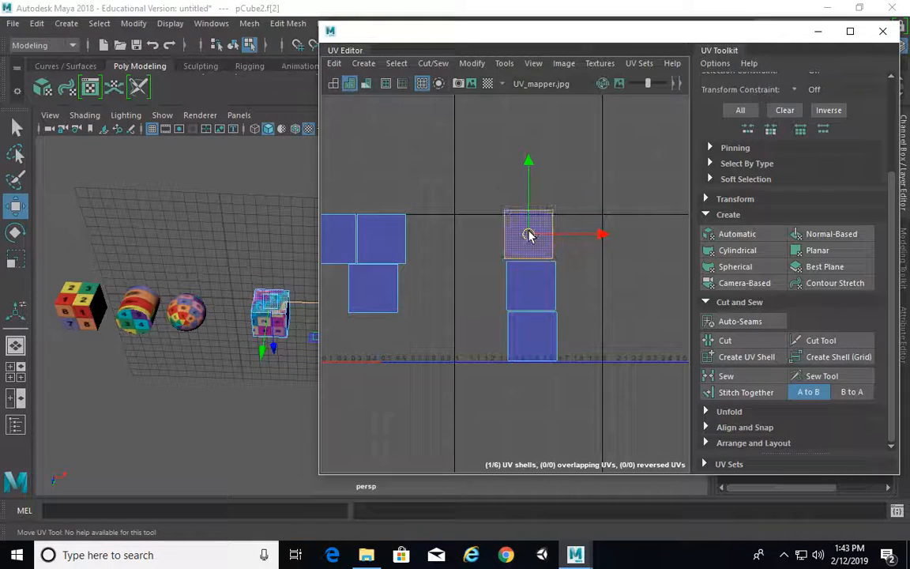
Step: Check the original cube's bottom face in its layout, and place the duplicate's bottom-face shell at the top of the shell column
alt+drag(256, 355, 250, 431)
alt+drag(242, 336, 237, 389)
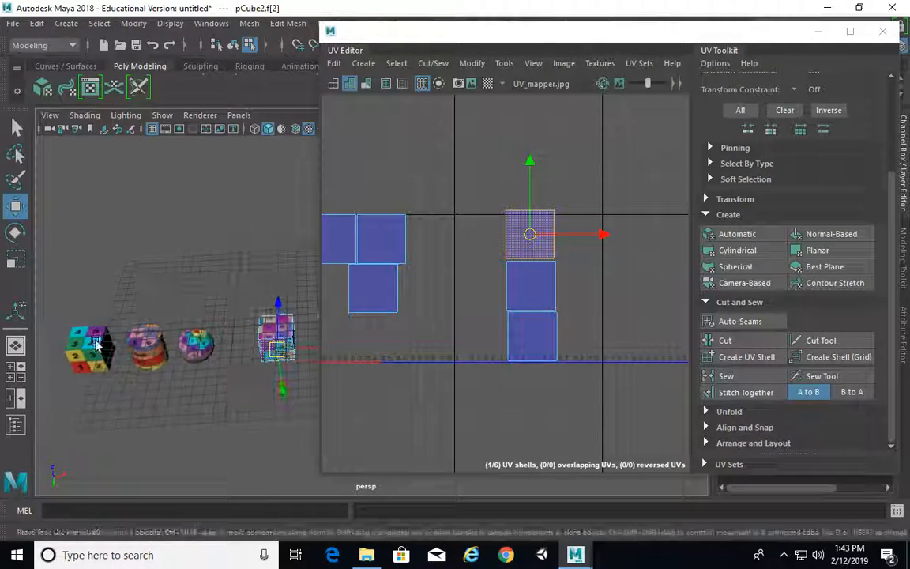
click(89, 336)
click(89, 336)
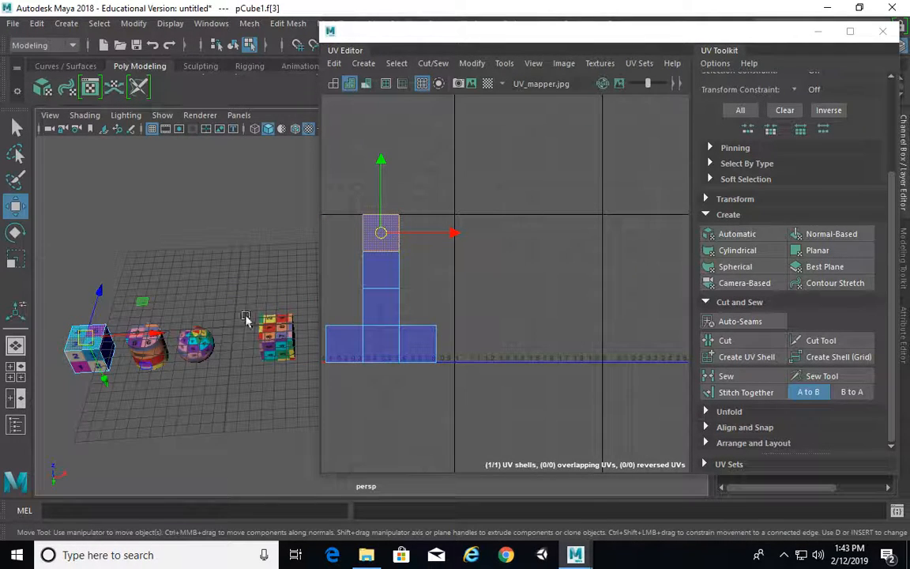
click(273, 323)
click(279, 332)
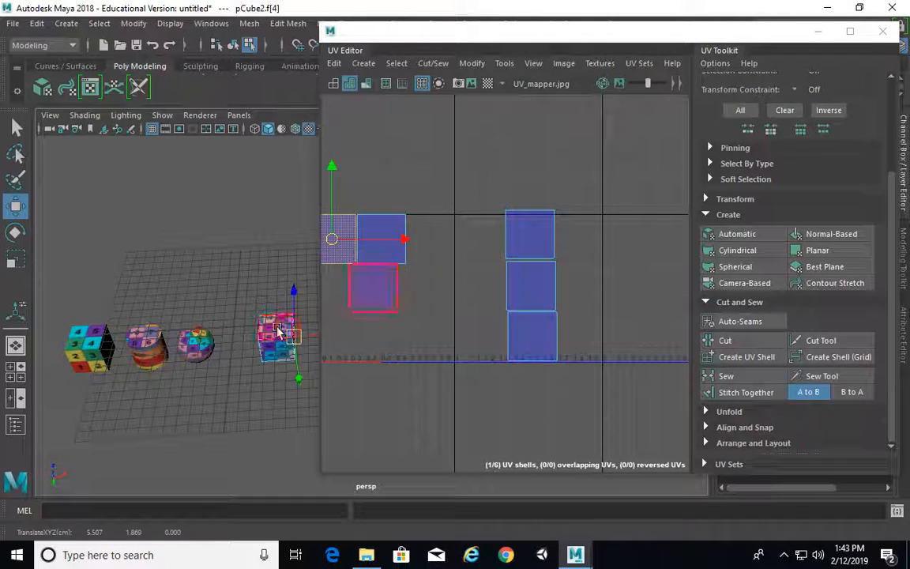
click(276, 327)
scroll(471, 282, down, 1)
drag(386, 286, 527, 196)
Step: Check the original cube's right face in its layout, and place the duplicate's right-face shell to the right of its front-face shell
alt+drag(227, 358, 174, 278)
click(174, 278)
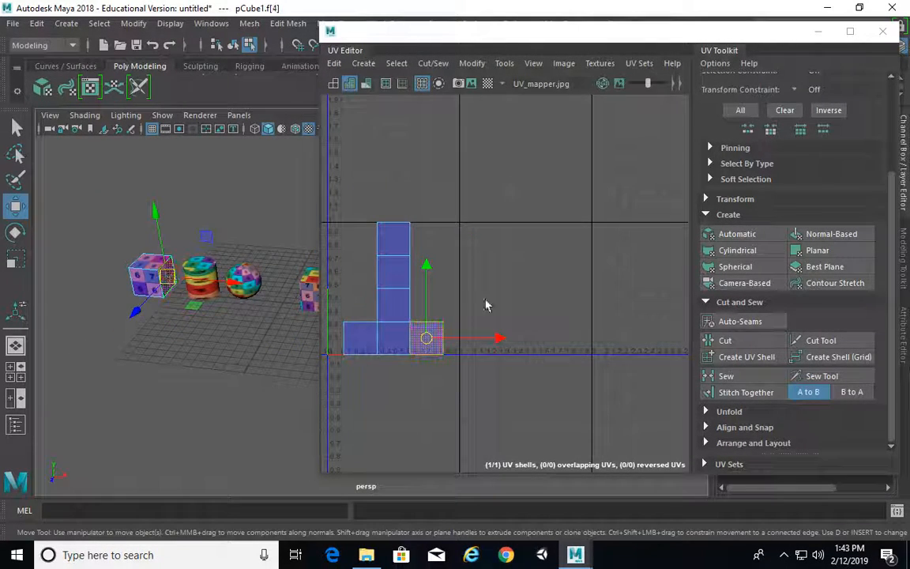
alt+drag(279, 311, 260, 295)
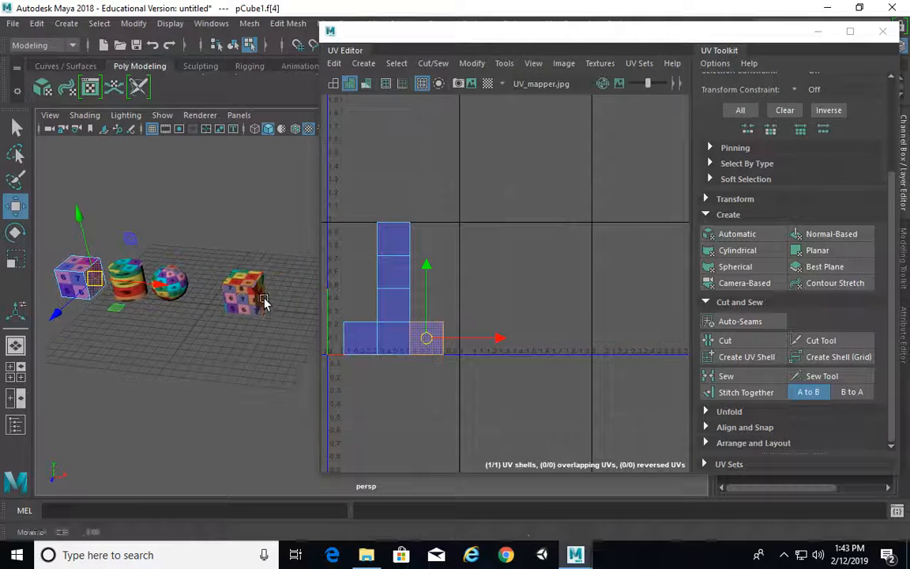
click(262, 289)
drag(375, 252, 577, 336)
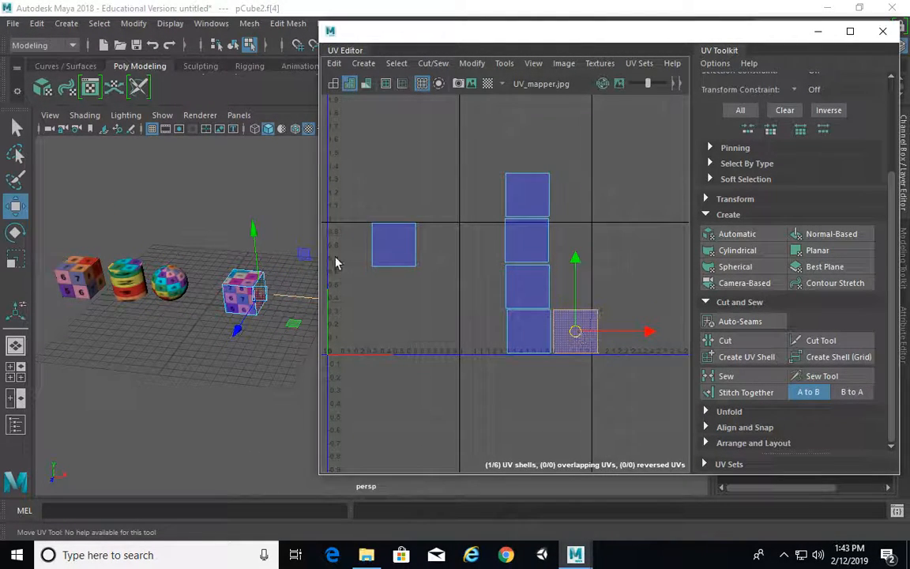
Step: Check the original cube's left face in its layout, and place the duplicate's left-face shell to the left of its front-face shell
alt+drag(312, 262, 165, 336)
click(164, 335)
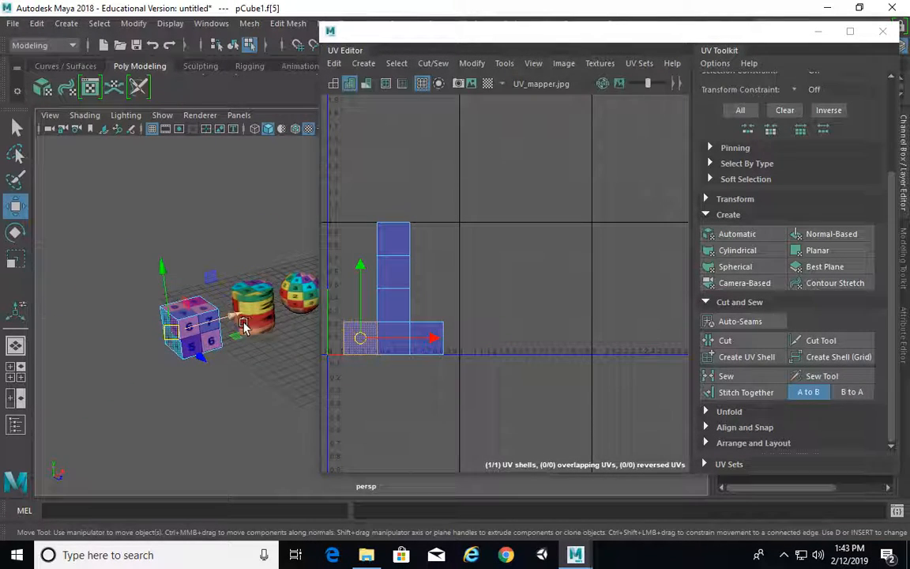
alt+middle_drag(244, 327, 72, 332)
click(199, 291)
click(200, 293)
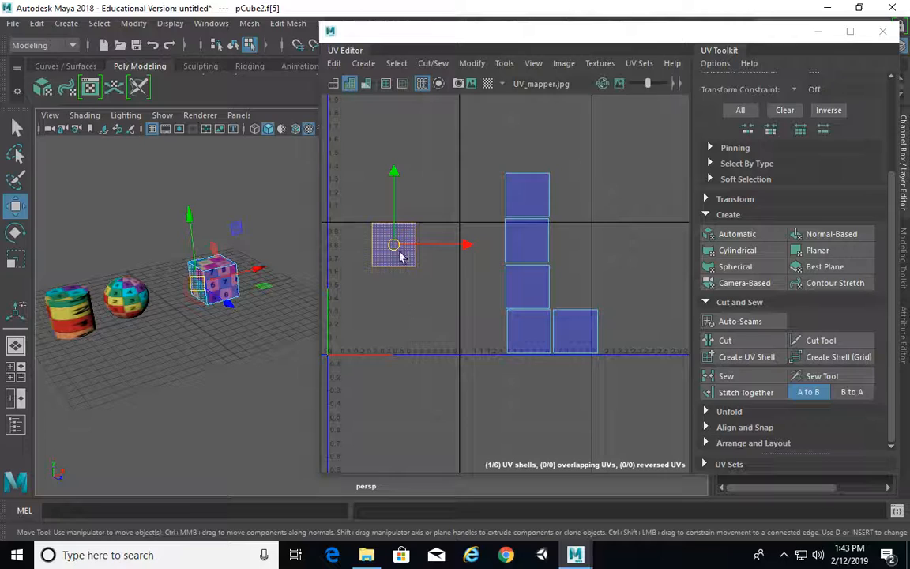
drag(400, 251, 488, 338)
Step: Switch the duplicate cube's arranged UV shells to edge selection in the UV Editor
alt+middle_drag(560, 287, 578, 253)
alt+right_drag(579, 253, 543, 254)
alt+middle_drag(558, 269, 494, 292)
alt+right_drag(495, 272, 652, 277)
alt+middle_drag(460, 227, 513, 224)
right_click(583, 257)
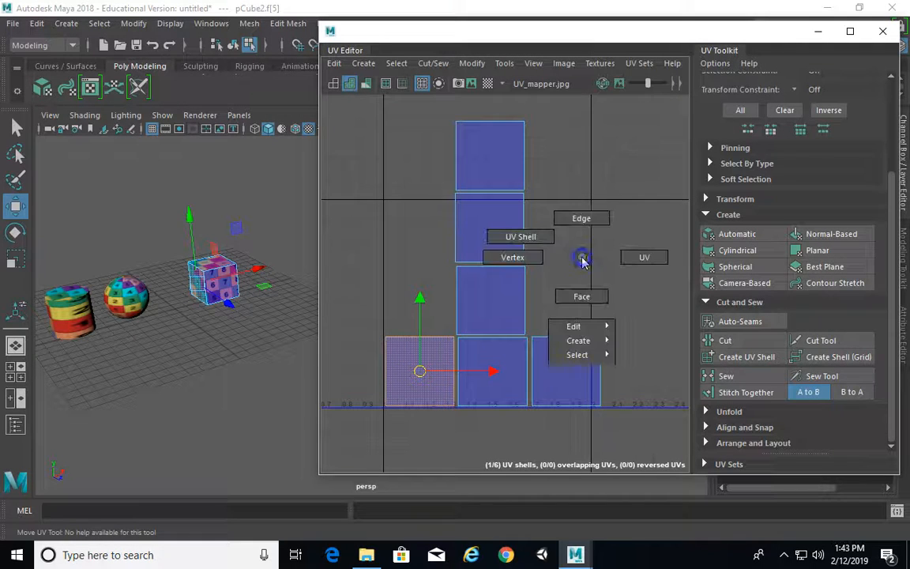
right_drag(584, 257, 580, 221)
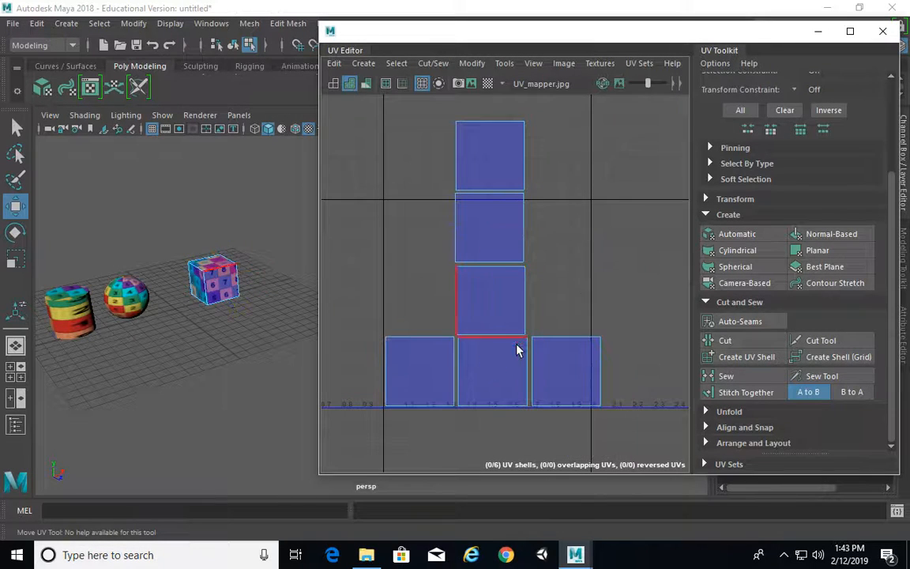
Step: Stitch the duplicate cube's four UV shells in the vertical column together along their shared edges, using the A to B direction
click(553, 348)
alt+middle_drag(428, 352, 427, 292)
alt+right_drag(429, 292, 474, 287)
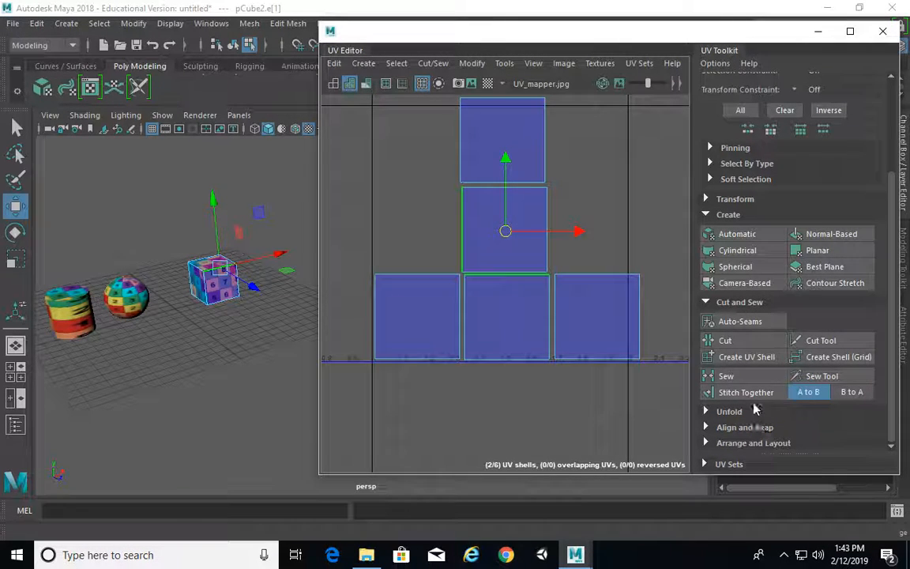
click(747, 392)
alt+middle_drag(543, 203, 523, 278)
click(504, 266)
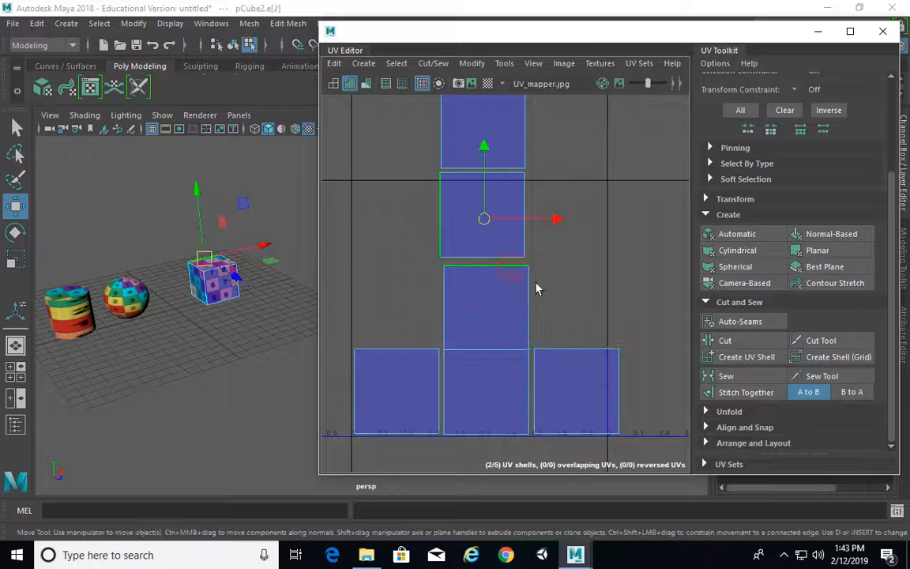
click(748, 392)
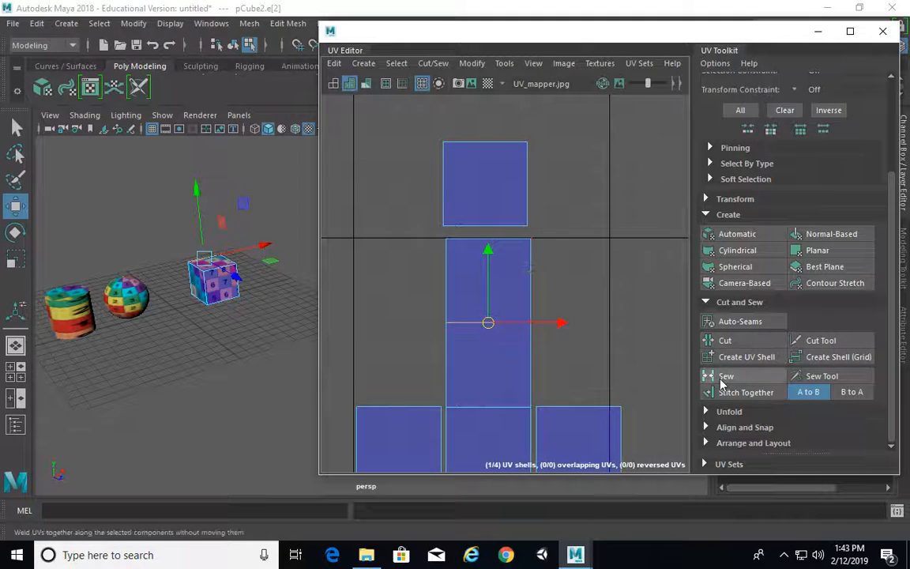
click(459, 208)
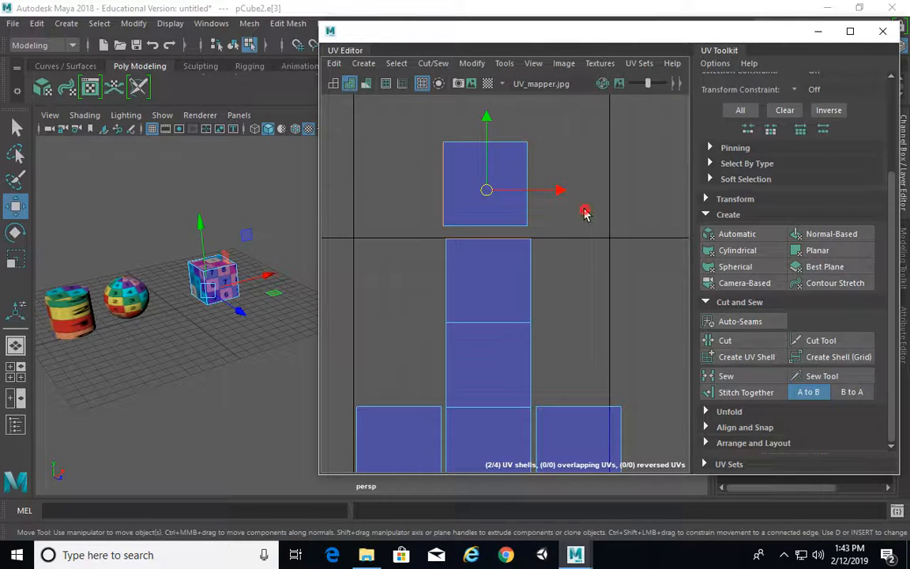
click(757, 393)
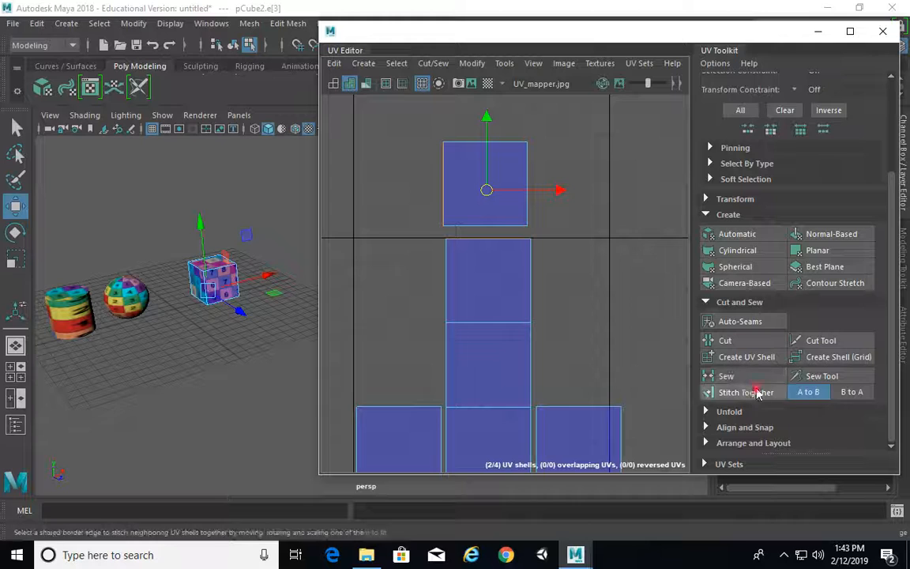
Step: Stitch the left-face and right-face shells to the front-face shell along their shared vertical edges
alt+middle_drag(517, 403, 499, 256)
click(428, 290)
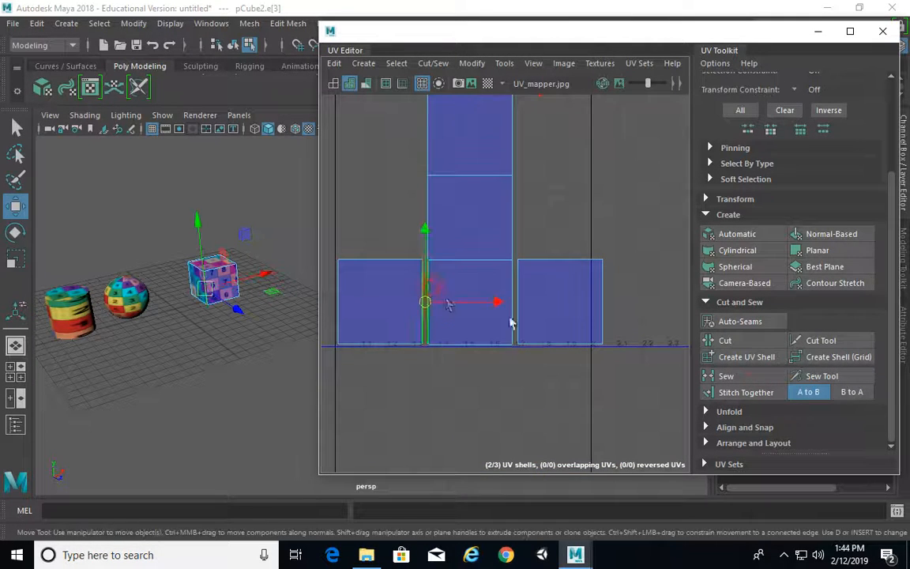
click(746, 392)
click(520, 301)
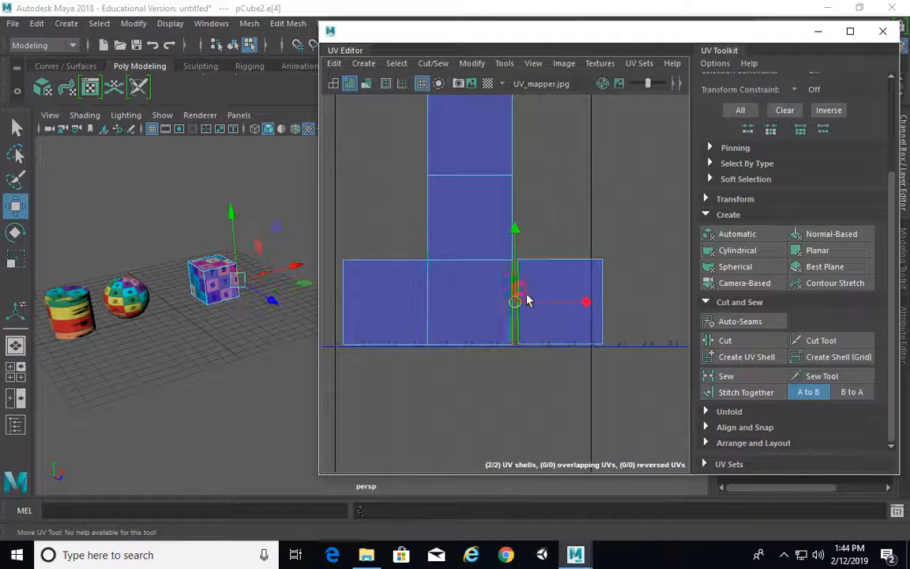
click(743, 392)
scroll(519, 278, down, 3)
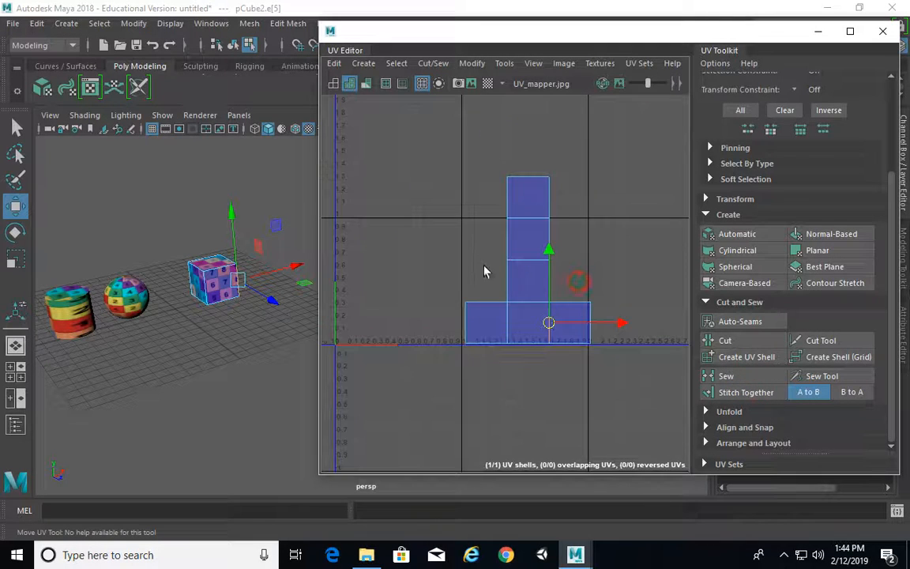
alt+right_drag(545, 280, 656, 282)
alt+middle_drag(547, 232, 476, 230)
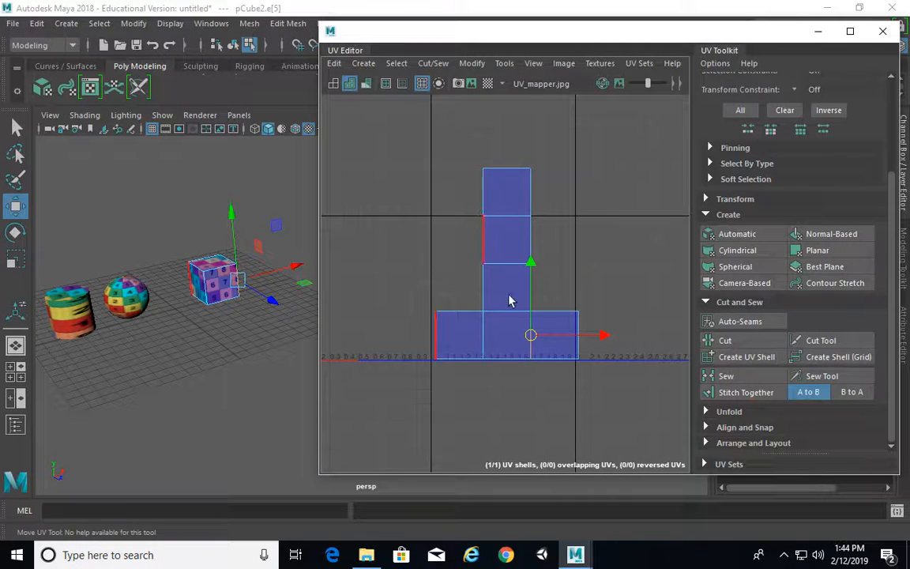
Step: Select the whole stitched UV shell and move it left into the first UV tile
alt+middle_drag(512, 233, 530, 205)
mouse_move(568, 159)
right_down()
mouse_move(640, 162)
mouse_move(568, 160)
right_up()
click(527, 232)
alt+right_drag(562, 267, 509, 254)
right_drag(534, 192, 453, 171)
click(528, 238)
scroll(549, 250, down, 2)
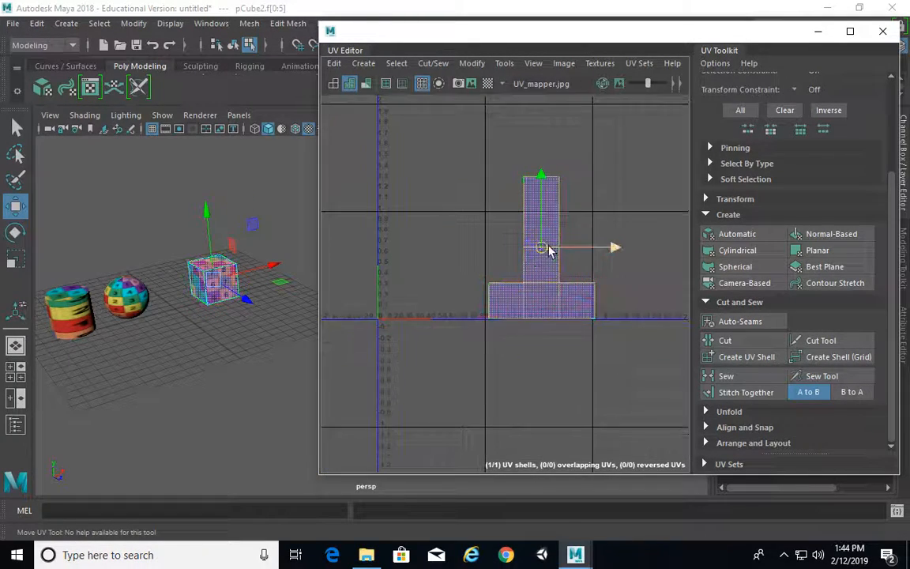
drag(551, 250, 467, 230)
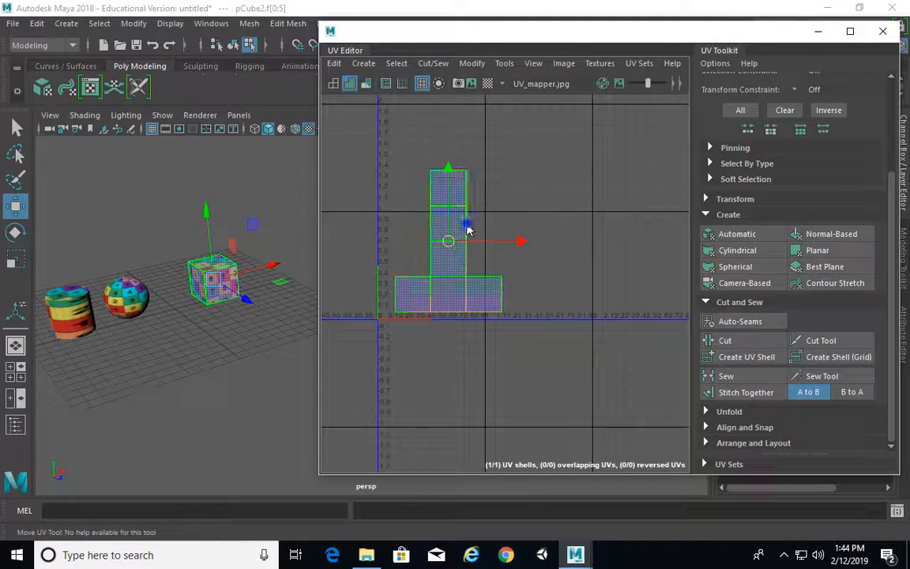
Step: Try moving individual UV points at the upper left of the shell's column, and undo the moves
right_drag(467, 230, 522, 229)
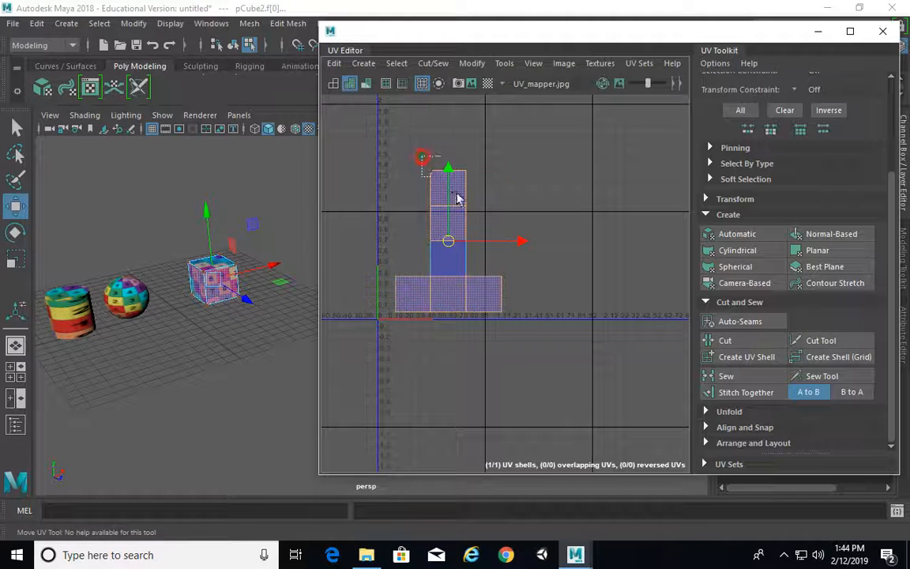
drag(457, 194, 428, 188)
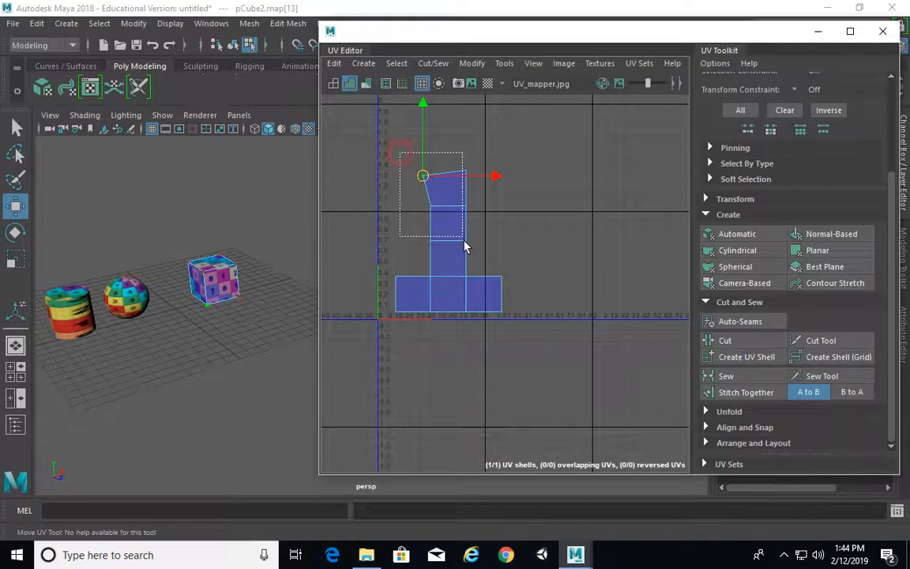
drag(465, 241, 464, 239)
drag(428, 191, 426, 194)
key(ctrl+z)
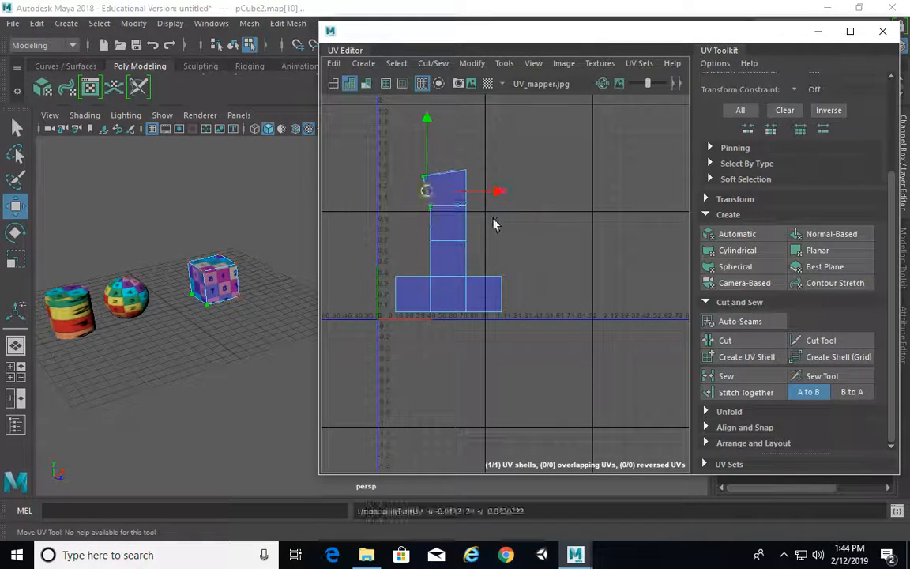
key(ctrl+z)
key(ctrl+z)
Step: Try moving the top face's four UVs and the UVs at the column's middle, undoing each move
drag(514, 234, 415, 147)
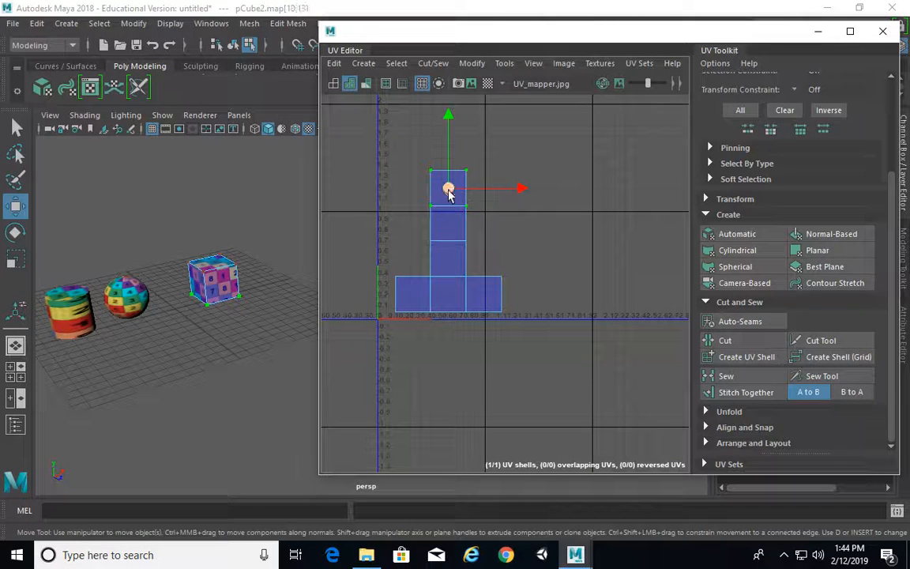
drag(448, 191, 475, 205)
key(ctrl+z)
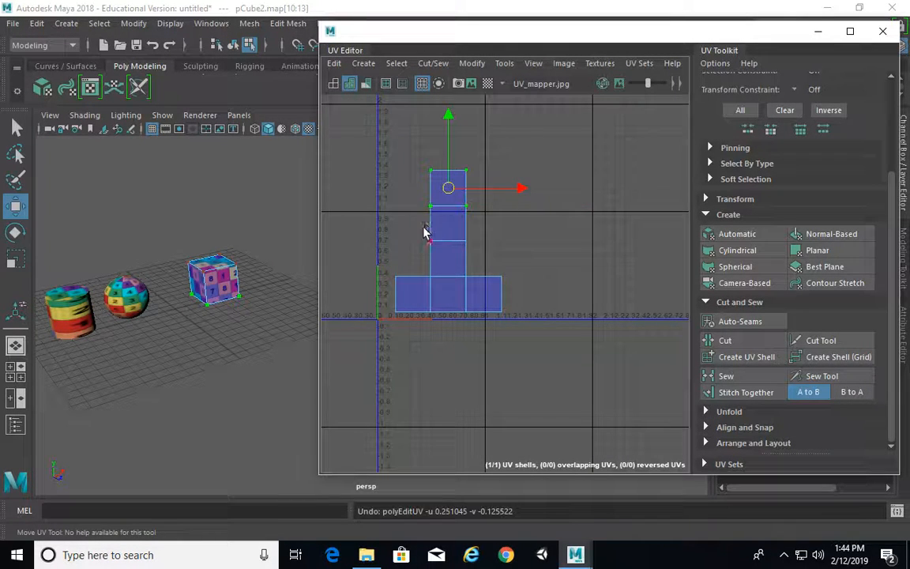
drag(419, 227, 446, 238)
key(ctrl+z)
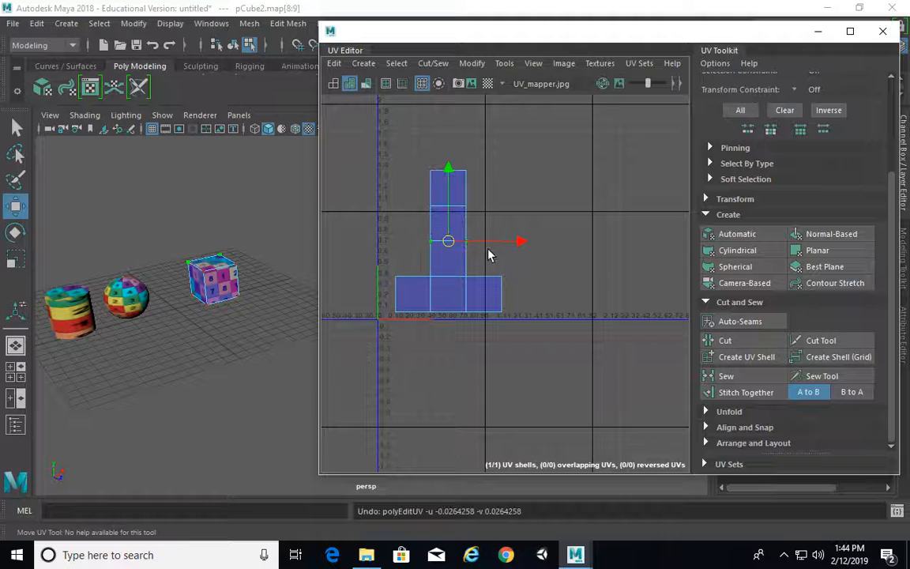
Step: Select the entire cube shell and scale it down slightly and uniformly
right_drag(443, 175, 376, 146)
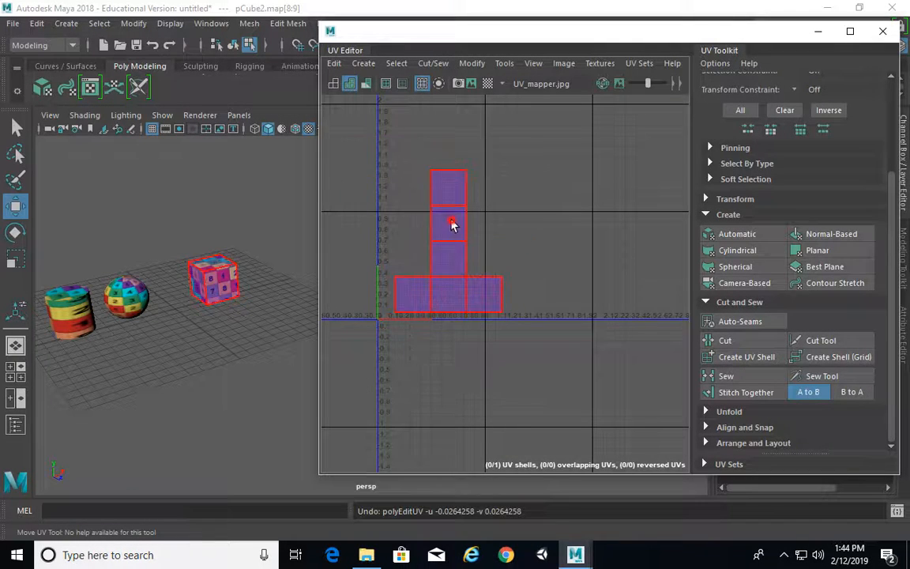
click(460, 266)
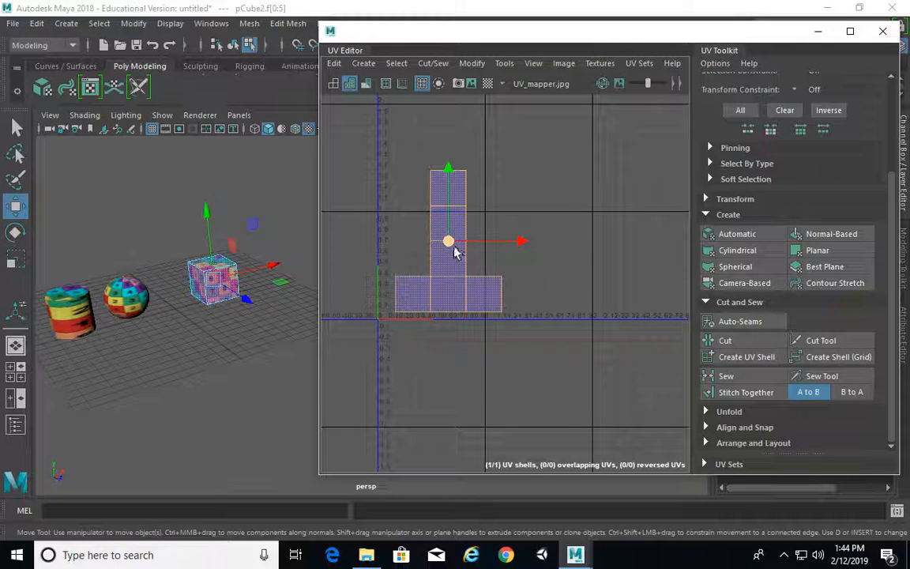
key(r)
mouse_move(449, 243)
mouse_down()
mouse_move(426, 274)
mouse_move(440, 251)
mouse_up()
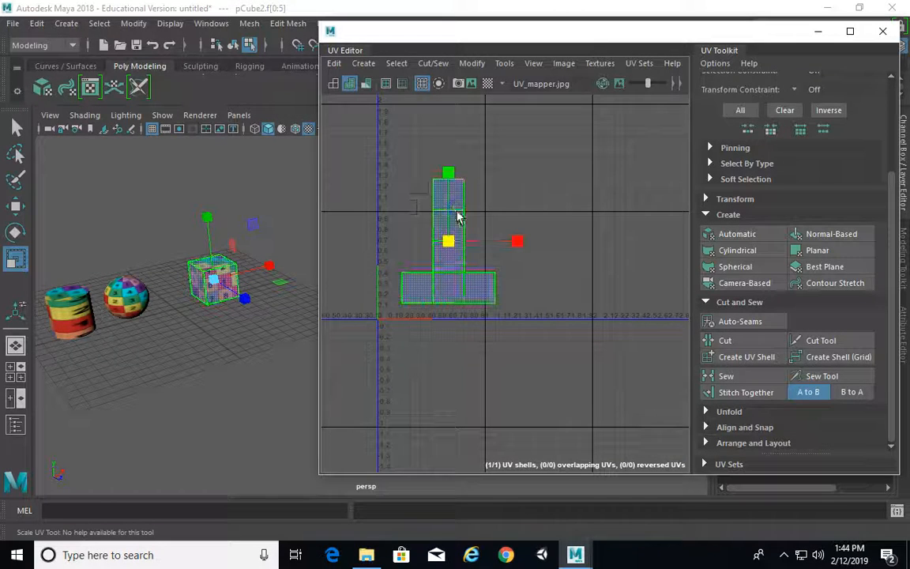
Step: Try moving the single UV at the column's top-right corner, and undo the move
right_drag(458, 217, 513, 205)
click(464, 179)
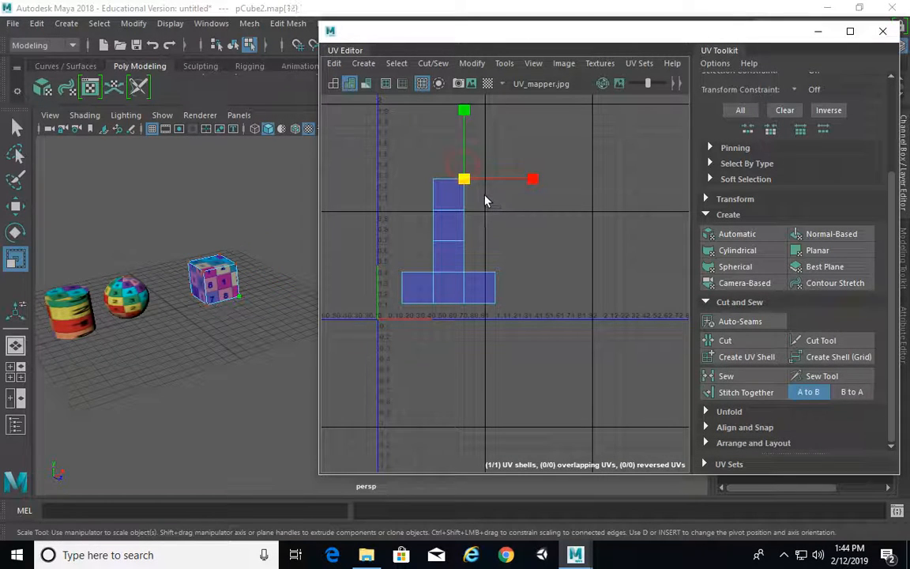
key(w)
drag(465, 189, 455, 182)
key(ctrl+z)
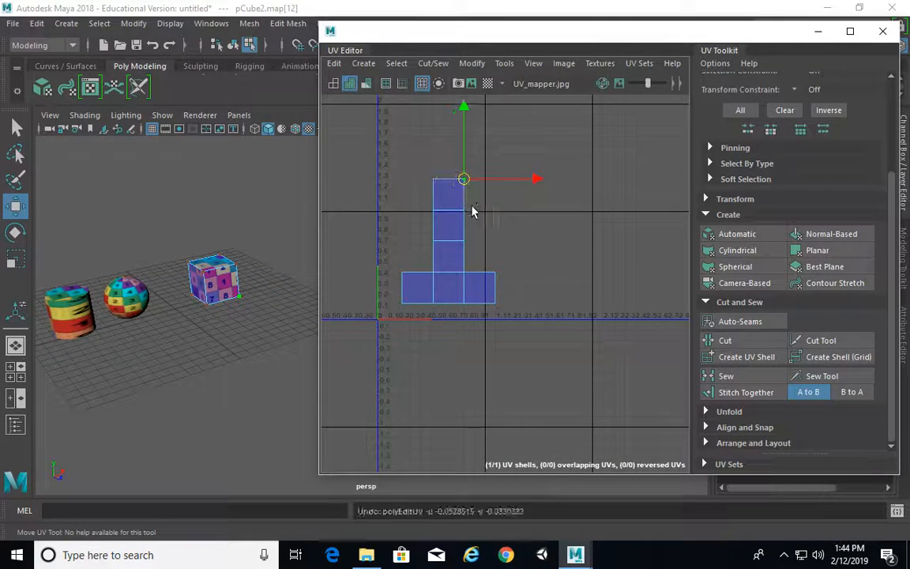
Step: Reselect the whole cube shell and move it slightly left and down
right_click(446, 191)
click(444, 226)
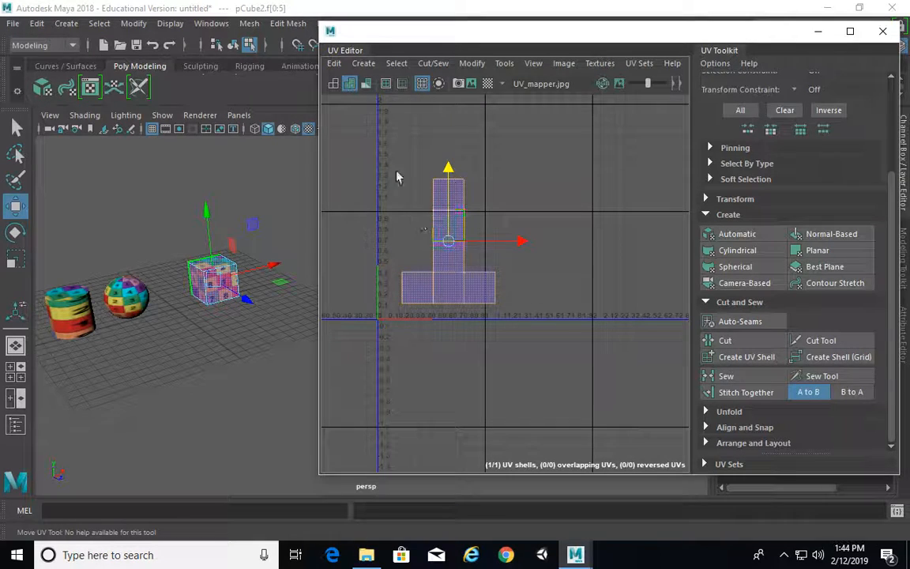
key(w)
drag(486, 253, 490, 274)
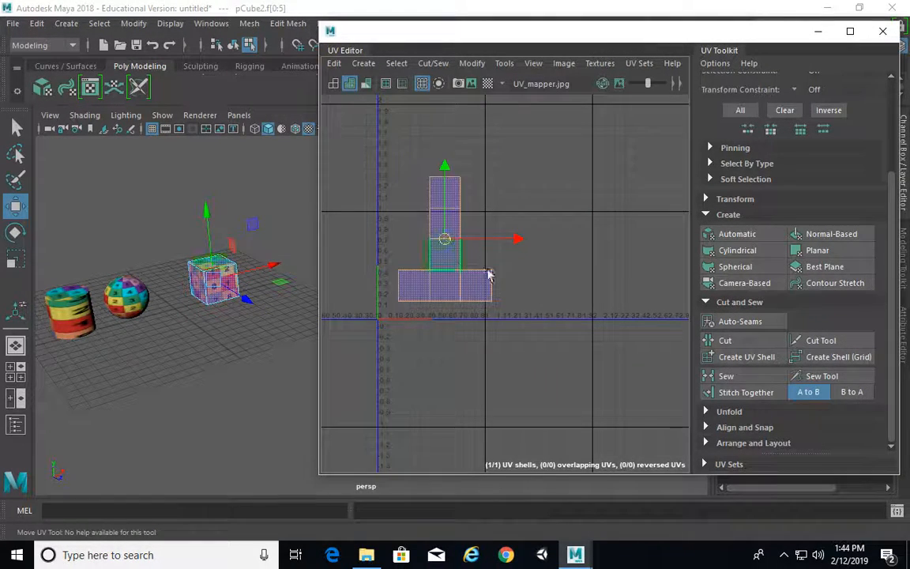
Step: Try moving the edge between the column's top two faces in edge selection, and undo the move
right_drag(502, 197, 495, 138)
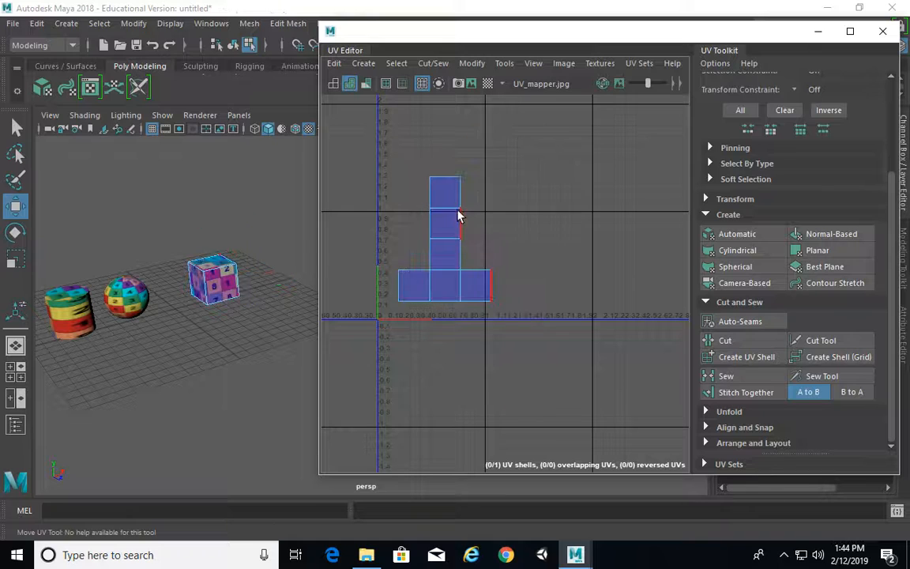
mouse_move(446, 207)
mouse_down()
mouse_move(450, 181)
mouse_move(448, 204)
mouse_move(469, 199)
mouse_move(453, 213)
mouse_up()
key(ctrl+z)
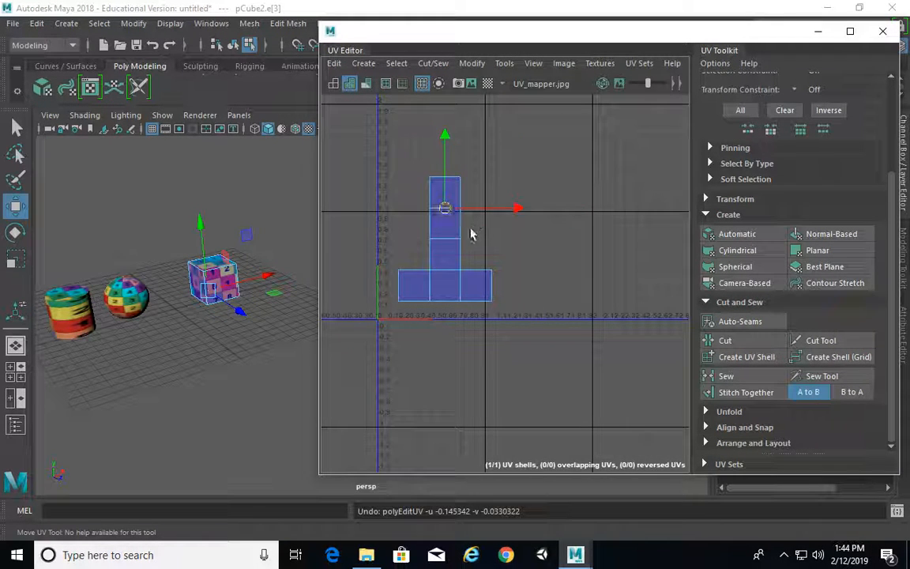
Step: Select all of the cube's UVs, then scale and move the layout to fit inside the 0 to 1 tile
scroll(470, 234, up, 1)
alt+middle_drag(463, 223, 510, 224)
right_drag(476, 183, 552, 200)
drag(416, 142, 615, 387)
scroll(585, 339, down, 1)
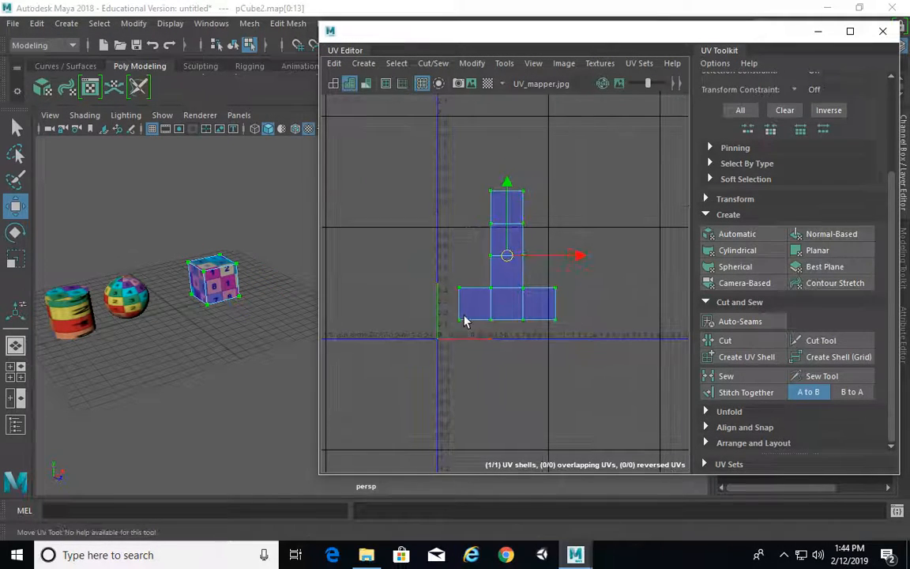
alt+middle_drag(464, 322, 470, 256)
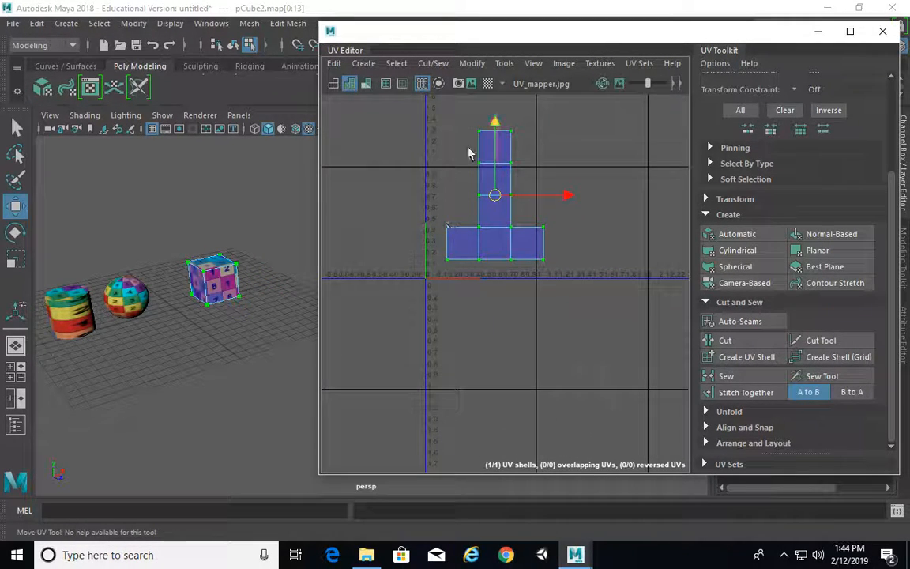
alt+right_drag(368, 237, 451, 303)
alt+middle_drag(476, 288, 414, 324)
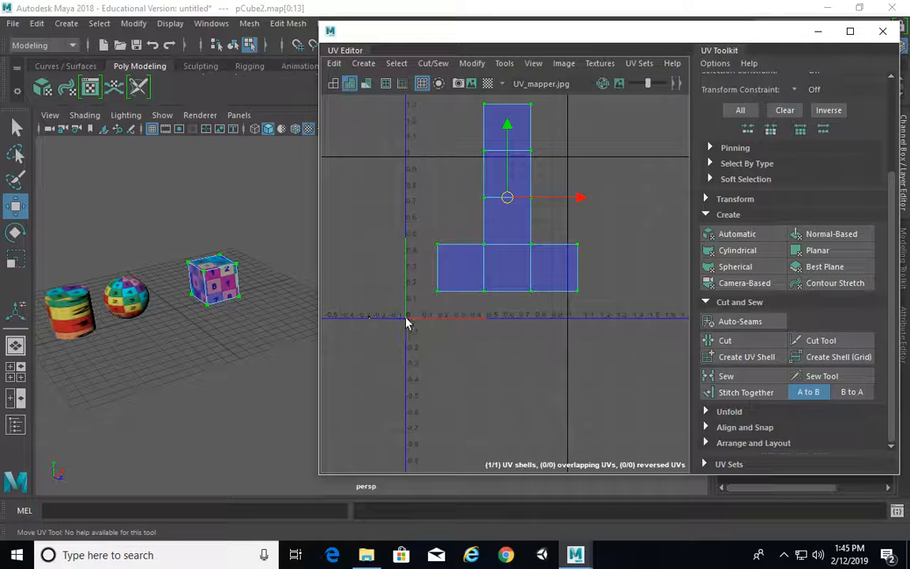
alt+middle_drag(513, 265, 465, 263)
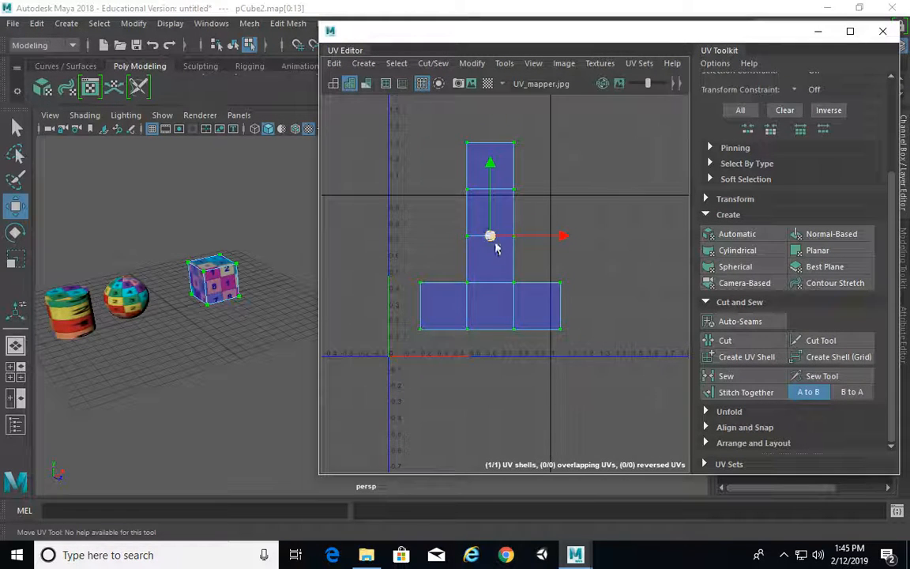
key(r)
drag(492, 238, 474, 273)
key(w)
key(r)
key(w)
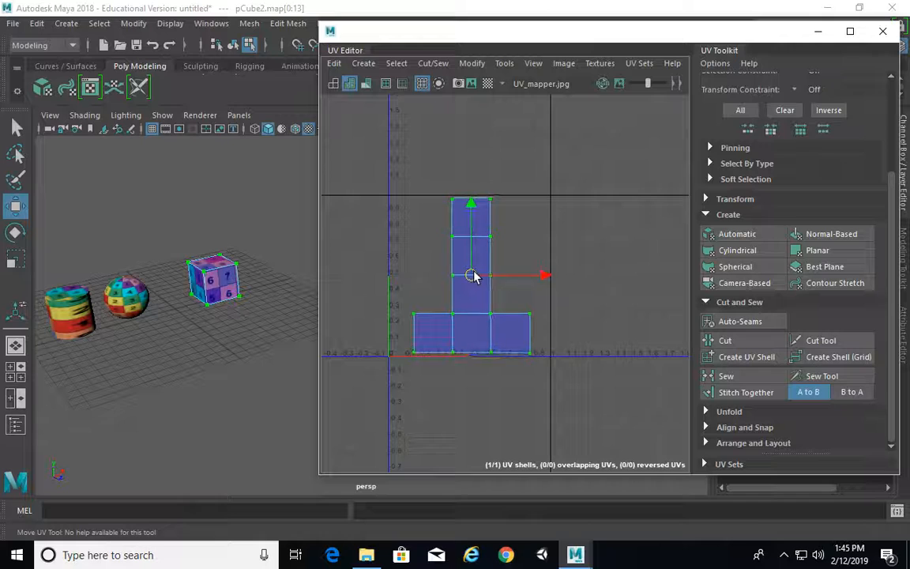
click(600, 250)
Step: Return to object selection, select the textured cylinder, and view its top and side beside its UV layout
scroll(545, 330, down, 2)
alt+drag(238, 315, 207, 308)
click(191, 302)
alt+drag(257, 322, 216, 321)
alt+right_drag(215, 320, 268, 296)
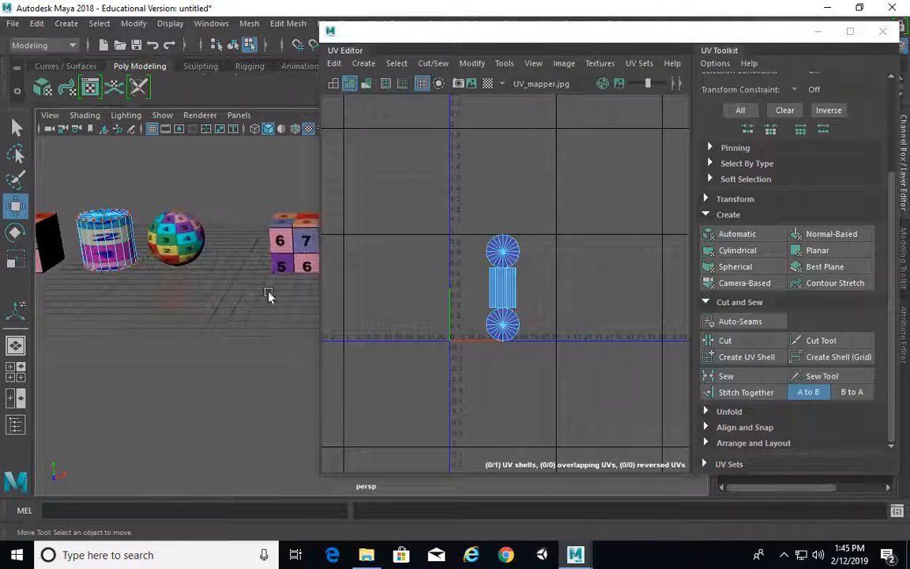
alt+middle_drag(245, 289, 207, 335)
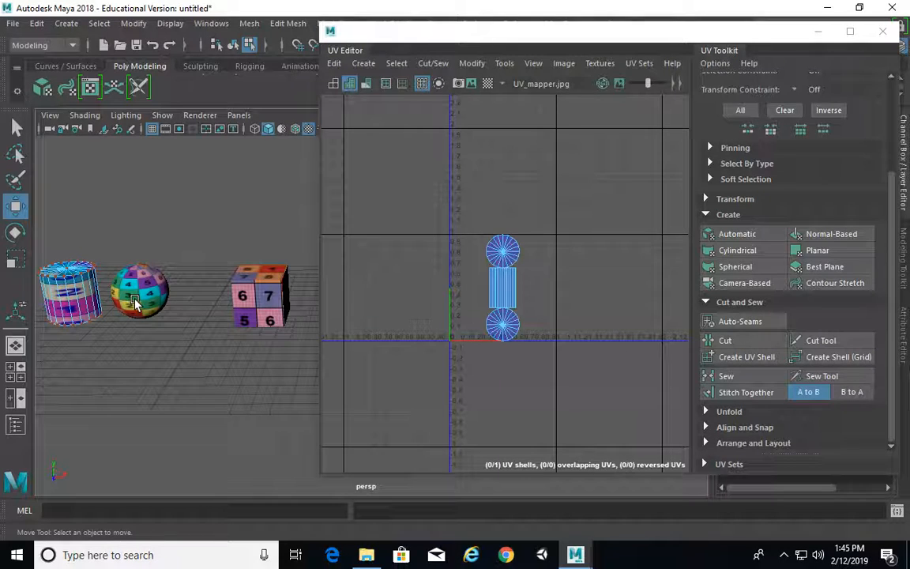
key(F8)
alt+drag(167, 246, 75, 261)
click(225, 235)
click(166, 284)
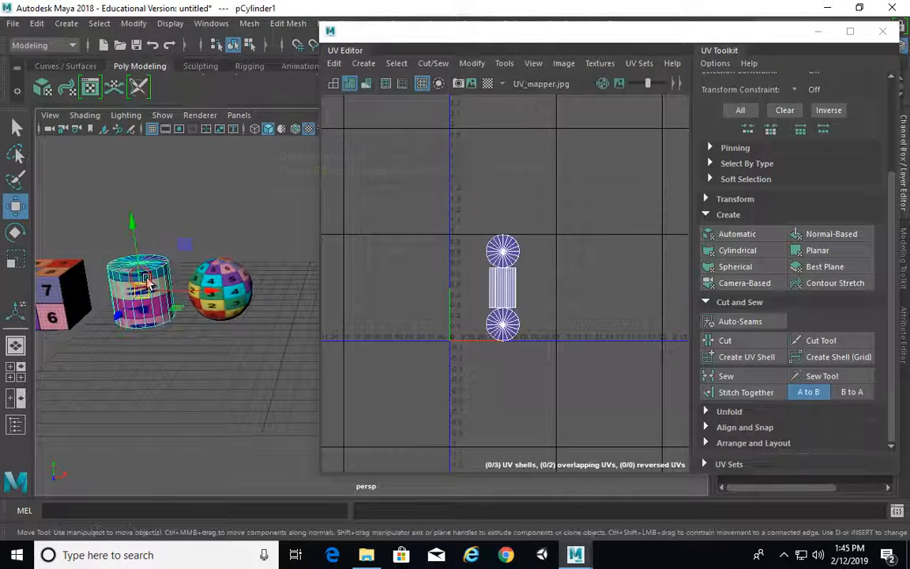
alt+drag(188, 276, 131, 265)
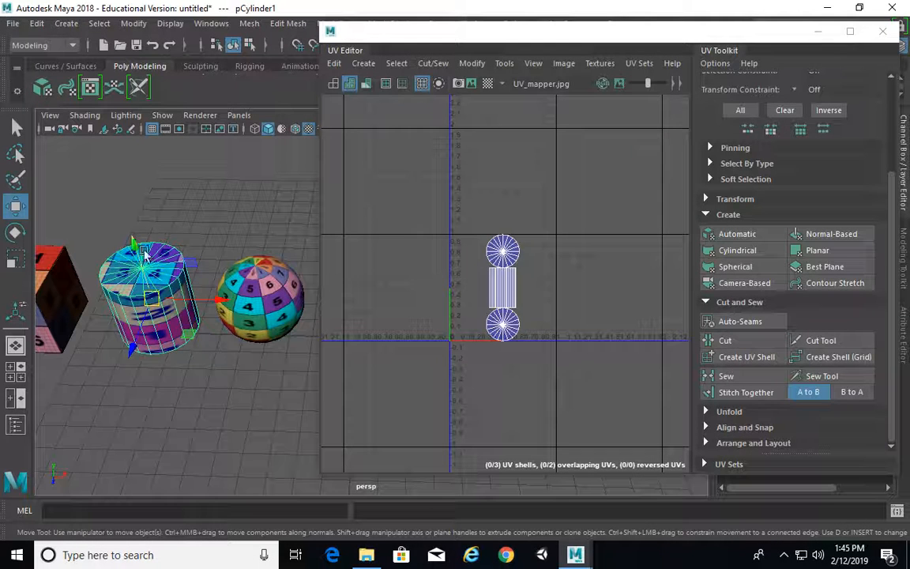
Step: Duplicate the textured cylinder and place the copy on the far side of the duplicated cube
scroll(455, 299, up, 3)
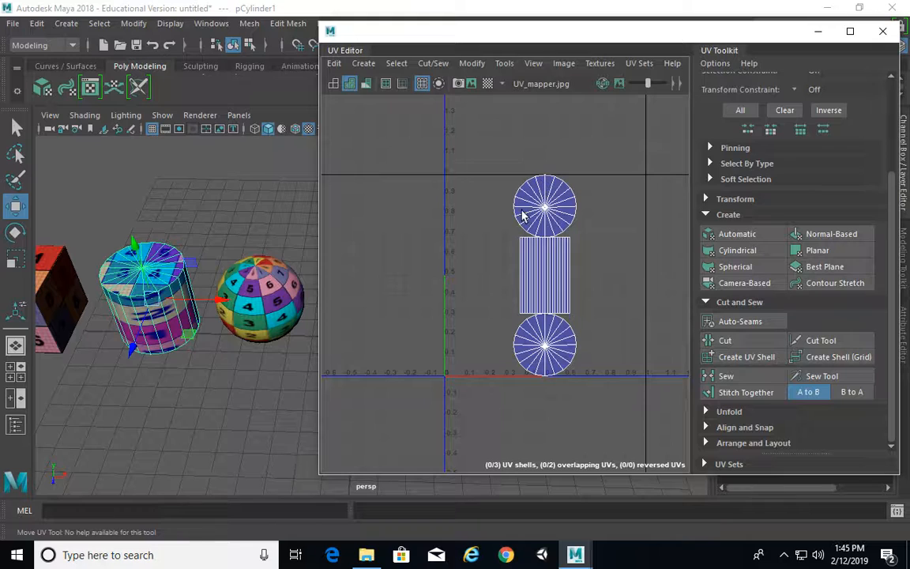
alt+drag(167, 355, 101, 285)
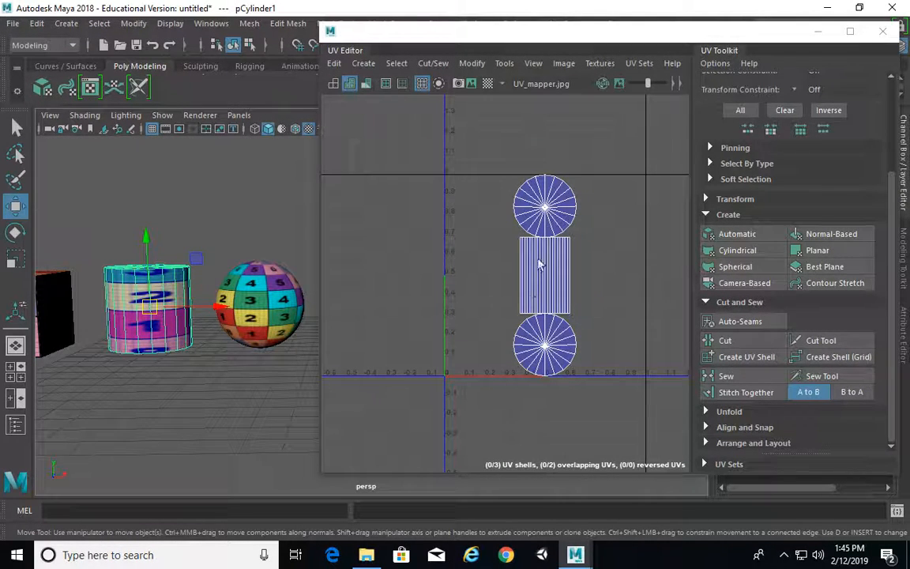
alt+drag(154, 315, 150, 291)
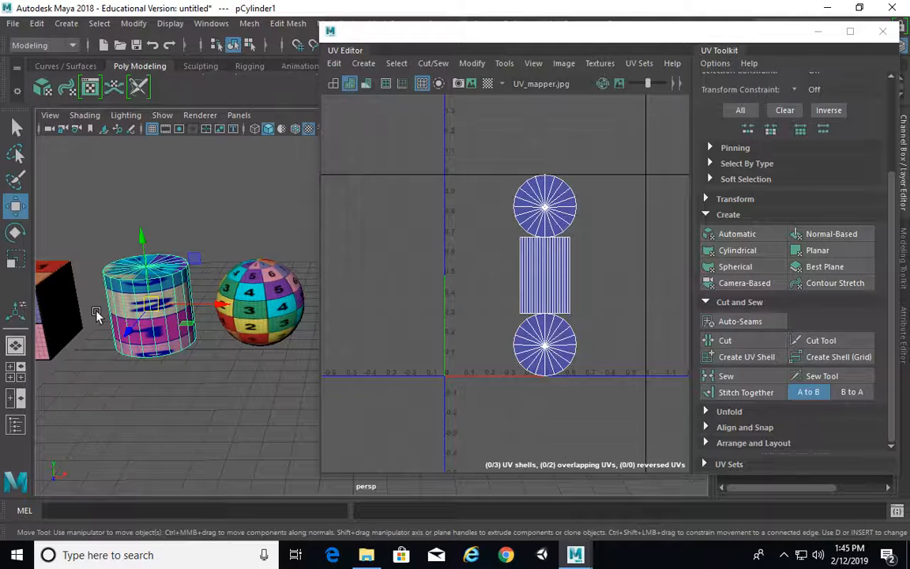
alt+drag(92, 320, 196, 320)
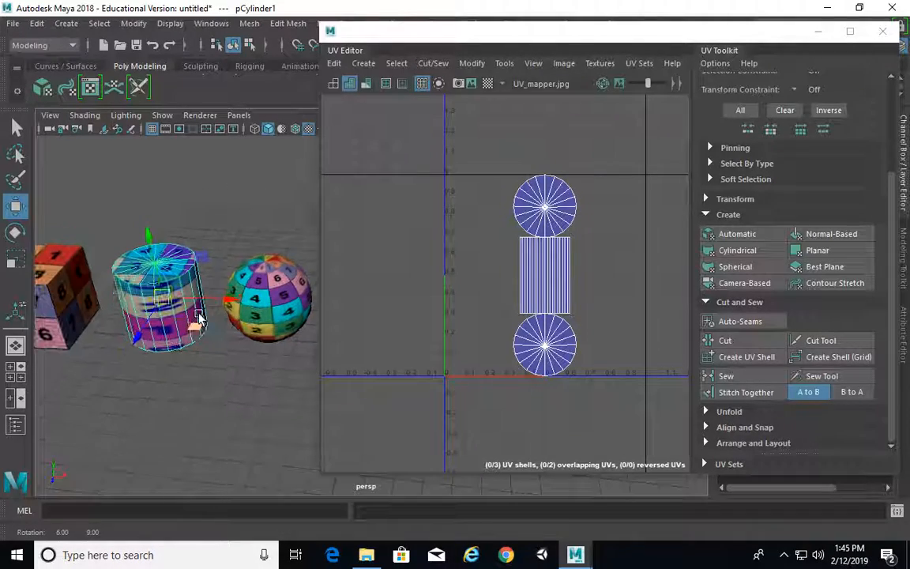
alt+drag(173, 269, 258, 215)
alt+drag(266, 267, 199, 272)
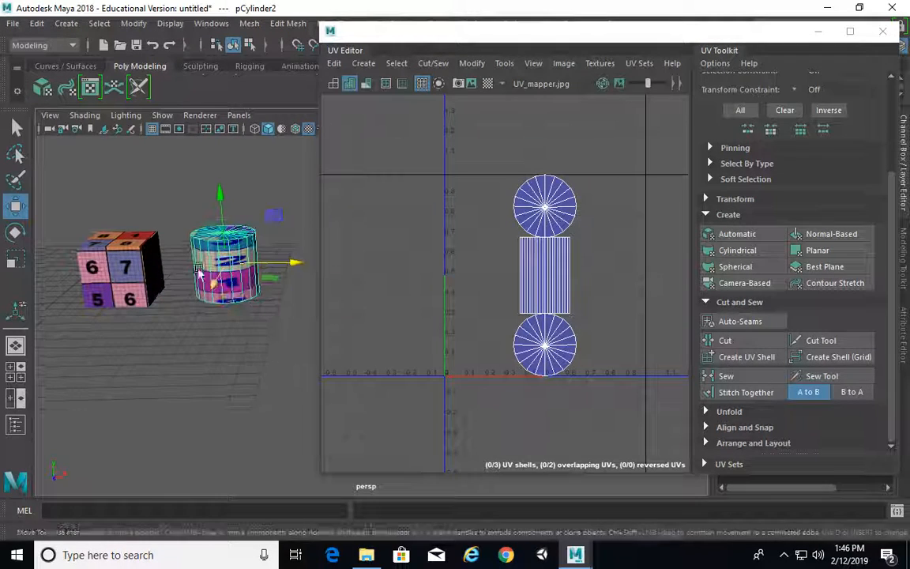
Step: Delete the duplicate cylinder's UVs and view the original cylinder's UV layout for comparison
click(334, 65)
click(360, 116)
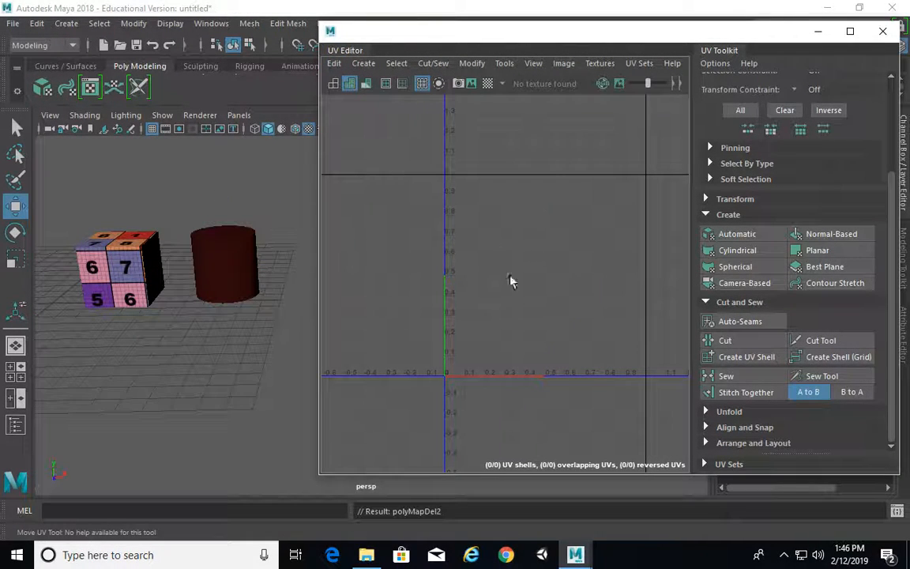
click(237, 241)
alt+drag(230, 204, 245, 272)
click(136, 283)
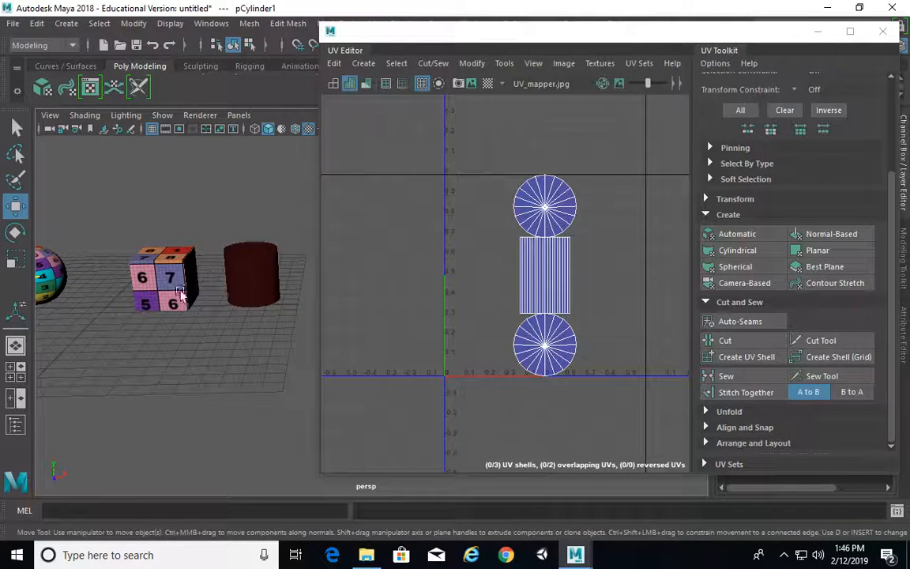
alt+drag(180, 292, 62, 287)
alt+middle_drag(250, 290, 179, 309)
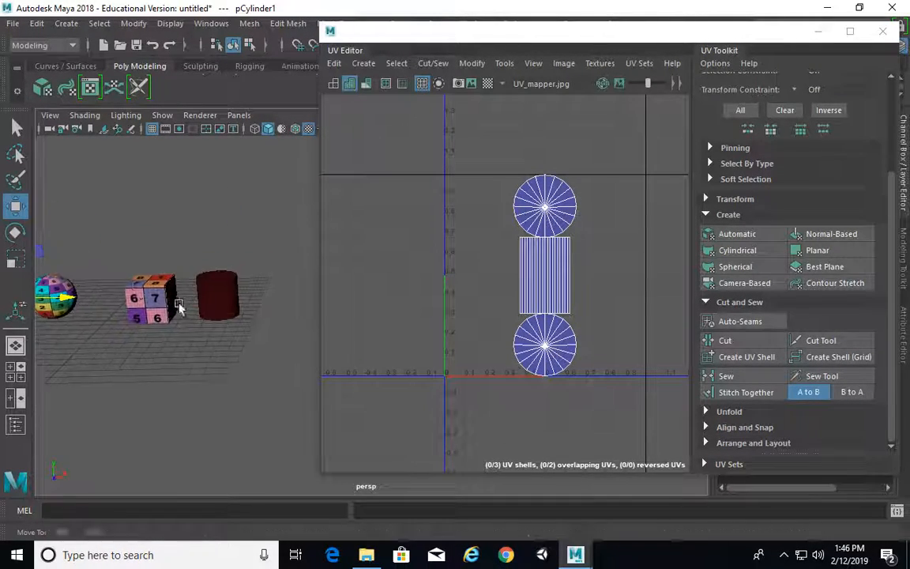
scroll(169, 280, up, 5)
alt+middle_drag(62, 243, 199, 260)
Step: Switch the duplicate cylinder to face selection and select only its top and bottom cap faces
click(202, 276)
alt+drag(202, 275, 263, 267)
right_drag(263, 266, 262, 208)
alt+drag(262, 211, 204, 222)
drag(287, 267, 289, 268)
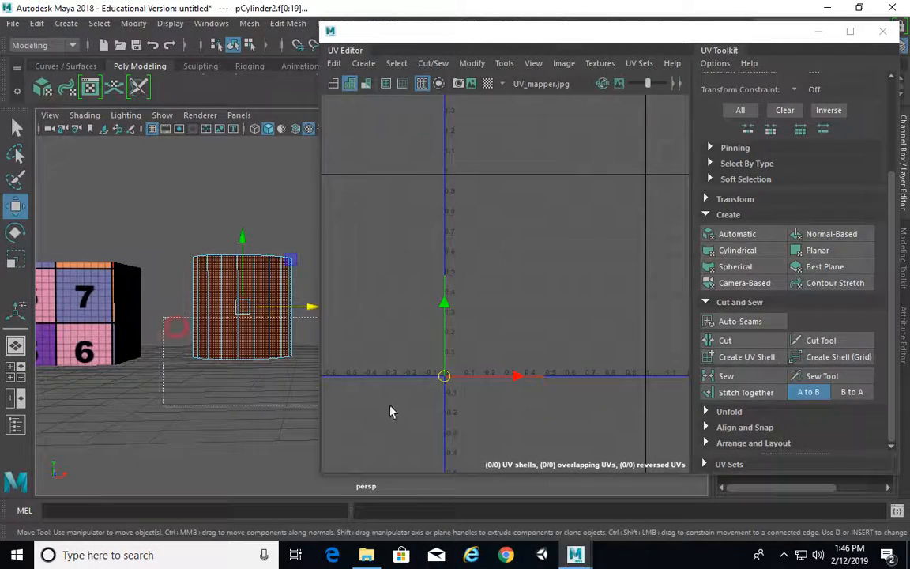
shift+drag(390, 412, 392, 412)
Step: View the duplicate cylinder from straight above and create Camera-Based UVs for its cap faces
alt+drag(285, 360, 539, 318)
click(821, 32)
click(59, 531)
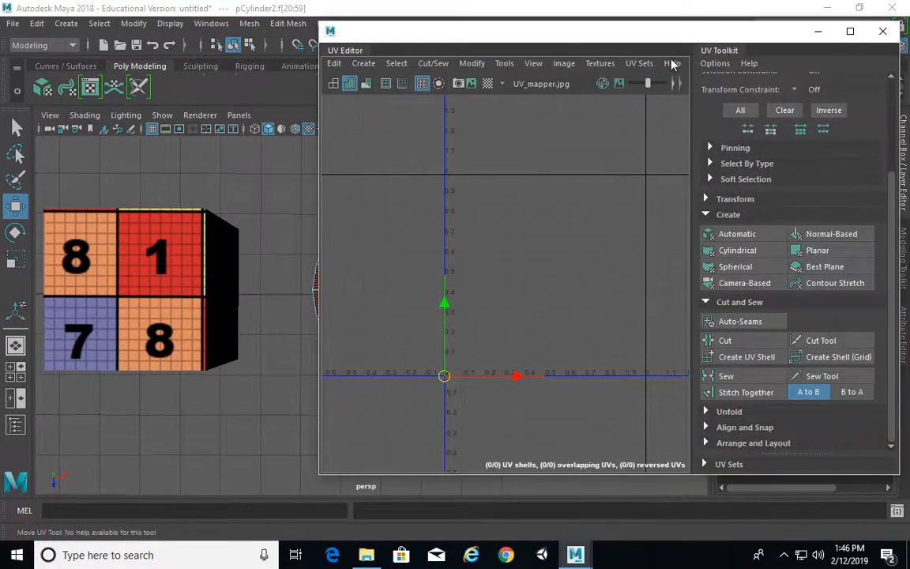
drag(632, 31, 479, 35)
click(594, 286)
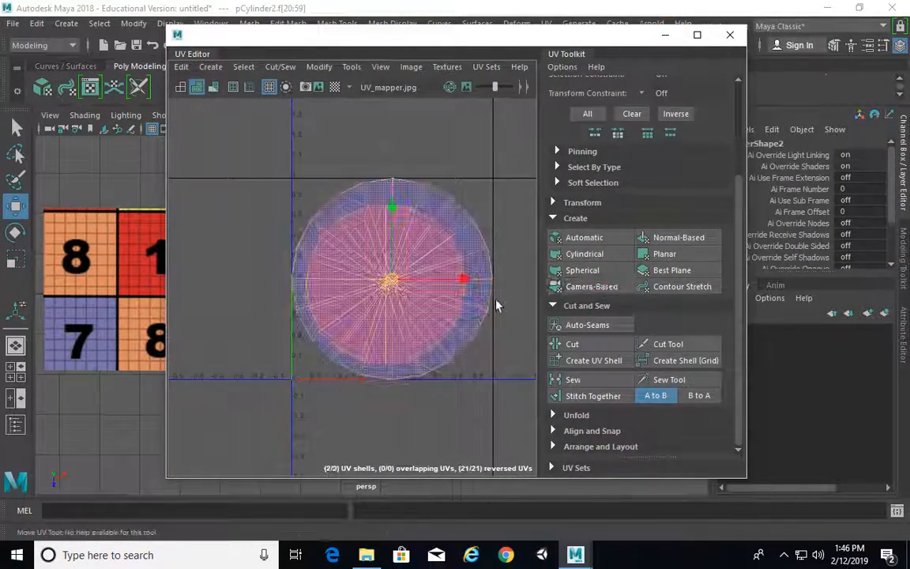
Step: Select the larger cap's whole UV shell and move it out of the 0 to 1 tile, beside the smaller cap
alt+middle_drag(496, 306, 409, 244)
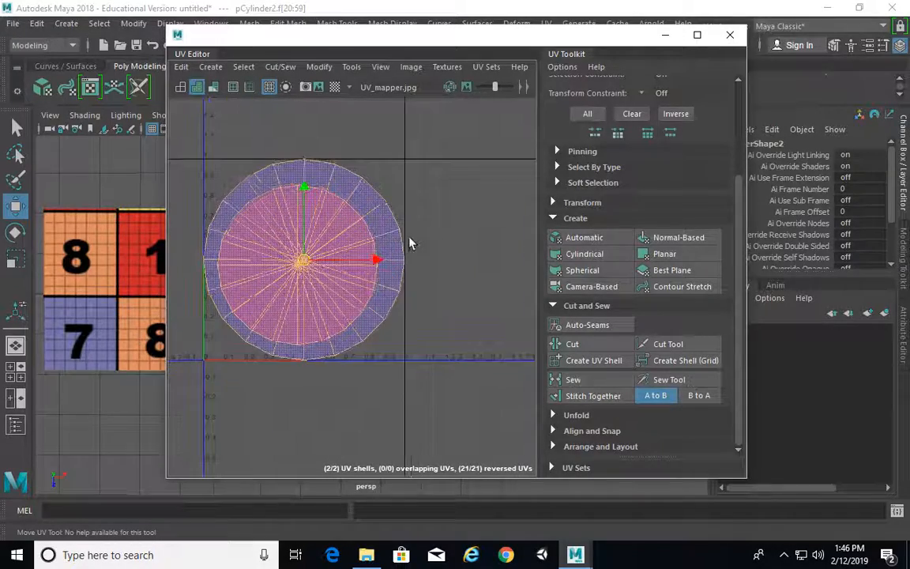
click(364, 211)
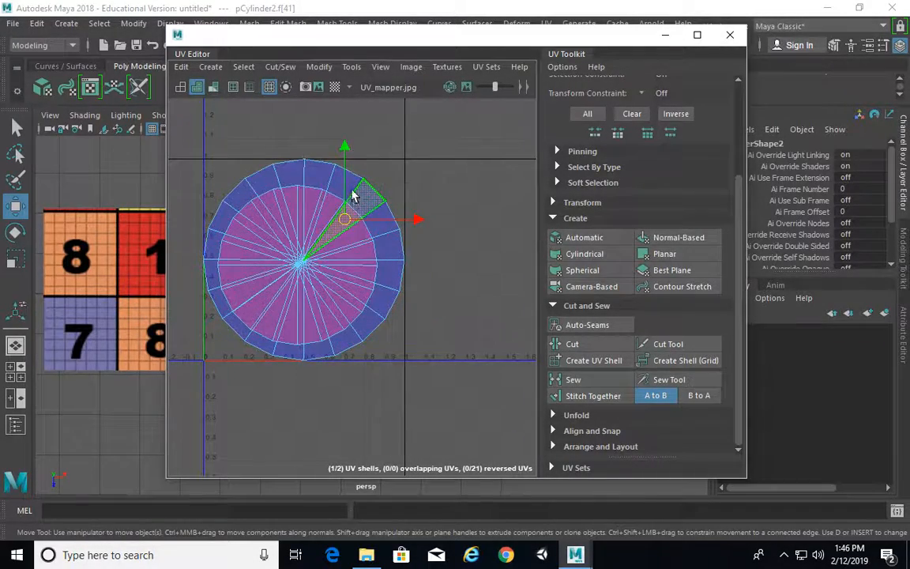
right_drag(351, 192, 309, 173)
click(338, 192)
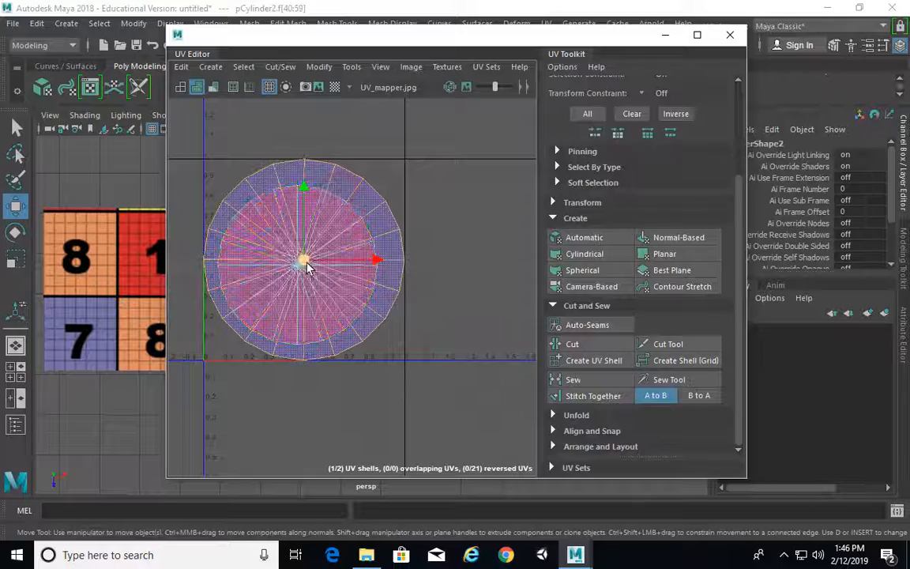
drag(305, 261, 496, 262)
alt+middle_drag(464, 276, 389, 258)
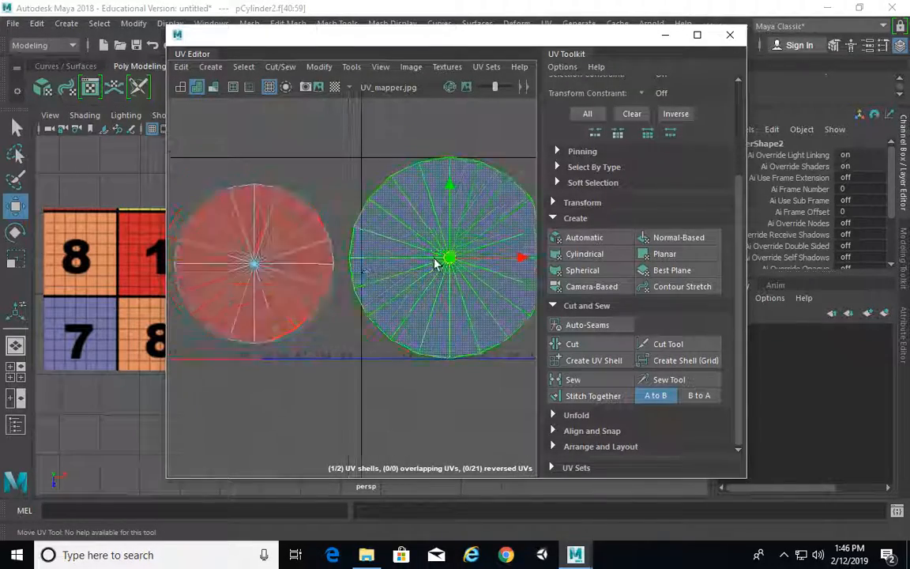
Step: Undo the last UV shell adjustment, switch to the four-view layout, and frame the duplicate cylinder in the top view
drag(547, 40, 816, 68)
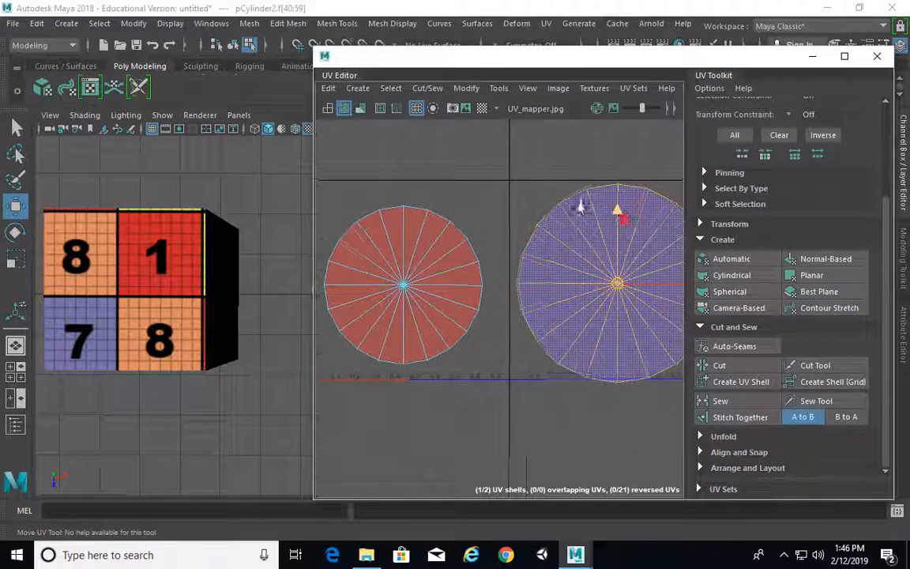
scroll(578, 202, down, 1)
alt+middle_drag(575, 207, 542, 208)
click(801, 62)
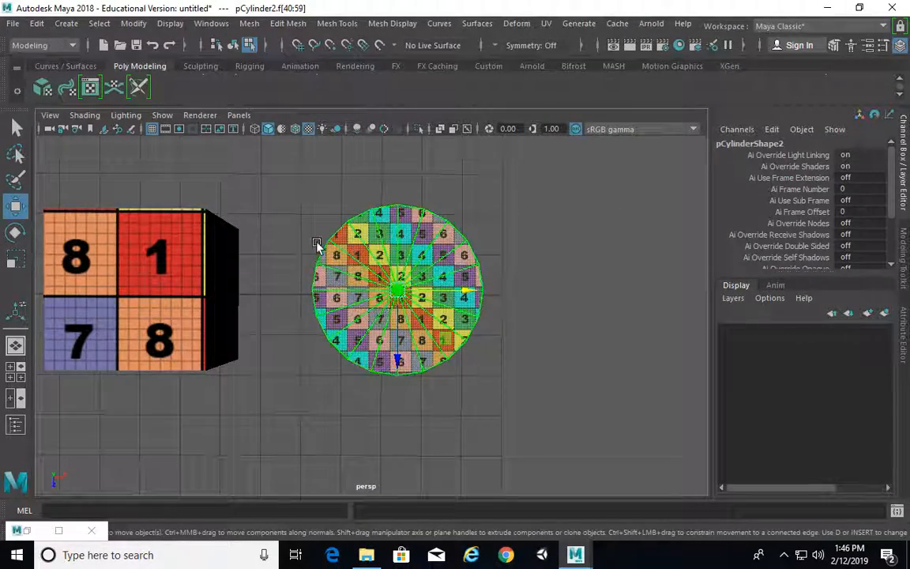
key(space)
key(ctrl+z)
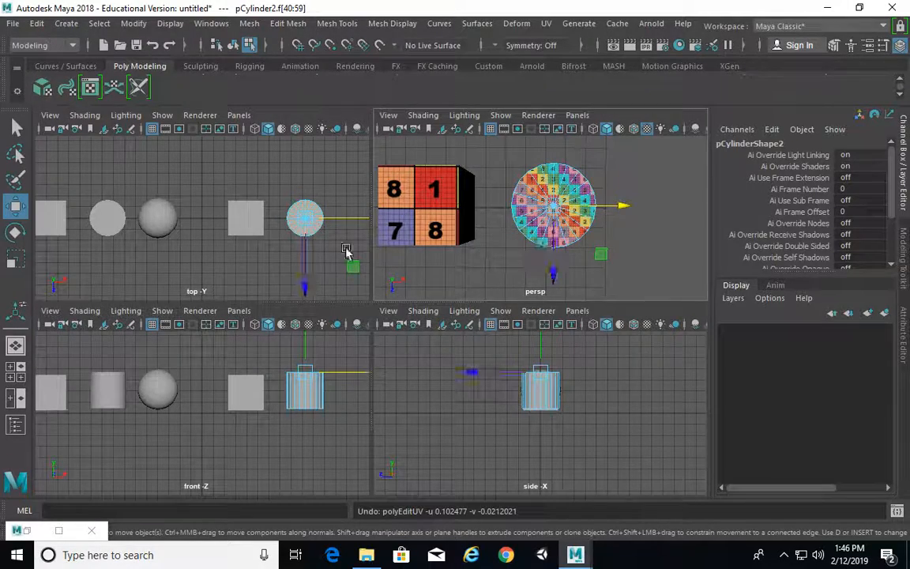
scroll(155, 239, up, 3)
alt+middle_drag(267, 240, 106, 215)
alt+middle_drag(211, 165, 196, 191)
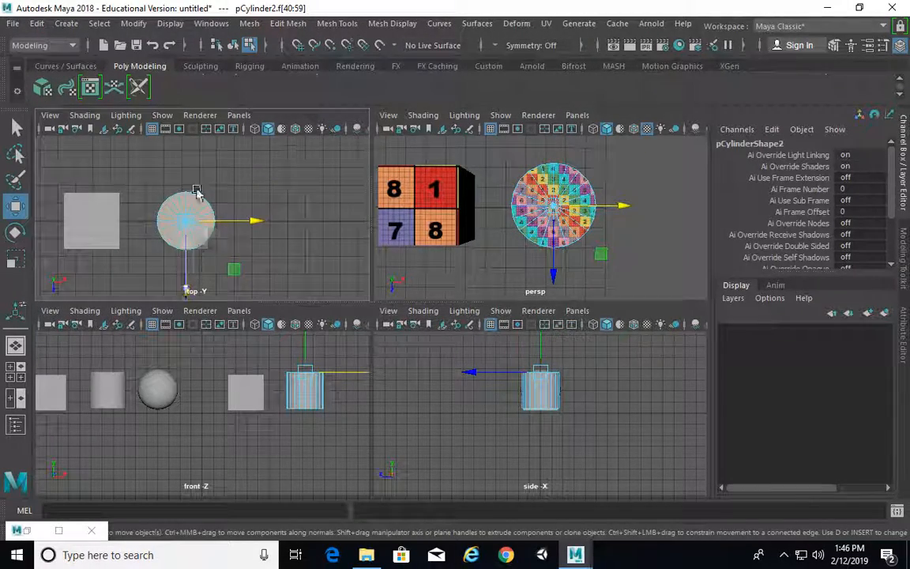
alt+right_drag(175, 247, 338, 260)
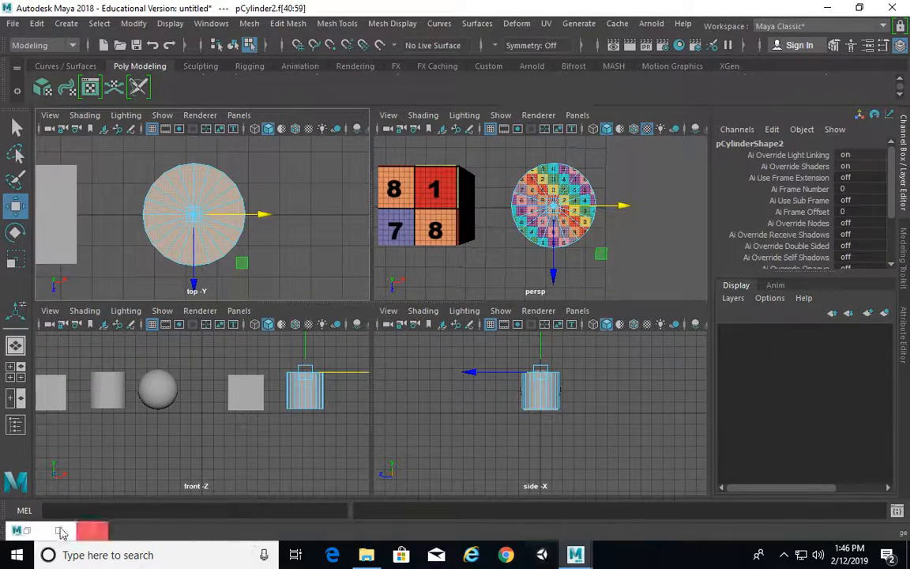
Step: Enlarge the orthographic top view and reapply Camera-Based mapping to the selected cap faces
click(35, 534)
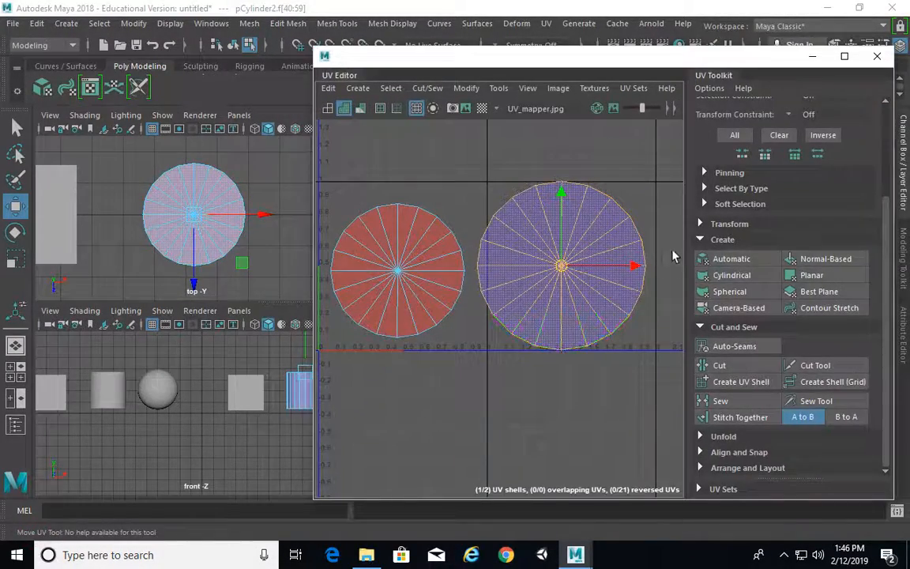
click(264, 214)
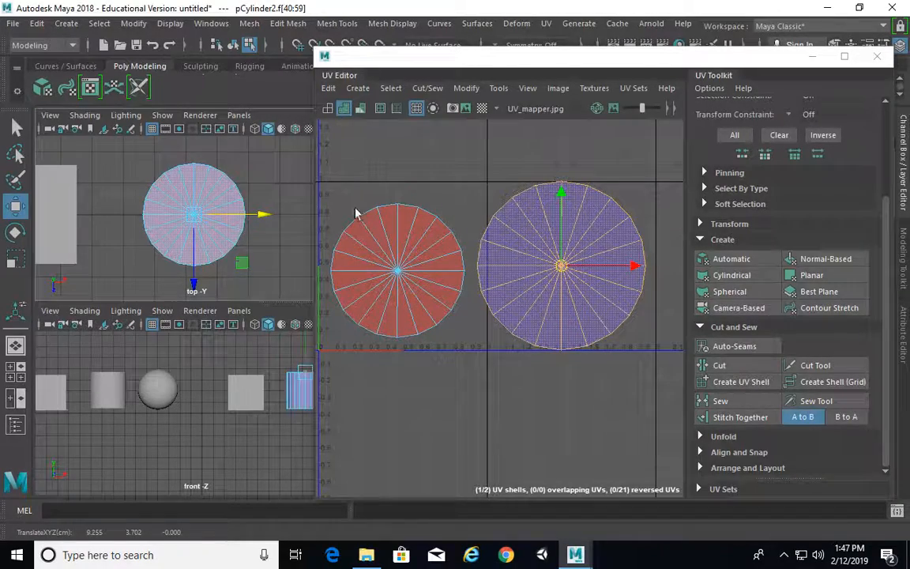
click(721, 309)
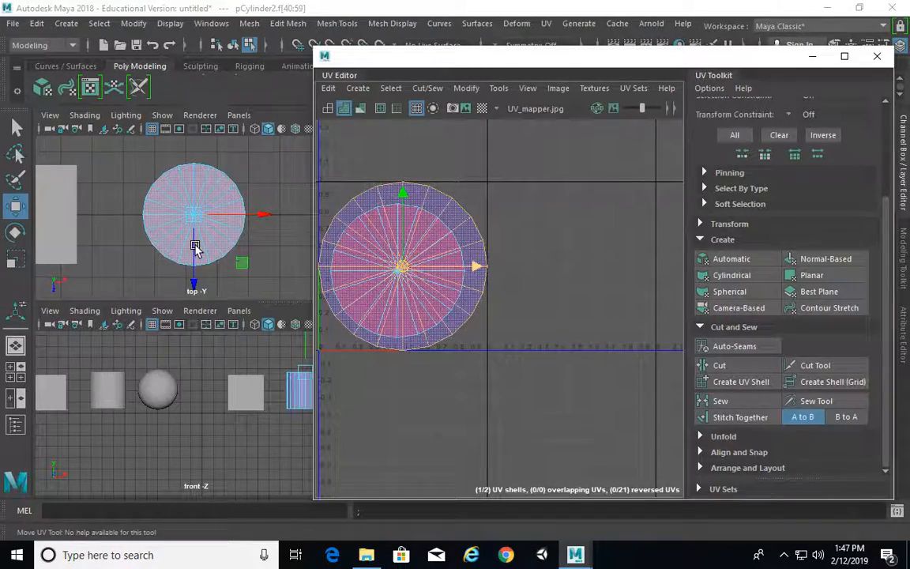
click(187, 244)
key(space)
alt+middle_drag(226, 301, 136, 286)
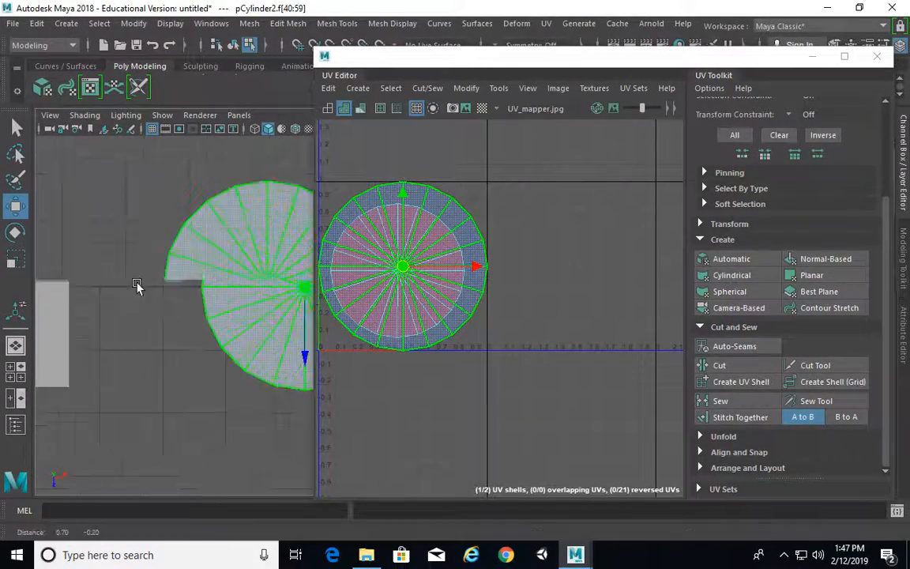
click(731, 309)
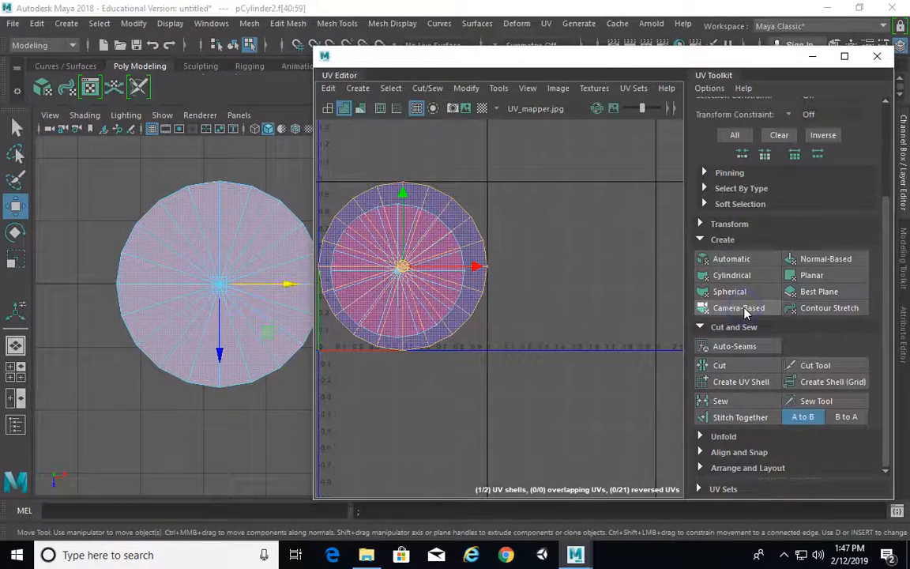
shift+click(738, 309)
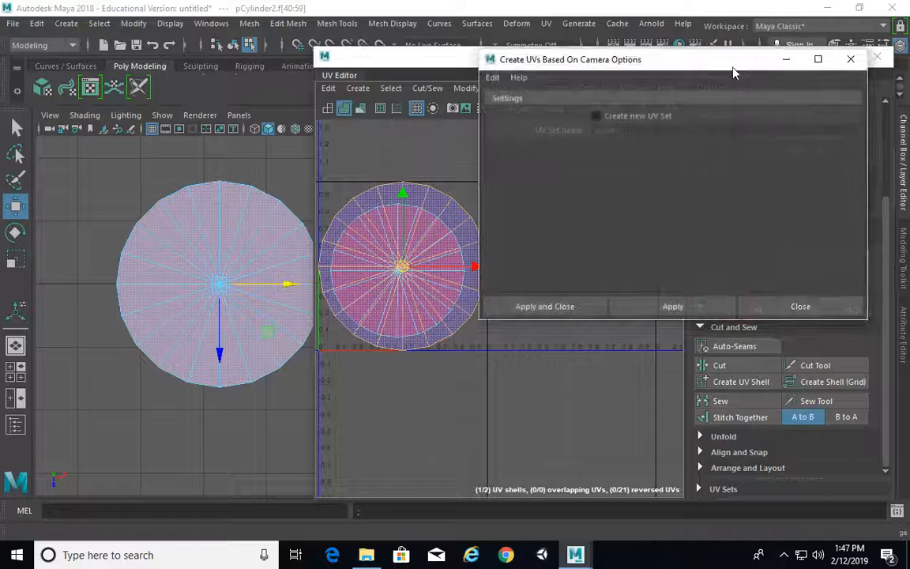
drag(698, 65, 547, 93)
click(699, 88)
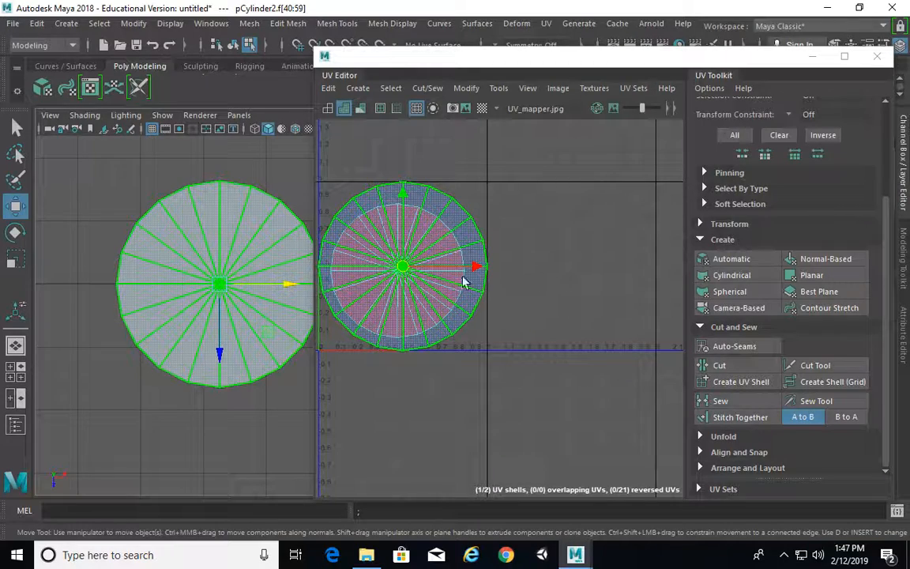
Step: Apply Camera-Based mapping to the selected cap from its options with Create new UV Set off, and close the options
drag(639, 50, 646, 108)
alt+middle_drag(482, 290, 538, 312)
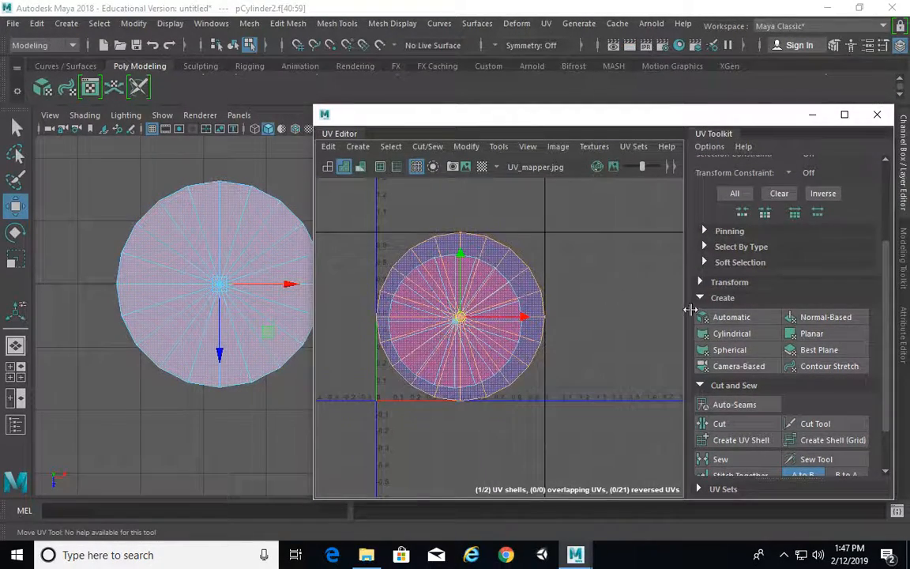
click(544, 23)
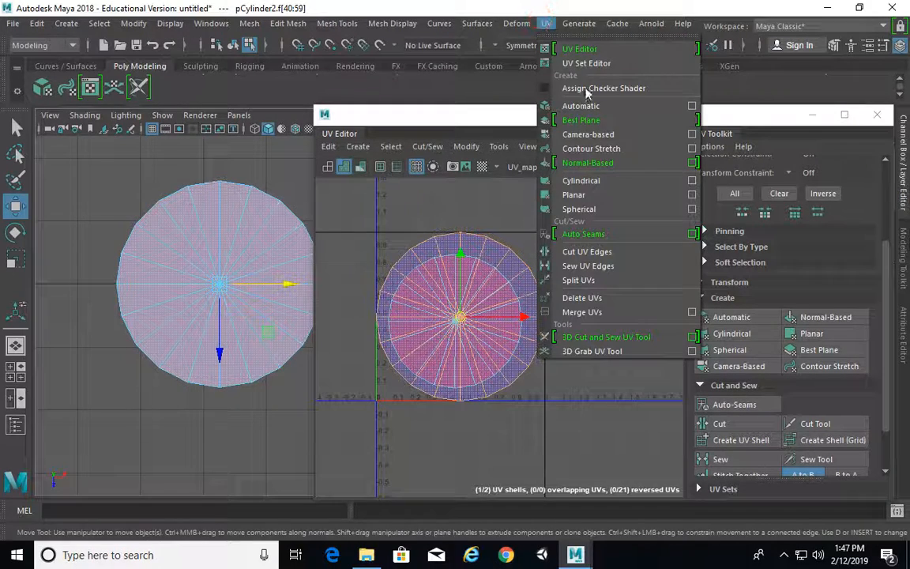
click(692, 135)
click(524, 335)
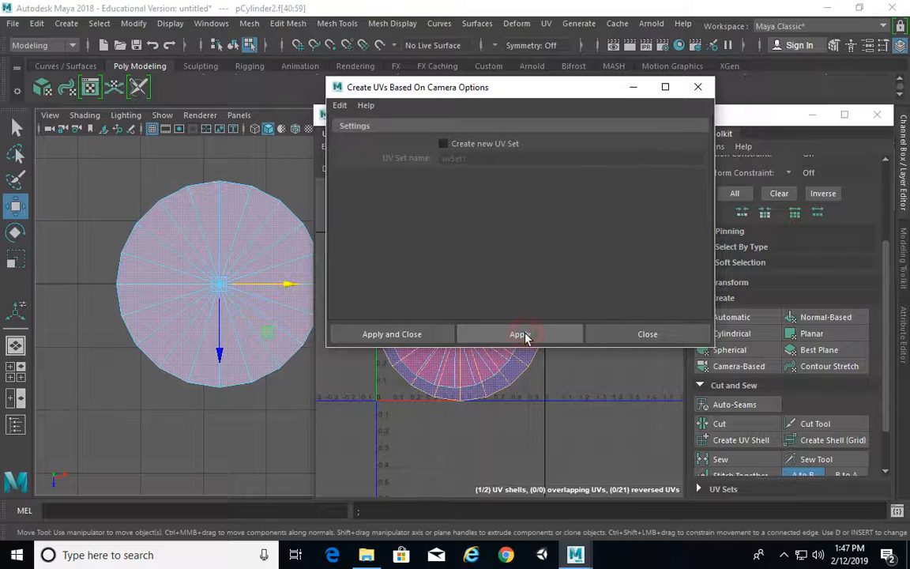
click(695, 93)
Step: Select the larger cap's whole UV shell and move it to the right of the smaller cap's shell
alt+middle_drag(291, 245, 235, 247)
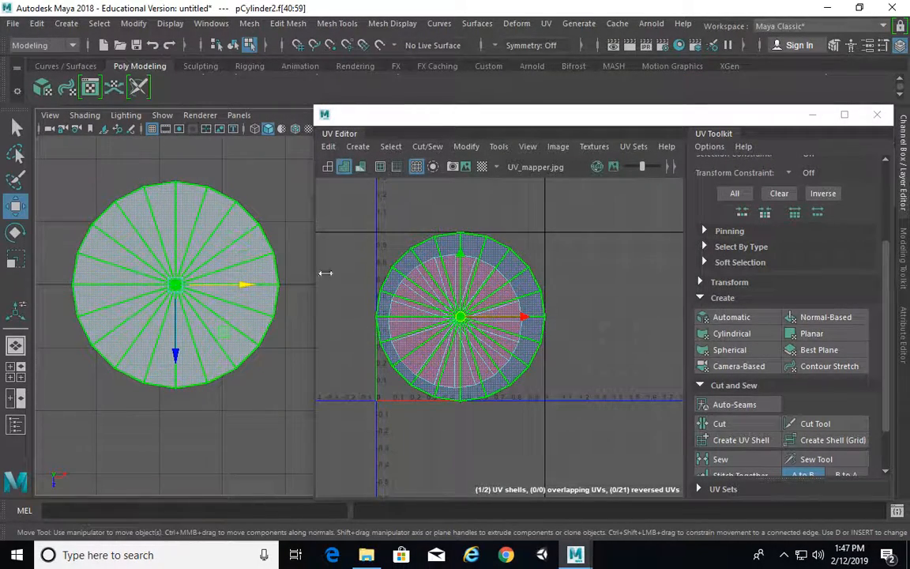
click(468, 255)
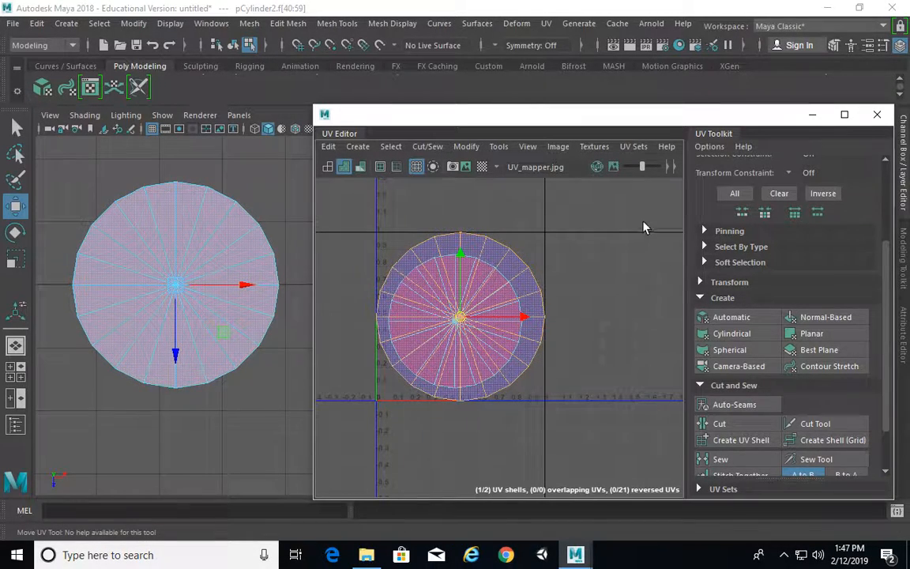
alt+middle_drag(496, 255, 486, 231)
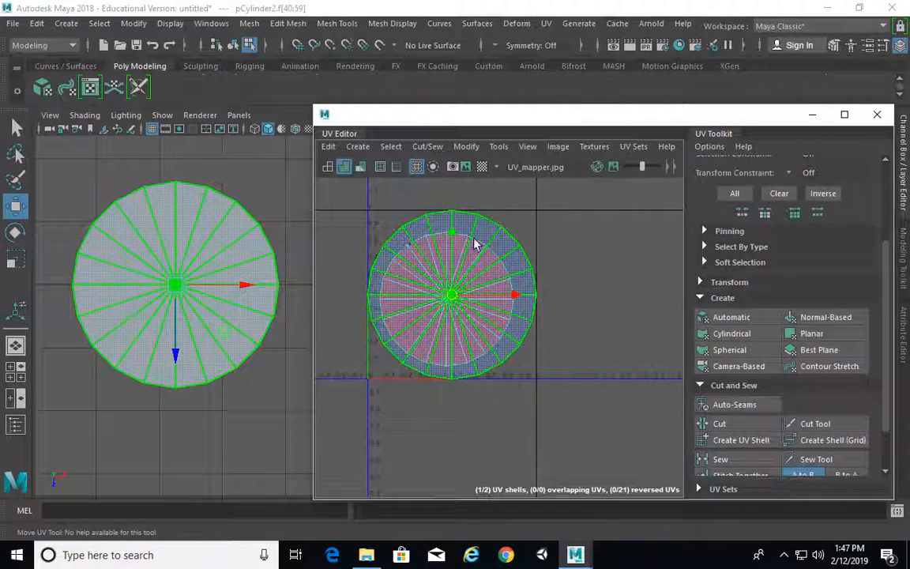
click(421, 247)
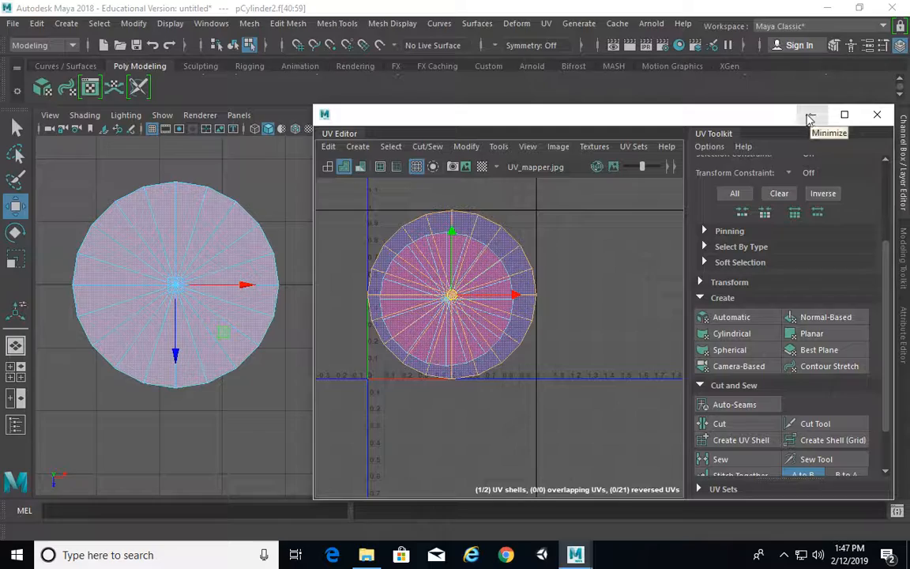
right_drag(505, 225, 434, 215)
scroll(464, 294, down, 1)
drag(498, 296, 616, 294)
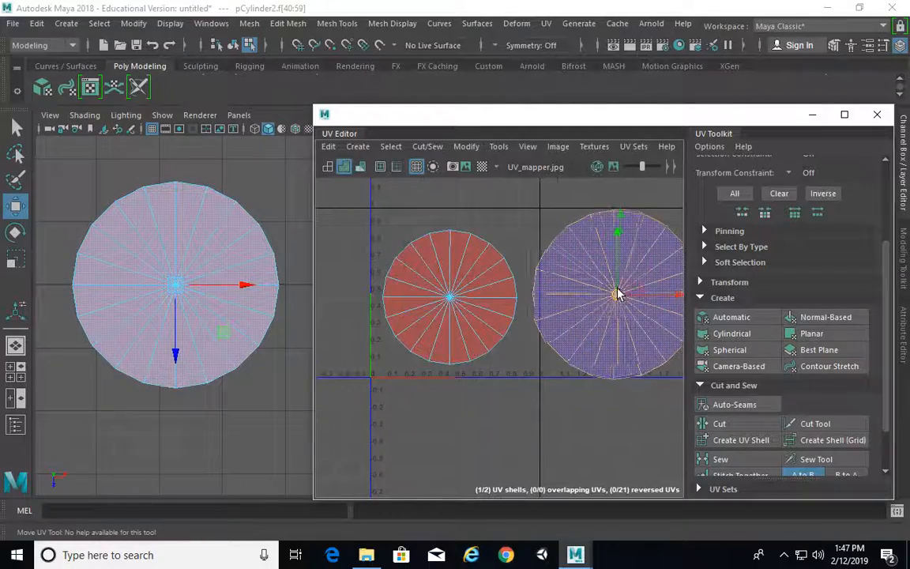
Step: Minimize the UV Editor, return to the perspective view, inspect the checker texture on the duplicate cylinder's caps, and restore the editor
scroll(617, 294, down, 2)
click(810, 115)
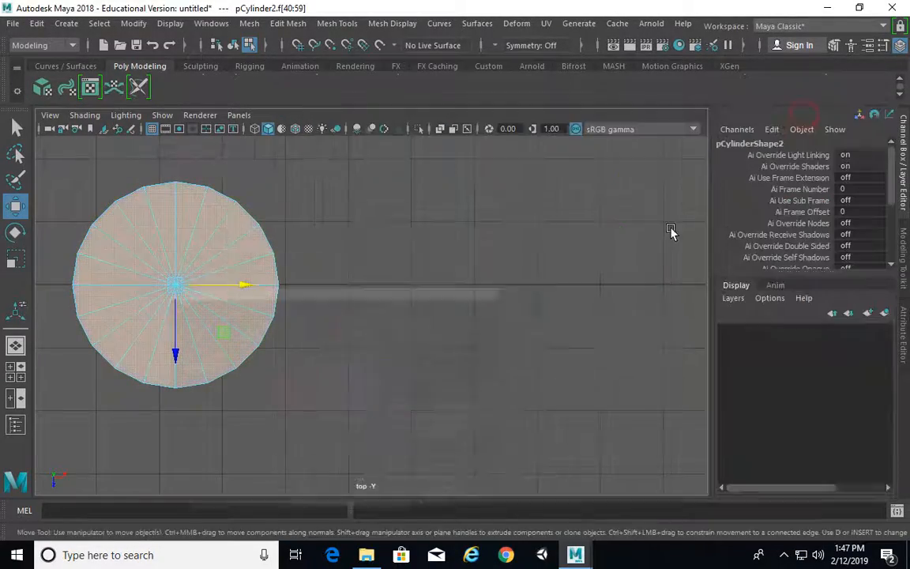
key(space)
key(space)
alt+drag(564, 285, 507, 451)
alt+right_drag(507, 451, 583, 371)
alt+middle_drag(529, 255, 484, 287)
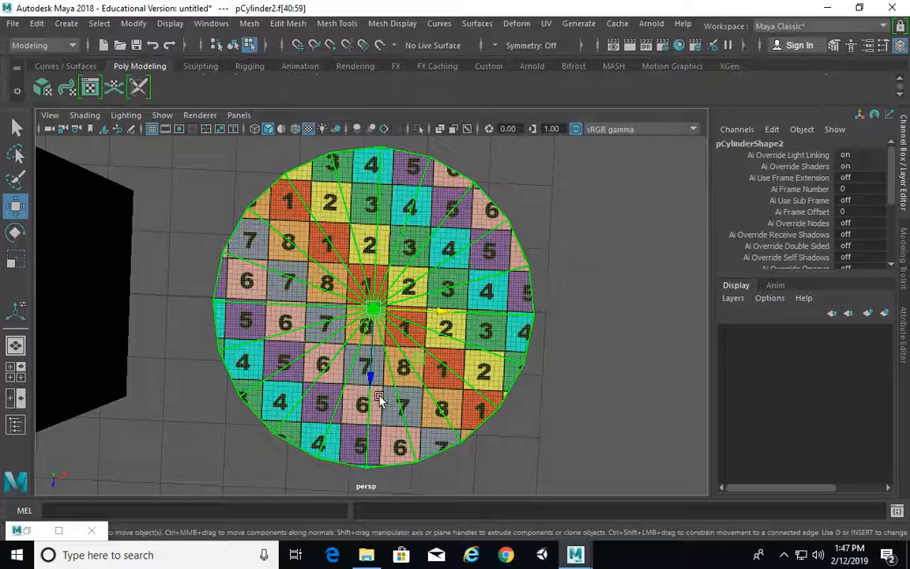
alt+drag(380, 399, 593, 219)
click(58, 530)
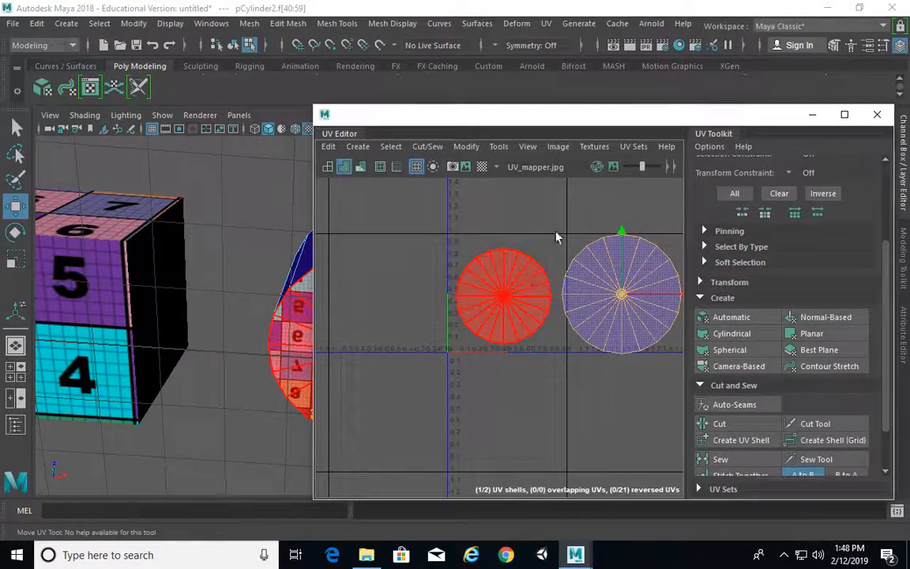
alt+middle_drag(549, 251, 523, 239)
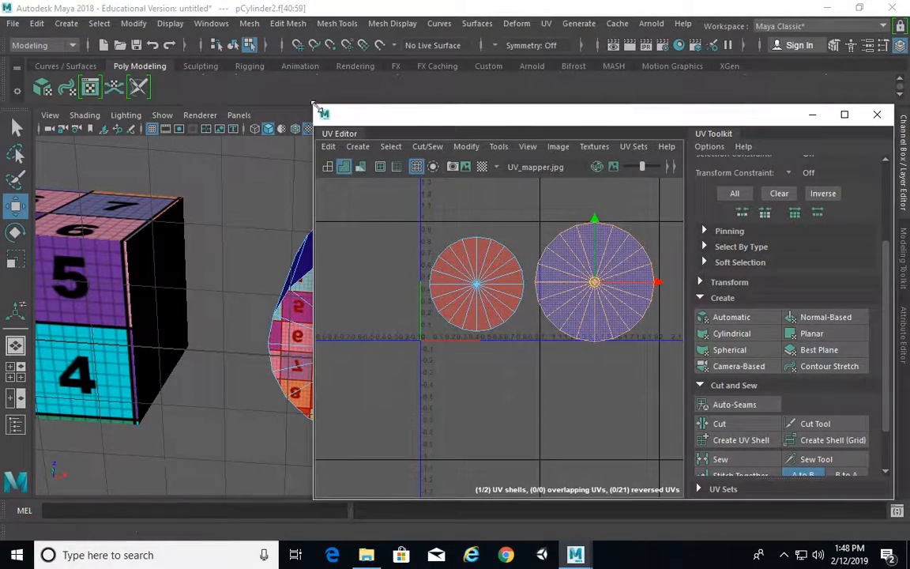
Step: Enlarge the UV Editor and compare the checker numbers on both cylinder caps with their UV shells
drag(314, 106, 268, 73)
scroll(475, 307, up, 2)
alt+middle_drag(486, 307, 491, 328)
alt+drag(183, 289, 144, 415)
click(196, 205)
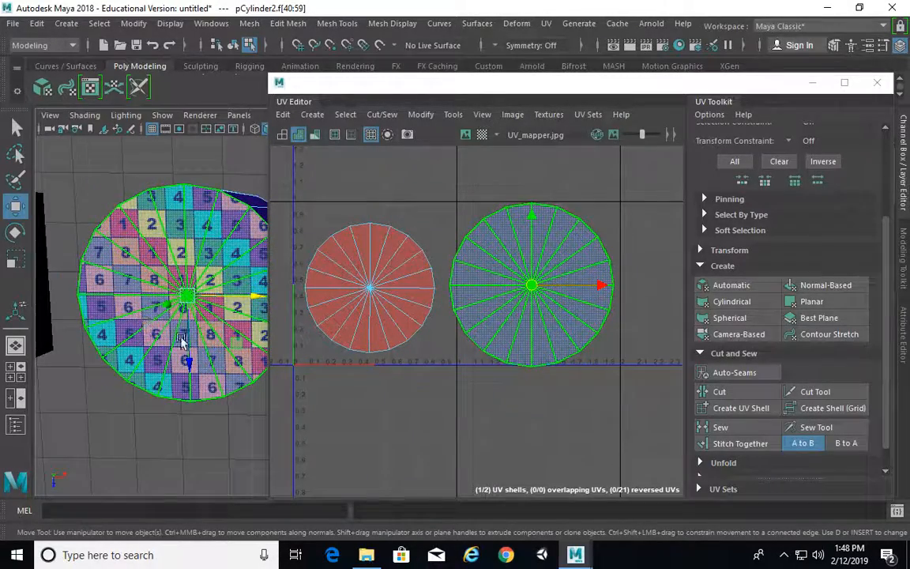
alt+drag(240, 359, 182, 399)
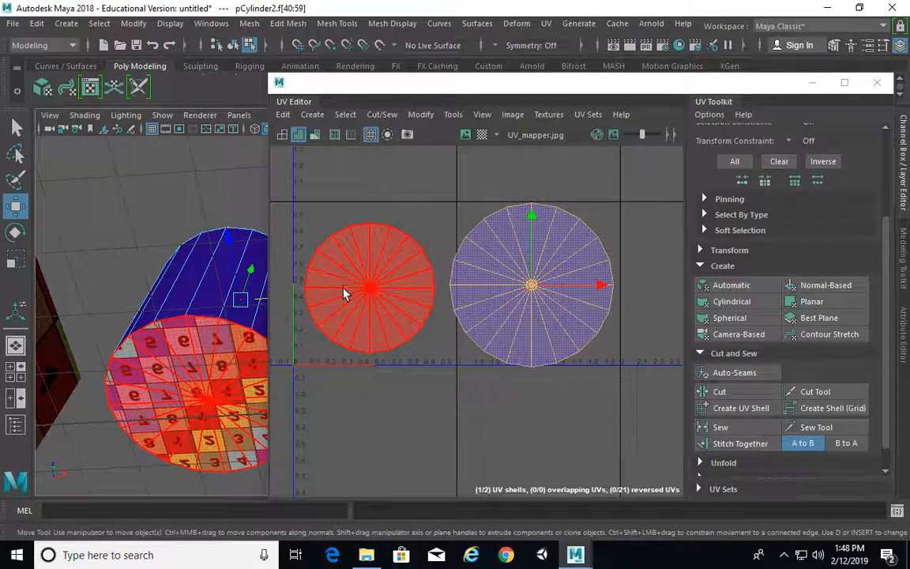
click(436, 194)
alt+middle_drag(435, 195, 509, 219)
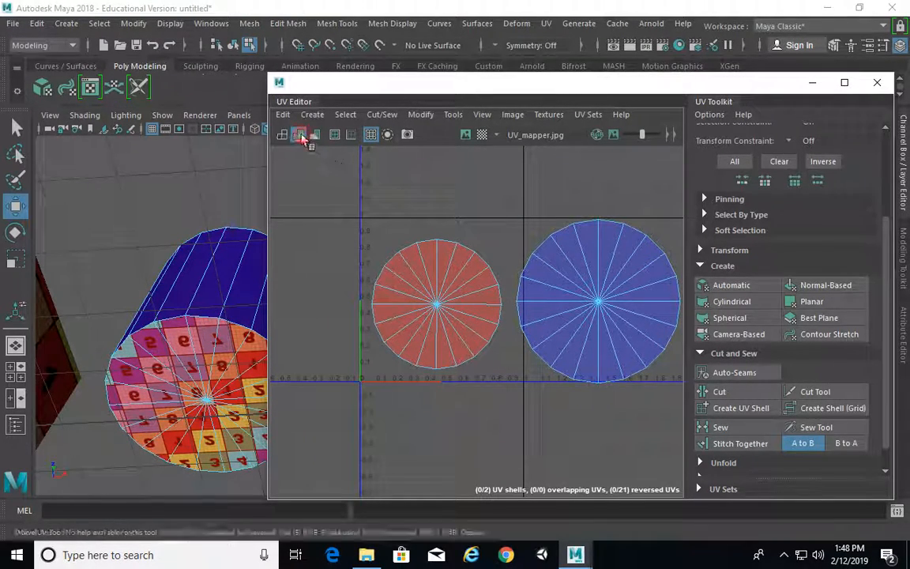
Step: Show the UV shells as wireframe and return to shaded display to compare the two caps' shell colors
click(299, 136)
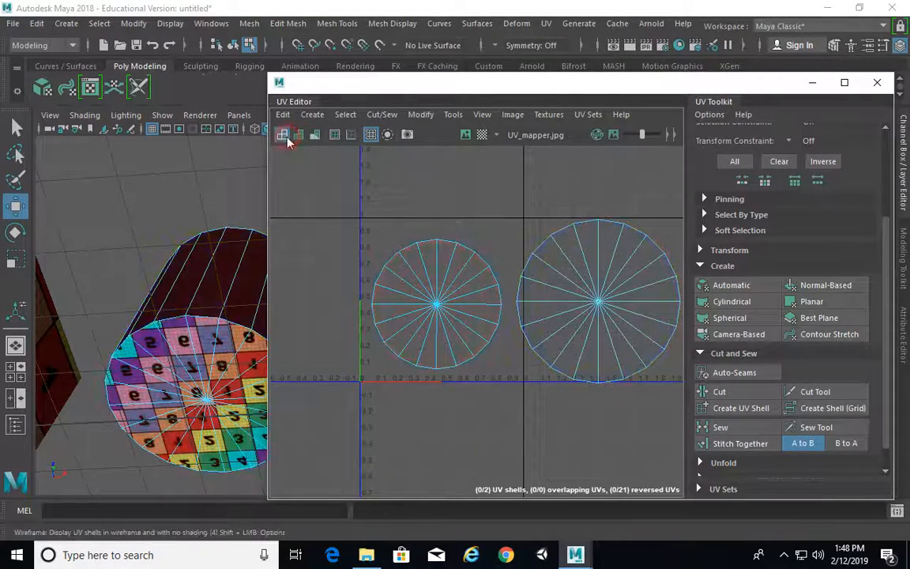
drag(390, 87, 337, 61)
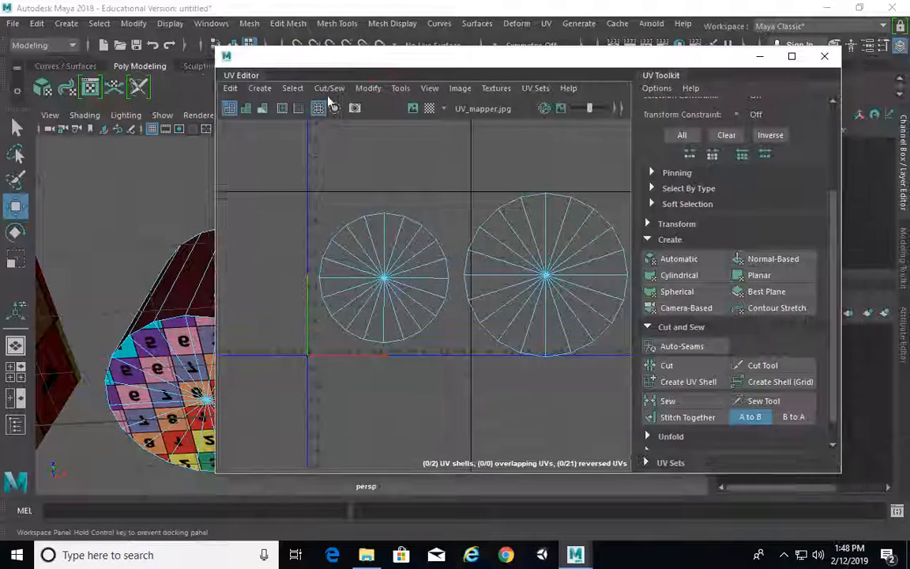
click(246, 108)
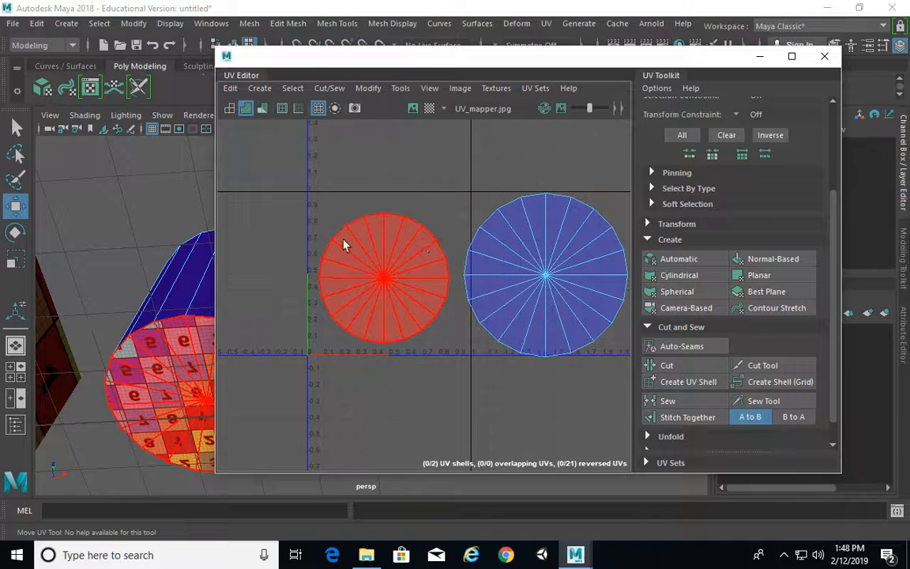
click(545, 252)
click(529, 167)
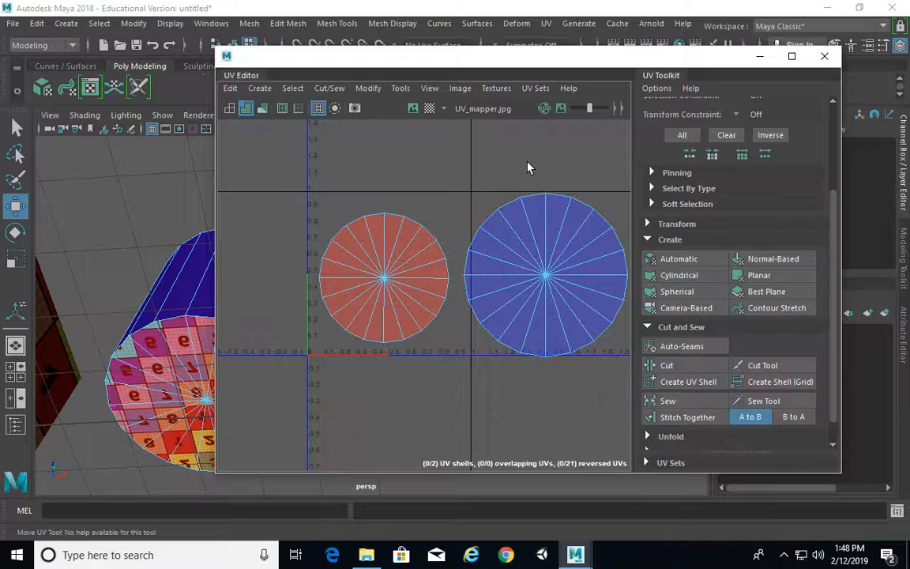
Step: Select the smaller cap's red UV shell in UV Shell mode and expand the Transform options of the UV Toolkit
click(396, 270)
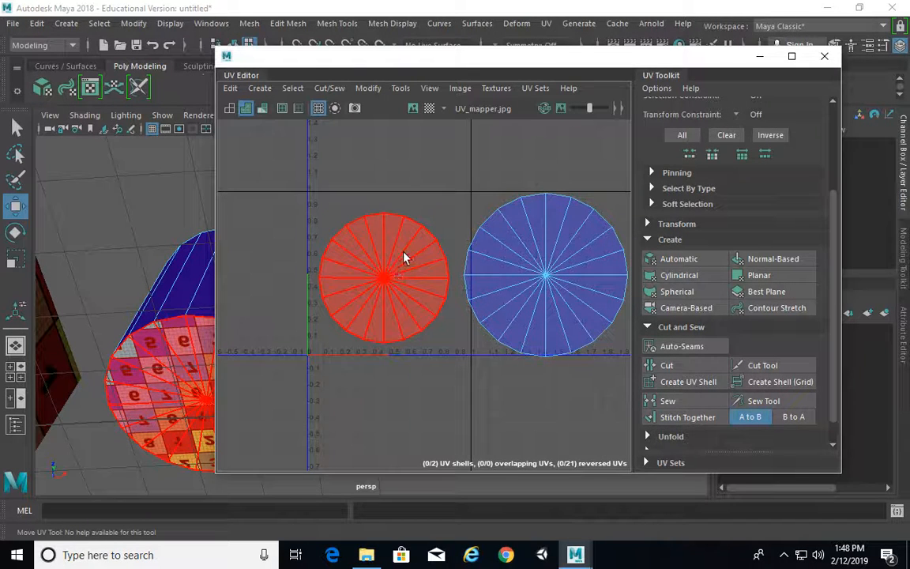
click(408, 248)
right_click(409, 237)
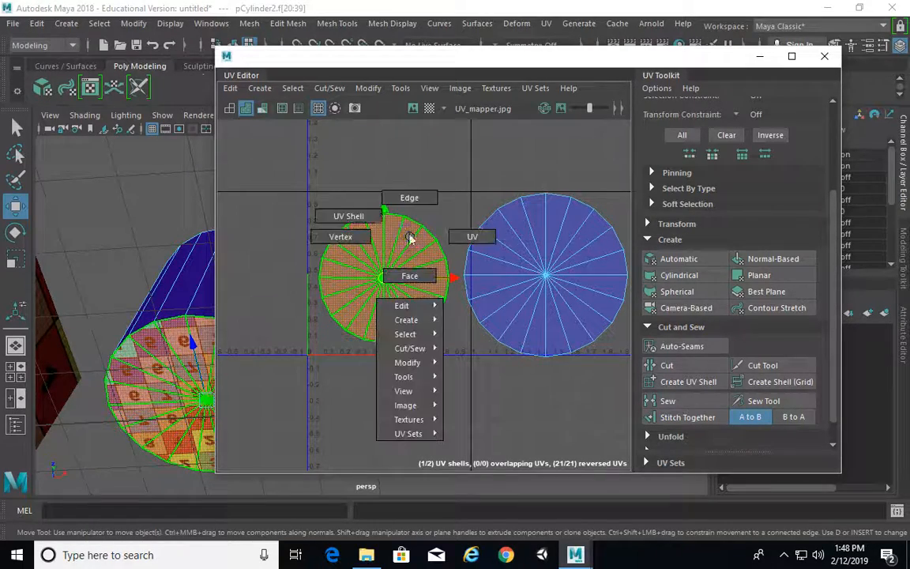
click(351, 217)
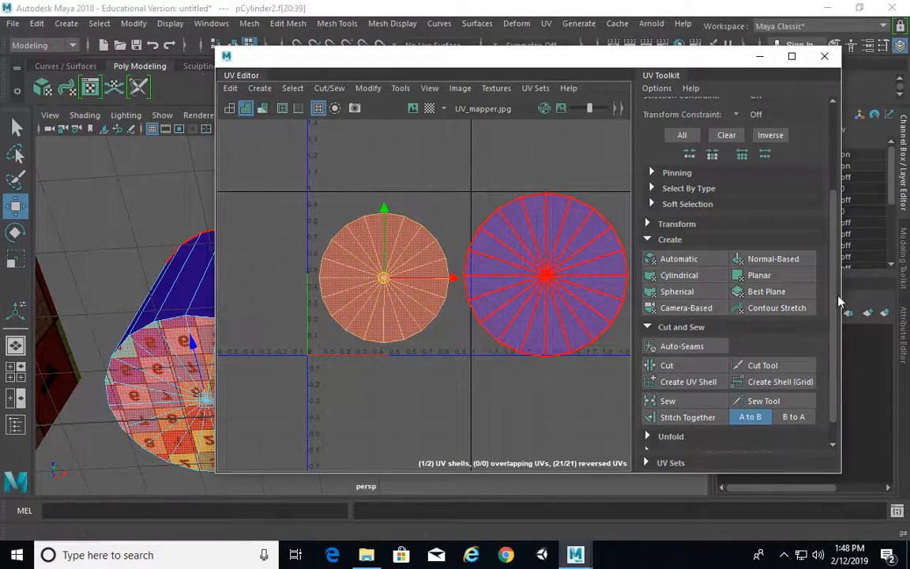
scroll(835, 352, down, 1)
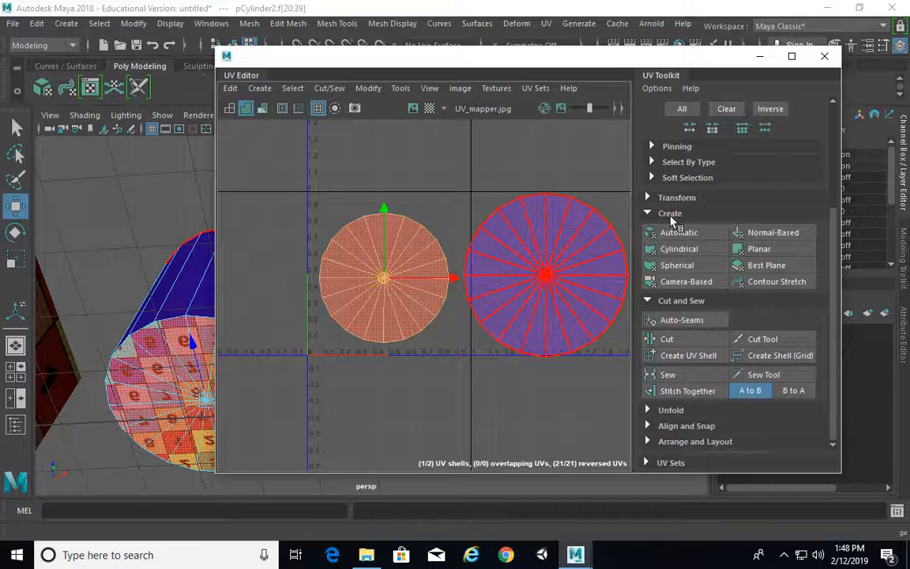
click(661, 203)
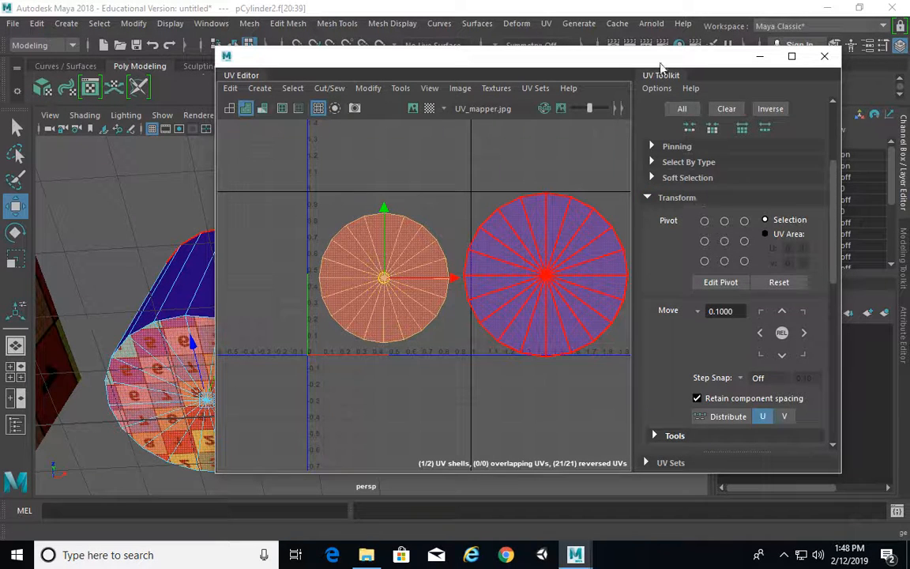
Step: Try rotating the smaller cap's shell clockwise in 90-degree steps and rotate it back counterclockwise
drag(835, 261, 836, 329)
click(784, 261)
click(784, 261)
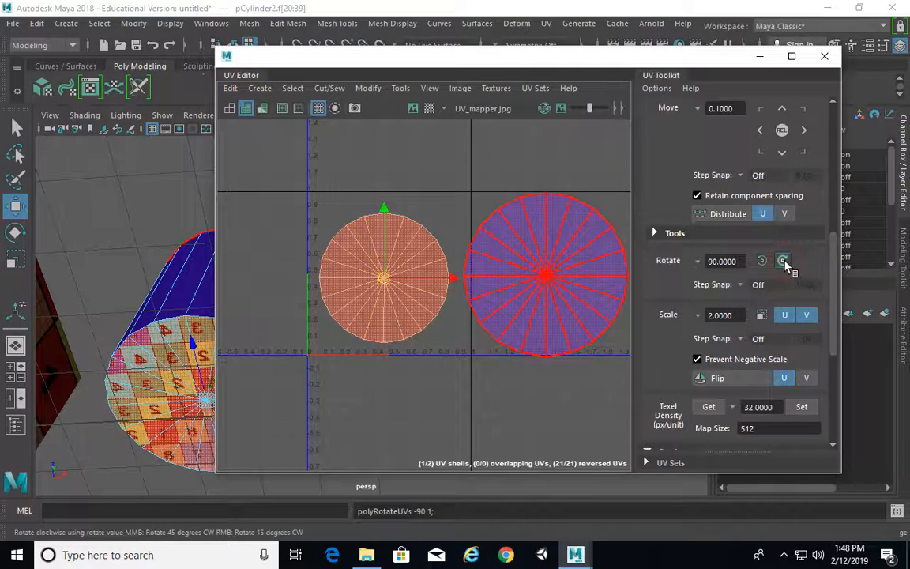
click(784, 262)
click(762, 261)
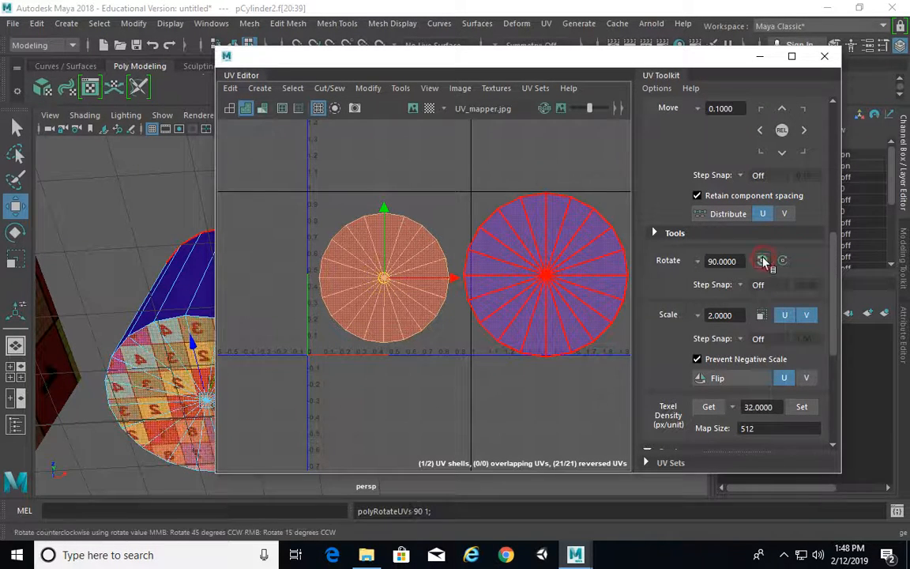
click(762, 260)
click(761, 261)
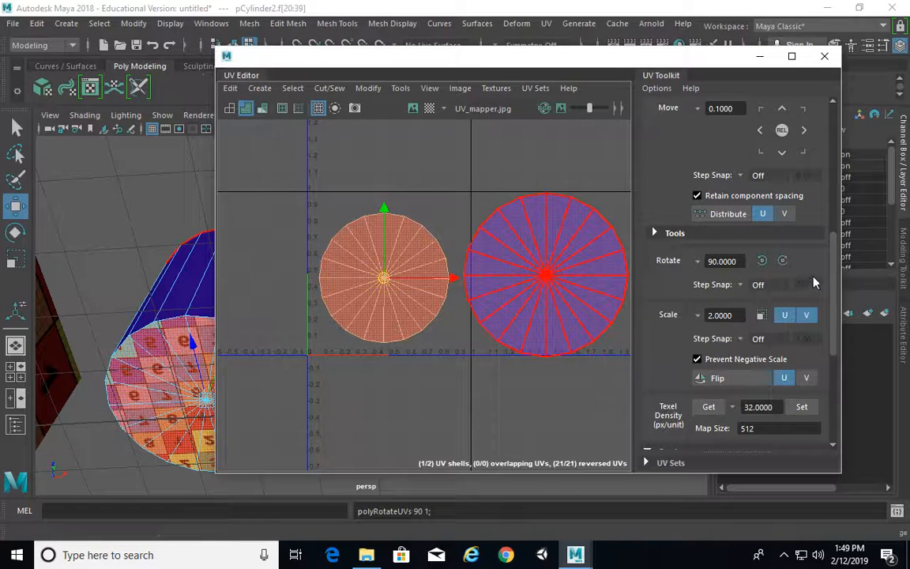
Step: Flip the smaller cap's UV shell in V and clear the selection
scroll(834, 256, down, 3)
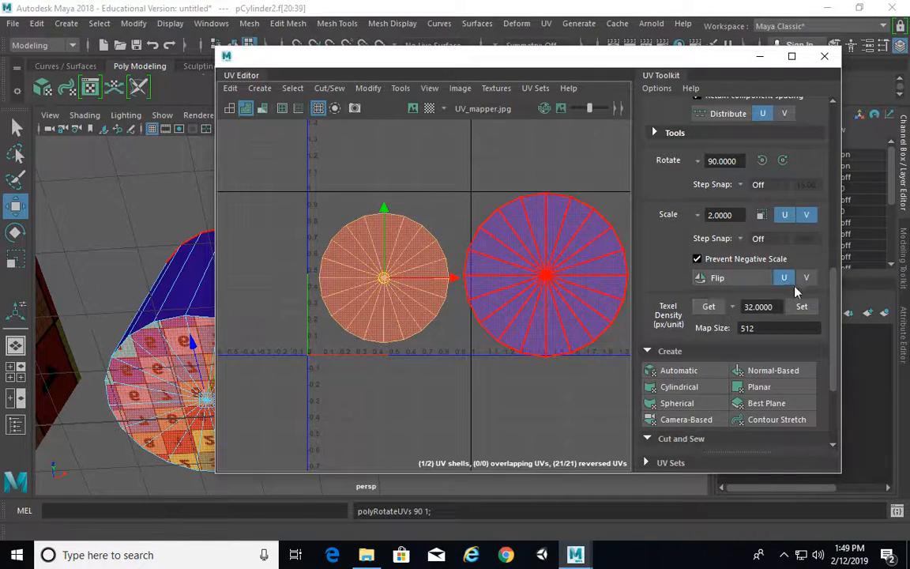
click(784, 278)
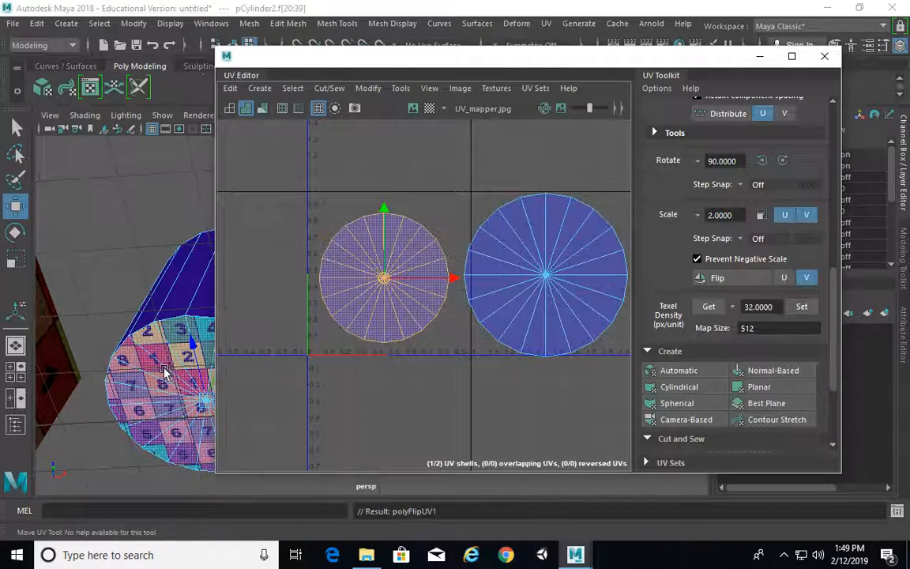
click(465, 180)
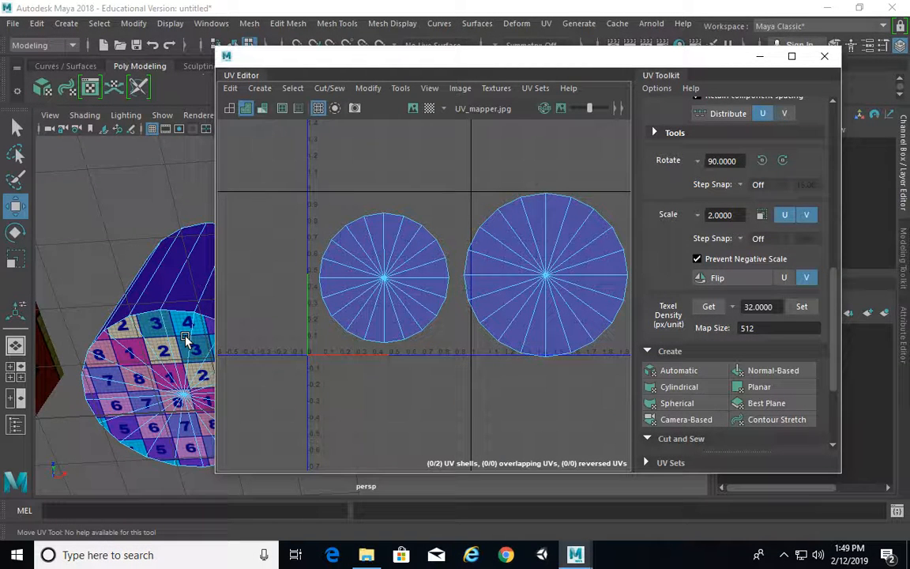
Step: Scale the smaller cap's UV shell up to the larger shell's size and stack it exactly over that shell
alt+right_drag(543, 274, 409, 224)
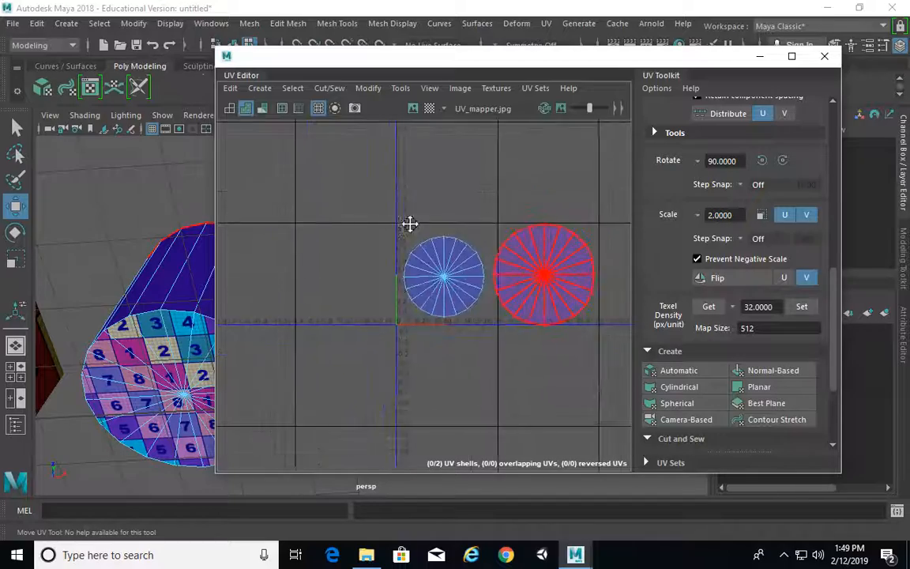
alt+middle_drag(491, 271, 412, 252)
alt+right_drag(317, 246, 395, 250)
alt+middle_drag(395, 251, 353, 238)
click(323, 237)
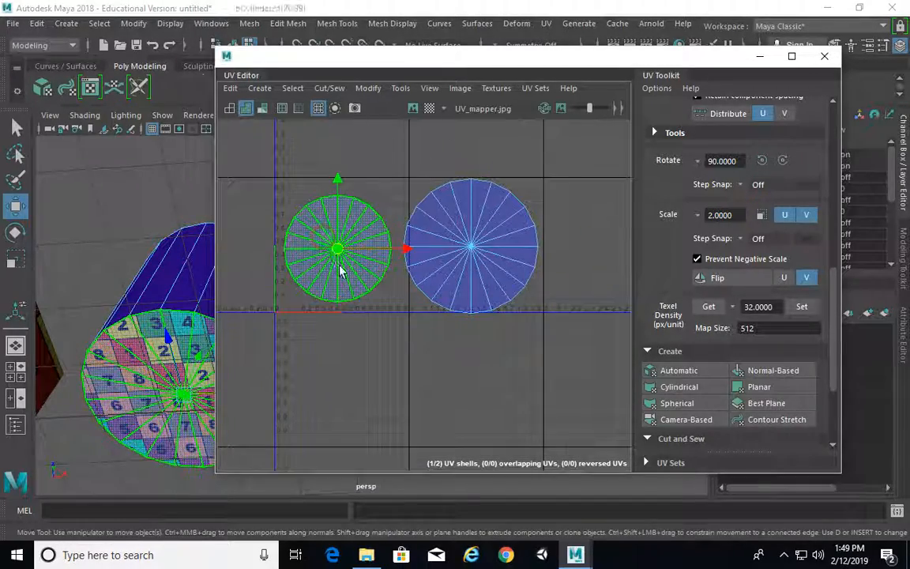
key(r)
drag(338, 254, 473, 241)
key(w)
key(r)
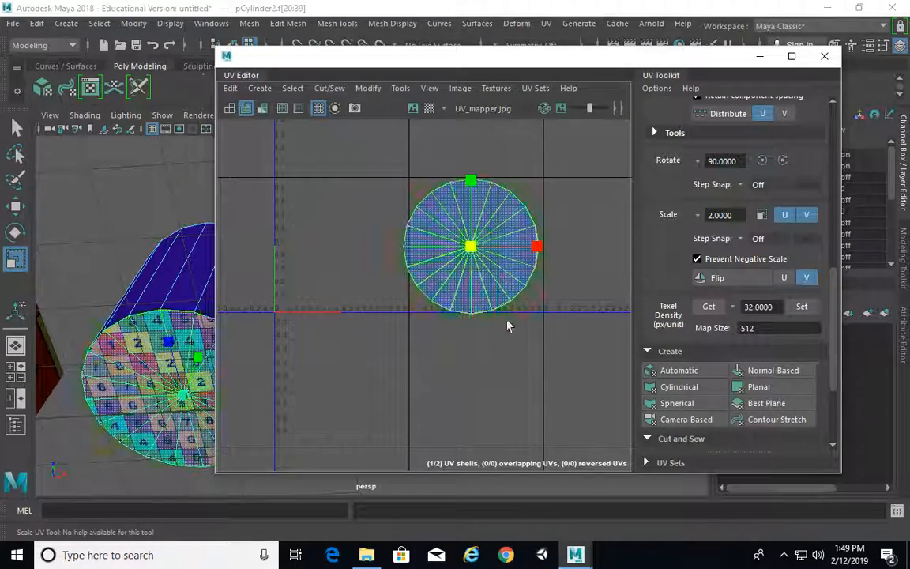
scroll(510, 320, down, 1)
key(w)
Step: Frame the other textured objects in the perspective view and narrow the UV Editor window to uncover them
scroll(502, 318, down, 3)
alt+middle_drag(447, 279, 414, 307)
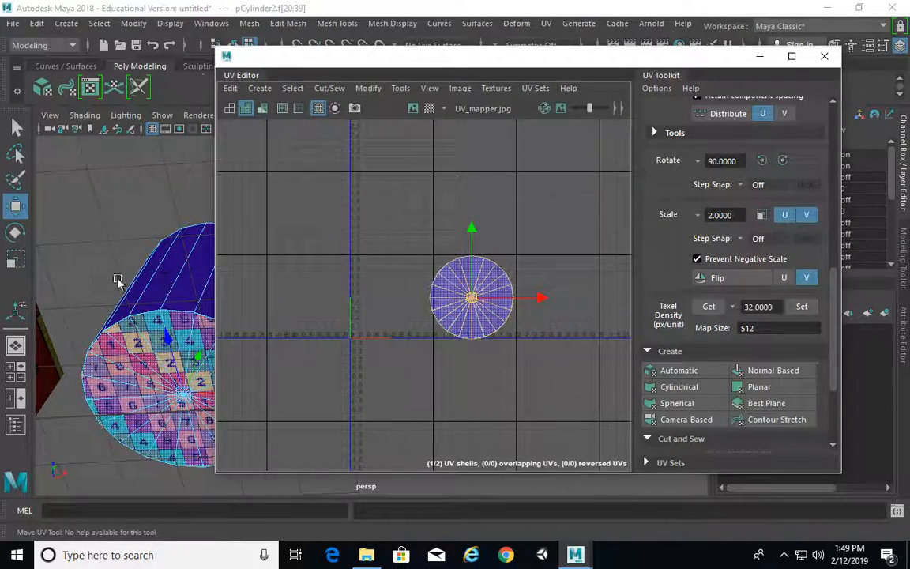
alt+drag(118, 280, 153, 335)
alt+right_drag(153, 335, 7, 272)
alt+right_drag(136, 309, 69, 305)
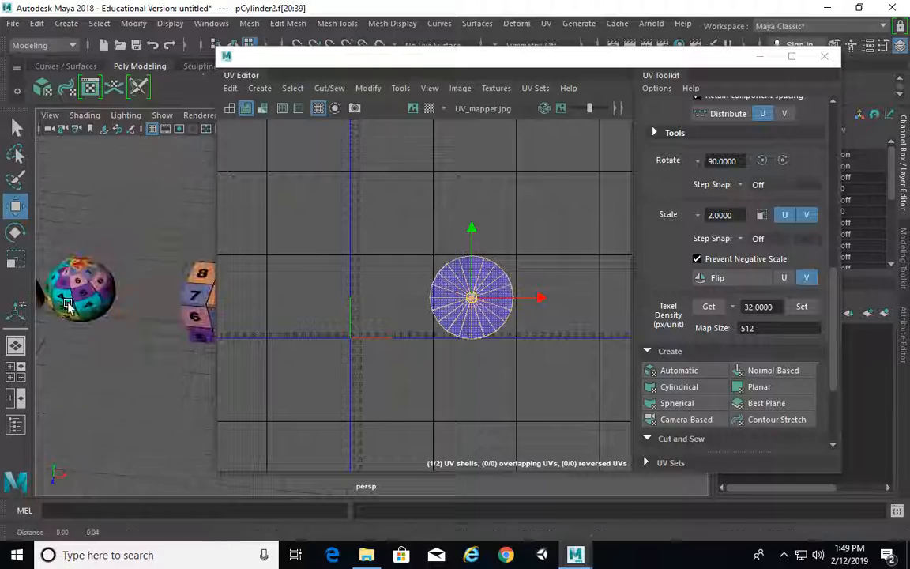
alt+middle_drag(69, 305, 139, 315)
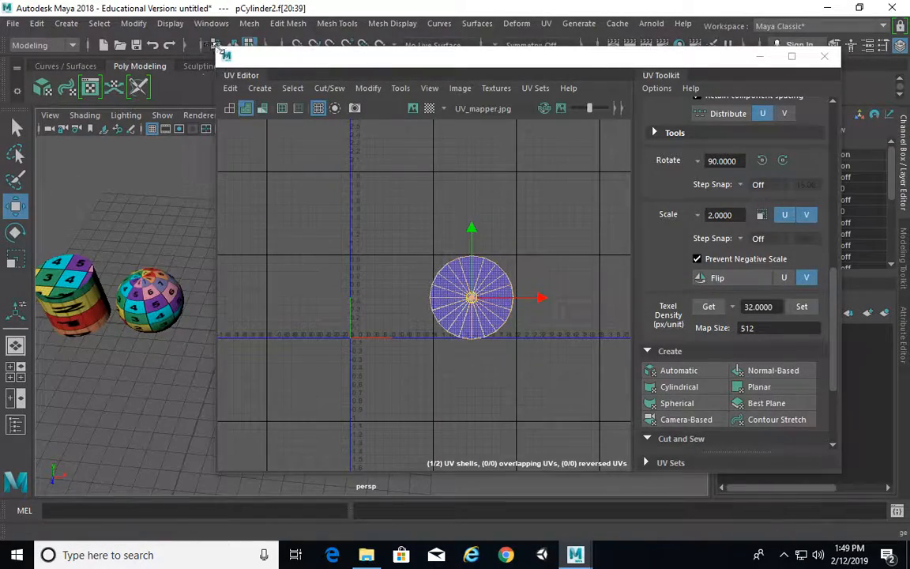
drag(222, 51, 539, 51)
alt+middle_drag(200, 305, 242, 290)
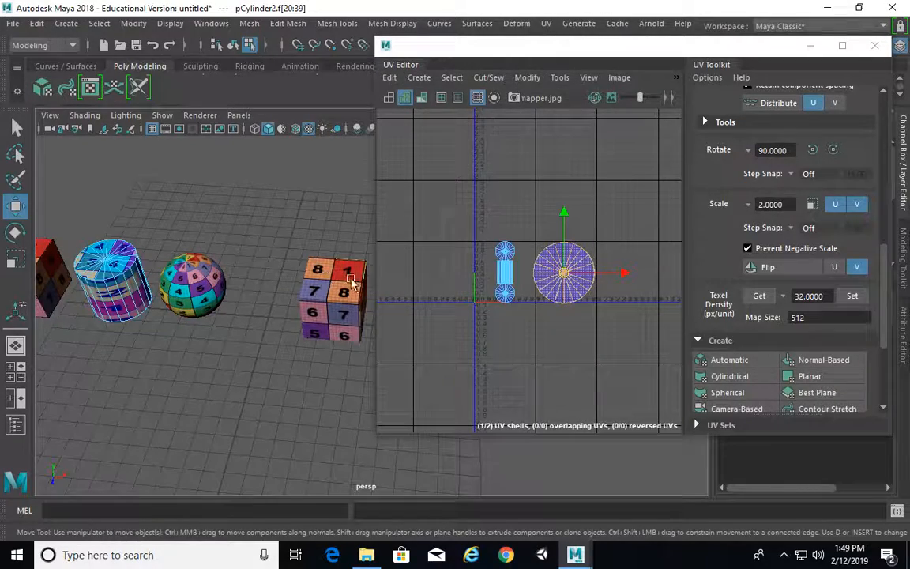
Step: Select the original cylinder's upper cap UV shell and compare its size and texture with the duplicate cylinder's caps
alt+right_drag(451, 266, 510, 262)
click(555, 251)
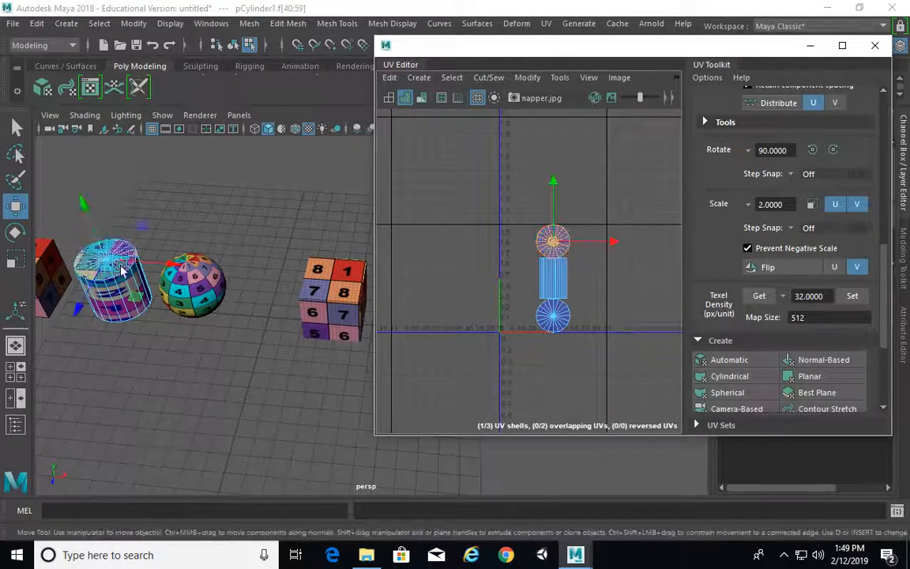
alt+middle_drag(289, 308, 106, 316)
alt+drag(107, 316, 194, 290)
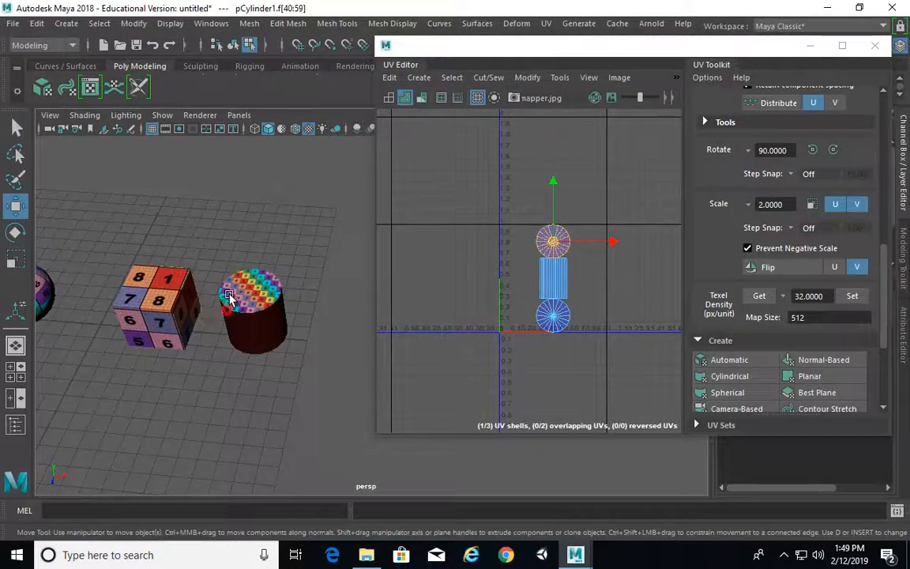
click(259, 288)
alt+middle_drag(640, 301, 523, 267)
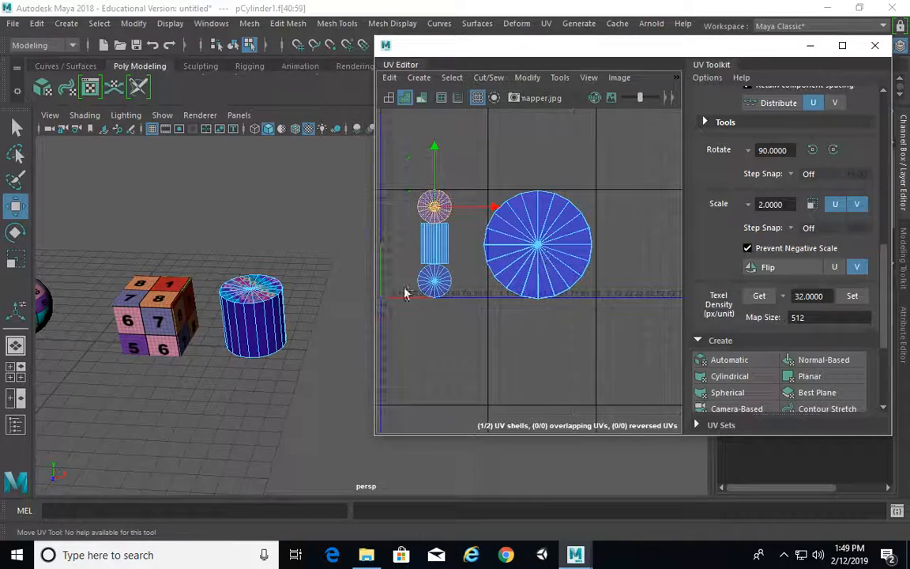
Step: Select only the duplicate cylinder in object mode and pick one of its stacked cap shells in UV Shell mode
click(259, 313)
right_drag(259, 313, 273, 277)
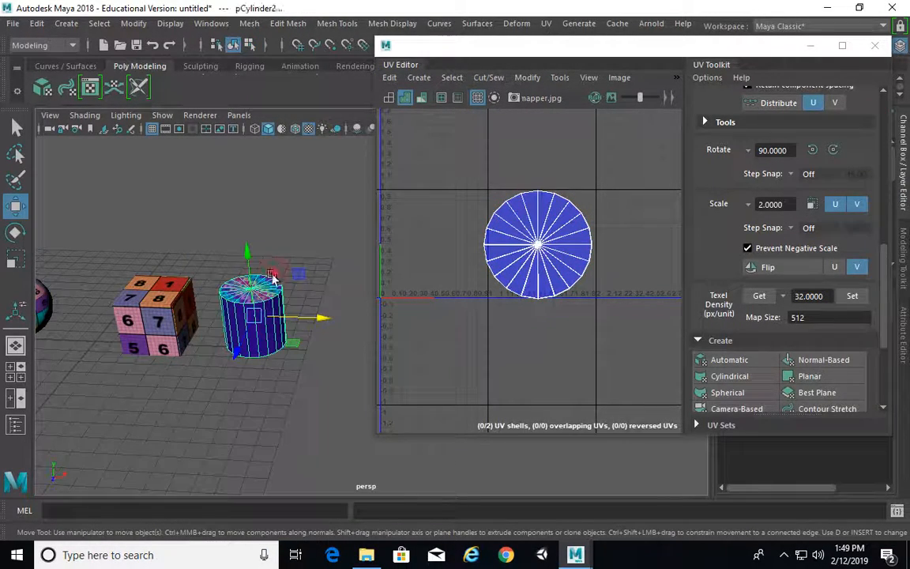
alt+middle_drag(519, 258, 478, 257)
right_drag(514, 239, 513, 238)
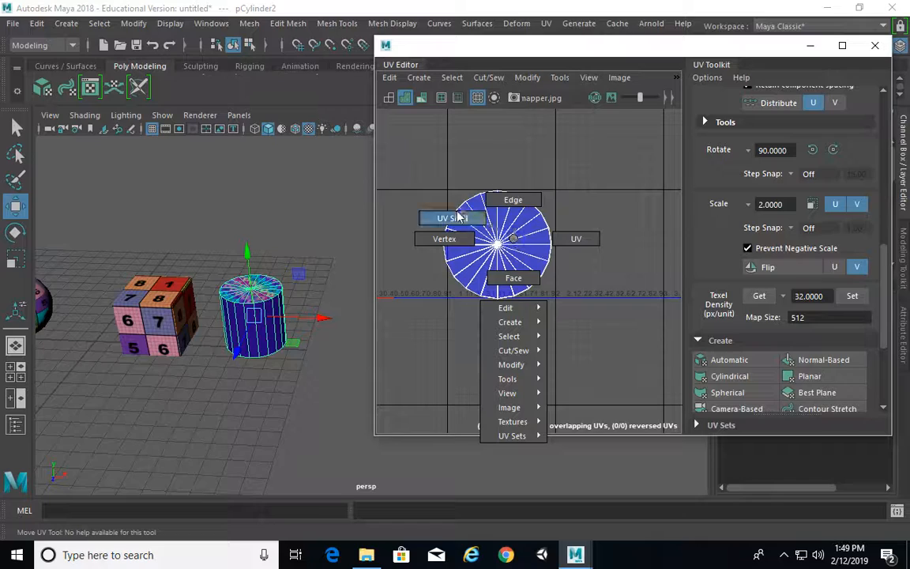
right_drag(457, 225, 454, 220)
click(506, 250)
scroll(506, 251, down, 1)
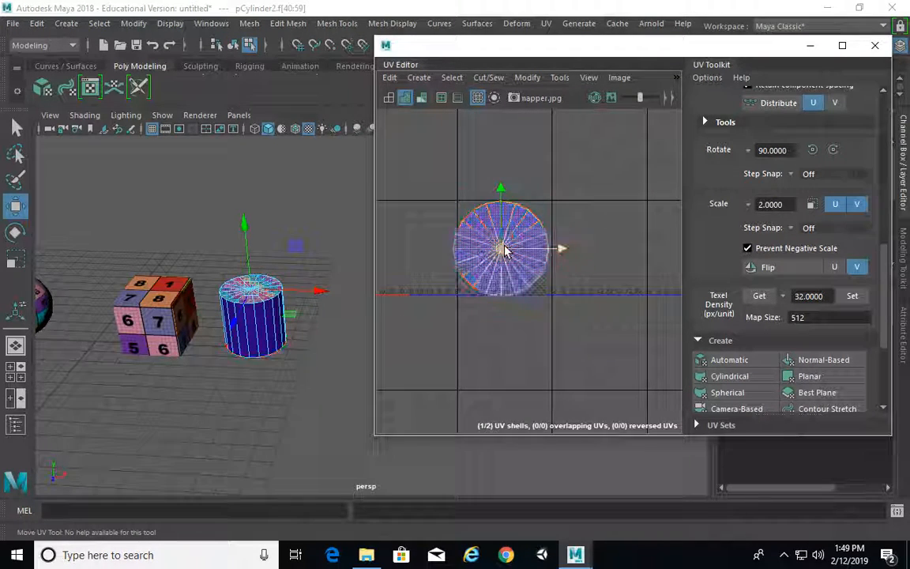
Step: Move the duplicate cylinder's two stacked cap shells apart and out of the 0-1 UV square
drag(504, 247, 600, 145)
click(508, 264)
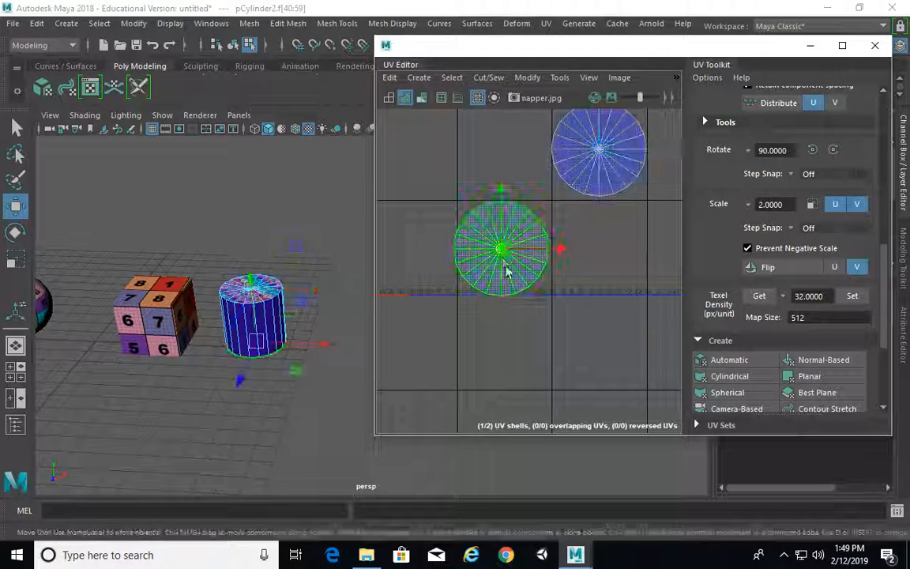
drag(502, 250, 601, 353)
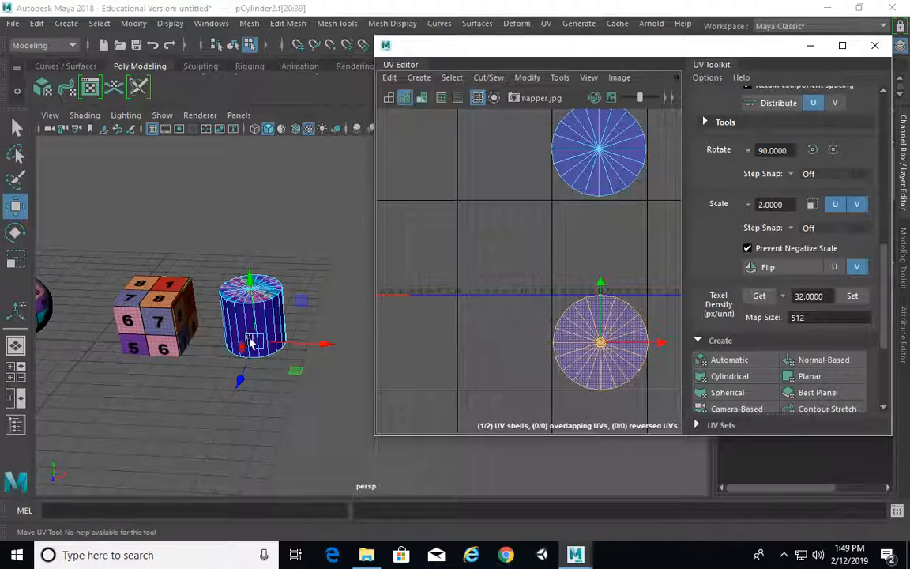
Step: Select the duplicate cylinder's side faces in the perspective view and apply a Cylindrical UV projection to them
alt+drag(250, 341, 152, 280)
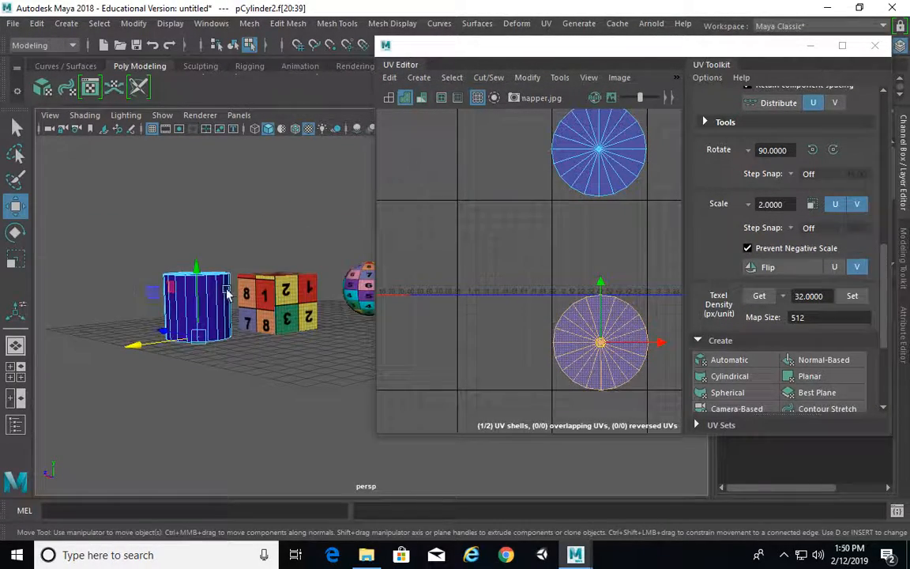
alt+drag(227, 293, 226, 258)
right_drag(271, 249, 295, 187)
drag(103, 259, 278, 329)
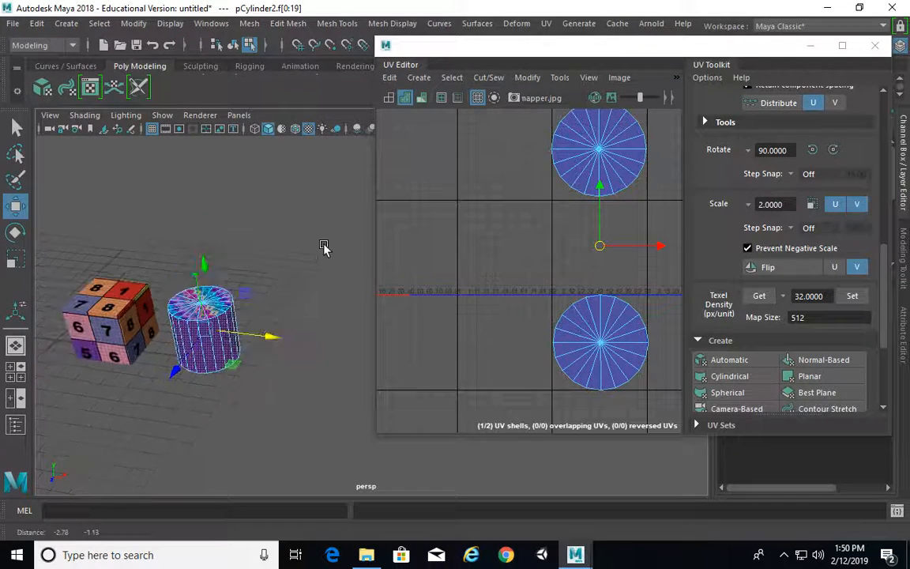
click(419, 78)
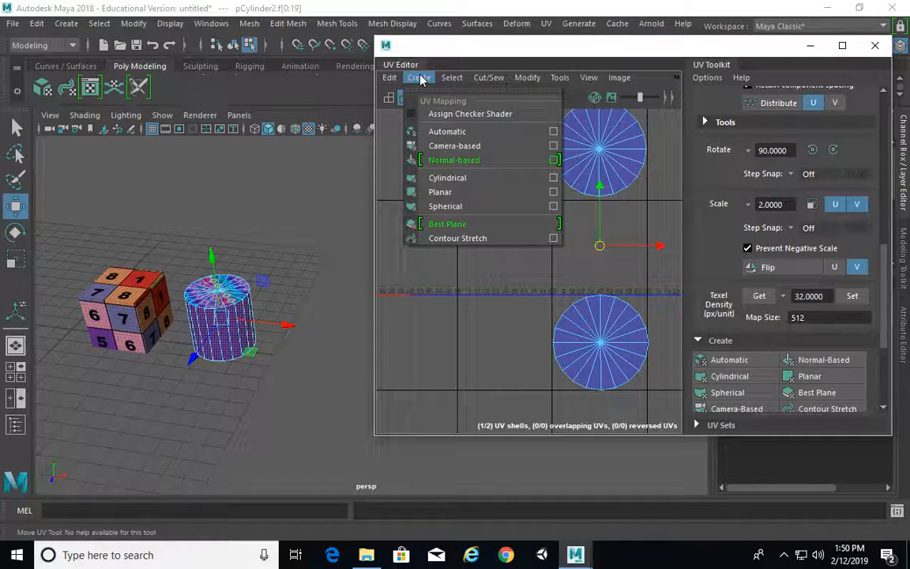
click(440, 177)
Step: Examine how the checker texture wraps around the cylinder's side and how the projected shell lies in the UV Editor
alt+drag(220, 319, 272, 318)
alt+middle_drag(498, 257, 595, 259)
alt+drag(142, 339, 182, 325)
alt+right_drag(182, 326, 262, 321)
alt+middle_drag(203, 326, 333, 301)
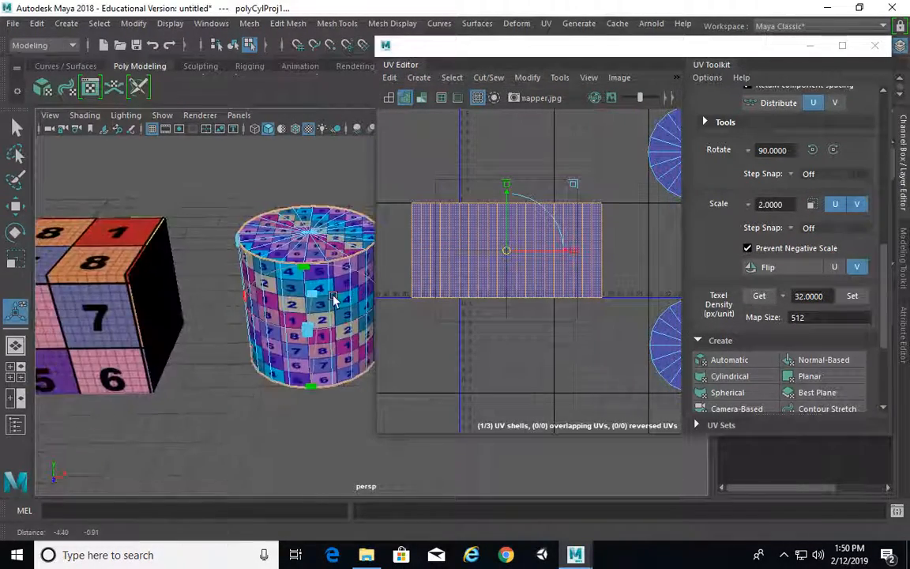
alt+drag(255, 302, 215, 270)
alt+middle_drag(223, 241, 259, 275)
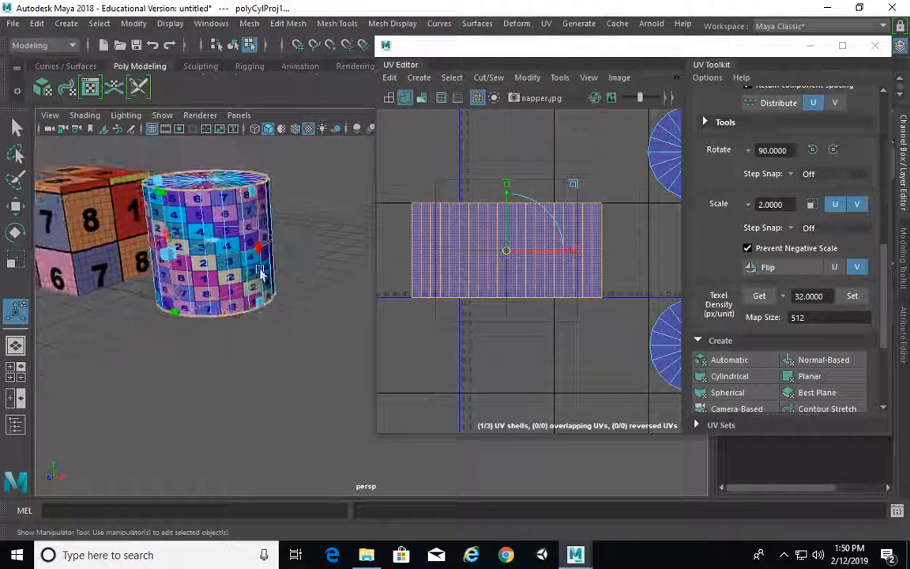
alt+drag(275, 257, 260, 332)
Step: Redisplay the cylindrical projection manipulator and toggle its handle mode at the cylinder's lower edge
key(w)
click(17, 315)
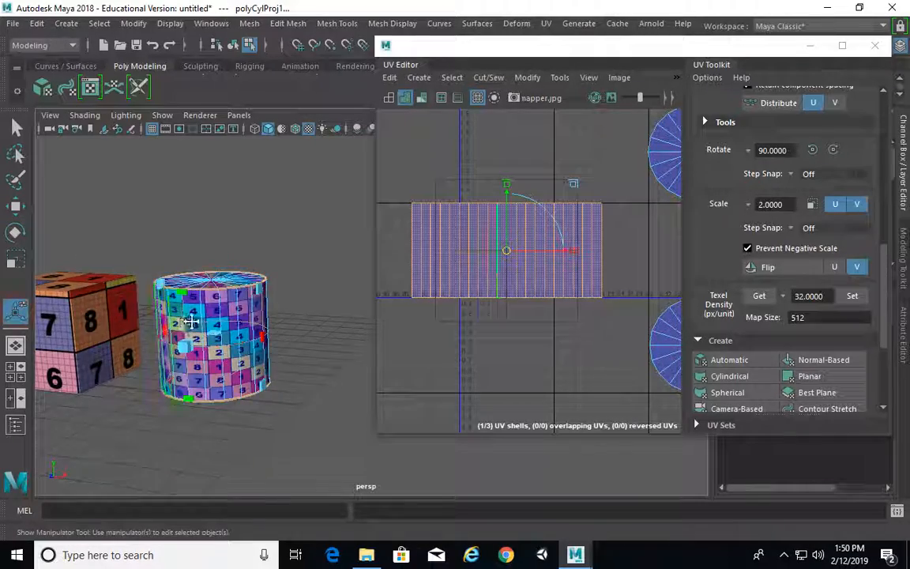
alt+drag(194, 322, 229, 286)
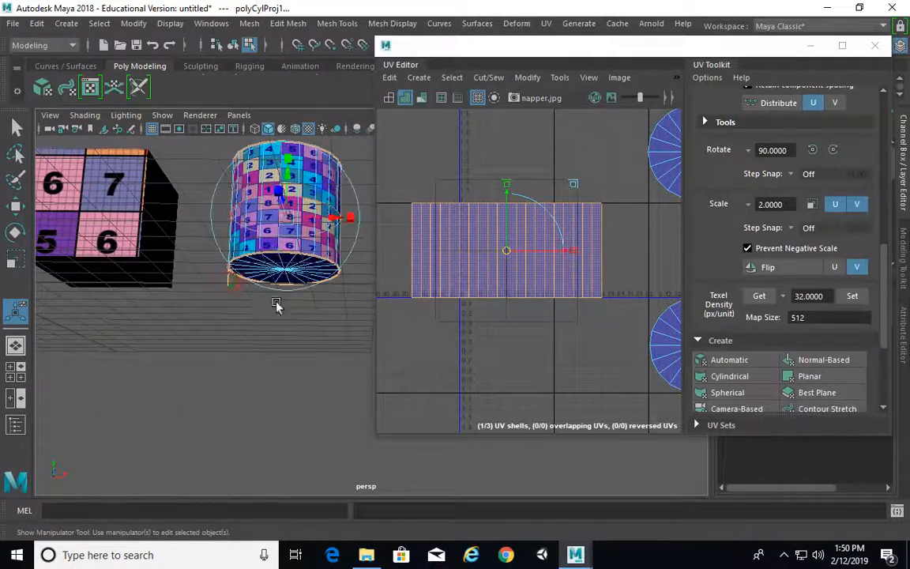
alt+drag(276, 305, 284, 331)
alt+middle_drag(285, 331, 235, 307)
alt+right_drag(235, 306, 319, 311)
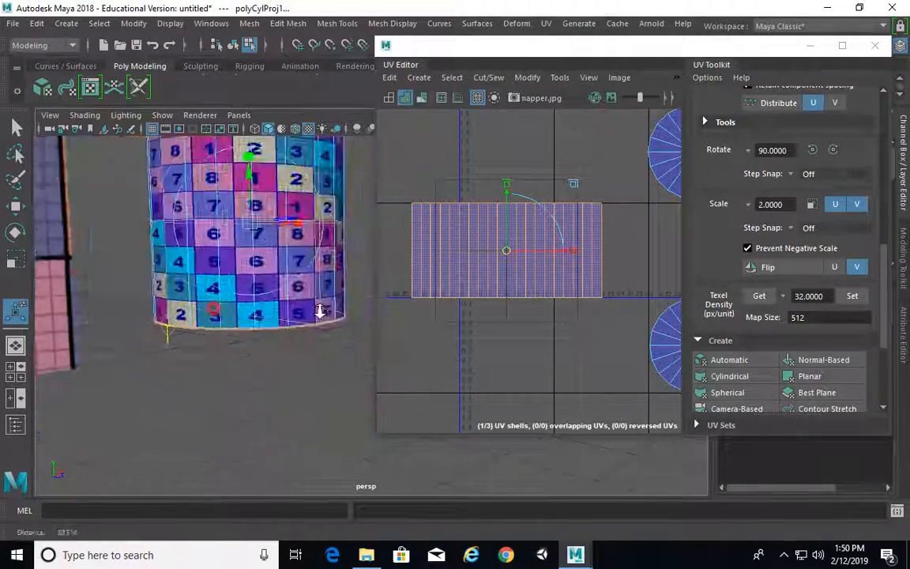
alt+drag(319, 311, 239, 340)
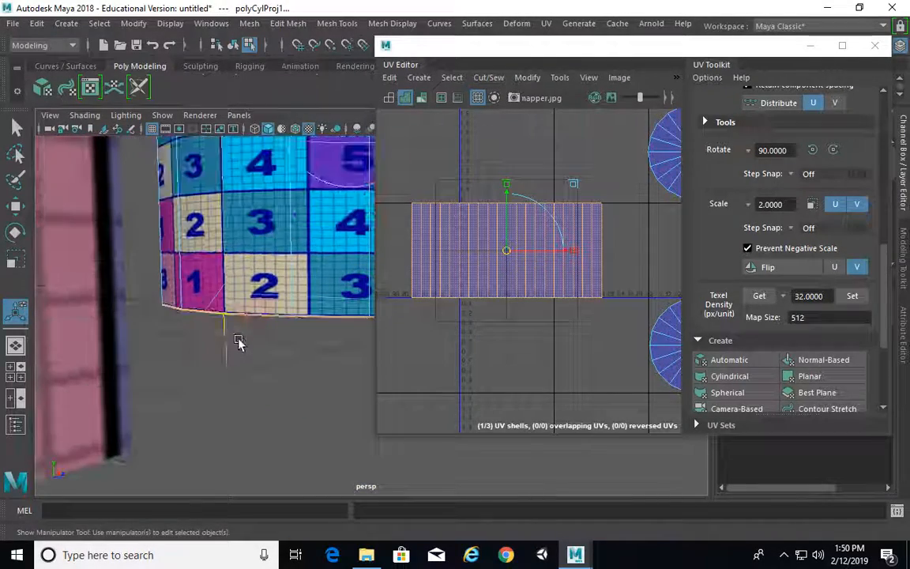
click(239, 340)
click(238, 324)
alt+right_drag(238, 322, 189, 313)
alt+drag(186, 313, 162, 314)
Step: Return to object mode, minimize the UV Editor and select the polyCylProj1 node in the duplicate cylinder's input history
right_drag(297, 255, 363, 125)
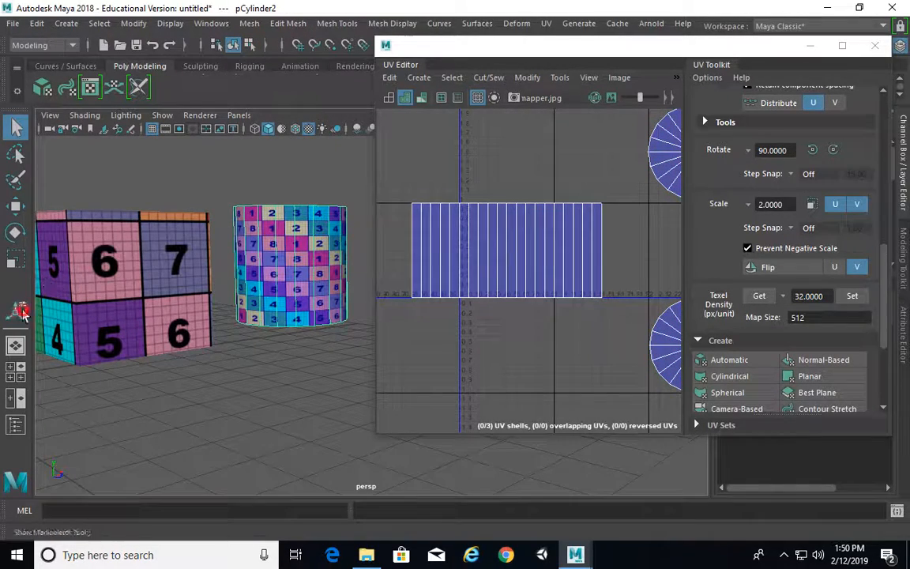
mouse_move(281, 305)
alt+mouse_down()
mouse_move(268, 321)
mouse_move(277, 313)
alt+mouse_up()
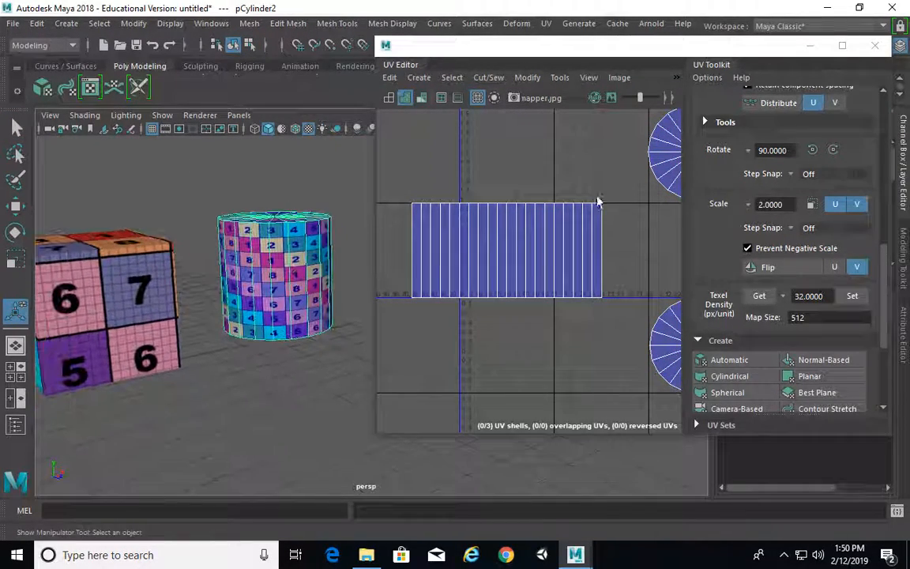
click(809, 45)
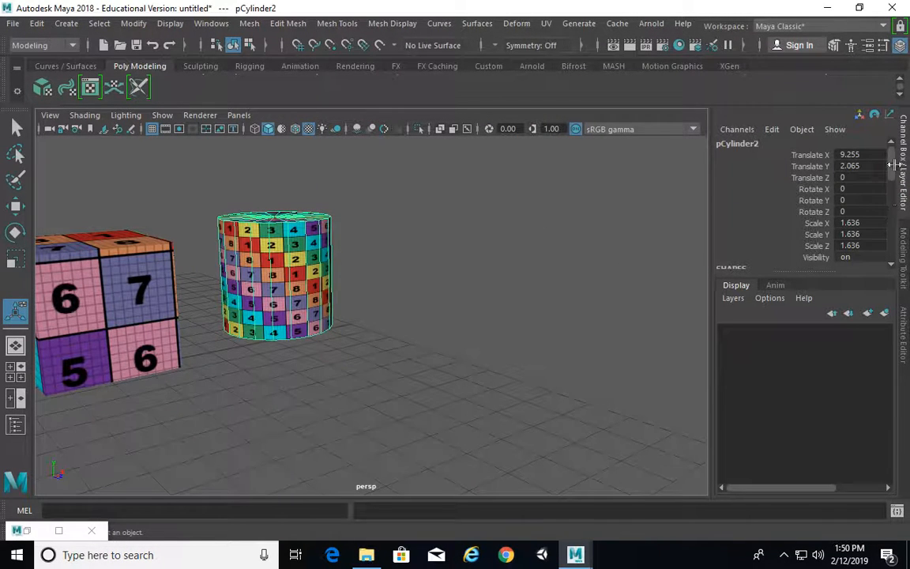
drag(893, 164, 900, 255)
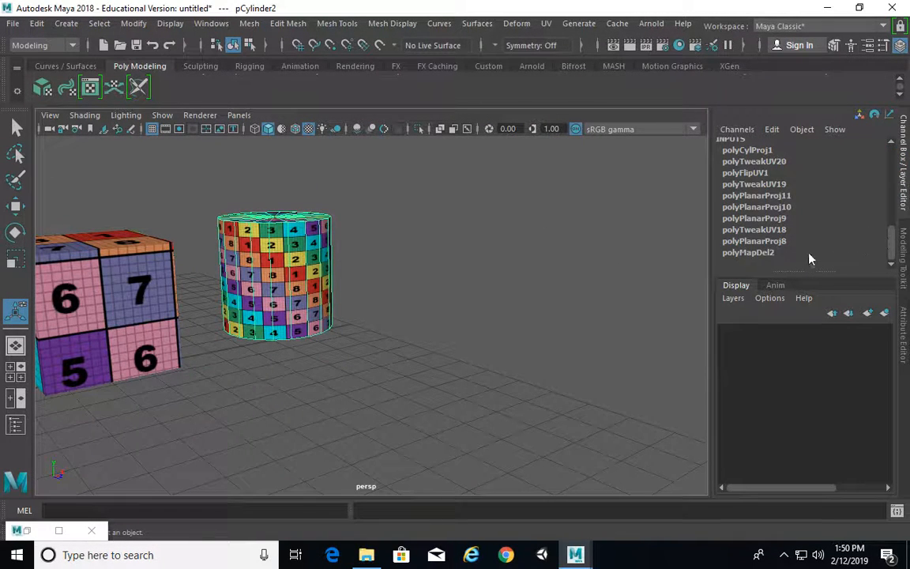
click(726, 149)
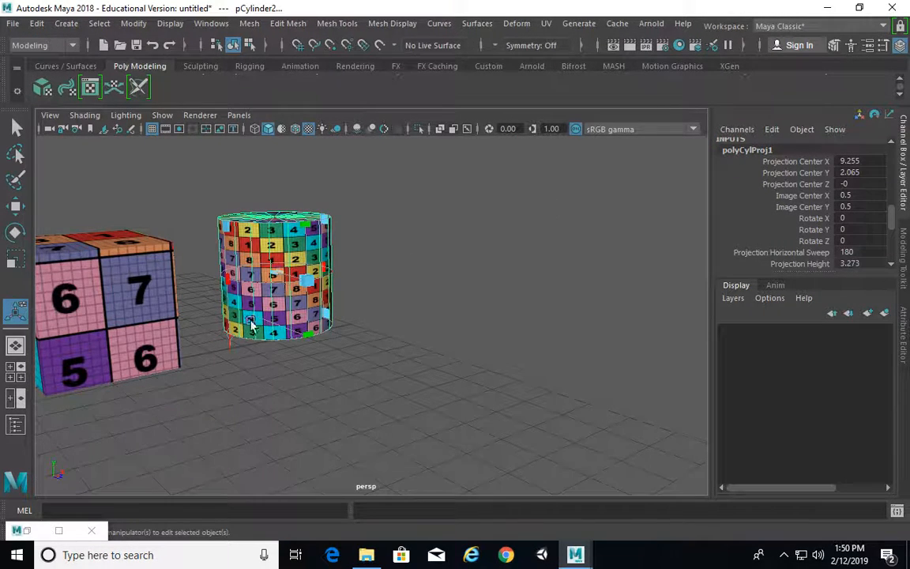
Step: Switch the cylindrical projection manipulator to its move, rotate and scale handles using the toggle at its lower corner
alt+drag(250, 324, 75, 268)
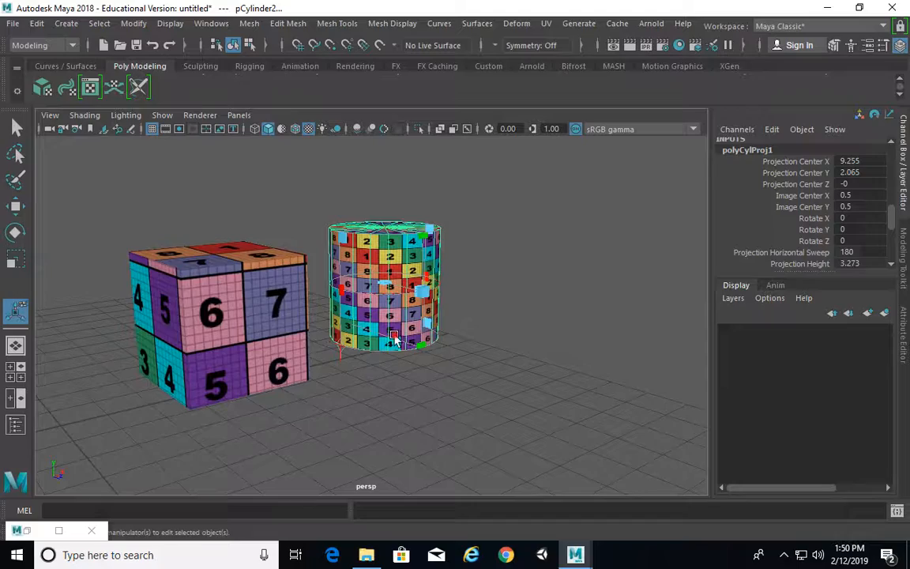
scroll(395, 341, up, 3)
scroll(333, 385, up, 5)
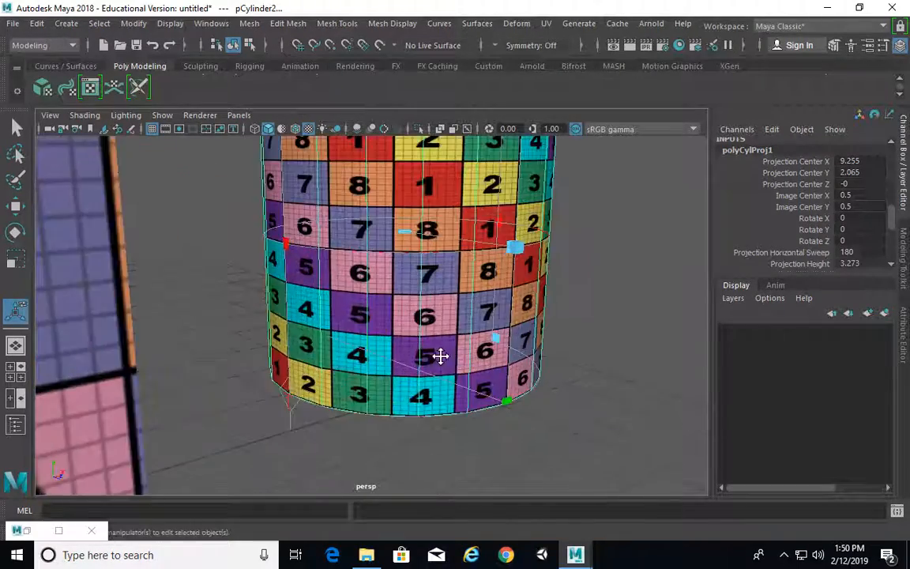
alt+middle_drag(441, 356, 472, 221)
scroll(452, 320, down, 5)
alt+middle_drag(394, 320, 310, 401)
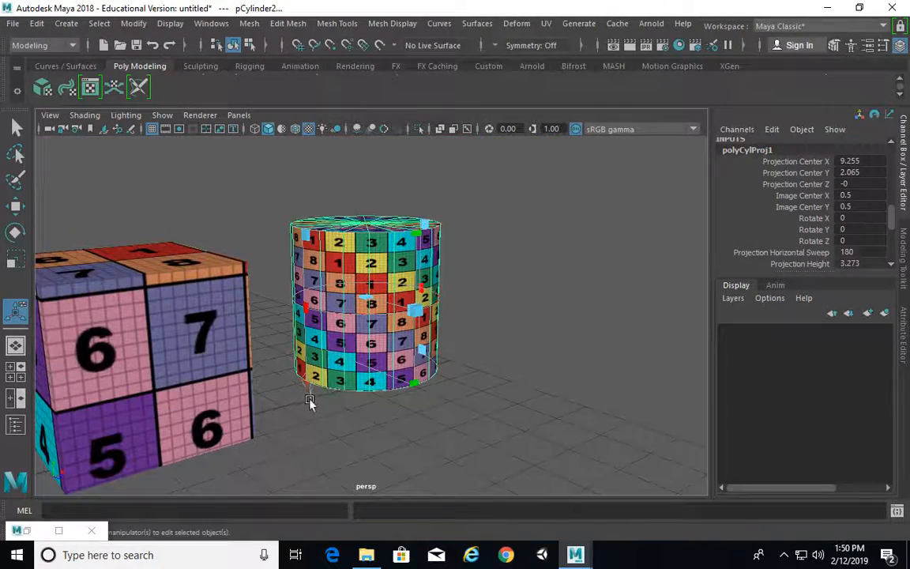
alt+drag(492, 359, 481, 365)
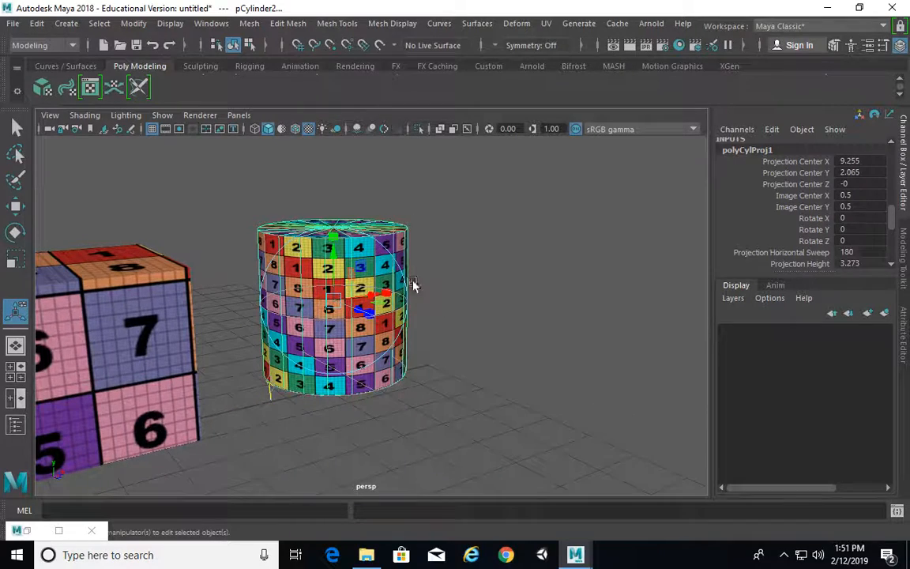
Step: Raise the cylindrical projection above the cylinder to a Projection Center Y of about 5.863
drag(338, 251, 367, 256)
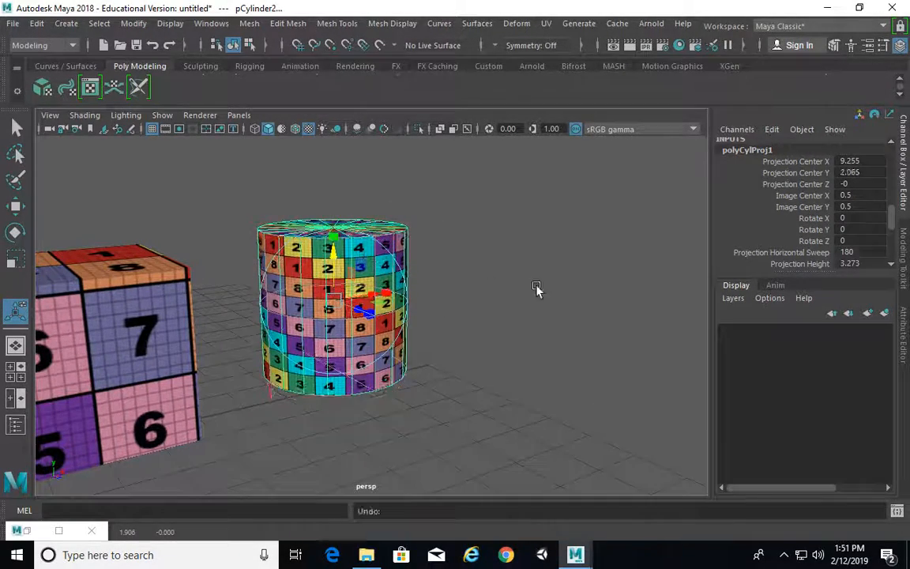
alt+right_drag(538, 290, 395, 300)
alt+drag(385, 302, 371, 301)
drag(329, 249, 220, 299)
alt+drag(310, 324, 445, 310)
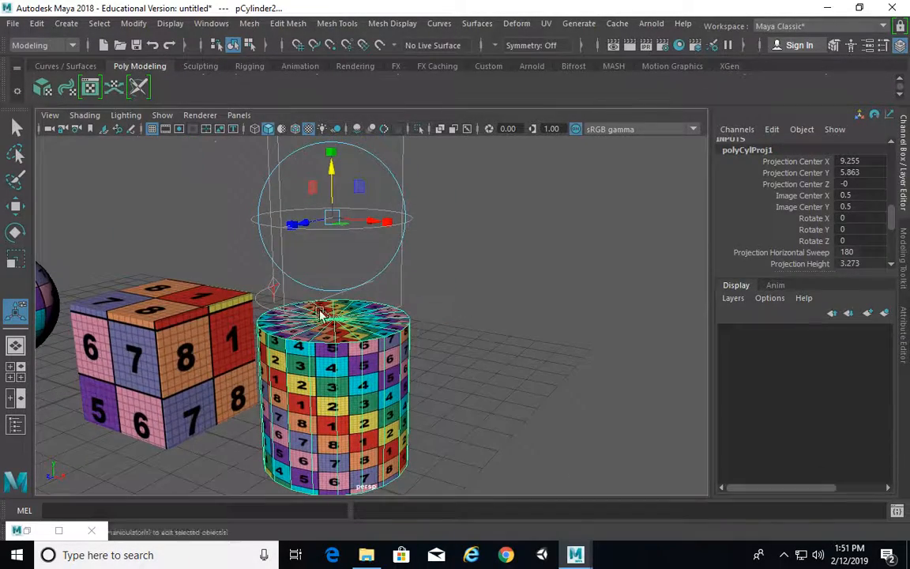
Step: Switch the raised projection manipulator back to its sweep and height handles and inspect its half-cylinder outline
click(271, 293)
alt+drag(312, 297, 290, 300)
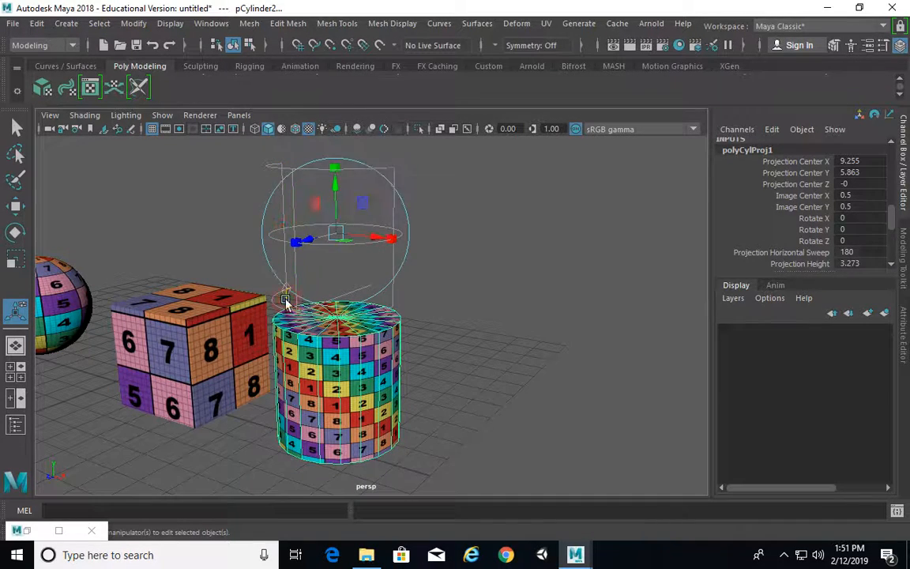
mouse_move(286, 302)
alt+mouse_down()
mouse_move(411, 309)
mouse_move(396, 314)
alt+mouse_up()
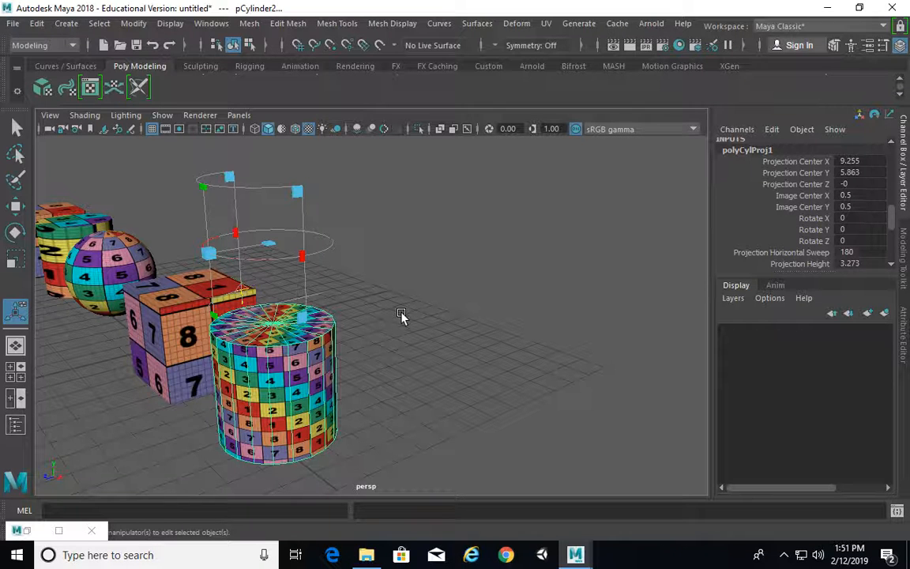
alt+drag(402, 315, 415, 264)
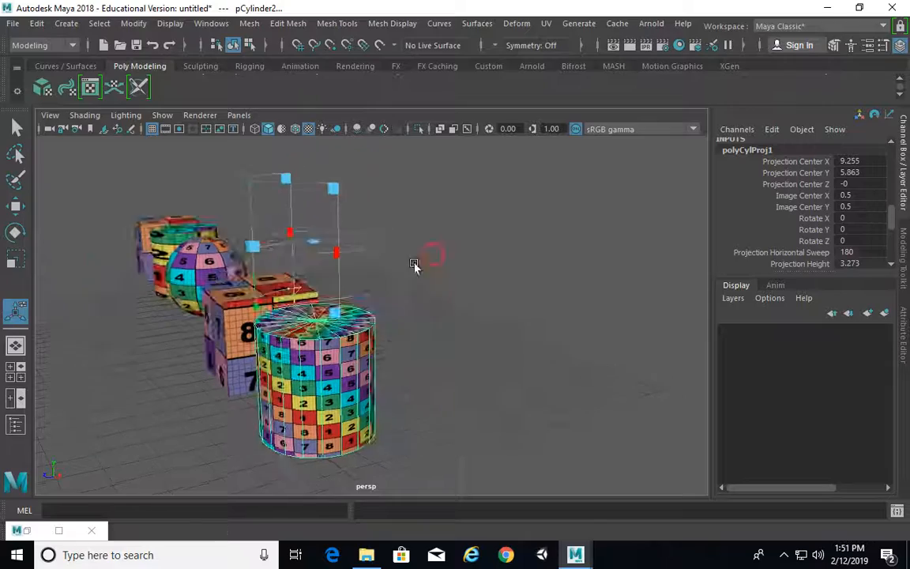
alt+drag(323, 247, 390, 287)
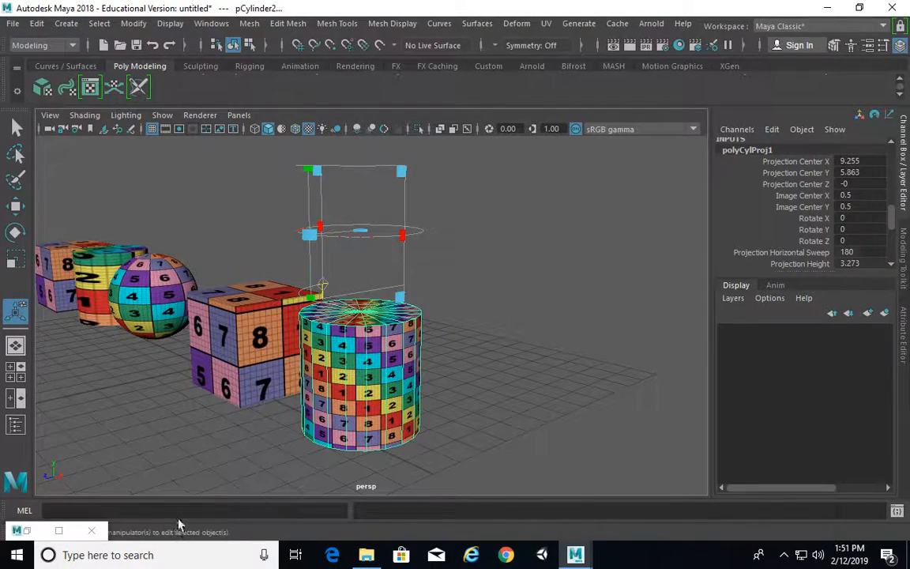
Step: Restore the UV Editor and frame the side shell together with both cap shells
click(29, 534)
alt+middle_drag(298, 310, 144, 308)
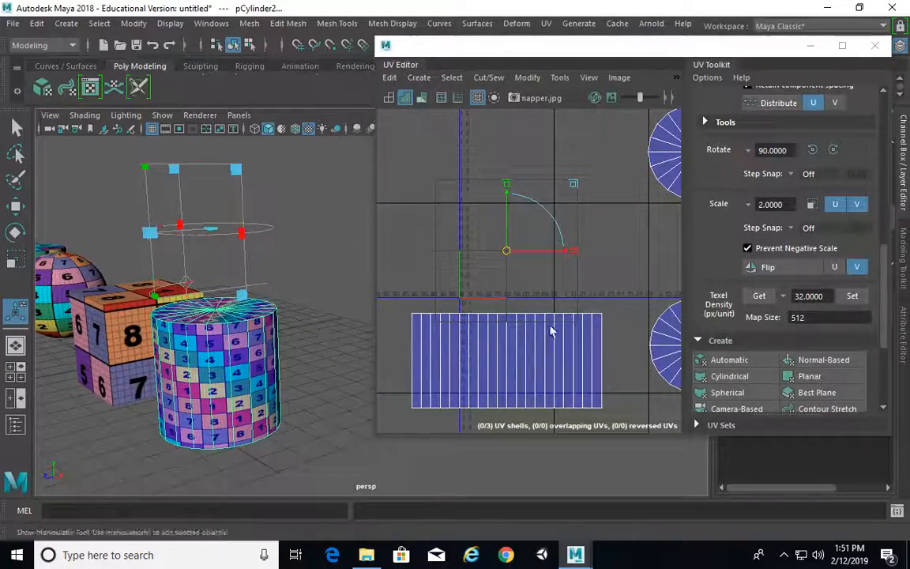
alt+right_drag(588, 328, 513, 305)
alt+middle_drag(513, 305, 498, 291)
Step: Reduce the cylindrical projection's height so the side shell stretches vertically in UV space
mouse_move(177, 170)
mouse_down()
mouse_move(191, 158)
mouse_move(190, 168)
mouse_up()
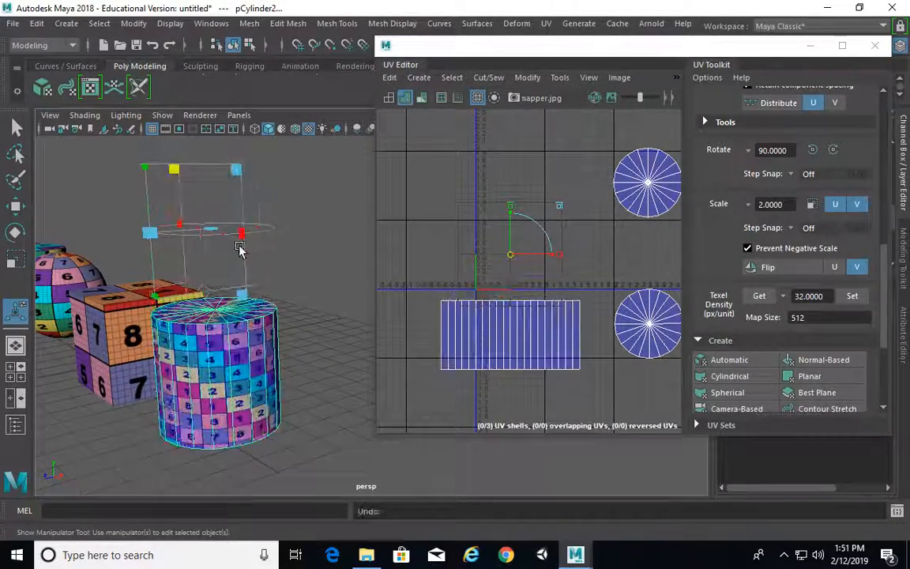
alt+middle_drag(189, 167, 284, 198)
drag(284, 197, 287, 224)
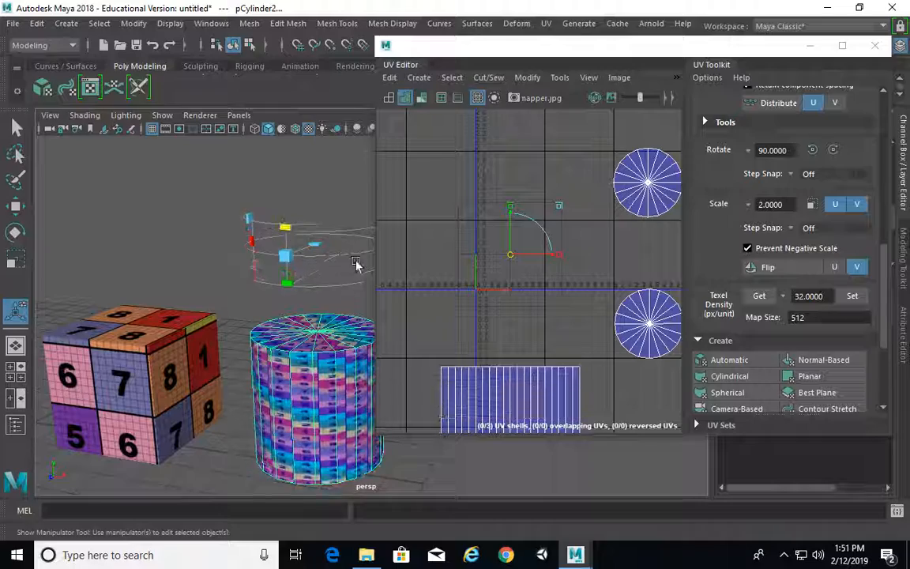
alt+middle_drag(584, 343, 584, 168)
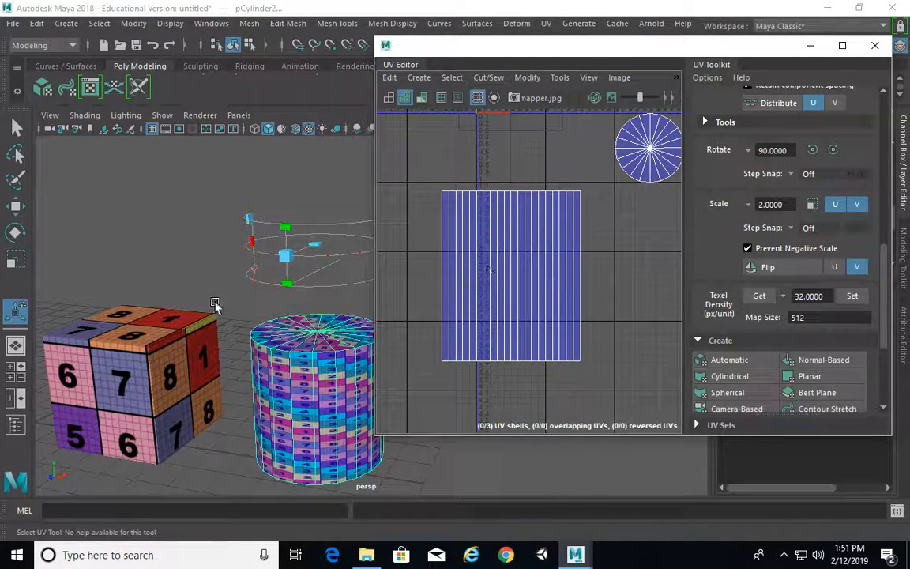
Step: Increase the cylindrical projection's height so the side shell becomes shorter in UV space
alt+middle_drag(214, 305, 182, 294)
drag(218, 213, 227, 132)
scroll(512, 252, down, 2)
alt+middle_drag(475, 246, 477, 284)
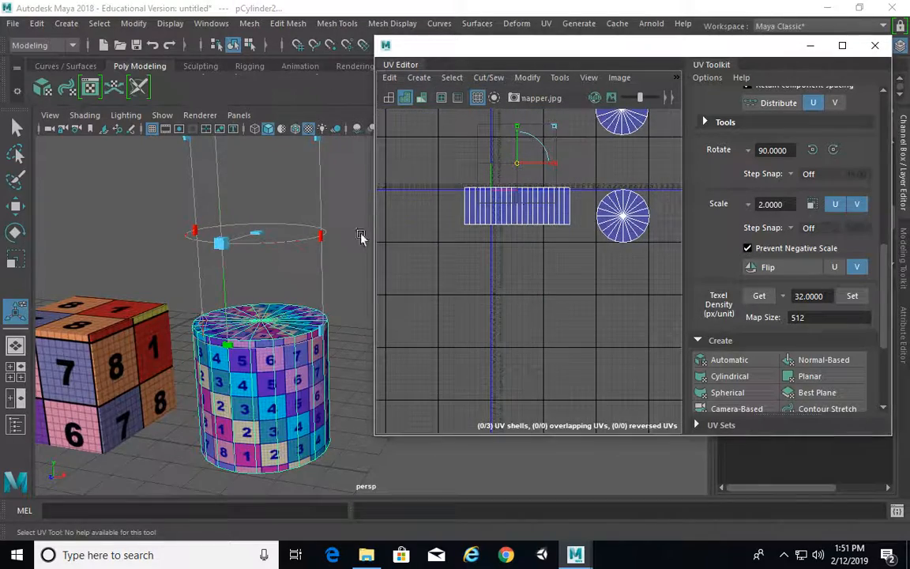
Step: Extend the projection's horizontal sweep around the full cylinder and fine-tune it until the side shell is one UV tile wide
alt+drag(359, 237, 213, 276)
alt+middle_drag(254, 344, 297, 303)
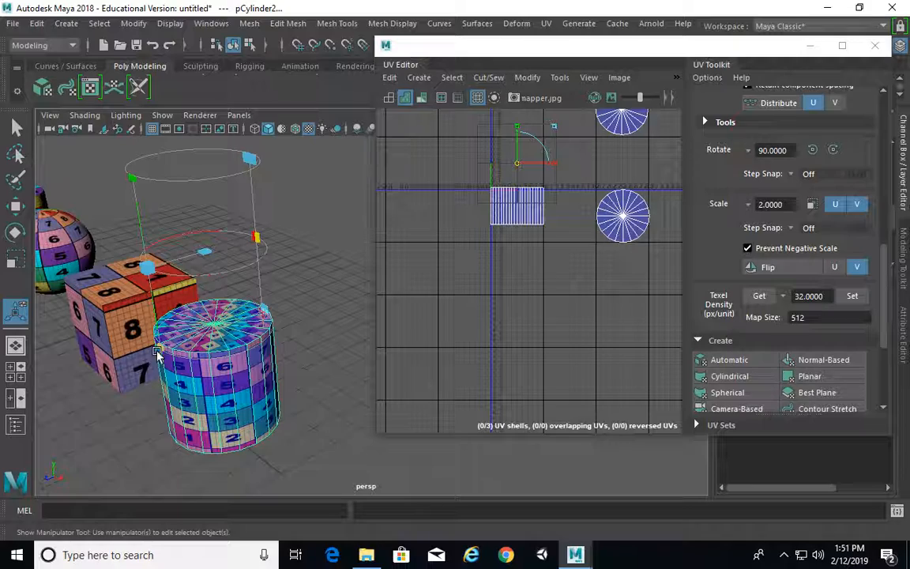
alt+drag(254, 346, 147, 229)
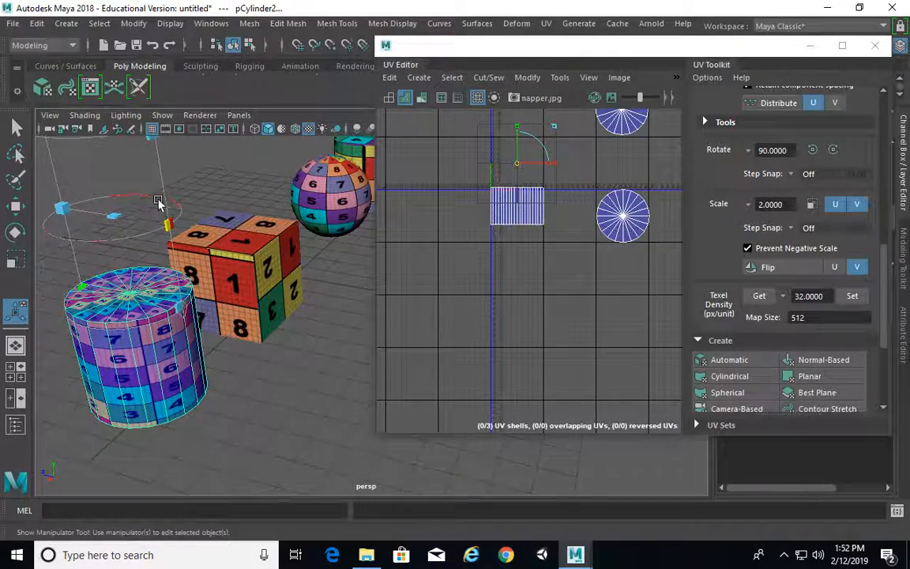
mouse_move(168, 198)
mouse_down()
mouse_move(151, 184)
mouse_move(169, 219)
mouse_move(168, 195)
mouse_move(155, 190)
mouse_up()
alt+drag(199, 322, 242, 331)
alt+right_drag(395, 284, 551, 178)
alt+drag(234, 298, 209, 314)
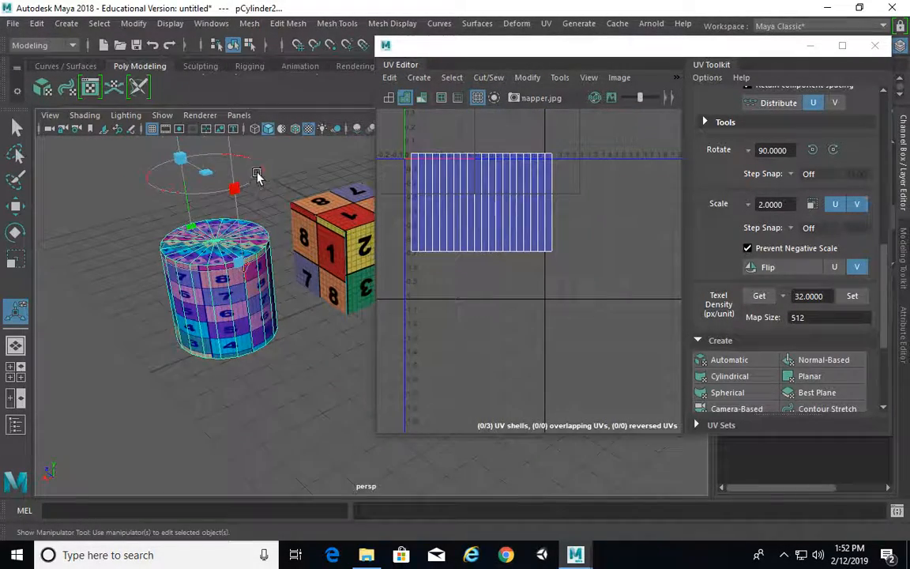
drag(257, 173, 256, 178)
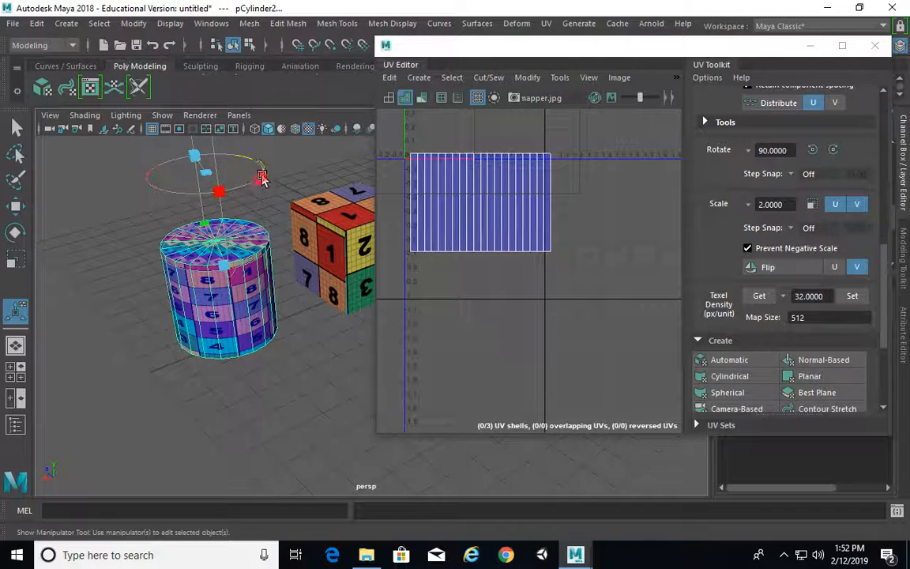
Step: Lower the cylindrical projection back over the cylinder and adjust its height towards the cylinder's own height
drag(257, 175, 266, 320)
alt+drag(237, 291, 289, 326)
key(e)
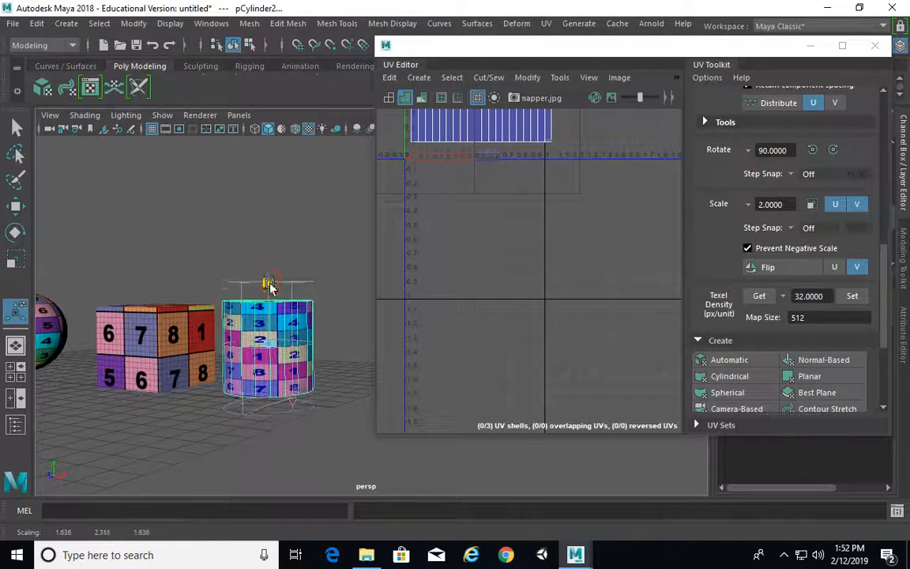
Step: Undo the accidental move of the cylinder and redisplay its cylindrical projection manipulator
key(e)
key(w)
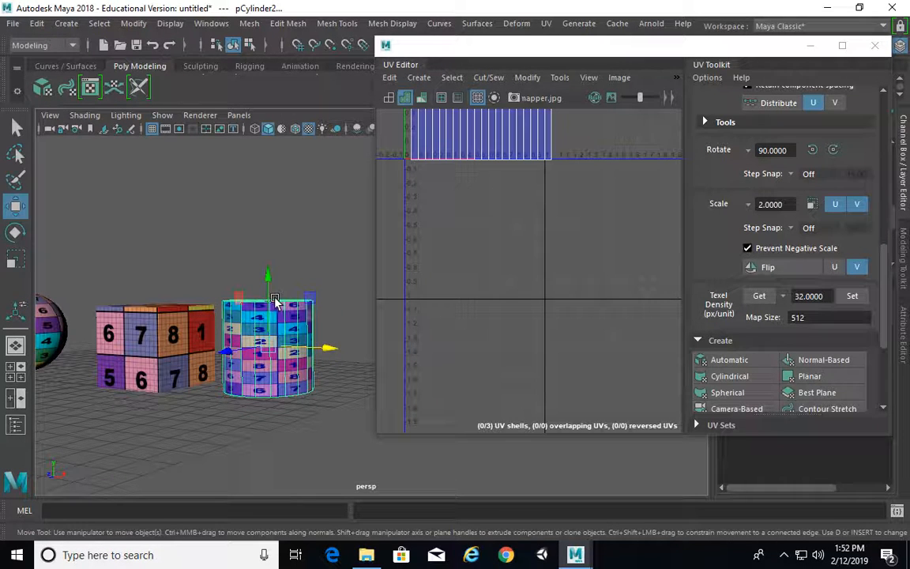
click(268, 278)
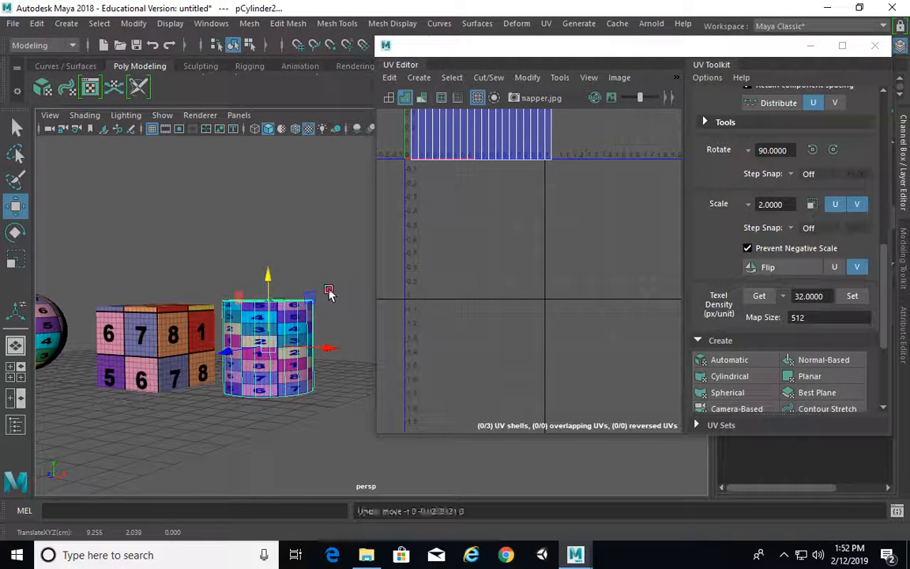
mouse_move(61, 308)
alt+mouse_down()
mouse_move(136, 347)
mouse_move(50, 313)
mouse_move(67, 316)
alt+mouse_up()
click(17, 311)
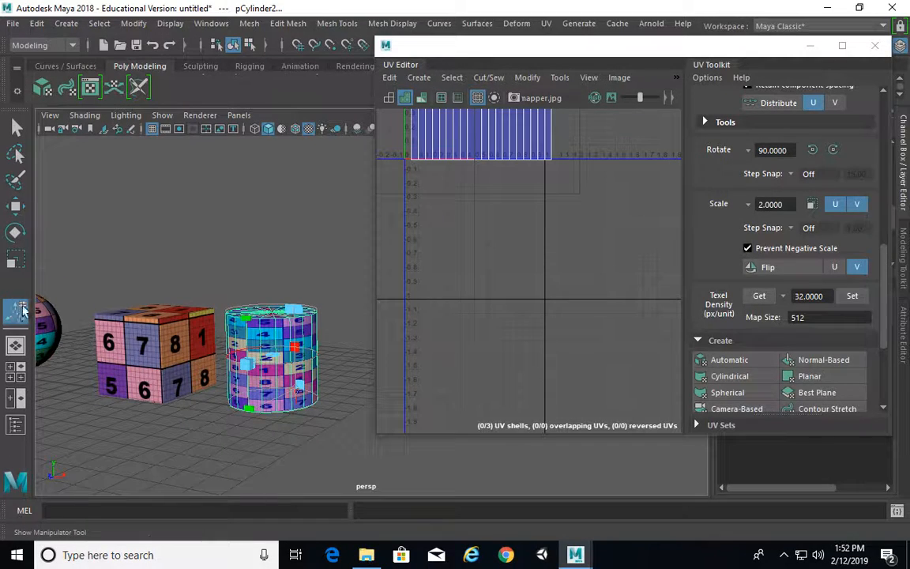
scroll(177, 331, up, 5)
alt+middle_drag(234, 309, 252, 263)
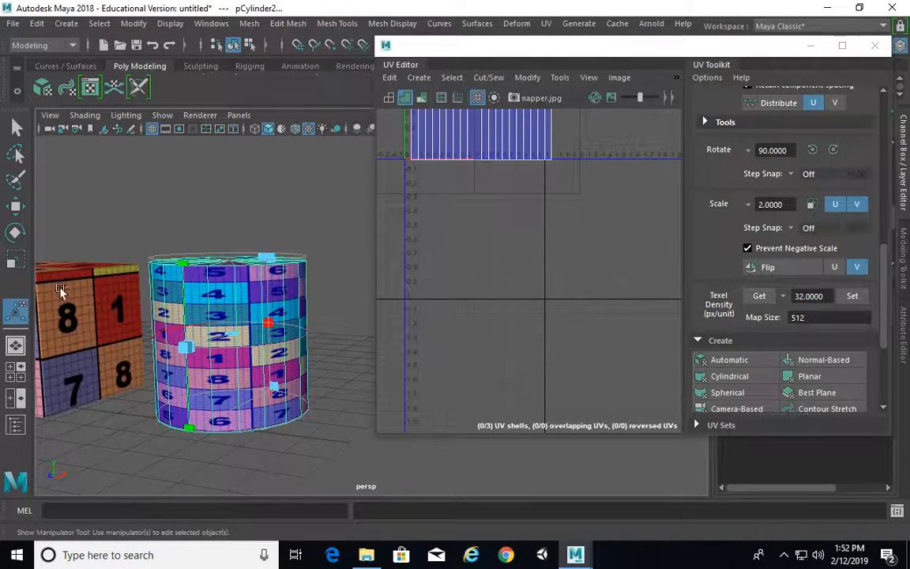
Step: Bring back the cylindrical projection's manipulator on the cylinder from its polyCylProj1 history node, keeping the UV Editor clear of the cylinder
alt+drag(167, 322, 210, 299)
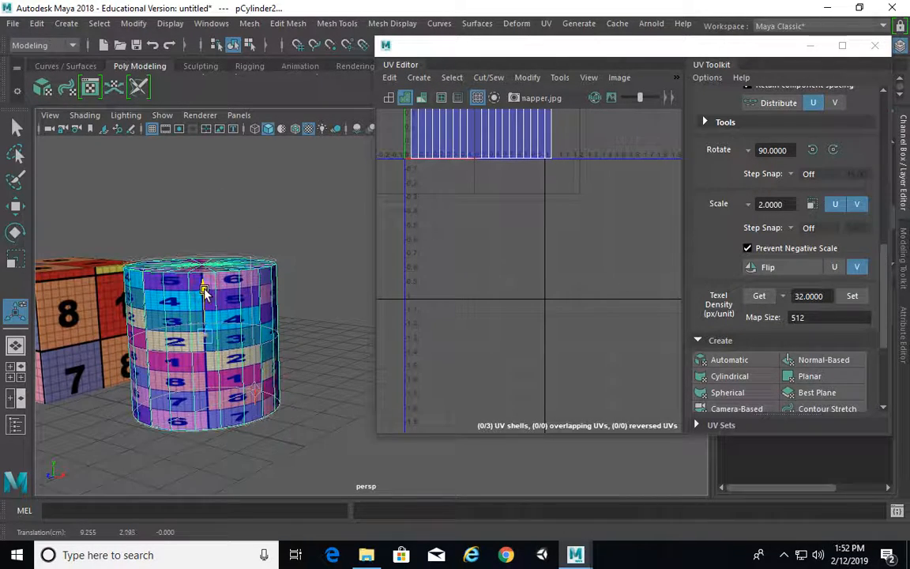
drag(760, 48, 730, 48)
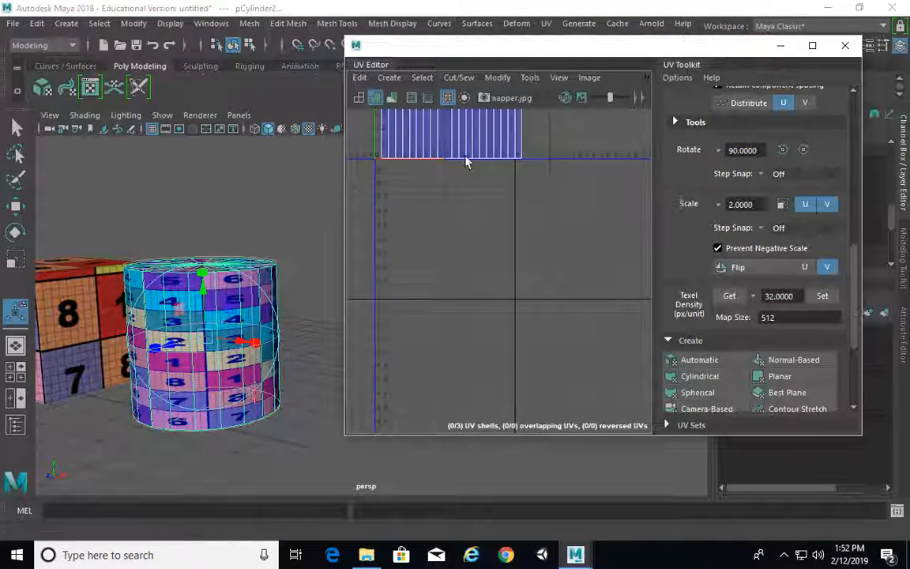
click(299, 320)
click(265, 322)
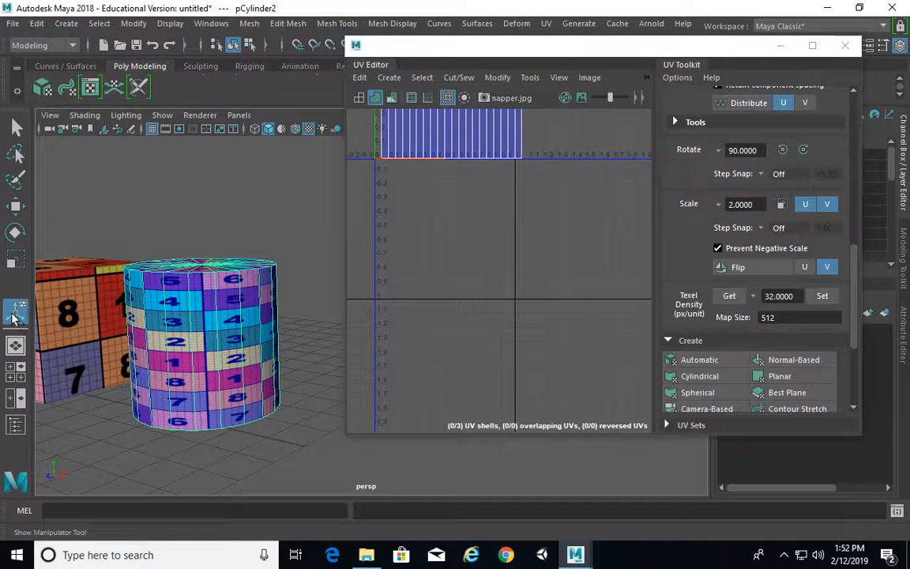
drag(685, 50, 578, 60)
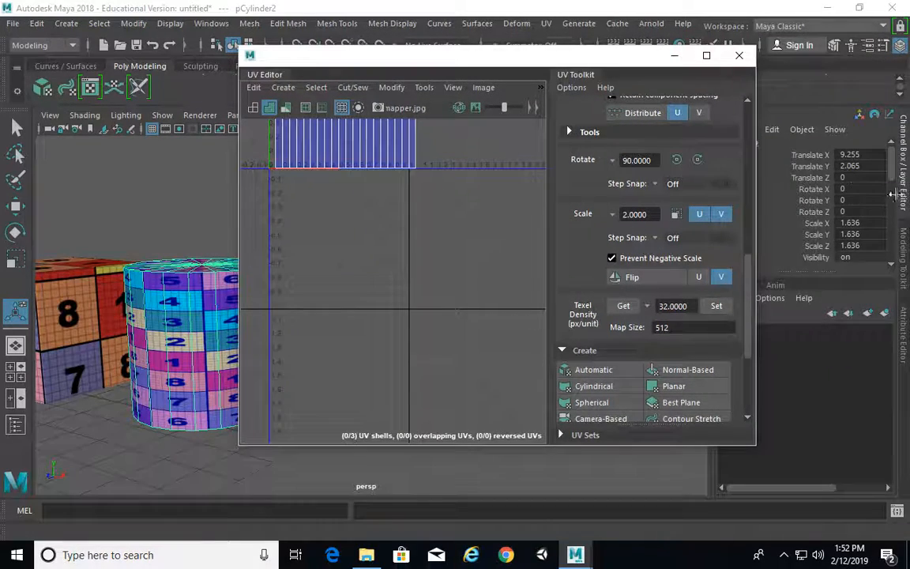
drag(890, 169, 888, 219)
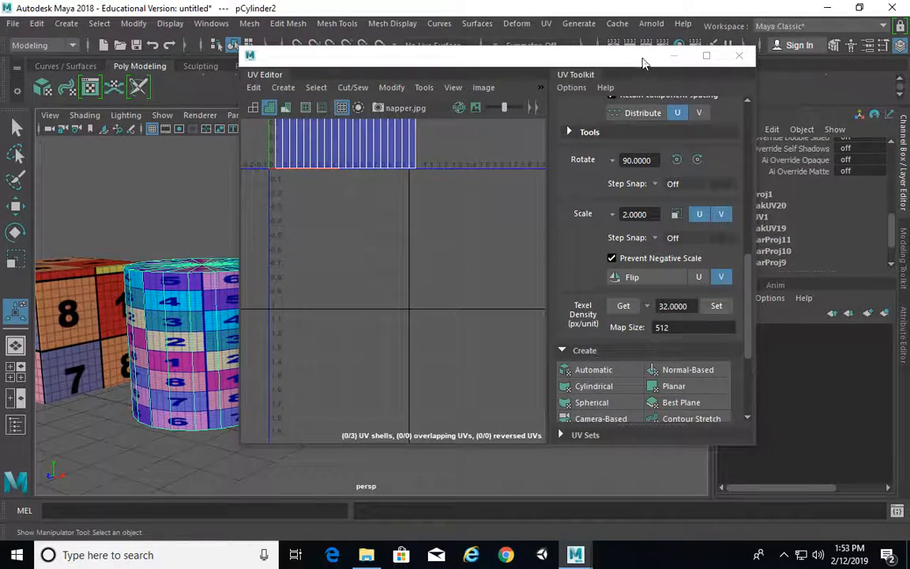
drag(627, 57, 591, 42)
click(748, 195)
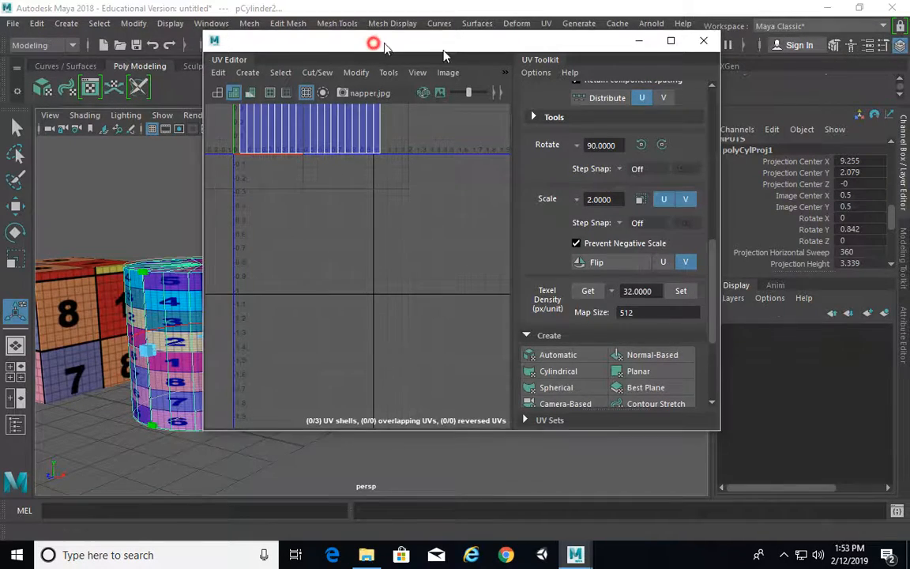
drag(371, 40, 492, 53)
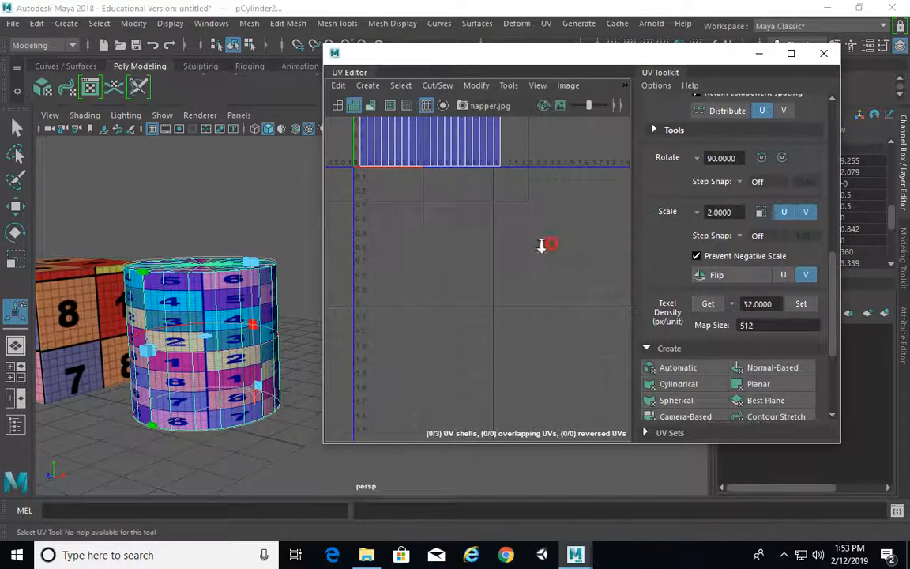
Step: Narrow the cylinder's side UV shell horizontally to about 0.7 units using the projection manipulator
alt+right_drag(541, 246, 494, 233)
alt+middle_drag(491, 229, 418, 304)
alt+right_drag(549, 294, 465, 270)
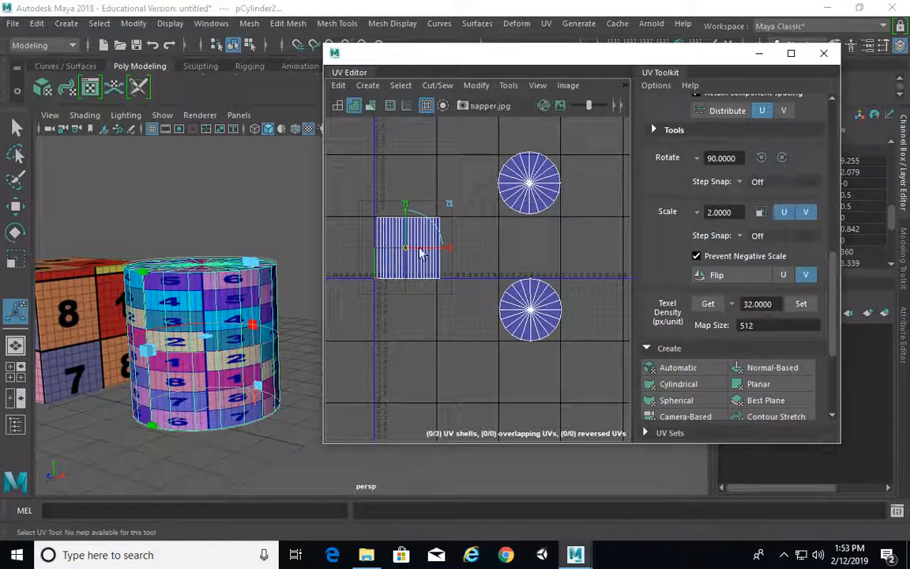
scroll(421, 251, up, 2)
mouse_move(448, 249)
mouse_down()
mouse_move(499, 255)
mouse_move(440, 252)
mouse_up()
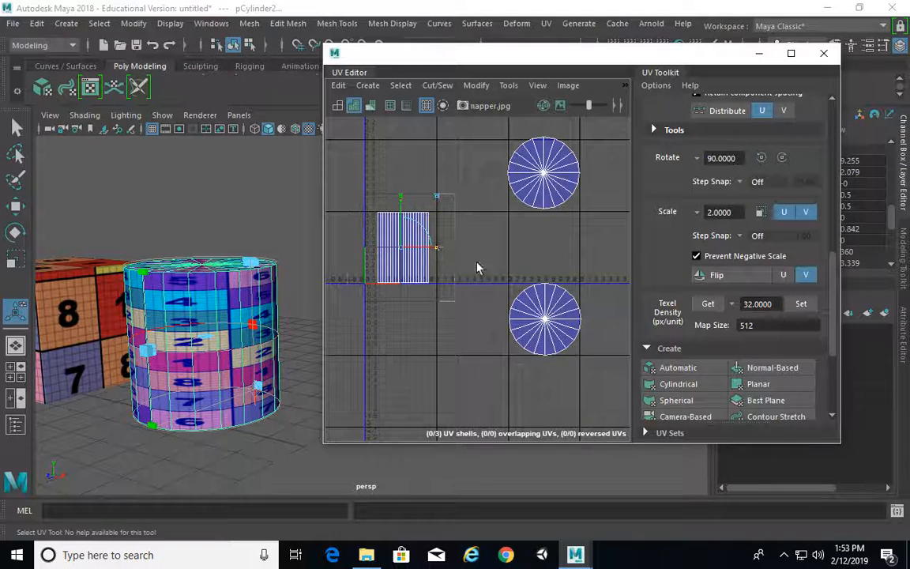
scroll(442, 255, down, 2)
Step: Select the upper circular cap's UV shell and move it horizontally to sit directly above the side shell
key(w)
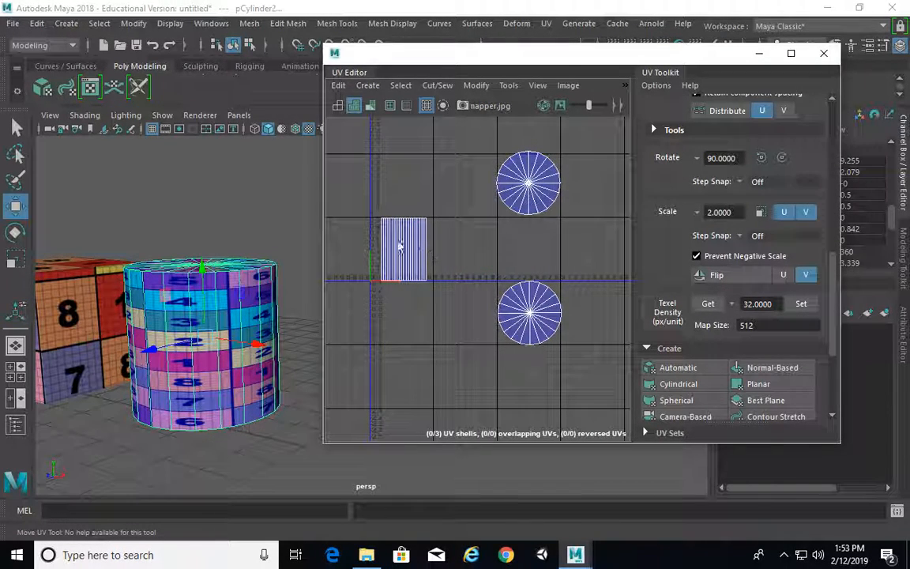
right_drag(402, 221, 509, 205)
right_drag(413, 231, 406, 254)
drag(485, 152, 567, 227)
drag(542, 186, 425, 182)
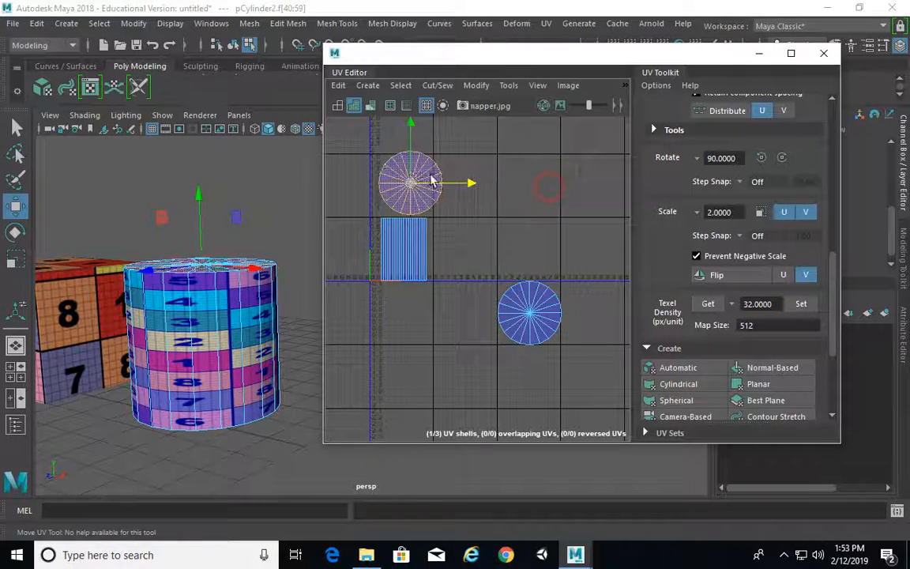
Step: Select the whole lower circular cap's UV shell and move it horizontally to sit directly below the side shell
click(555, 311)
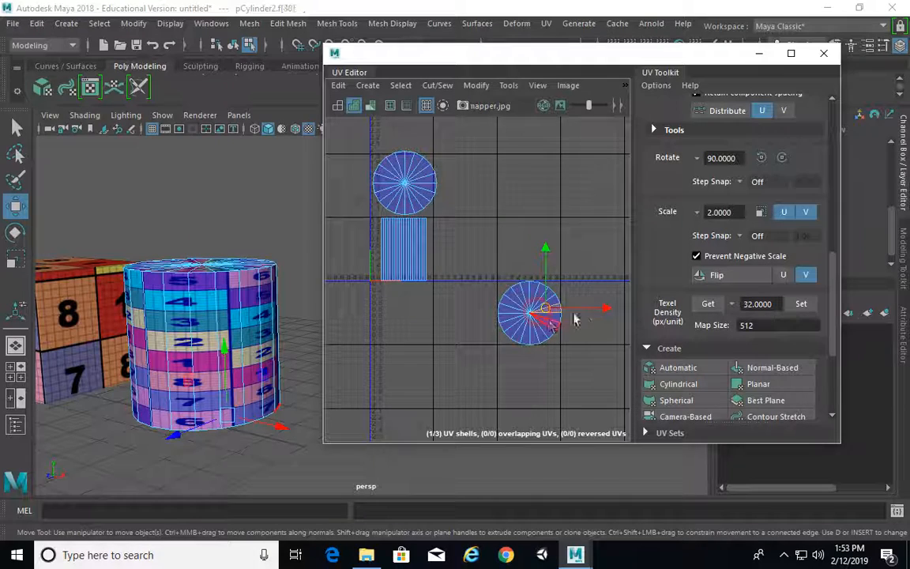
drag(588, 309, 481, 309)
key(ctrl+z)
right_drag(528, 314, 467, 286)
drag(528, 314, 459, 315)
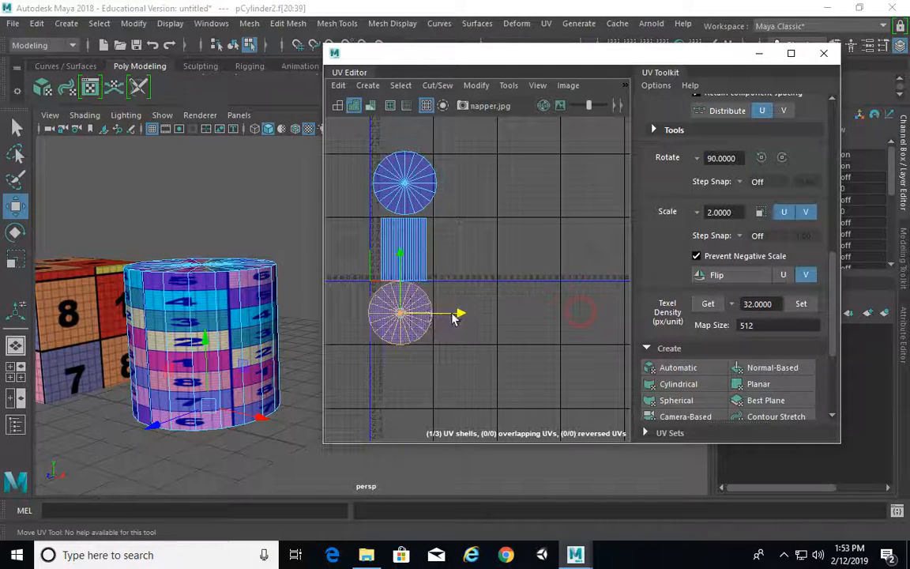
Step: Scale both cap shells down slightly and position them just clear of the side shell's upper and lower edges
shift+click(416, 186)
key(r)
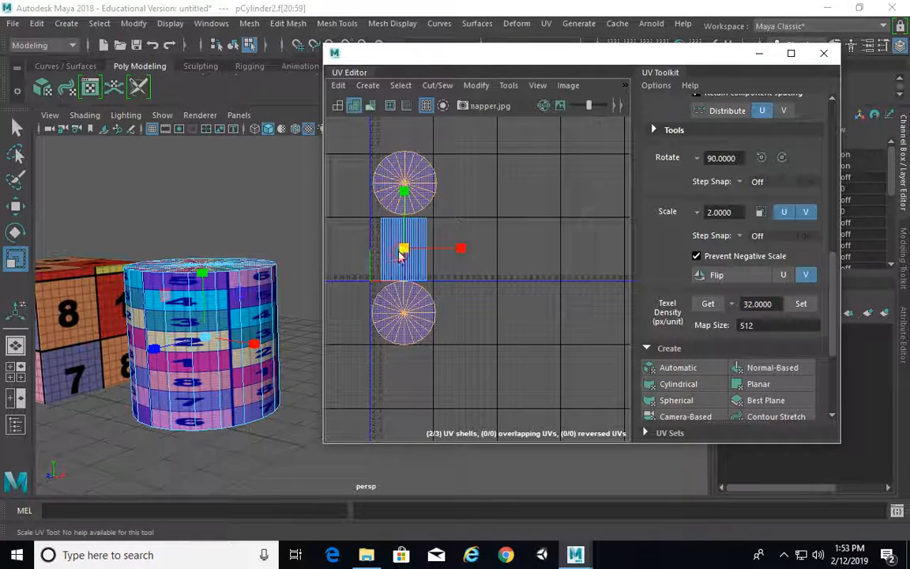
scroll(522, 281, up, 3)
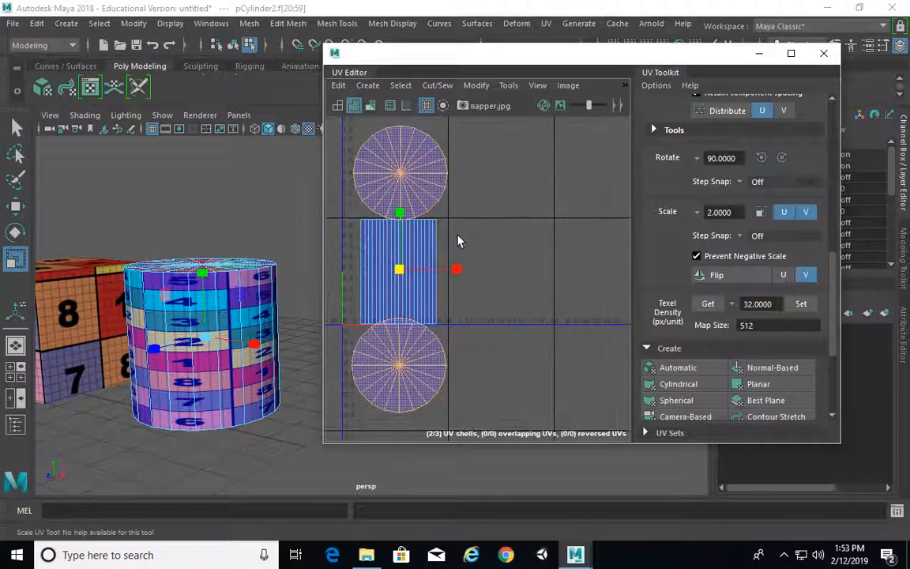
click(412, 196)
key(w)
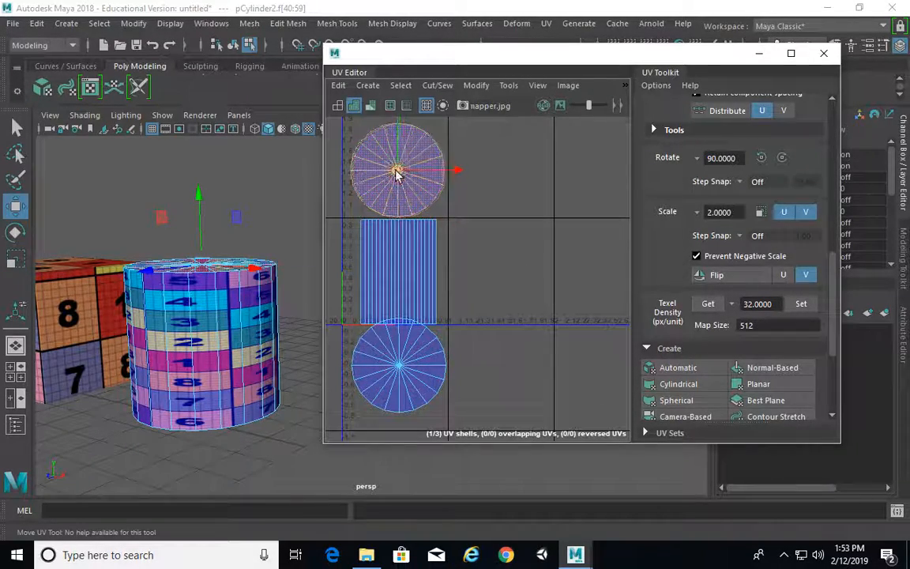
click(399, 368)
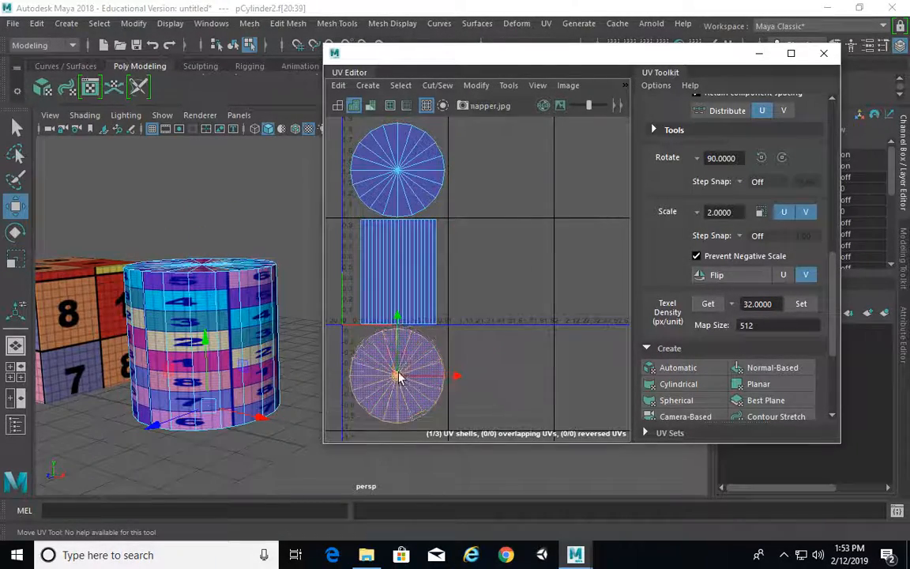
Step: Select all three cylinder UV shells and scale them down together to fit the height of the 0 to 1 UV square
scroll(465, 329, down, 2)
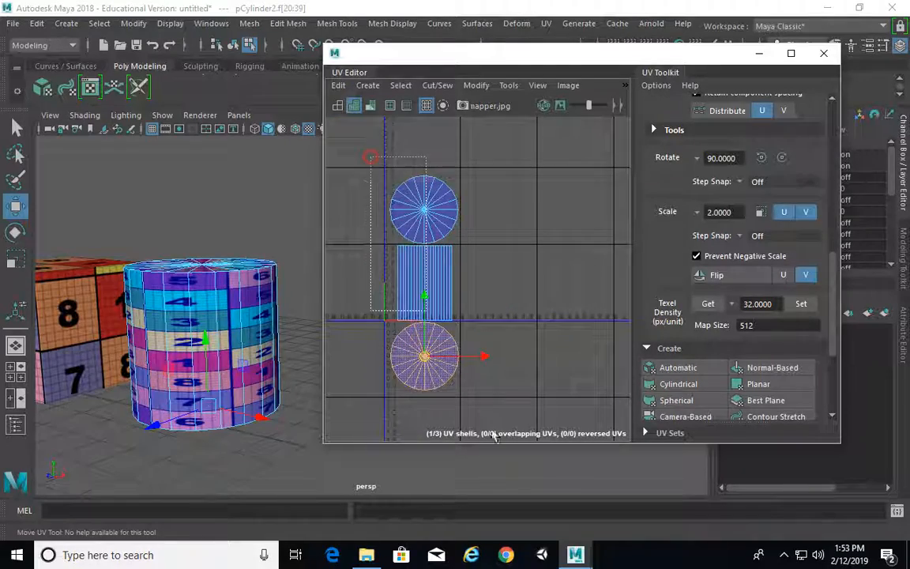
drag(492, 431, 493, 434)
key(r)
drag(425, 282, 395, 305)
scroll(395, 306, up, 4)
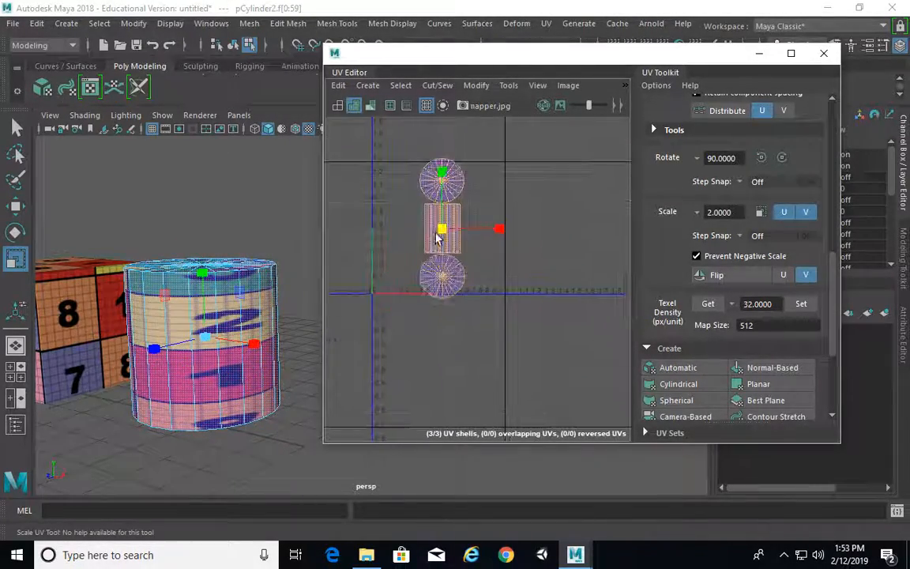
drag(448, 229, 445, 235)
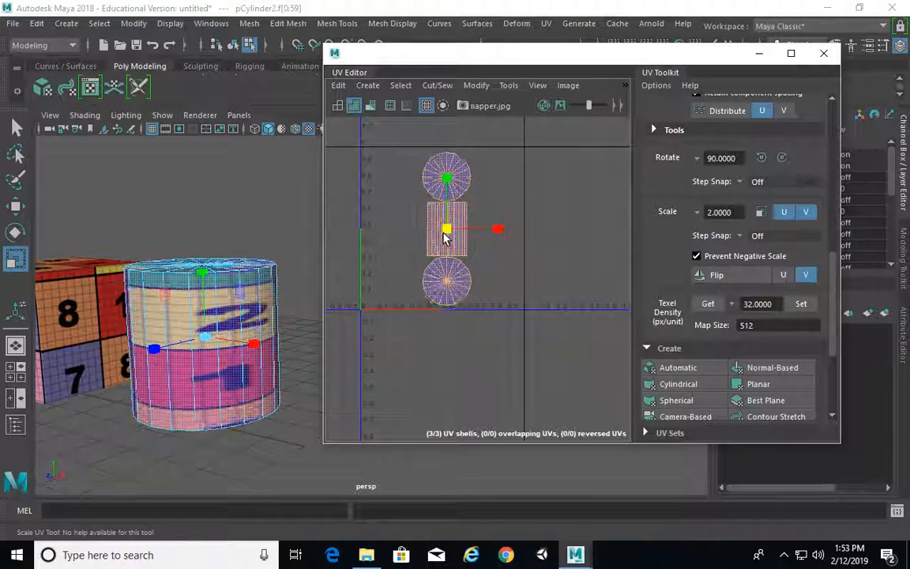
Step: Center the three cylinder UV shells inside the 0 to 1 UV square and clear the selection
alt+middle_drag(472, 258, 465, 249)
key(w)
drag(440, 220, 436, 223)
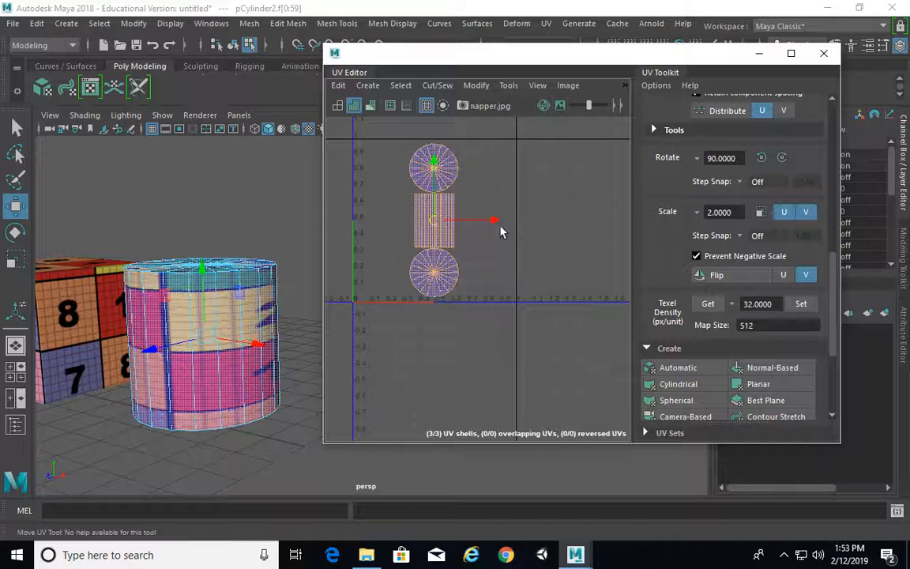
click(534, 251)
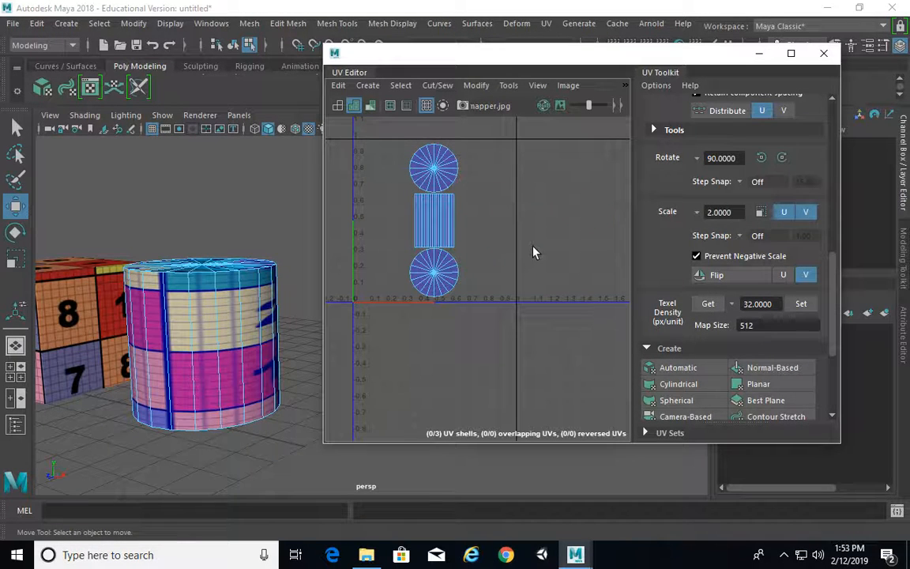
alt+middle_drag(461, 160, 491, 155)
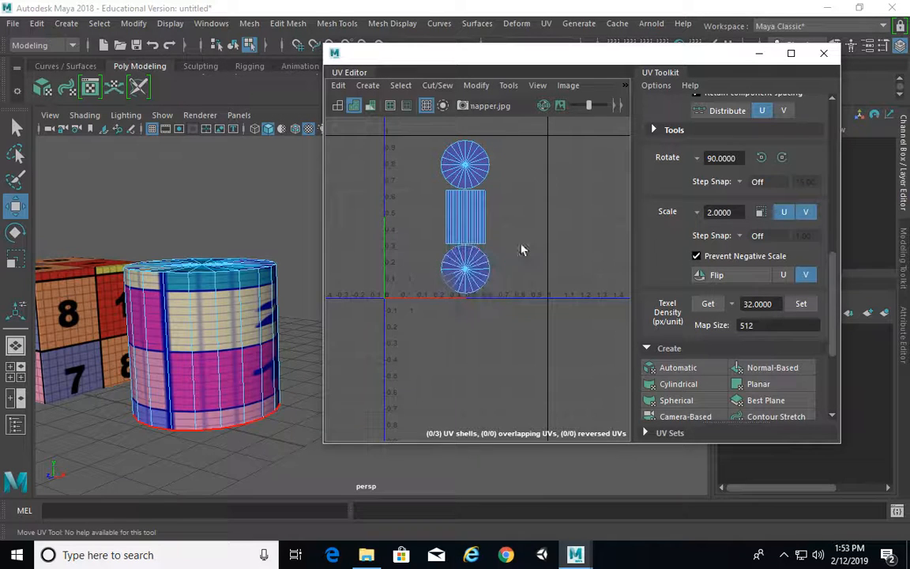
alt+middle_drag(529, 225, 505, 259)
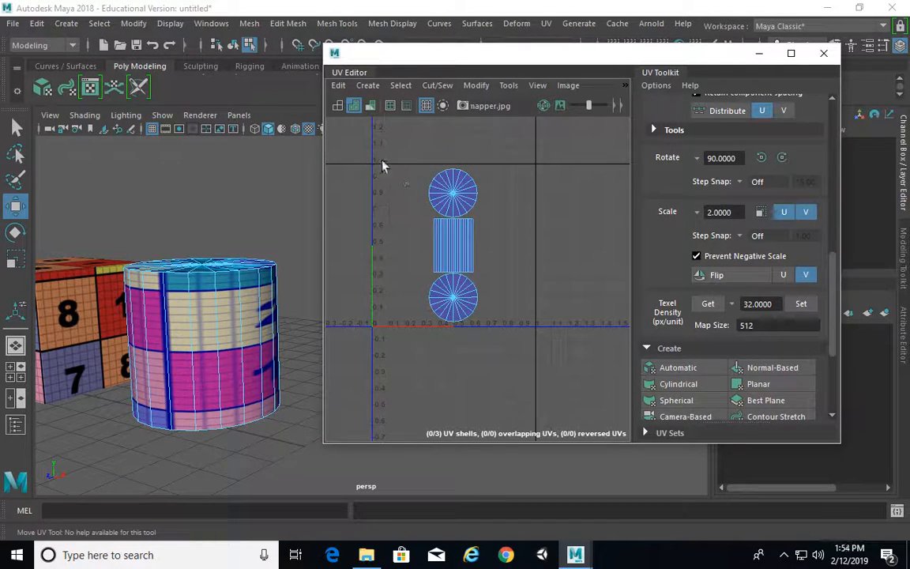
alt+right_drag(594, 285, 506, 294)
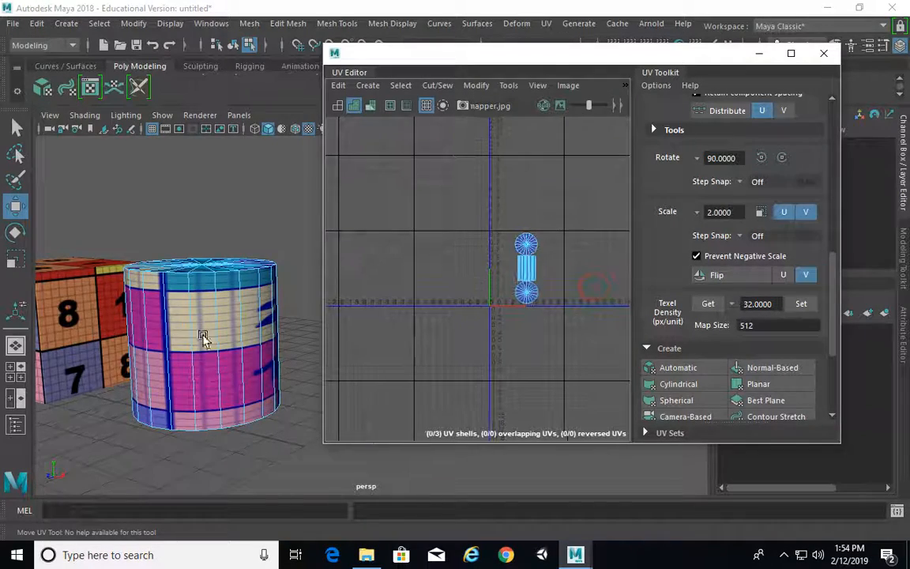
Step: Select the textured sphere as an object and place a duplicate of it beyond the cylinder, at about 14.5 in X
alt+right_drag(204, 340, 126, 309)
mouse_move(126, 309)
alt+mouse_down()
mouse_move(170, 314)
mouse_move(134, 309)
alt+mouse_up()
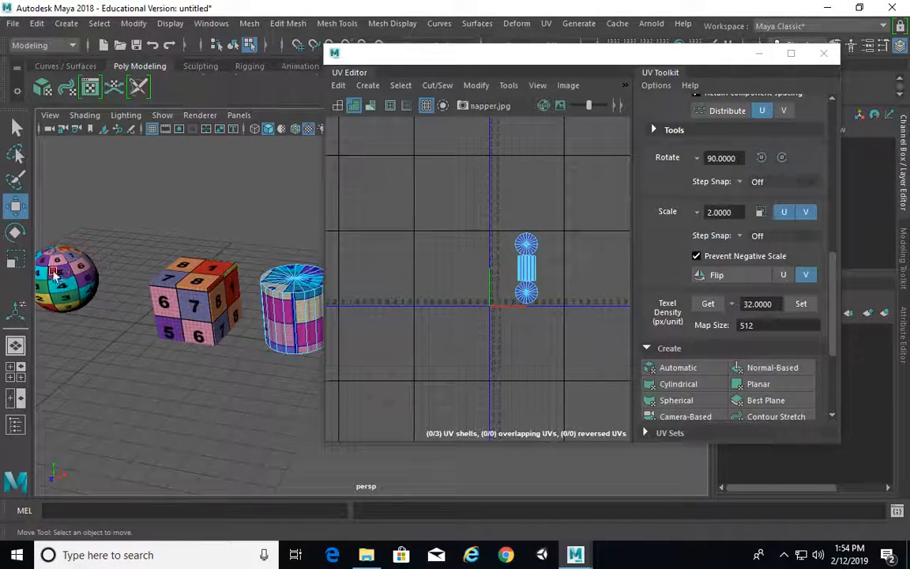
click(54, 283)
alt+drag(218, 305, 155, 307)
alt+middle_drag(123, 278, 221, 275)
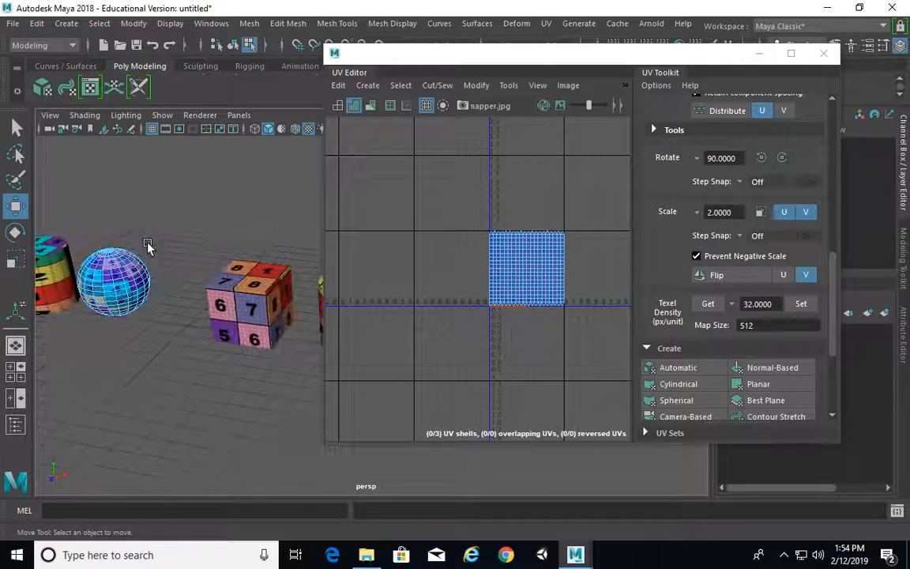
alt+middle_drag(532, 326, 508, 317)
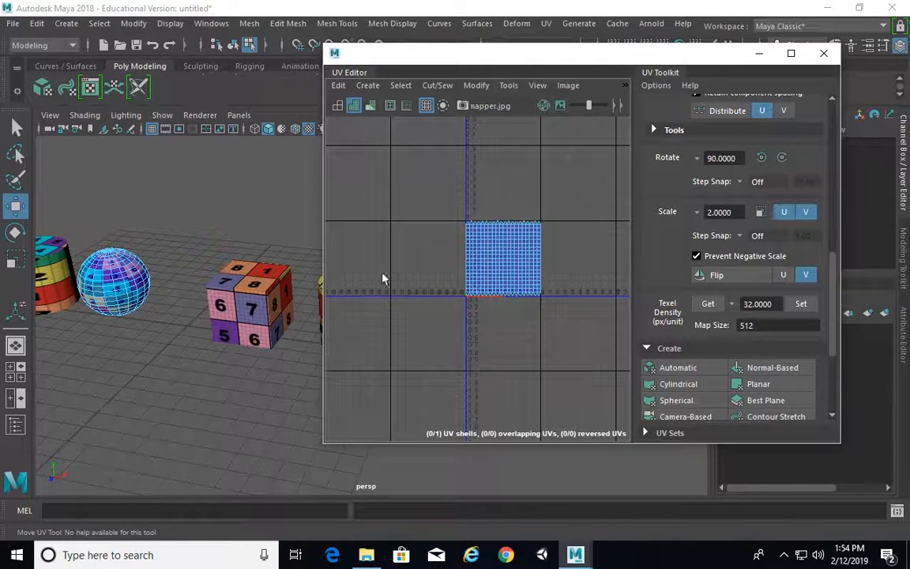
scroll(212, 260, up, 3)
scroll(220, 265, down, 2)
alt+middle_drag(223, 283, 143, 276)
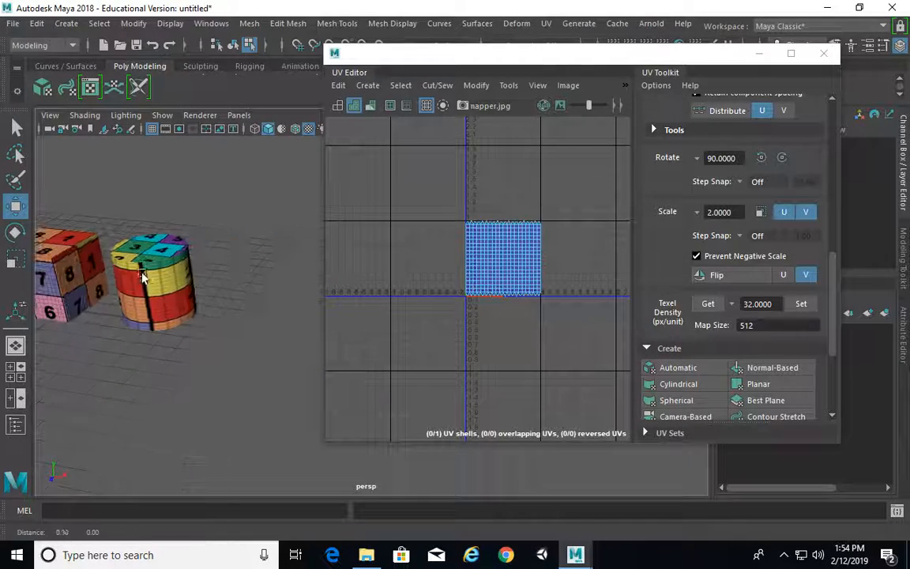
alt+drag(142, 276, 249, 272)
key(F8)
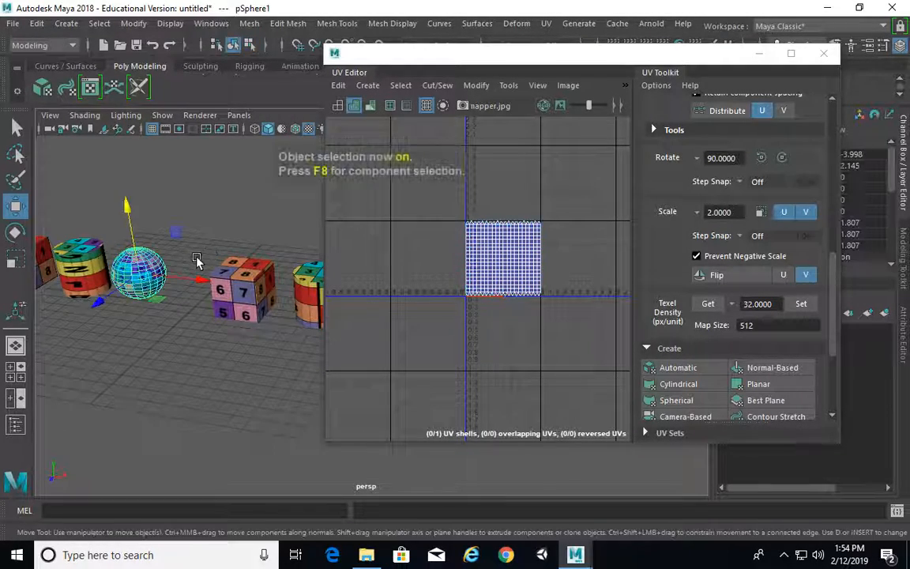
alt+drag(251, 308, 281, 327)
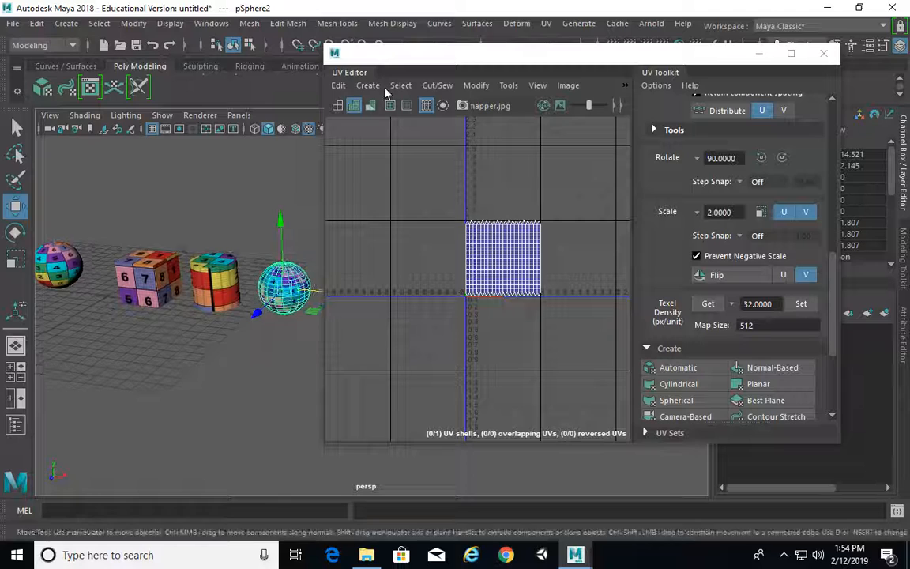
Step: Delete the existing UVs of the duplicated sphere
click(357, 87)
mouse_move(341, 89)
click(365, 139)
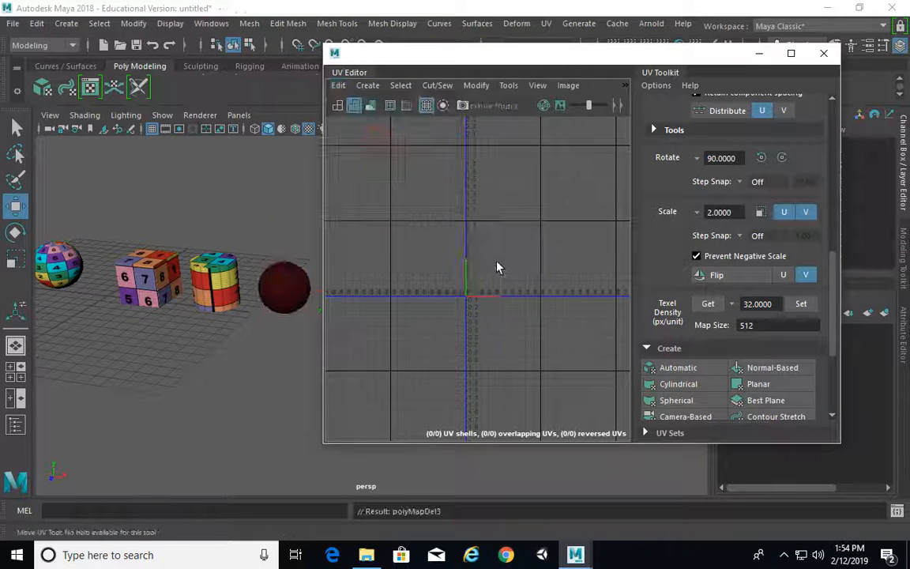
Step: Select the duplicated sphere beyond the cylinder and frame it in the perspective view
click(286, 286)
key(f)
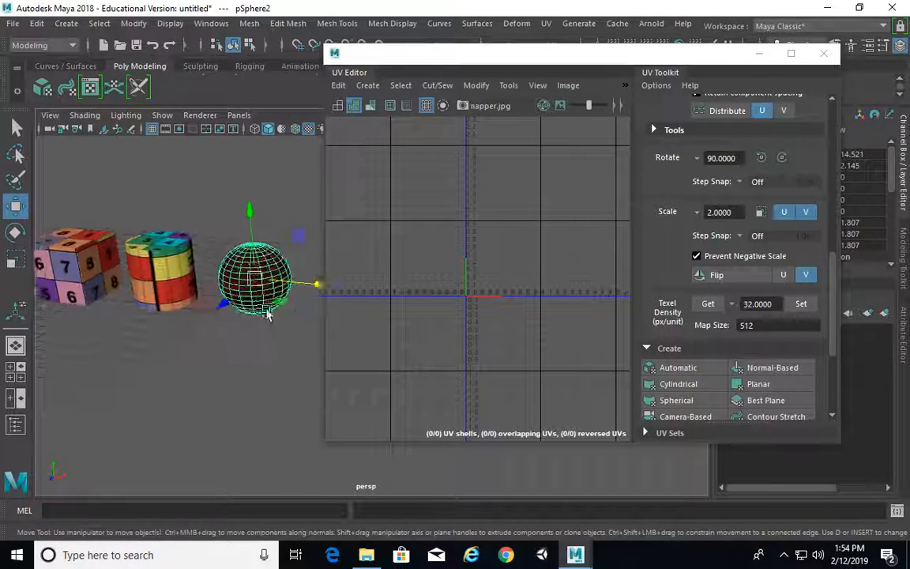
alt+middle_drag(225, 286, 244, 318)
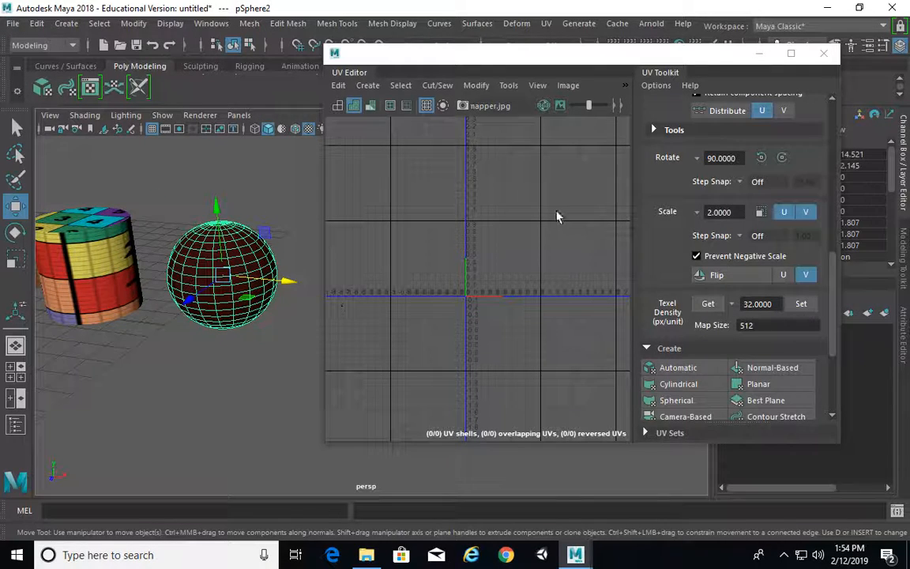
Step: Try a cylindrical UV projection on the duplicated sphere with the default mapping options, and undo it
click(368, 86)
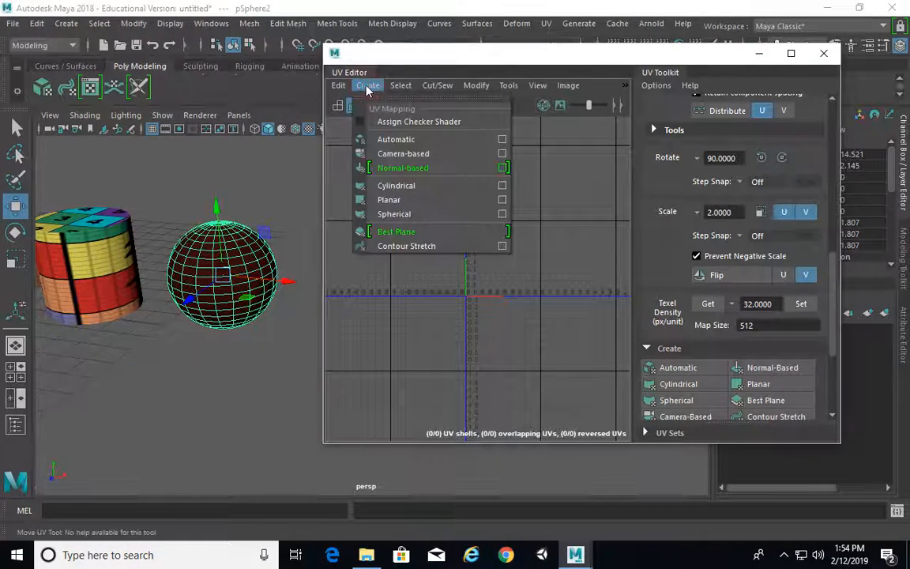
click(503, 186)
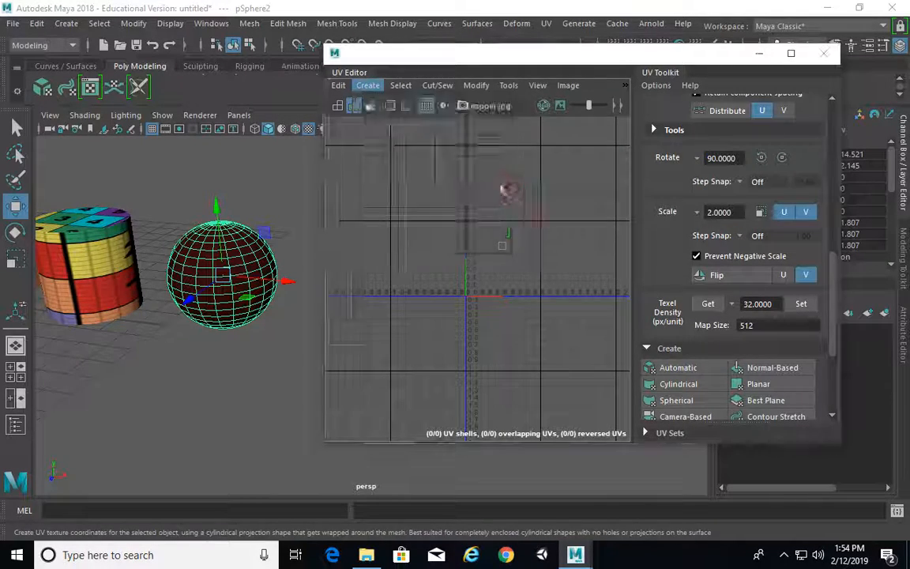
click(552, 336)
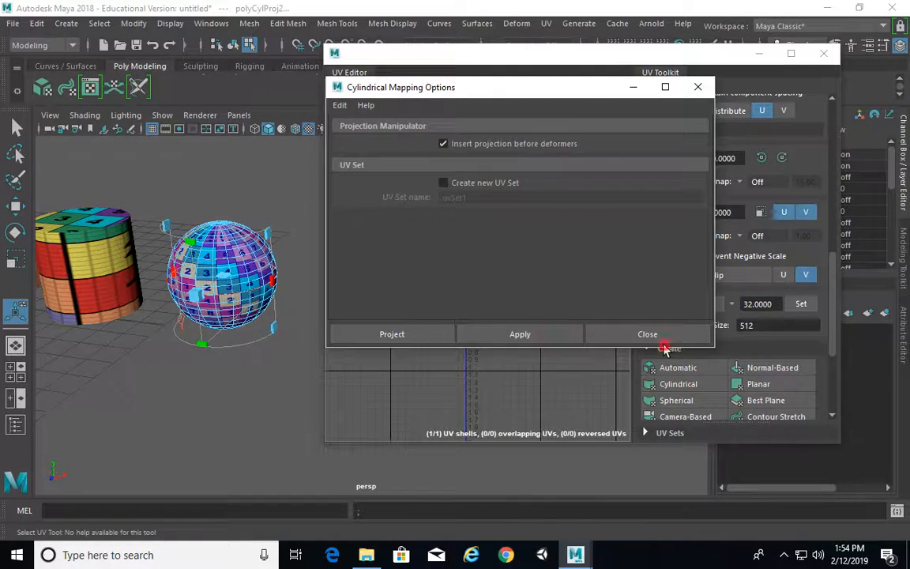
click(595, 336)
alt+drag(169, 294, 278, 284)
key(ctrl+z)
key(ctrl+z)
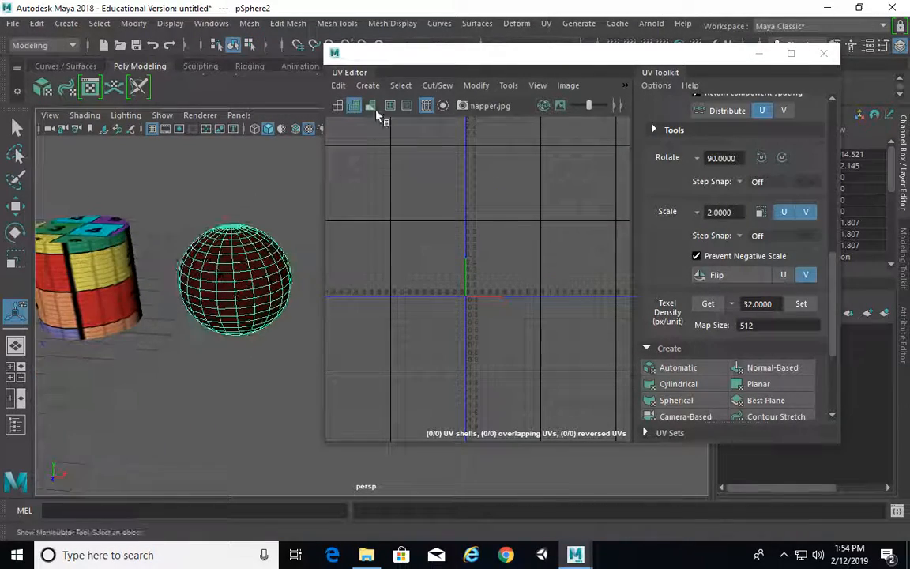
Step: Create UVs for the duplicated sphere with a spherical projection and return to object selection
click(368, 85)
click(426, 214)
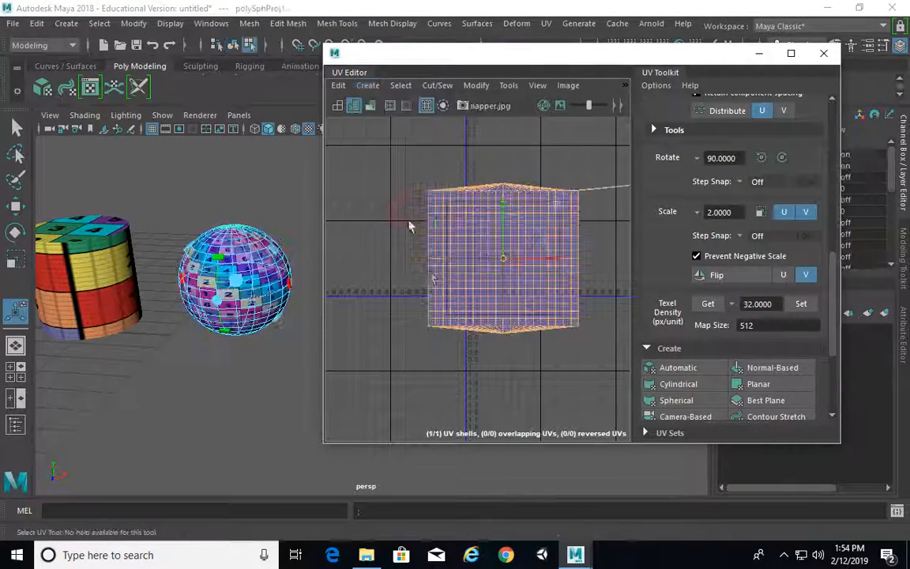
scroll(426, 290, up, 1)
alt+middle_drag(425, 290, 479, 267)
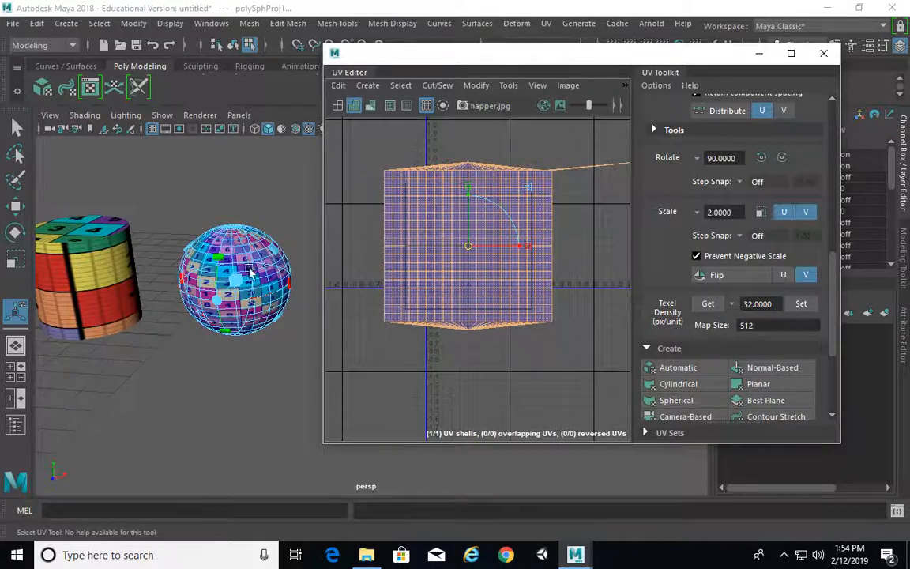
scroll(188, 278, up, 4)
alt+middle_drag(190, 278, 220, 267)
scroll(254, 268, down, 2)
click(223, 183)
right_drag(221, 267, 232, 237)
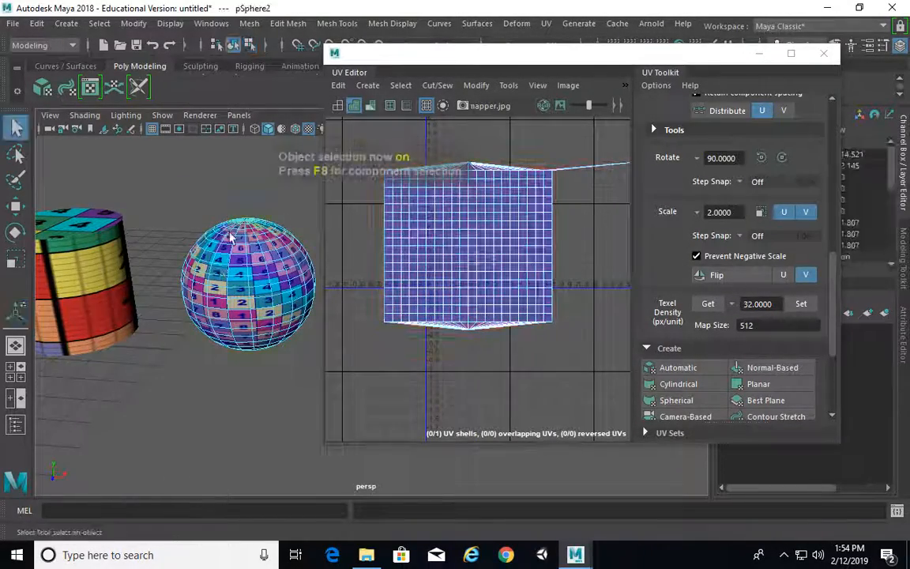
key(F8)
key(F8)
click(221, 194)
Step: Examine how the number texture wraps around the top pole of the duplicated sphere
alt+drag(229, 268, 249, 278)
click(130, 320)
click(158, 289)
scroll(174, 322, up, 6)
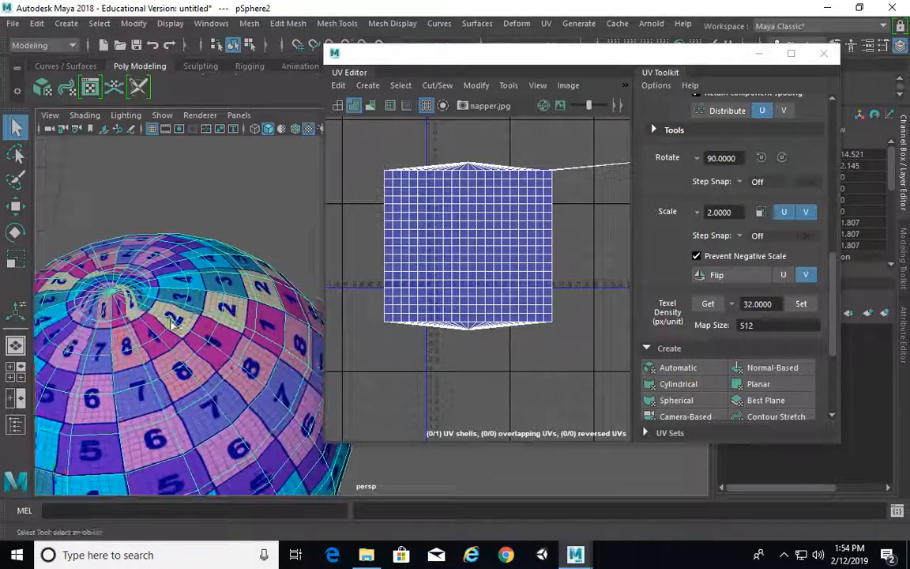
alt+drag(174, 322, 249, 314)
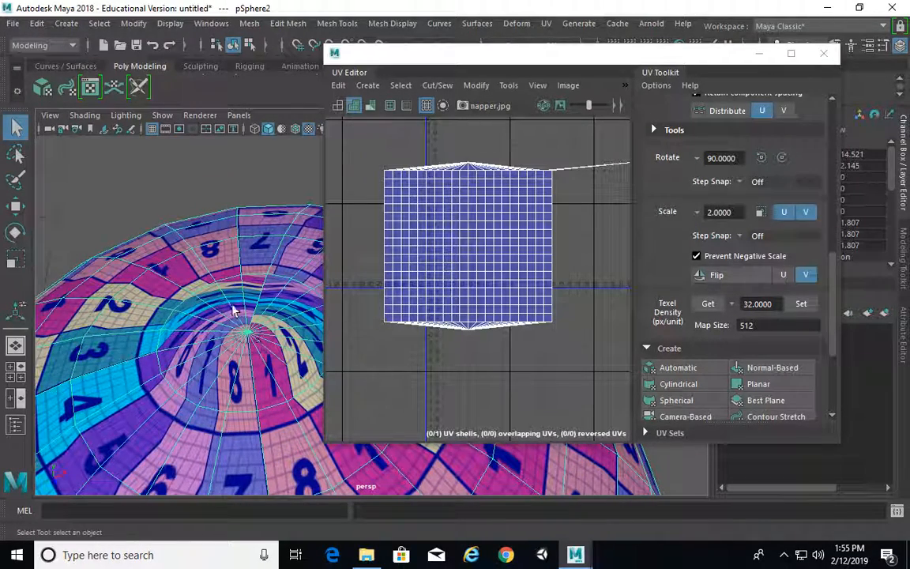
alt+drag(257, 355, 189, 300)
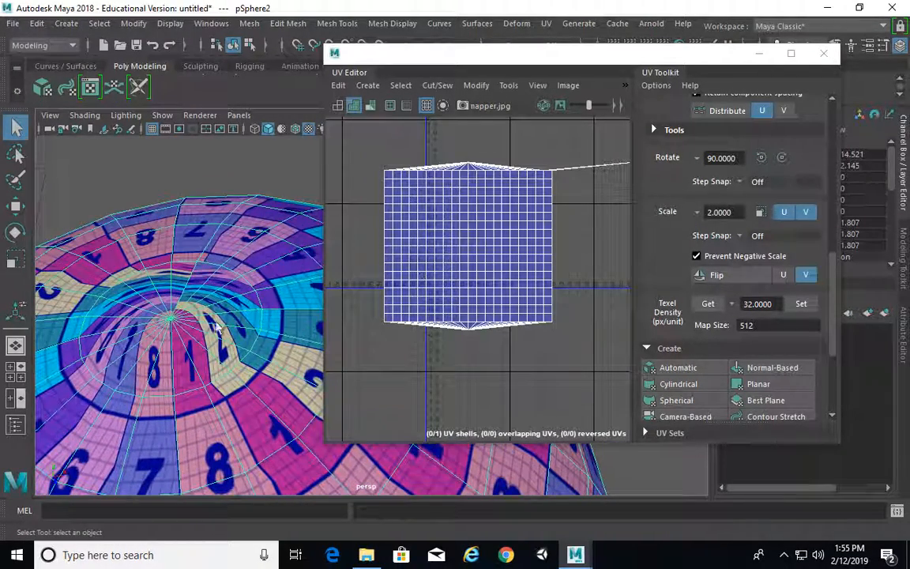
alt+drag(218, 330, 215, 279)
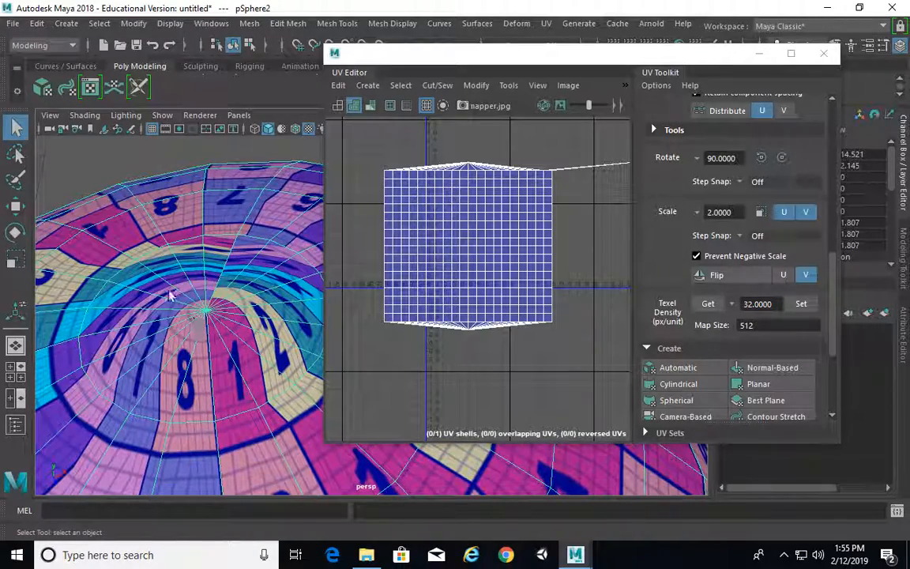
Step: Select the fan of pole edges along the upper end of the sphere's UV shell and cut them
scroll(512, 172, up, 8)
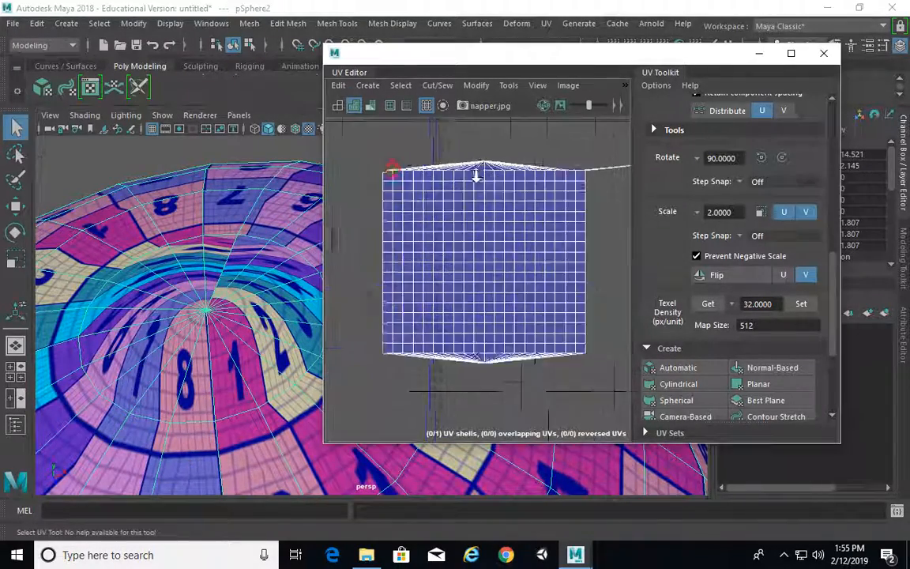
right_click(524, 182)
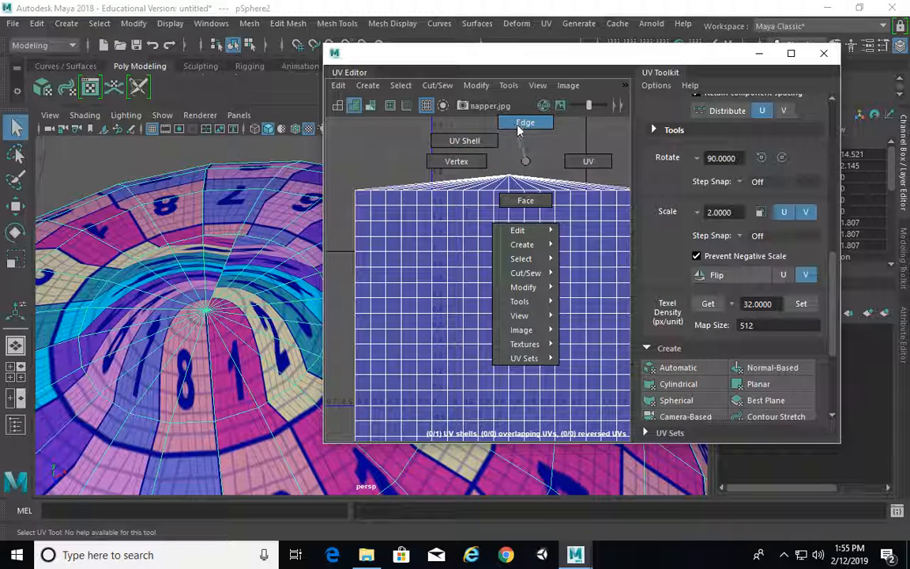
right_drag(522, 128, 522, 128)
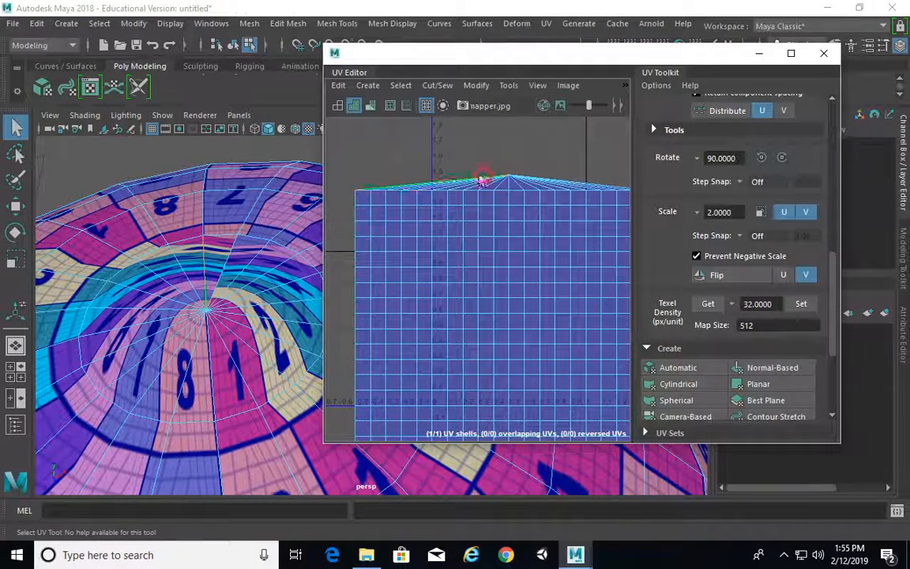
click(482, 180)
drag(415, 162, 536, 180)
alt+middle_drag(550, 222, 531, 226)
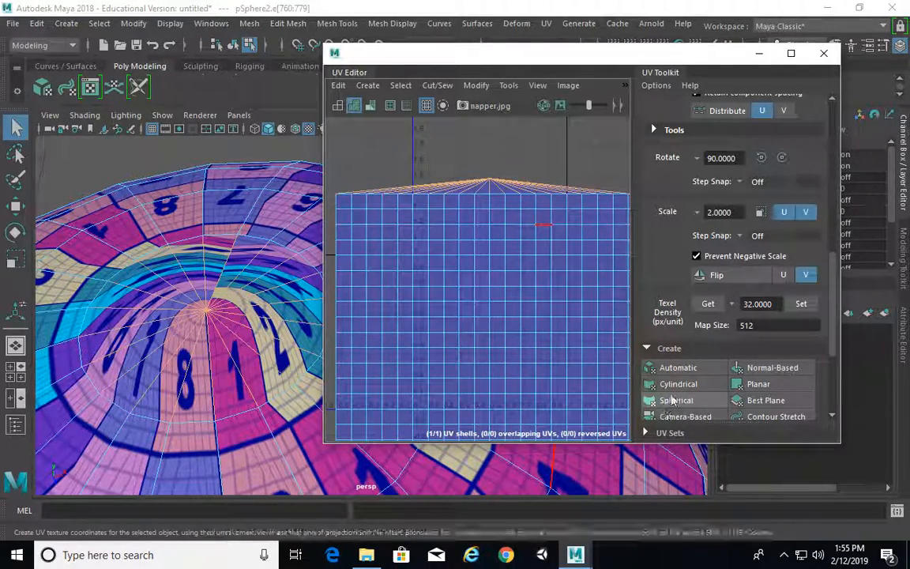
drag(831, 303, 827, 341)
click(680, 338)
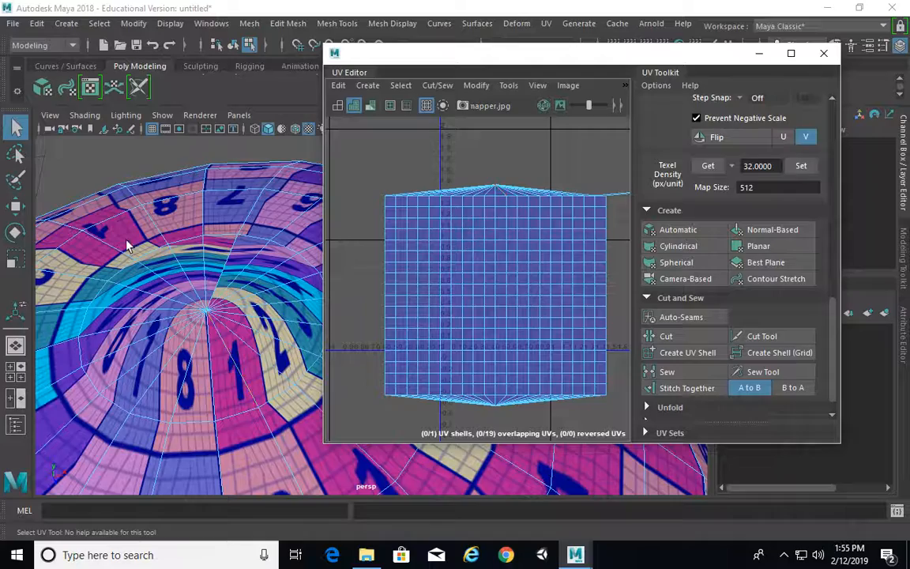
Step: Return to object mode and examine the original sphere's UV layout for comparison with the duplicate's
alt+drag(126, 246, 222, 251)
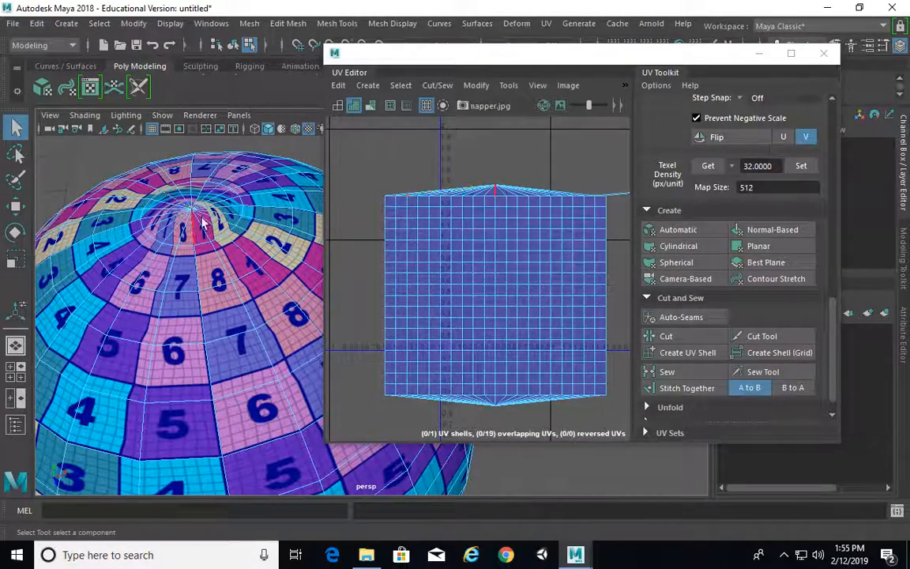
scroll(214, 238, down, 5)
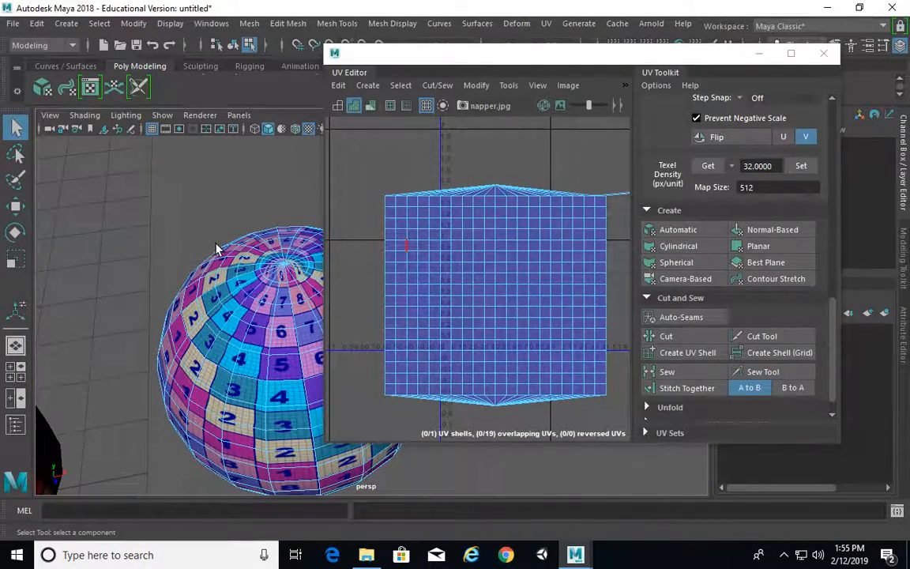
key(F8)
key(F8)
key(F8)
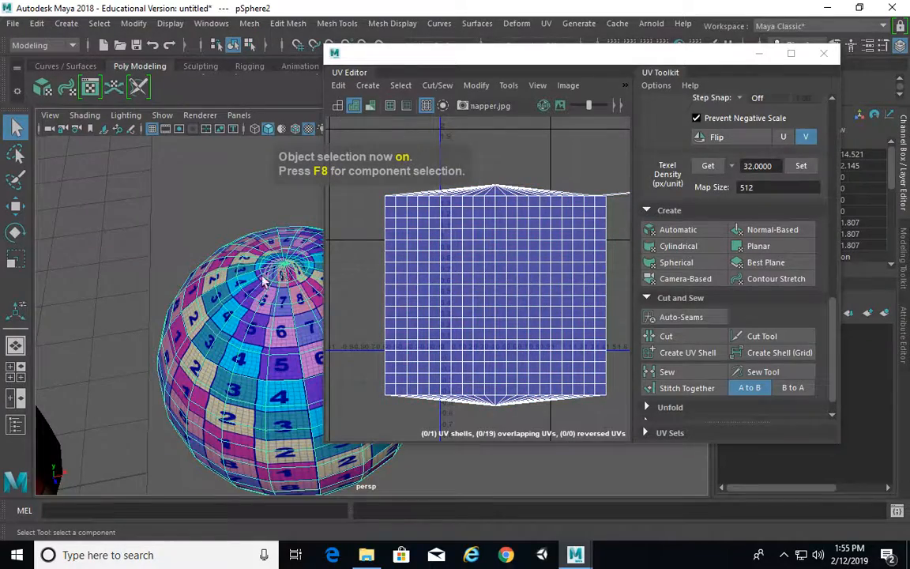
mouse_move(132, 252)
alt+middle_down()
mouse_move(234, 286)
mouse_move(197, 249)
mouse_move(277, 244)
alt+middle_up()
mouse_move(174, 281)
alt+middle_down()
mouse_move(171, 260)
mouse_move(316, 230)
alt+middle_up()
click(158, 340)
alt+right_drag(457, 256, 533, 277)
alt+middle_drag(533, 276, 411, 197)
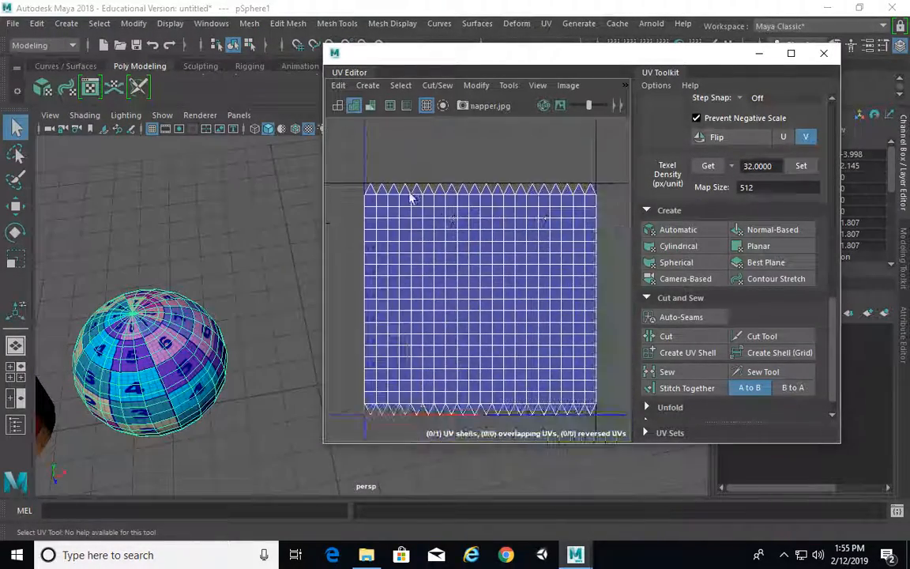
Step: Reselect the duplicated sphere and select its entire UV shell in the UV Editor
alt+drag(250, 329, 205, 316)
alt+middle_drag(206, 316, 124, 310)
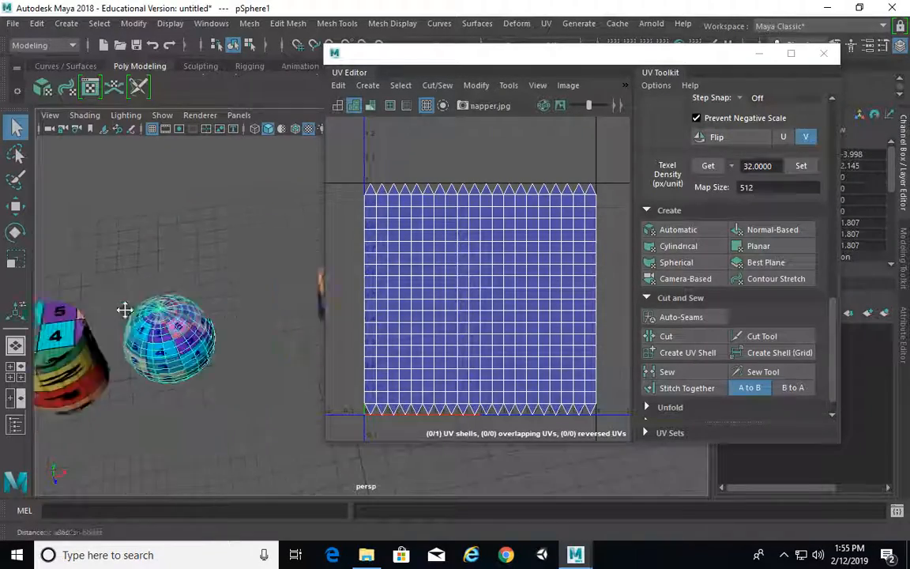
alt+middle_drag(304, 307, 142, 311)
alt+middle_drag(257, 276, 87, 308)
click(209, 280)
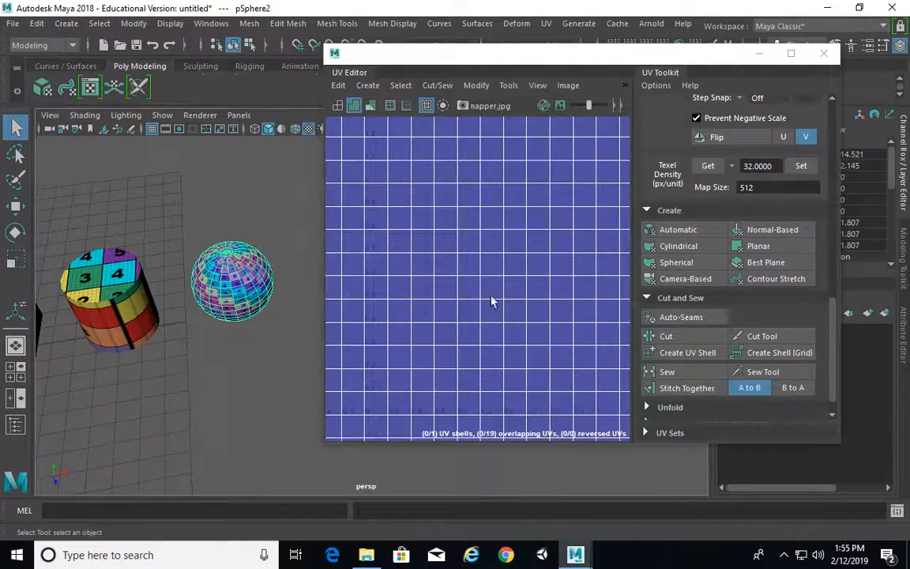
scroll(492, 302, down, 5)
alt+middle_drag(537, 295, 515, 295)
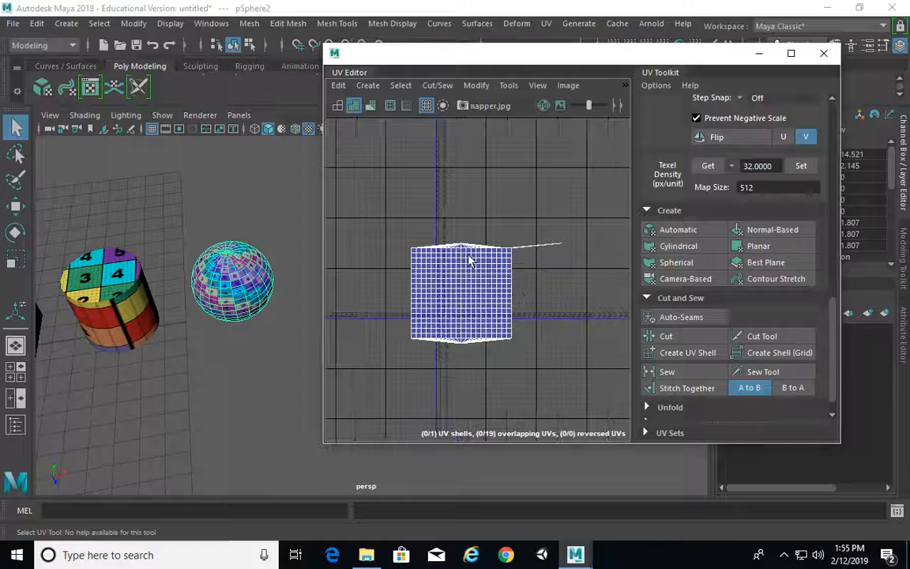
scroll(459, 263, up, 1)
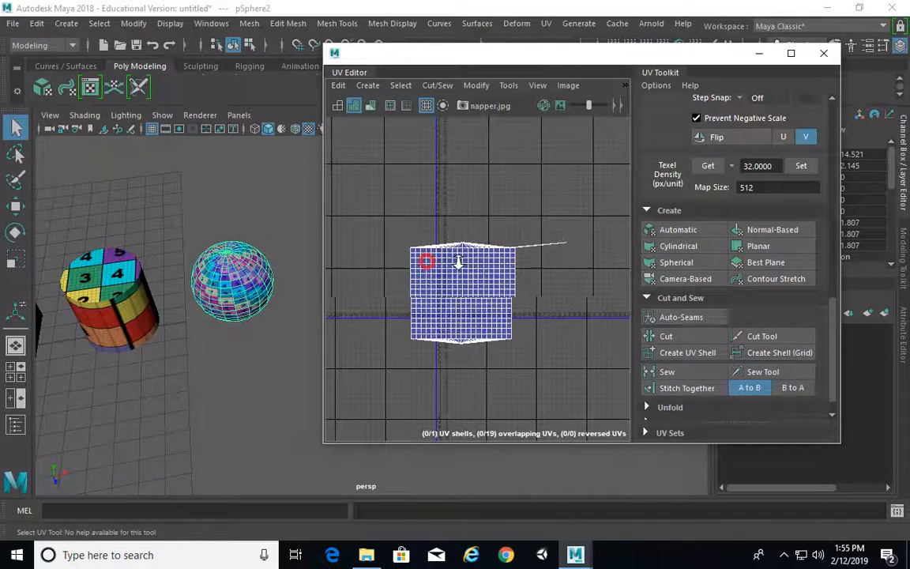
alt+middle_drag(473, 264, 466, 240)
right_drag(464, 237, 404, 219)
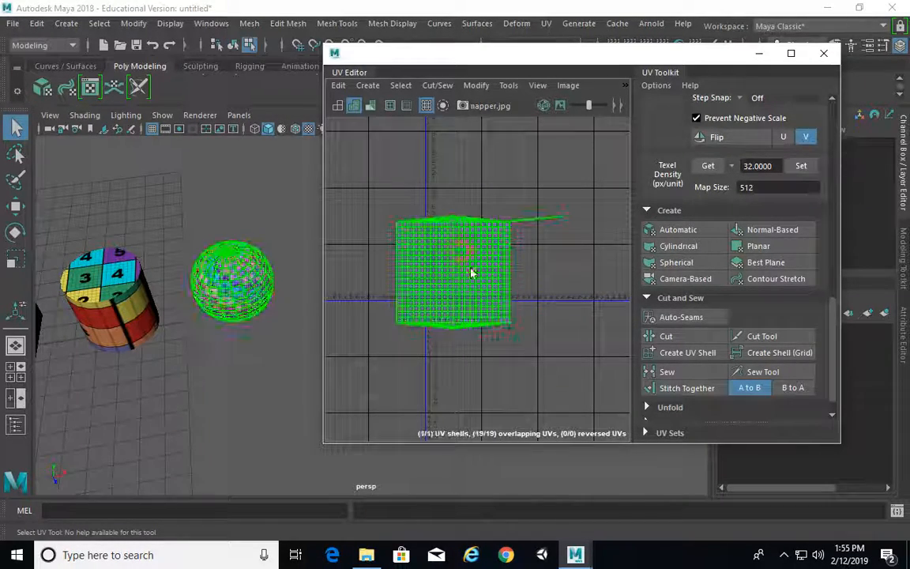
Step: Scale down the duplicated sphere's UV shell and move its main grid inside the 0 to 1 UV square
key(r)
scroll(542, 266, up, 2)
drag(542, 259, 516, 273)
alt+middle_drag(490, 272, 464, 275)
alt+right_drag(421, 278, 554, 291)
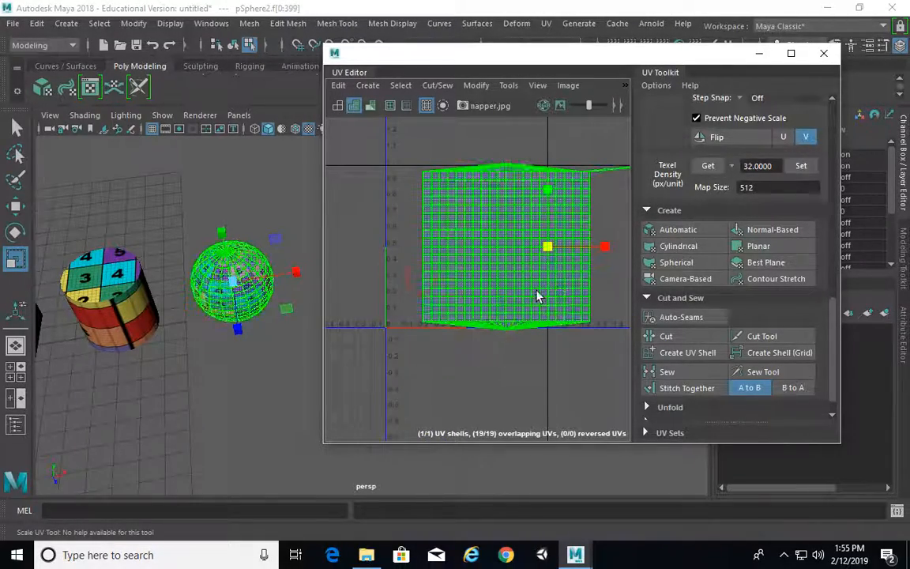
key(w)
drag(561, 249, 528, 249)
key(r)
key(w)
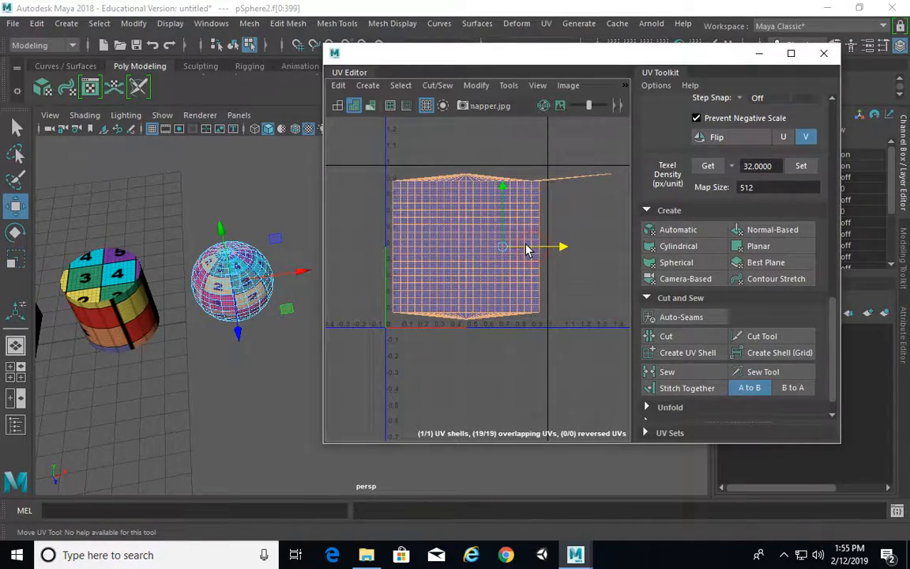
Step: Return to object mode with nothing selected and minimize the UV Editor window
alt+right_drag(475, 273, 271, 209)
click(271, 212)
alt+drag(214, 309, 219, 278)
alt+middle_drag(219, 280, 239, 325)
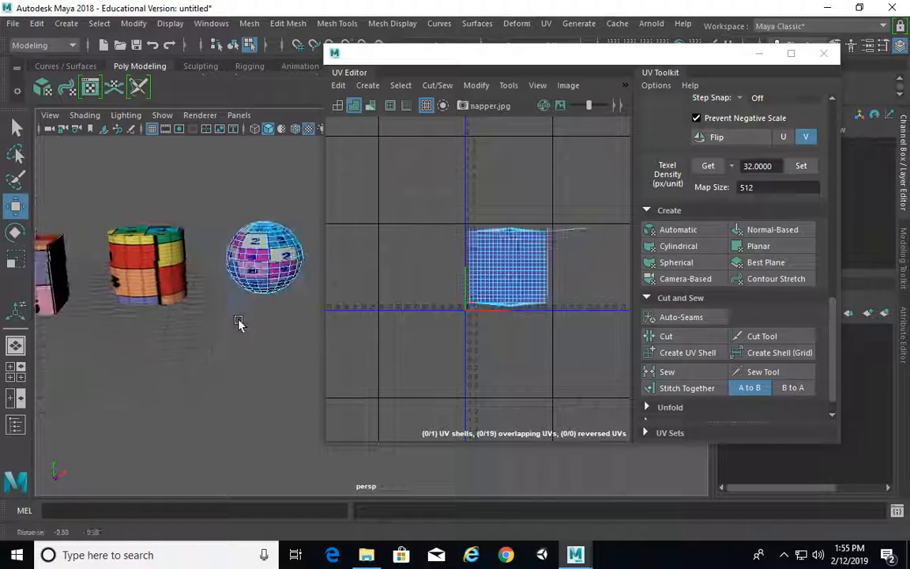
key(F8)
click(212, 330)
click(761, 56)
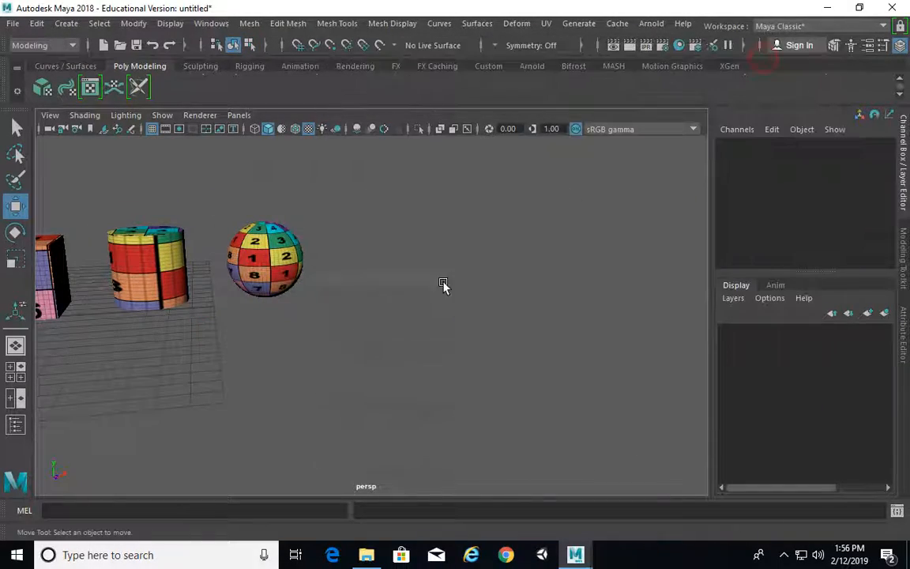
Step: Examine the textures on the original cube, cylinder and sphere alongside those on their duplicates
alt+middle_drag(443, 288, 573, 278)
alt+drag(572, 278, 547, 292)
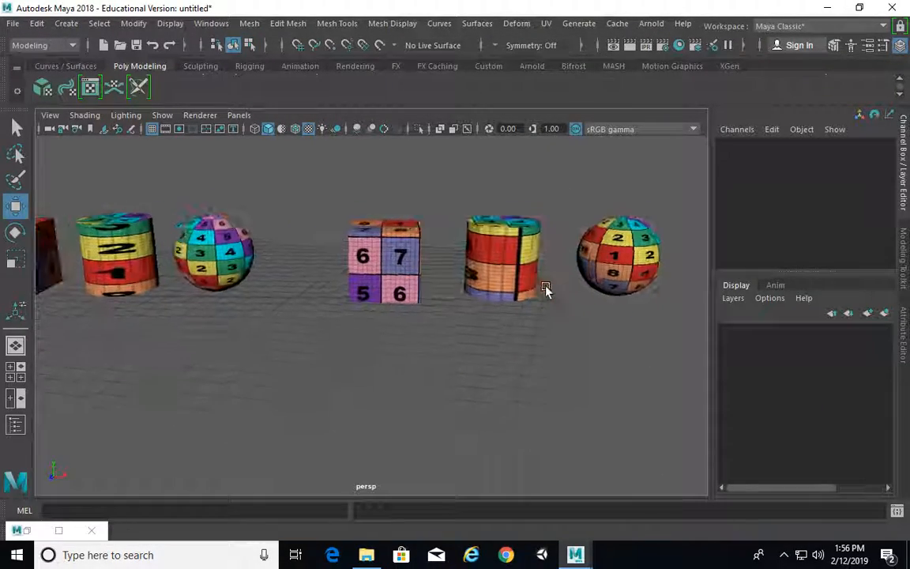
alt+right_drag(546, 292, 508, 282)
alt+middle_drag(509, 282, 546, 283)
alt+drag(547, 285, 448, 252)
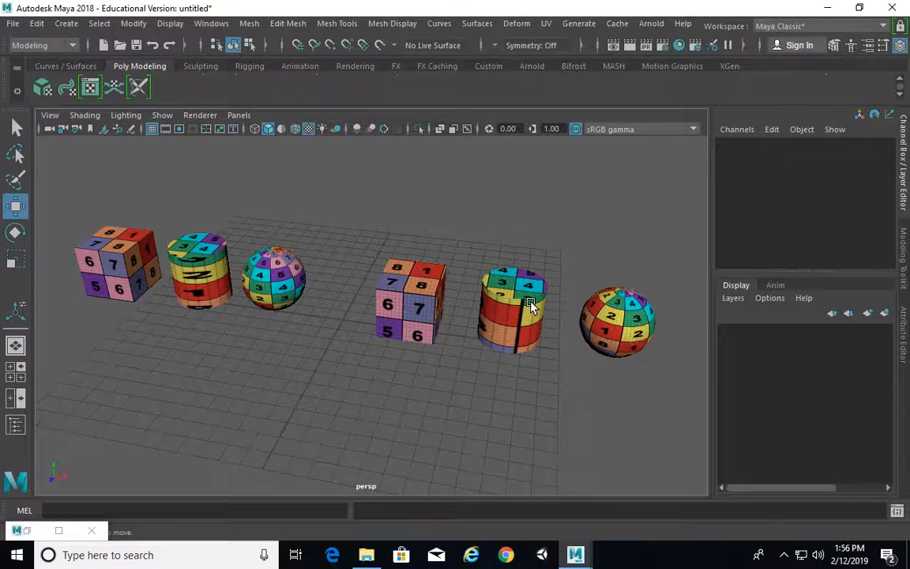
alt+drag(656, 265, 612, 233)
key(q)
alt+right_drag(556, 230, 503, 216)
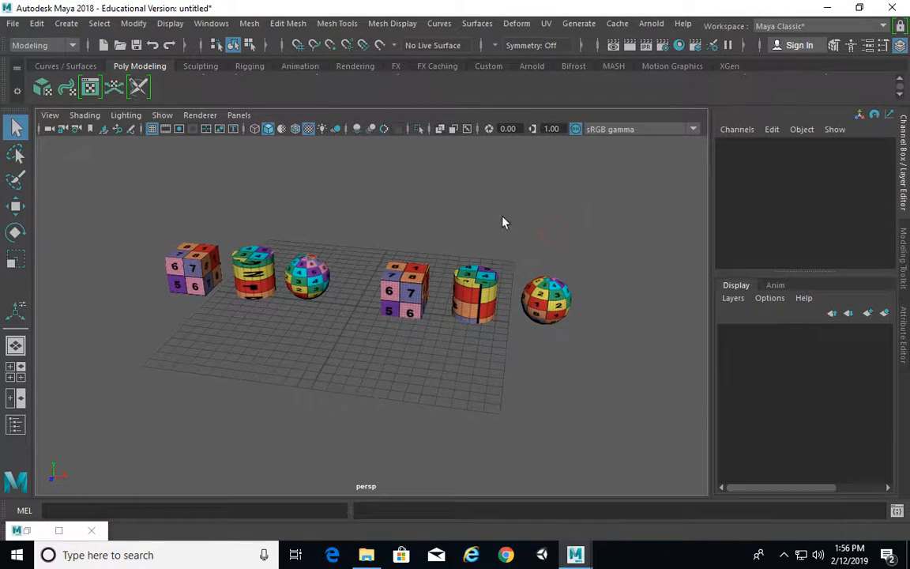
alt+right_drag(295, 217, 301, 218)
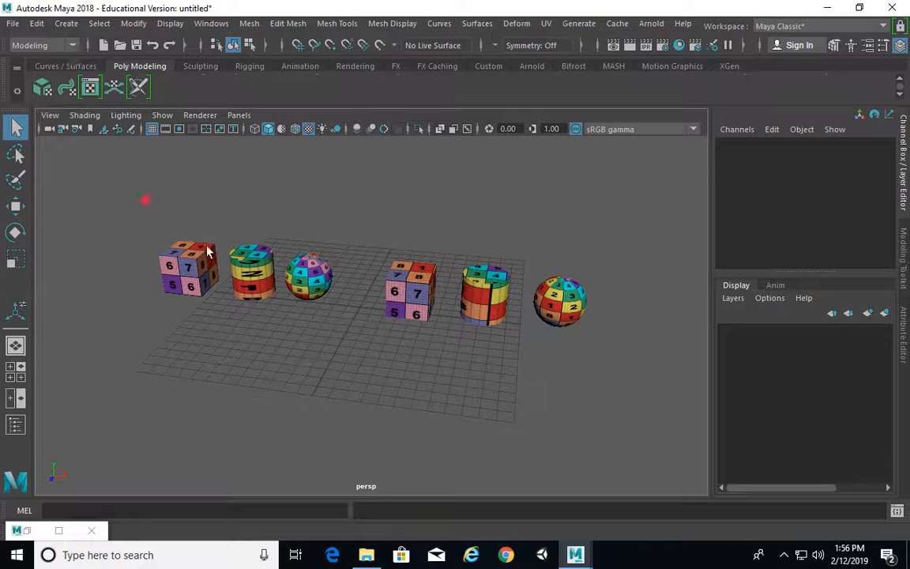
Step: Put all six textured primitives on a new display layer named UV_Projections_L and check its visibility toggle
drag(207, 251, 706, 424)
click(886, 314)
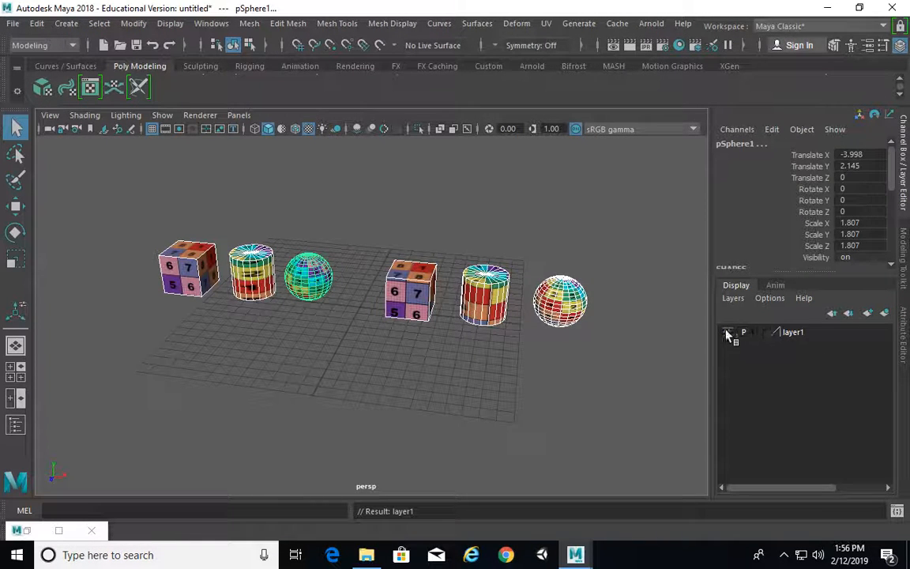
click(729, 333)
double_click(791, 332)
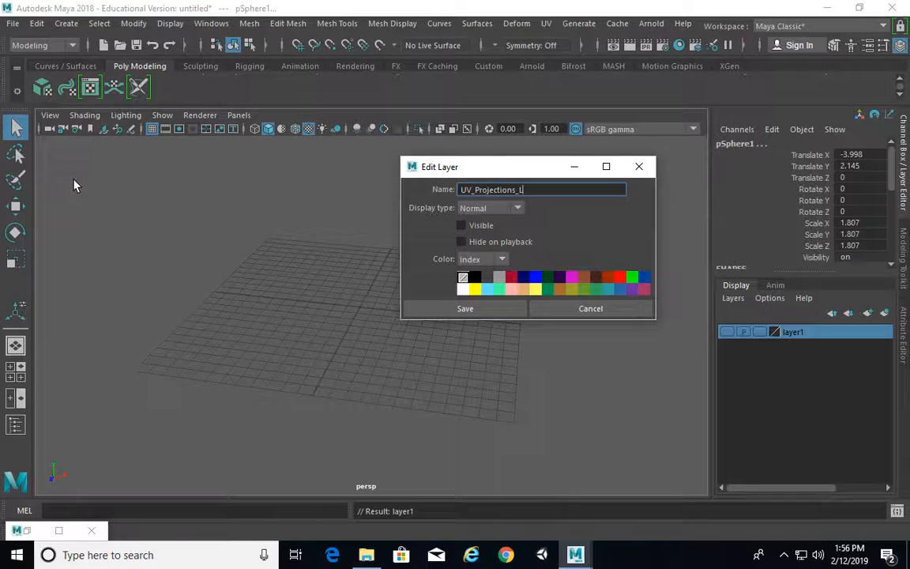
click(495, 315)
click(727, 331)
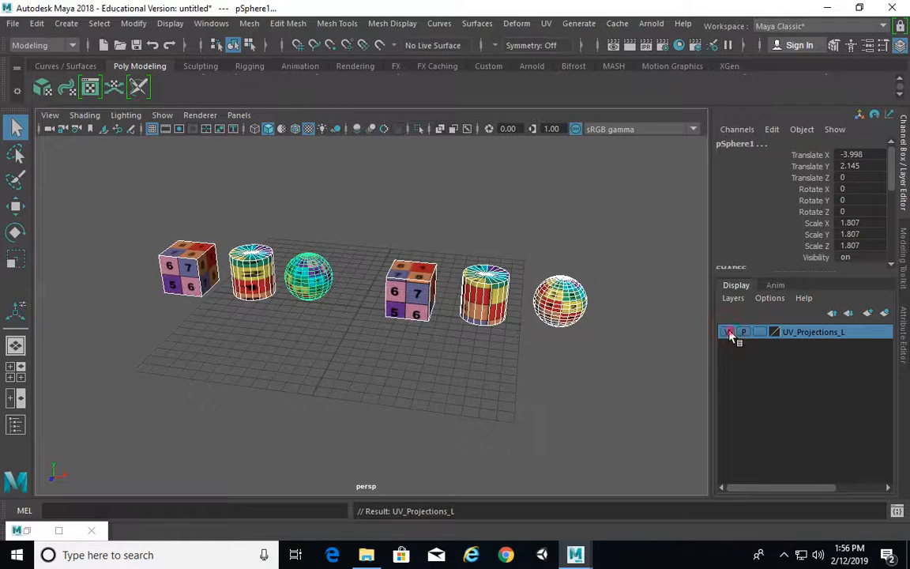
click(727, 332)
click(727, 332)
Step: Save the scene to the Desktop as WI19_UVs_Intro_01 in Maya Binary format, and hide the UV_Projections_L layer
click(13, 23)
click(55, 96)
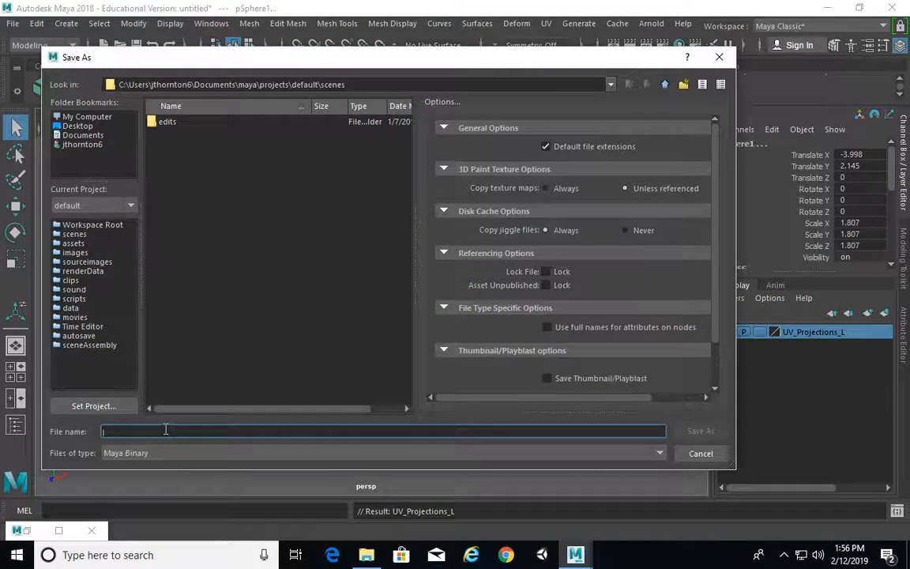
text(UVs_Intro_01)
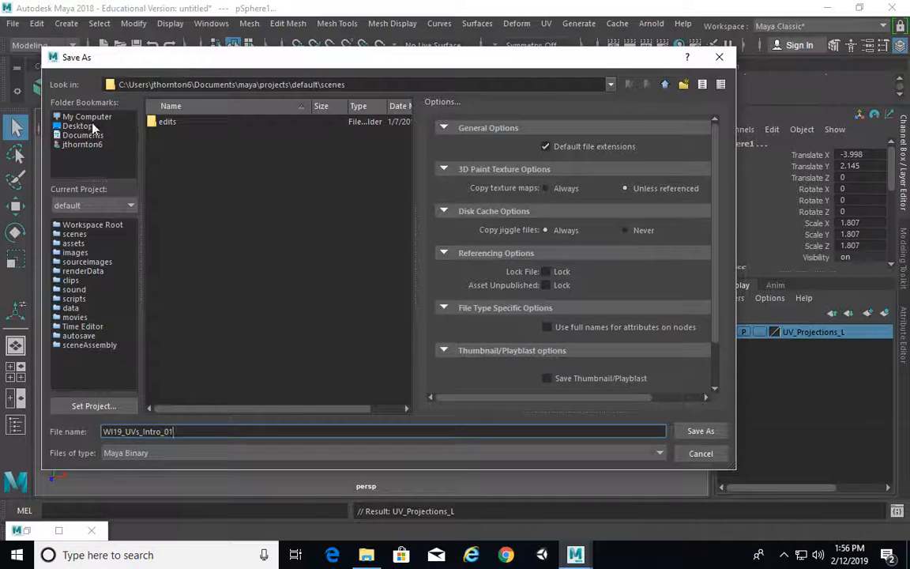
click(77, 125)
click(700, 431)
click(428, 207)
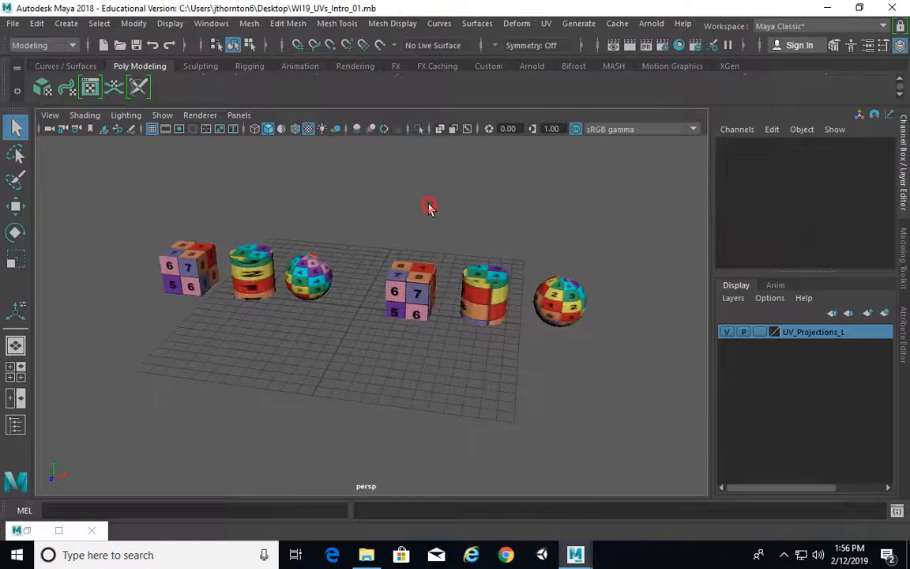
click(726, 332)
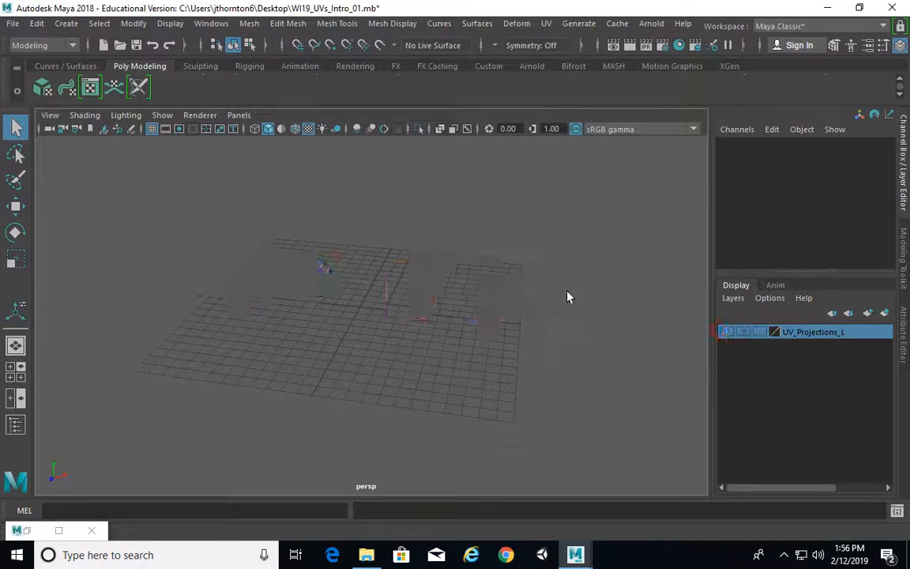
scroll(423, 290, up, 2)
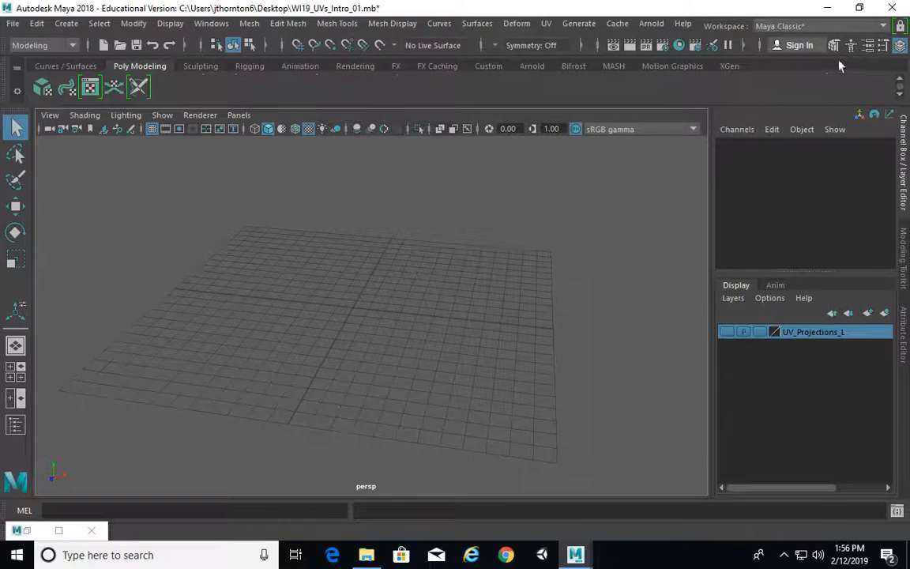
Step: Switch to the desktop and open the c3pos_cereal_box image from the Maya_UV_Mapping folder
click(827, 9)
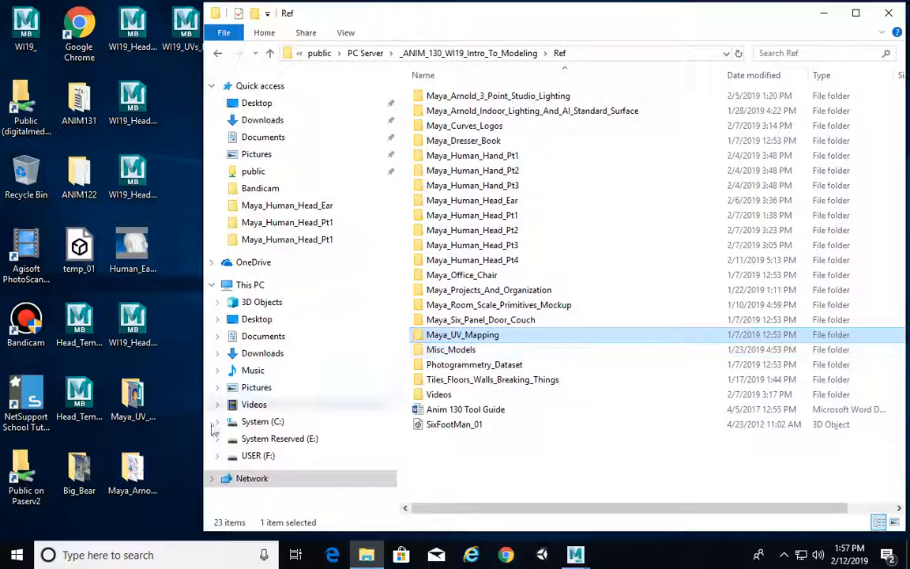
double_click(133, 395)
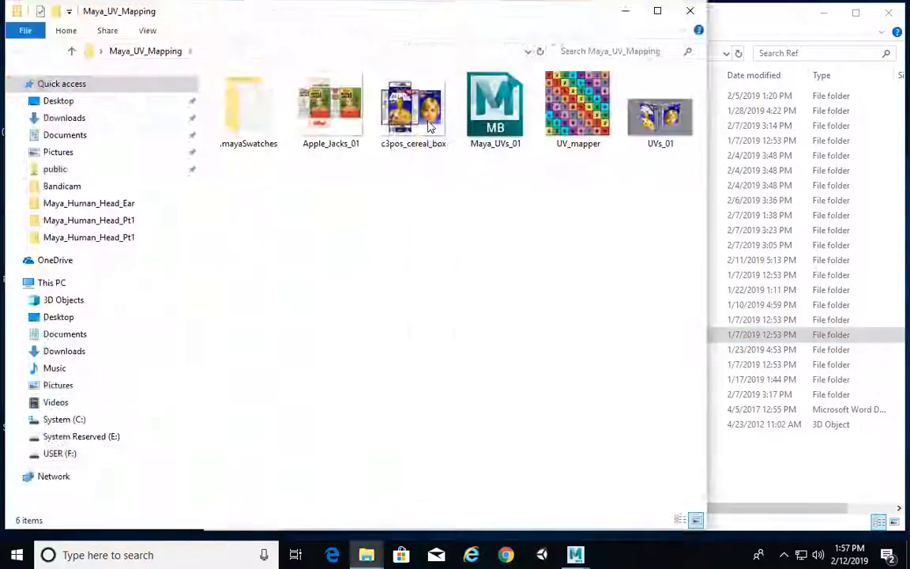
click(412, 110)
double_click(413, 110)
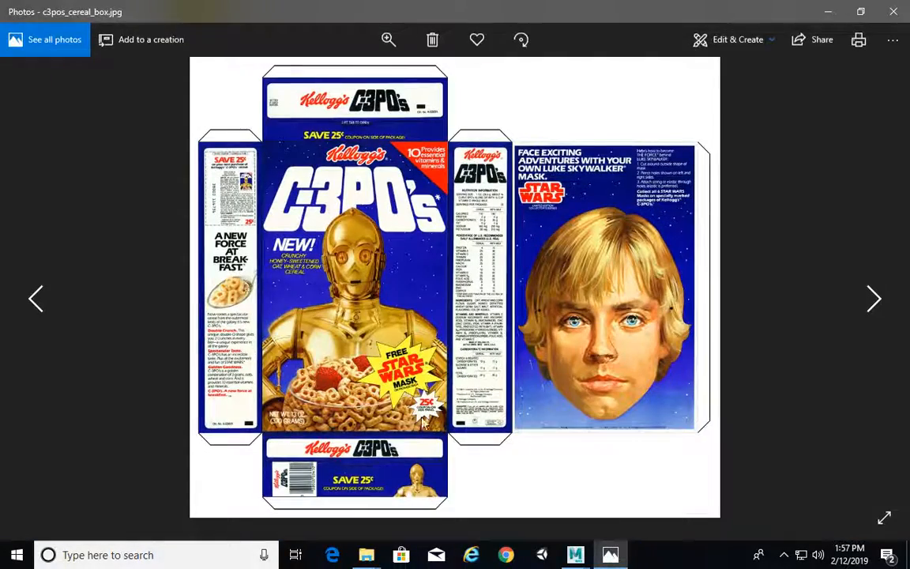
Step: Look through the UV_mapper, UVs_01 and Apple_Jacks_01 reference images in the same folder
click(875, 299)
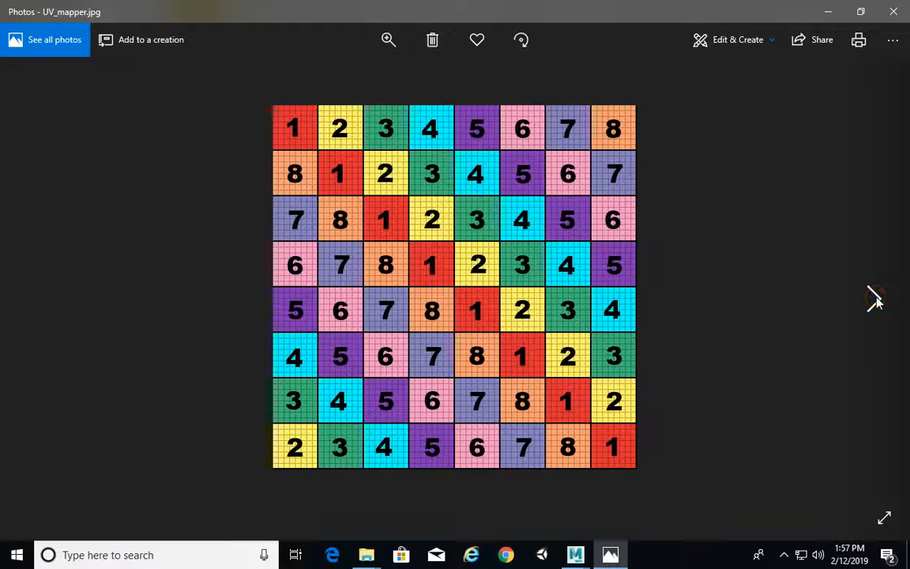
click(876, 301)
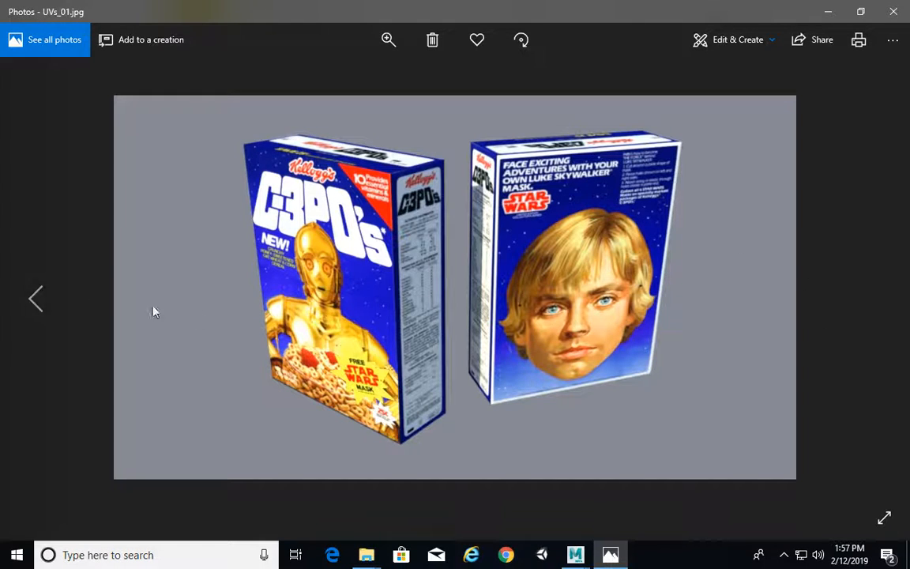
click(45, 305)
click(44, 304)
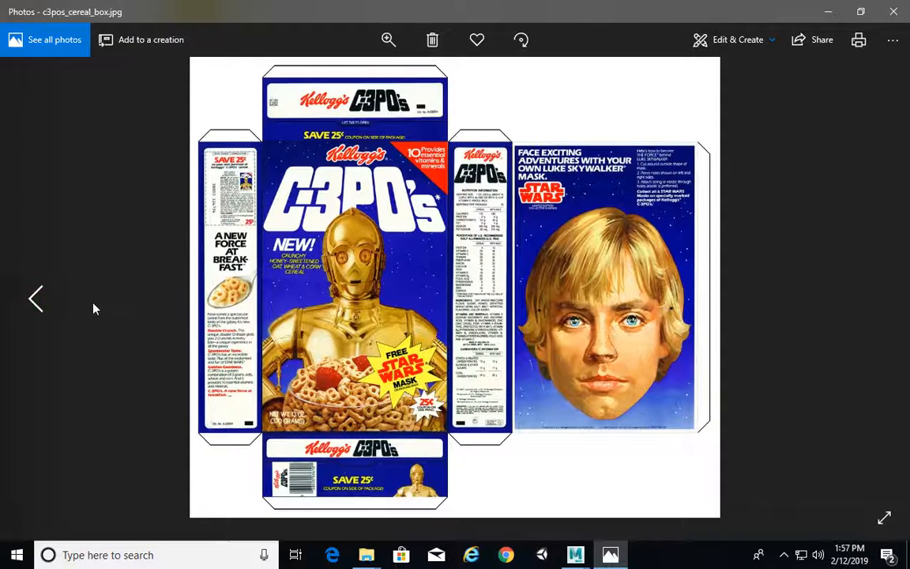
click(28, 302)
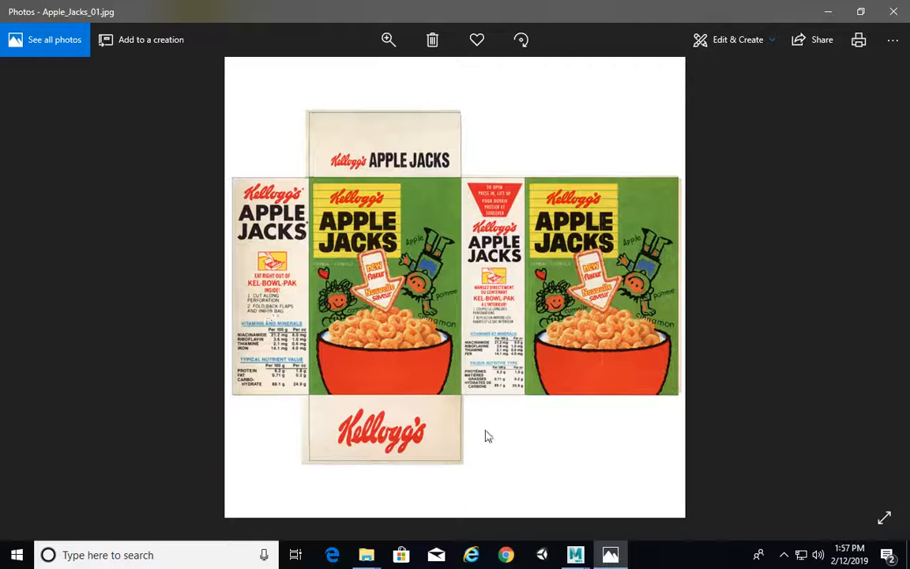
Step: Close the image viewer, minimize the folder window and return to Maya with the UV Editor minimized
click(894, 11)
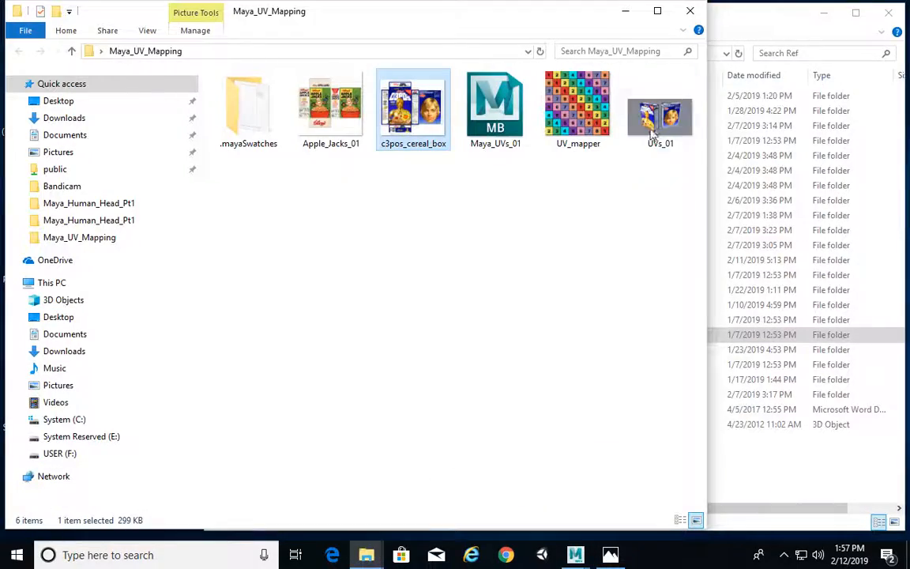
click(624, 10)
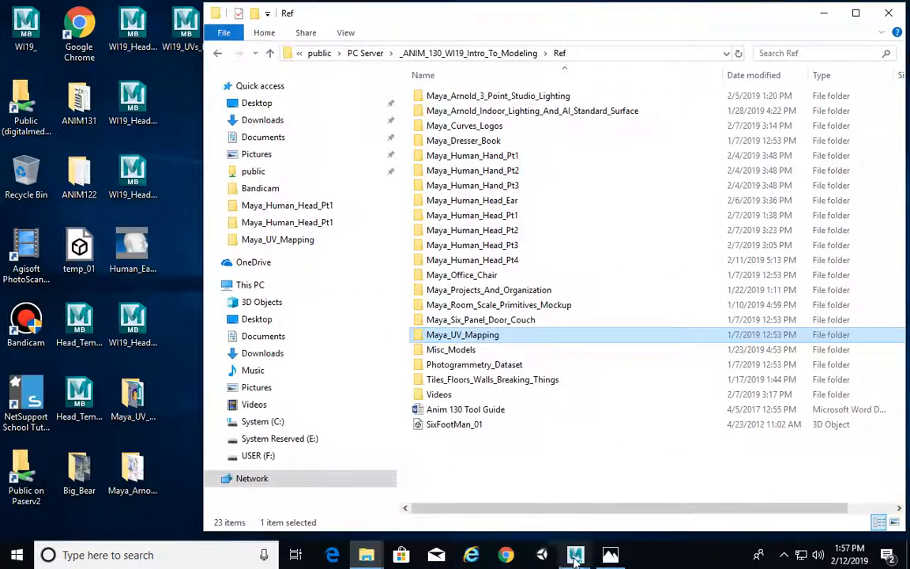
mouse_move(575, 553)
click(614, 503)
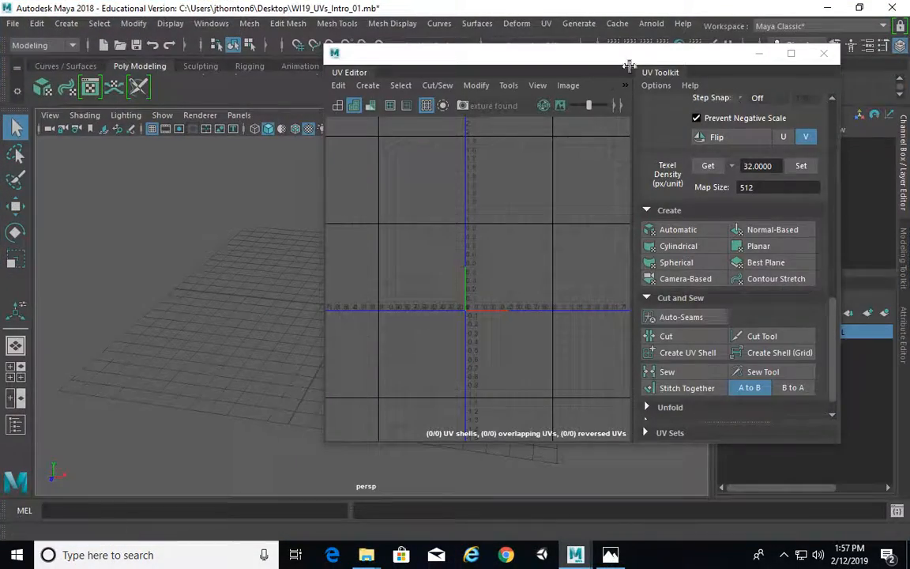
click(758, 53)
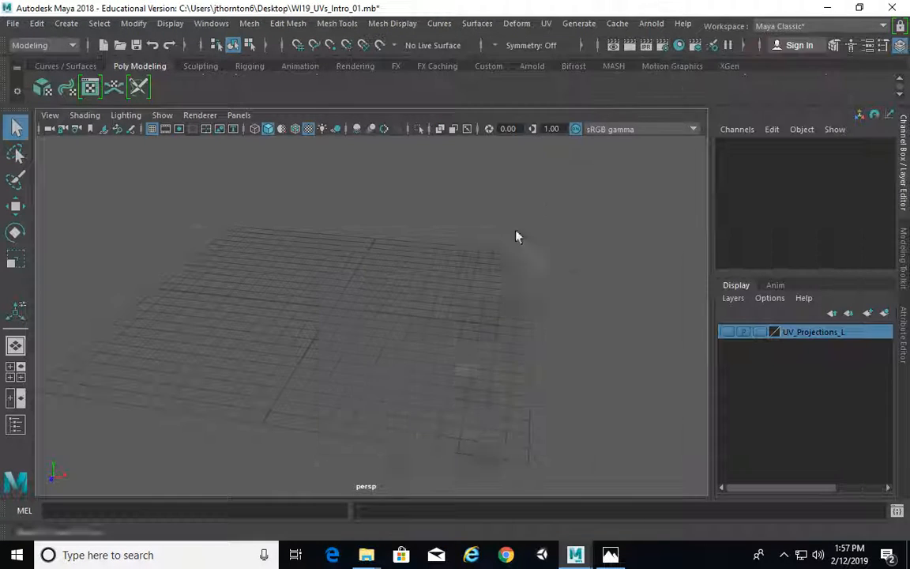
Step: Create a polygon cube at the center of the grid
alt+middle_drag(563, 256, 513, 228)
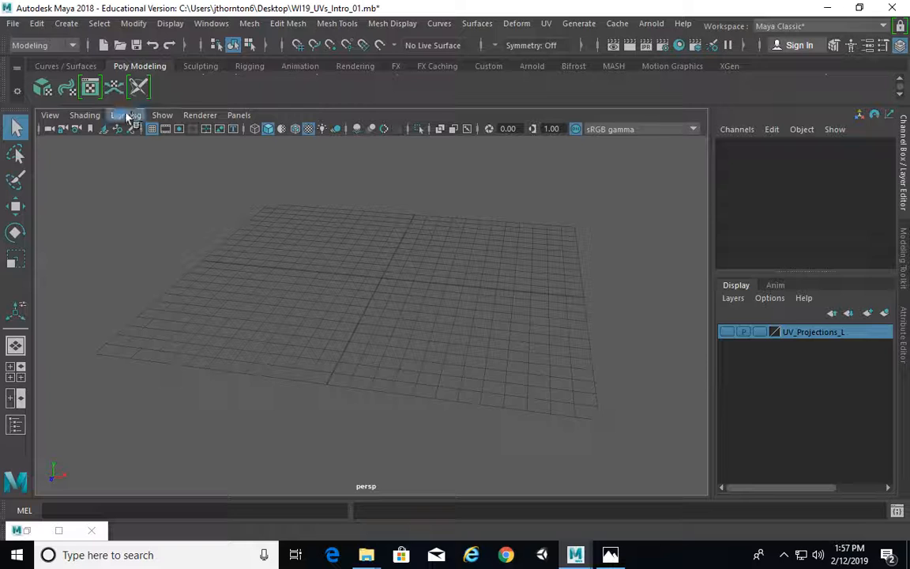
click(58, 67)
click(139, 65)
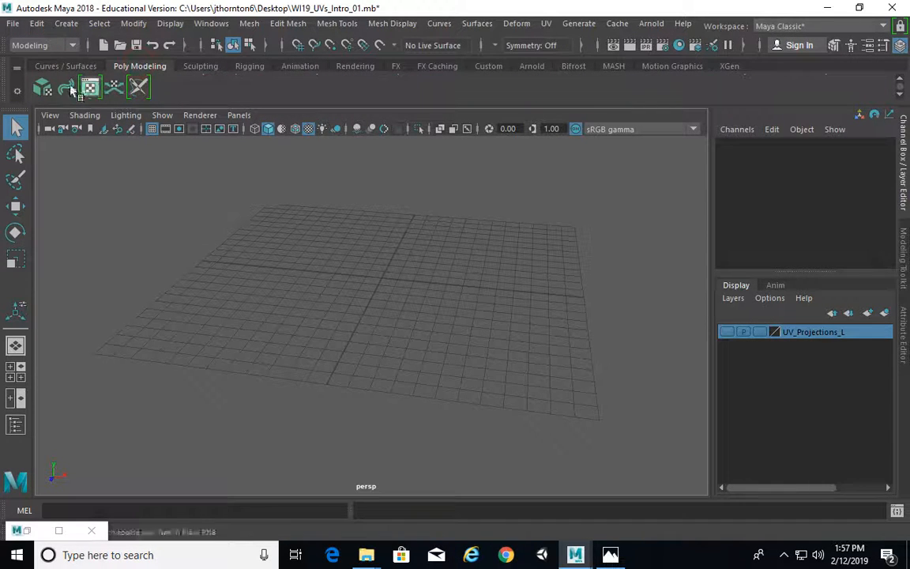
click(901, 81)
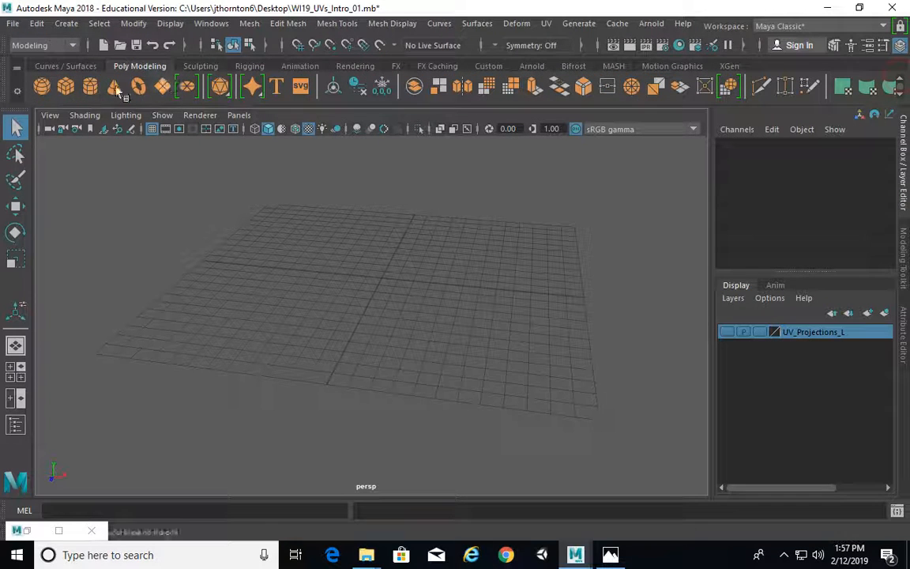
click(66, 85)
alt+drag(331, 224, 421, 336)
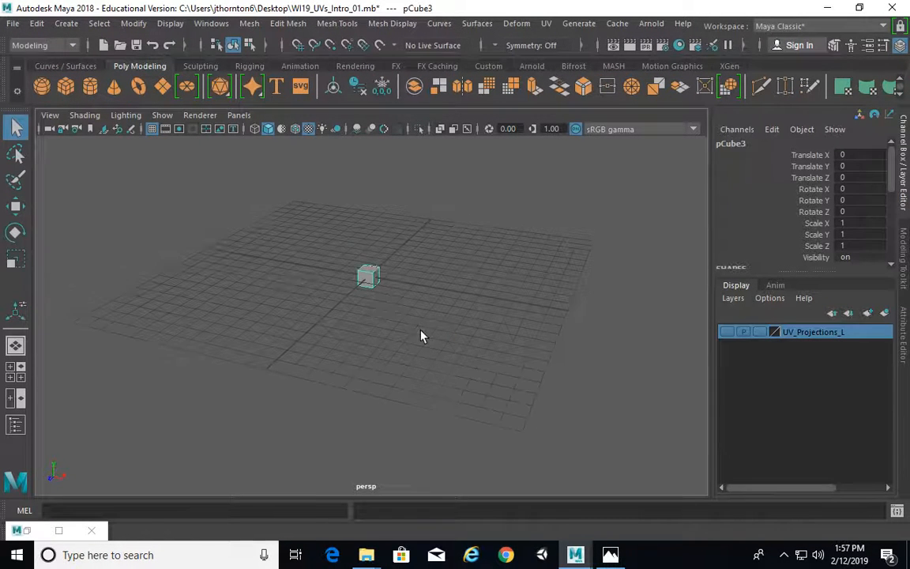
Step: Scale the new cube into a cereal box shape of about 5.25 in X, 7.32 in Y and 1.75 in Z
key(r)
alt+drag(422, 278, 361, 332)
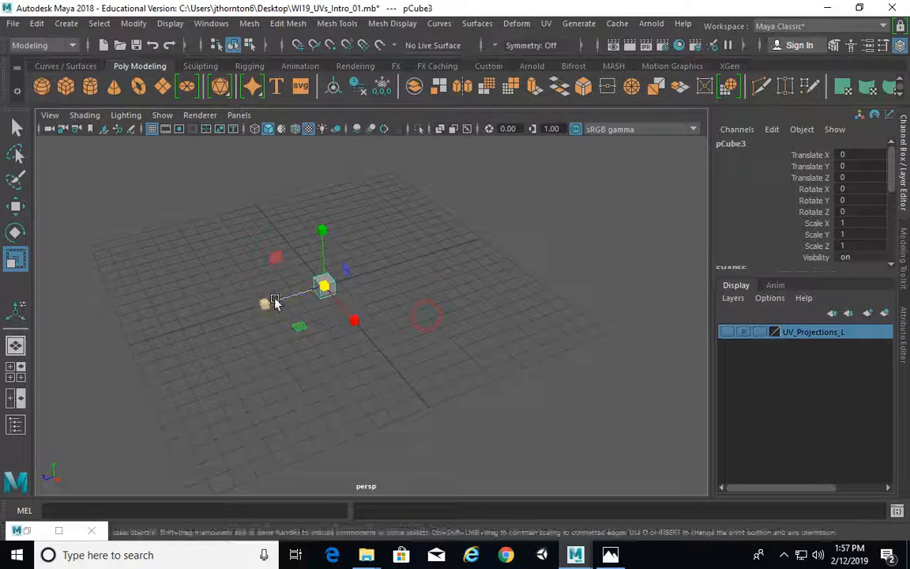
drag(266, 303, 287, 301)
alt+drag(340, 350, 349, 299)
alt+middle_drag(349, 299, 376, 392)
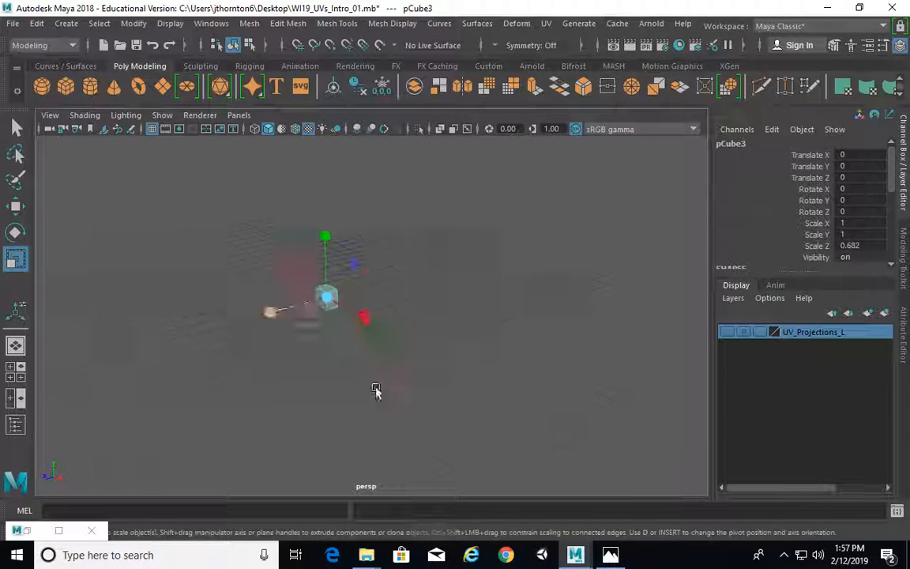
drag(335, 301, 345, 182)
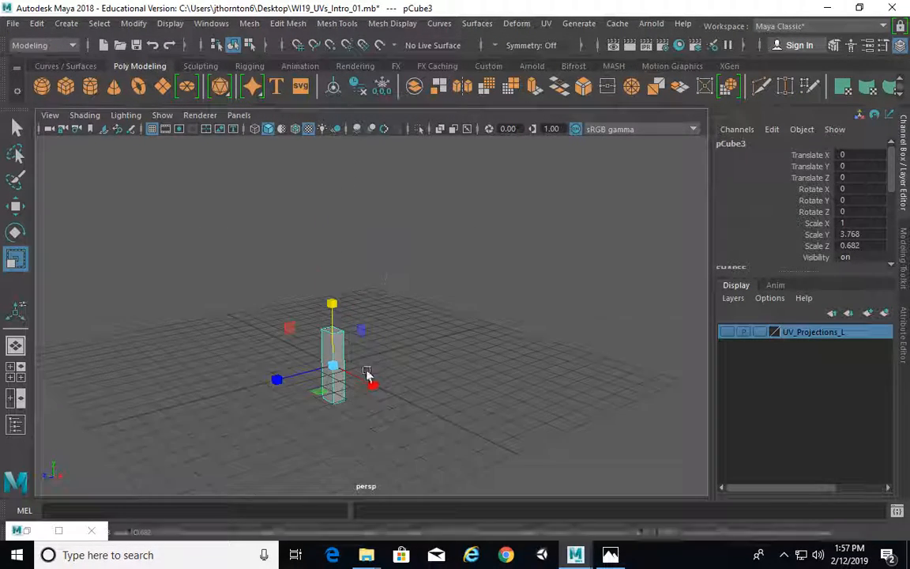
alt+drag(366, 376, 618, 414)
alt+drag(553, 429, 286, 380)
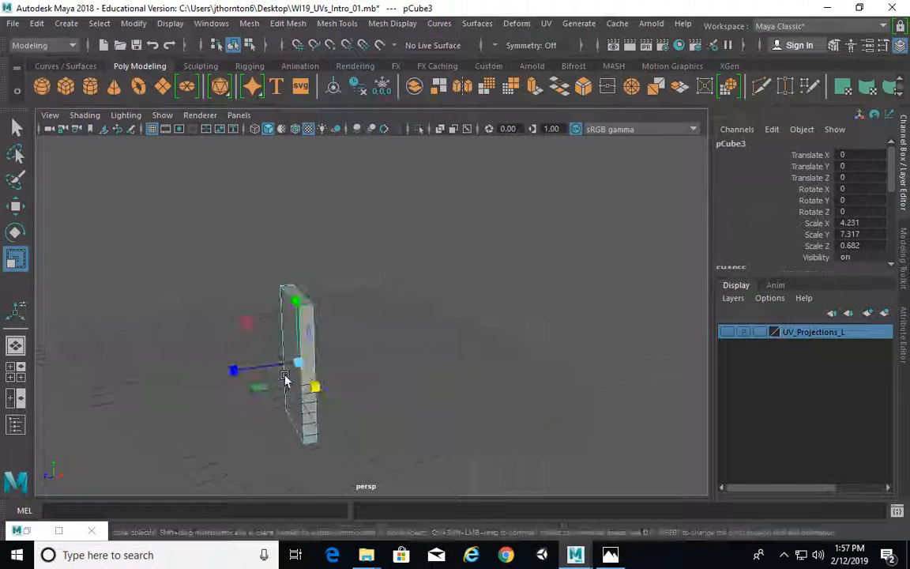
drag(234, 370, 135, 384)
Step: Raise the cereal box above the grid to a Translate Y of about 4.14 and frame it in the viewport
alt+drag(248, 388, 387, 342)
key(w)
drag(356, 304, 362, 210)
alt+drag(490, 311, 577, 380)
key(f)
alt+right_drag(577, 380, 443, 307)
alt+drag(442, 306, 522, 348)
alt+middle_drag(522, 348, 514, 303)
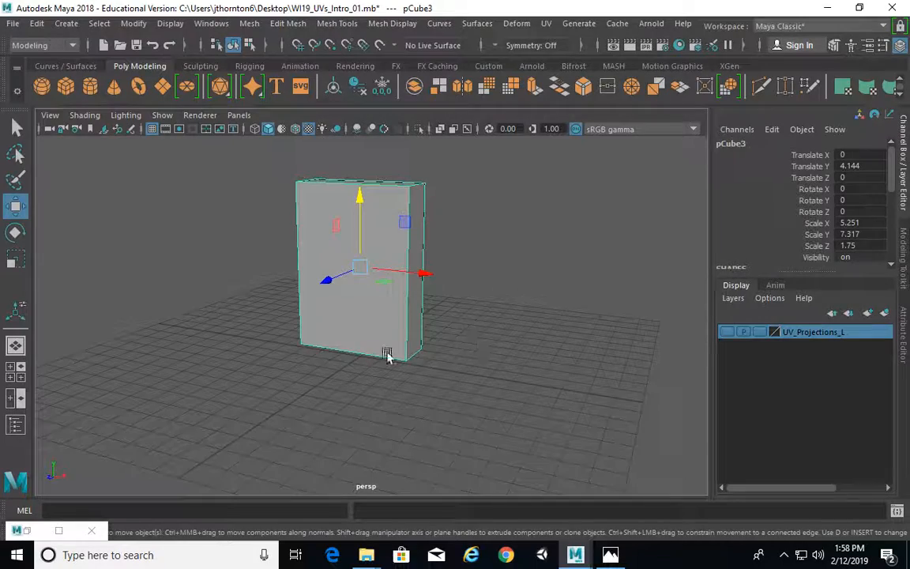
Step: Delete the cereal box's default UVs in the UV Editor and reselect the box
click(30, 531)
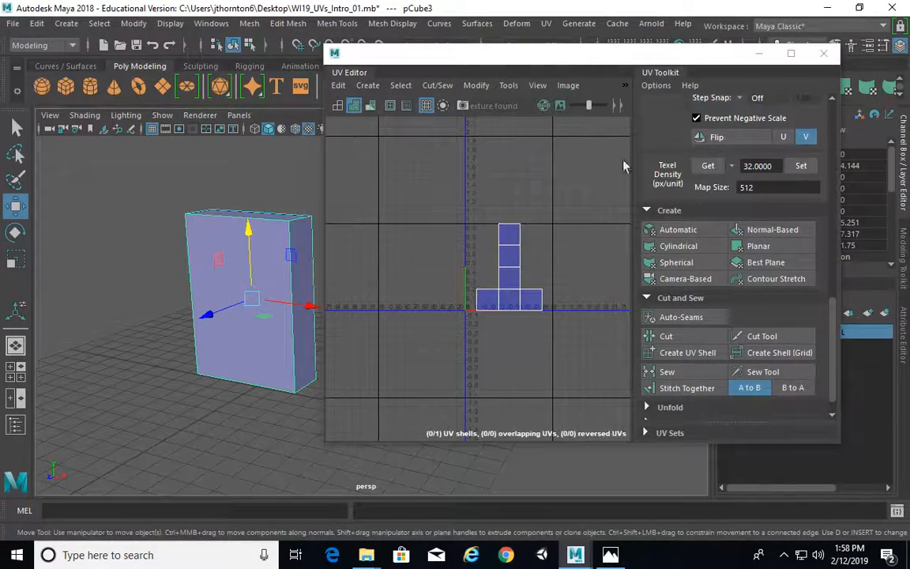
drag(418, 75, 443, 77)
click(363, 88)
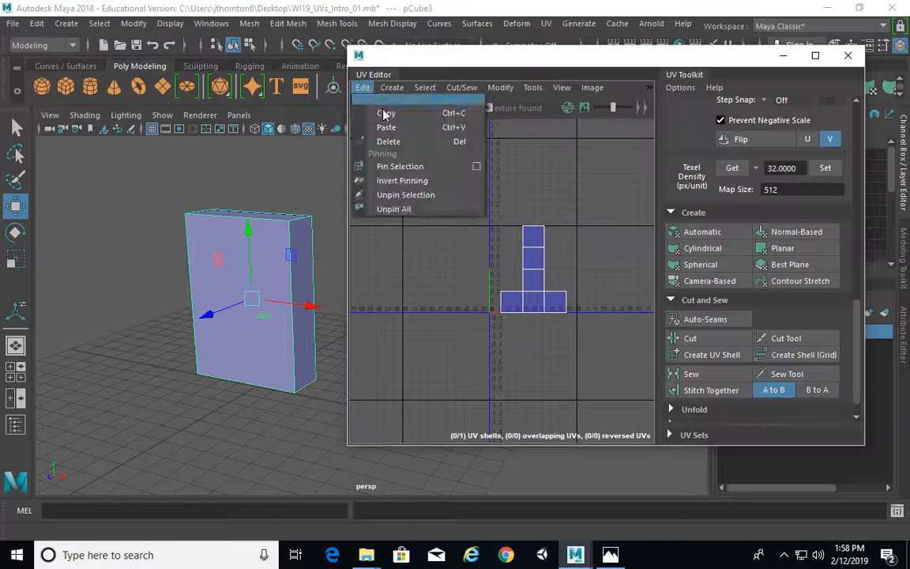
click(398, 139)
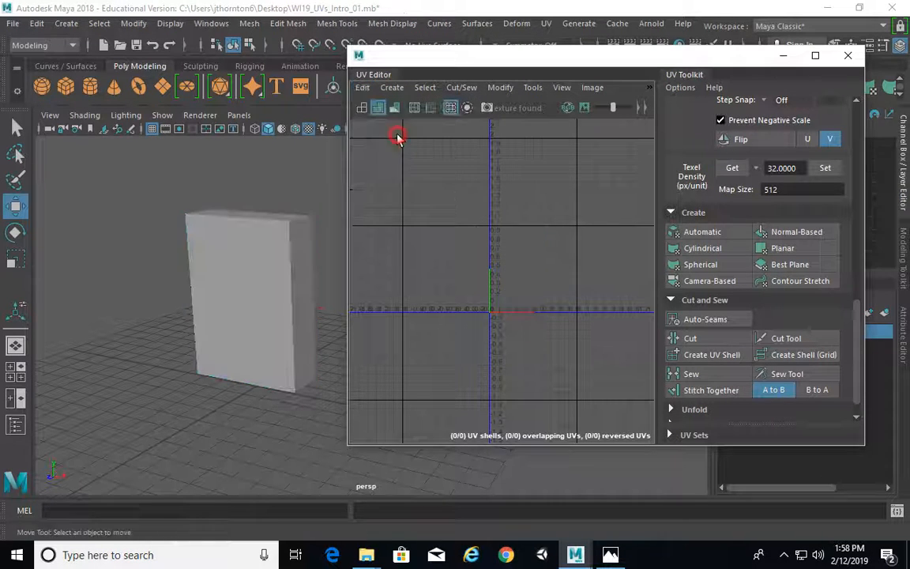
click(307, 286)
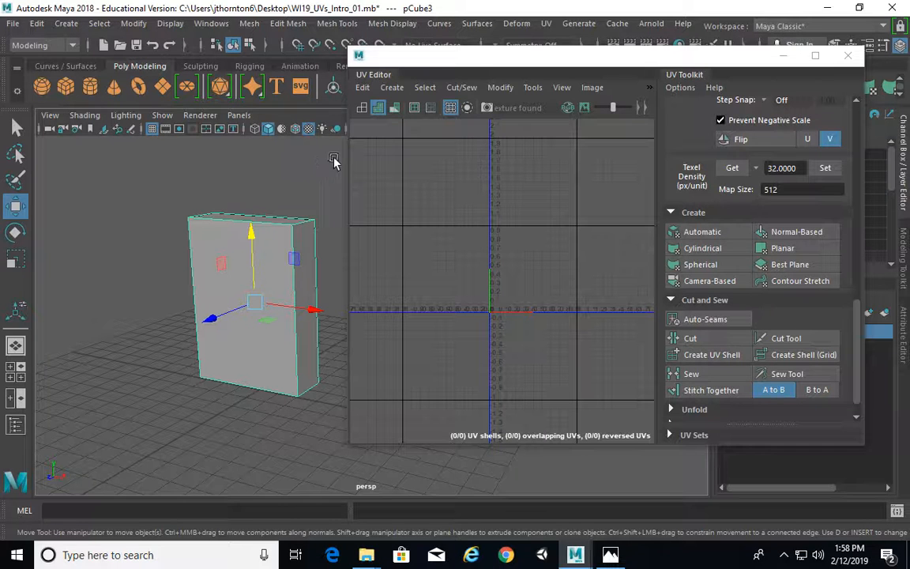
drag(433, 56, 433, 60)
click(392, 92)
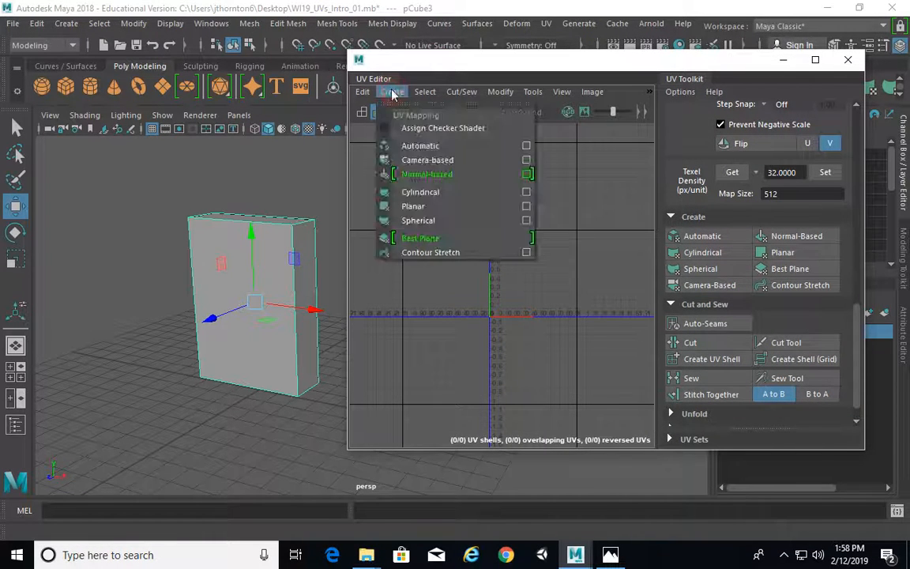
click(526, 160)
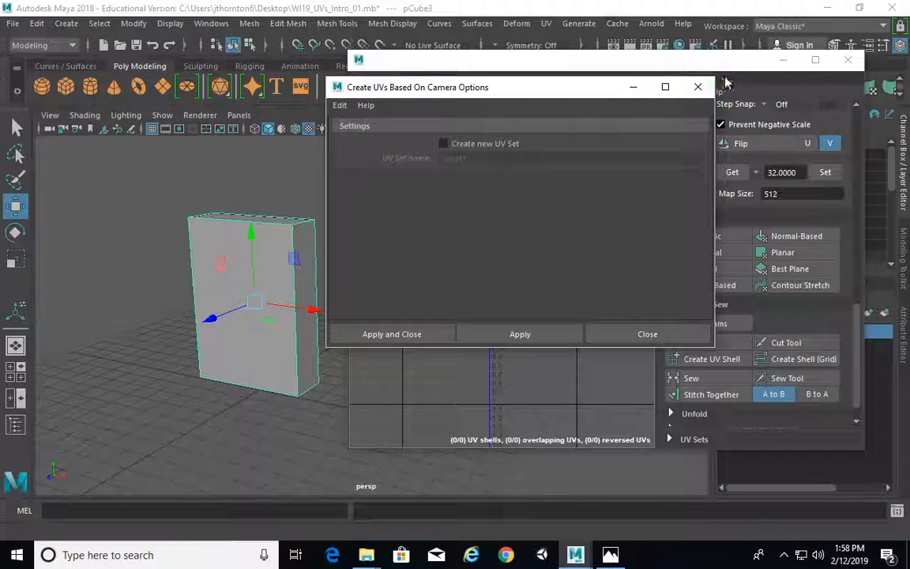
click(653, 73)
Step: Create the cereal box's UVs with automatic mapping, using 6 planes optimized for fewer pieces
click(392, 92)
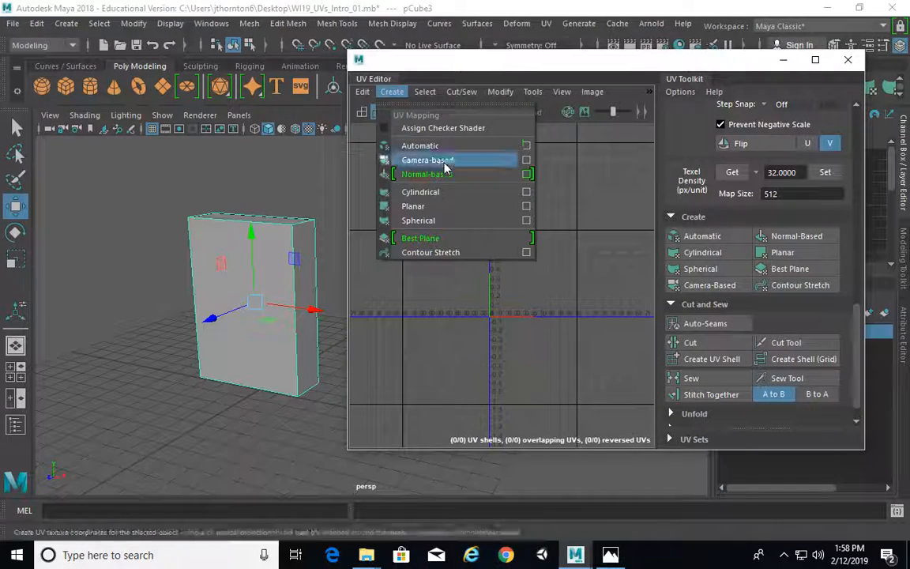
click(527, 145)
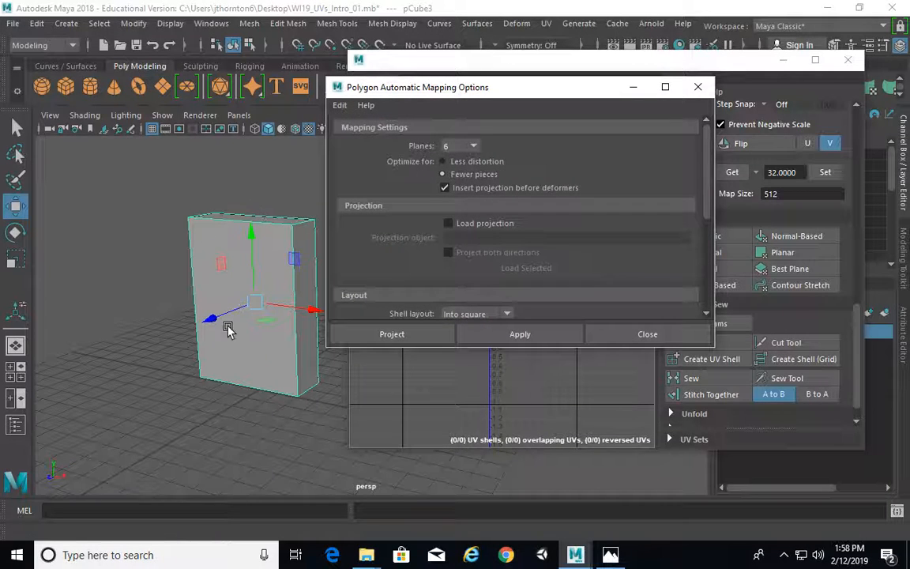
click(506, 334)
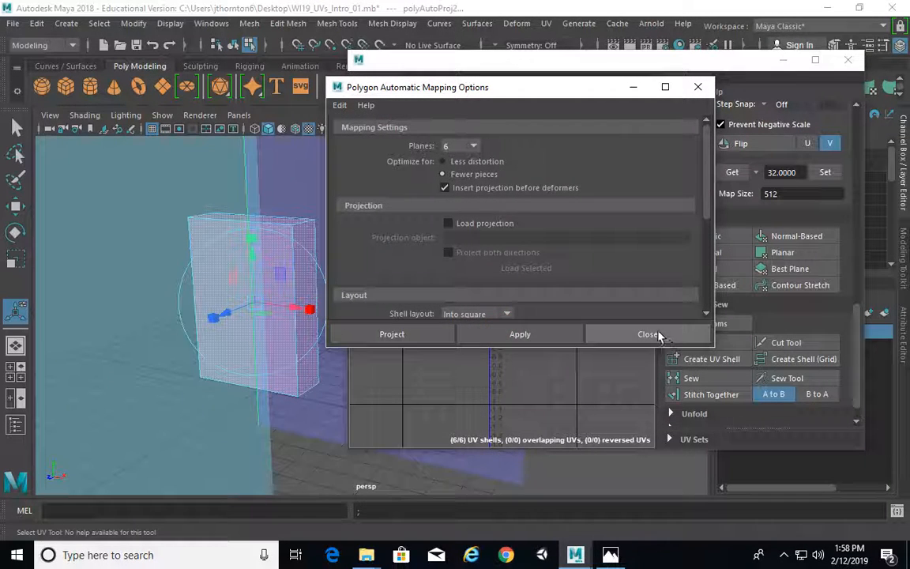
click(624, 333)
scroll(263, 301, down, 8)
alt+middle_drag(264, 301, 189, 292)
scroll(111, 295, down, 3)
scroll(245, 299, down, 4)
mouse_move(213, 299)
alt+mouse_down()
mouse_move(181, 282)
mouse_move(205, 290)
alt+mouse_up()
scroll(535, 268, up, 3)
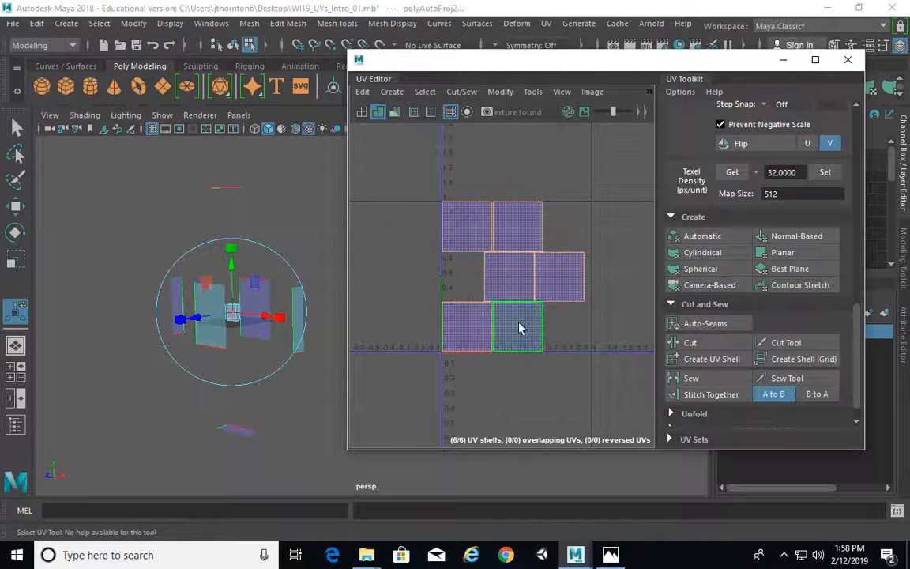
scroll(508, 299, up, 2)
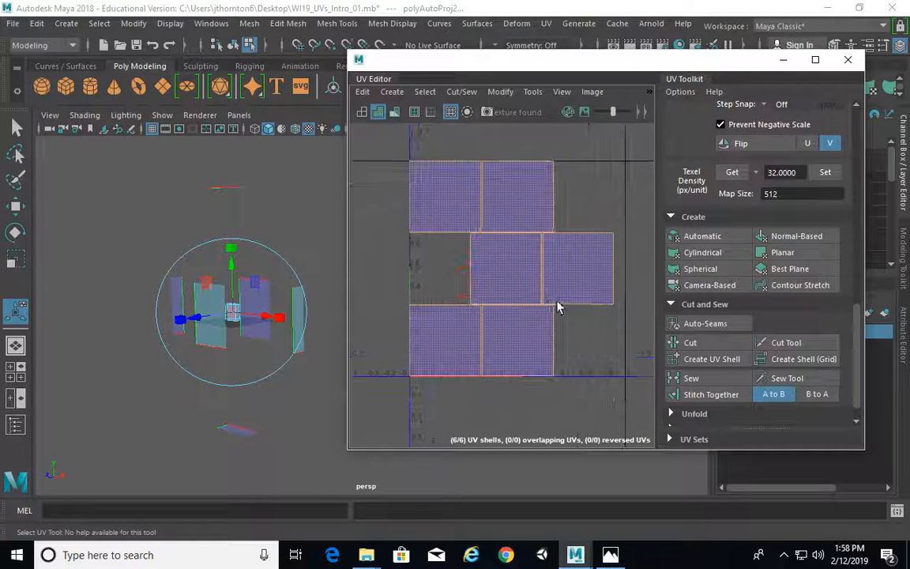
Step: Select all the UVs of the cereal box and move them horizontally out of the 0-1 texture space to the negative U side
alt+middle_drag(558, 307, 517, 294)
scroll(575, 265, down, 2)
right_drag(575, 196, 636, 196)
drag(385, 166, 624, 371)
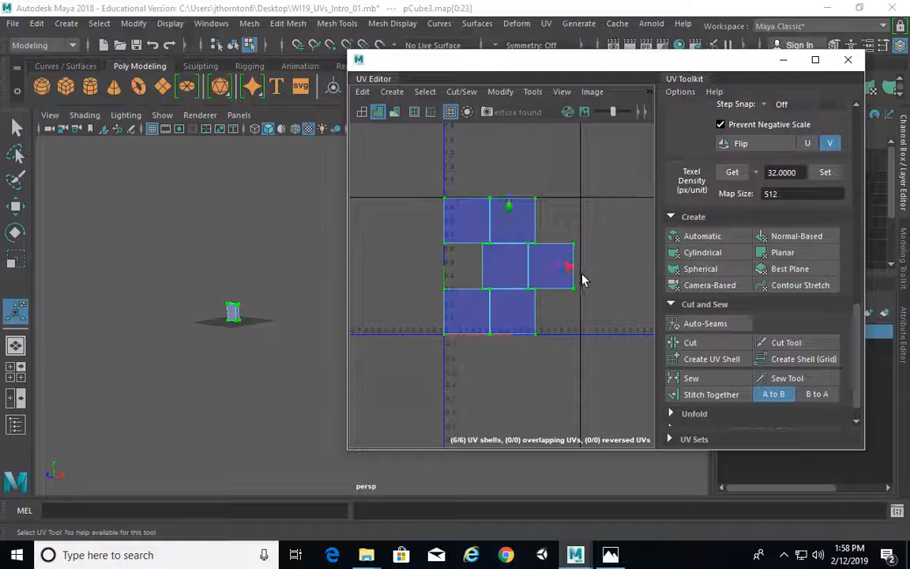
key(w)
drag(569, 269, 425, 269)
alt+middle_drag(487, 282, 582, 285)
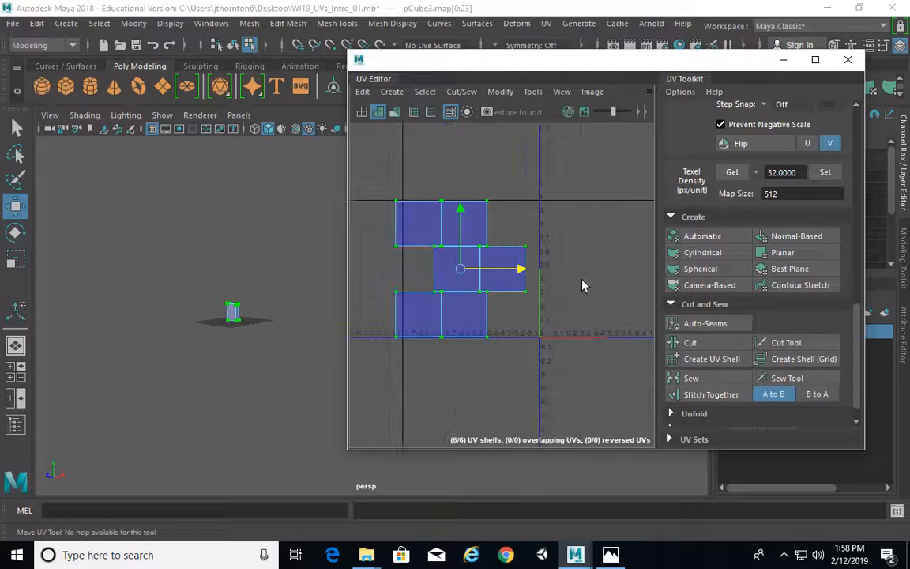
Step: Return the cereal box to object mode and assign it a new Lambert material
alt+right_drag(215, 285, 285, 294)
alt+middle_drag(126, 292, 315, 301)
alt+right_drag(203, 291, 270, 298)
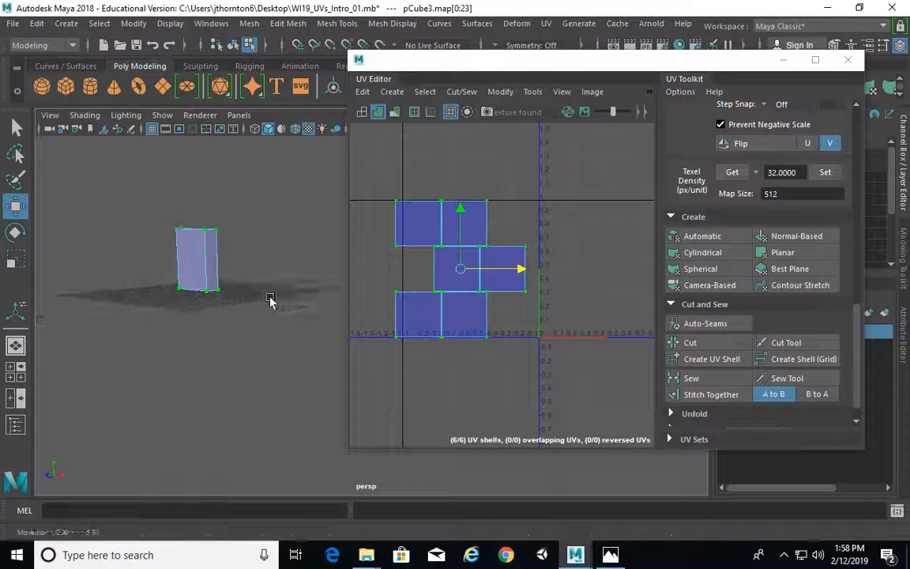
alt+middle_drag(158, 260, 287, 309)
alt+drag(116, 320, 153, 329)
alt+right_drag(125, 324, 205, 322)
alt+middle_drag(140, 235, 273, 273)
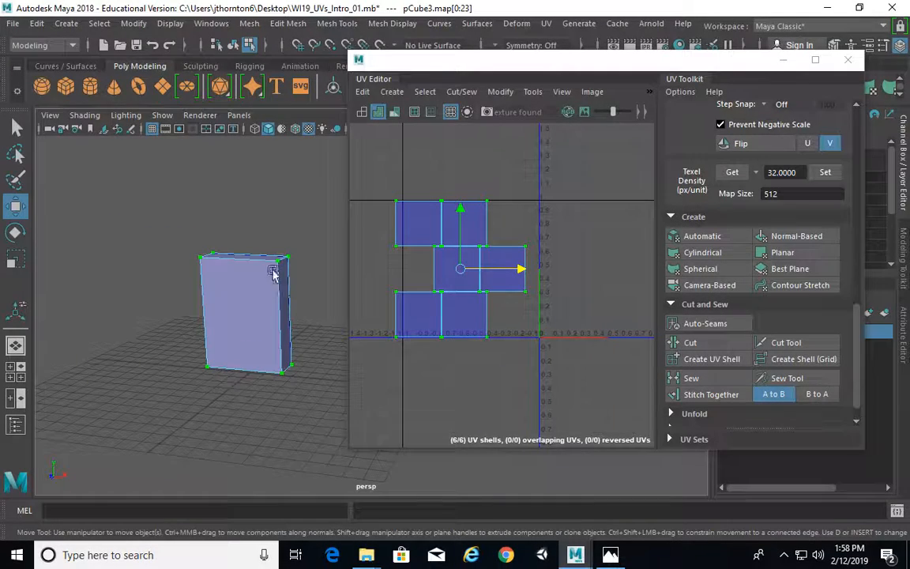
mouse_move(258, 277)
right_down()
mouse_move(276, 260)
mouse_move(335, 131)
right_up()
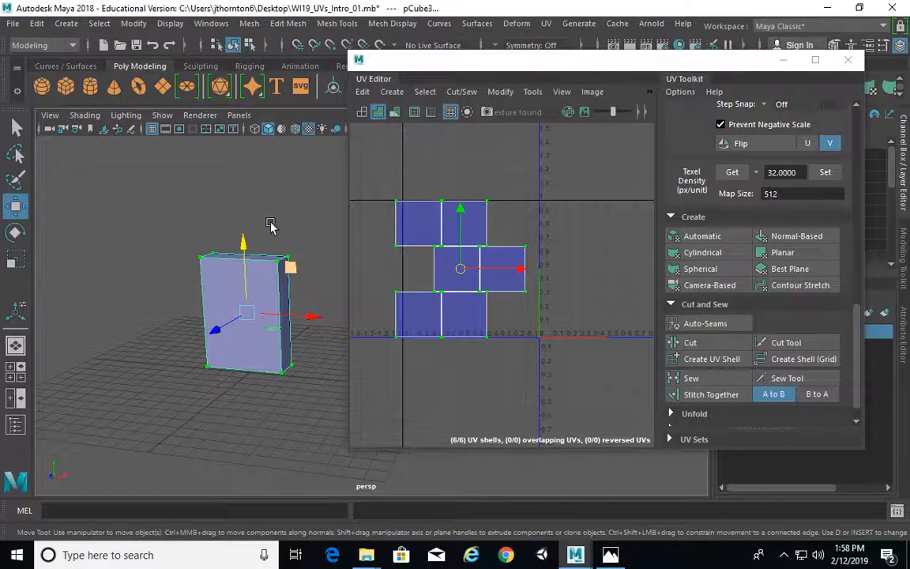
right_drag(249, 204, 251, 266)
click(320, 129)
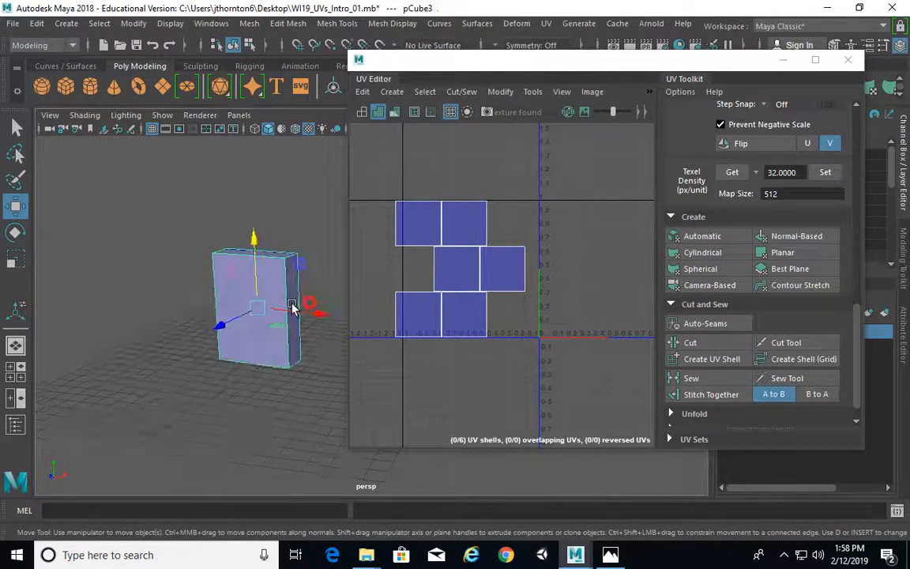
right_drag(297, 286, 292, 514)
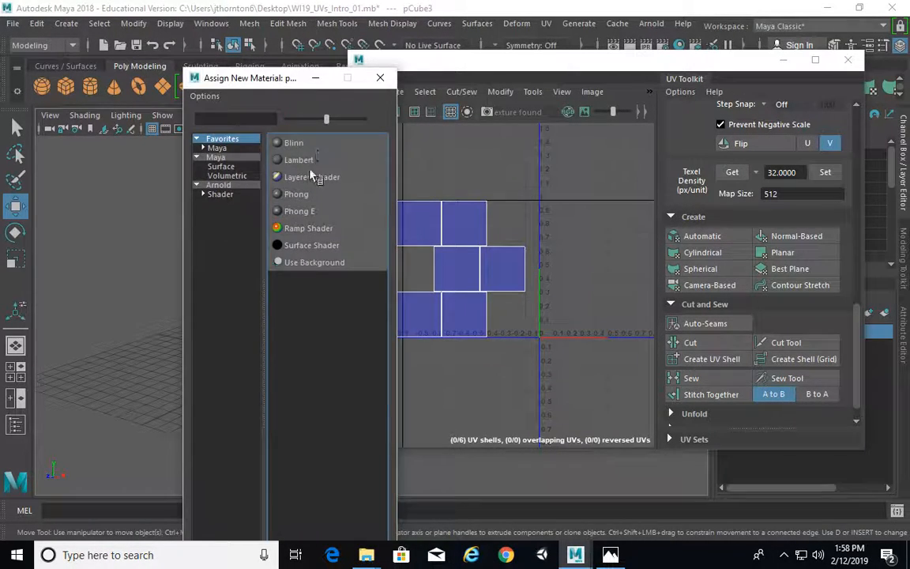
click(312, 162)
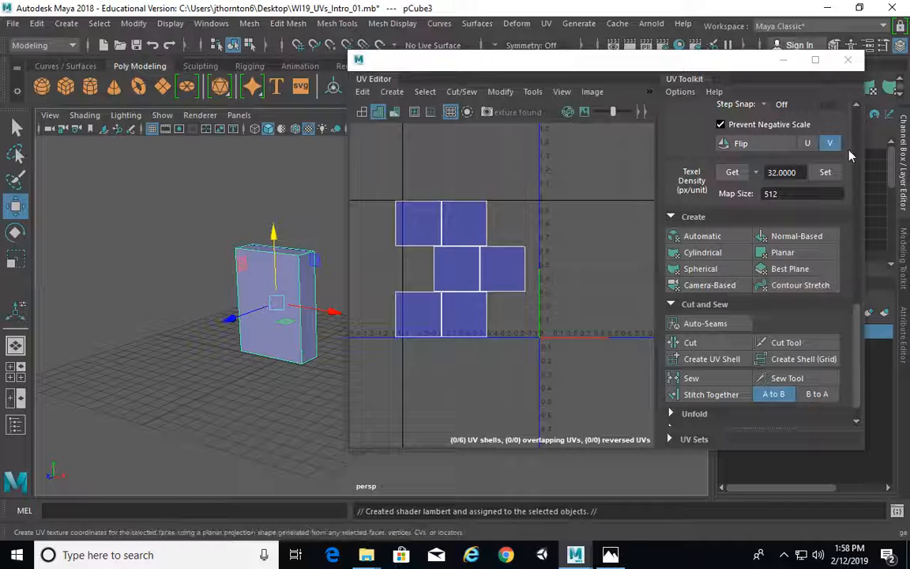
Step: Connect a File texture node to the color of the cereal box's Lambert material
click(783, 63)
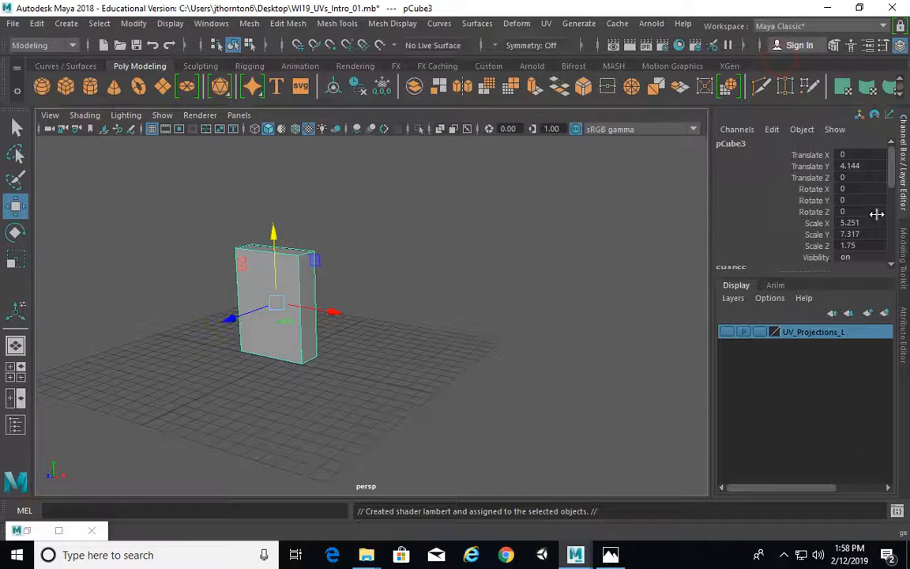
right_drag(278, 297, 301, 491)
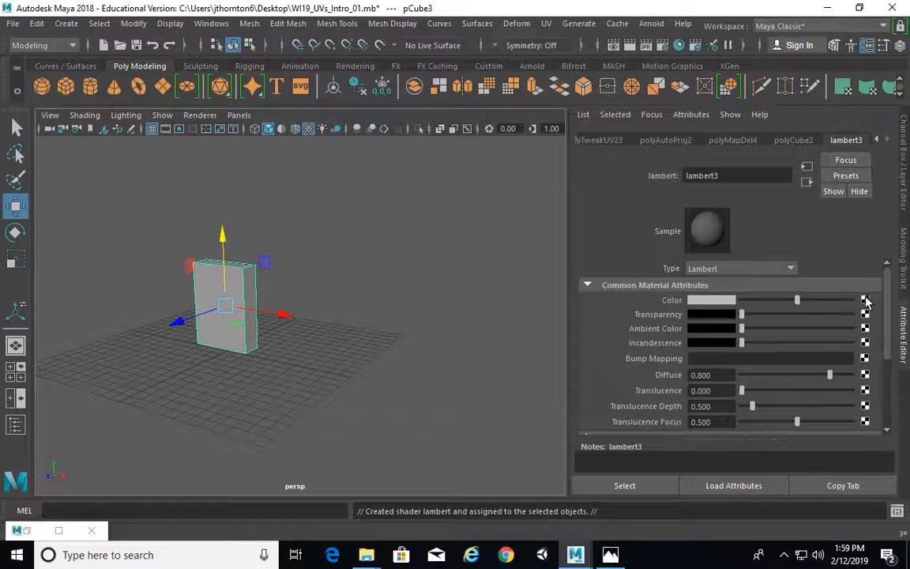
click(866, 300)
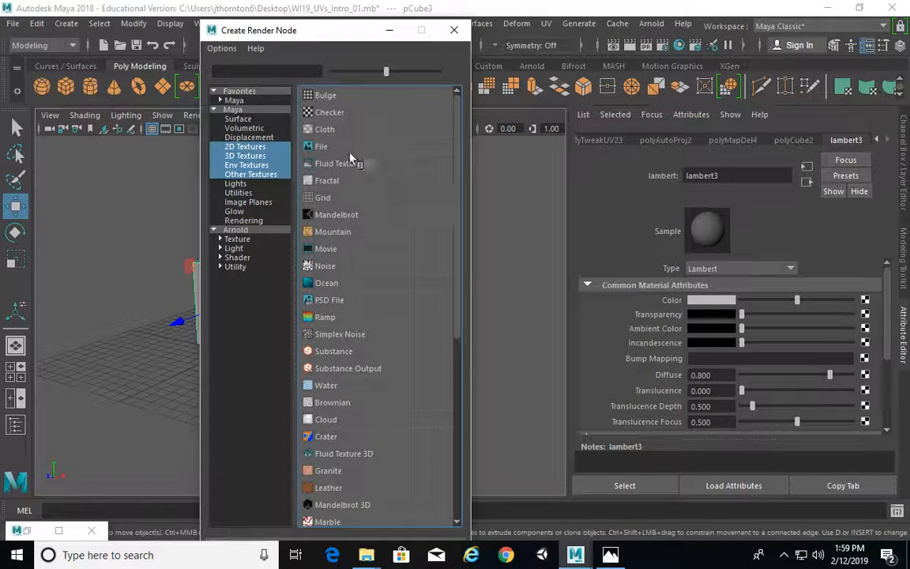
click(328, 147)
click(867, 301)
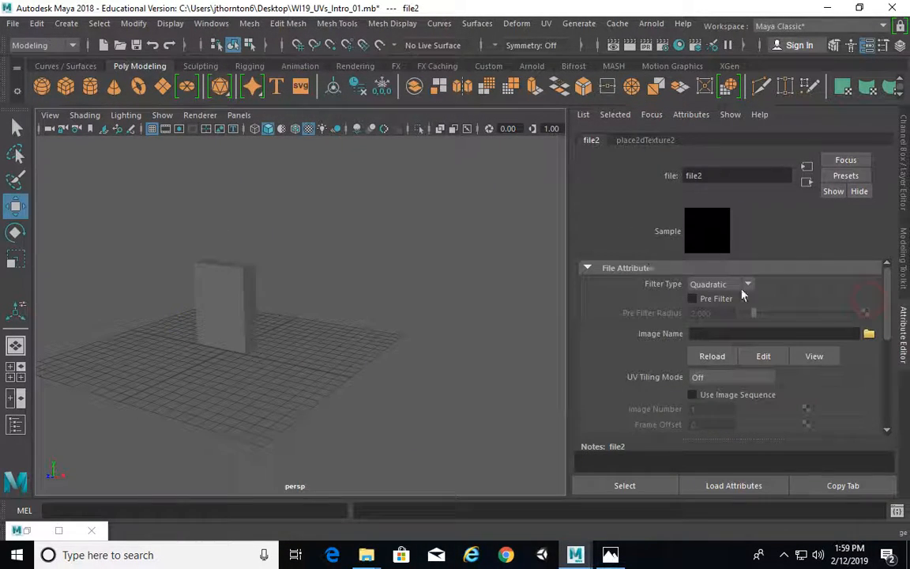
Step: Load c3pos_cereal_box.jpg as the file texture's image and frame the textured box in the viewport
click(866, 335)
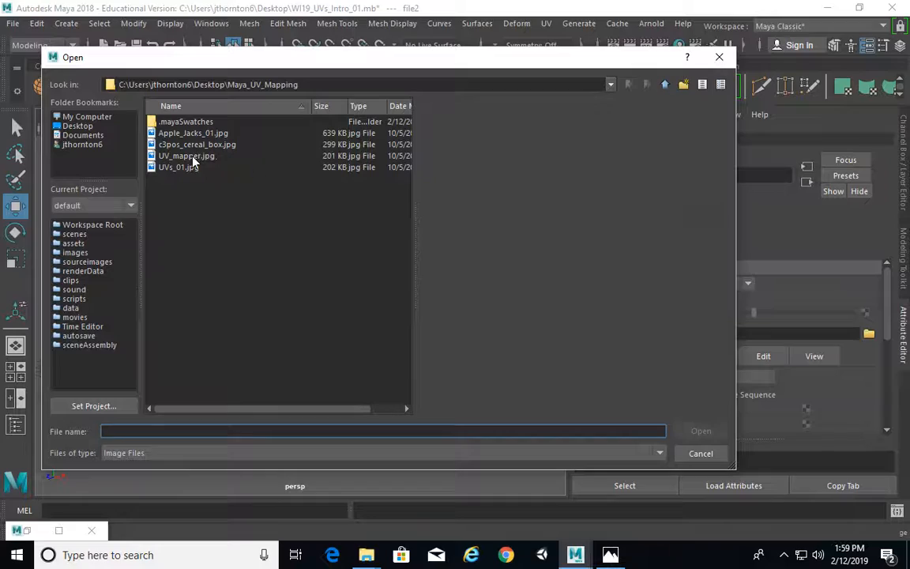
click(191, 146)
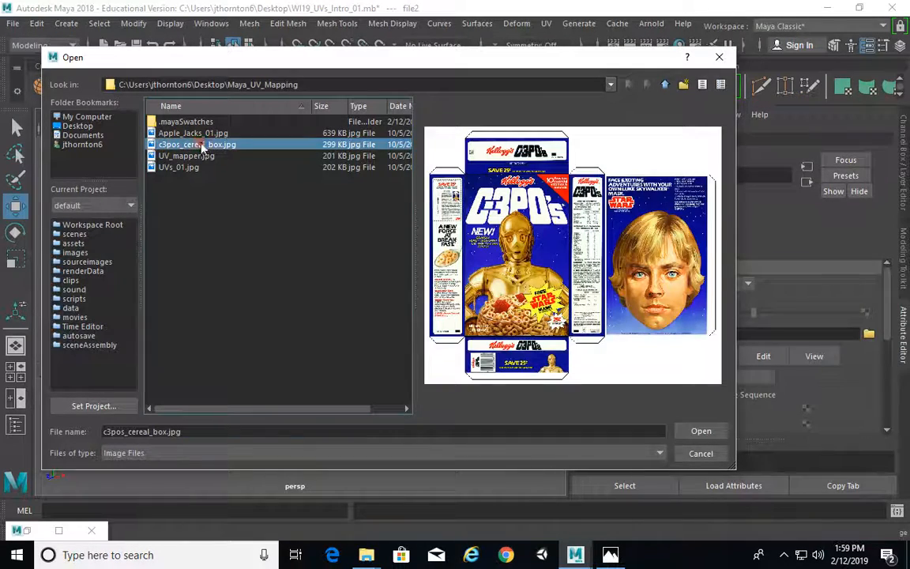
double_click(201, 146)
scroll(202, 244, up, 3)
click(153, 268)
key(f)
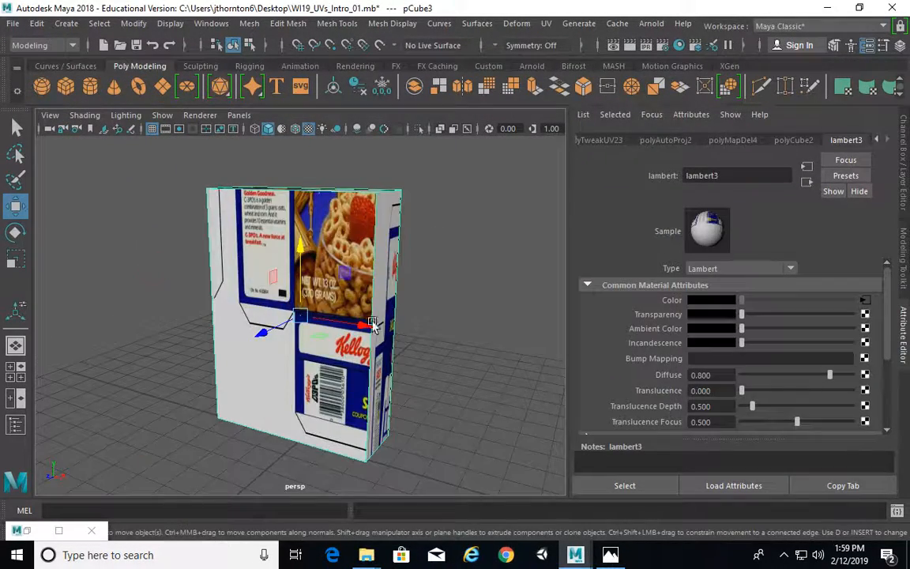
mouse_move(373, 326)
alt+mouse_down()
mouse_move(121, 291)
mouse_move(167, 320)
mouse_move(419, 337)
mouse_move(624, 322)
mouse_move(368, 318)
alt+mouse_up()
Step: Restore the UV Editor and display the cereal box texture image beside the UV shells
click(27, 531)
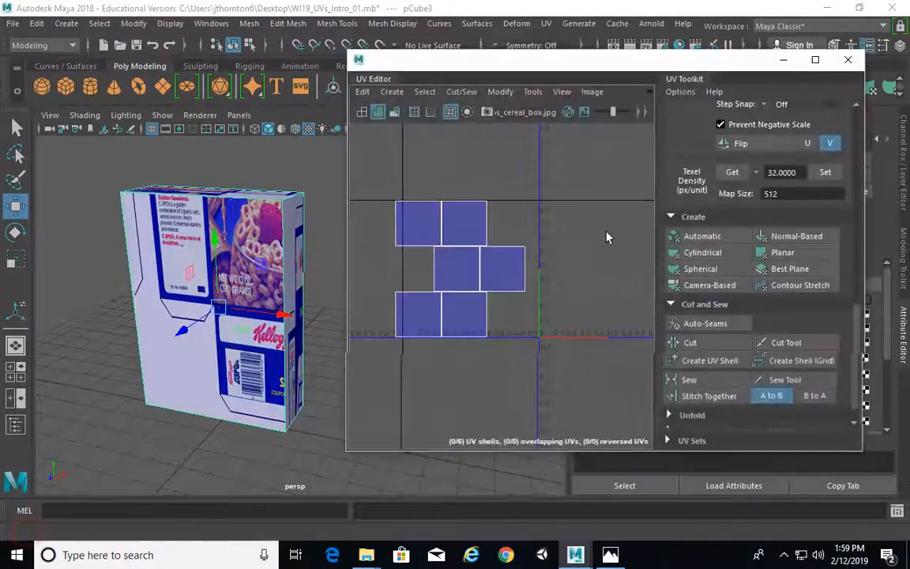
alt+middle_drag(558, 235, 472, 259)
alt+right_drag(560, 240, 537, 225)
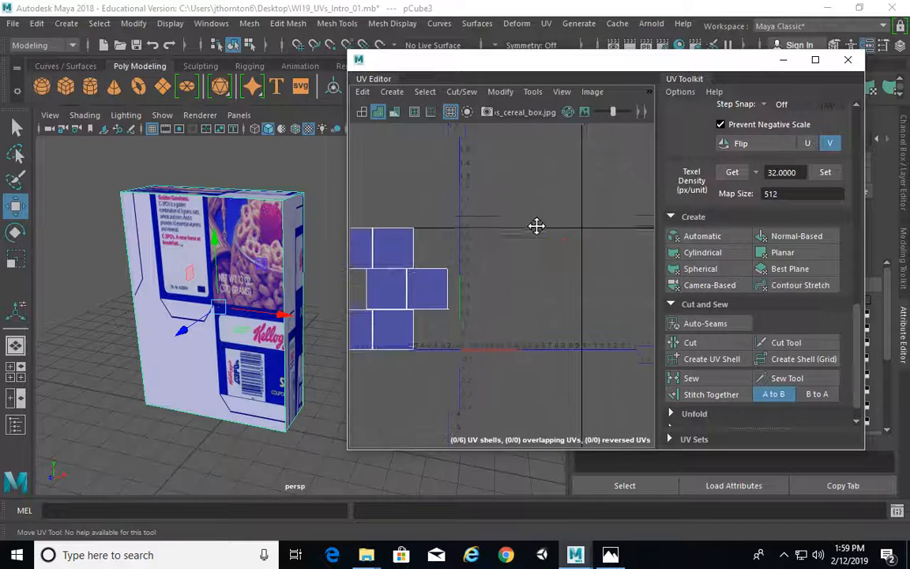
alt+middle_drag(536, 225, 536, 201)
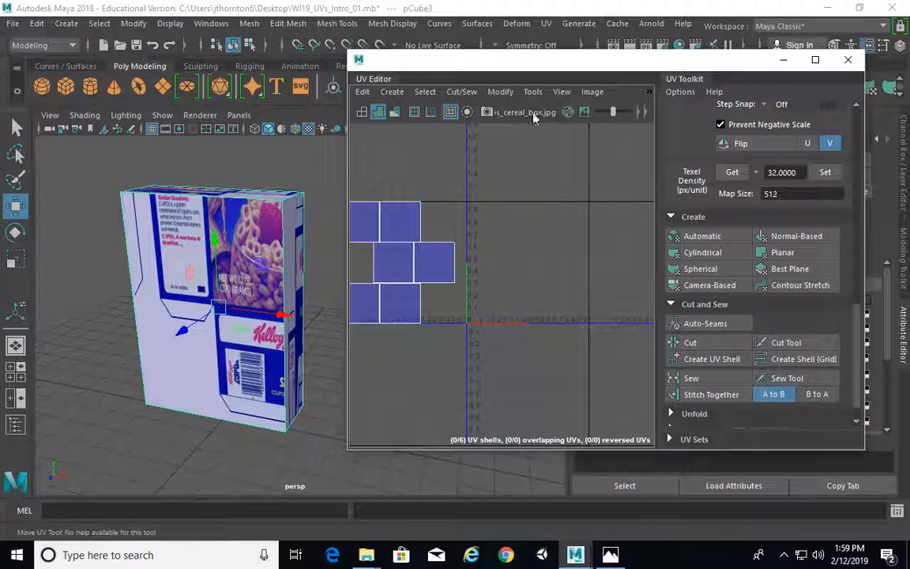
click(584, 111)
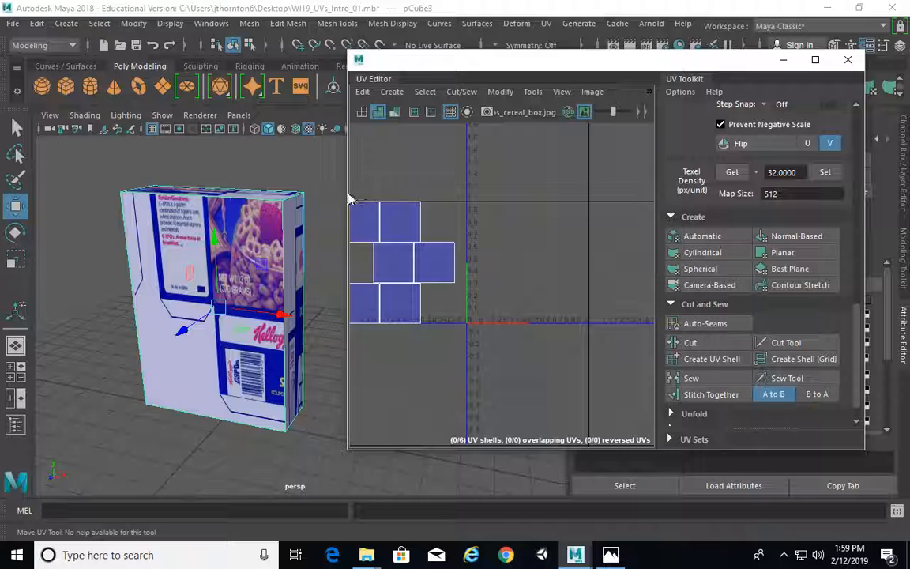
drag(346, 193, 301, 194)
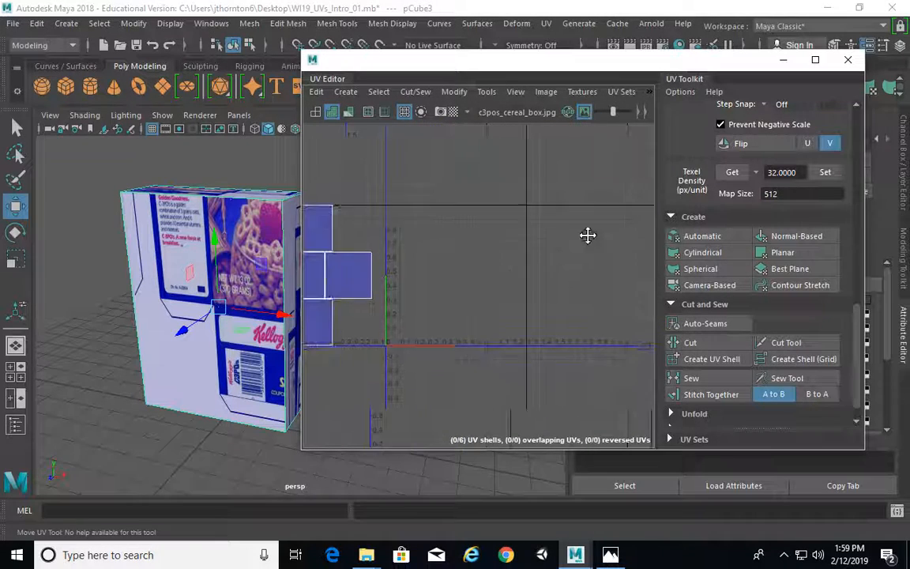
click(816, 60)
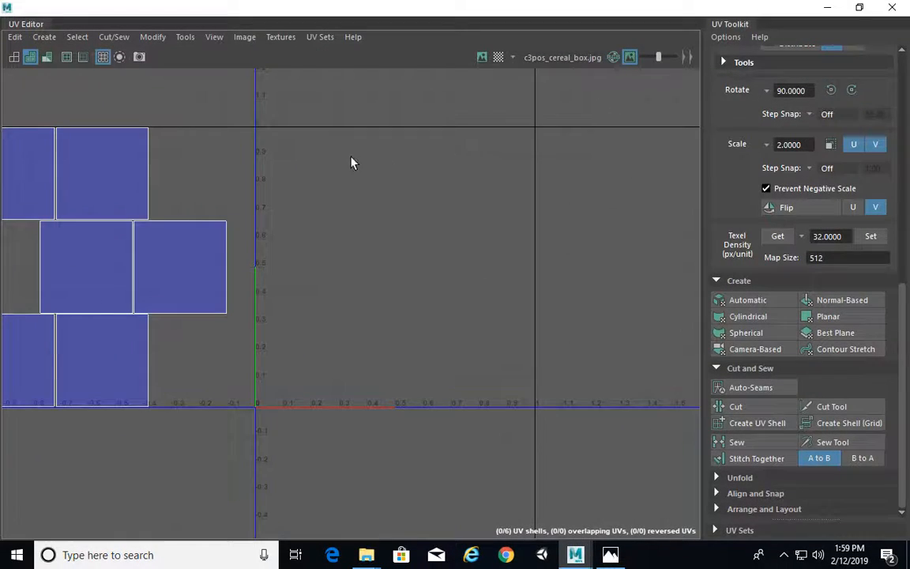
alt+middle_drag(350, 157, 485, 175)
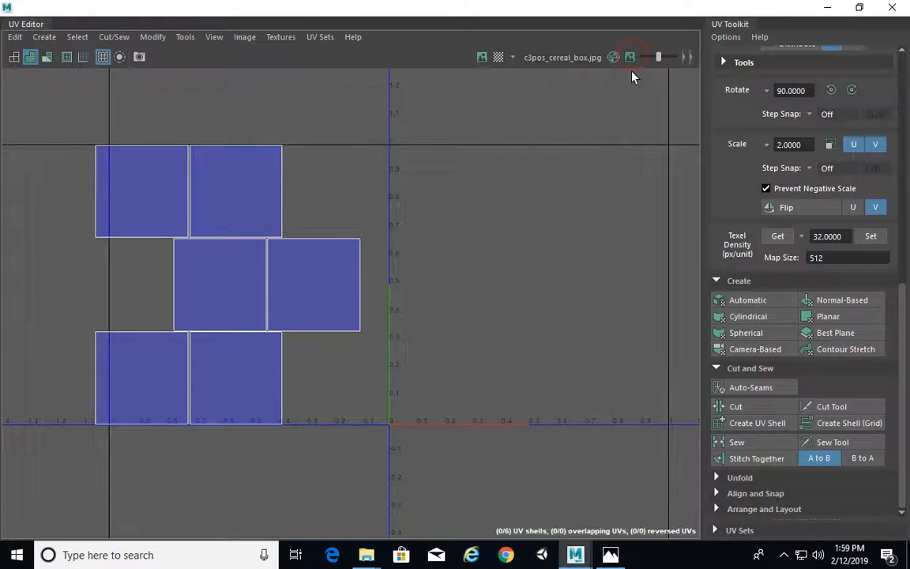
click(483, 57)
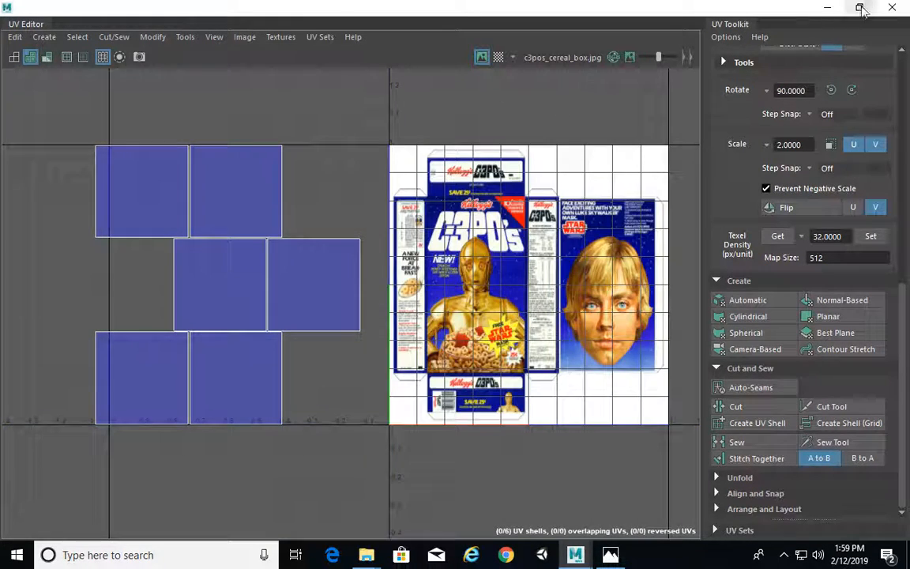
click(859, 8)
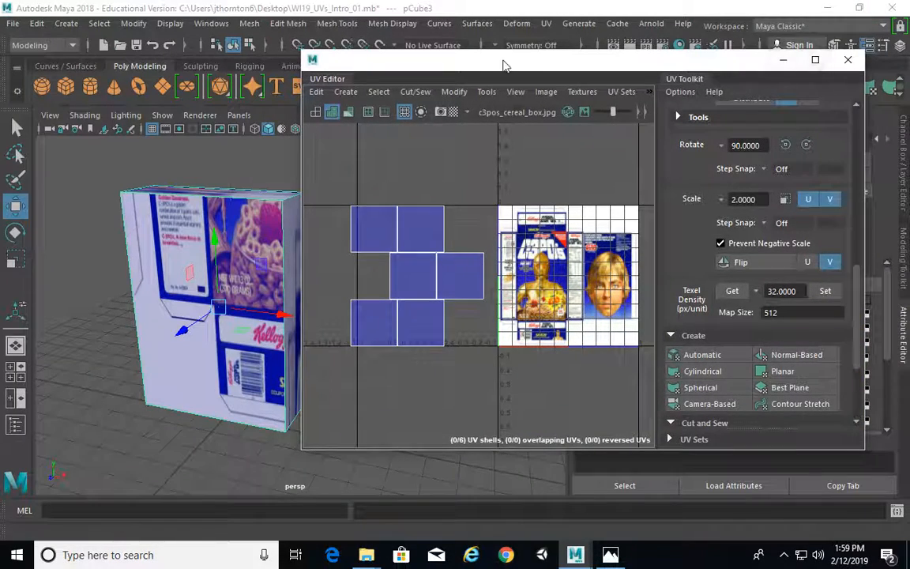
Step: Widen the UV Editor and dim the displayed texture image, keeping the box visible in the viewport
drag(301, 168, 169, 184)
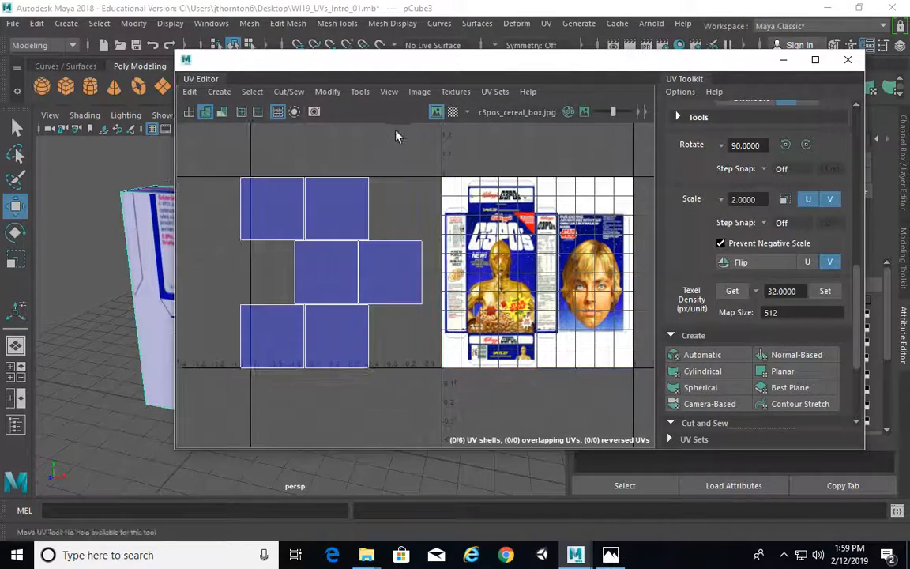
click(441, 113)
click(441, 113)
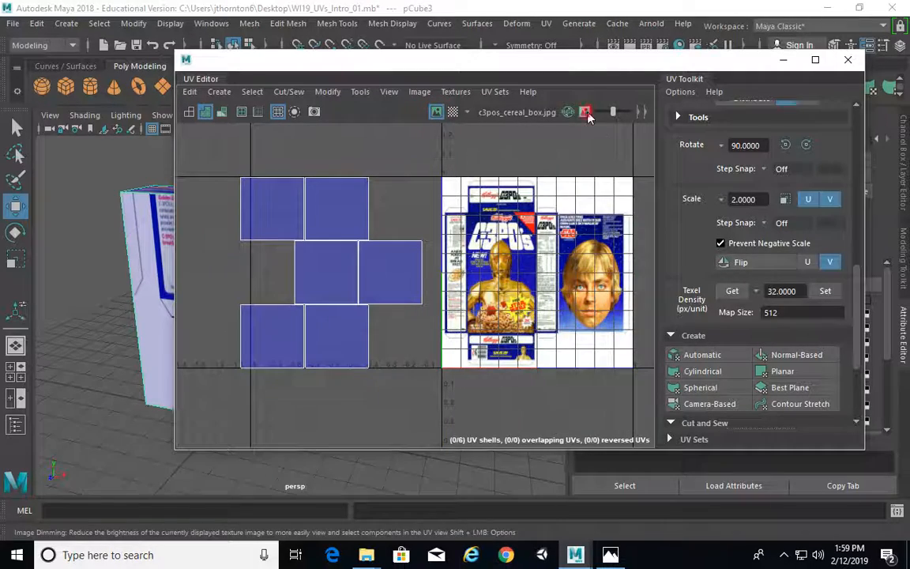
click(589, 116)
mouse_move(613, 112)
mouse_down()
mouse_move(630, 121)
mouse_move(620, 115)
mouse_up()
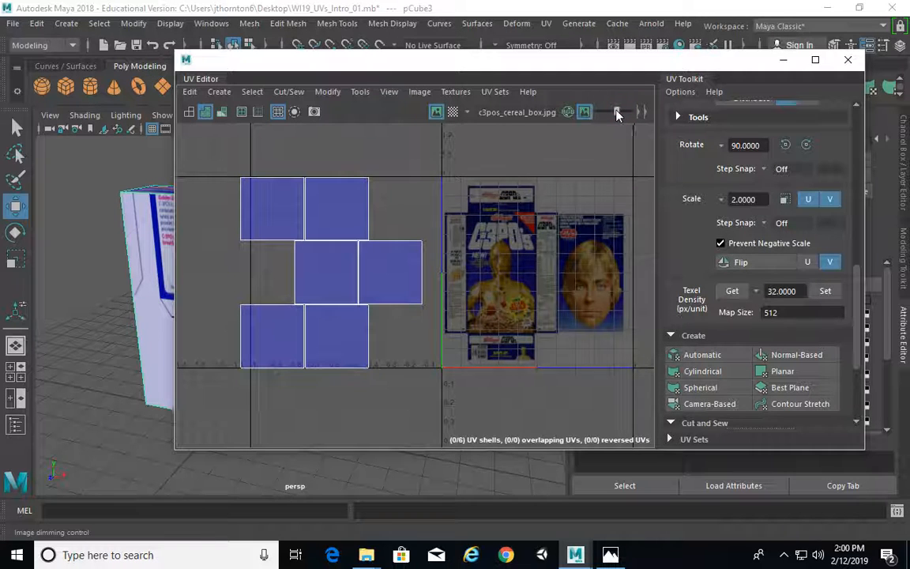
alt+right_drag(339, 265, 394, 256)
alt+middle_drag(393, 256, 375, 270)
alt+middle_drag(161, 292, 93, 299)
alt+drag(94, 299, 548, 249)
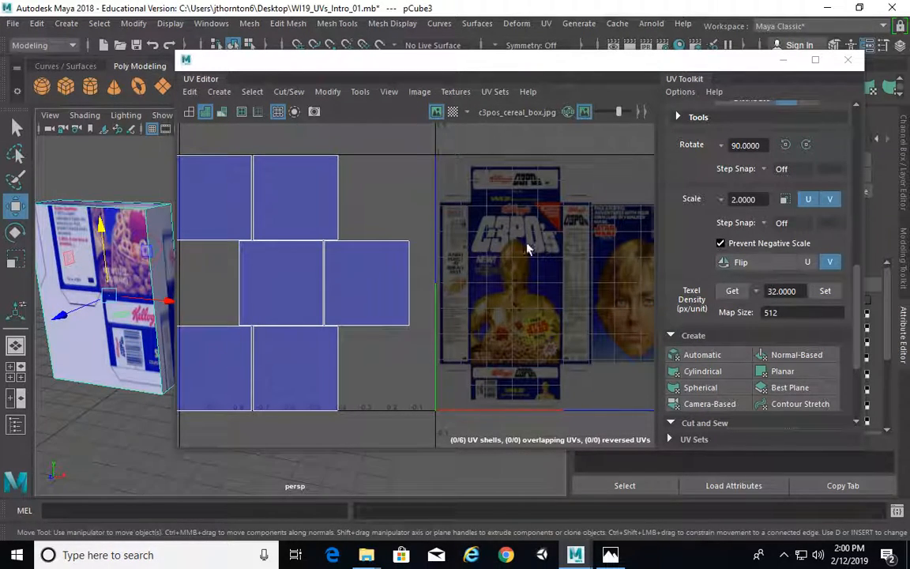
Step: Select the box's front face and move its UV shell onto the C-3PO front panel of the texture
alt+middle_drag(509, 260, 575, 264)
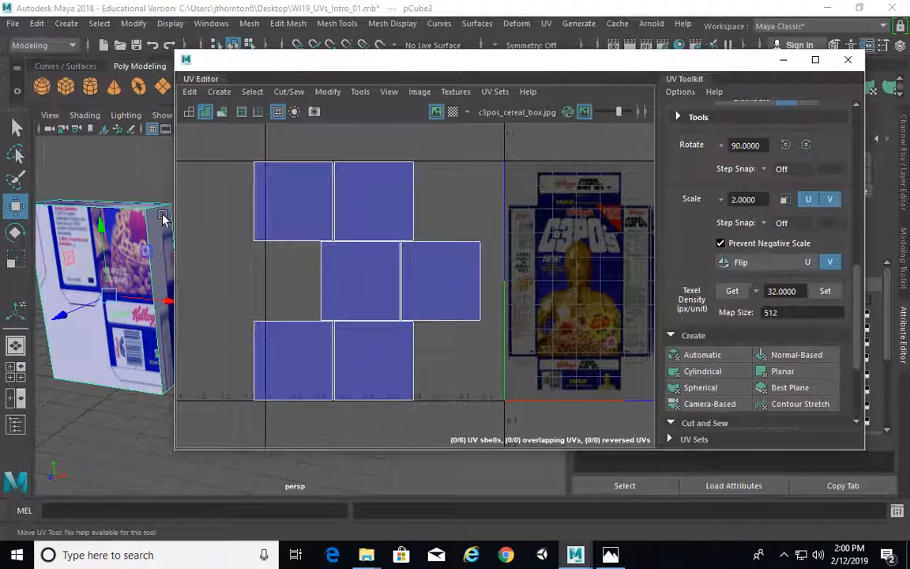
right_drag(119, 237, 115, 192)
click(113, 227)
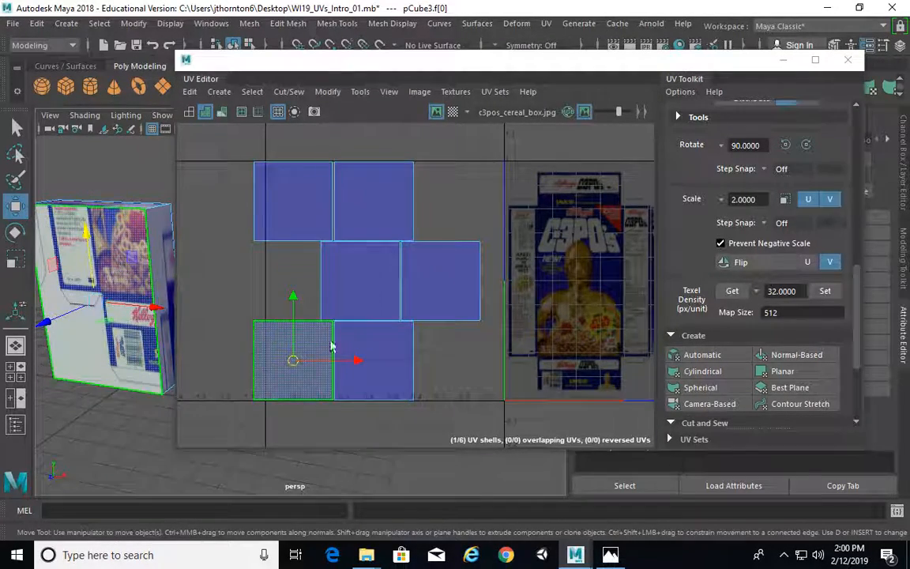
alt+middle_drag(330, 346, 281, 306)
drag(246, 322, 531, 205)
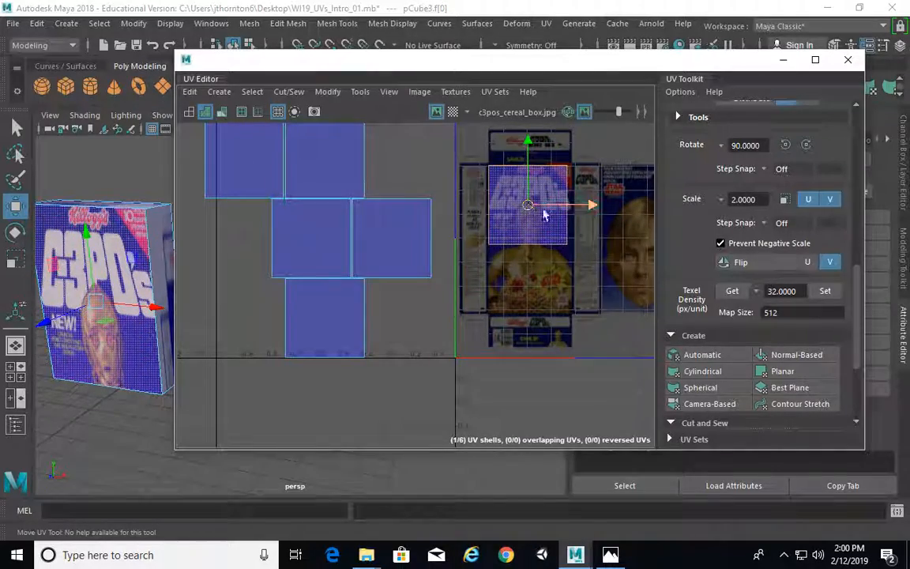
Step: Move the front shell's right and bottom UVs to the edges of the C-3PO panel, and nudge the whole shell into alignment
right_drag(553, 181, 621, 185)
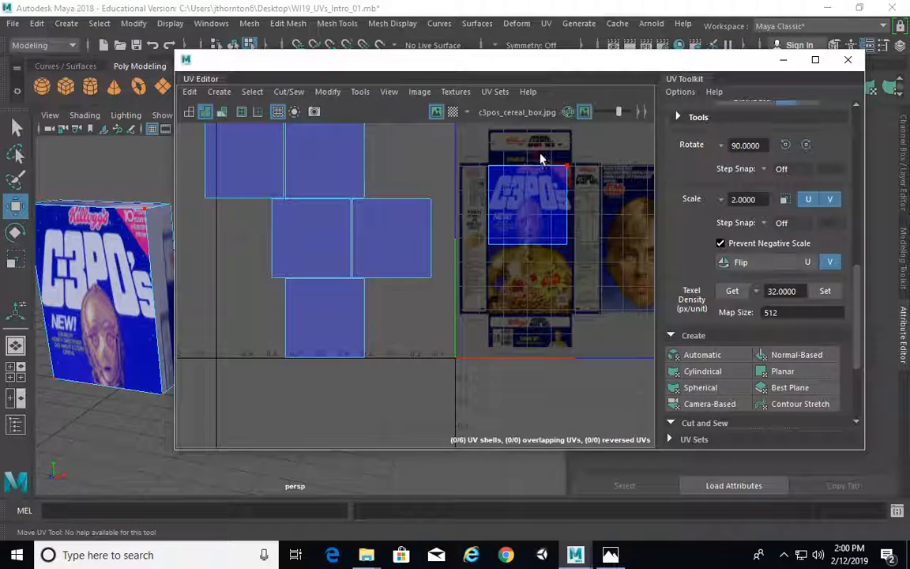
drag(540, 154, 589, 257)
drag(592, 206, 600, 207)
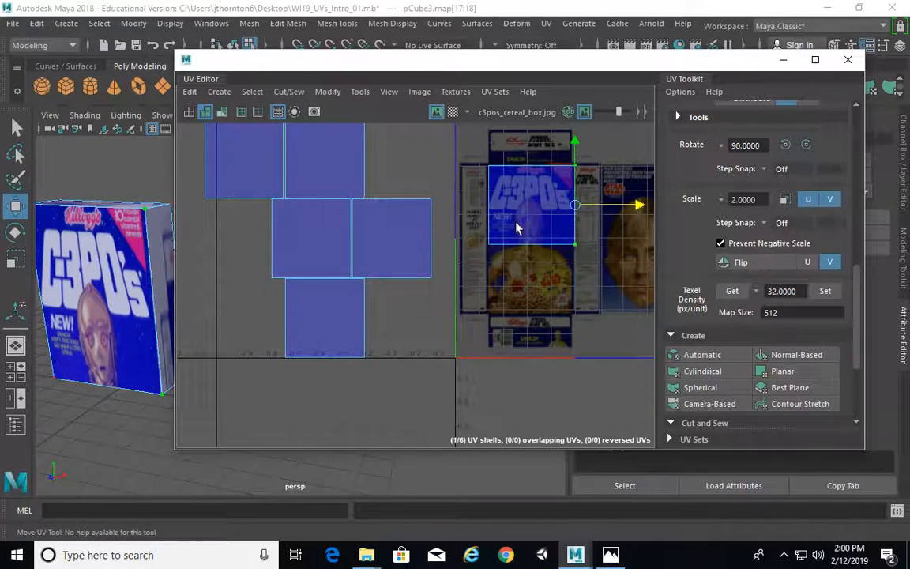
drag(475, 230, 597, 273)
drag(533, 190, 538, 256)
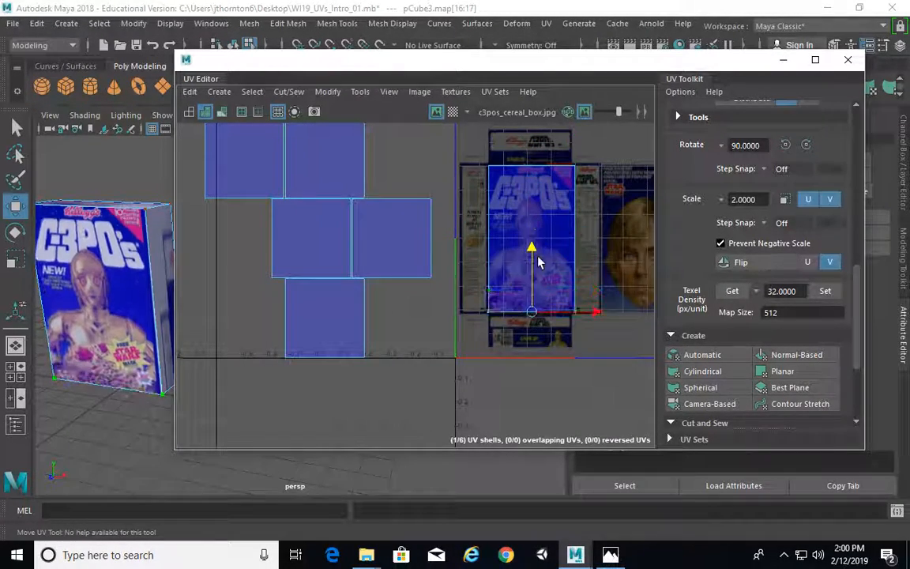
mouse_move(141, 304)
alt+mouse_down()
mouse_move(146, 339)
mouse_move(155, 307)
alt+mouse_up()
drag(459, 143, 657, 404)
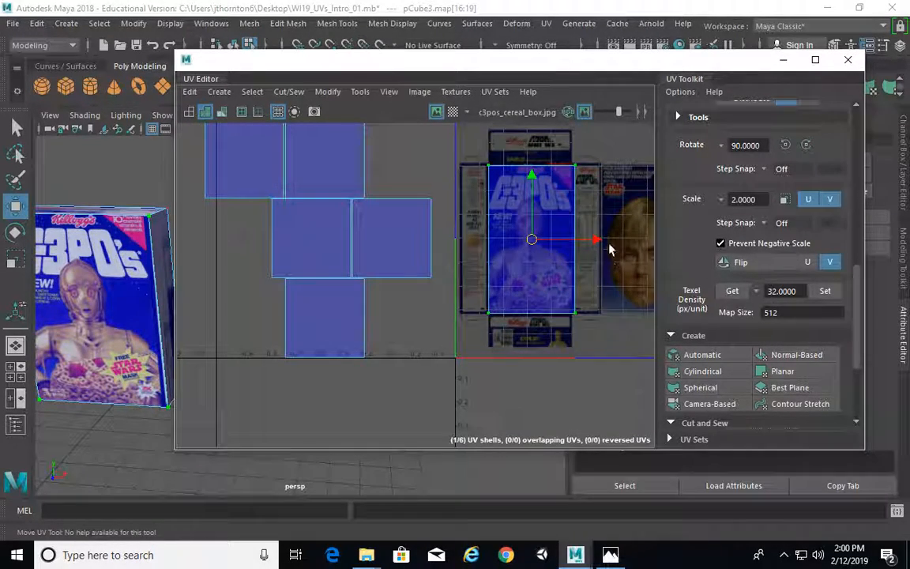
drag(596, 242, 594, 242)
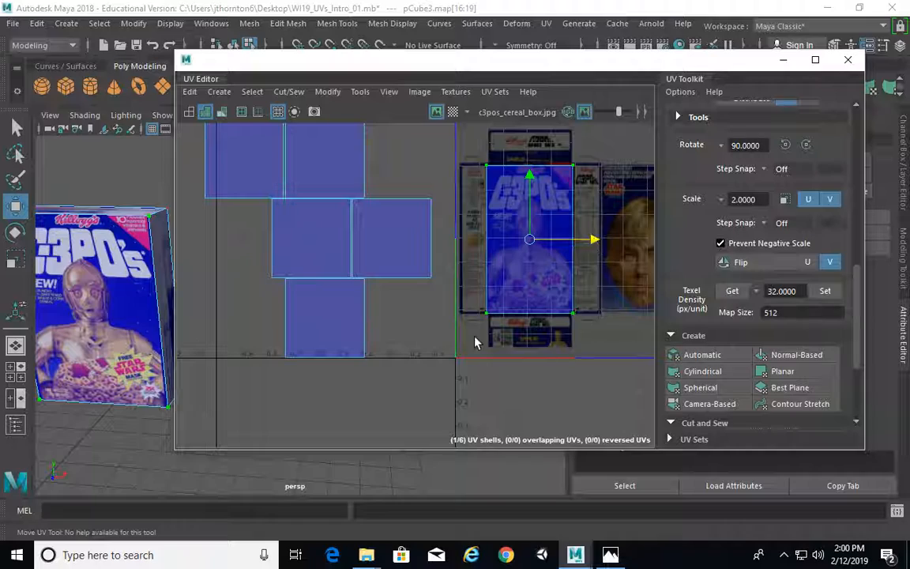
Step: Select the box's top face and move its UV shell onto the flap above the front panel
alt+drag(146, 325, 191, 259)
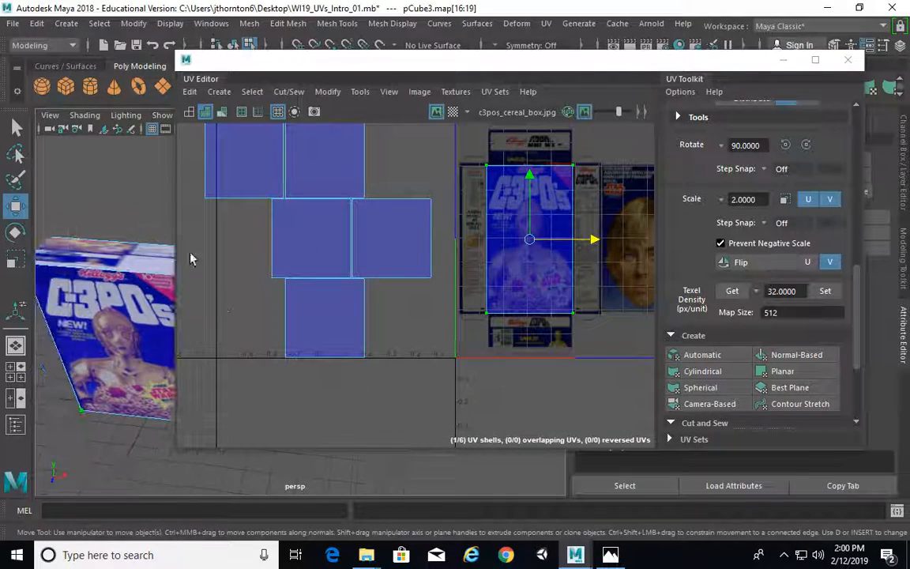
right_drag(147, 241, 146, 196)
click(134, 243)
alt+middle_drag(384, 346, 335, 373)
drag(279, 342, 485, 177)
Step: Scale the top face's shell down vertically to the flap's height and align it with the top flap
key(r)
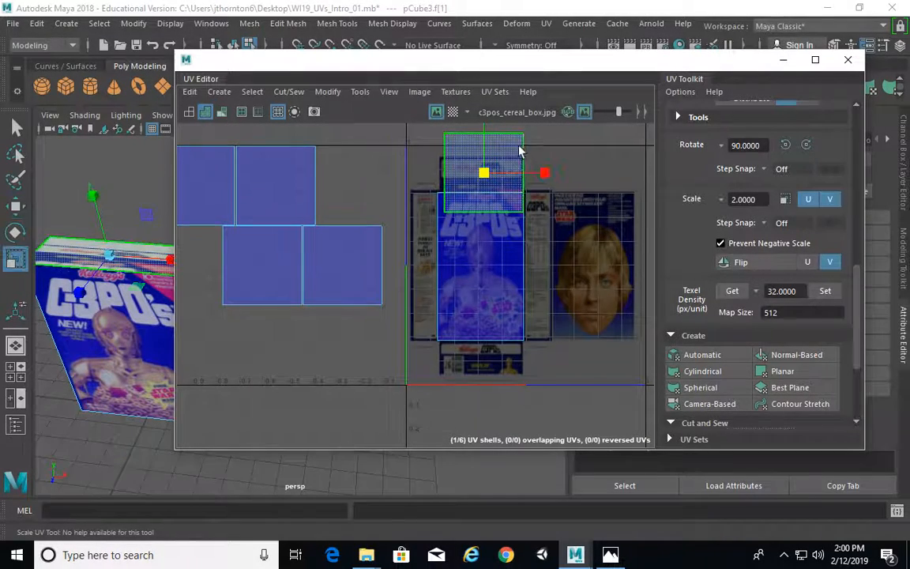
alt+middle_drag(500, 135, 497, 168)
drag(483, 156, 484, 188)
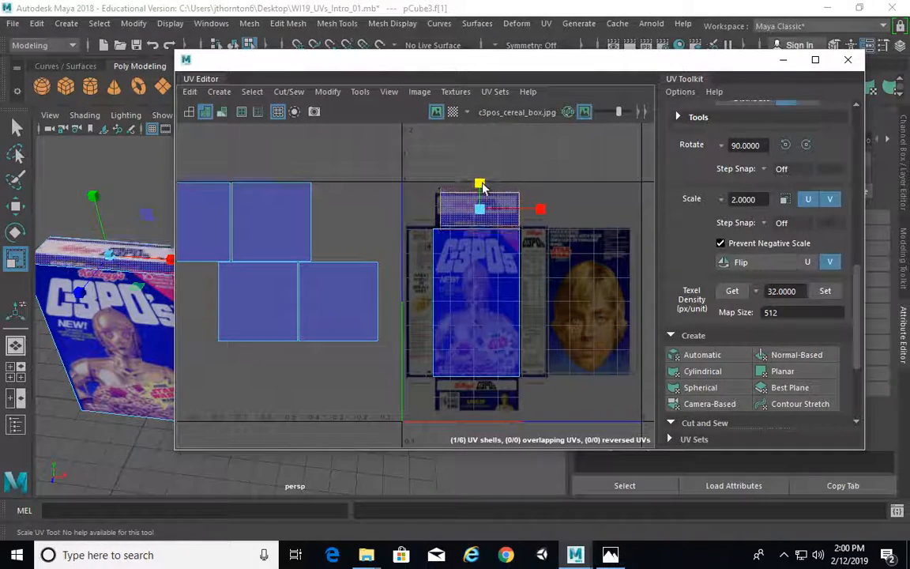
alt+right_drag(481, 186, 528, 224)
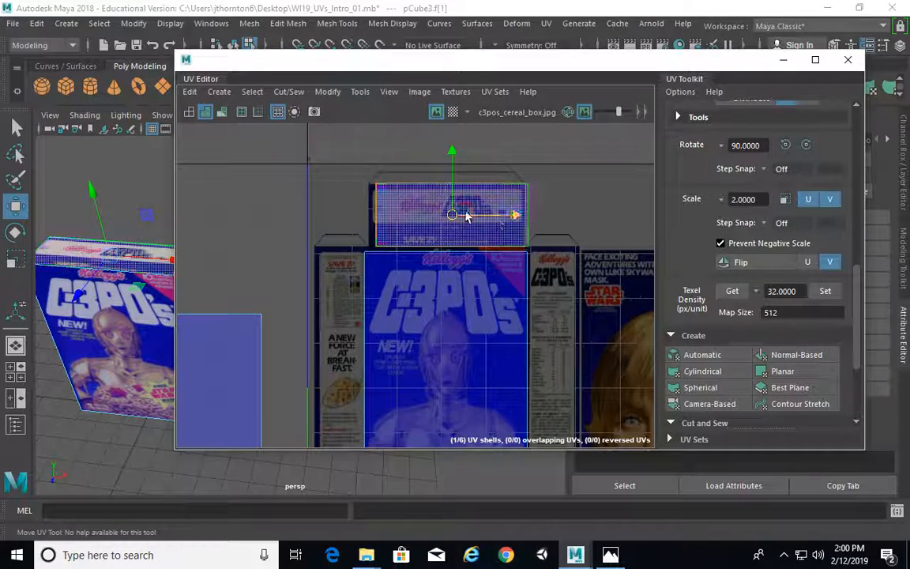
drag(466, 217, 451, 222)
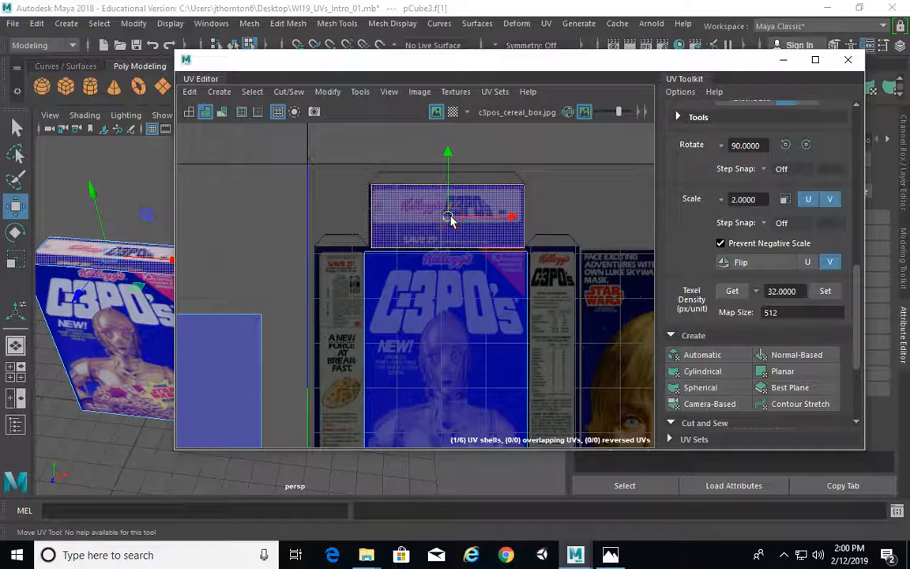
Step: Select the box's right side face and move its UV shell onto the side panel between the front and back artwork
scroll(494, 325, down, 2)
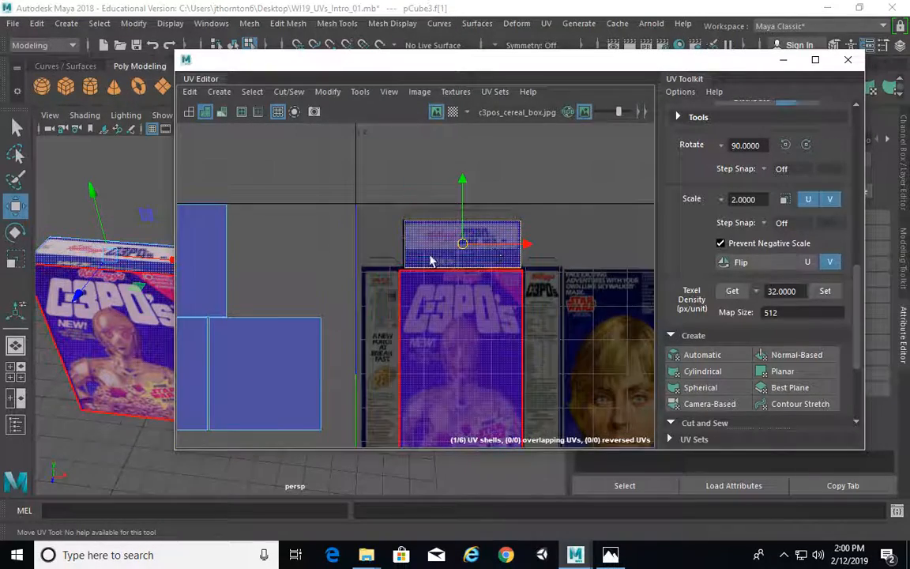
alt+drag(132, 320, 100, 316)
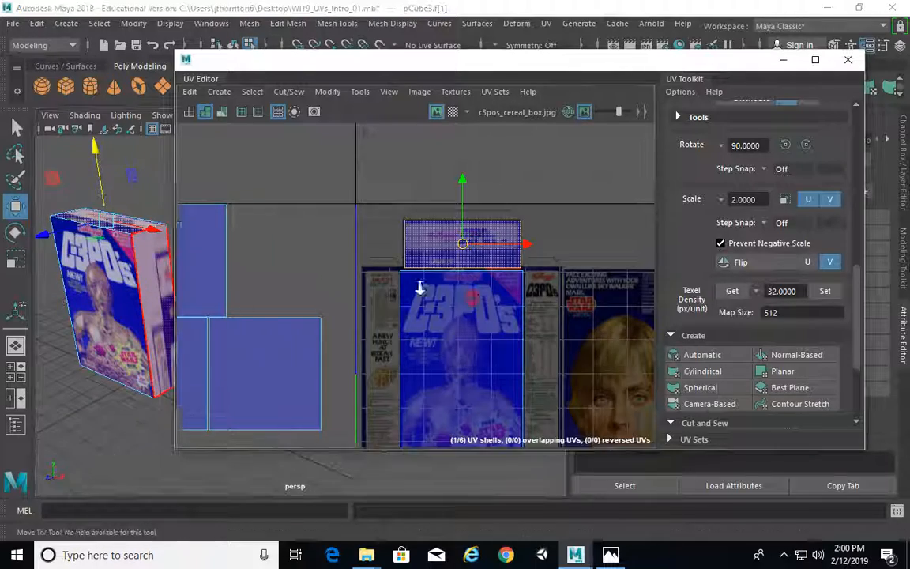
alt+middle_drag(420, 290, 392, 228)
scroll(392, 229, down, 2)
alt+drag(164, 237, 155, 271)
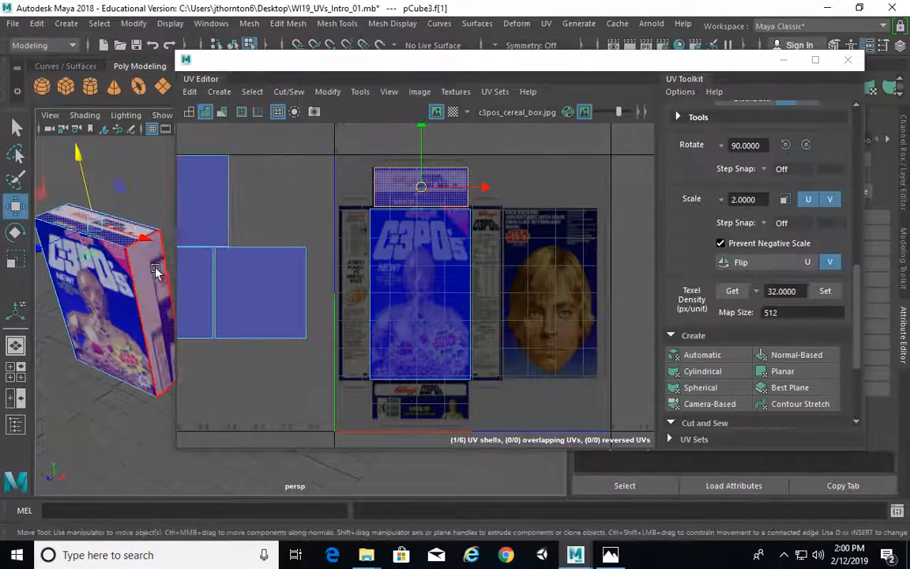
click(158, 291)
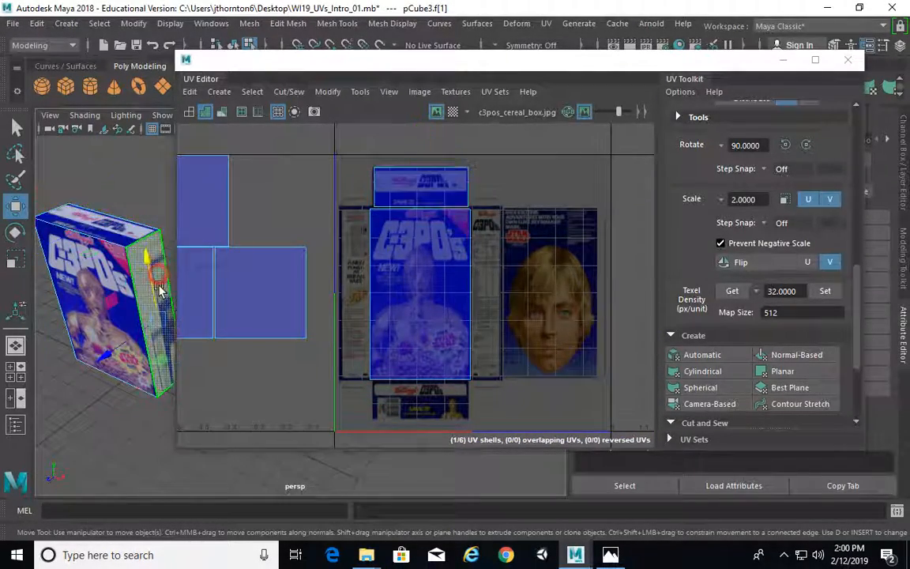
alt+right_drag(501, 281, 438, 262)
alt+middle_drag(438, 262, 422, 242)
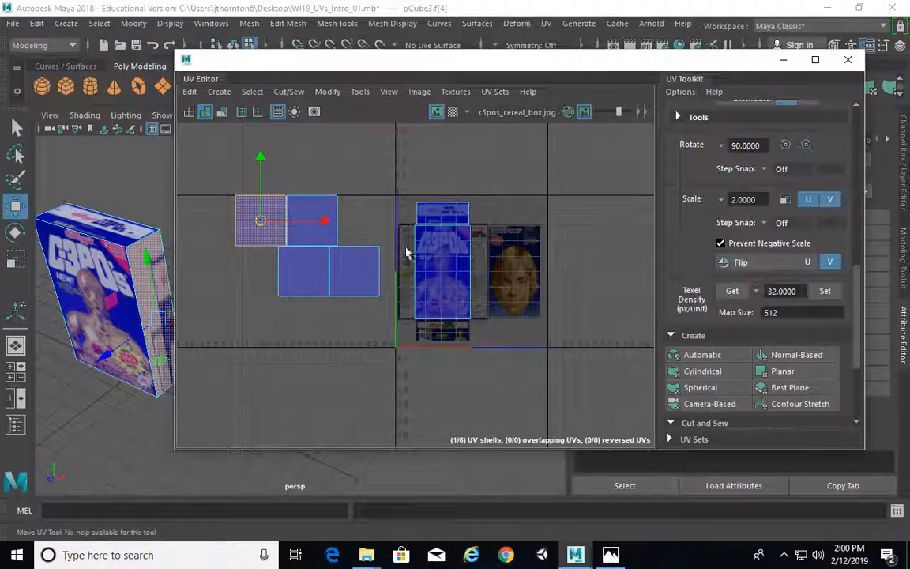
drag(264, 222, 483, 269)
alt+right_drag(483, 268, 605, 267)
alt+middle_drag(605, 267, 503, 283)
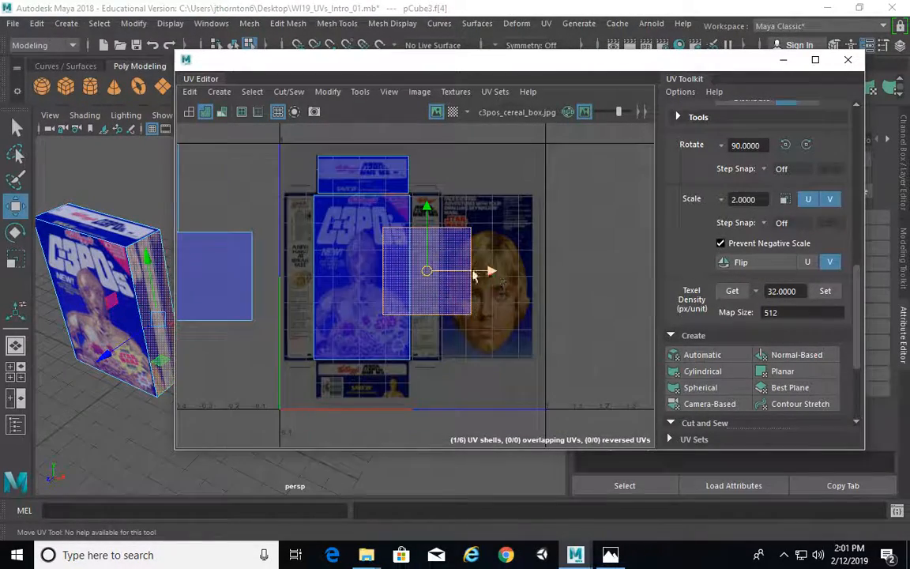
Step: Scale the right side shell narrower and taller, and align it with the side panel between the front and back artwork
drag(498, 273, 453, 273)
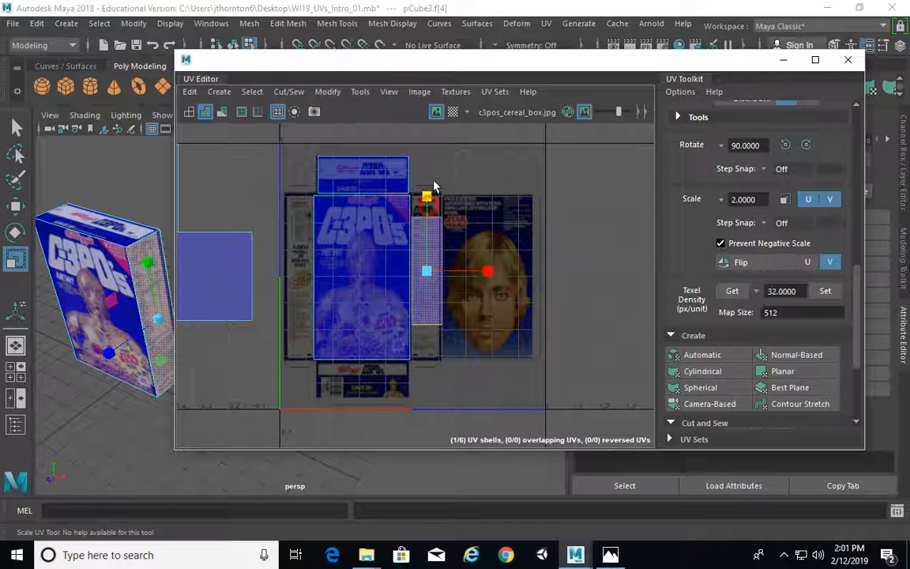
drag(433, 186, 433, 149)
key(w)
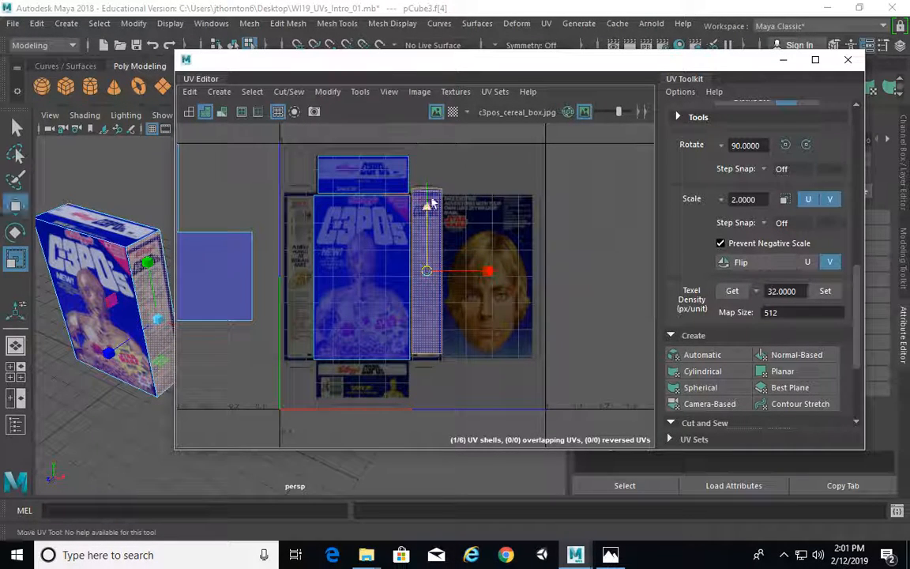
drag(427, 208, 426, 213)
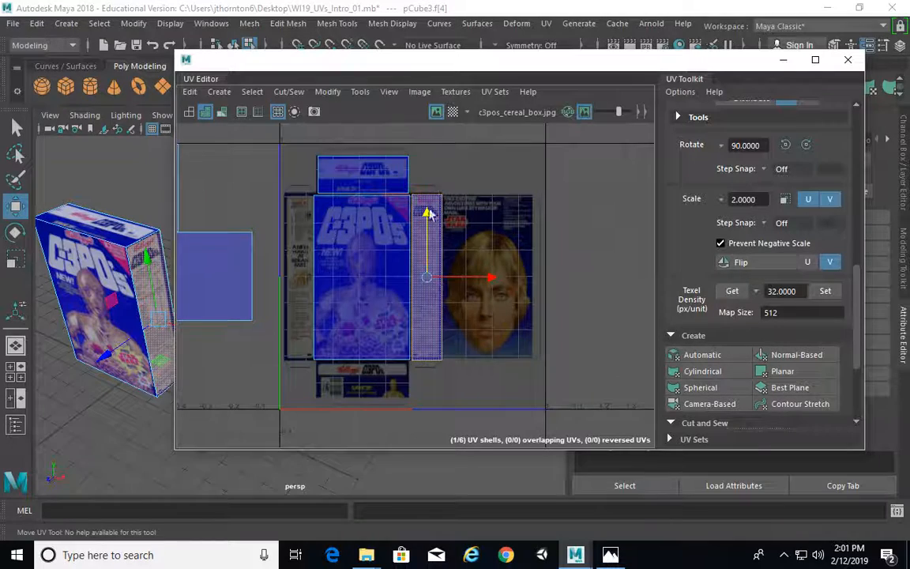
Step: Select the box's bottom face and move its UV shell onto the flap below the front panel
alt+middle_drag(487, 258, 517, 256)
alt+middle_drag(444, 277, 518, 269)
alt+drag(119, 307, 154, 291)
click(154, 291)
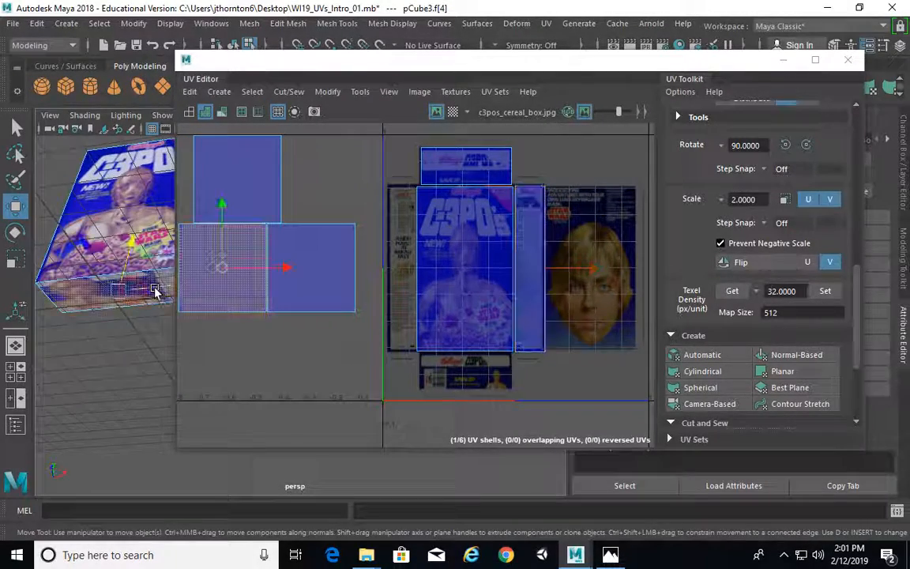
alt+right_drag(451, 275, 353, 258)
alt+middle_drag(353, 259, 332, 204)
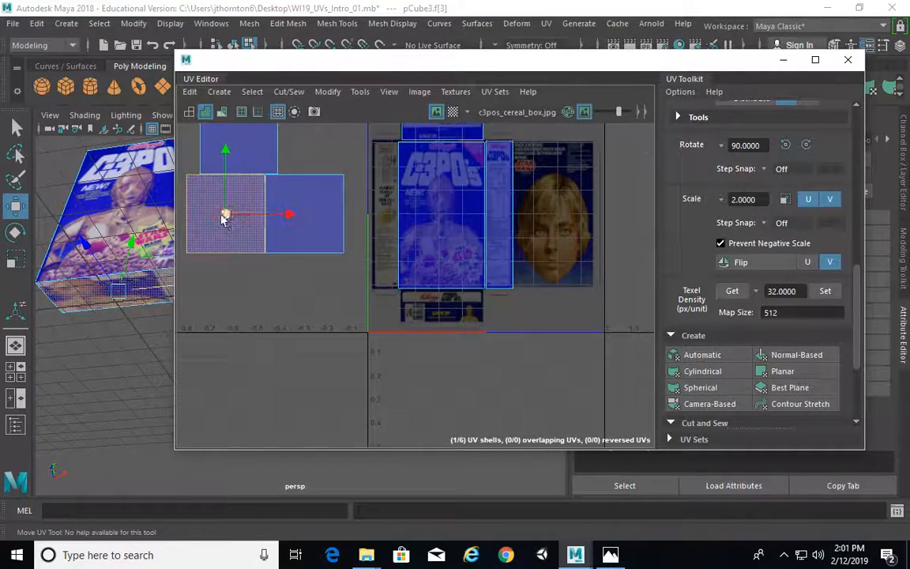
drag(227, 214, 440, 310)
Step: Scale the bottom face's shell to the flap's height and width, and align it with the bottom flap
key(r)
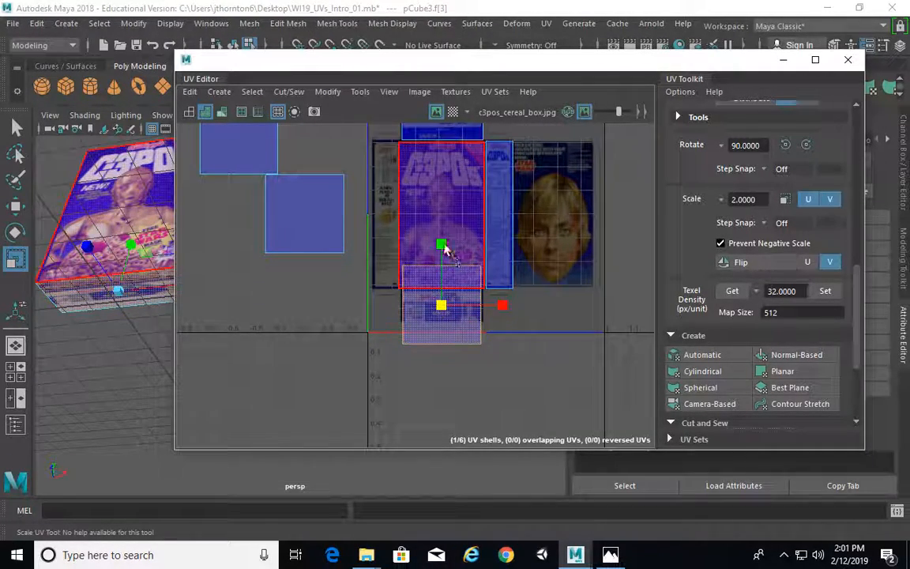
drag(441, 239, 443, 268)
alt+right_drag(445, 274, 452, 339)
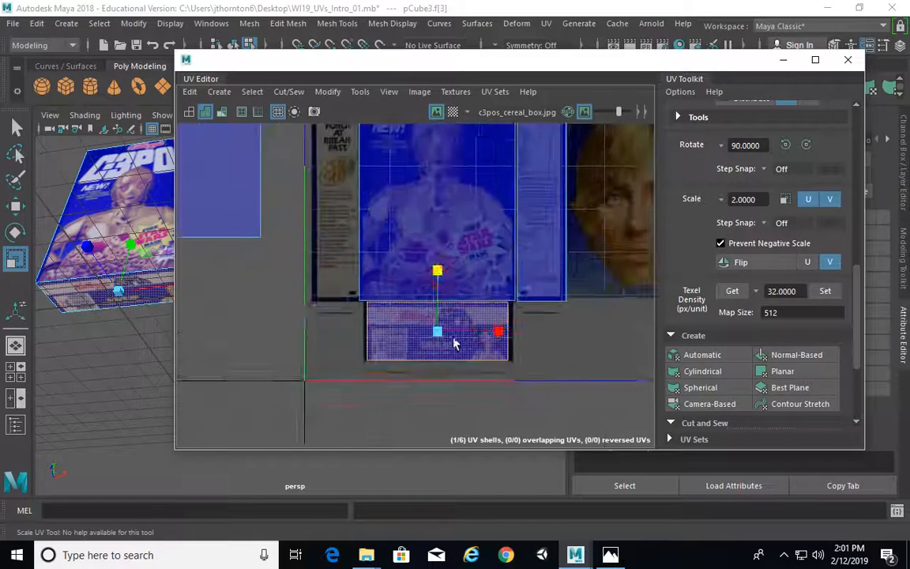
alt+middle_drag(452, 338, 452, 292)
drag(501, 286, 504, 284)
key(w)
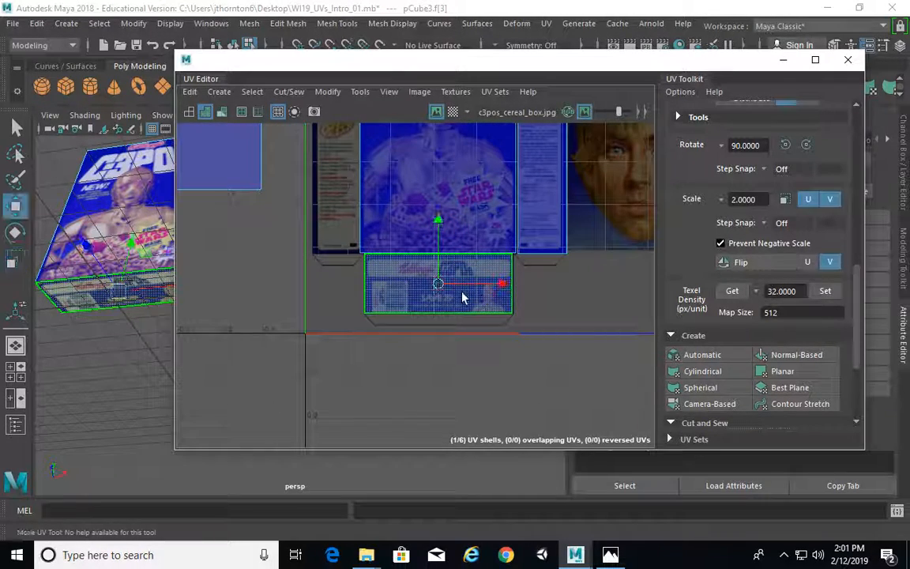
drag(440, 290, 443, 290)
Step: Select the box's left side face and move its UV shell onto the side panel left of the front artwork
alt+drag(149, 326, 79, 286)
click(163, 291)
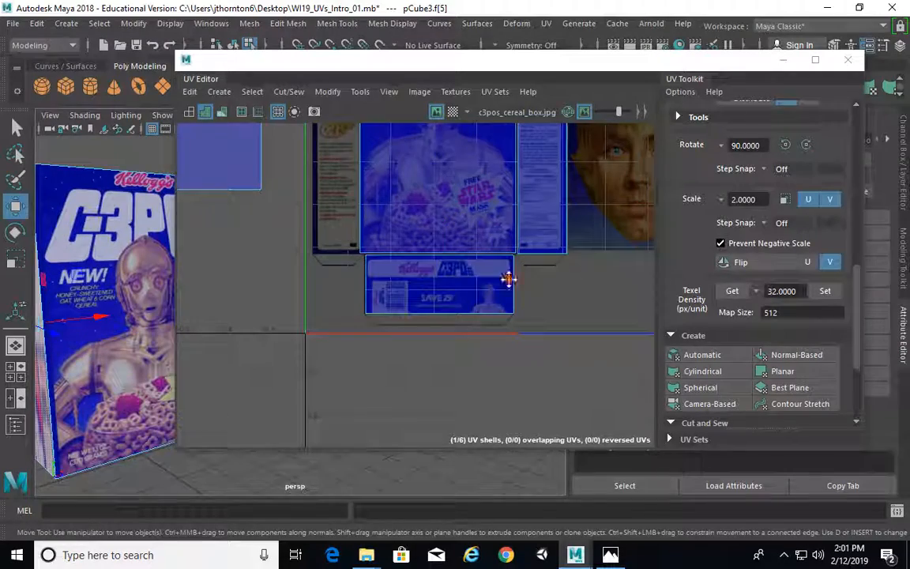
alt+right_drag(508, 278, 458, 254)
drag(396, 211, 442, 239)
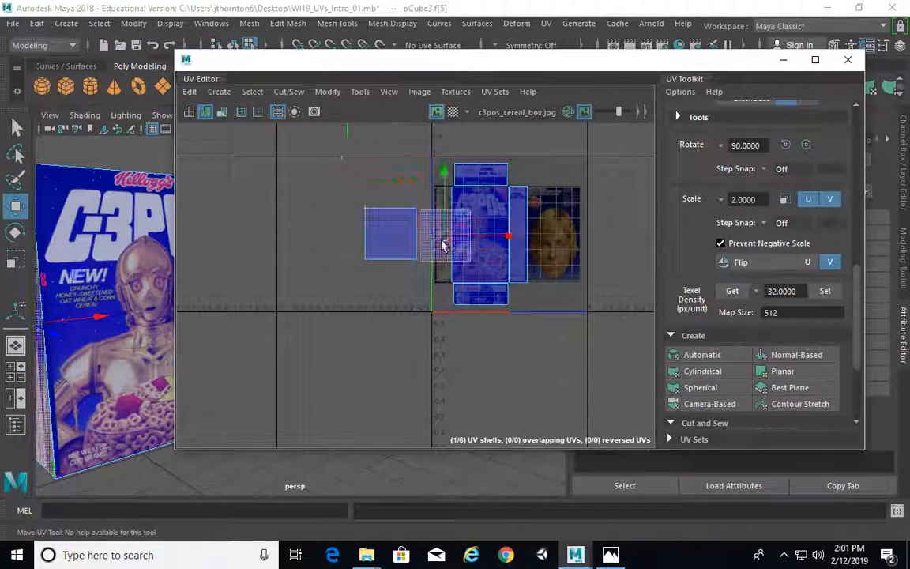
alt+right_drag(444, 239, 506, 266)
alt+middle_drag(506, 267, 479, 270)
Step: Scale the left side shell narrower and taller, and align it with the side panel left of the front artwork
key(r)
drag(471, 248, 429, 248)
drag(412, 186, 414, 155)
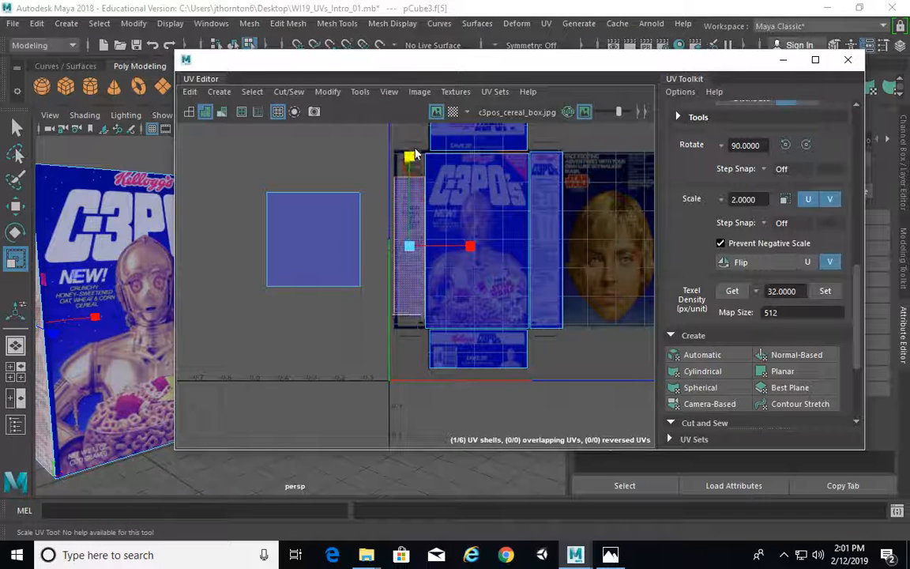
key(w)
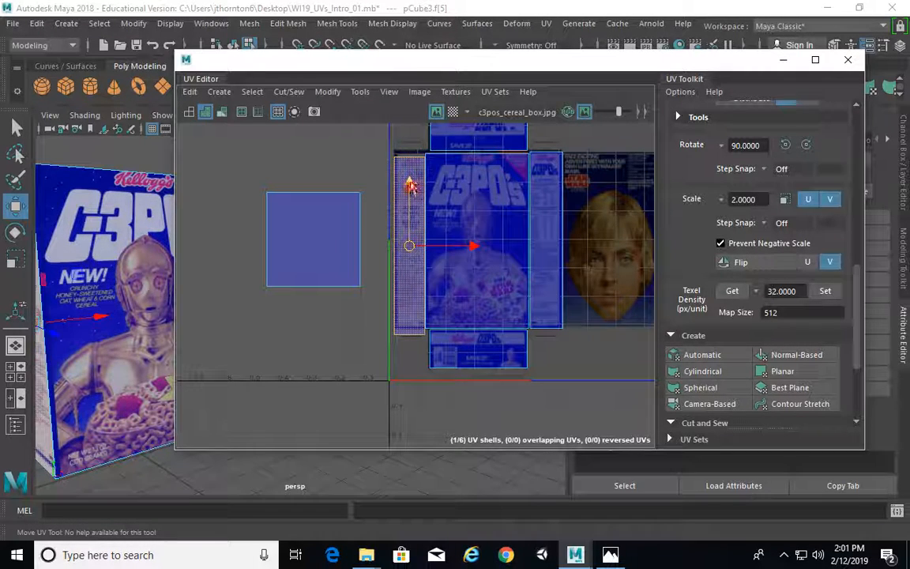
Step: Narrow the UV Editor to uncover more of the viewport and turn the box to show its back face
alt+right_drag(607, 300, 494, 261)
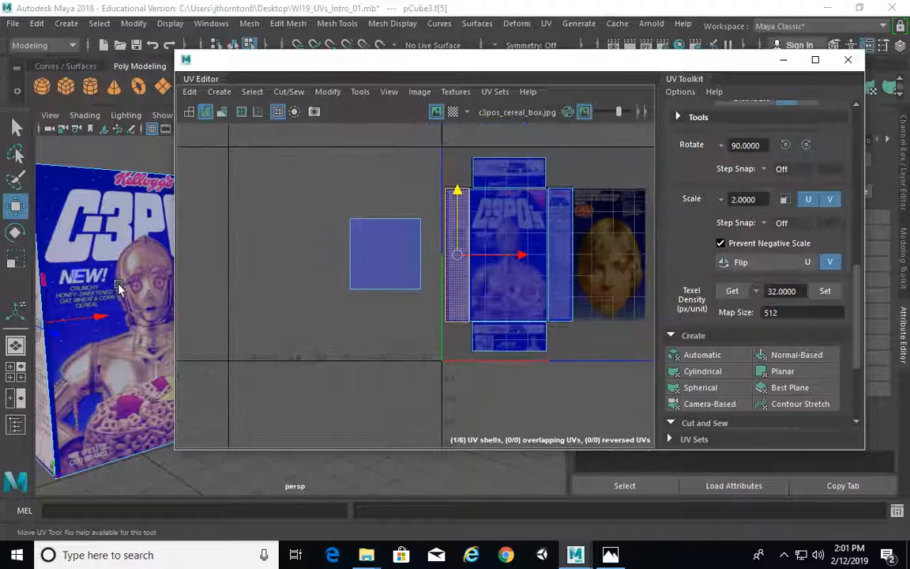
click(119, 289)
alt+drag(108, 304, 150, 391)
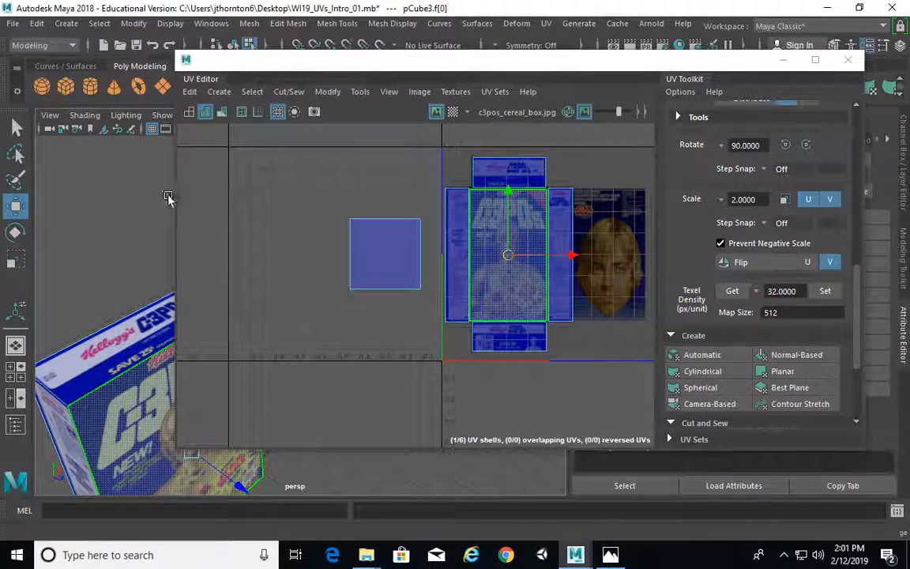
drag(169, 197, 276, 198)
alt+drag(196, 224, 101, 239)
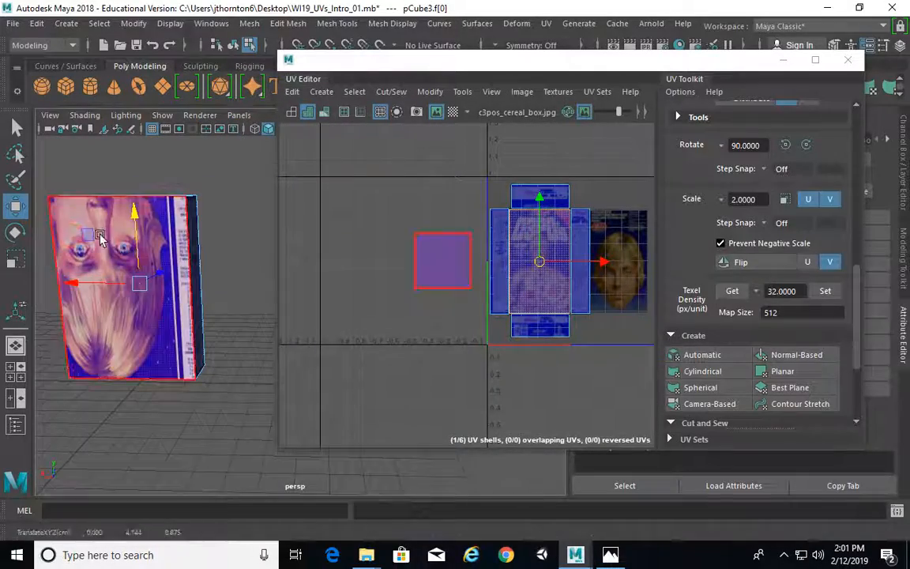
Step: Select the box's back face and move its UV shell onto the Luke Skywalker mask panel of the texture
click(101, 239)
alt+right_drag(409, 294, 459, 294)
alt+middle_drag(459, 295, 332, 291)
drag(389, 250, 546, 249)
alt+right_drag(506, 258, 555, 257)
alt+middle_drag(556, 257, 528, 267)
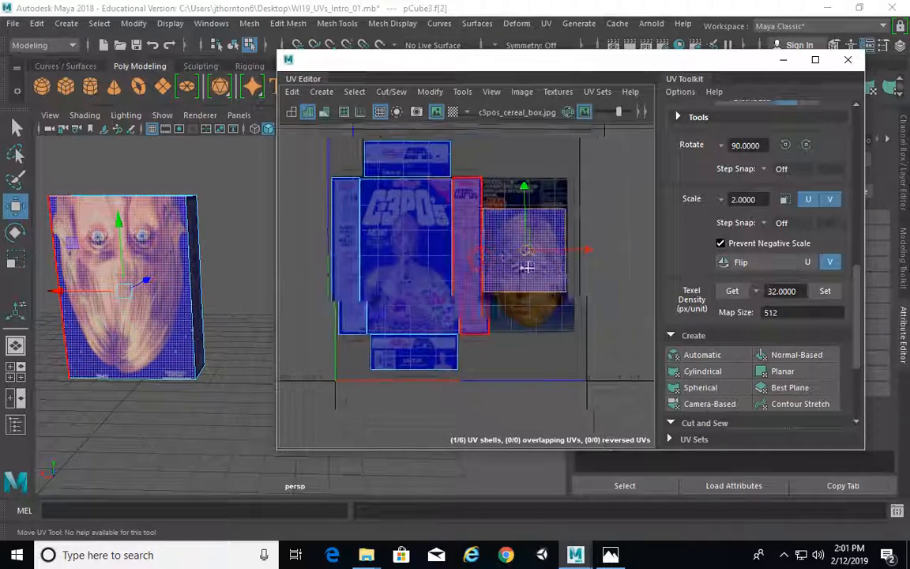
Step: Scale the back face's UV shell taller and align it with the edges of the Luke Skywalker mask panel
alt+right_drag(528, 267, 581, 260)
alt+middle_drag(581, 261, 523, 244)
key(r)
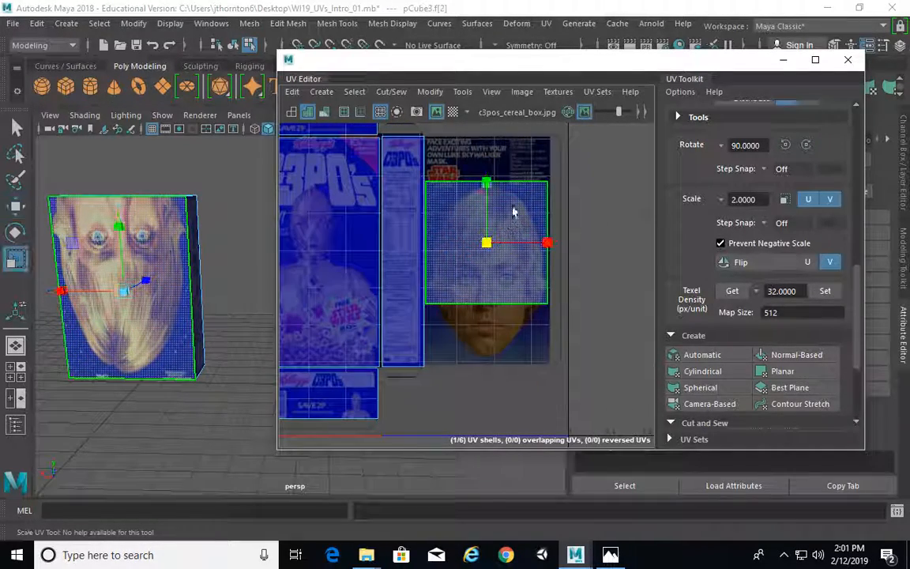
drag(485, 184, 497, 143)
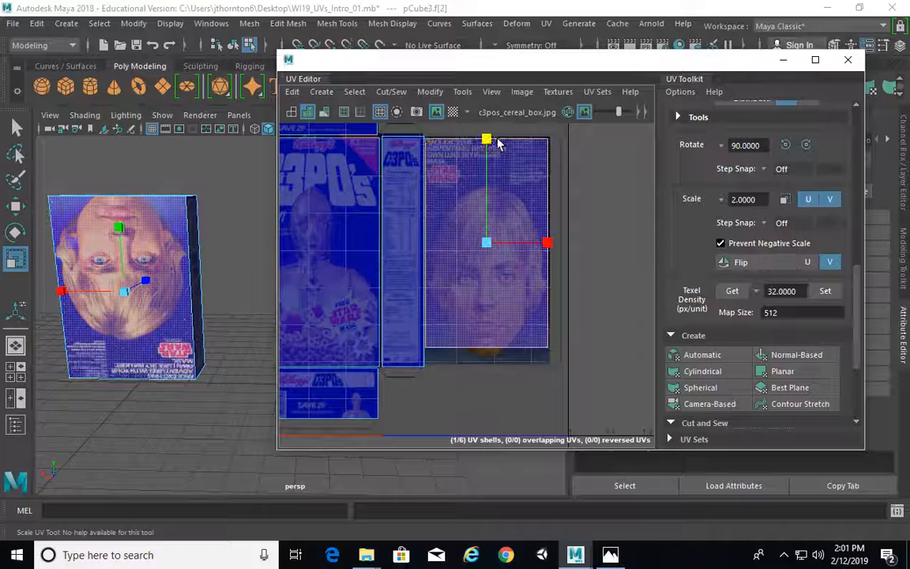
key(w)
drag(486, 235, 486, 250)
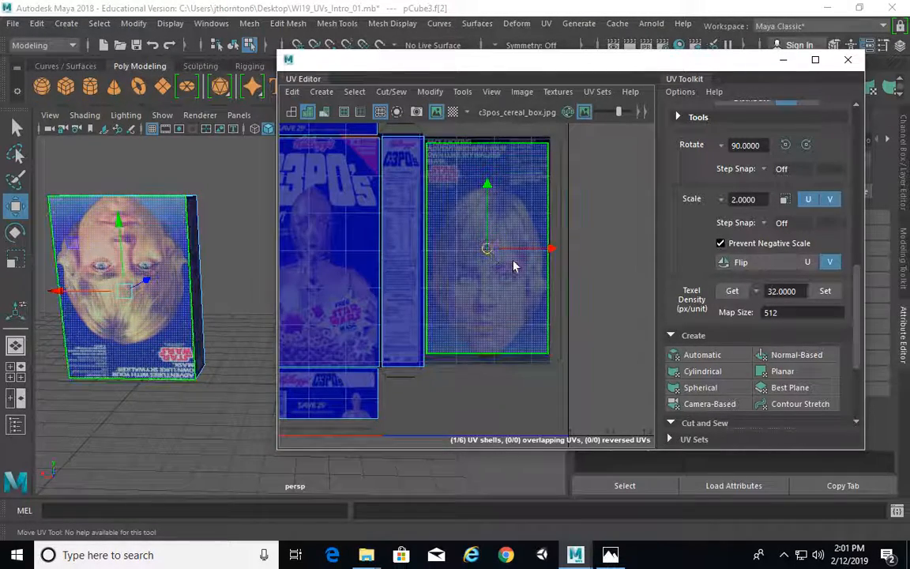
key(r)
drag(487, 190, 488, 184)
scroll(459, 234, down, 3)
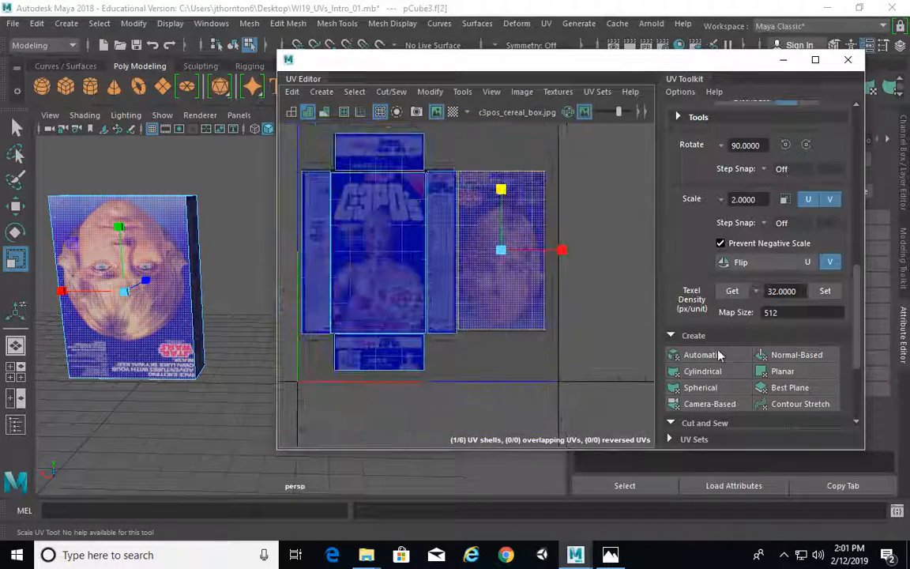
Step: Flip the back face's UV shell in V and then in U so the mask artwork reads upright and unmirrored
scroll(858, 278, up, 2)
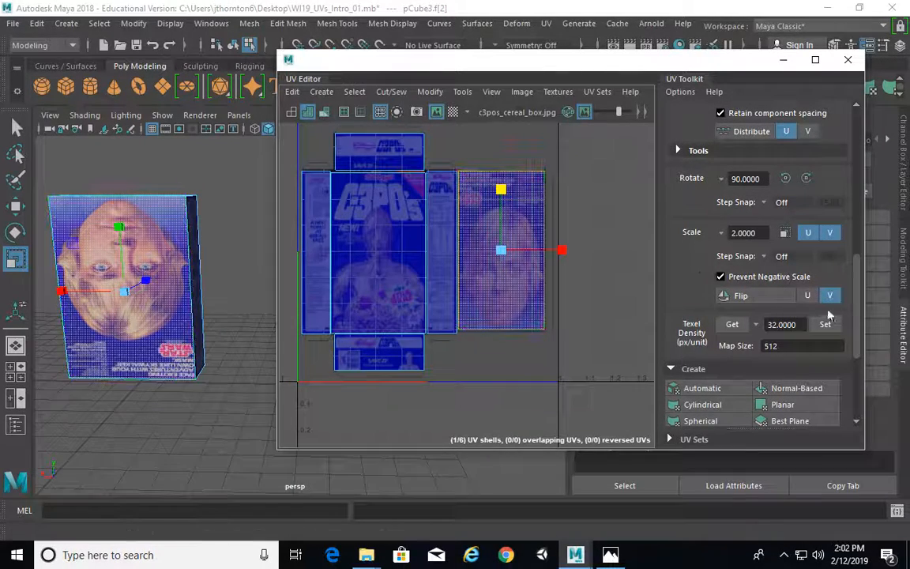
click(826, 297)
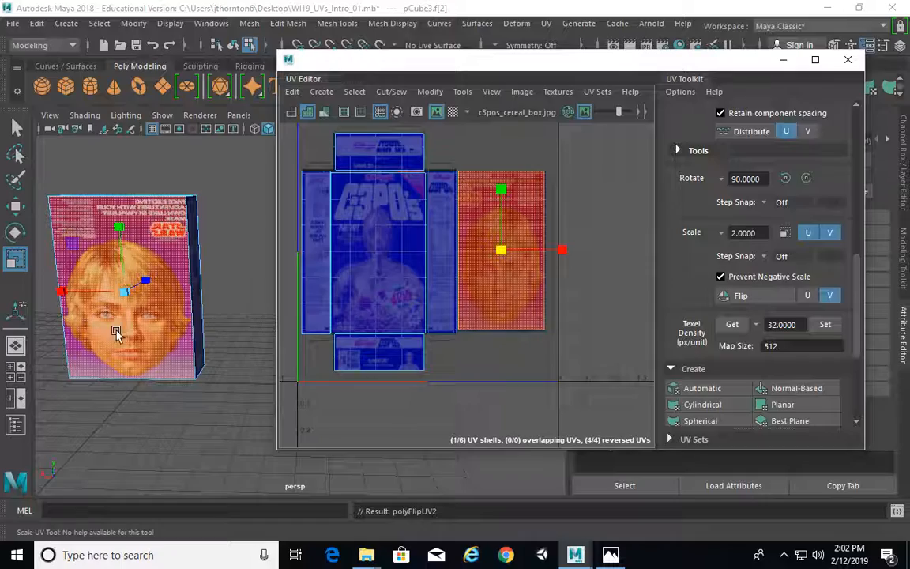
scroll(240, 258, up, 8)
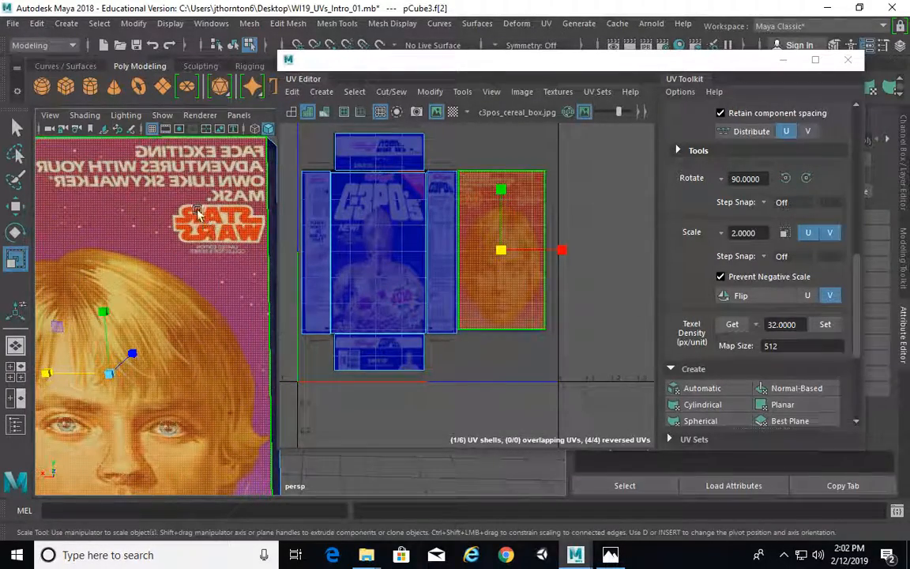
click(808, 296)
click(741, 296)
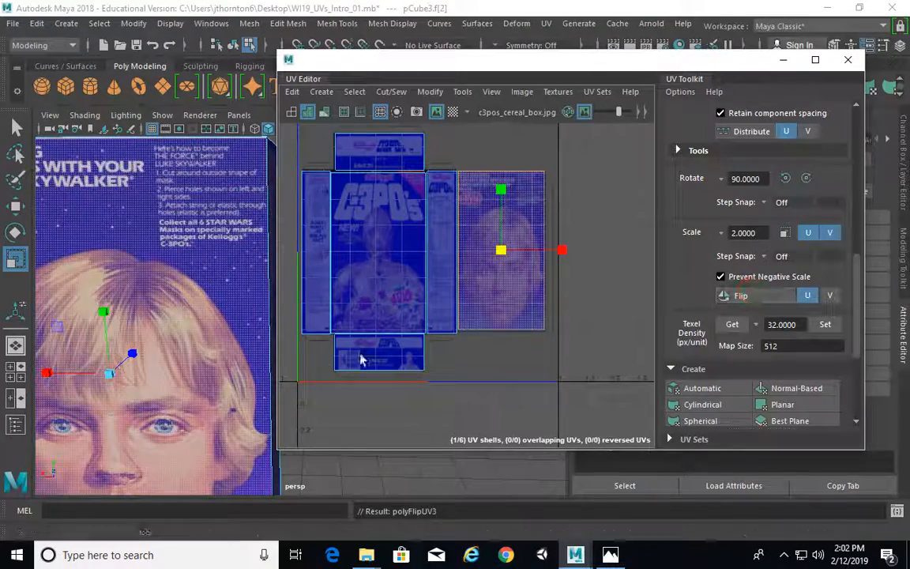
Step: Turn the box to examine the artwork on its faces, and look closely at the gaps between the UV shells
scroll(240, 348, down, 5)
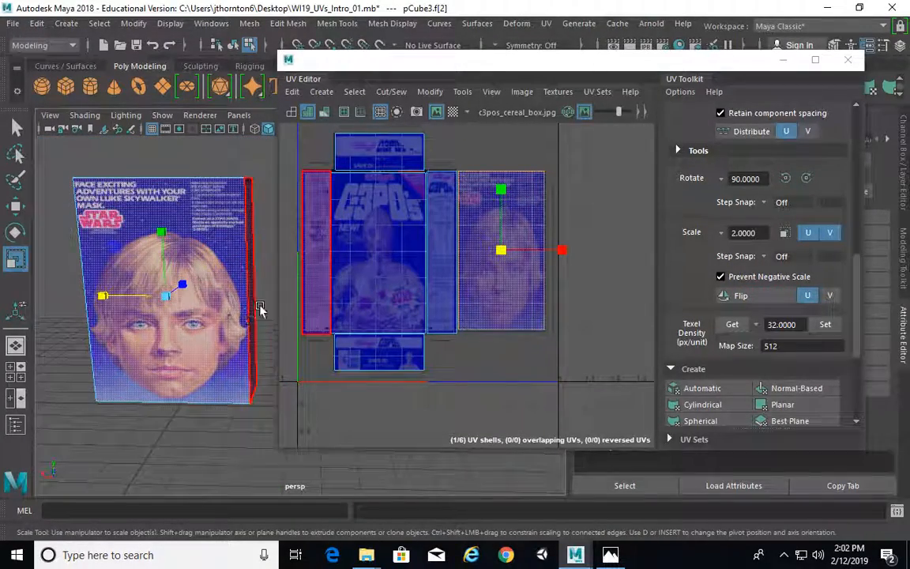
alt+drag(260, 308, 152, 290)
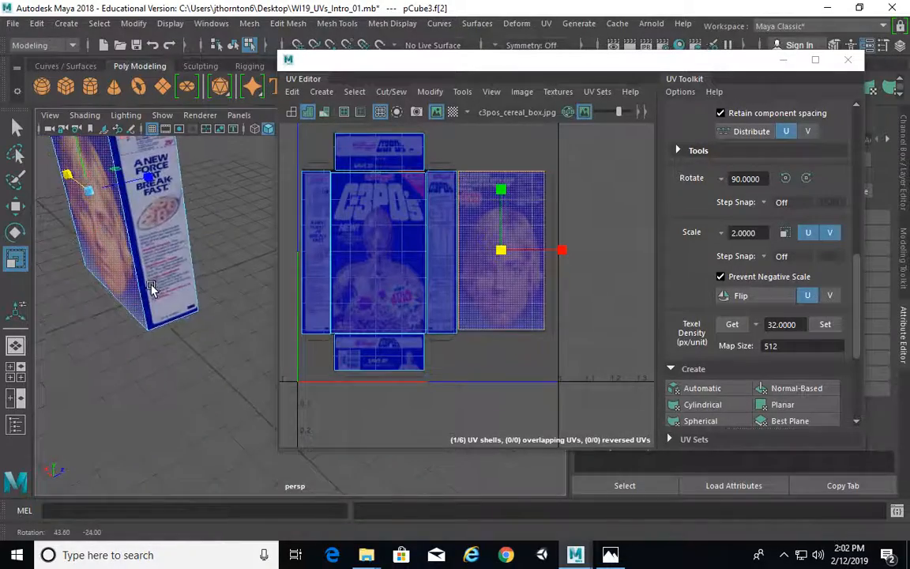
alt+middle_drag(153, 290, 171, 366)
alt+right_drag(171, 365, 143, 358)
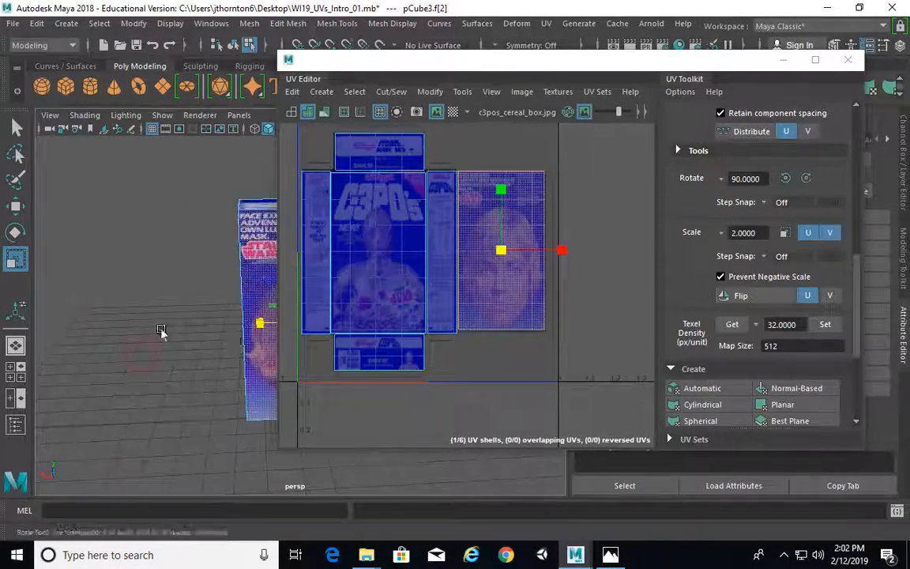
mouse_move(161, 331)
alt+mouse_down()
mouse_move(189, 319)
mouse_move(159, 319)
mouse_move(146, 267)
mouse_move(148, 282)
mouse_move(203, 274)
mouse_move(136, 260)
mouse_move(245, 338)
mouse_move(238, 322)
alt+mouse_up()
alt+drag(79, 308, 316, 322)
alt+right_drag(230, 326, 126, 296)
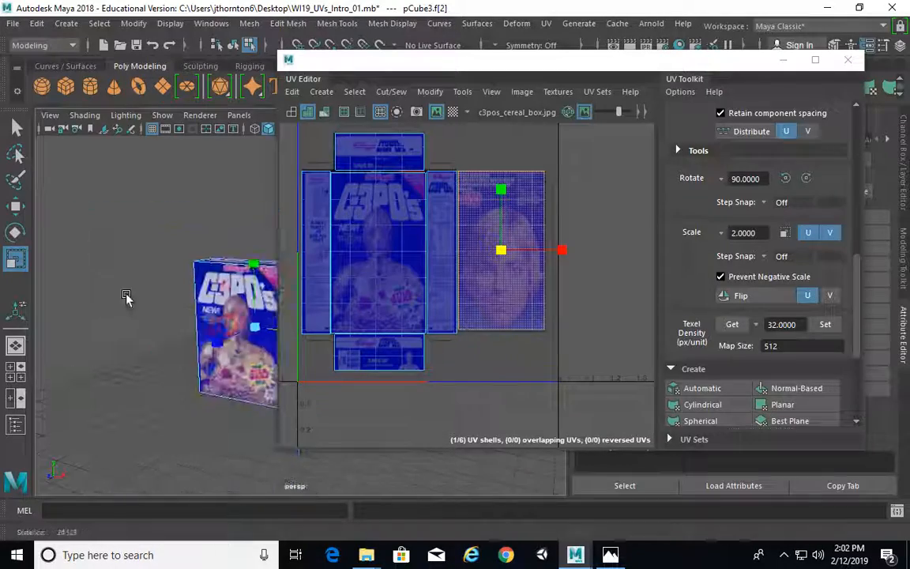
alt+right_drag(118, 261, 170, 276)
alt+drag(170, 277, 163, 285)
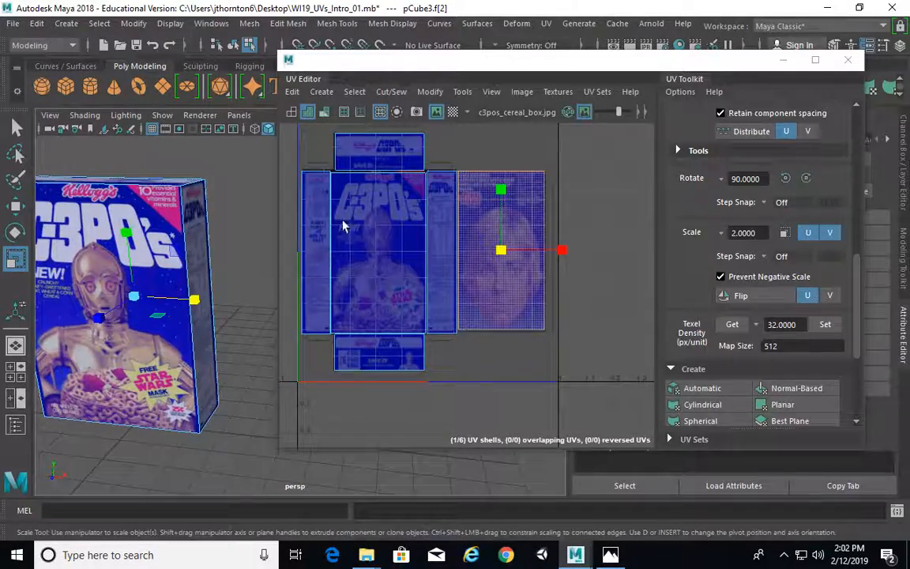
alt+right_drag(343, 224, 420, 223)
alt+middle_drag(421, 224, 471, 252)
scroll(471, 251, up, 2)
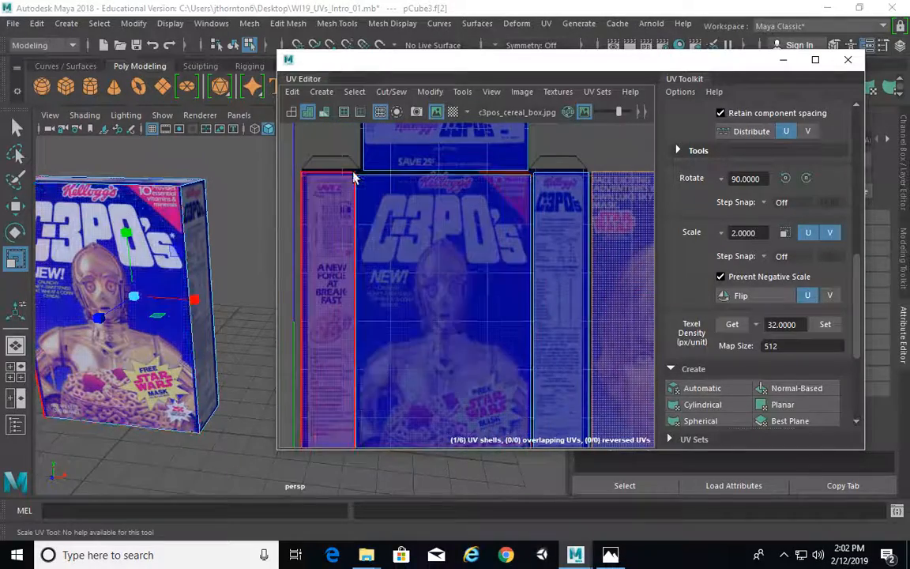
mouse_move(202, 237)
alt+mouse_down()
mouse_move(162, 237)
mouse_move(196, 237)
alt+mouse_up()
Step: Switch to edge selection and stitch the top shell to the front shell along their shared edge, with direction A to B
key(q)
alt+right_drag(371, 227, 406, 202)
alt+middle_drag(406, 203, 382, 231)
alt+middle_drag(412, 180, 411, 235)
right_drag(581, 161, 581, 124)
click(473, 234)
click(517, 253)
alt+right_drag(517, 253, 605, 201)
click(326, 203)
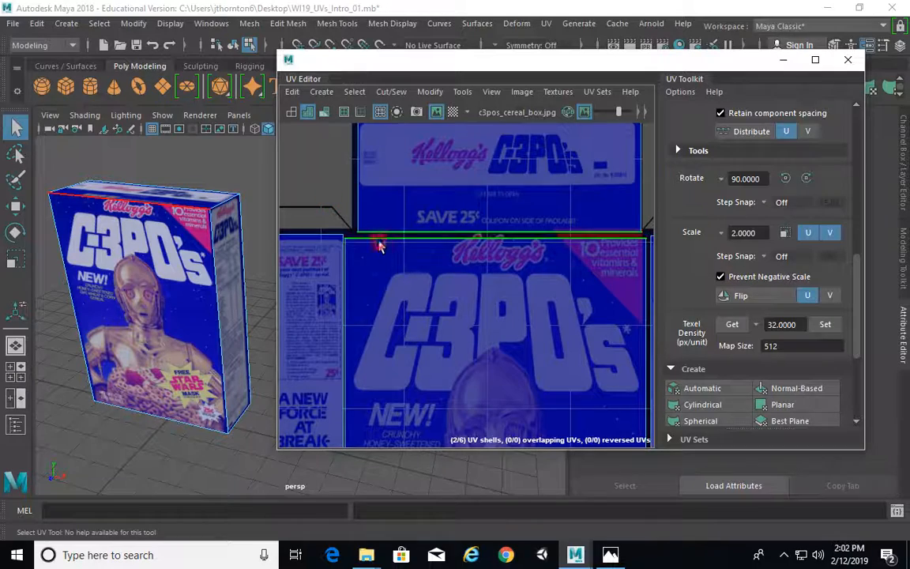
alt+right_drag(506, 293, 431, 270)
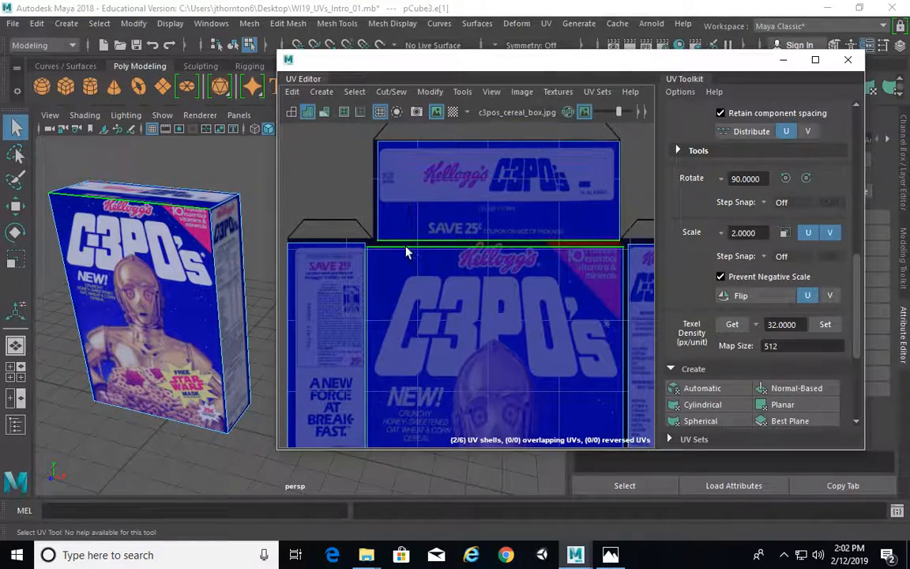
alt+middle_drag(495, 293, 460, 263)
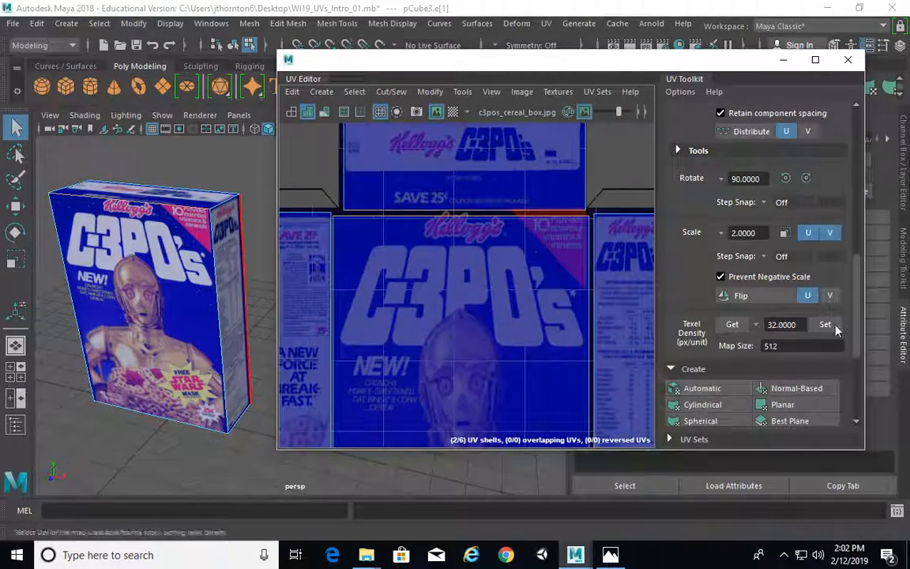
scroll(771, 311, down, 5)
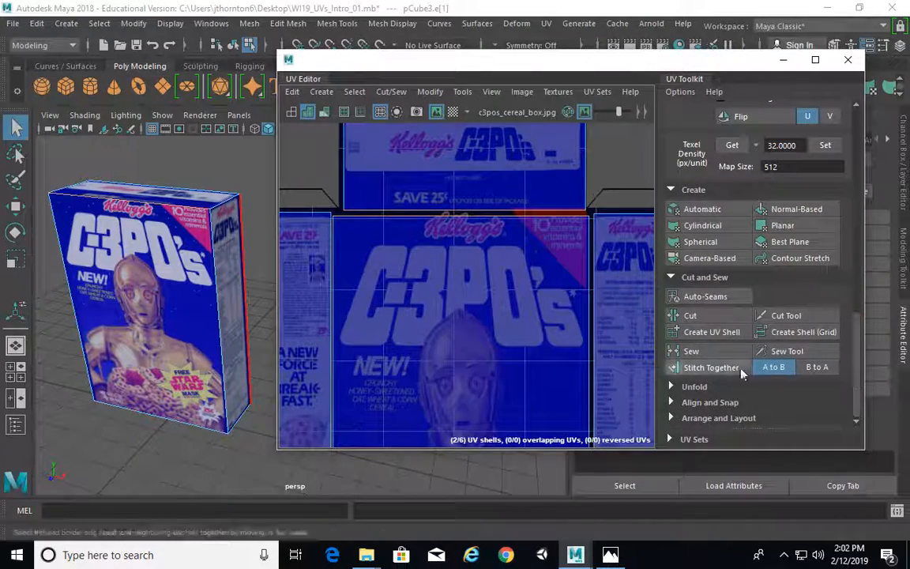
click(711, 367)
Step: Stitch the two side shells to the front shell along its left and right edges
alt+right_drag(494, 317, 425, 268)
alt+middle_drag(425, 268, 444, 236)
alt+right_drag(374, 251, 464, 277)
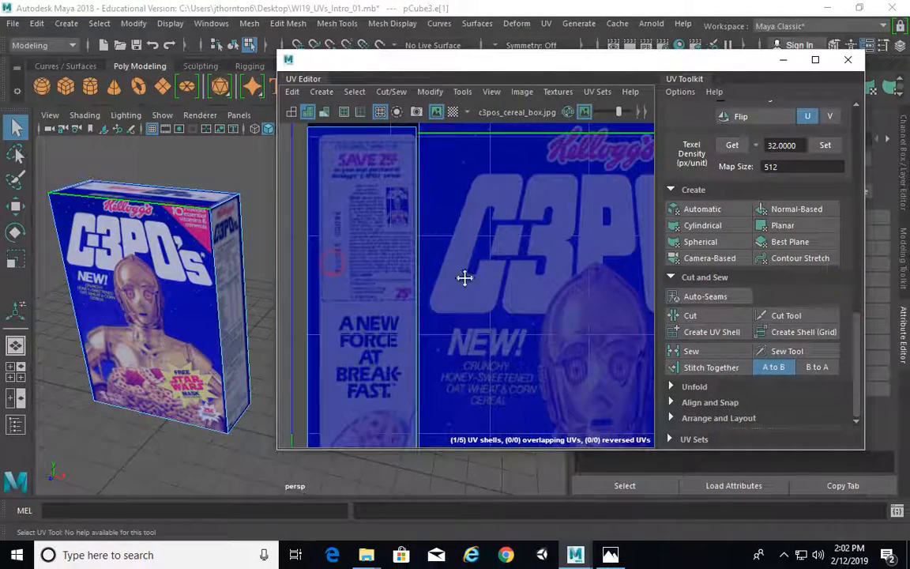
click(423, 265)
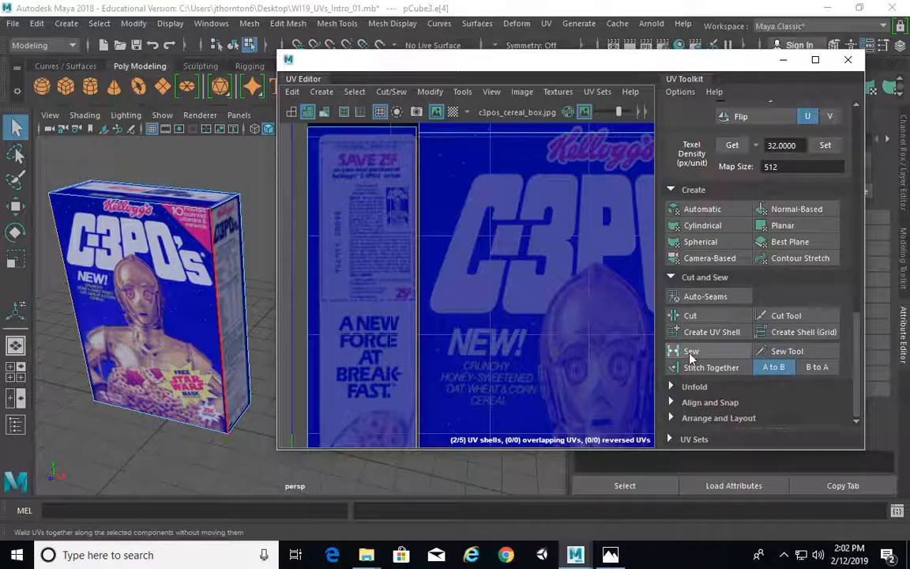
click(701, 369)
alt+right_drag(517, 320, 453, 296)
alt+middle_drag(594, 343, 349, 281)
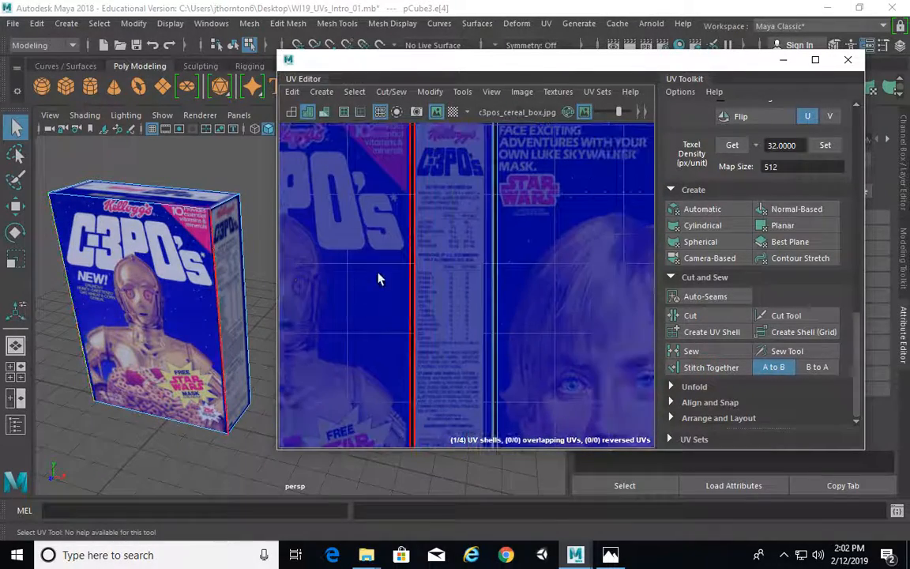
click(723, 370)
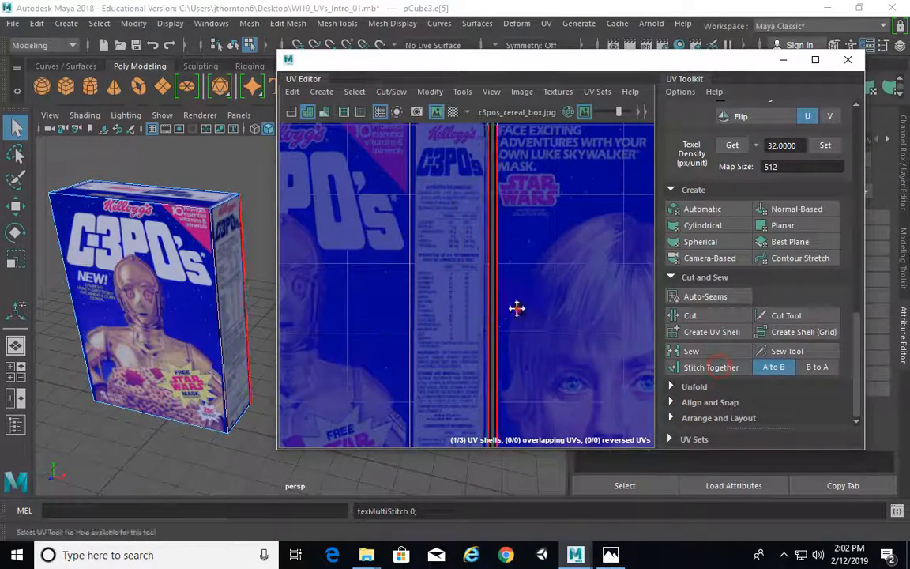
Step: Stitch the back shell to the right side shell, and the bottom shell to the front shell, along their shared edges
alt+right_drag(516, 309, 424, 288)
alt+middle_drag(424, 289, 397, 287)
click(455, 241)
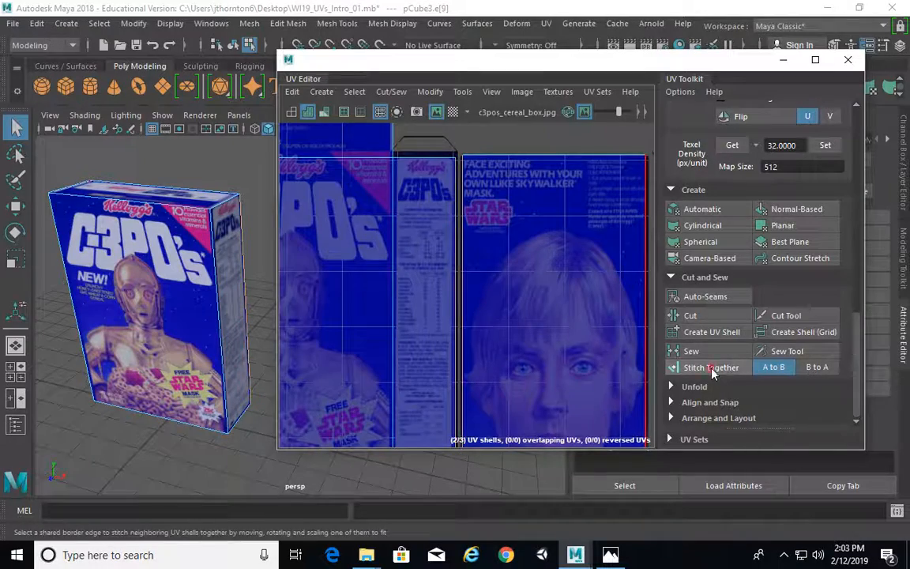
click(713, 369)
alt+middle_drag(544, 326, 558, 128)
alt+middle_drag(400, 286, 465, 286)
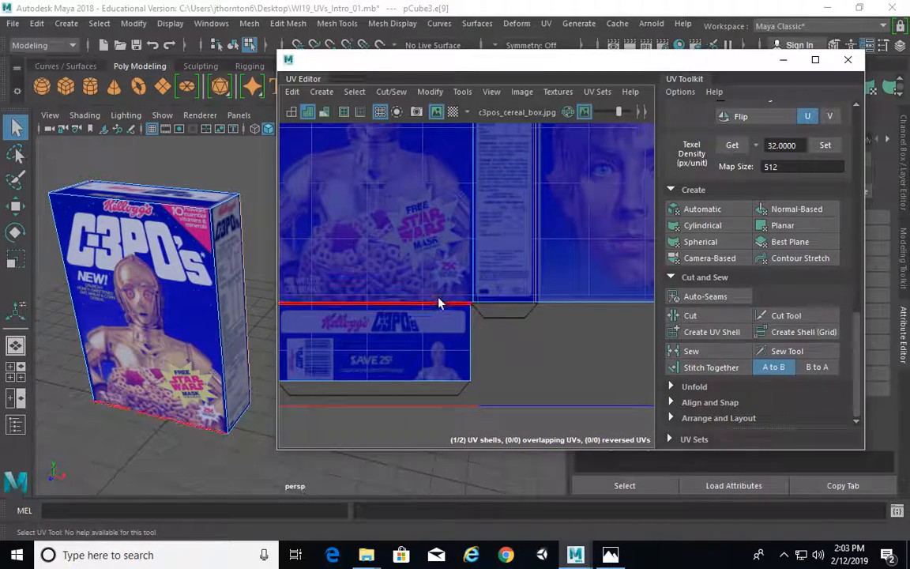
click(439, 301)
click(731, 369)
Step: Switch to UV selection and move the top panel's upper-left corner UV onto the corner of its printed artwork
alt+right_drag(568, 286, 429, 244)
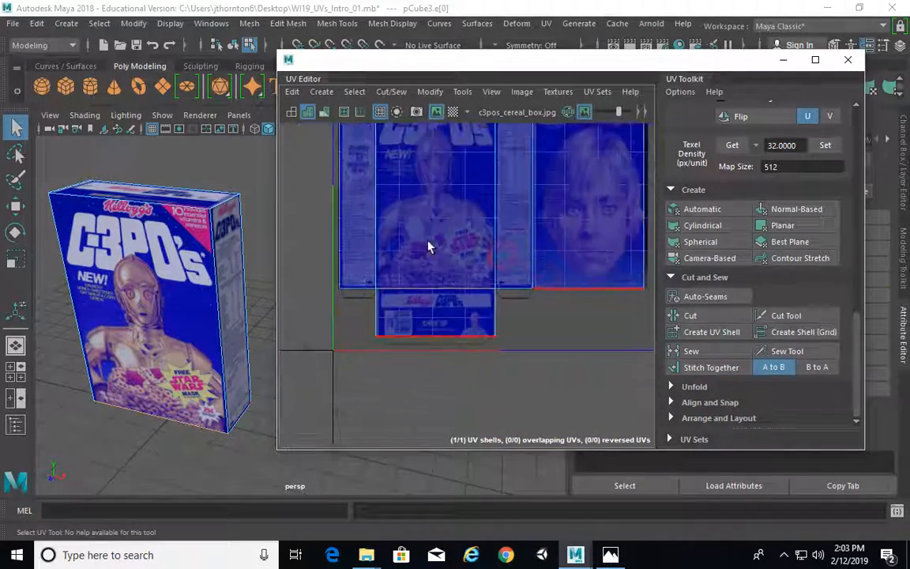
alt+middle_drag(440, 234, 409, 337)
alt+right_drag(380, 212, 431, 215)
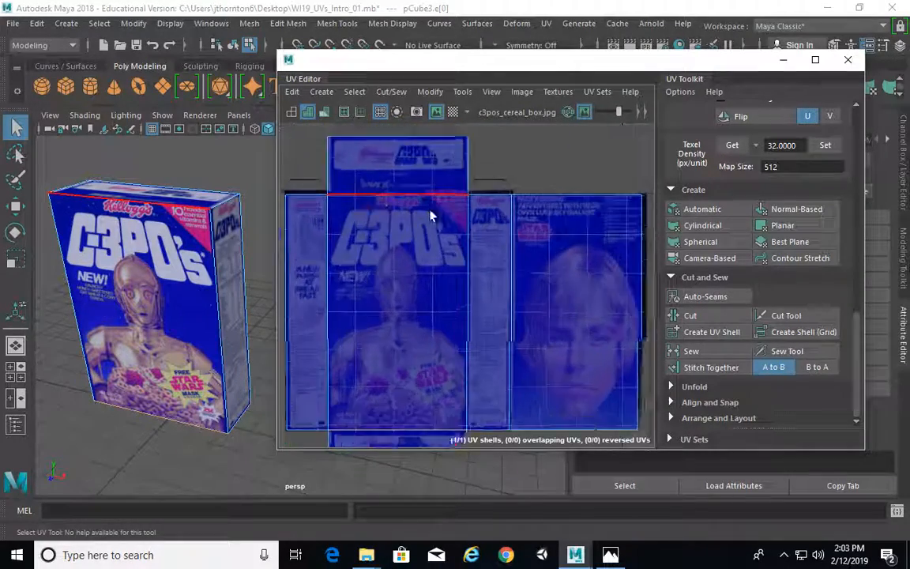
alt+middle_drag(333, 167, 420, 236)
alt+right_drag(421, 235, 546, 237)
alt+right_drag(386, 217, 549, 246)
alt+middle_drag(549, 248, 453, 268)
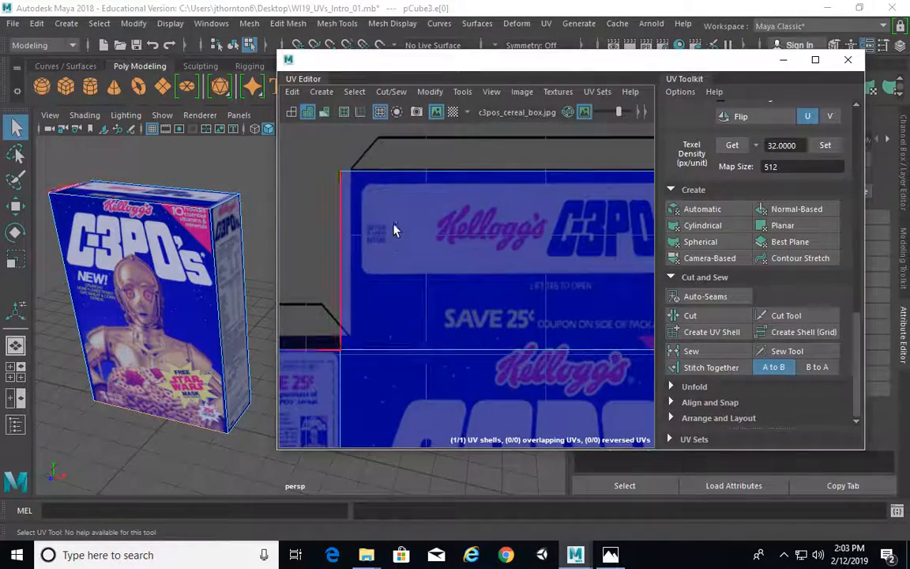
right_drag(394, 223, 381, 187)
right_drag(470, 228, 472, 228)
drag(329, 154, 409, 213)
alt+right_drag(369, 206, 458, 227)
key(w)
drag(331, 156, 356, 157)
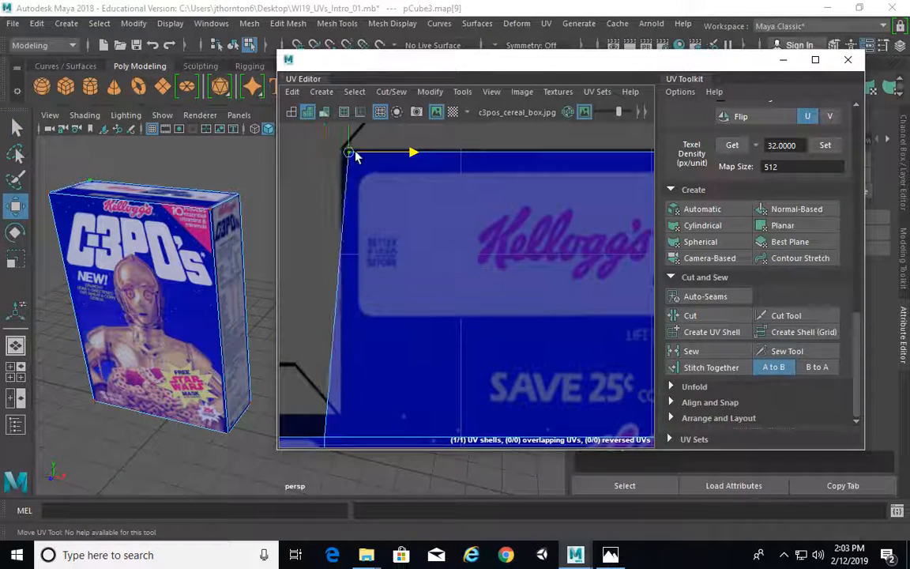
Step: Move the UV shared by the top, front and left side panels, and the left side panel's upper outer UV, onto the artwork's corners
alt+middle_drag(368, 390, 367, 243)
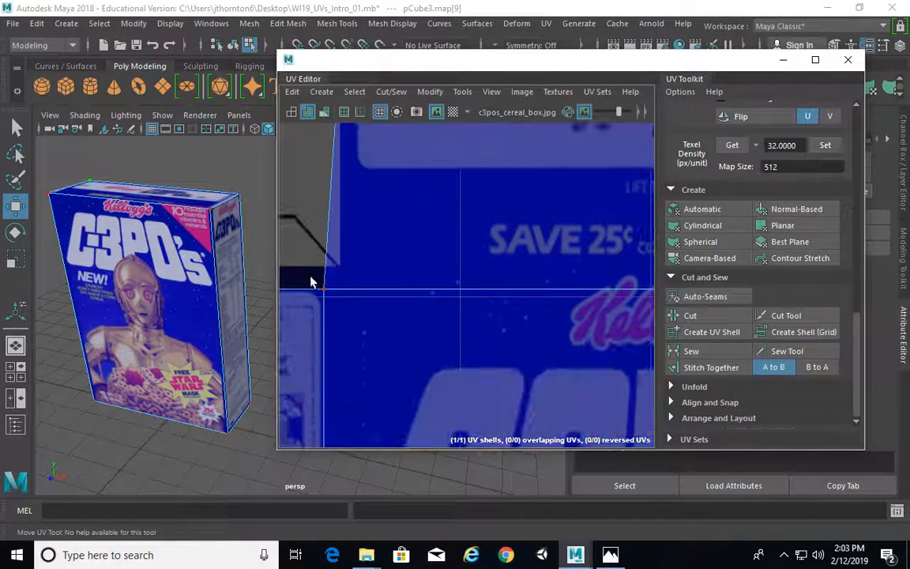
drag(305, 271, 342, 273)
alt+middle_drag(347, 271, 632, 231)
mouse_move(388, 222)
mouse_down()
mouse_move(415, 261)
mouse_move(395, 225)
mouse_up()
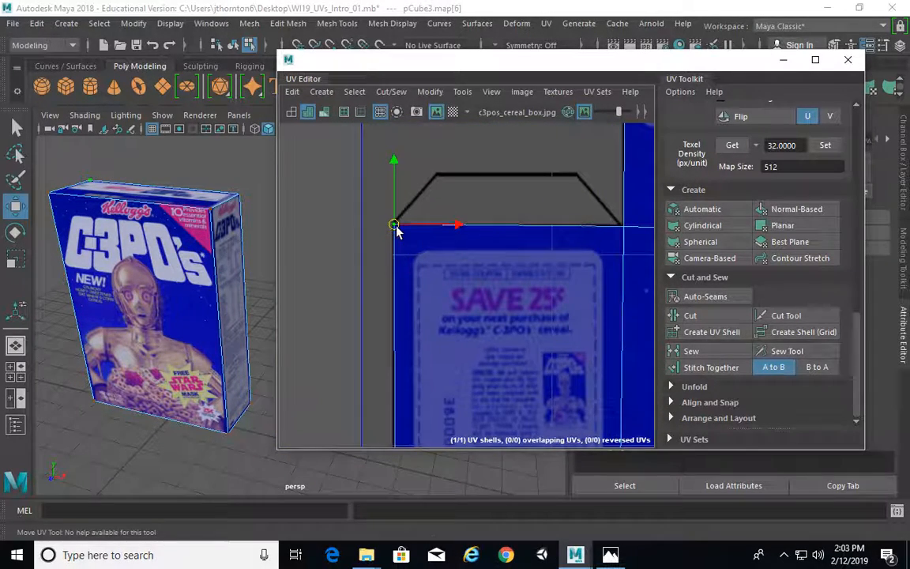
Step: Move the left side panel's lower outer UV and the UV it shares with the front and bottom panels onto the artwork's corners
alt+middle_drag(509, 429, 419, 290)
alt+middle_drag(458, 387, 469, 181)
alt+middle_drag(412, 399, 409, 174)
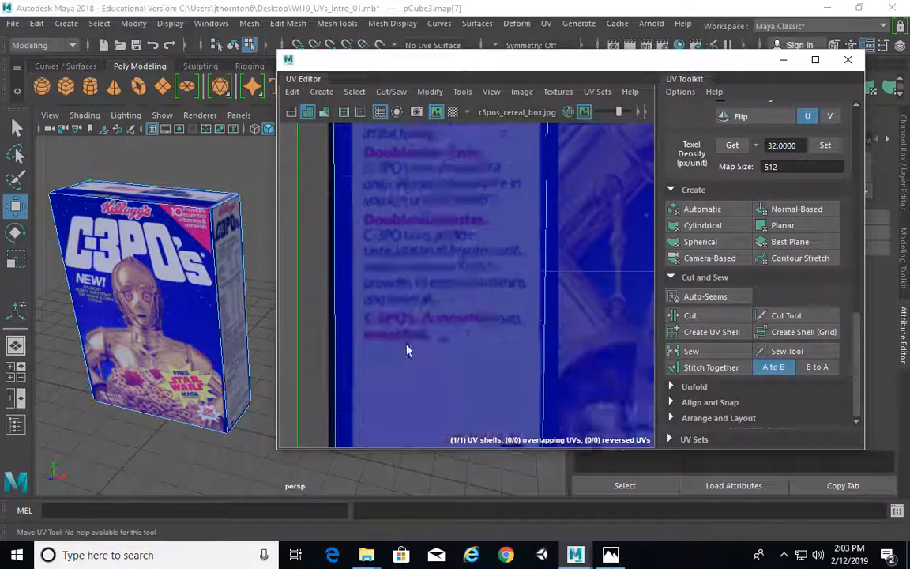
alt+middle_drag(406, 350, 405, 173)
drag(311, 284, 333, 313)
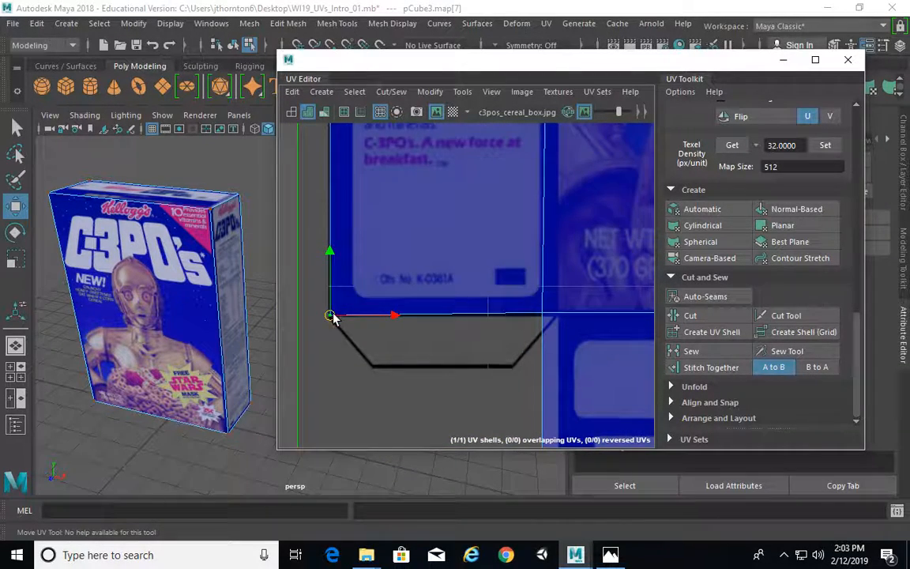
alt+middle_drag(496, 285, 343, 257)
drag(364, 259, 410, 284)
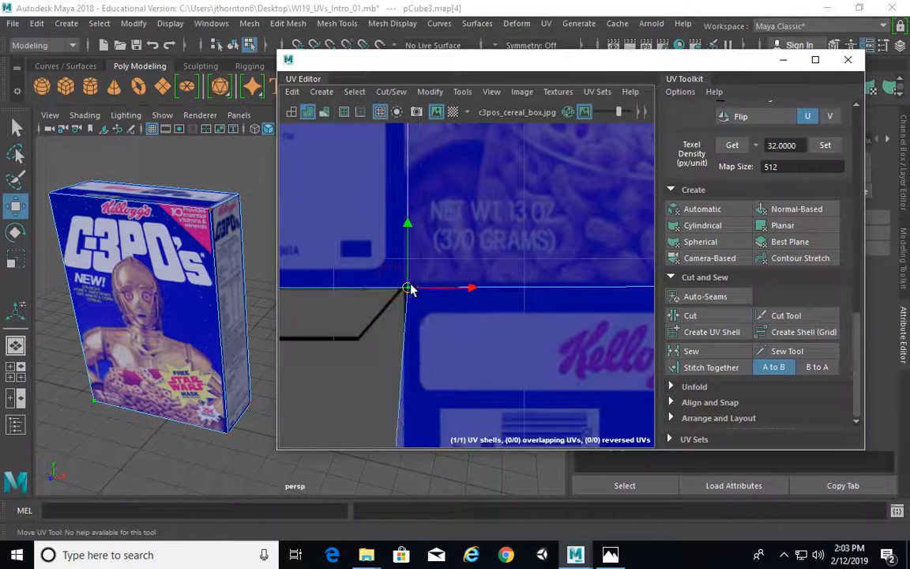
Step: Move the bottom panel's two lower corner UVs onto the corners of its printed artwork
alt+middle_drag(440, 395, 390, 156)
drag(317, 279, 359, 315)
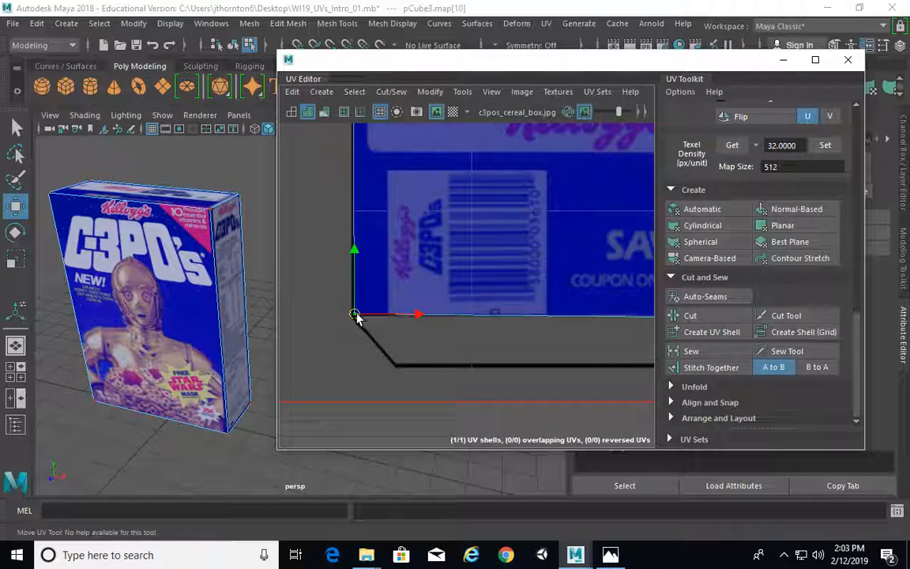
alt+middle_drag(608, 321, 428, 320)
drag(520, 367, 522, 367)
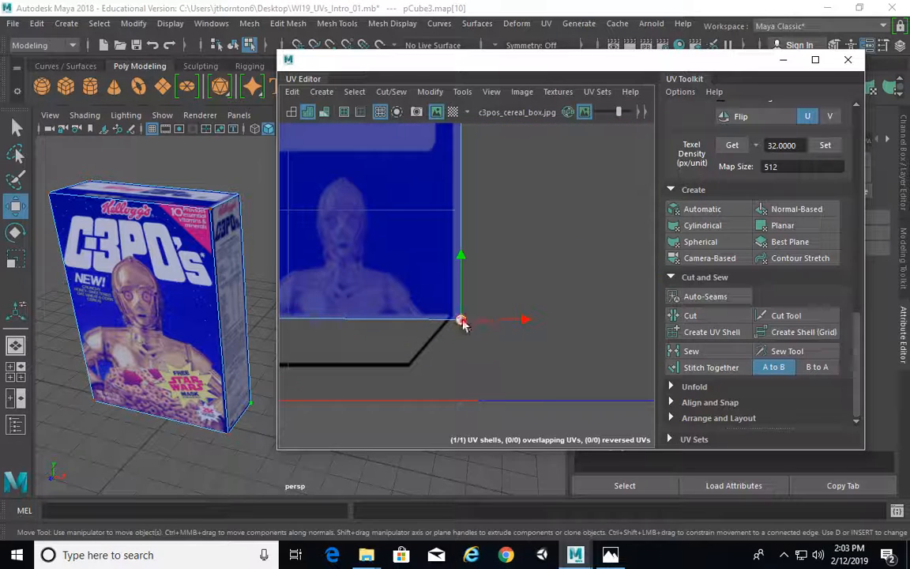
drag(462, 319, 455, 312)
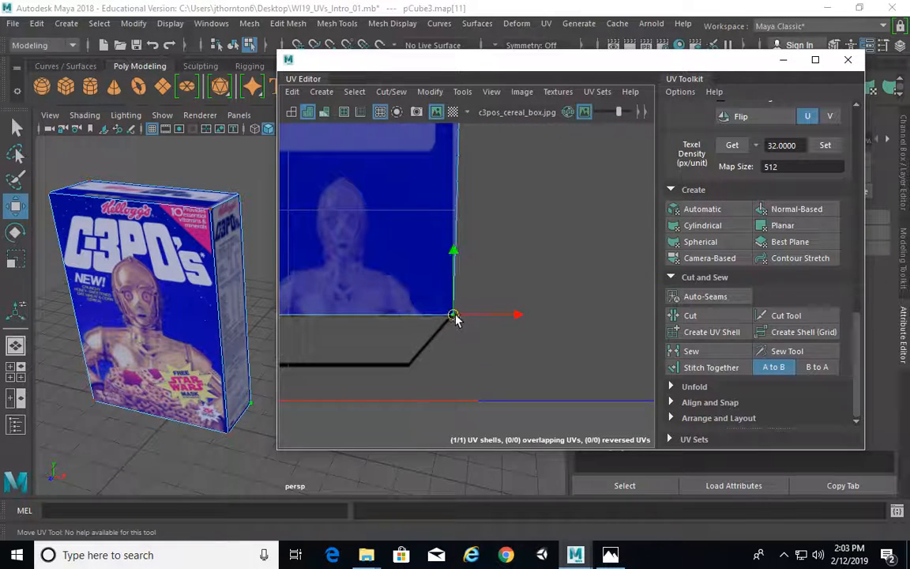
Step: Move the UV shared by the front, bottom and right side panels, and the lower UV between right side and back, onto the artwork's corners
alt+middle_drag(528, 133, 520, 336)
drag(426, 250, 514, 323)
drag(449, 269, 444, 276)
alt+middle_drag(588, 275, 445, 266)
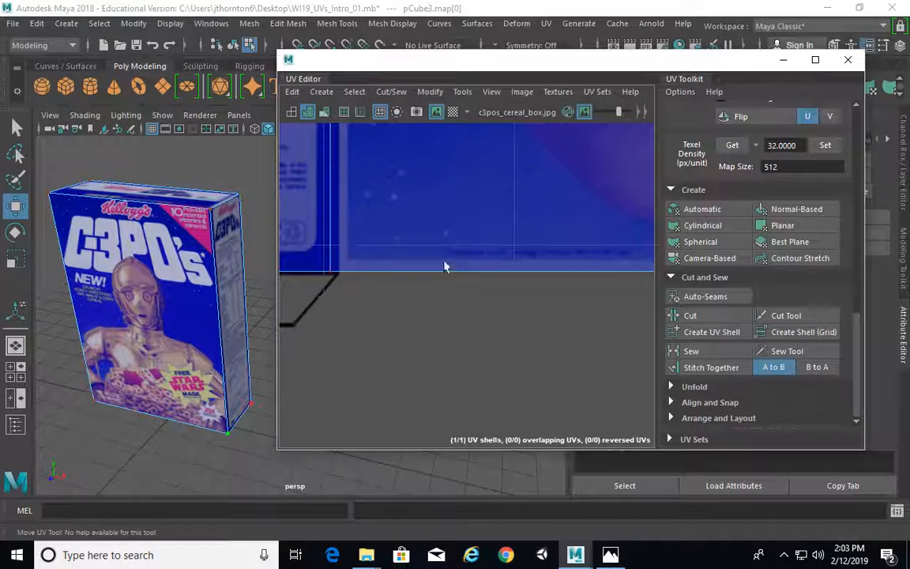
alt+right_drag(512, 297, 463, 281)
alt+middle_drag(463, 281, 553, 281)
drag(418, 249, 464, 279)
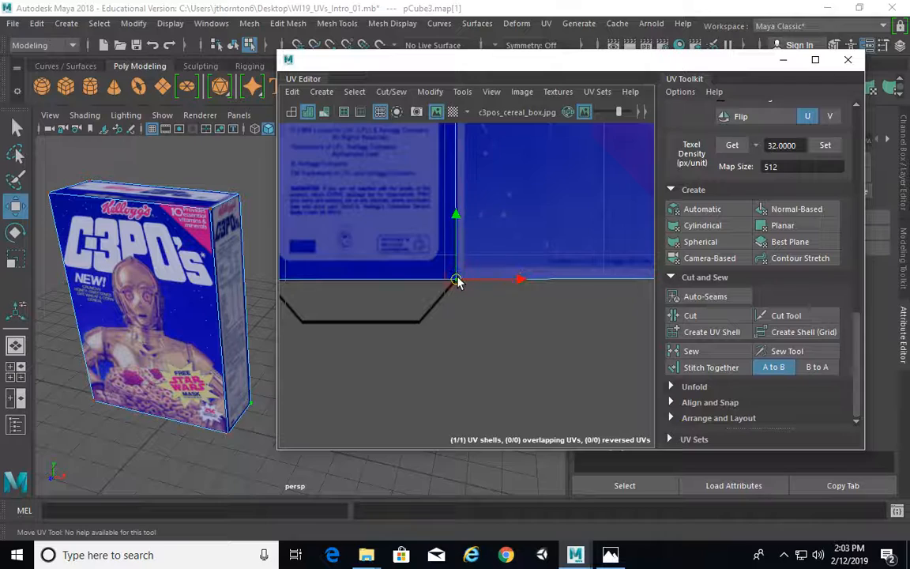
Step: Move the back panel's lower and upper outer UVs onto the corners of its printed artwork
alt+middle_drag(556, 309, 353, 335)
drag(474, 262, 529, 274)
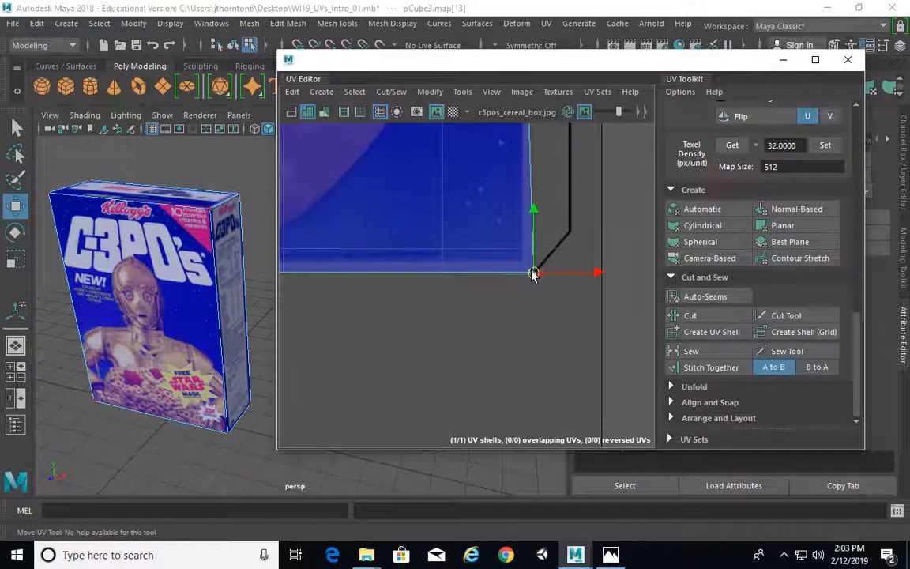
alt+middle_drag(556, 199, 566, 328)
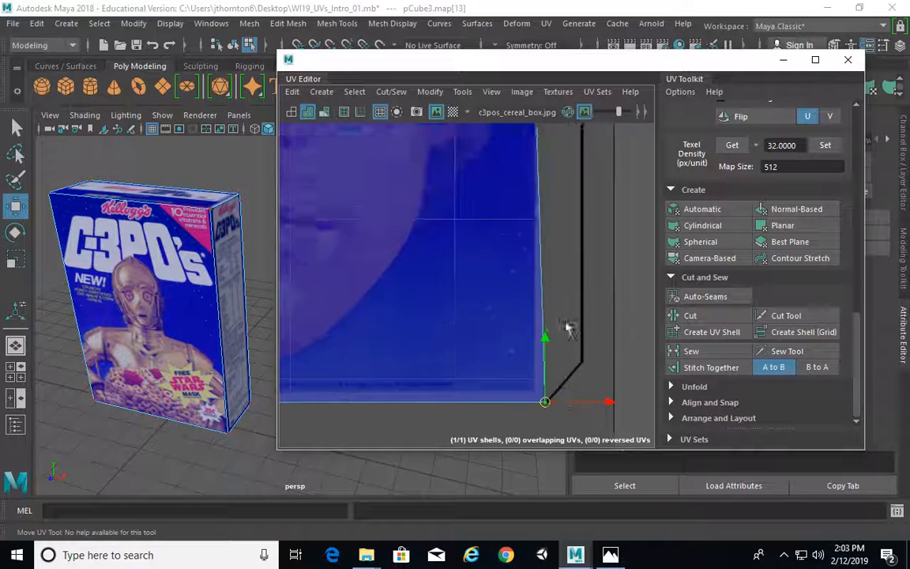
alt+middle_drag(572, 126, 554, 340)
alt+middle_drag(538, 245, 509, 411)
mouse_move(538, 136)
alt+middle_down()
mouse_move(528, 345)
mouse_move(531, 211)
mouse_move(537, 267)
alt+middle_up()
drag(448, 199, 493, 205)
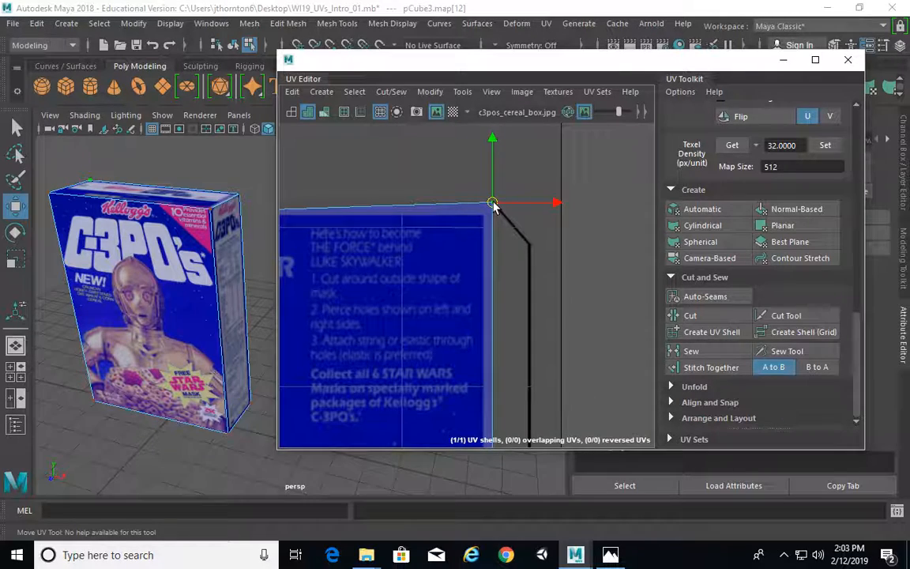
Step: Move the upper UV between right side and back, and the UV shared by the front, top and right side panels, onto the artwork's corners
alt+middle_drag(420, 217, 565, 218)
alt+middle_drag(312, 232, 538, 240)
click(415, 233)
drag(415, 233, 425, 227)
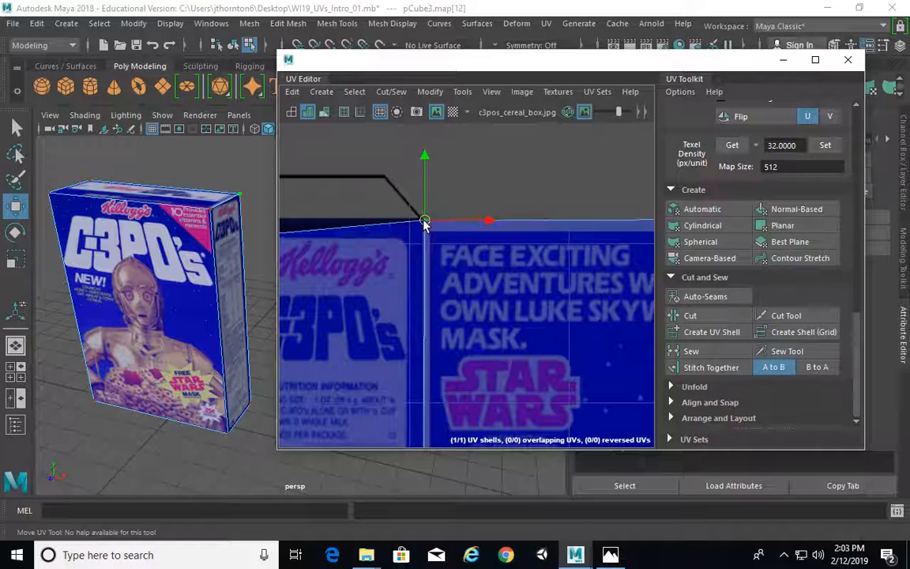
alt+middle_drag(424, 223, 575, 240)
alt+middle_drag(383, 248, 521, 245)
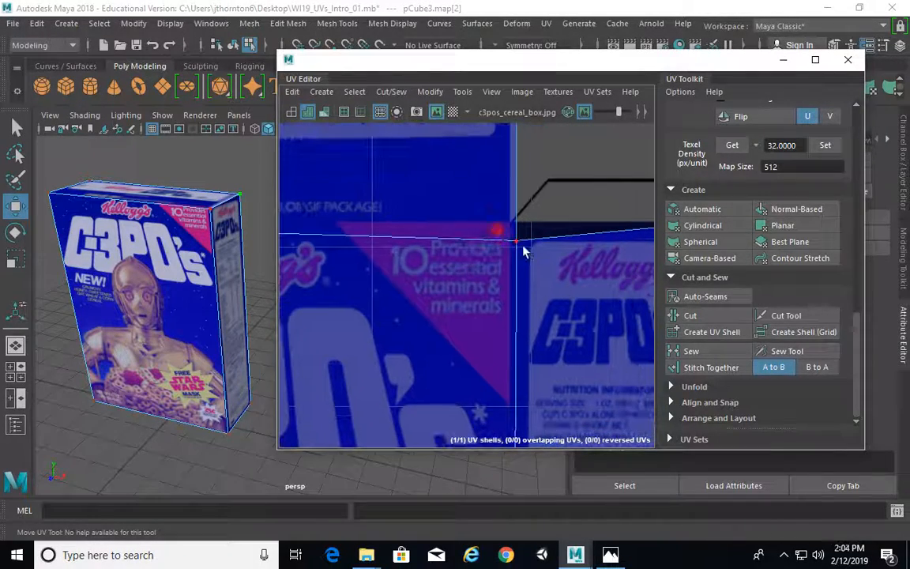
click(521, 244)
drag(521, 245, 514, 226)
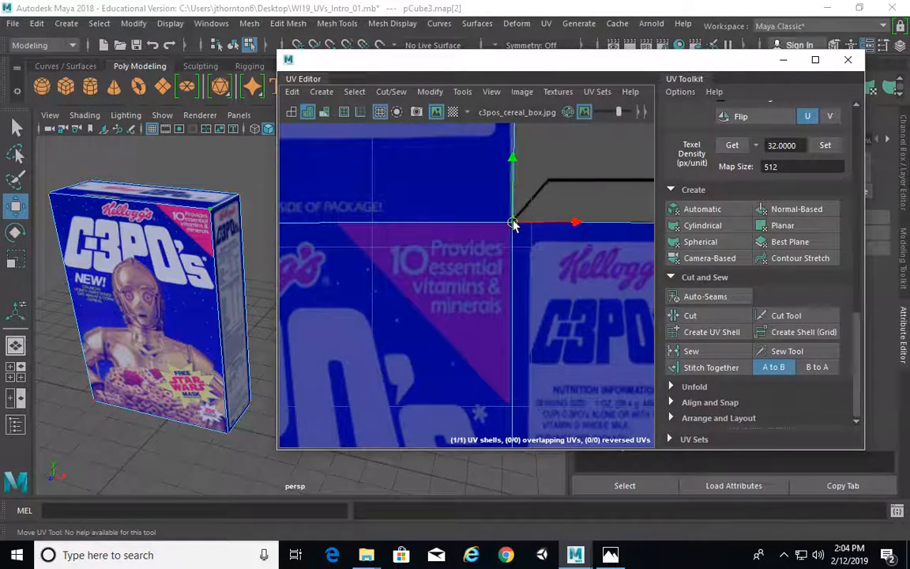
Step: Move the top panel's upper-right UV onto its artwork corner and fine-tune the UV shared by the top, front and right side panels
alt+middle_drag(554, 169, 532, 374)
click(490, 211)
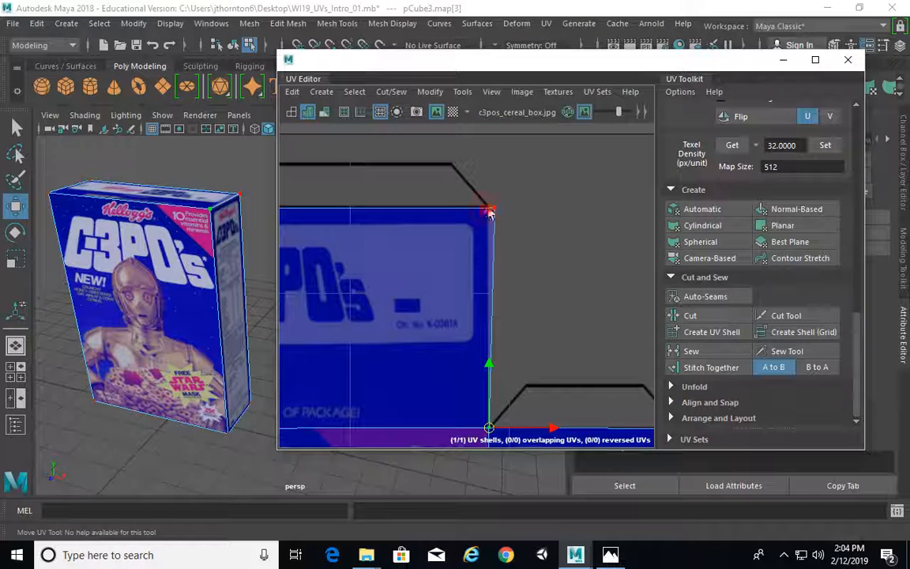
click(493, 207)
drag(493, 207, 485, 206)
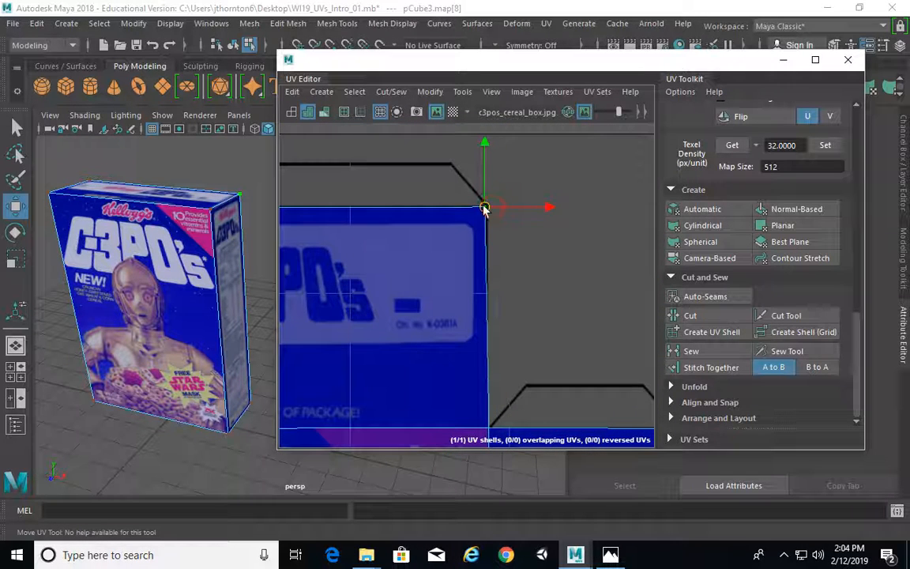
alt+middle_drag(444, 340, 433, 291)
click(477, 359)
drag(475, 362, 473, 361)
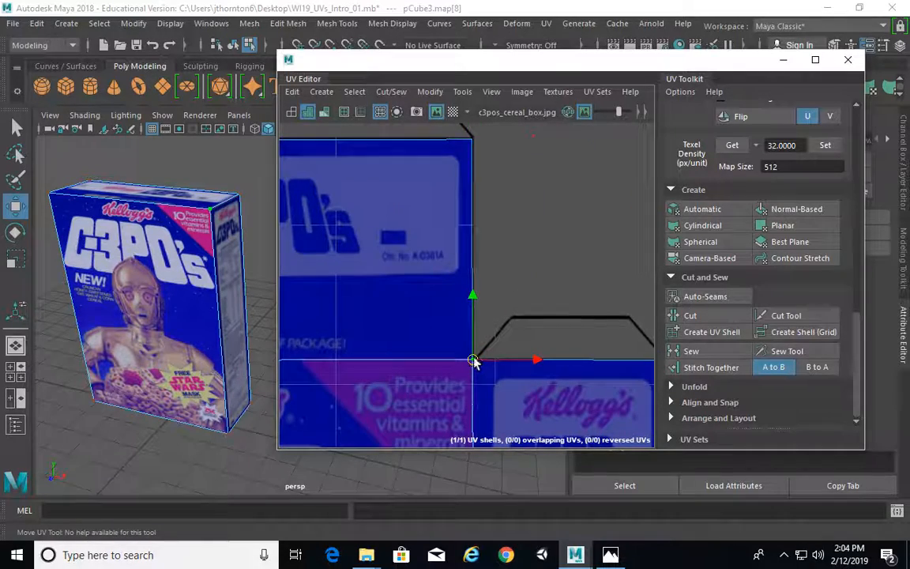
Step: Return to object selection and minimize the UV Editor so the whole textured box shows in the perspective view
alt+middle_drag(308, 265, 553, 294)
alt+middle_drag(308, 267, 452, 242)
alt+right_drag(514, 260, 316, 251)
alt+drag(170, 274, 177, 275)
key(F8)
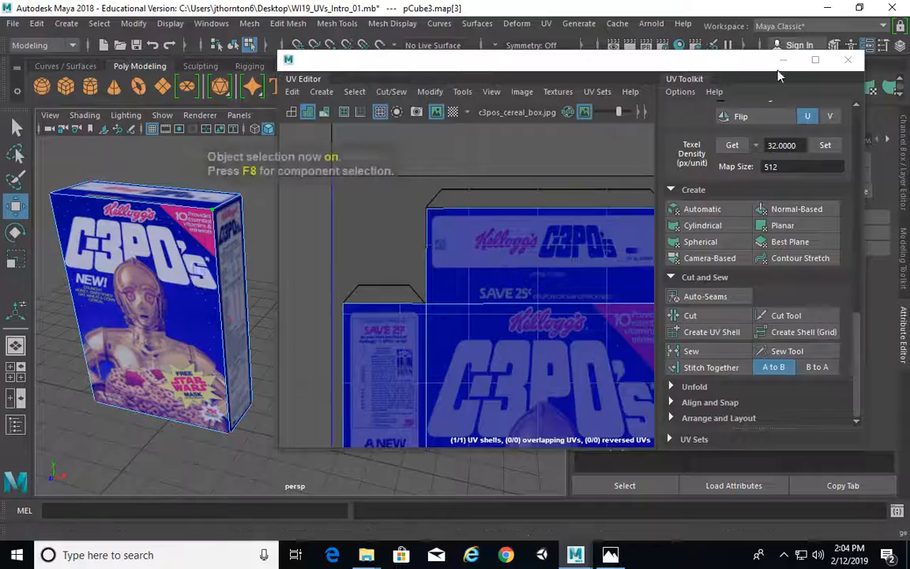
key(F8)
click(790, 61)
click(401, 280)
alt+middle_drag(402, 280, 425, 278)
key(F8)
mouse_move(431, 345)
alt+mouse_down()
mouse_move(290, 315)
mouse_move(140, 320)
mouse_move(434, 346)
alt+mouse_up()
alt+right_drag(435, 347, 327, 318)
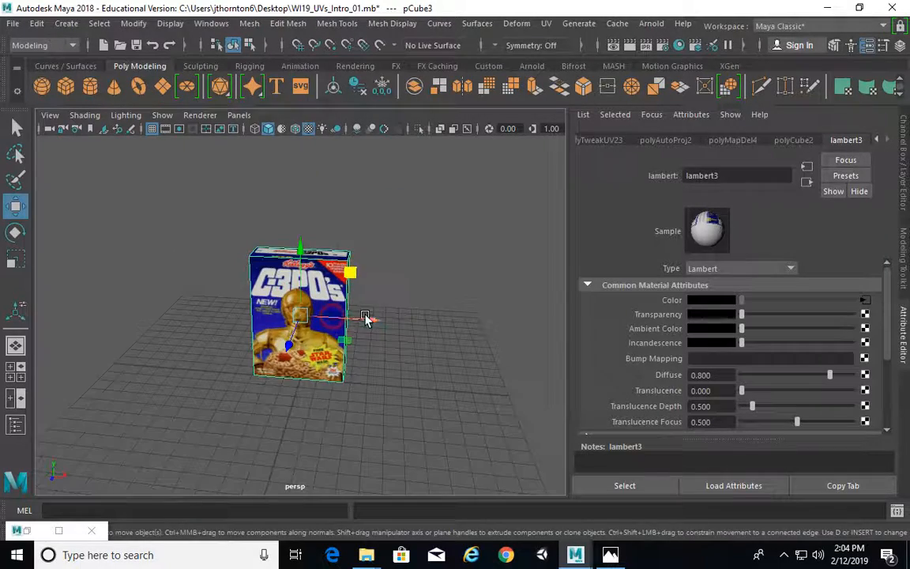
Step: Duplicate the cereal box and move the copy along the X axis, clear of the original
alt+middle_drag(369, 317, 278, 311)
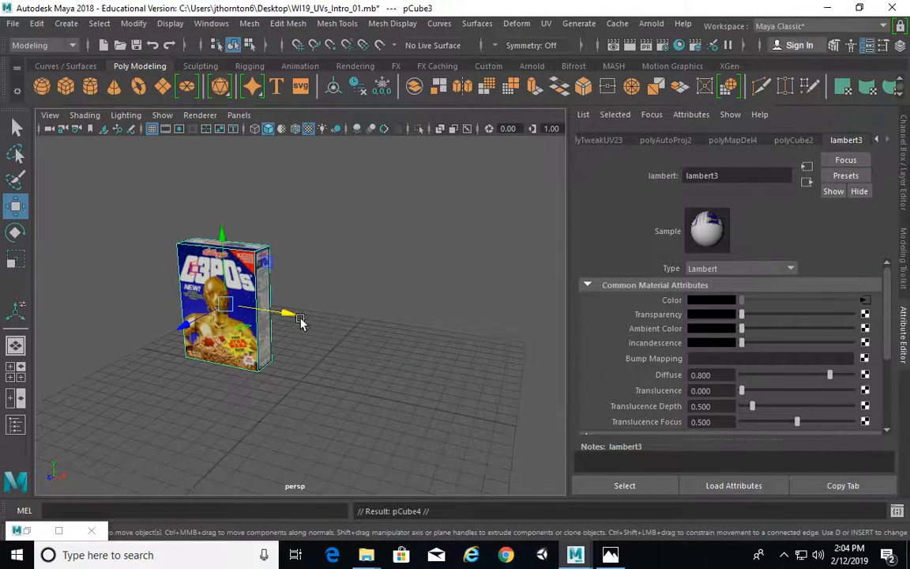
drag(300, 319, 439, 352)
alt+right_drag(439, 351, 516, 355)
alt+middle_drag(516, 355, 483, 328)
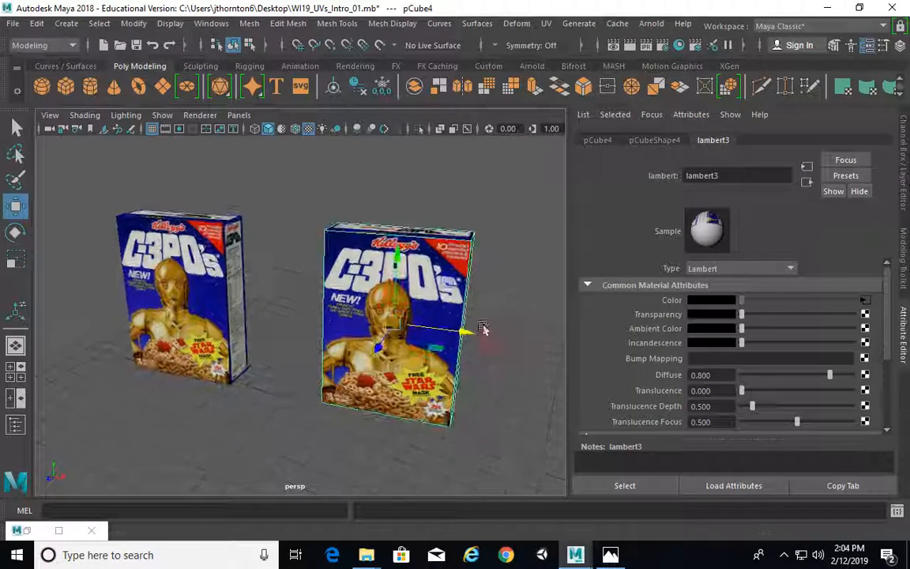
Step: Select the original box, restore the UV Editor, and resize and reposition its window
click(167, 218)
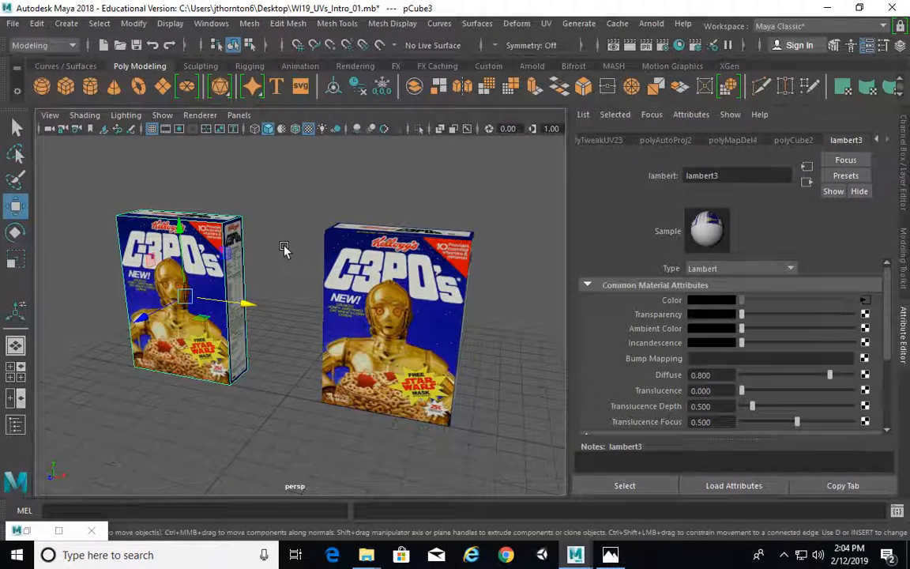
click(46, 529)
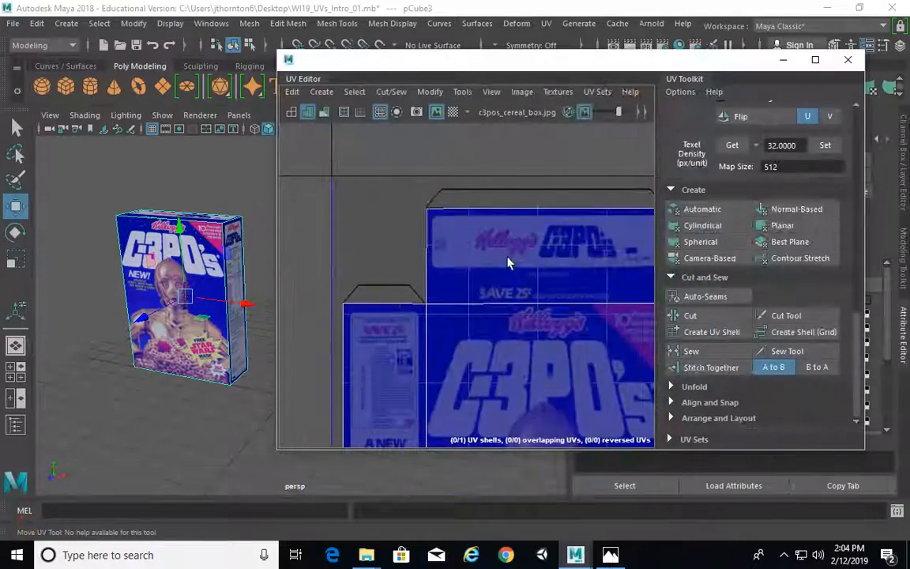
drag(573, 61, 395, 72)
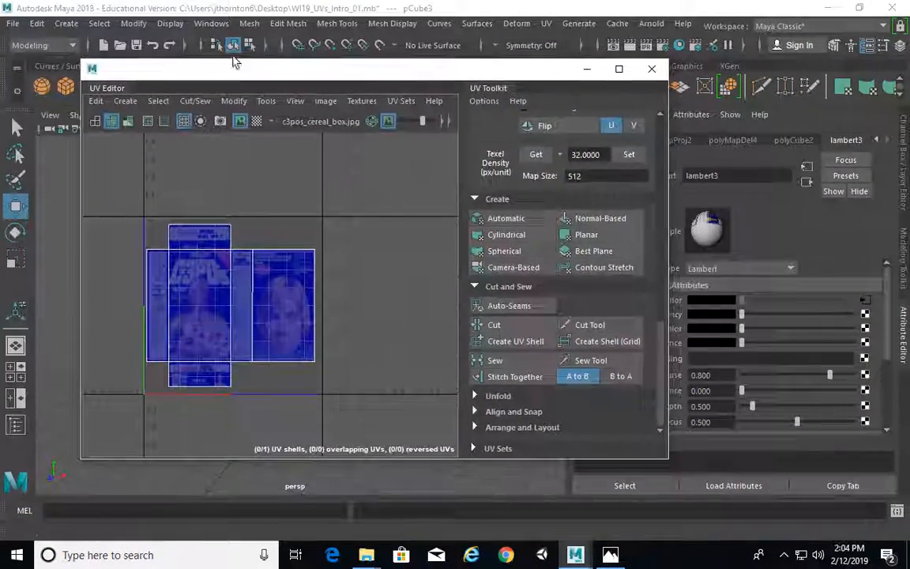
drag(82, 60, 51, 110)
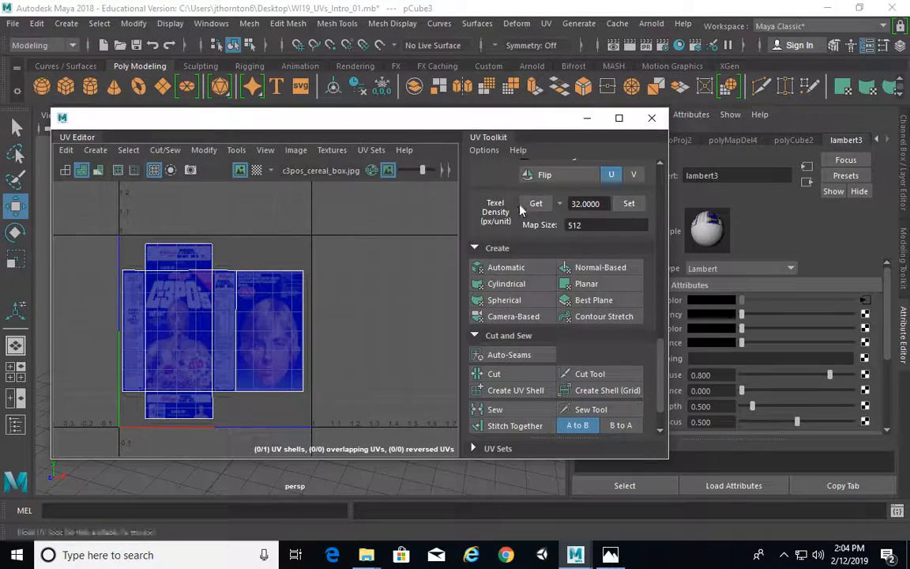
drag(347, 127, 354, 96)
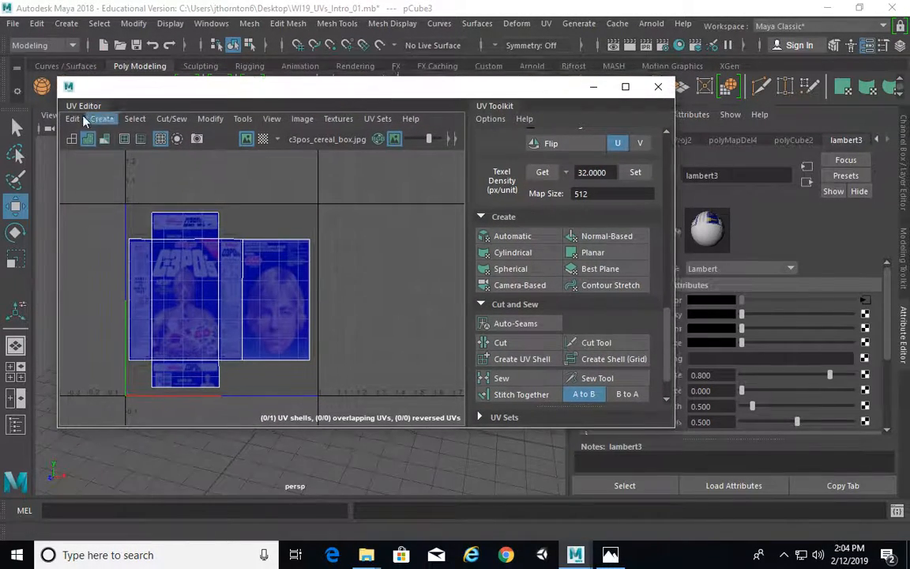
Step: Delete the original box's UVs, minimize the UV Editor and select the duplicated box
click(72, 119)
click(98, 172)
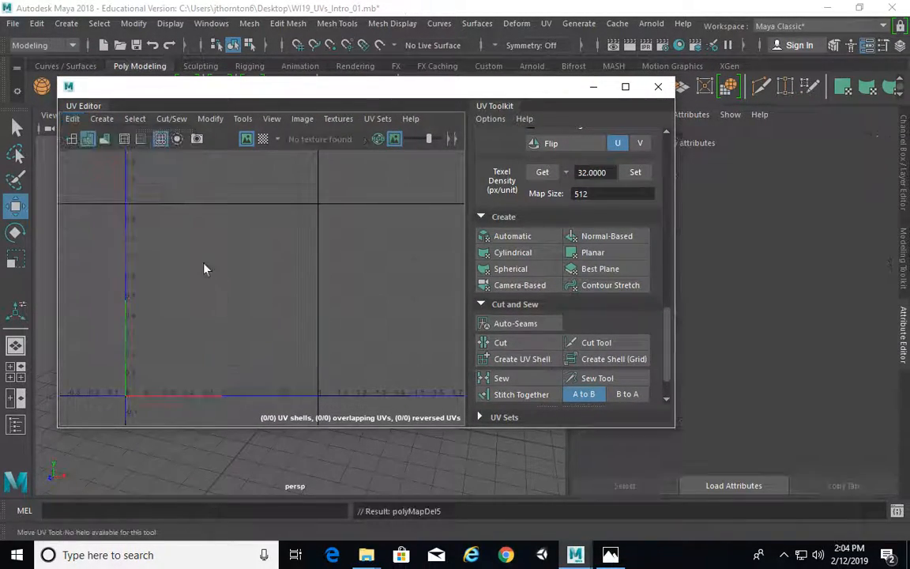
click(593, 86)
alt+drag(316, 269, 316, 340)
click(316, 339)
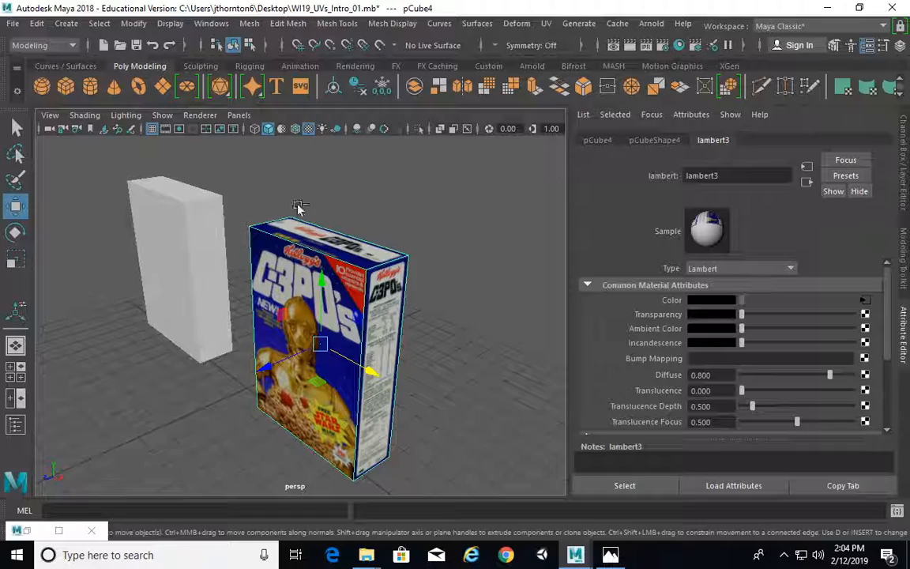
Step: Undo the UV deletion on the original cereal box
key(ctrl+z)
key(ctrl+z)
key(ctrl+z)
alt+drag(194, 275, 235, 253)
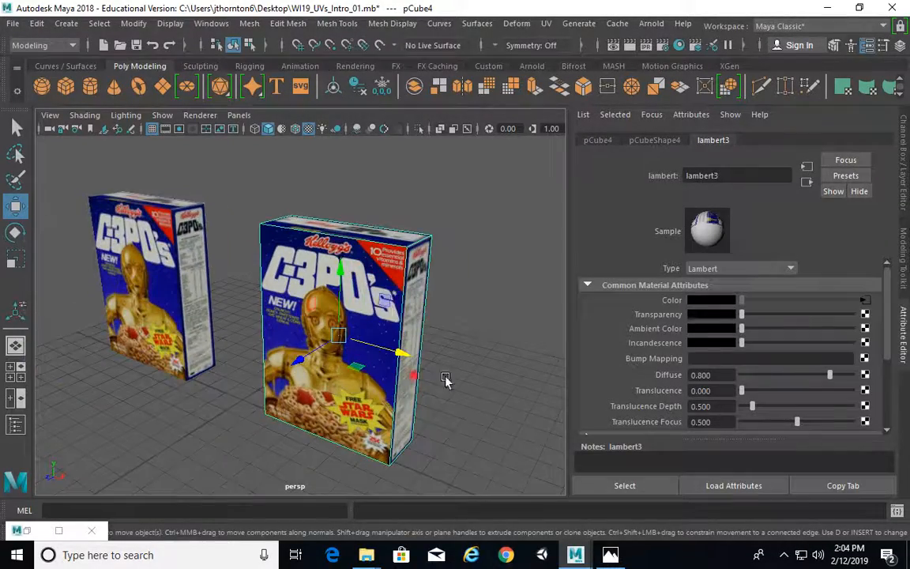
Step: Restore the UV Editor, delete all UVs of the duplicated box, and minimize the editor to view the box
alt+drag(445, 380, 411, 388)
click(16, 529)
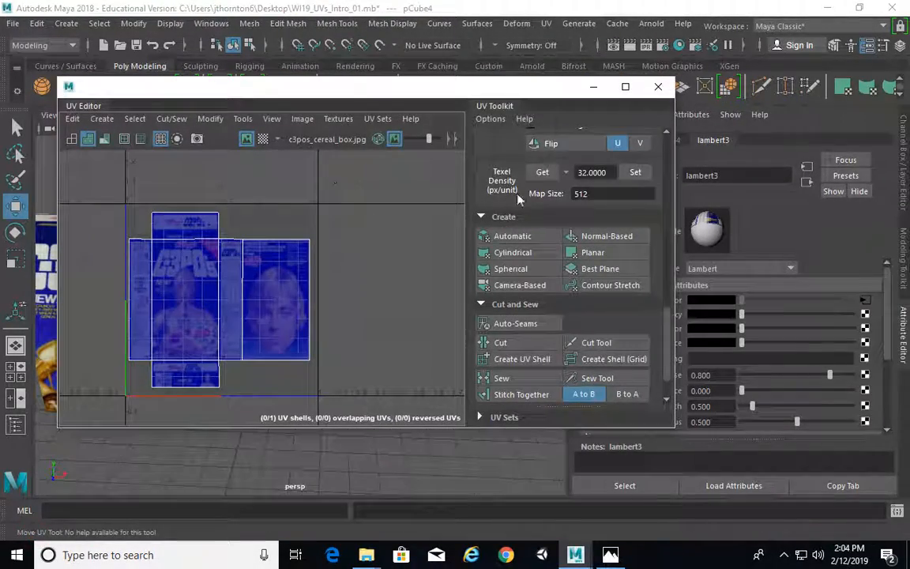
click(71, 118)
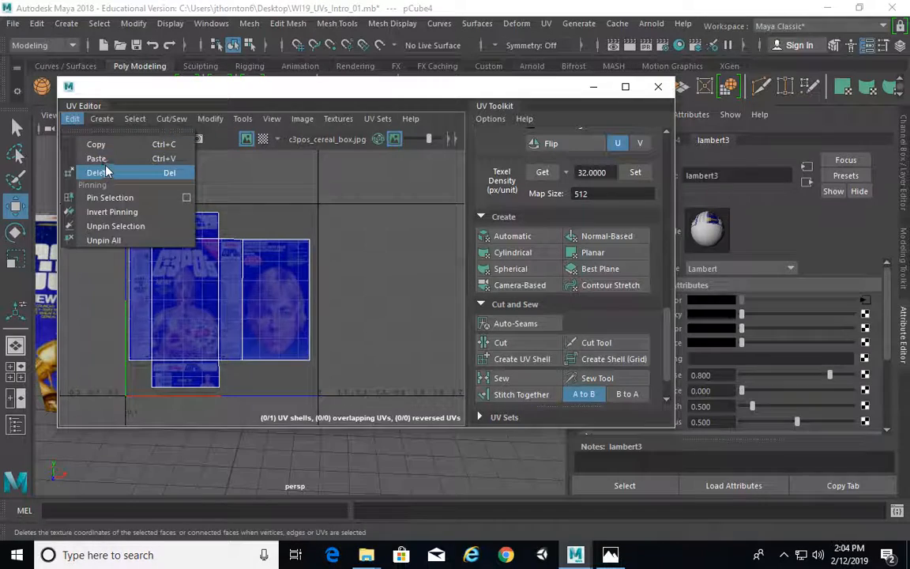
click(99, 173)
click(591, 88)
alt+drag(433, 256, 345, 230)
click(334, 253)
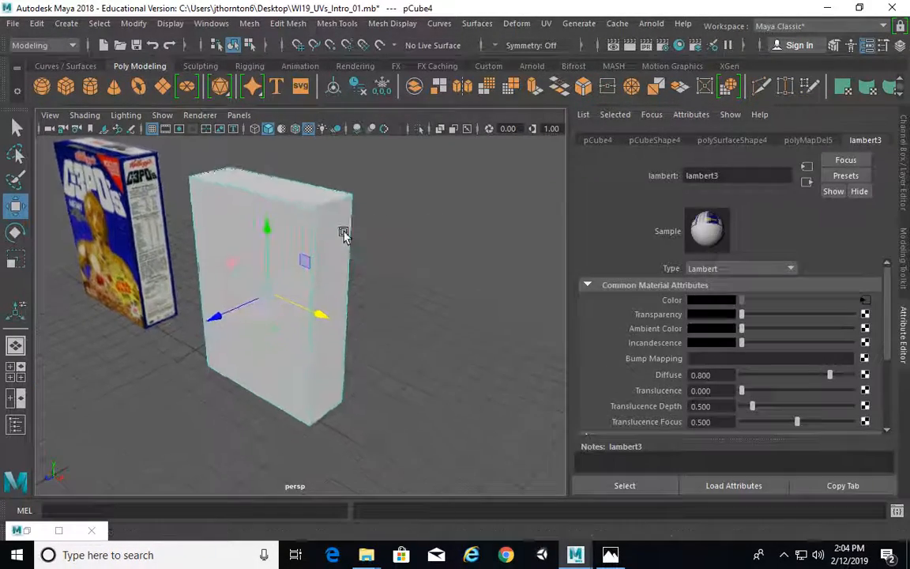
Step: Restore the UV Editor, make its window smaller and place it beside the untextured box
click(59, 530)
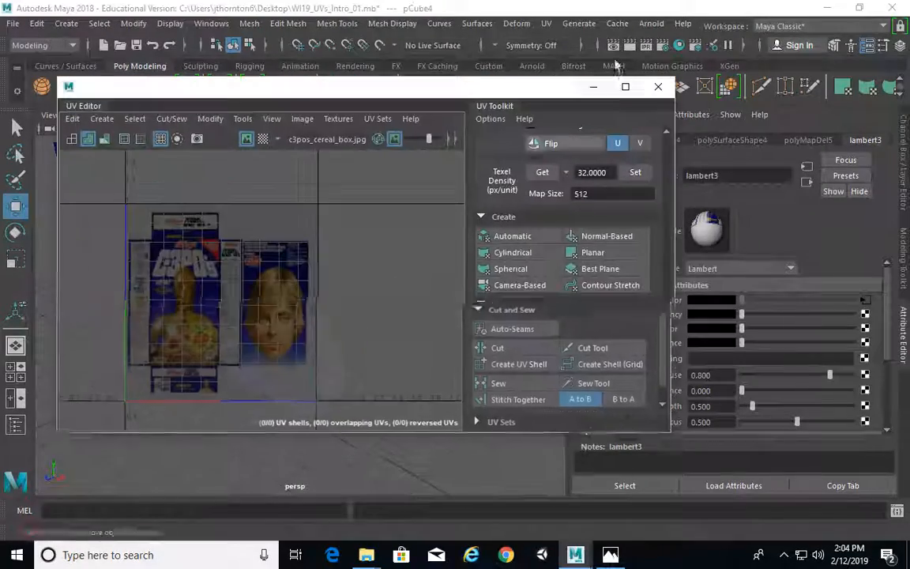
drag(55, 75, 171, 49)
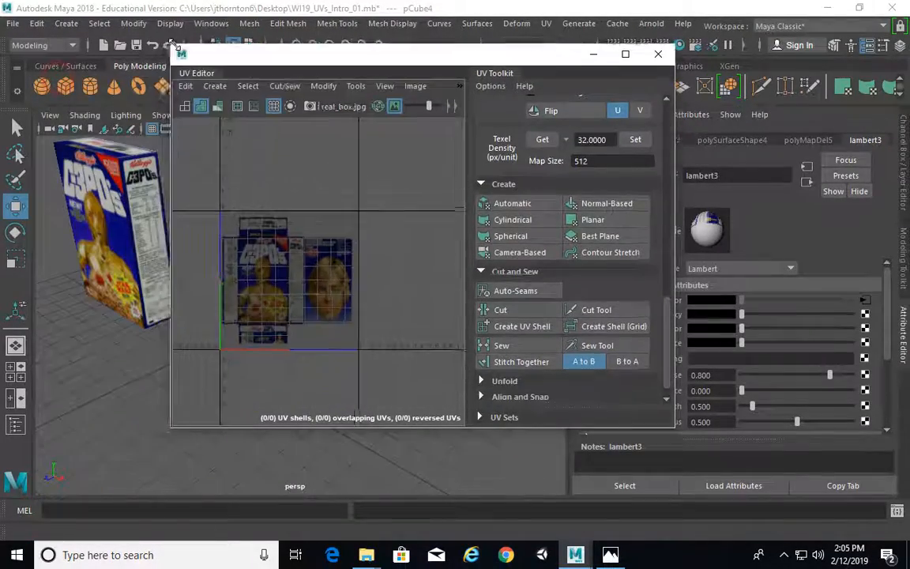
drag(271, 63, 488, 86)
mouse_move(215, 257)
alt+mouse_down()
mouse_move(175, 272)
mouse_move(207, 276)
mouse_move(224, 264)
alt+mouse_up()
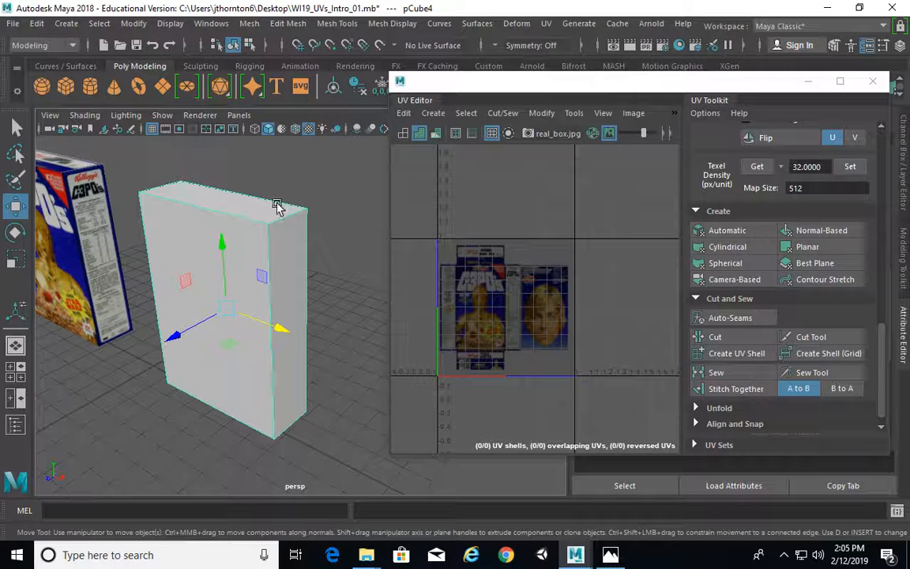
Step: Angle the perspective view on the untextured box and apply a Camera-Based UV projection to it, keeping the Select tool active
key(q)
alt+drag(334, 252, 313, 234)
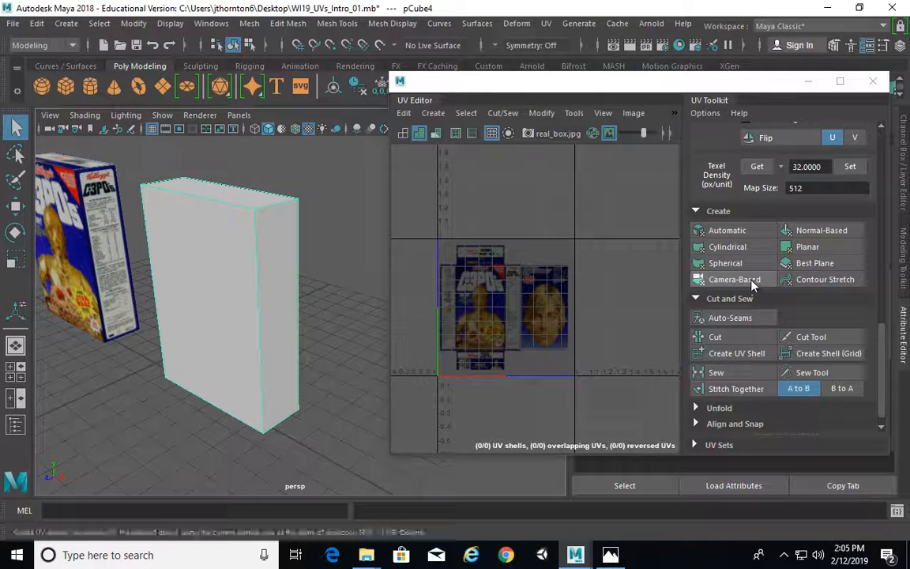
click(728, 280)
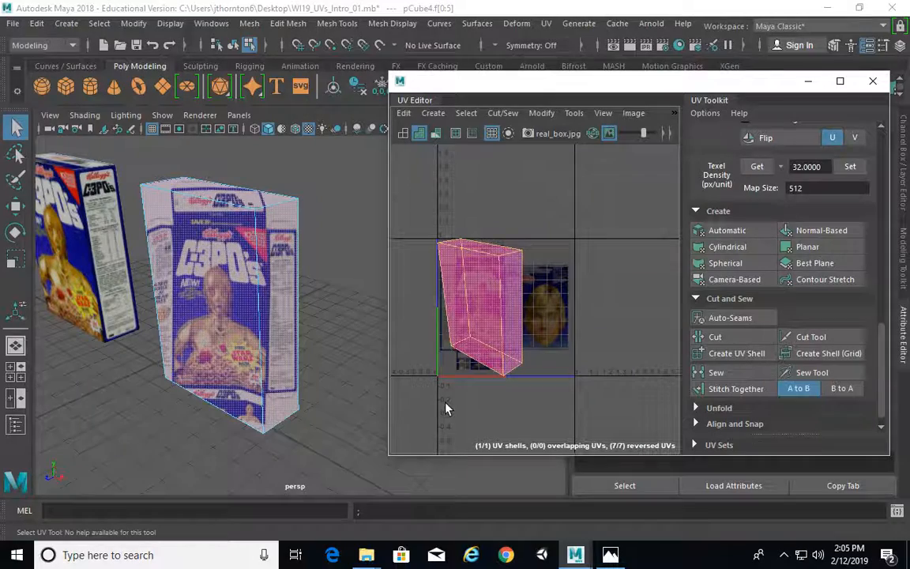
alt+drag(178, 173, 234, 183)
alt+drag(221, 197, 263, 223)
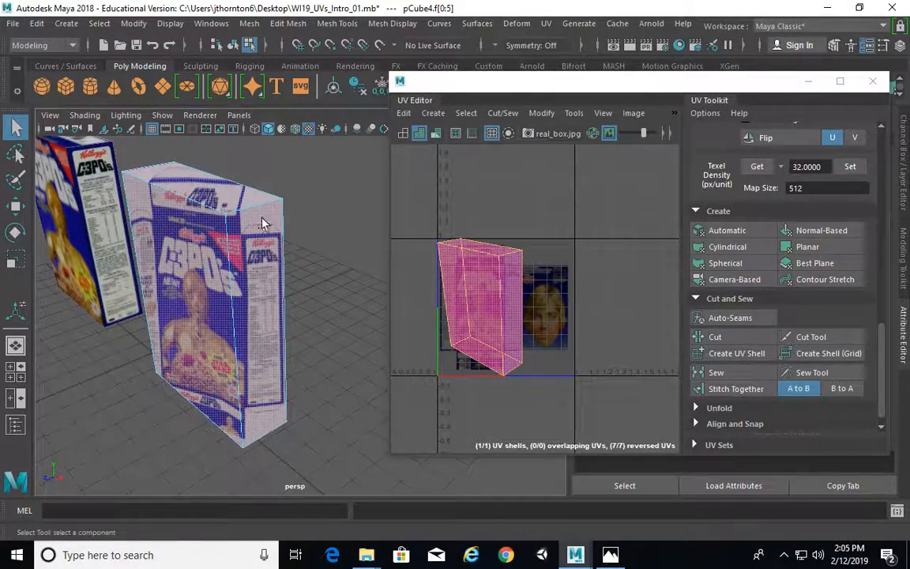
Step: Cut the UVs along the duplicated box's top edges, leaving the top face attached to the front
click(320, 228)
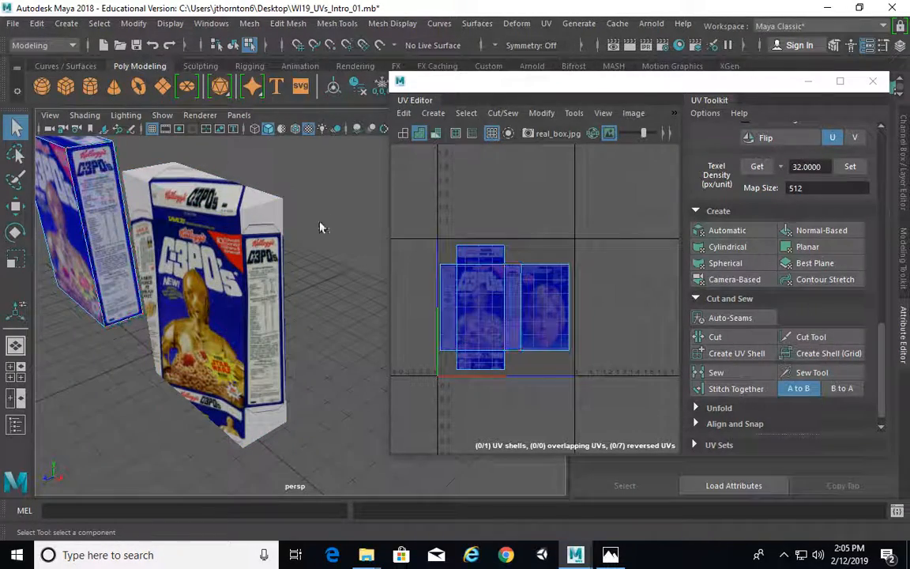
scroll(494, 300, up, 3)
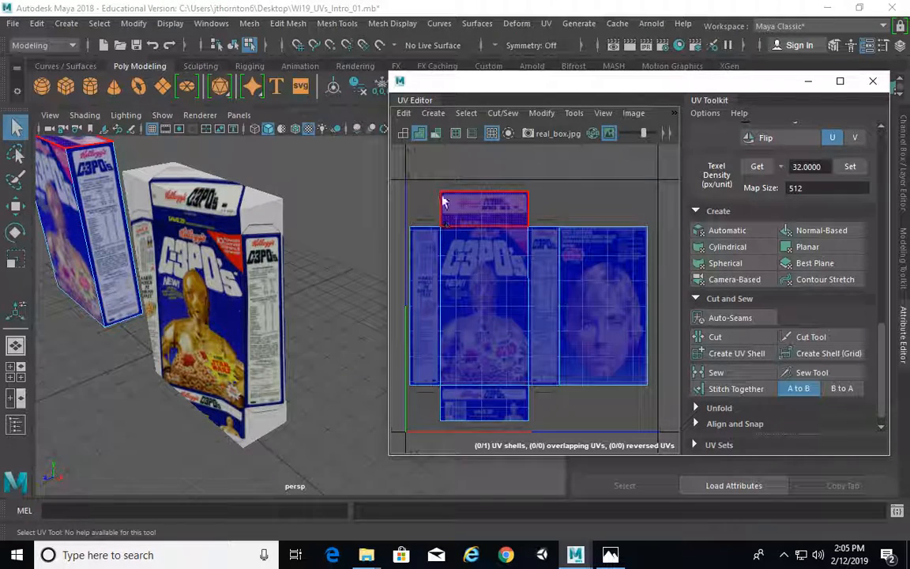
alt+middle_drag(181, 166, 220, 208)
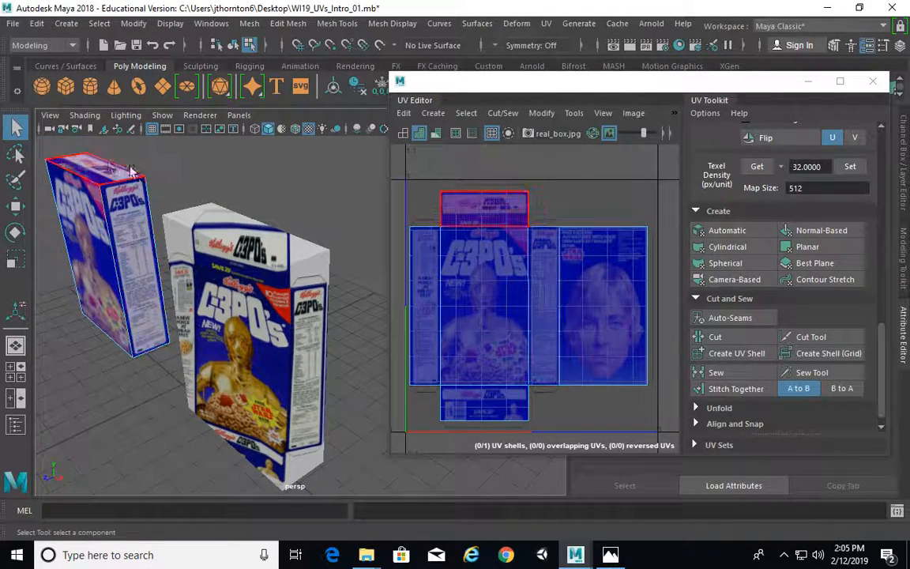
double_click(273, 246)
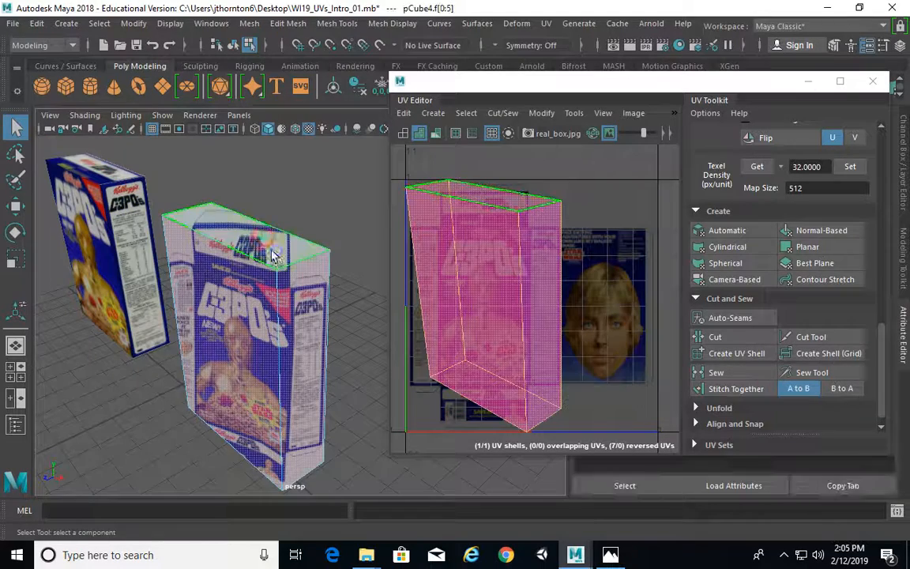
right_drag(275, 237, 275, 106)
click(301, 245)
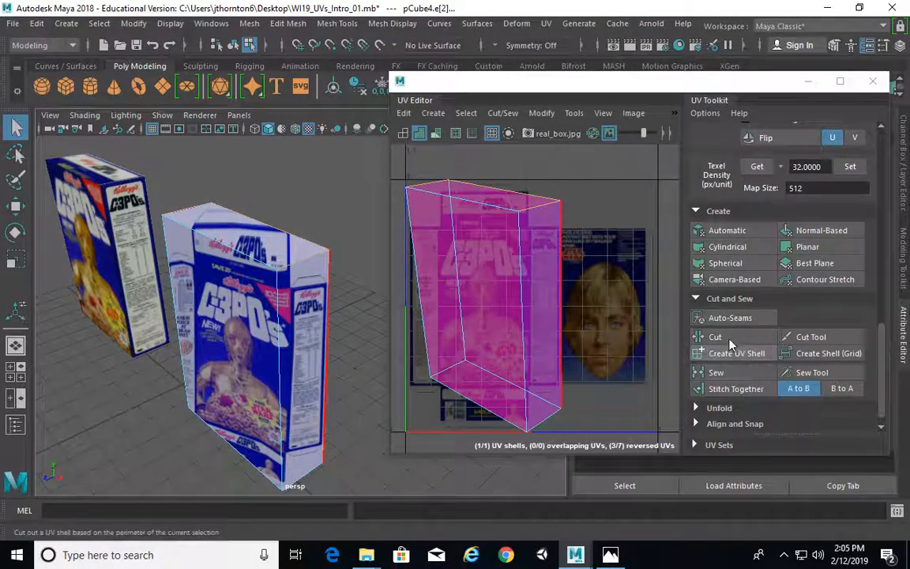
click(701, 337)
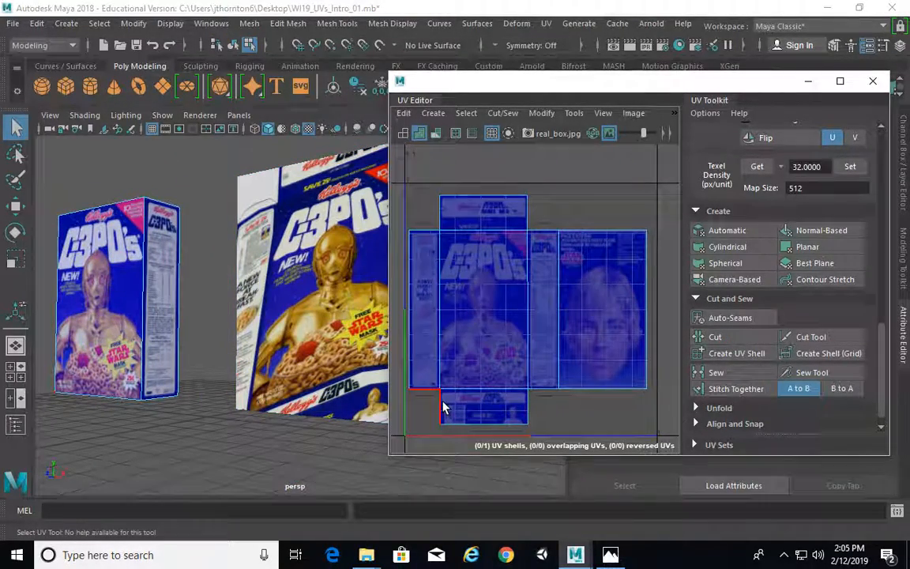
Step: Cut the UVs along the duplicated box's bottom edges, leaving the bottom face attached to the front
click(529, 417)
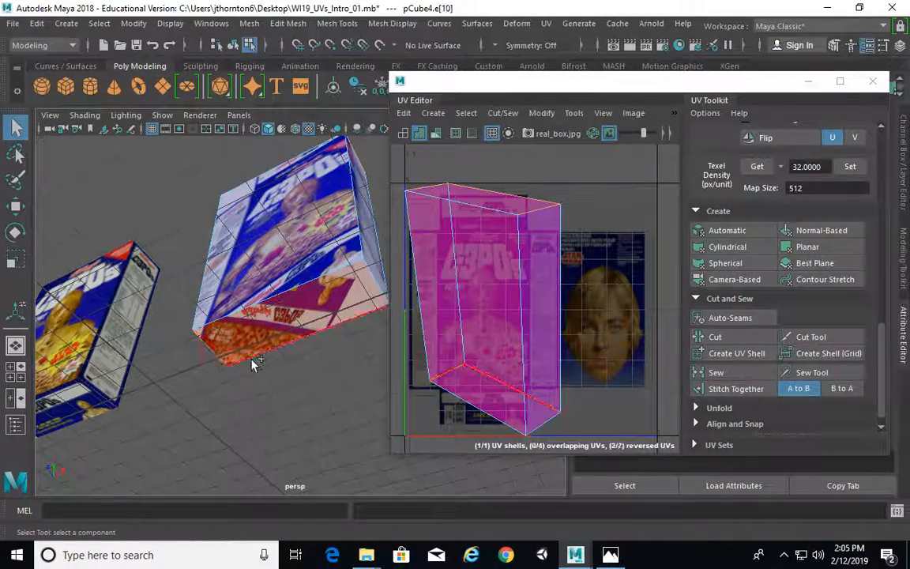
alt+middle_drag(314, 342, 276, 352)
shift+click(327, 302)
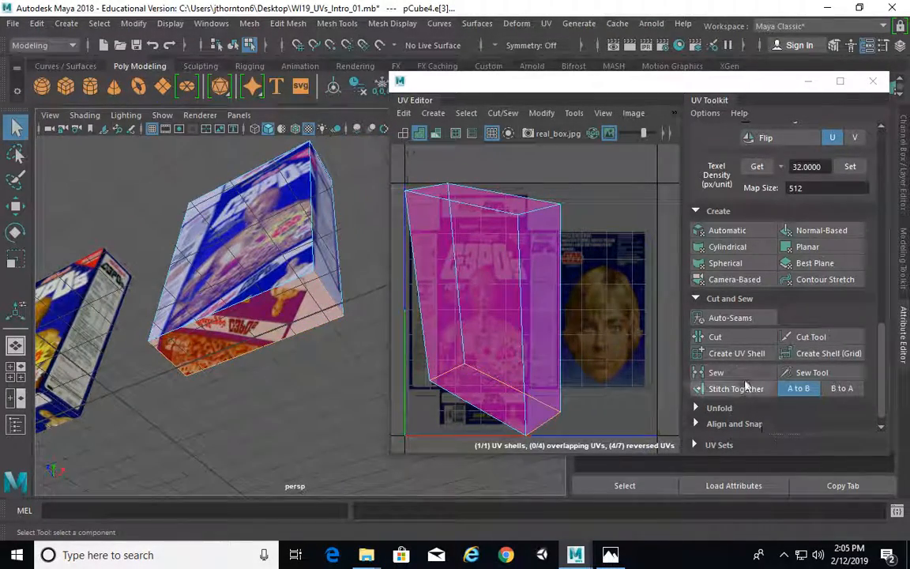
click(715, 337)
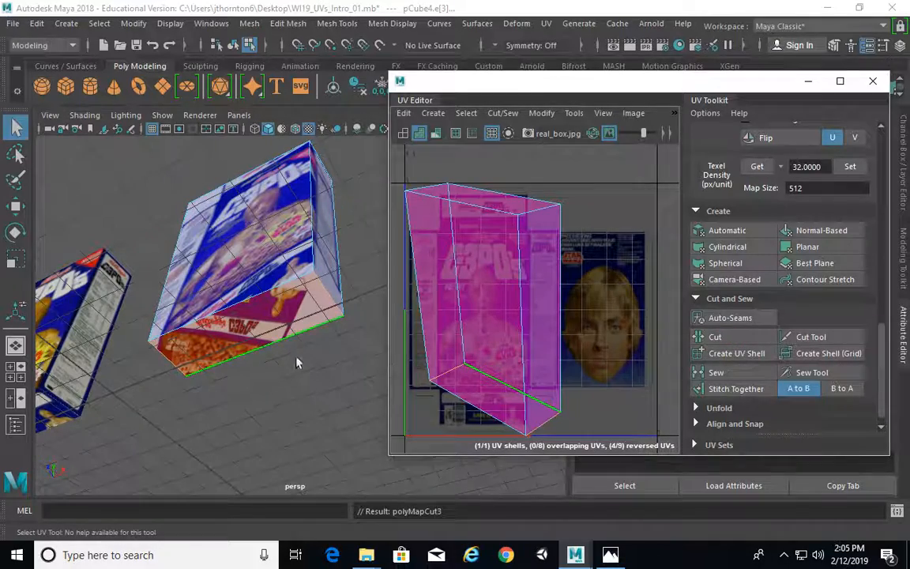
Step: Cut the UVs along the duplicated box's rear vertical edge where the back meets the side on C-3PO's left-hand artwork border
alt+drag(285, 319, 211, 375)
click(95, 312)
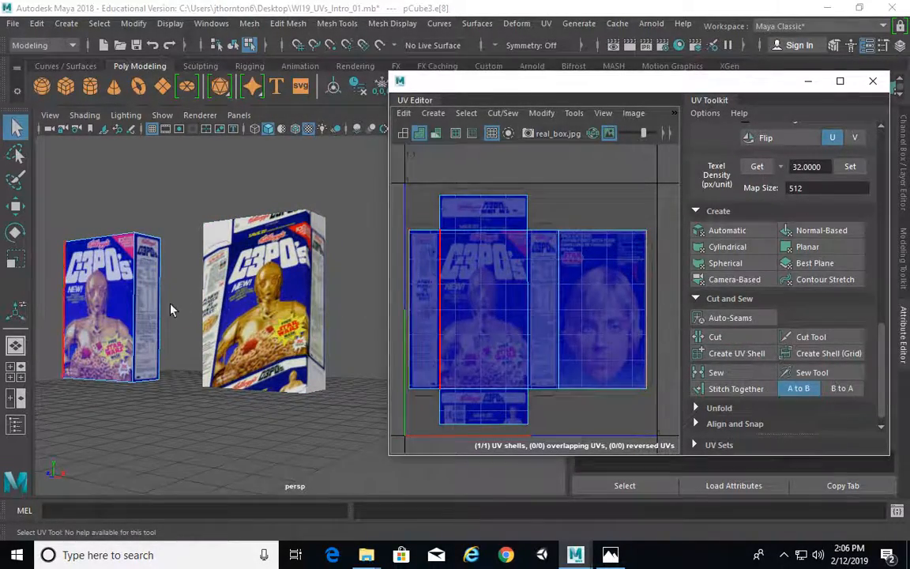
alt+drag(172, 309, 238, 248)
click(300, 221)
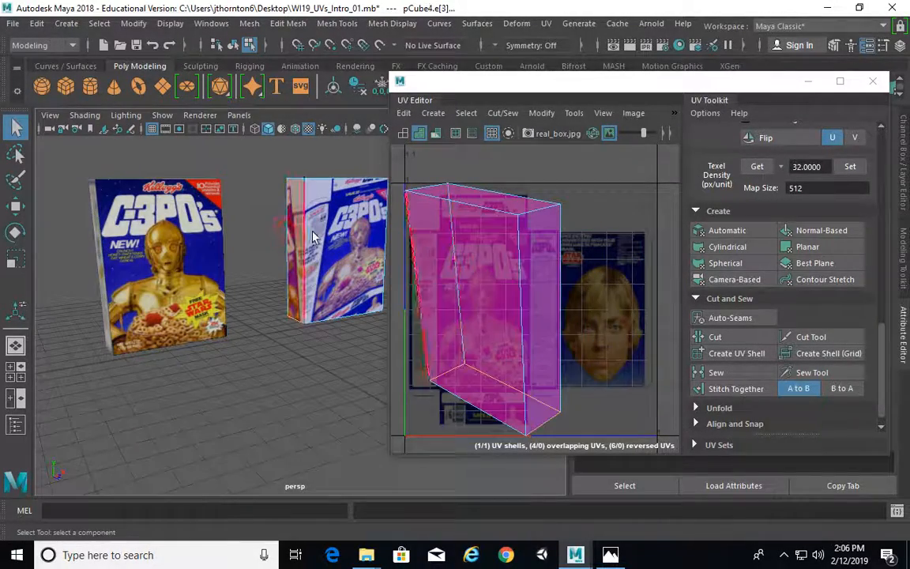
click(294, 221)
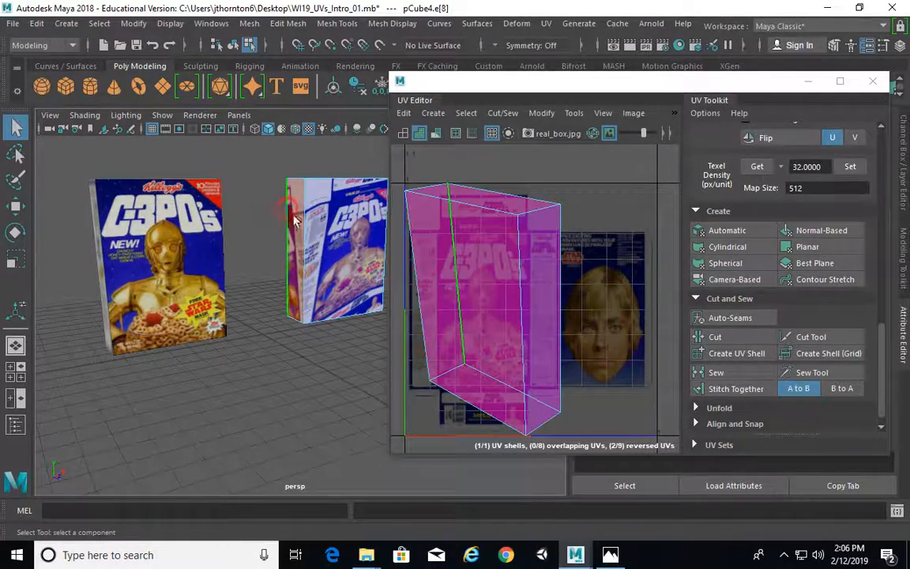
click(715, 337)
Step: Select all UVs of the duplicated box and Unfold them into a flat cross-shaped shell
alt+drag(262, 277, 204, 290)
alt+middle_drag(204, 290, 112, 300)
alt+right_drag(553, 302, 456, 271)
right_drag(561, 221, 591, 216)
drag(421, 192, 695, 477)
alt+middle_drag(600, 352, 568, 320)
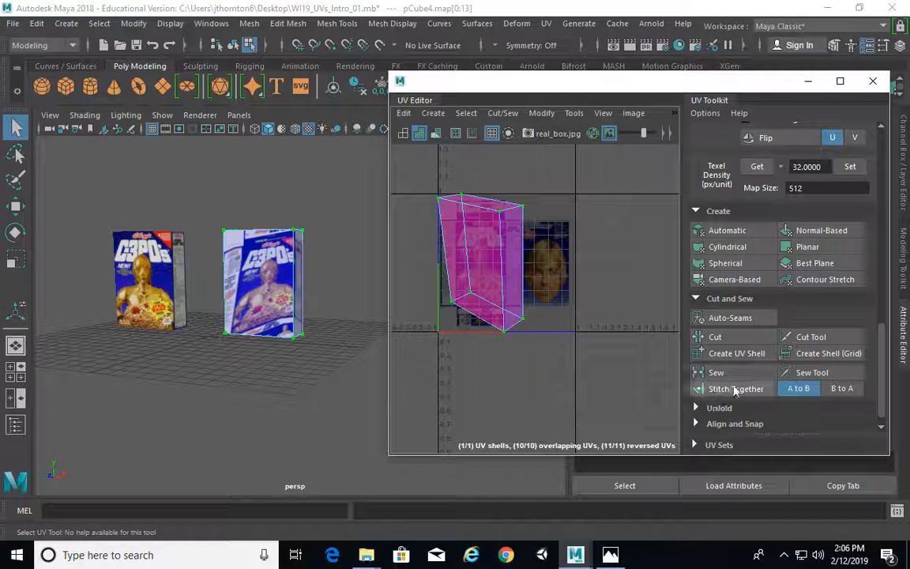
click(706, 410)
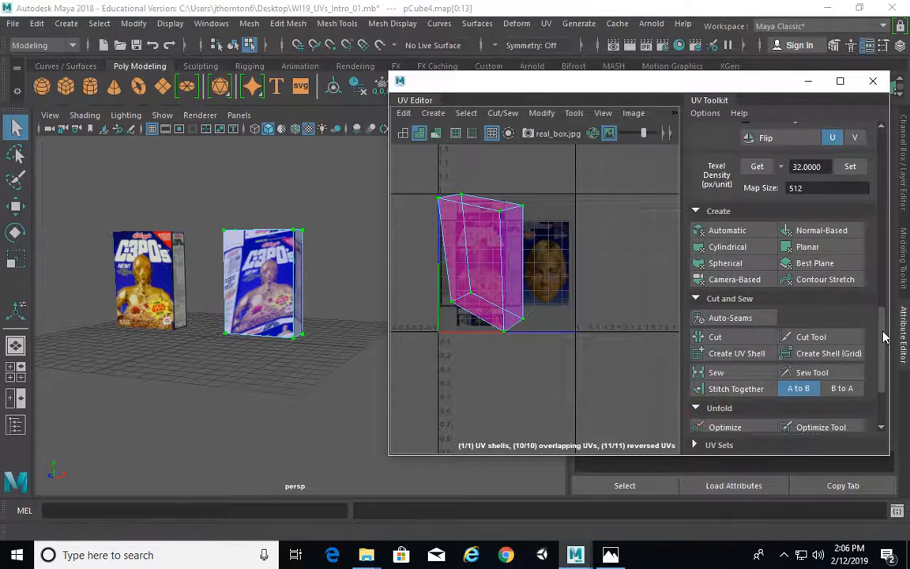
scroll(752, 344, down, 3)
click(747, 338)
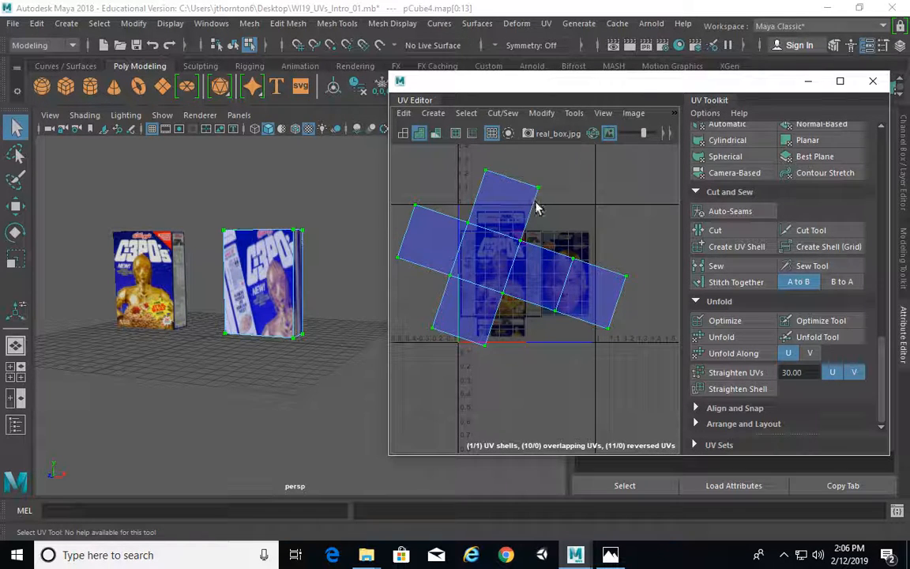
Step: Rotate the unfolded shell upright and move it so its front panel lies over the C-3PO artwork
key(e)
drag(575, 233, 544, 220)
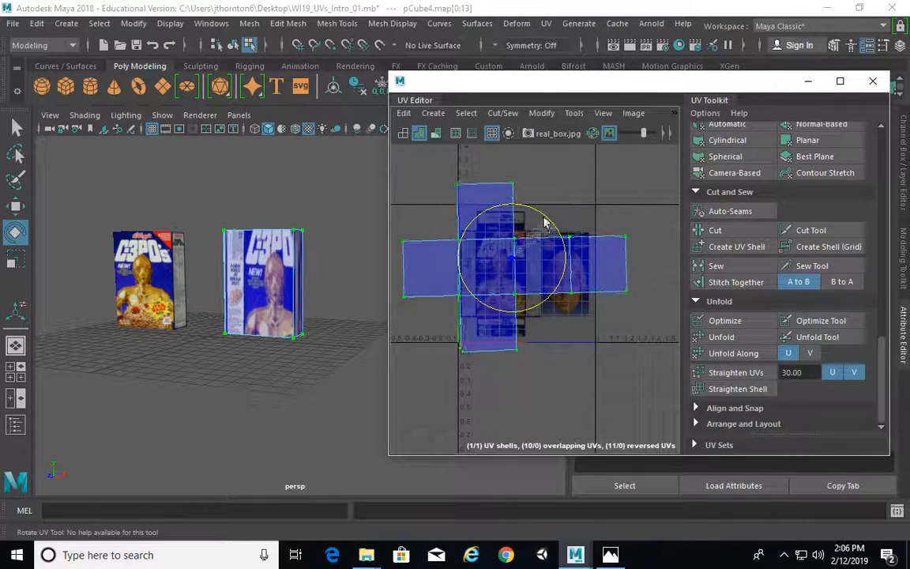
key(w)
mouse_move(514, 266)
mouse_down()
mouse_move(528, 264)
mouse_move(522, 271)
mouse_up()
Step: Move the front panel's two upper corner UVs onto the upper corners of the C-3PO artwork
alt+right_drag(522, 272, 580, 271)
alt+middle_drag(581, 272, 553, 268)
drag(432, 219, 488, 276)
alt+middle_drag(468, 244, 476, 255)
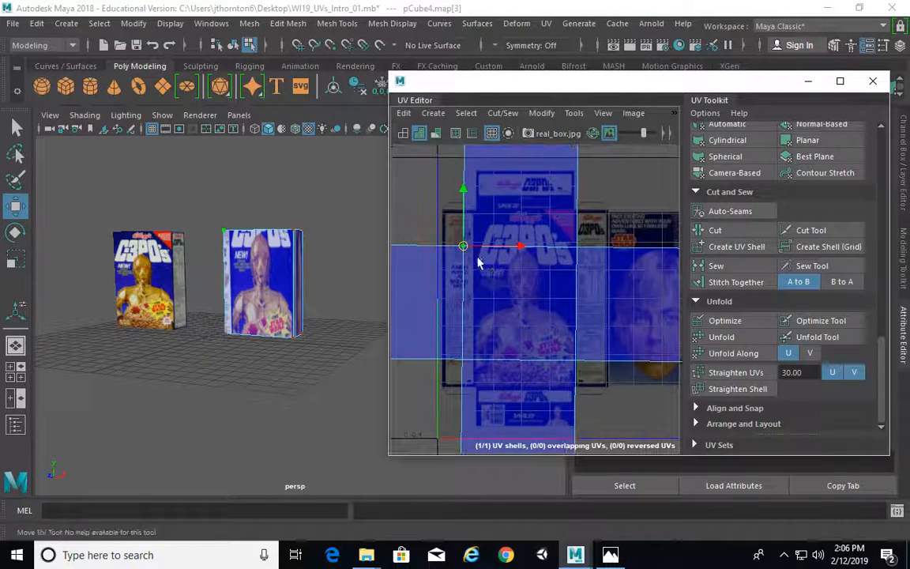
drag(463, 240, 476, 206)
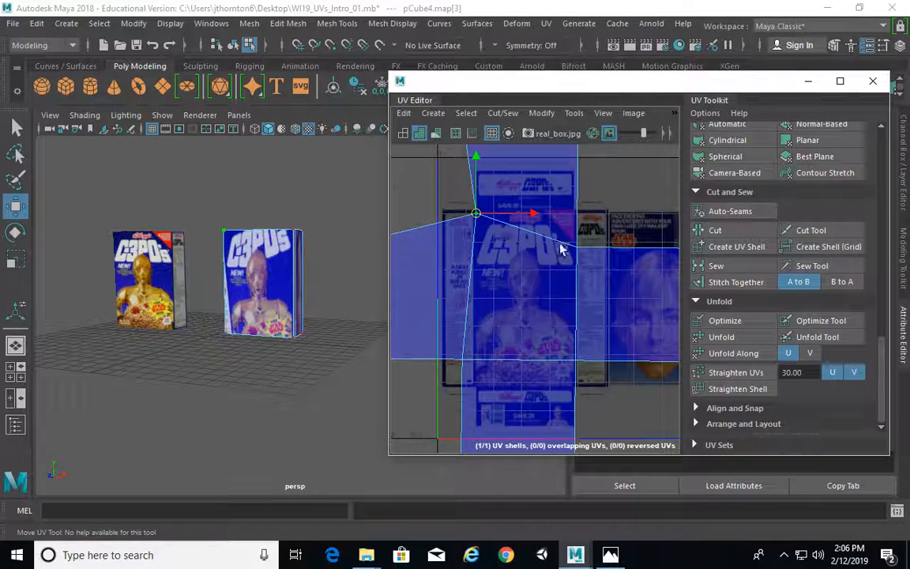
drag(559, 241, 576, 213)
mouse_move(471, 197)
mouse_down()
mouse_move(481, 217)
mouse_move(476, 210)
mouse_up()
Step: Move the front panel's two lower corner UVs onto the lower corners of the C-3PO artwork
alt+middle_drag(505, 346, 505, 236)
drag(466, 256, 488, 284)
scroll(478, 285, up, 6)
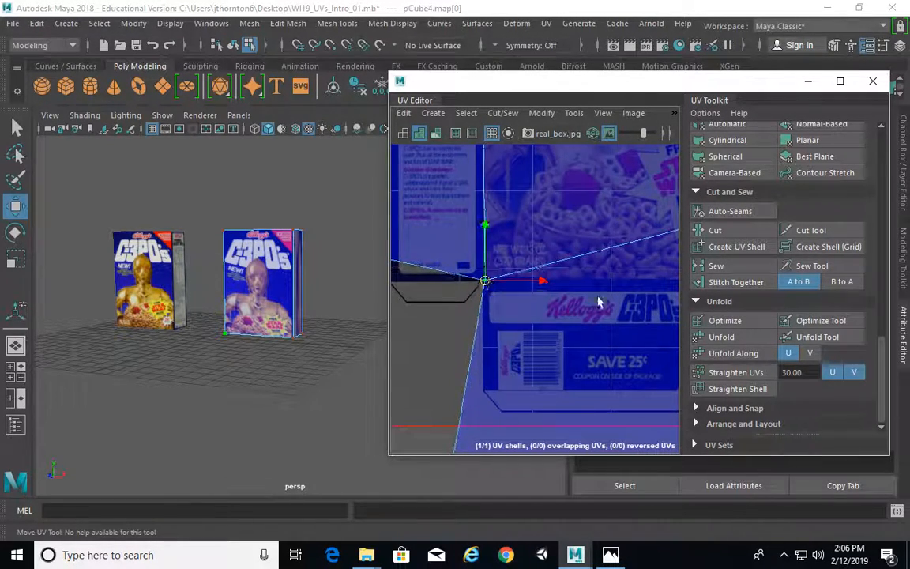
alt+middle_drag(671, 285, 552, 281)
scroll(556, 272, down, 2)
drag(584, 207, 597, 276)
Step: Move the bottom flap's two outer corner UVs up to the lower corners of the bottom flap artwork
alt+right_drag(584, 316, 448, 274)
alt+middle_drag(449, 275, 463, 246)
drag(448, 341, 479, 379)
alt+right_drag(447, 364, 535, 314)
alt+middle_drag(535, 314, 521, 267)
drag(460, 321, 488, 237)
alt+middle_drag(487, 243, 469, 260)
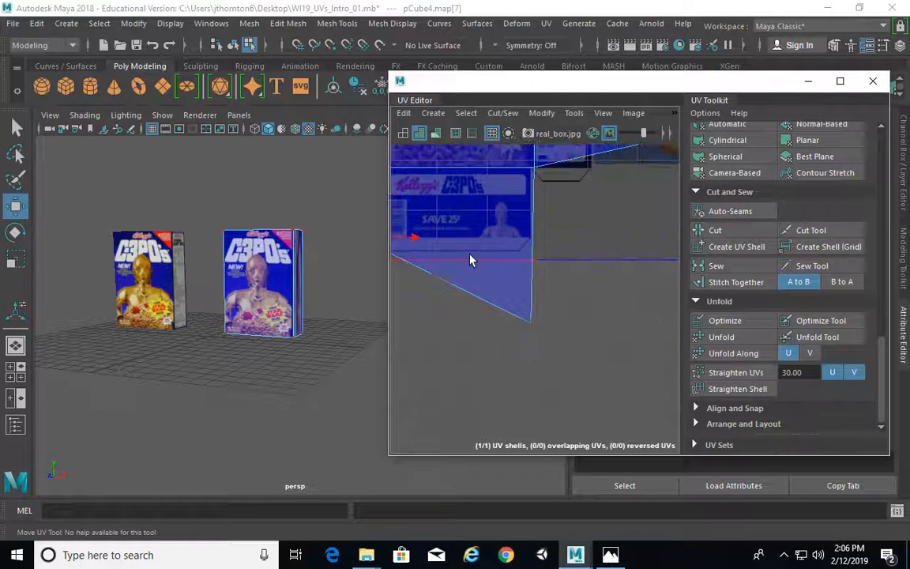
drag(531, 322, 536, 243)
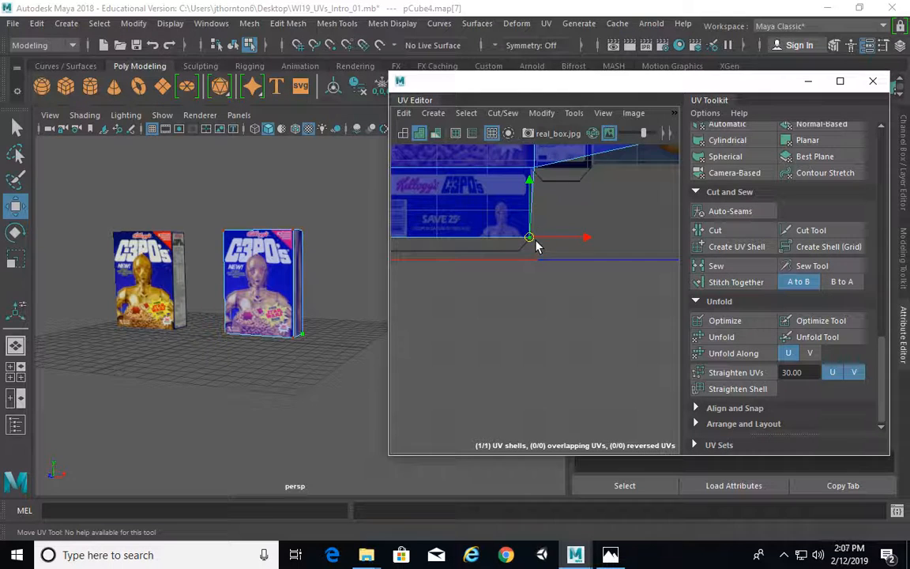
Step: Fine-tune the front panel's lower corner UV beside the narrow side panel to match the artwork's edge
alt+middle_drag(496, 162, 561, 285)
alt+right_drag(561, 284, 612, 282)
alt+middle_drag(614, 287, 418, 253)
click(537, 255)
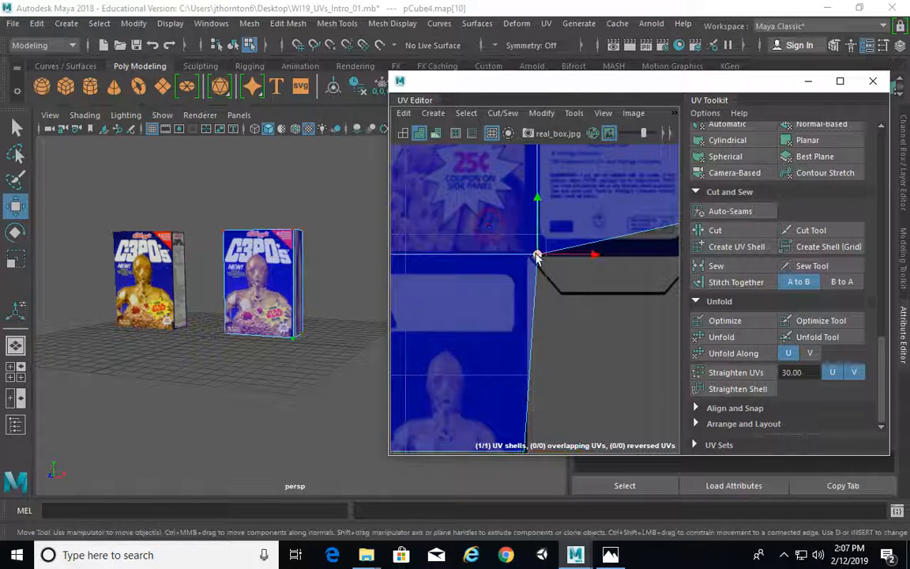
drag(538, 256, 527, 259)
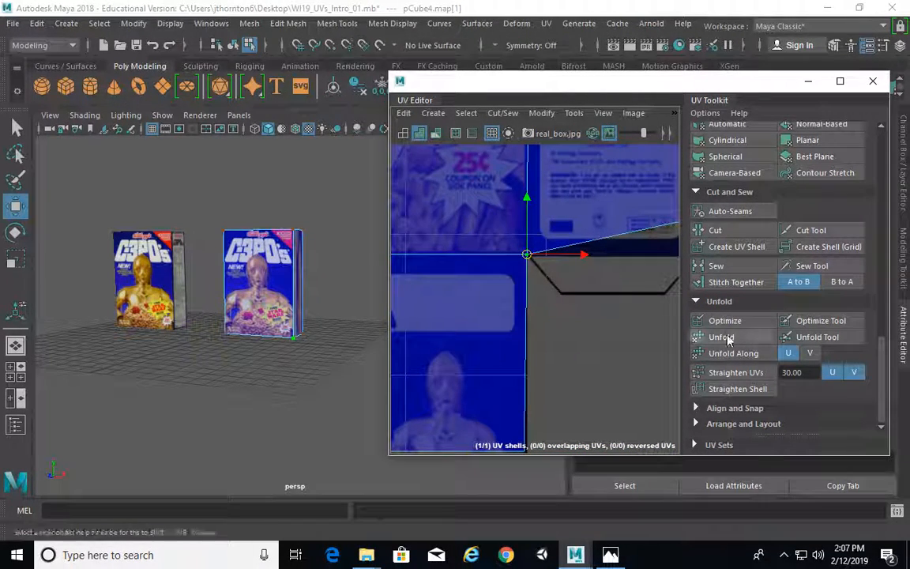
Step: Move the UVs between the narrow side panel and back panel horizontally to the edge of the face artwork
alt+right_drag(563, 253, 467, 220)
alt+middle_drag(644, 275, 506, 293)
alt+middle_drag(668, 286, 575, 276)
alt+right_drag(574, 276, 309, 196)
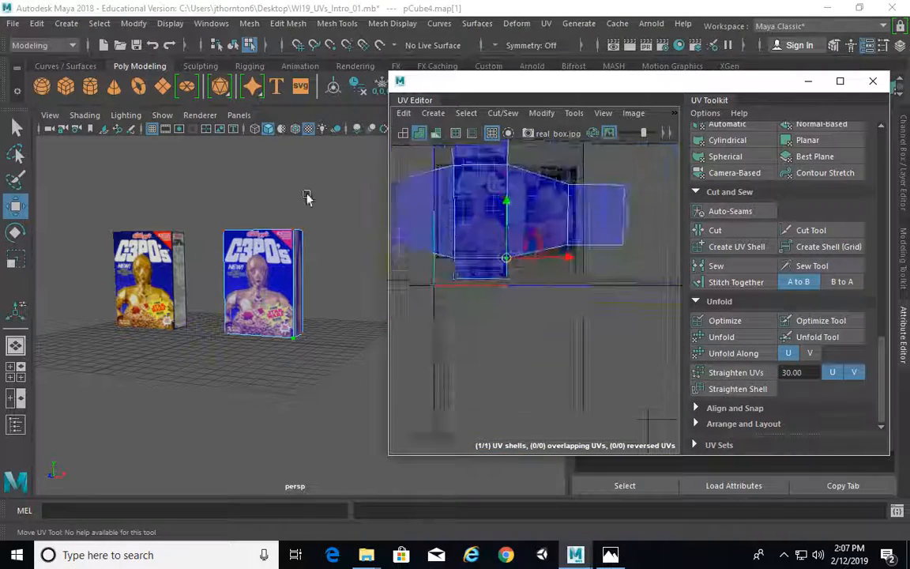
alt+middle_drag(529, 215, 465, 240)
drag(483, 191, 515, 296)
alt+right_drag(447, 259, 528, 255)
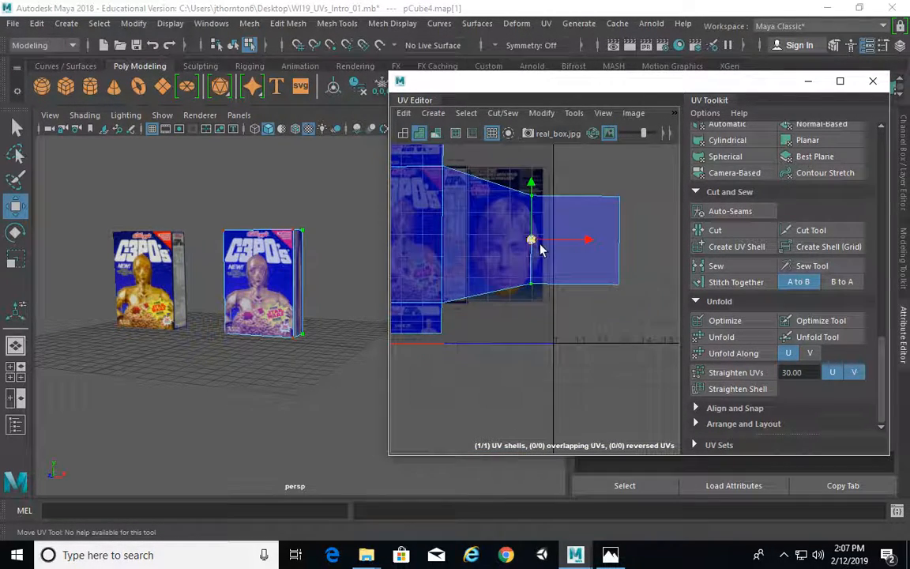
drag(550, 243, 483, 238)
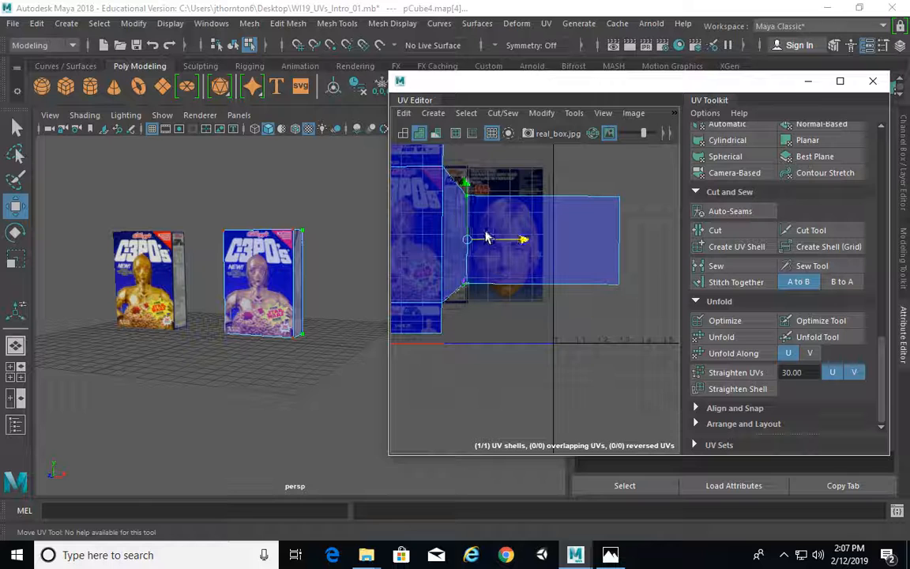
Step: Fit the back panel's outer, upper and lower UV edges to the borders of the face artwork
drag(570, 173, 648, 307)
drag(624, 241, 563, 229)
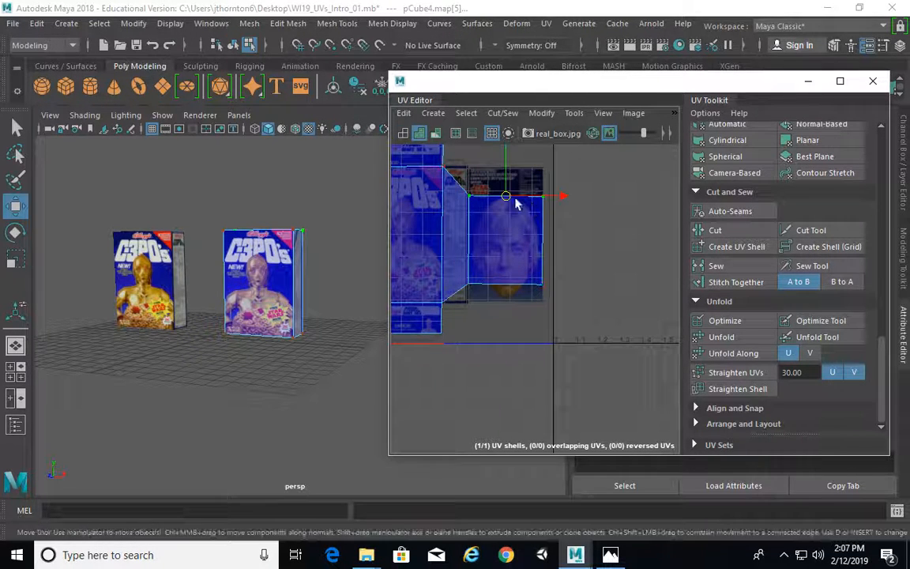
drag(505, 190, 506, 158)
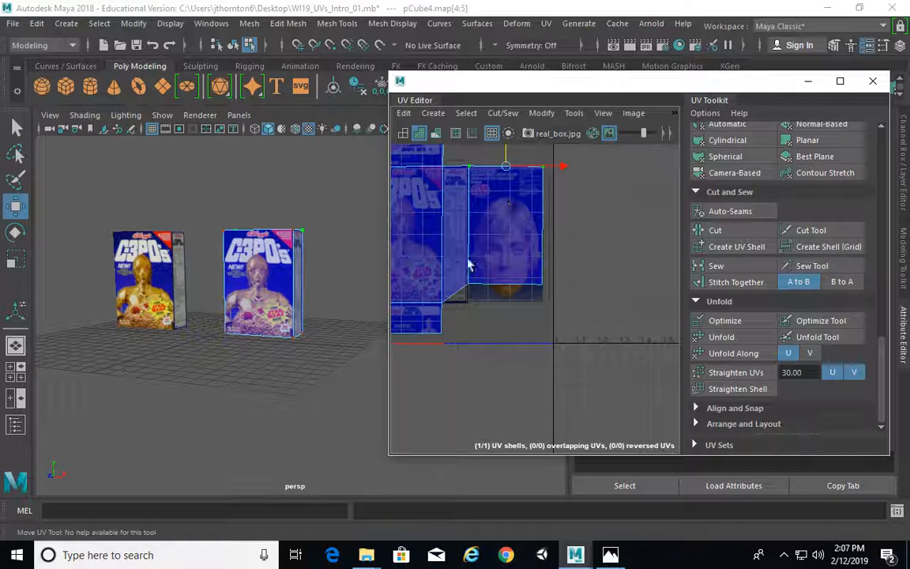
drag(573, 320, 572, 320)
drag(507, 245, 510, 265)
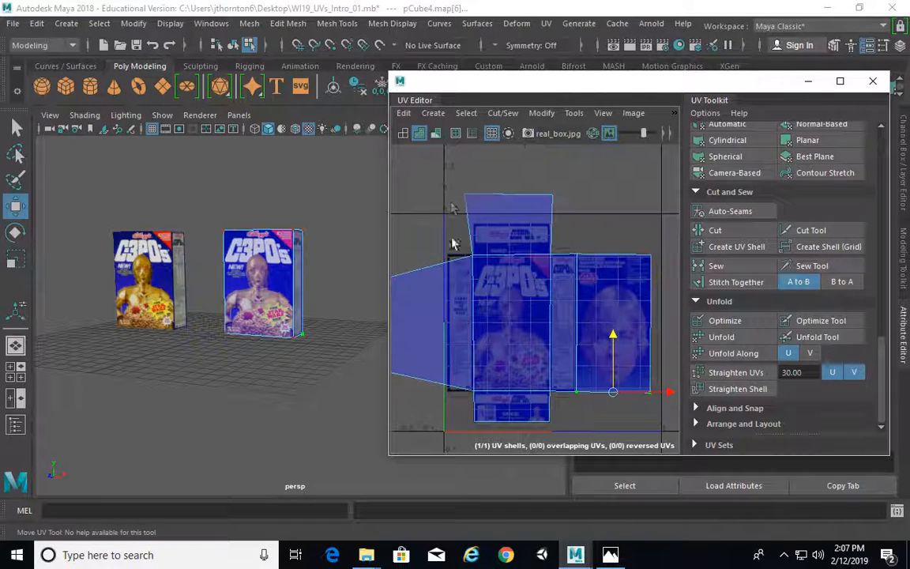
Step: Lower the top flap's outer UVs to the flap artwork's upper edge and scale them narrower horizontally
drag(652, 230, 654, 230)
alt+right_drag(488, 182, 553, 197)
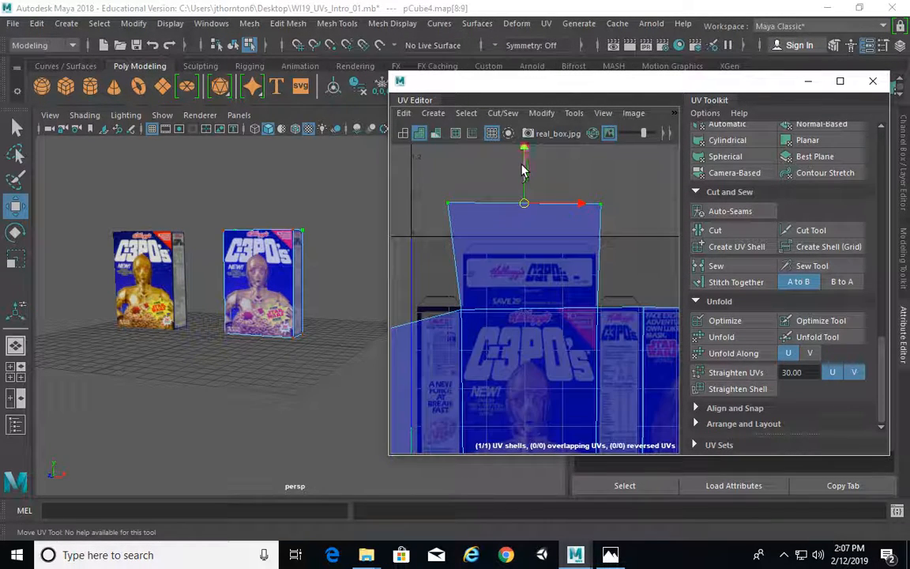
drag(528, 190, 530, 220)
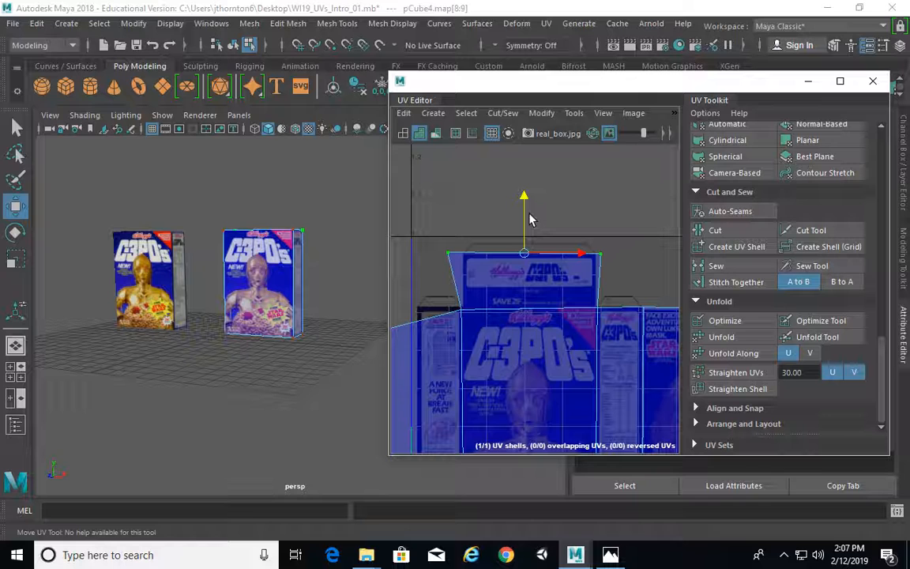
key(r)
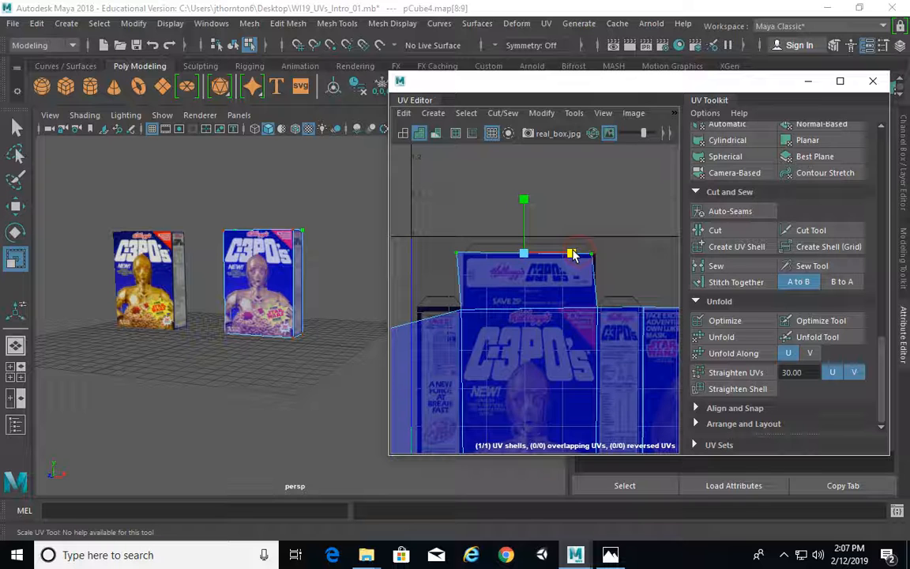
drag(598, 240, 569, 261)
Step: Move the top flap's two outer corner UVs individually to line up with the flap artwork's corners
alt+right_drag(559, 259, 643, 256)
alt+middle_drag(644, 256, 598, 253)
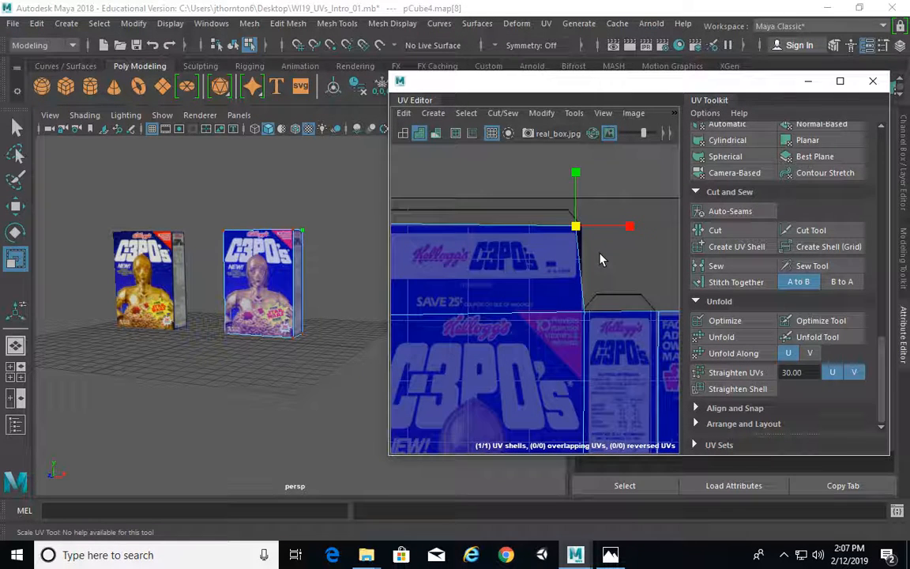
key(w)
drag(589, 236, 593, 231)
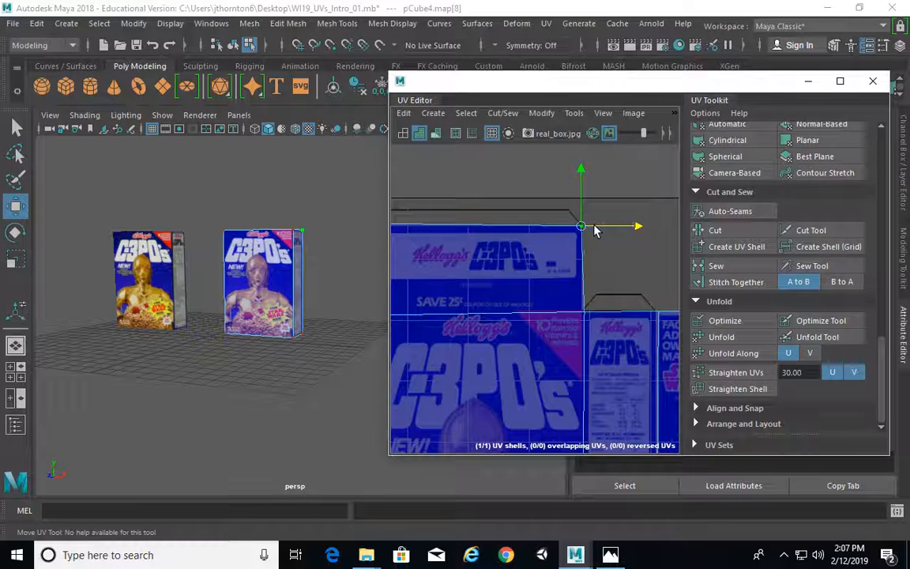
alt+middle_drag(569, 237, 647, 242)
drag(413, 211, 474, 261)
drag(435, 228, 450, 232)
alt+middle_drag(474, 280, 593, 206)
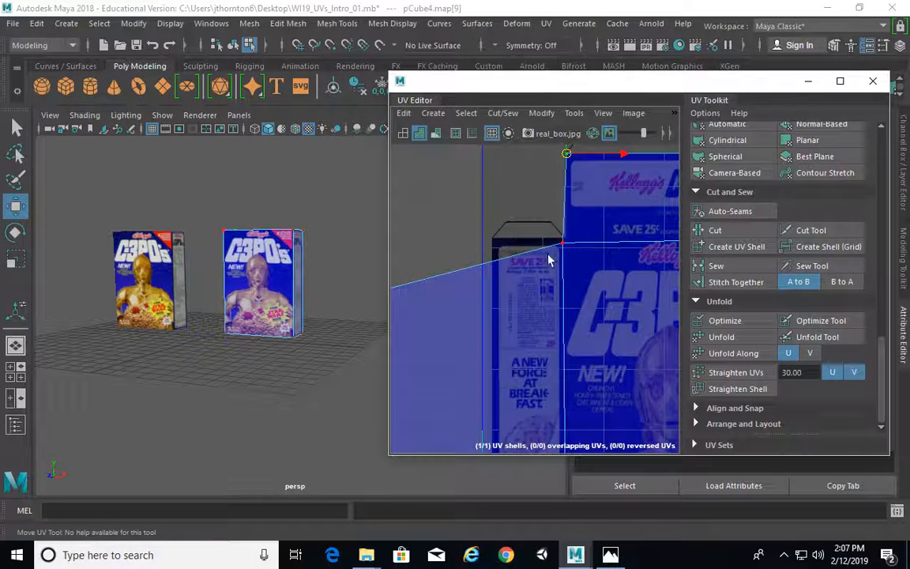
Step: Move the outer narrow side panel's upper and lower outer corner UVs onto the corners of its side artwork
alt+right_drag(548, 259, 465, 233)
alt+middle_drag(542, 258, 599, 246)
drag(631, 215, 597, 265)
alt+right_drag(595, 262, 545, 252)
drag(429, 253, 578, 239)
alt+middle_drag(473, 391, 408, 290)
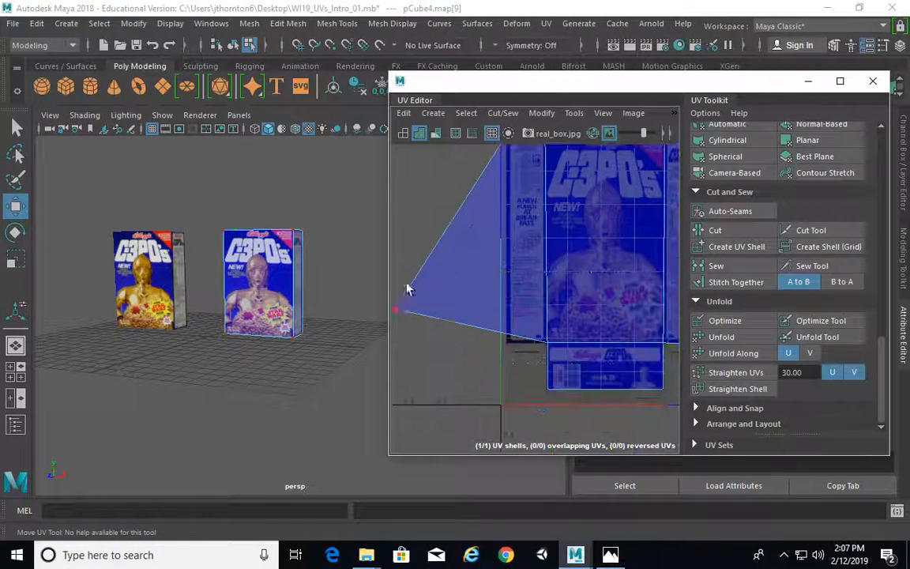
drag(402, 309, 508, 344)
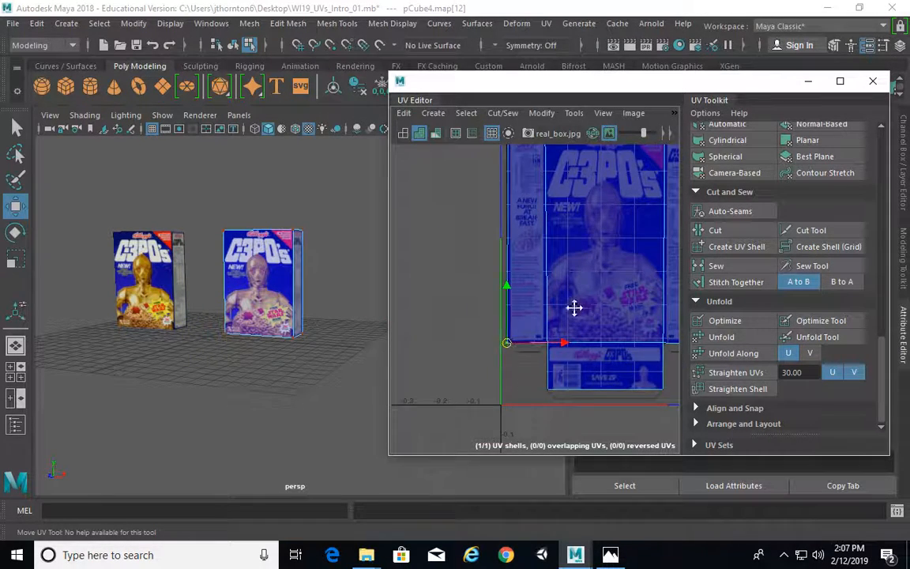
Step: Align the lower corner UV shared by the front panel, outer side panel and bottom flap with the artwork's corner
alt+middle_drag(575, 307, 566, 321)
alt+middle_drag(476, 341, 495, 288)
alt+right_drag(636, 292, 672, 291)
alt+middle_drag(518, 308, 500, 271)
drag(493, 271, 514, 314)
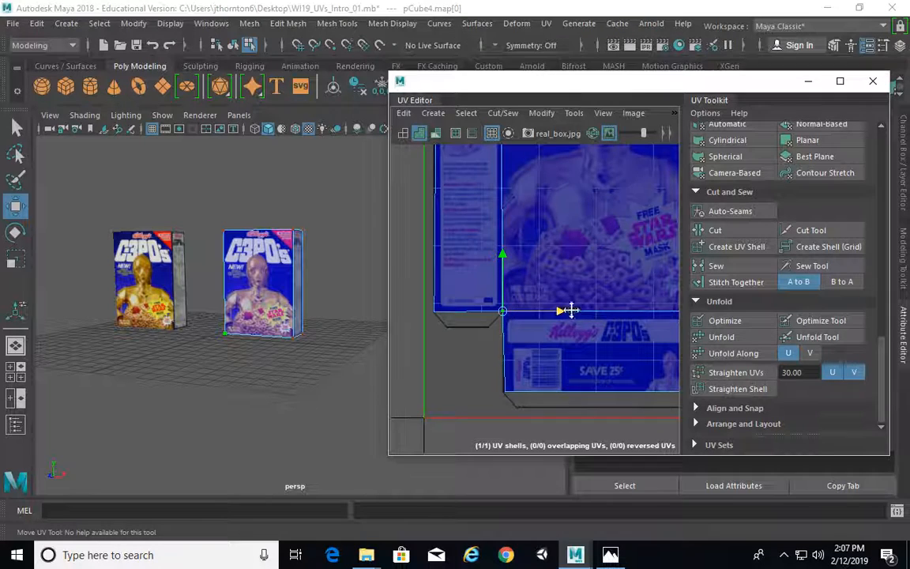
alt+middle_drag(454, 249, 451, 274)
alt+right_drag(472, 289, 522, 304)
alt+middle_drag(435, 333, 568, 285)
alt+right_drag(567, 284, 633, 355)
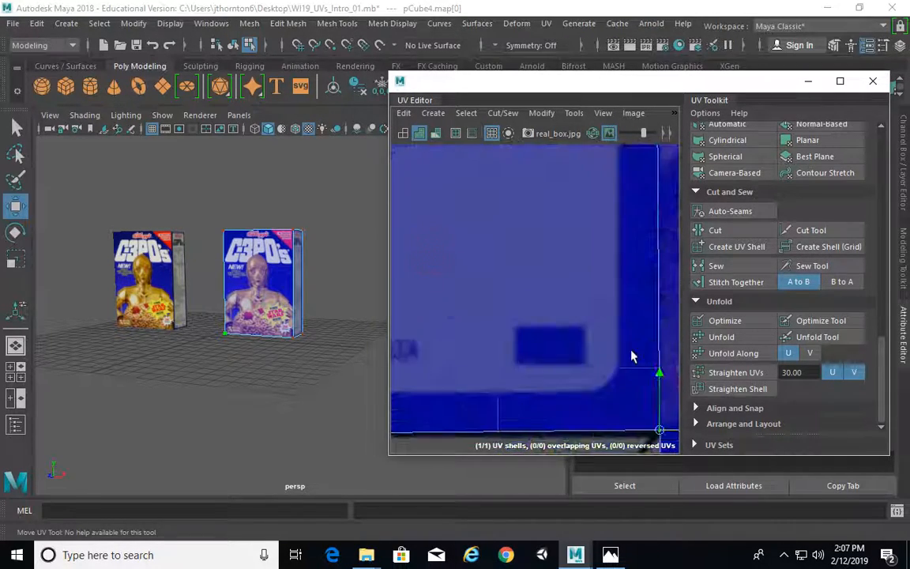
alt+middle_drag(632, 356, 516, 284)
mouse_move(579, 359)
mouse_down()
mouse_move(608, 360)
mouse_move(575, 358)
mouse_up()
Step: Adjust the texture image's dimming level for a clearer view and nudge the shared corner UV sideways to the artwork's edge
drag(646, 136, 631, 134)
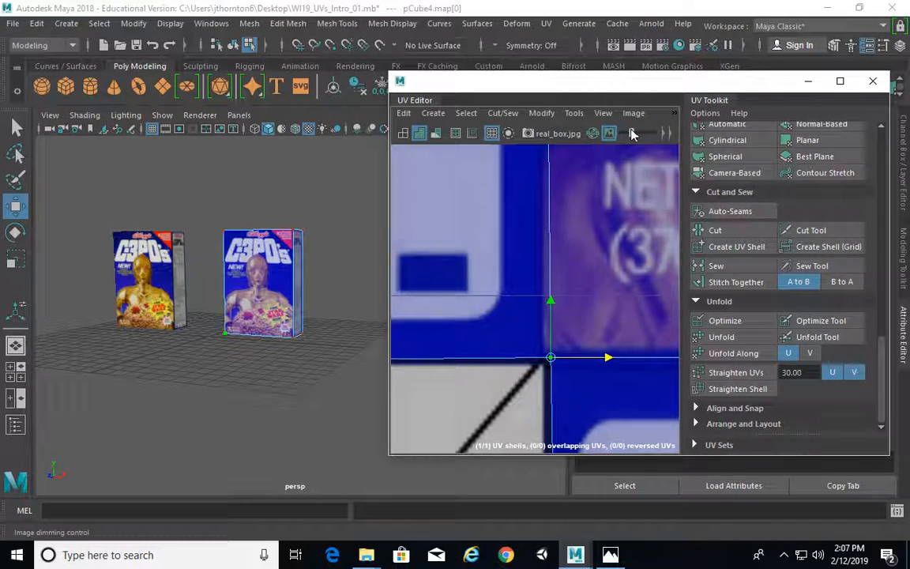
alt+middle_drag(565, 372, 551, 293)
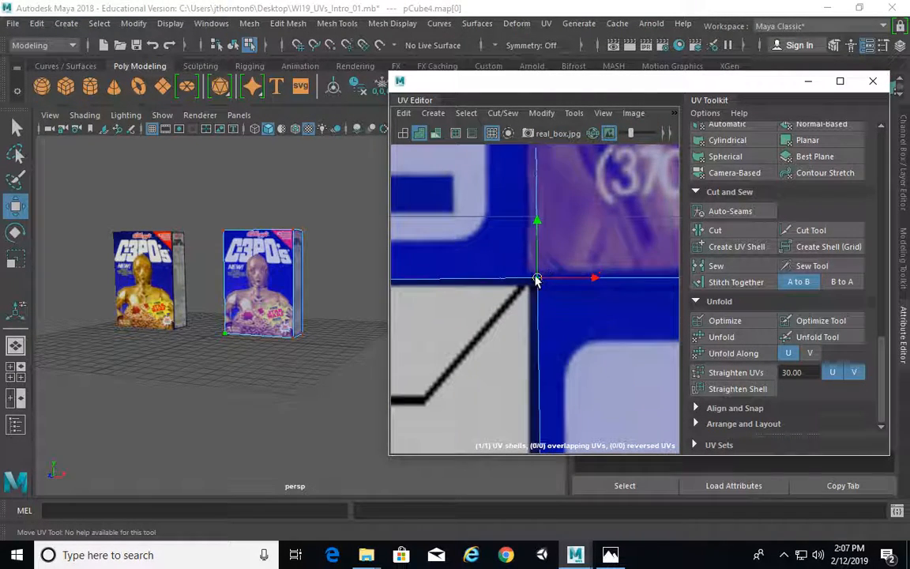
drag(538, 279, 529, 280)
Step: Align the bottom flap's outer corner UV with the corner of the flap artwork
alt+middle_drag(551, 357, 530, 178)
alt+middle_drag(561, 395, 545, 229)
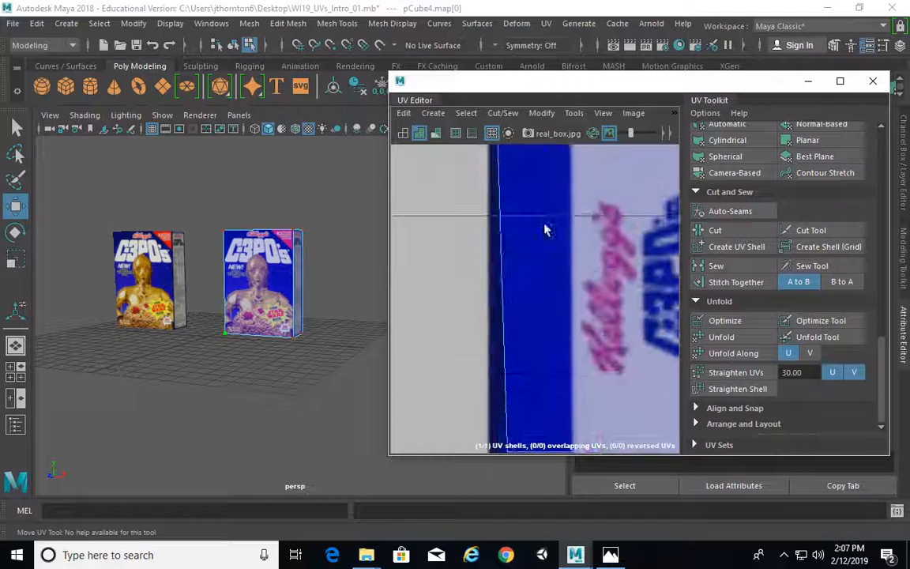
scroll(542, 245, down, 4)
alt+middle_drag(524, 316, 474, 245)
click(507, 320)
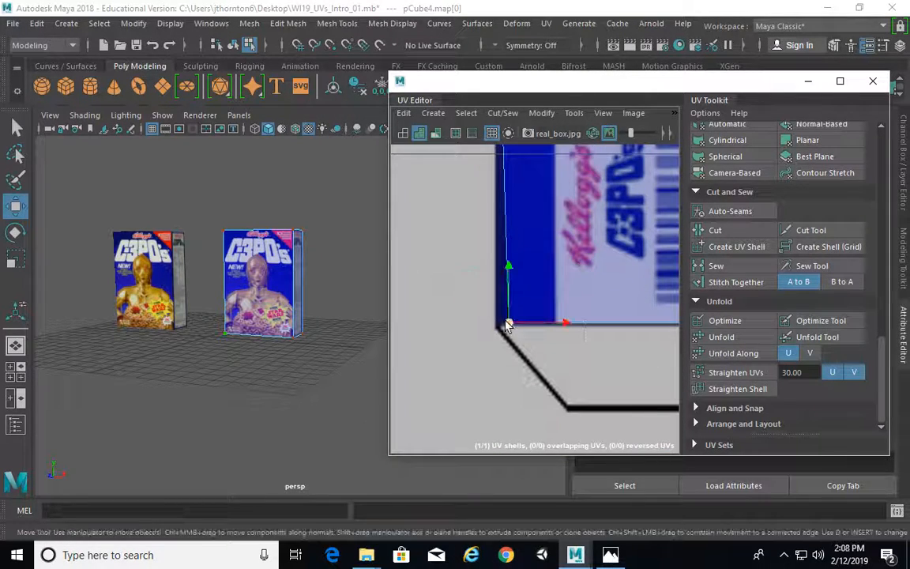
scroll(498, 328, up, 2)
alt+right_drag(619, 231, 451, 243)
scroll(599, 219, down, 3)
Step: Return to object selection mode and deselect the duplicated cereal box
alt+drag(238, 269, 254, 307)
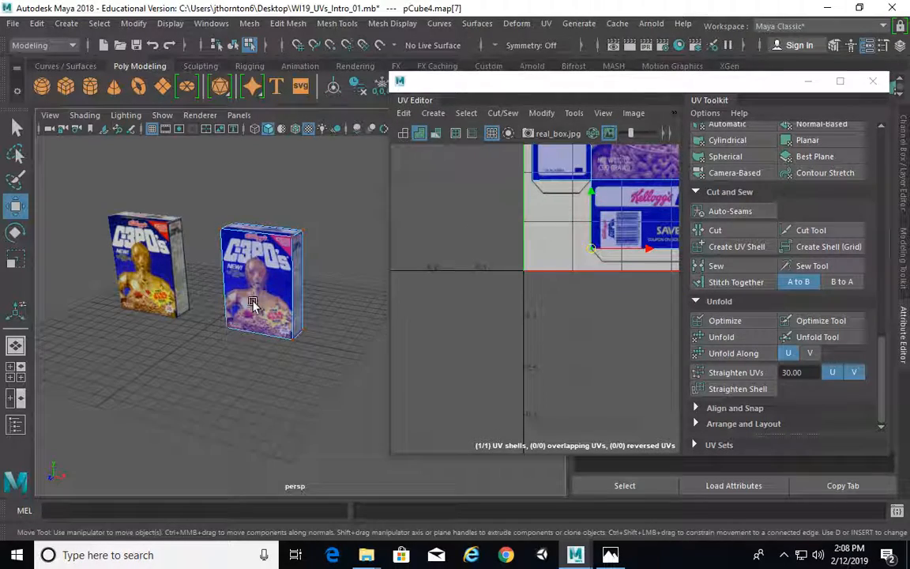
key(F8)
key(F8)
click(304, 201)
key(F8)
click(189, 239)
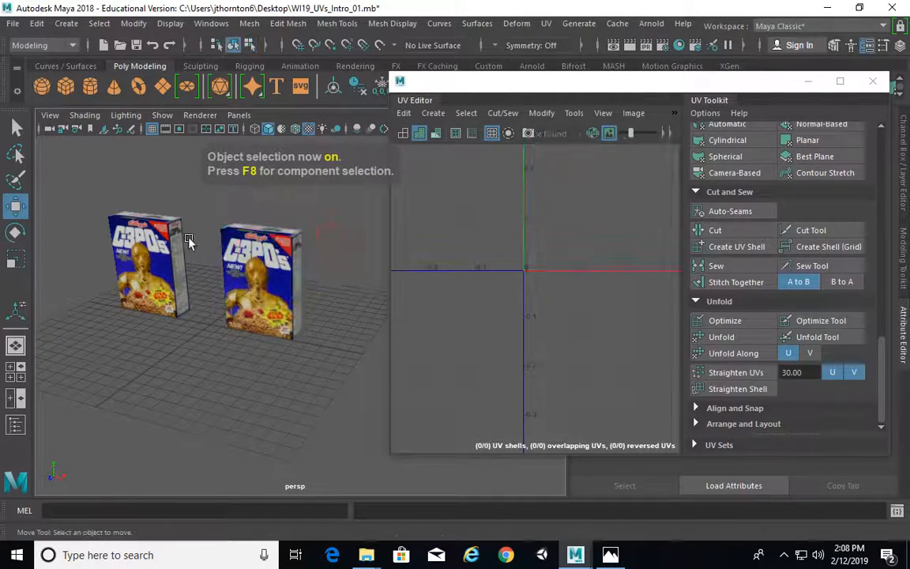
Step: Examine the re-mapped box beside the original from several angles, checking its front, side and top faces
alt+drag(189, 240, 205, 191)
alt+right_drag(207, 292, 253, 310)
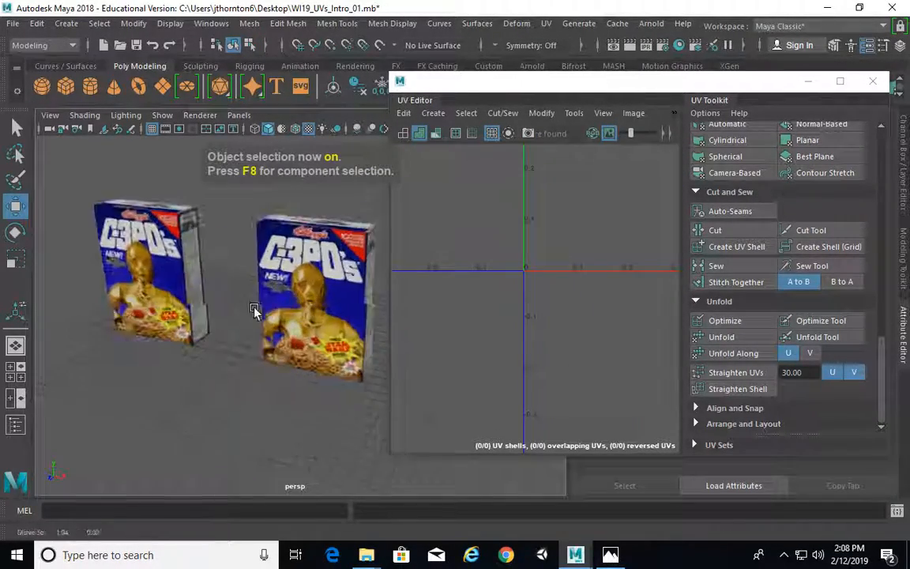
alt+drag(253, 311, 229, 307)
click(301, 259)
alt+drag(282, 242, 307, 211)
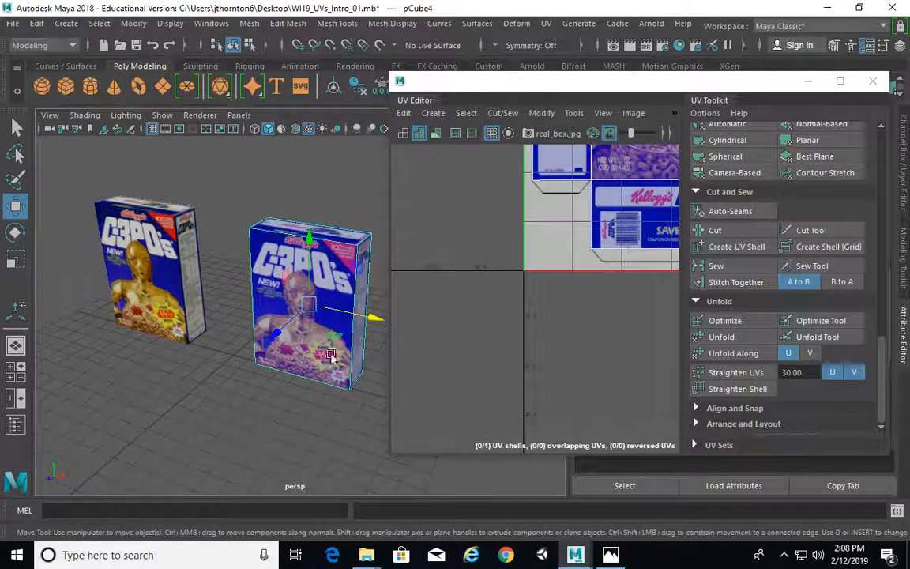
alt+drag(366, 341, 543, 260)
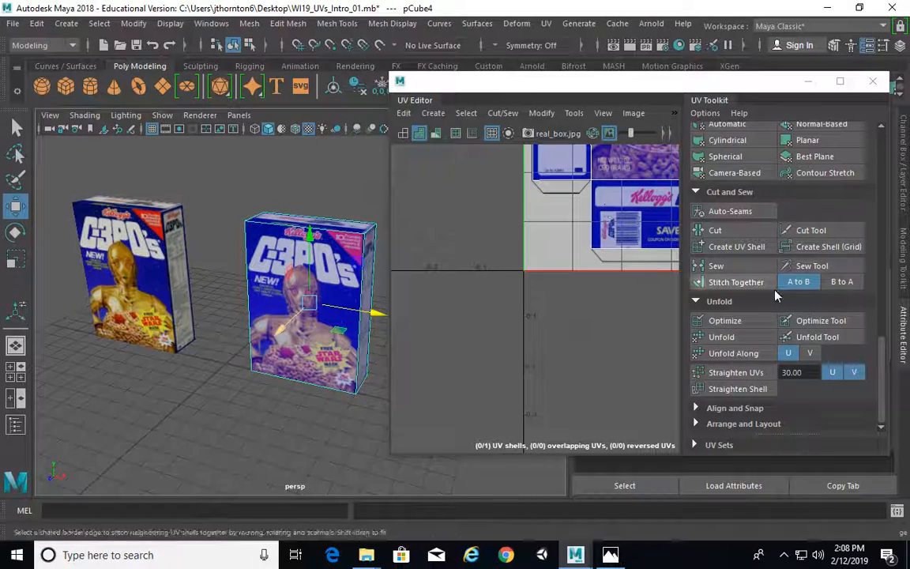
mouse_move(261, 217)
alt+middle_down()
mouse_move(301, 236)
mouse_move(261, 222)
alt+middle_up()
mouse_move(218, 227)
alt+mouse_down()
mouse_move(236, 229)
mouse_move(228, 226)
alt+mouse_up()
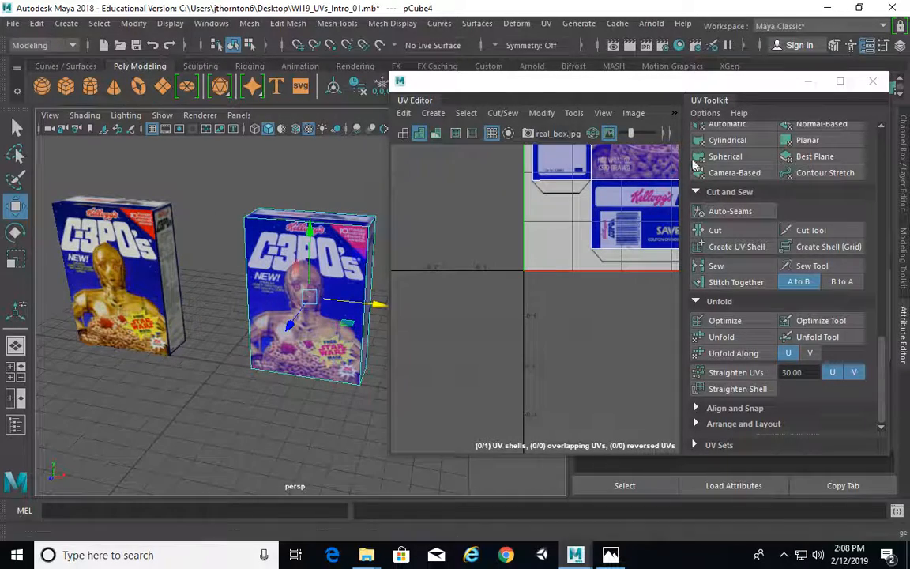
alt+middle_drag(277, 241, 311, 240)
alt+drag(309, 237, 323, 308)
click(305, 179)
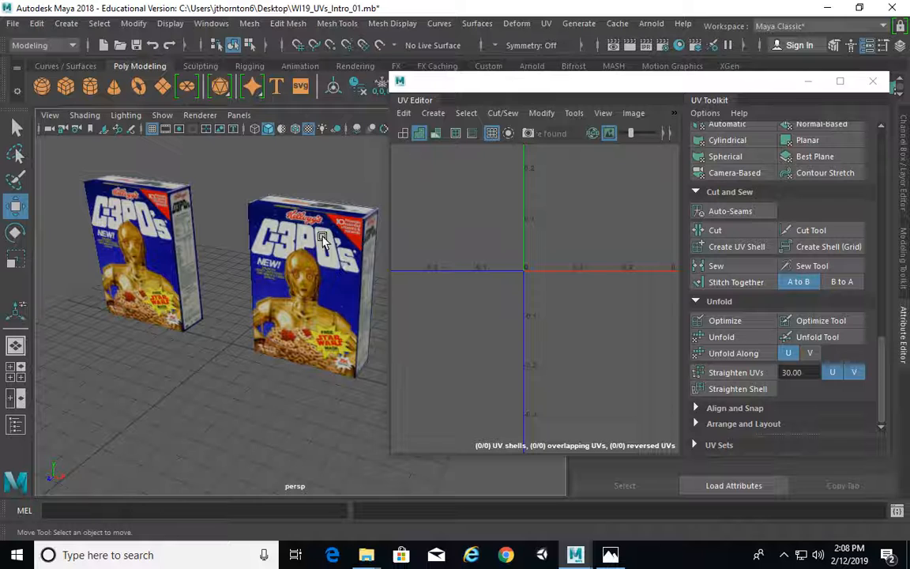
alt+drag(251, 244, 256, 237)
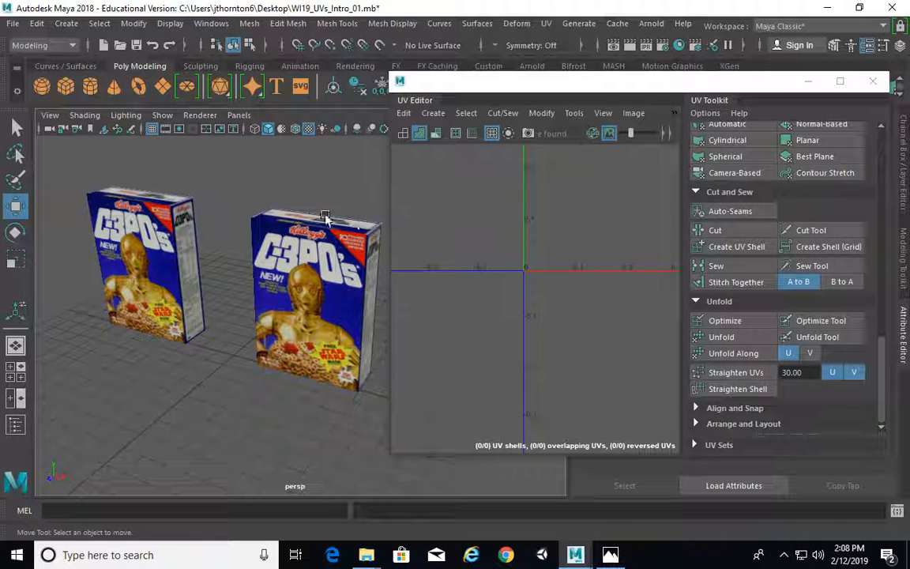
Step: Switch to Chrome, search Google for "wood texture" and open the Fine Wood Floor Texture image preview
click(506, 555)
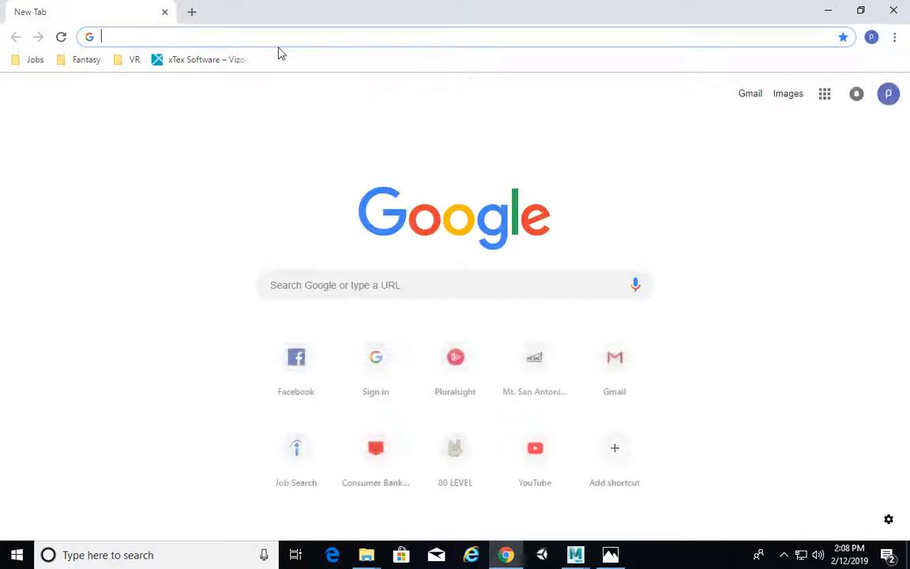
click(343, 286)
text(wood)
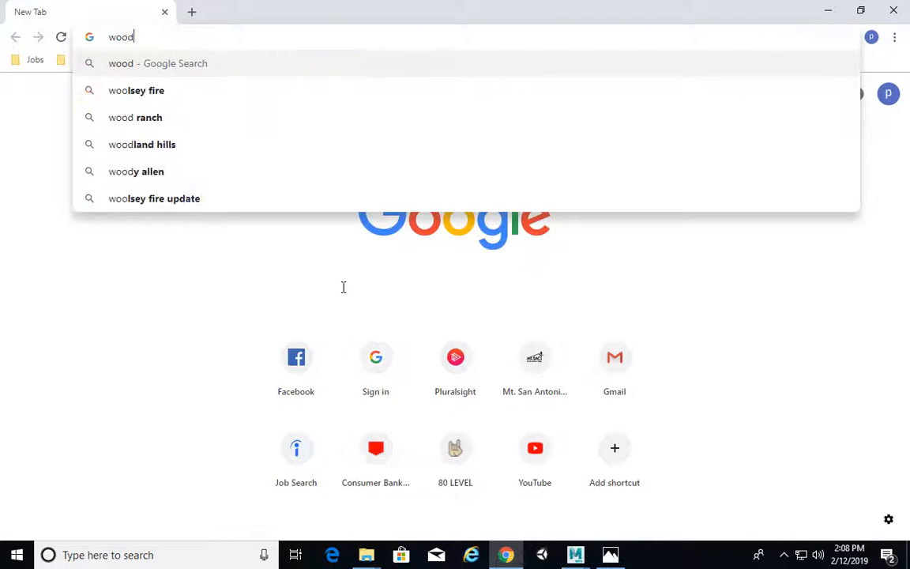
text( texture)
key(Return)
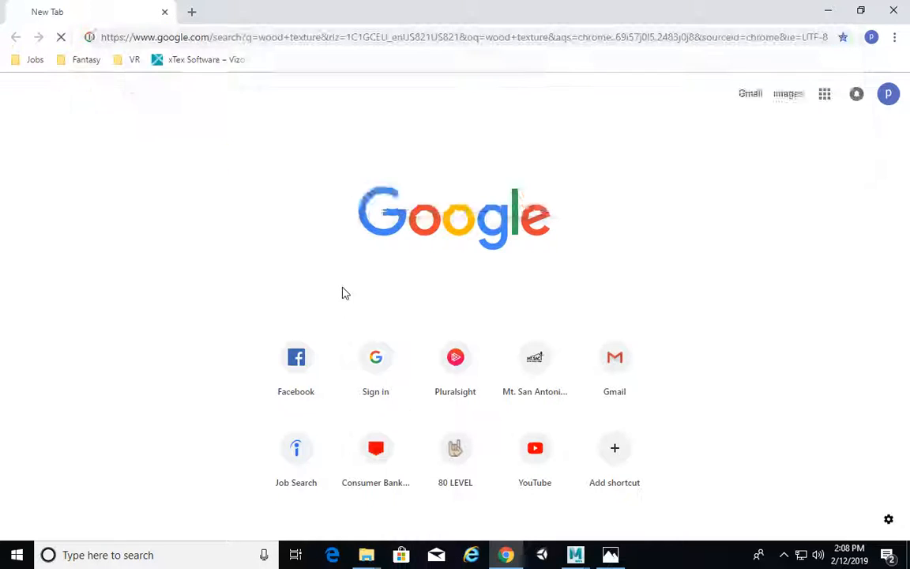
click(188, 296)
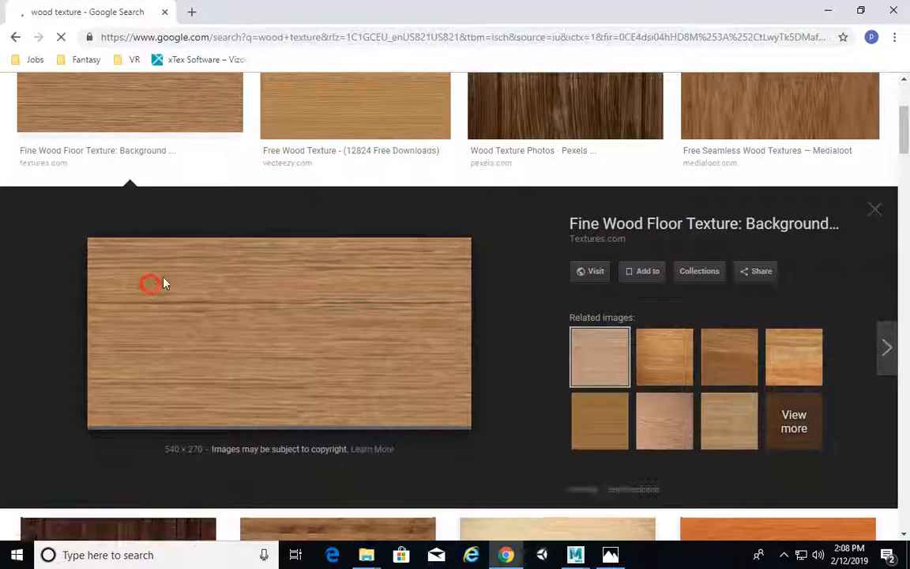
Step: Save the previewed wood image as JPEG WoodFine0058_30_270 in the desktop's Maya_UV_Mapping folder, closing the image's source page
click(150, 280)
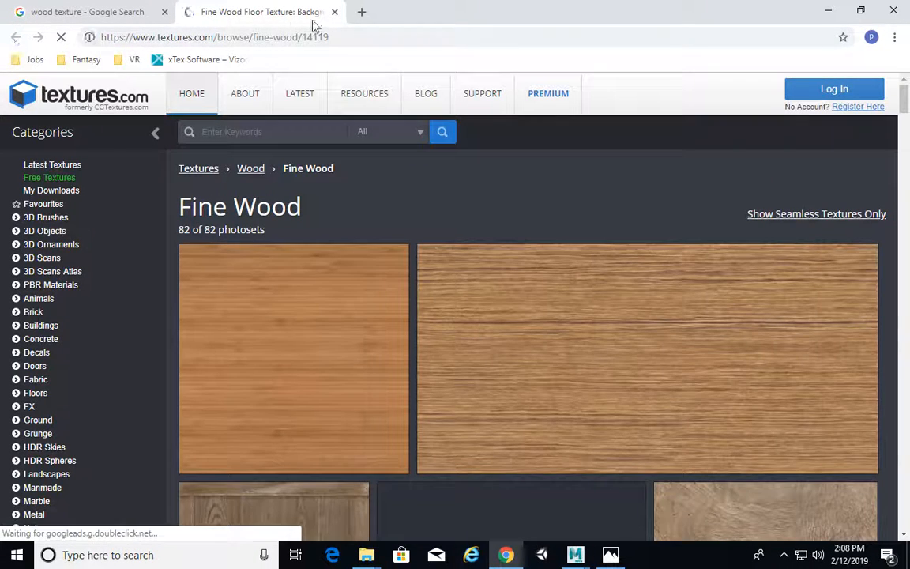
click(334, 11)
right_click(366, 278)
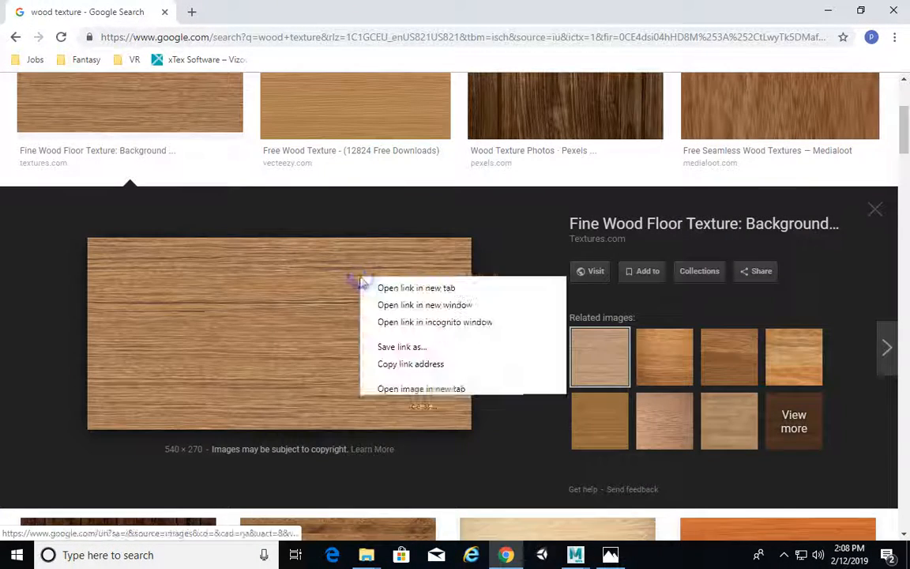
click(430, 405)
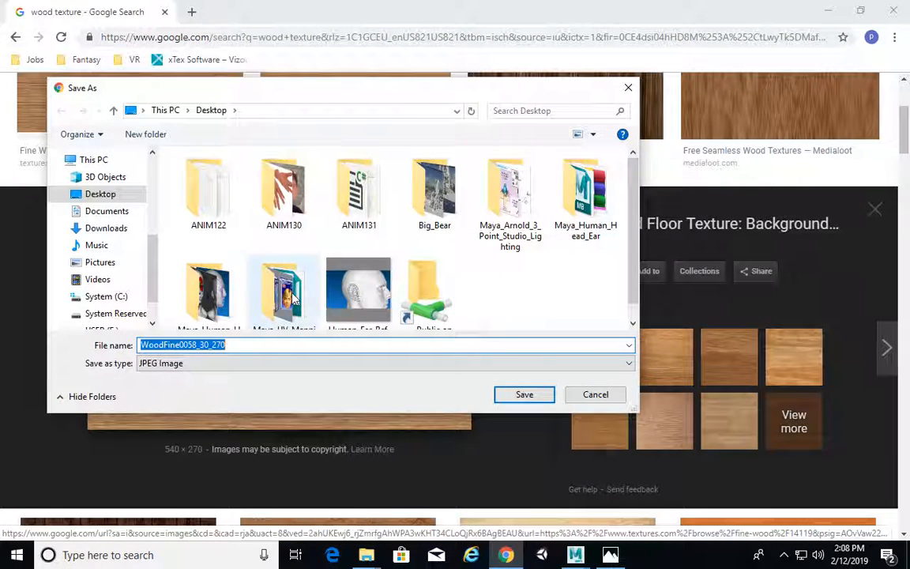
scroll(633, 230, down, 2)
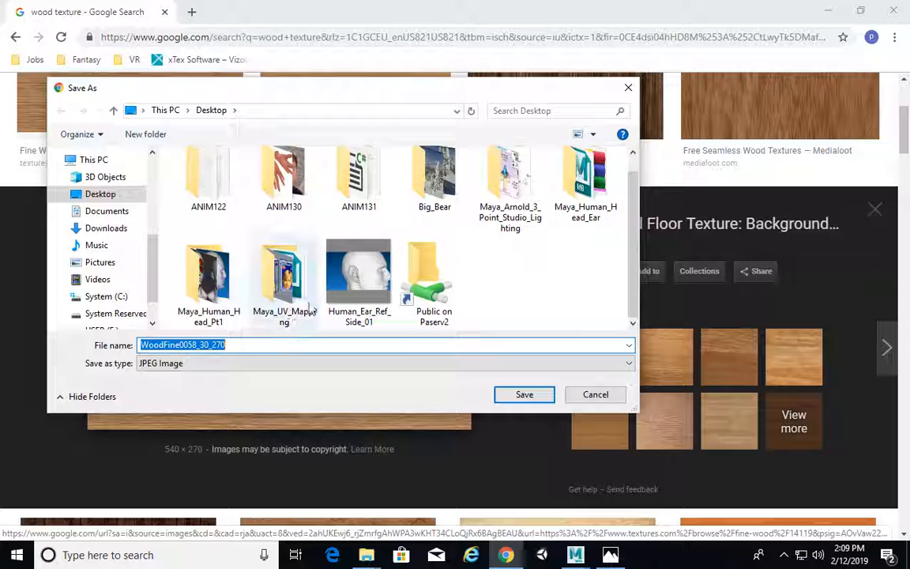
double_click(281, 276)
click(534, 393)
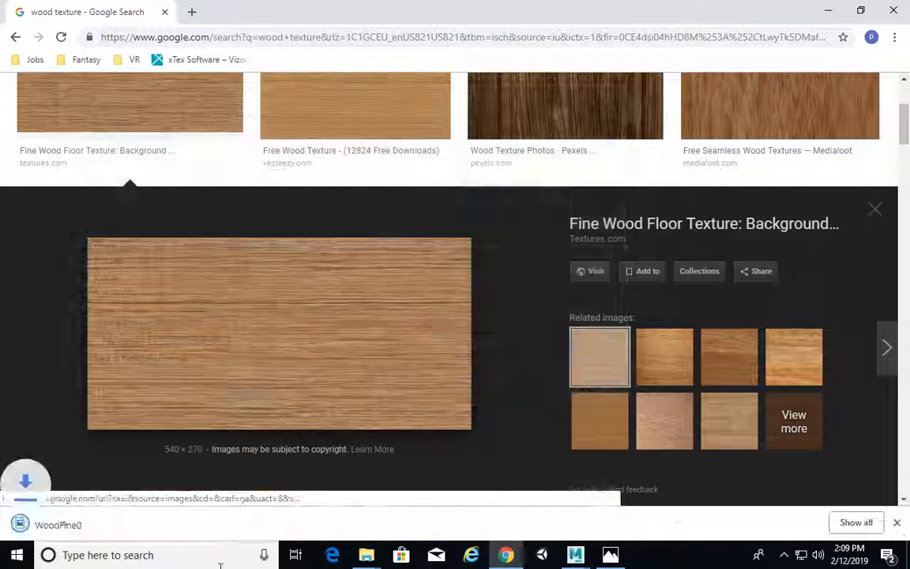
Step: Find and launch Adobe Photoshop CC 2018 through the Windows search
click(101, 556)
text(photo)
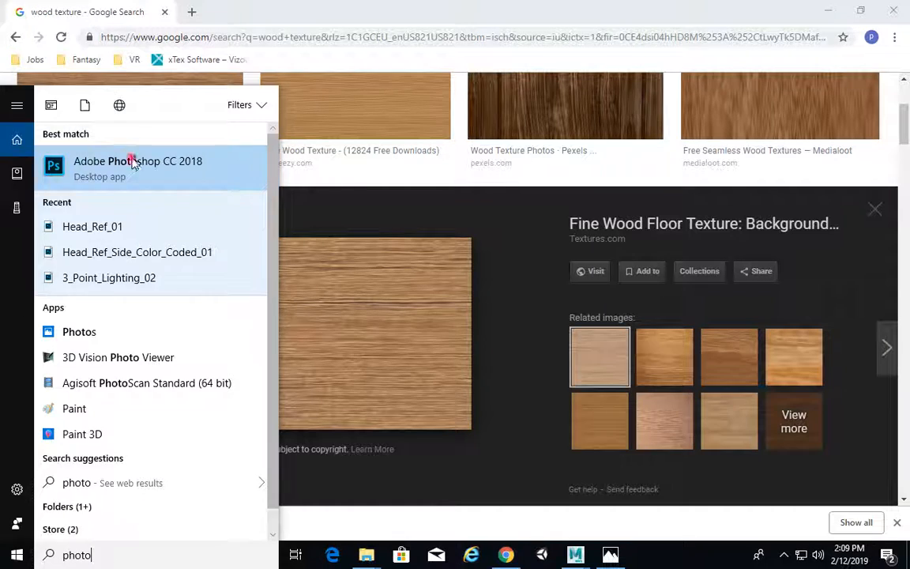
click(133, 162)
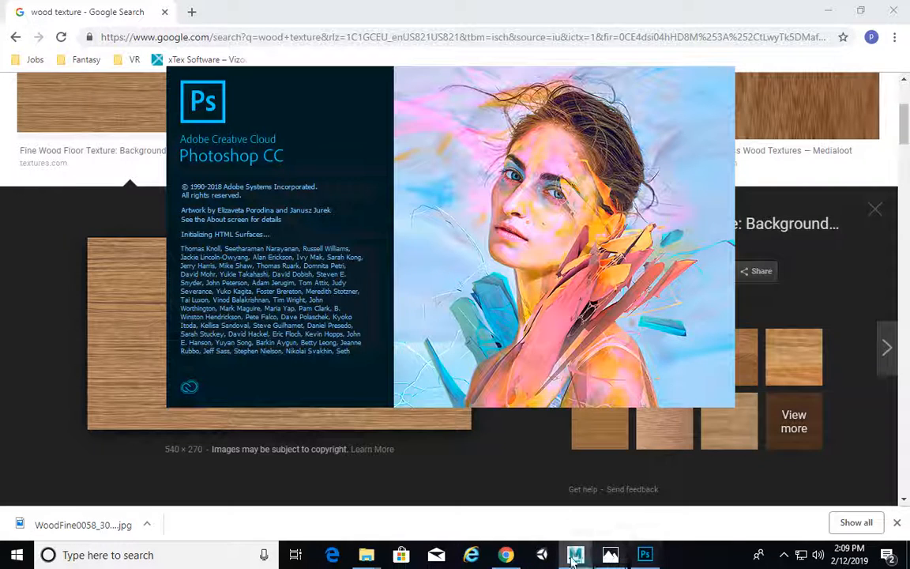
Step: Switch back to Maya with the duplicated box's complete UV layout in view and toggle the texture image's dimming
mouse_move(576, 555)
click(621, 487)
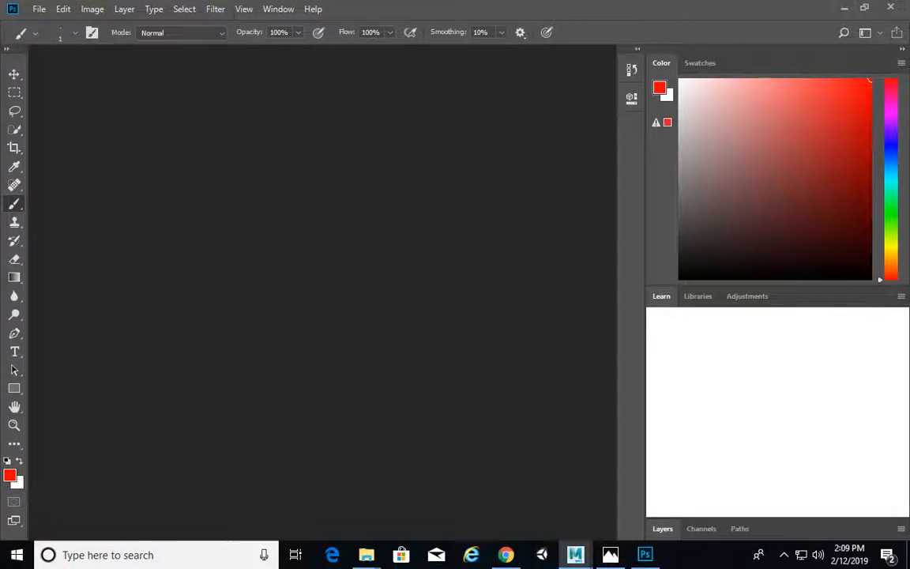
mouse_move(576, 555)
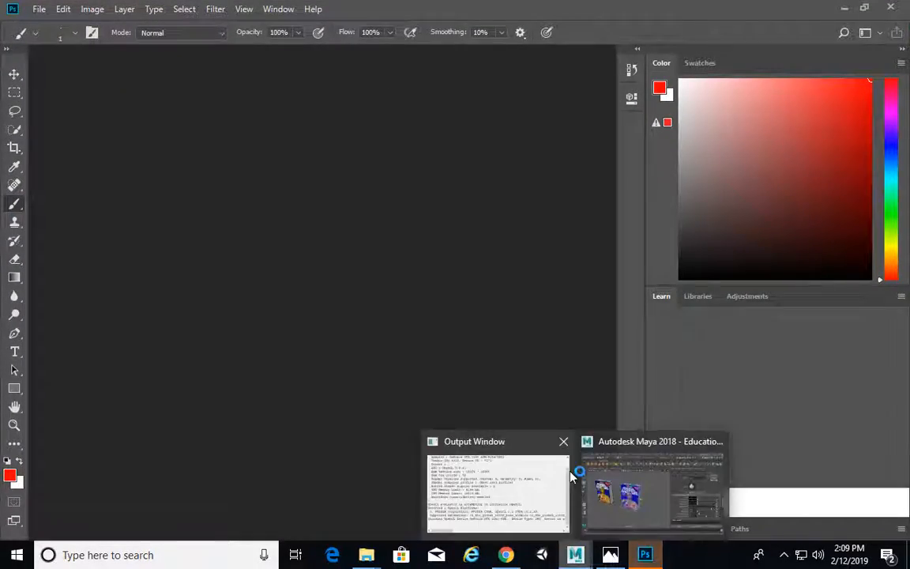
click(601, 474)
alt+middle_drag(344, 278, 275, 283)
alt+right_drag(614, 298, 332, 327)
alt+middle_drag(589, 261, 516, 316)
click(609, 133)
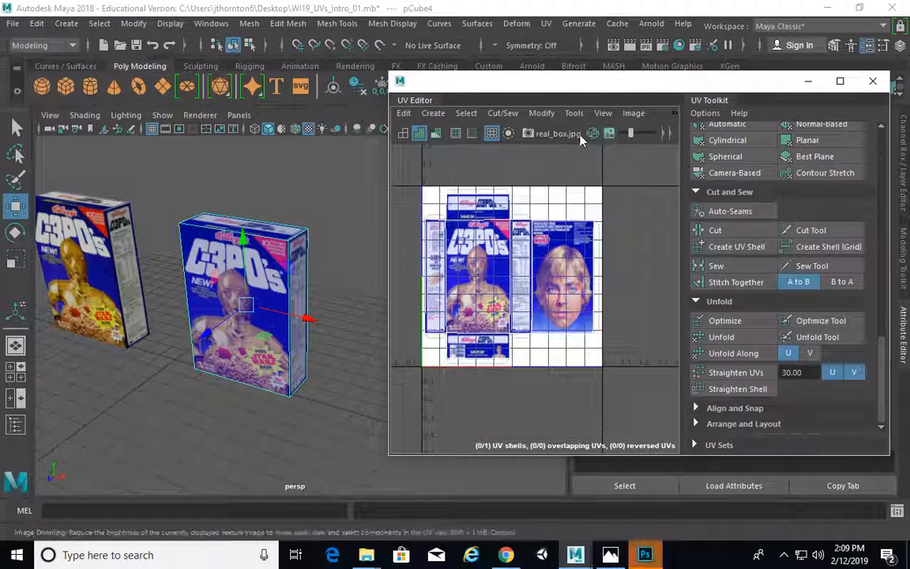
Step: Reposition and widen the UV Editor window and hide the texture image behind the UV layout
drag(720, 81, 545, 82)
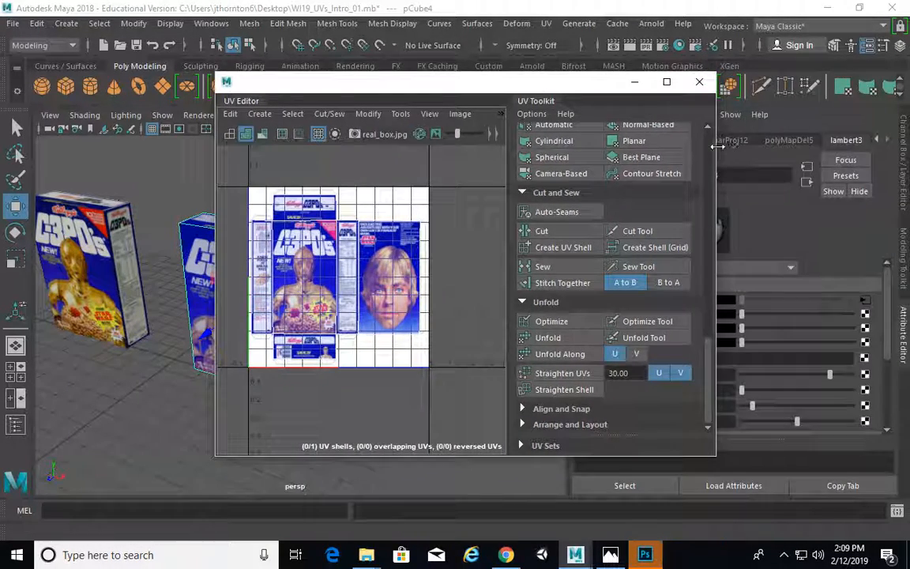
drag(717, 145, 849, 147)
click(420, 133)
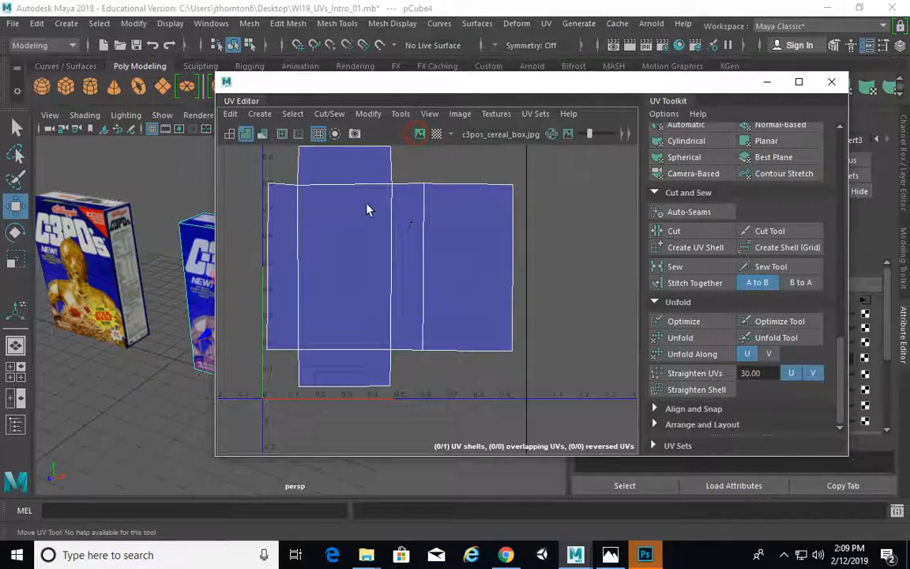
alt+middle_drag(276, 273, 308, 291)
scroll(407, 237, down, 3)
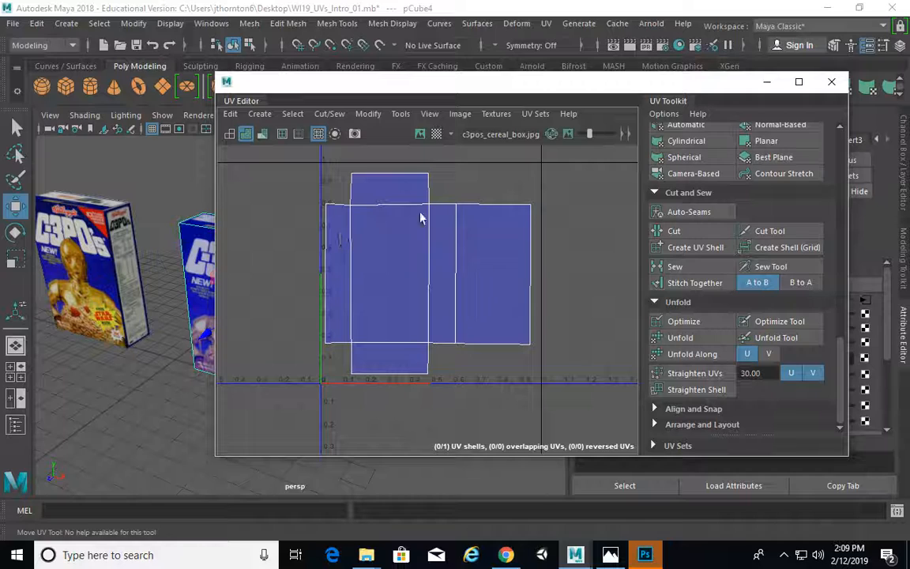
Step: Rearrange the UV Editor with the whole box layout in view and open the UV Snapshot options beside it
click(355, 133)
drag(439, 90, 542, 139)
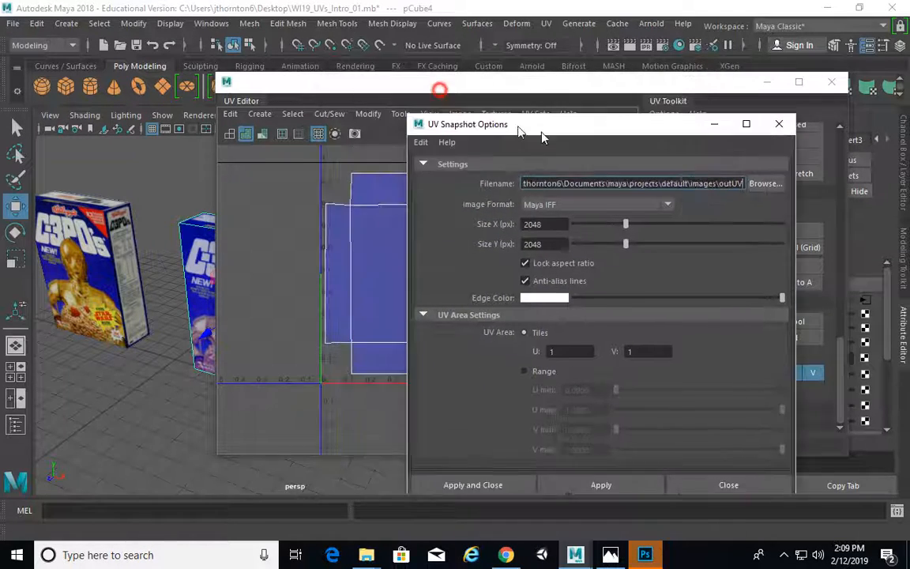
alt+middle_drag(380, 189, 294, 203)
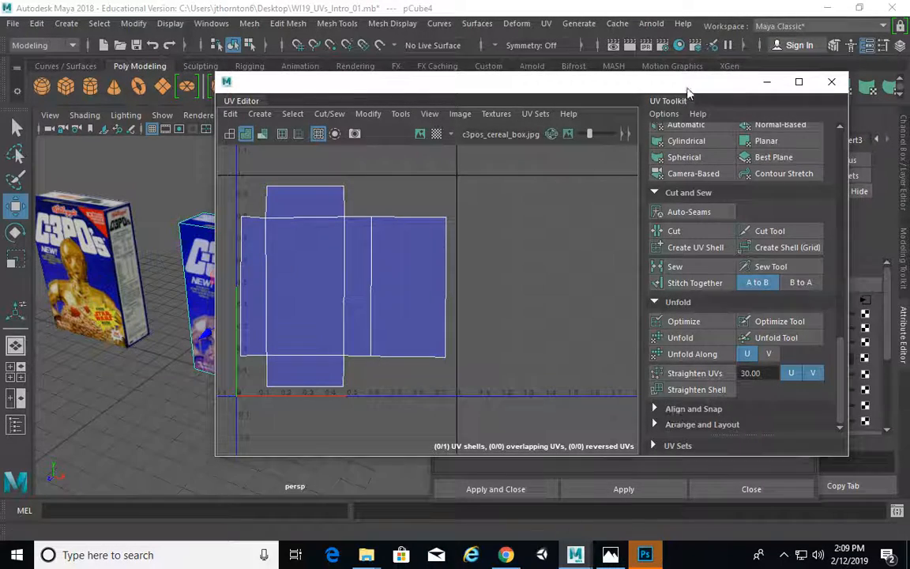
drag(687, 93, 518, 113)
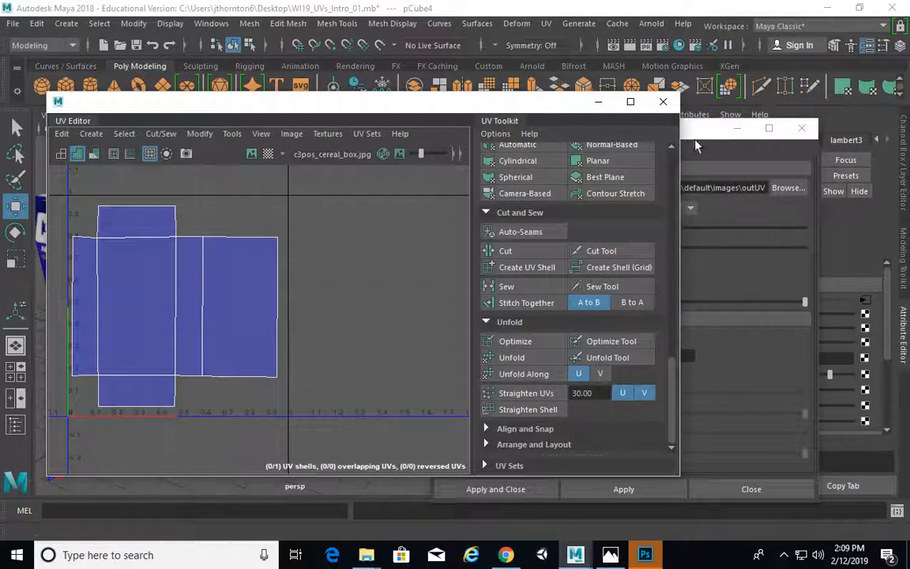
click(800, 129)
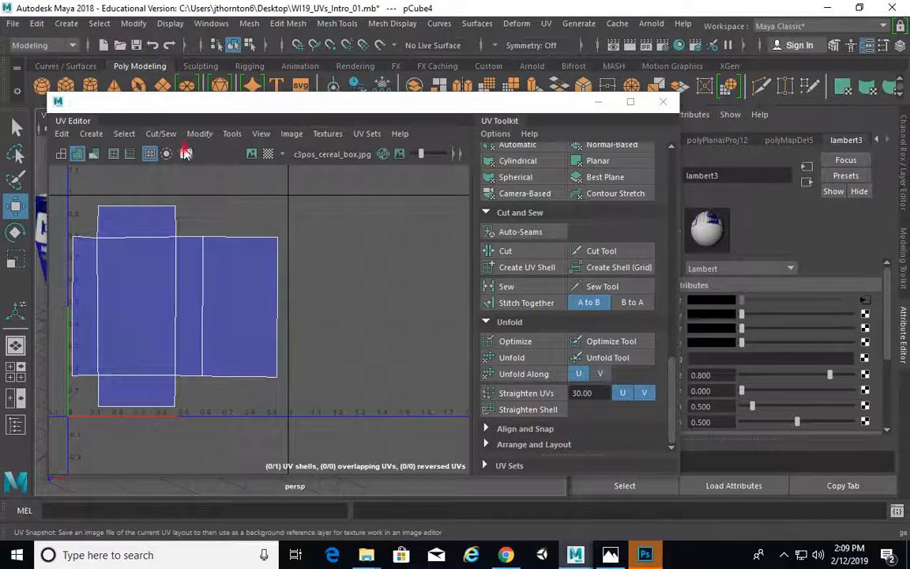
click(186, 154)
drag(531, 126, 440, 127)
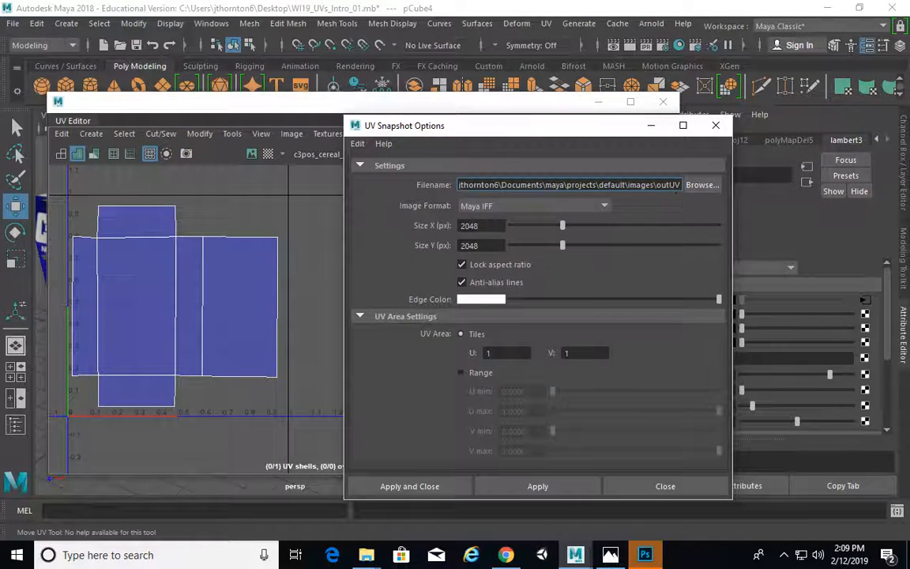
Step: Set the UV snapshot's image format to JPEG and its output file to outUV on the desktop
click(553, 206)
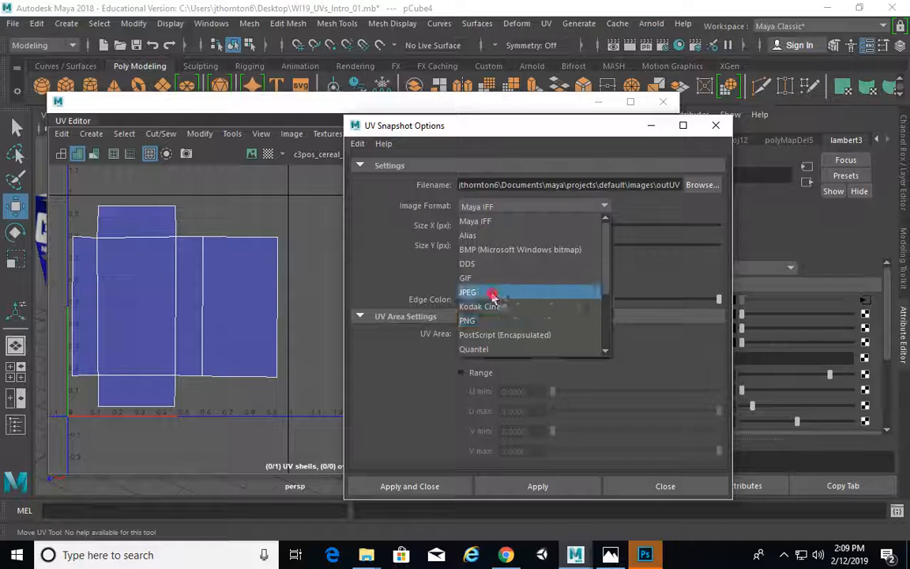
click(522, 290)
click(701, 188)
click(77, 126)
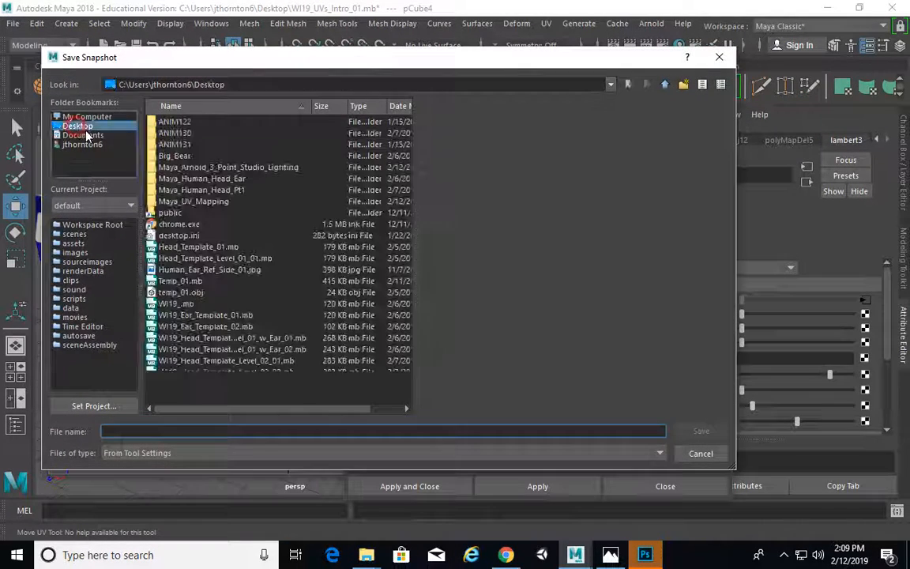
click(215, 431)
text(out)
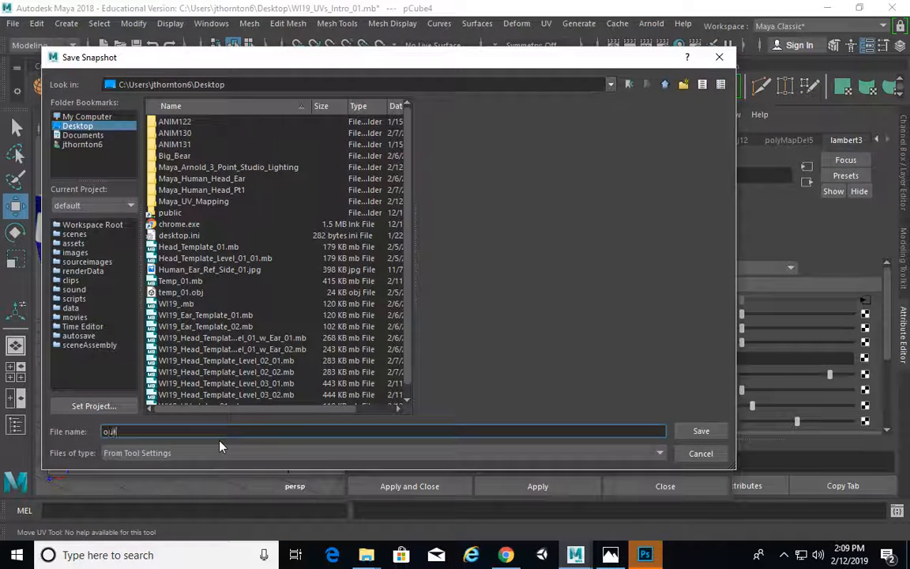
text(UV)
click(700, 431)
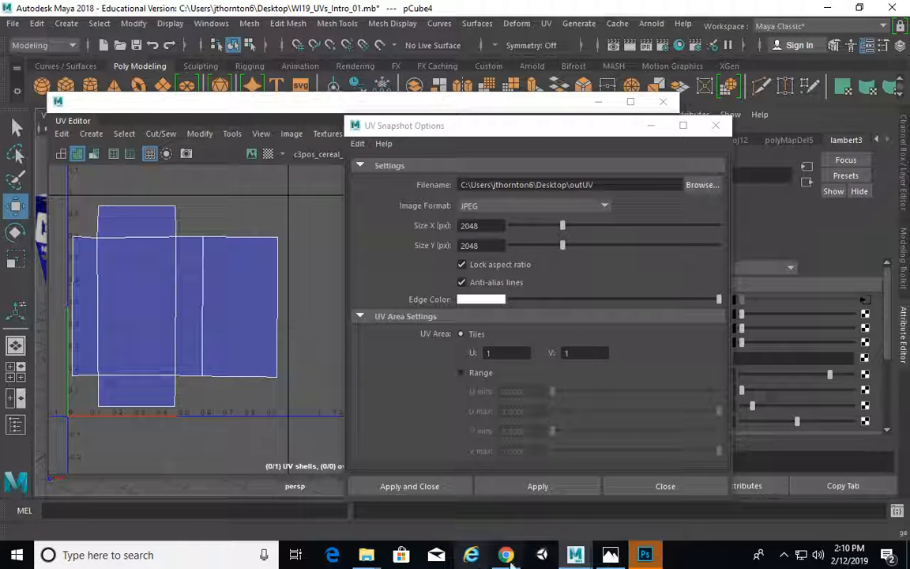
Step: Switch to Photoshop and open the c3pos_cereal_box image from the desktop's Maya_UV_Mapping folder
click(645, 554)
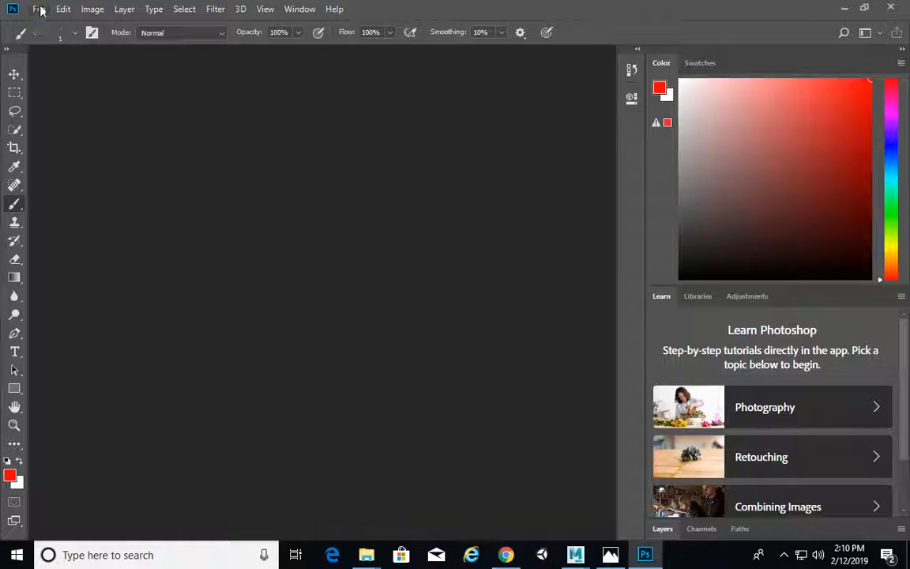
click(40, 10)
click(47, 37)
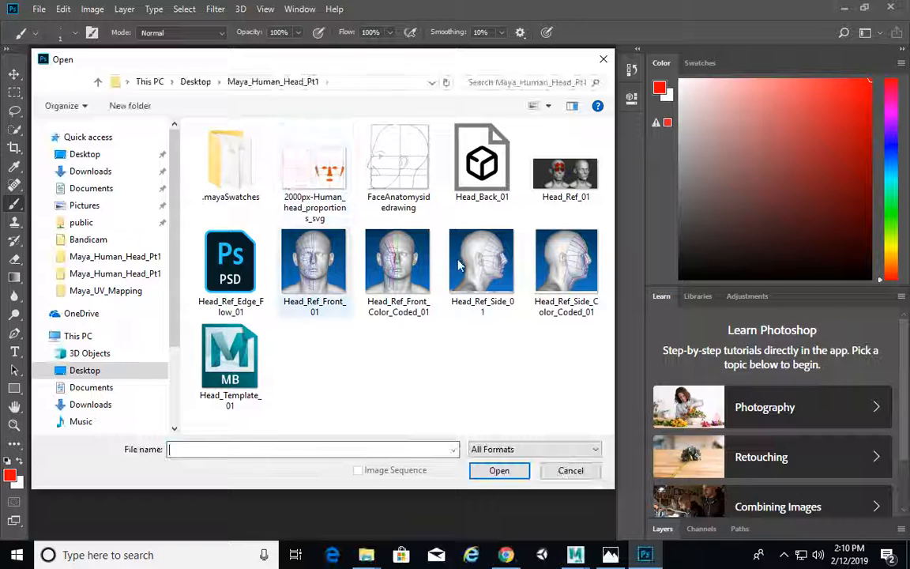
click(86, 154)
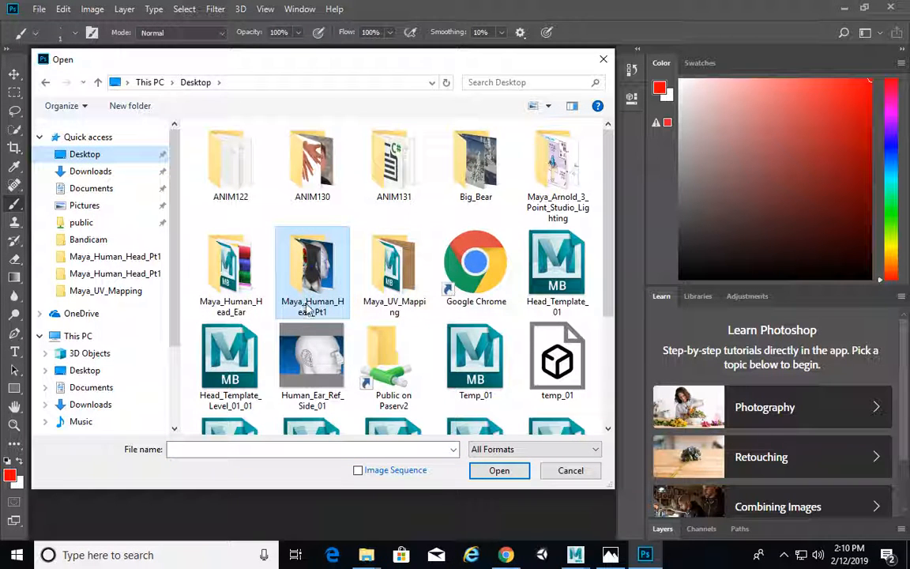
double_click(399, 267)
double_click(395, 176)
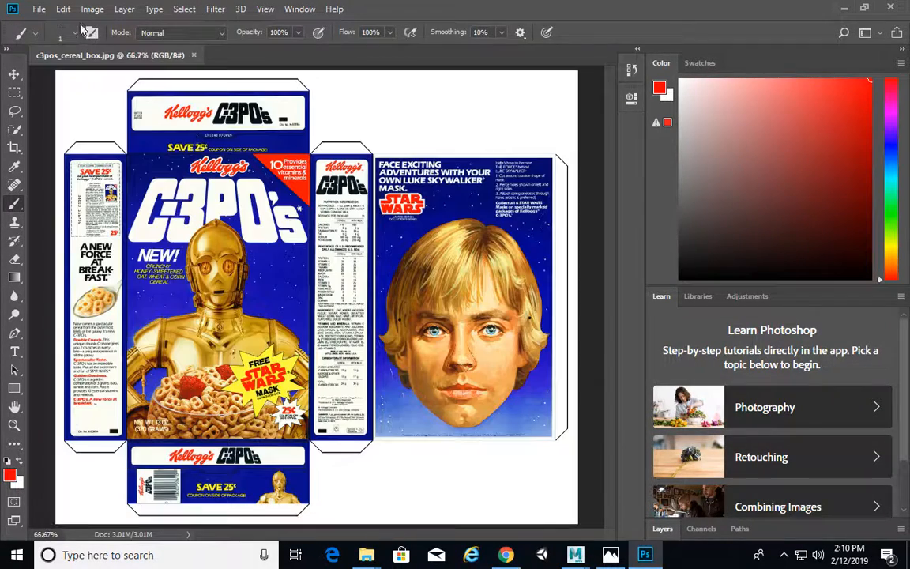
Step: Examine the cereal box image's width and height in pixels, then leave the image size unchanged
click(92, 8)
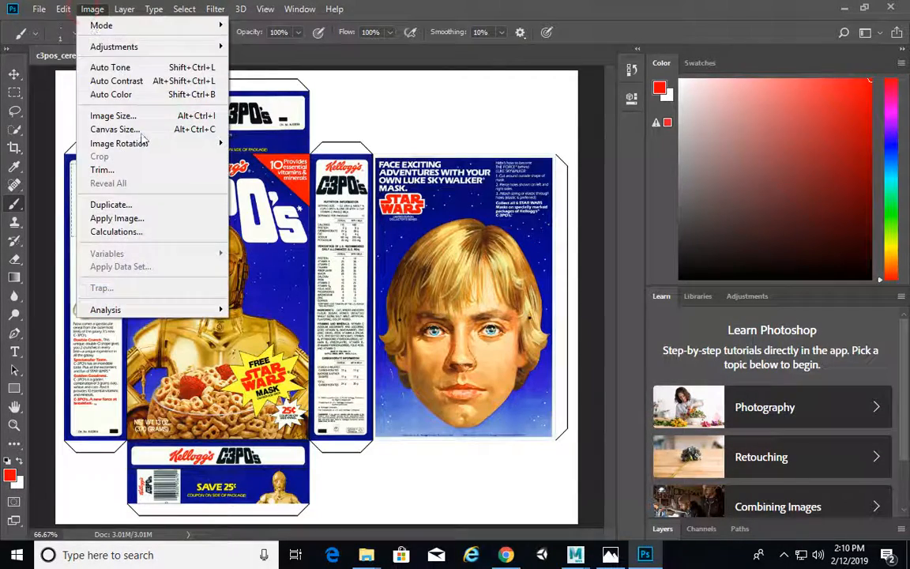
click(113, 116)
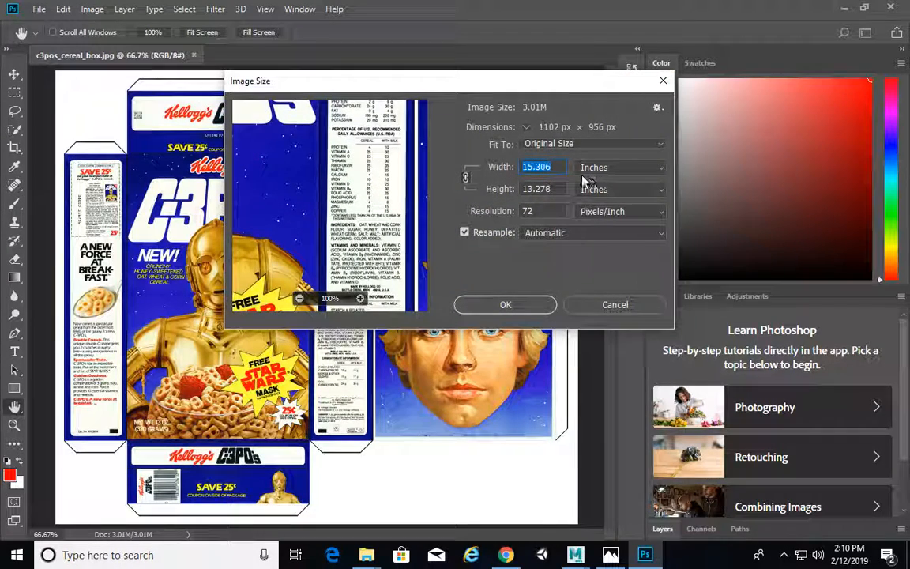
click(600, 167)
click(599, 193)
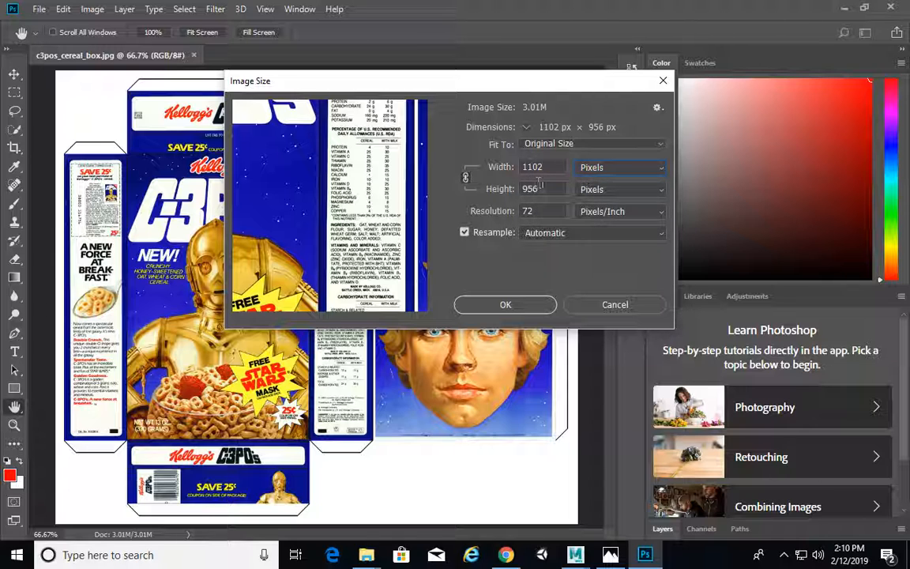
click(662, 82)
click(38, 9)
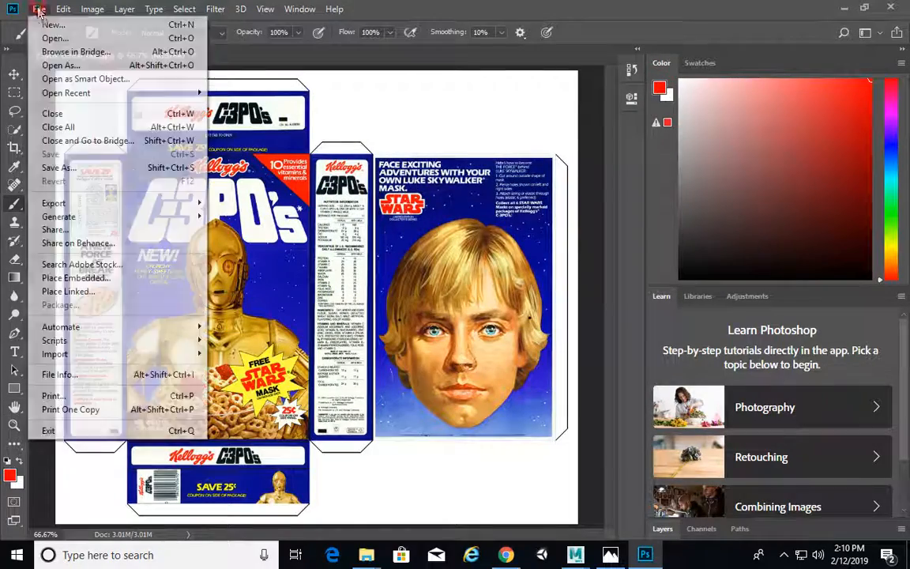
click(57, 40)
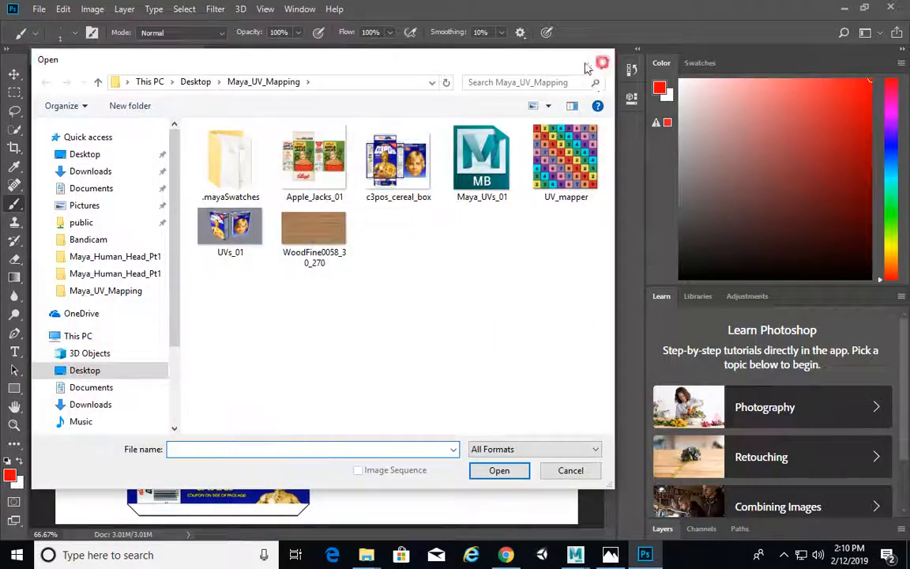
click(601, 61)
click(38, 9)
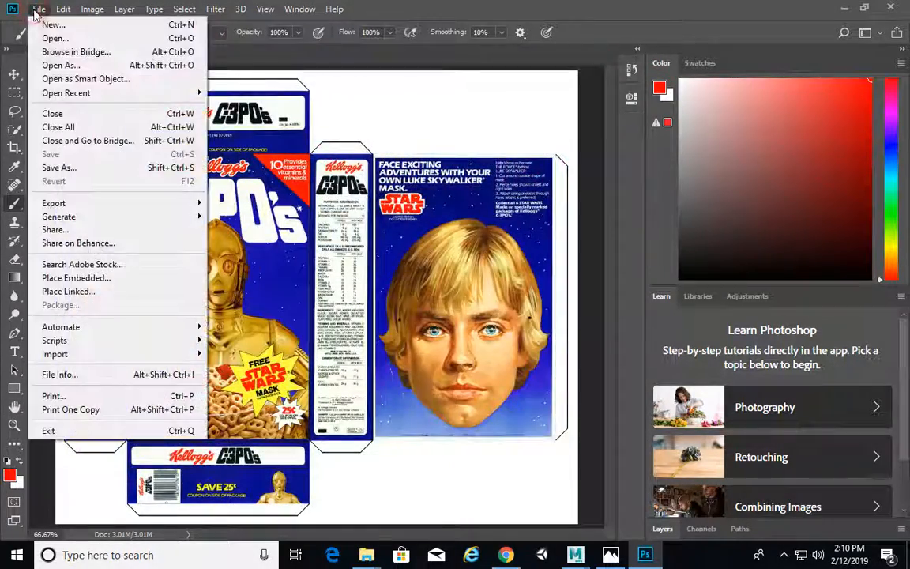
click(472, 9)
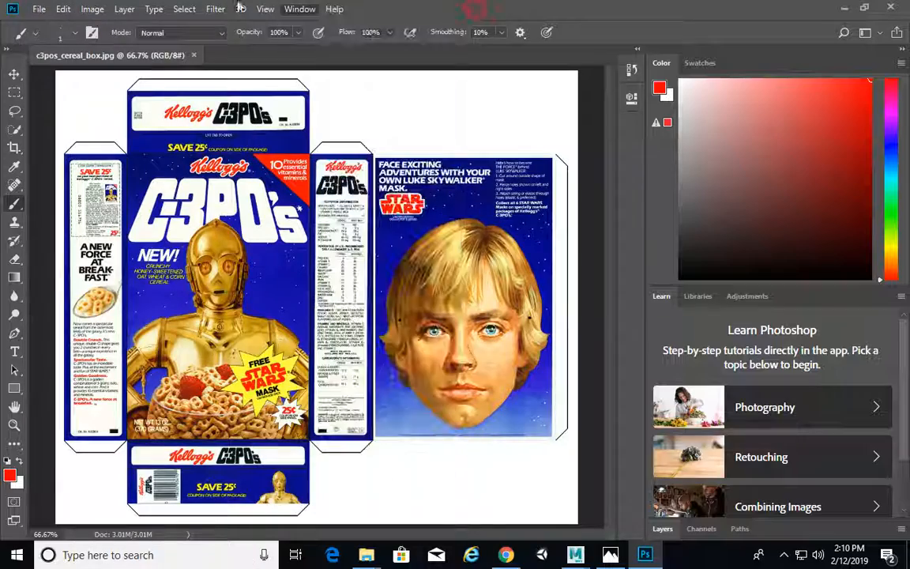
Step: Recheck the cereal box image's pixel dimensions and close the Image Size dialog without resizing
click(92, 10)
click(111, 114)
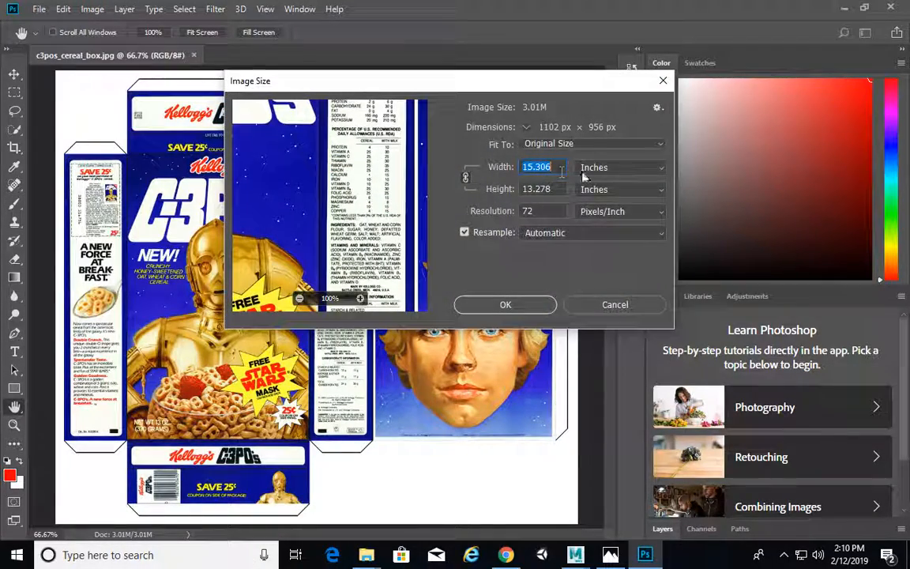
click(583, 175)
click(593, 193)
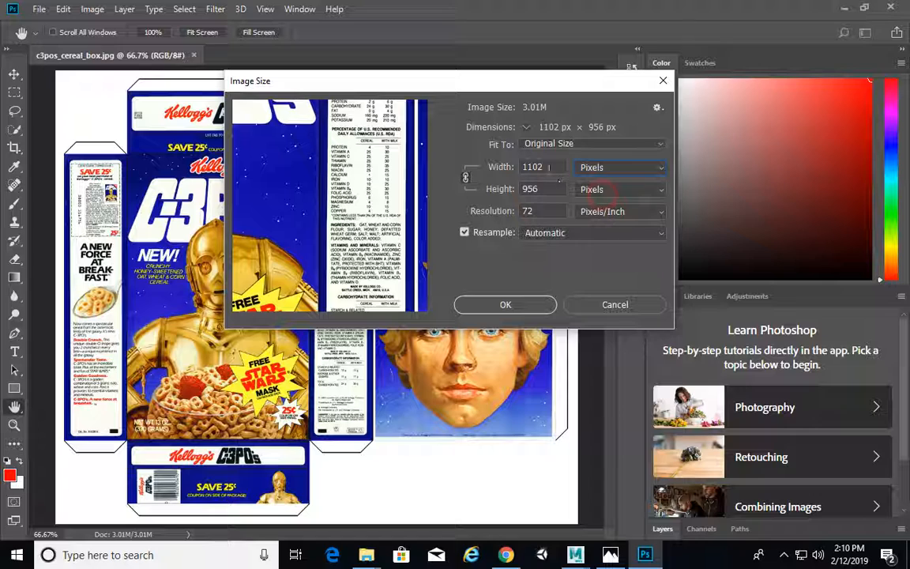
click(664, 82)
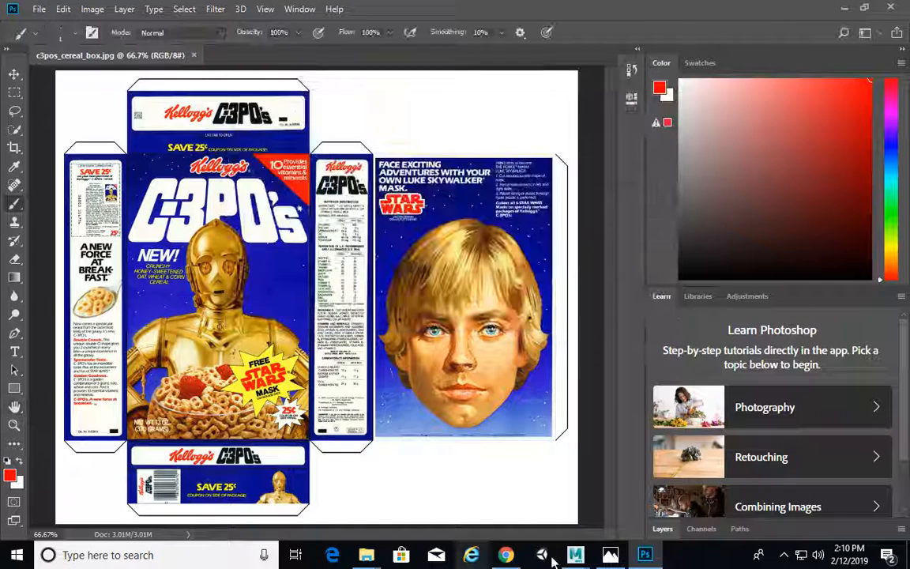
Step: Switch to Maya and try setting the UV snapshot's X size to 1102 px and a separate Y size with the aspect ratio locked
mouse_move(575, 555)
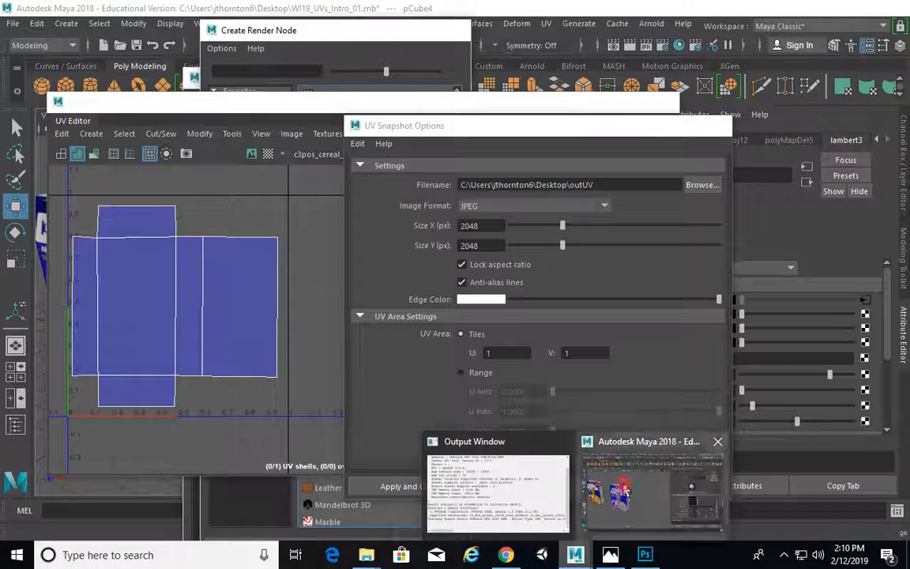
click(624, 482)
drag(497, 227, 400, 229)
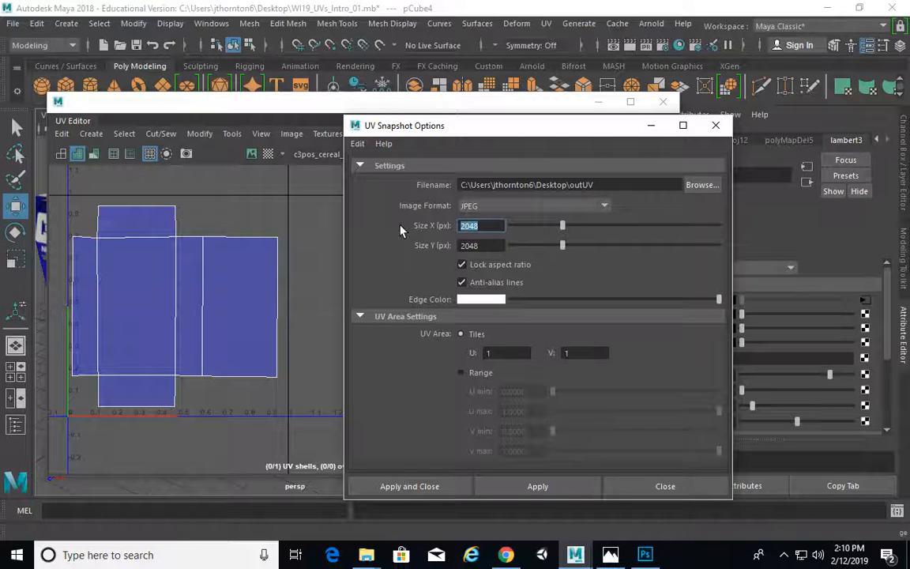
text(10)
key(BackSpace)
text(102)
key(Tab)
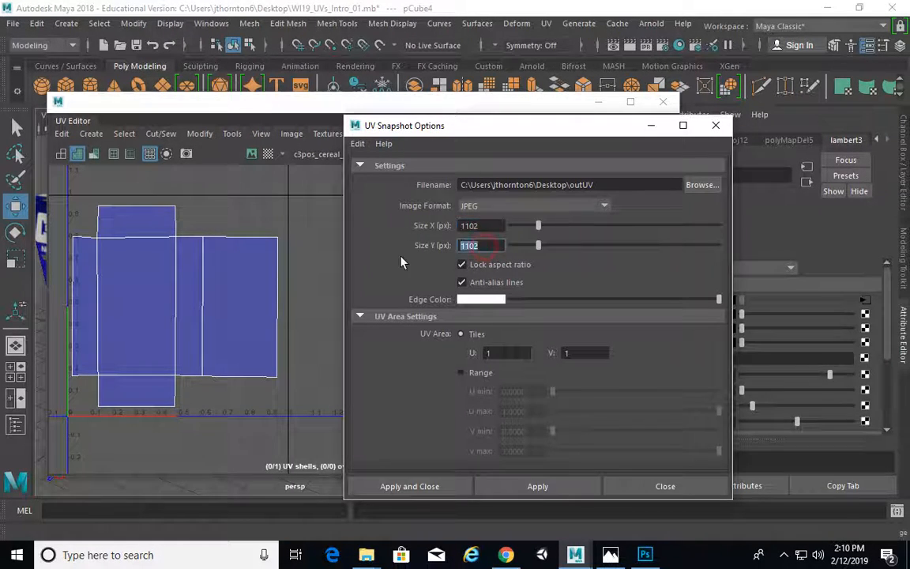
text(9)
Step: Return to Photoshop and check the cereal box image's height in pixels, cancelling the Image Size dialog
click(647, 556)
click(93, 8)
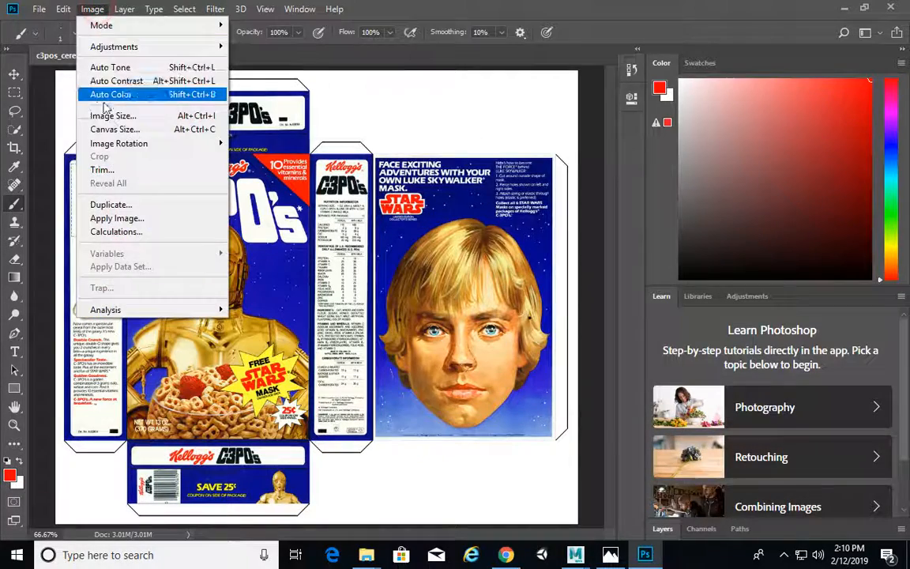
click(115, 114)
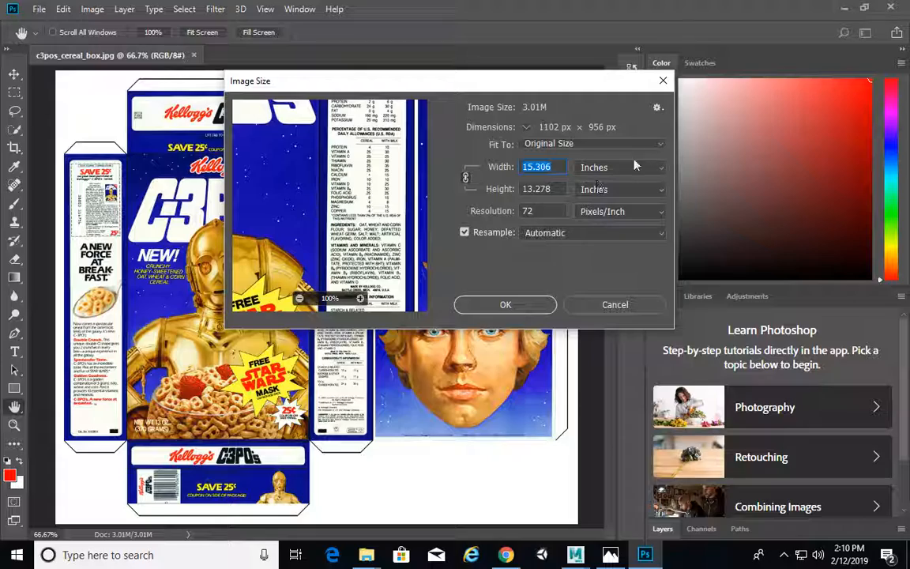
click(618, 189)
click(611, 211)
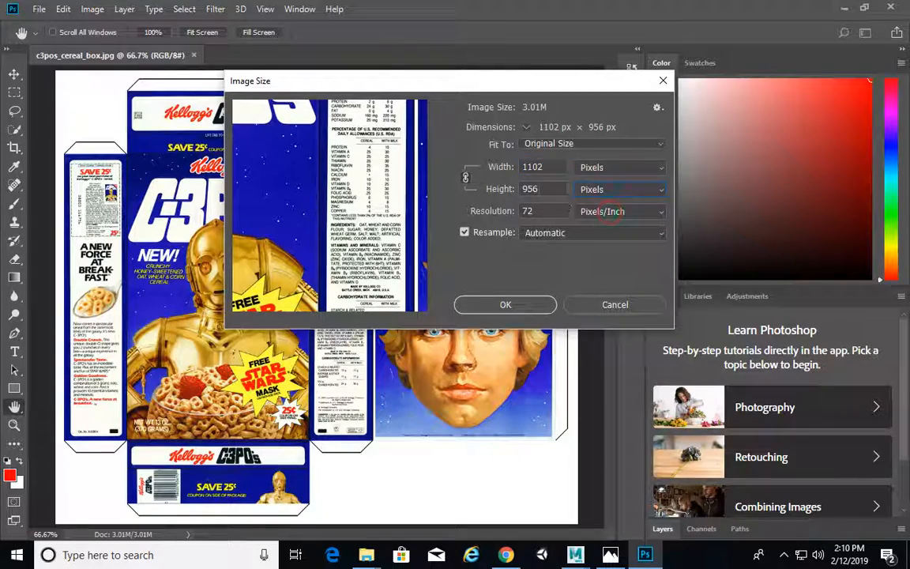
click(663, 81)
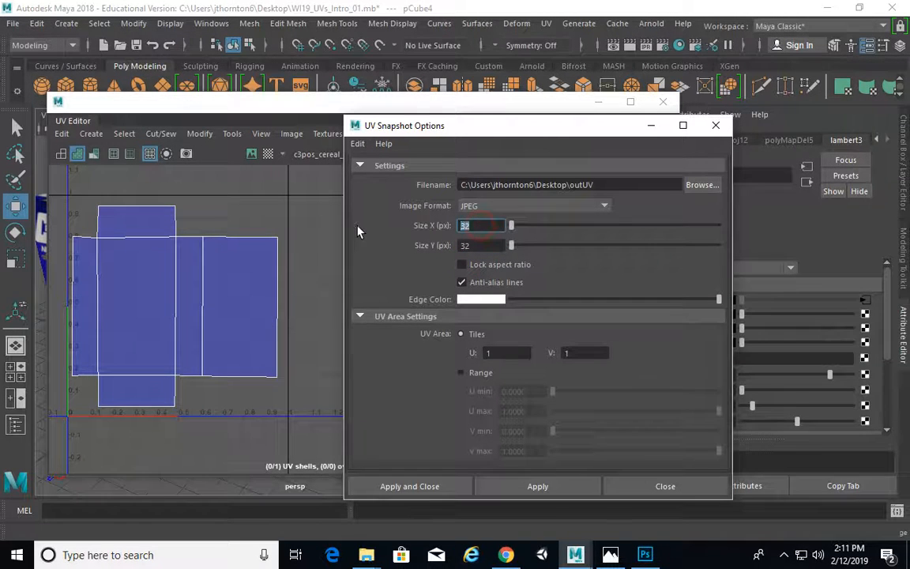
Step: Set the UV snapshot size to 1102 by 956 px and export it as the outUV JPEG on the desktop
text(1102)
double_click(483, 246)
text(956)
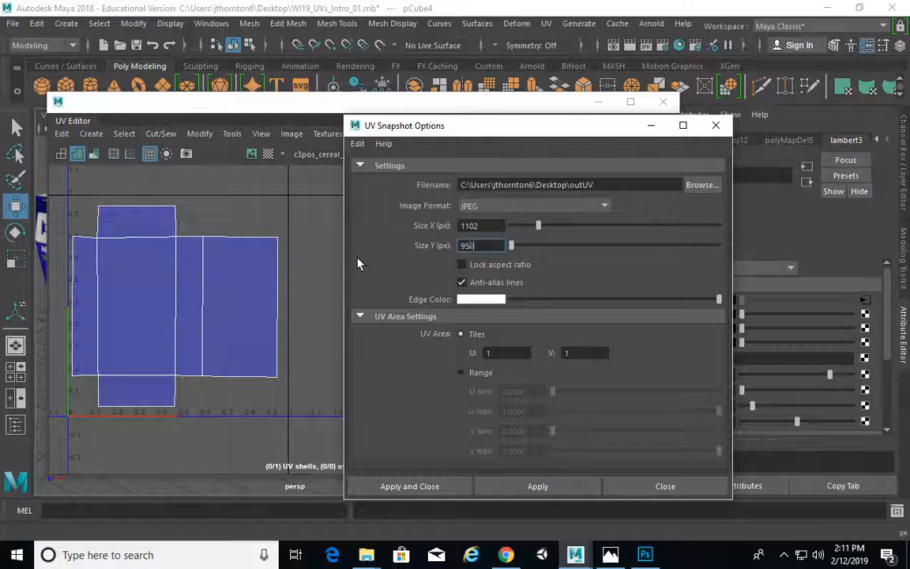
click(526, 490)
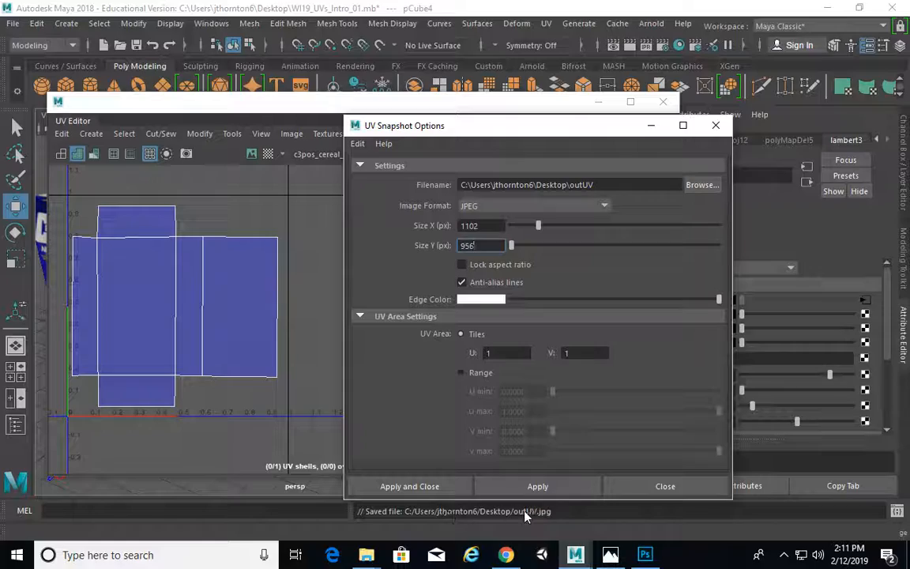
Step: Switch to Photoshop and open the outUV image from the Desktop folder
click(644, 555)
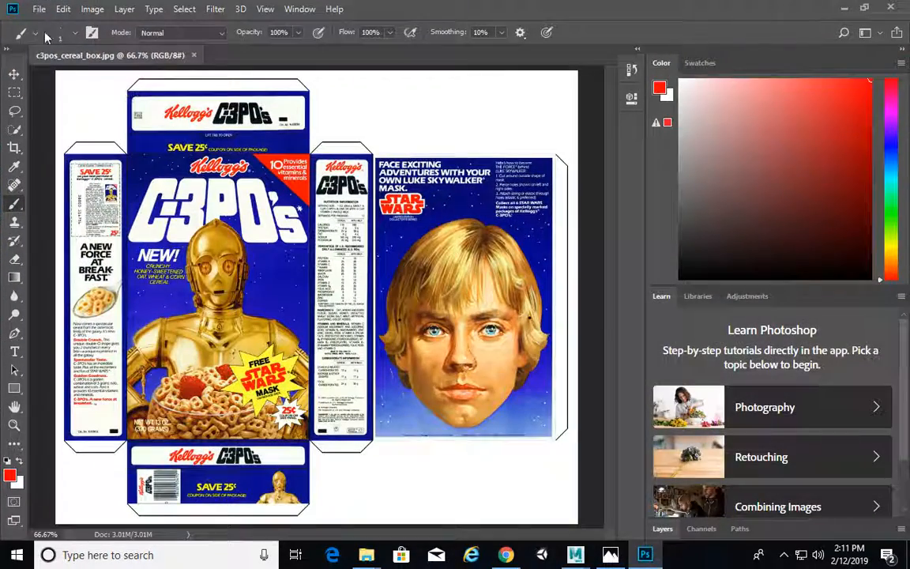
click(38, 9)
click(53, 39)
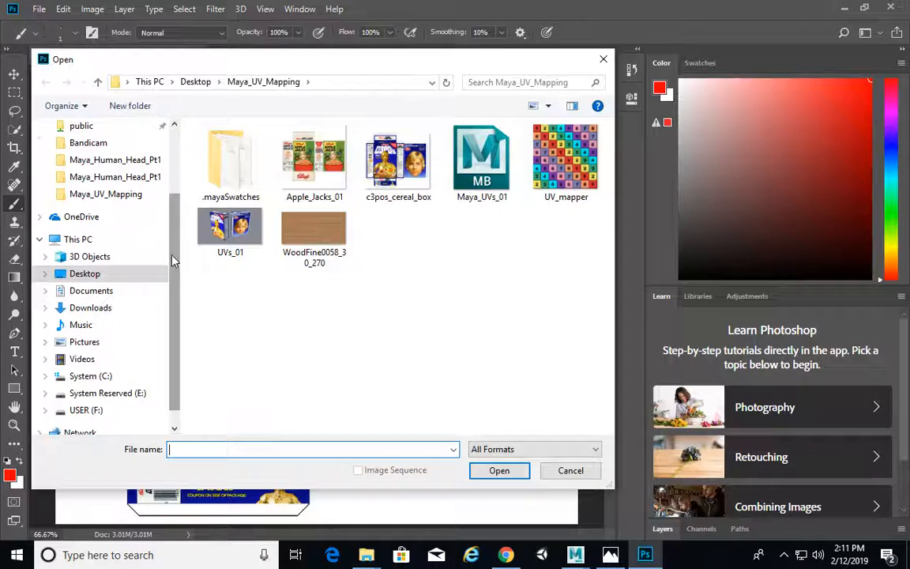
scroll(154, 229, up, 3)
click(109, 156)
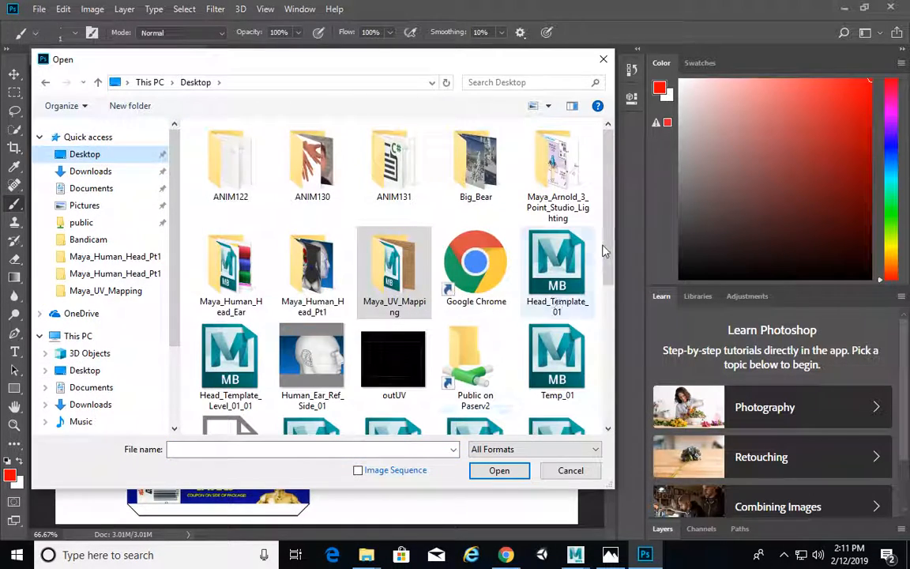
drag(605, 247, 638, 262)
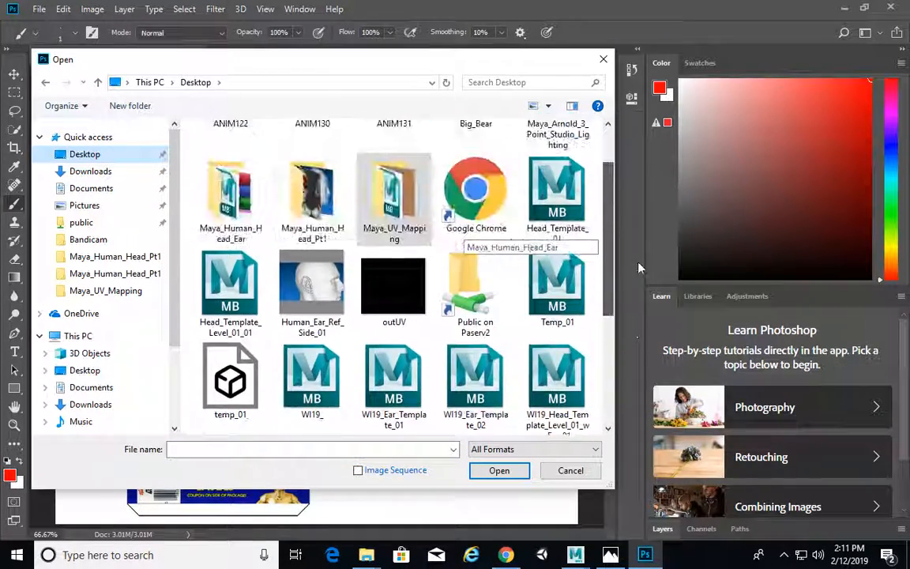
scroll(576, 214, up, 2)
click(402, 357)
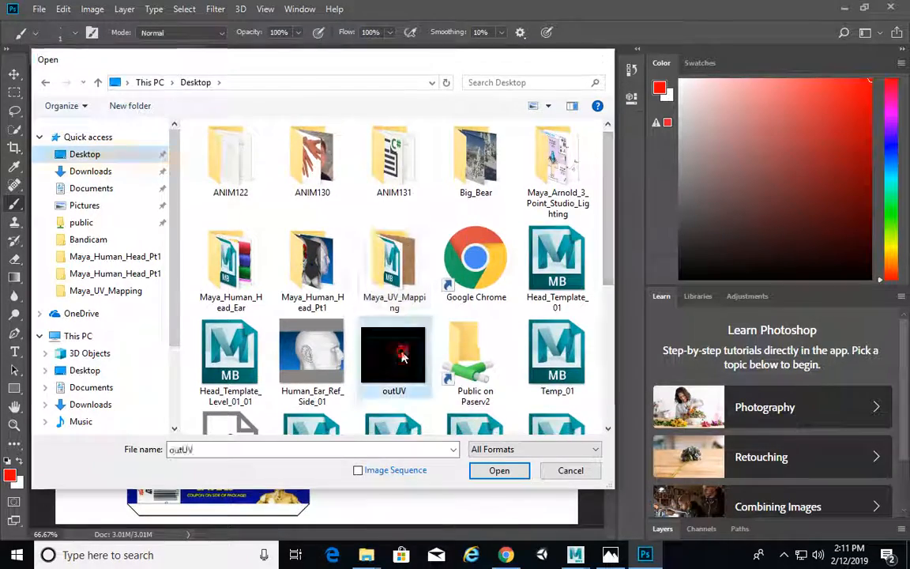
double_click(402, 357)
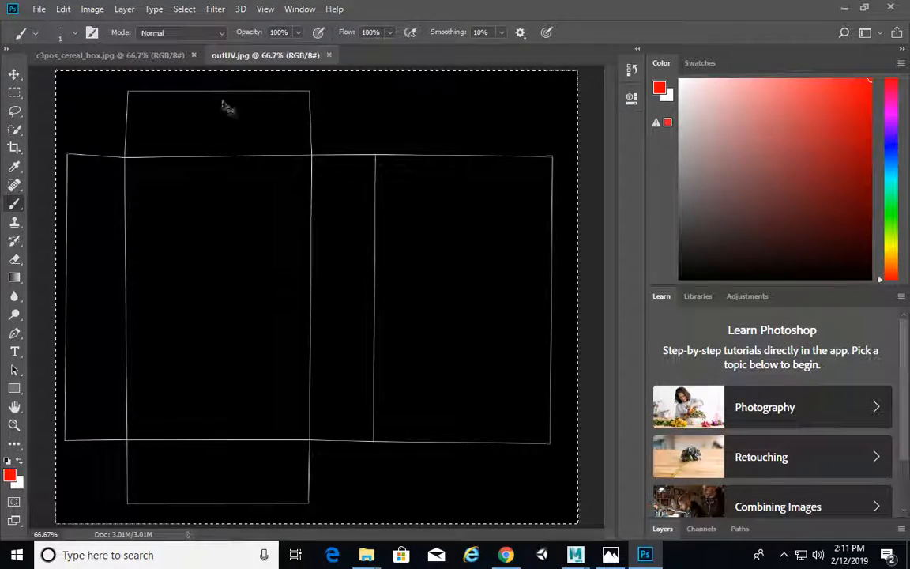
Step: Paste the UV snapshot into the cereal box document and delete its black background using Color Range with a fuzziness of 56
click(122, 55)
key(ctrl+v)
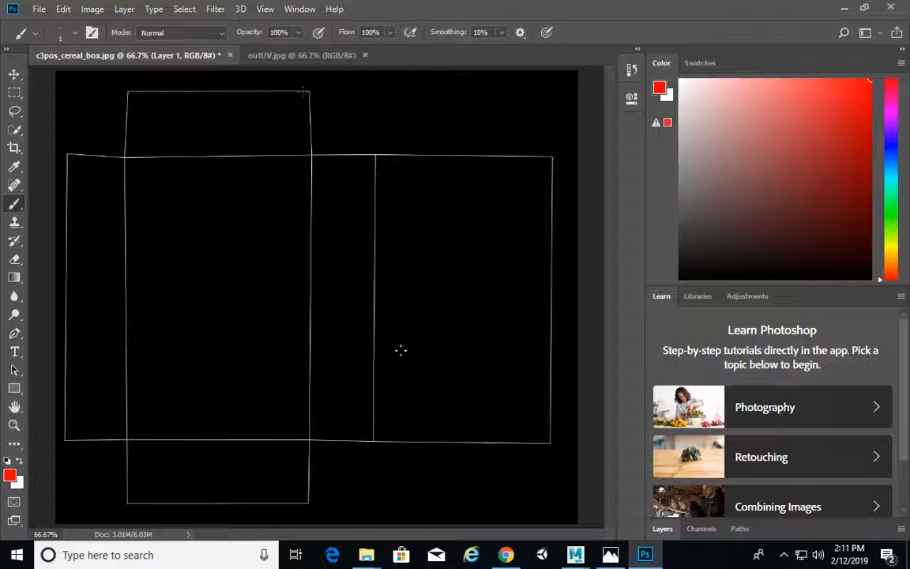
click(184, 8)
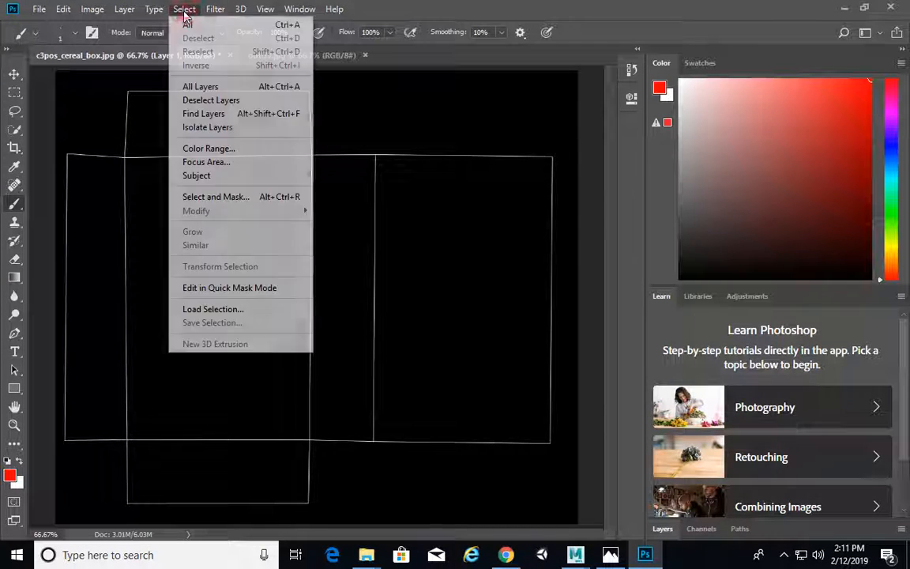
click(207, 148)
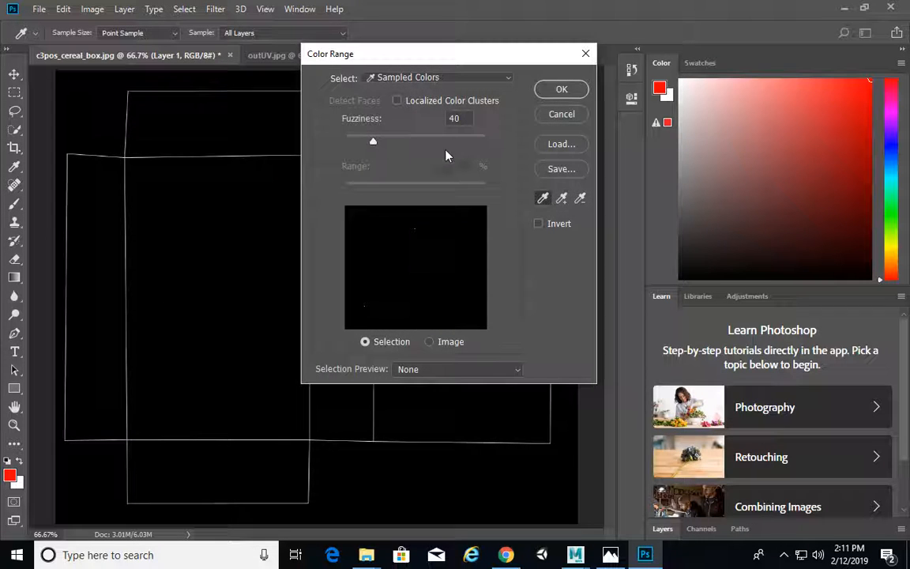
click(148, 115)
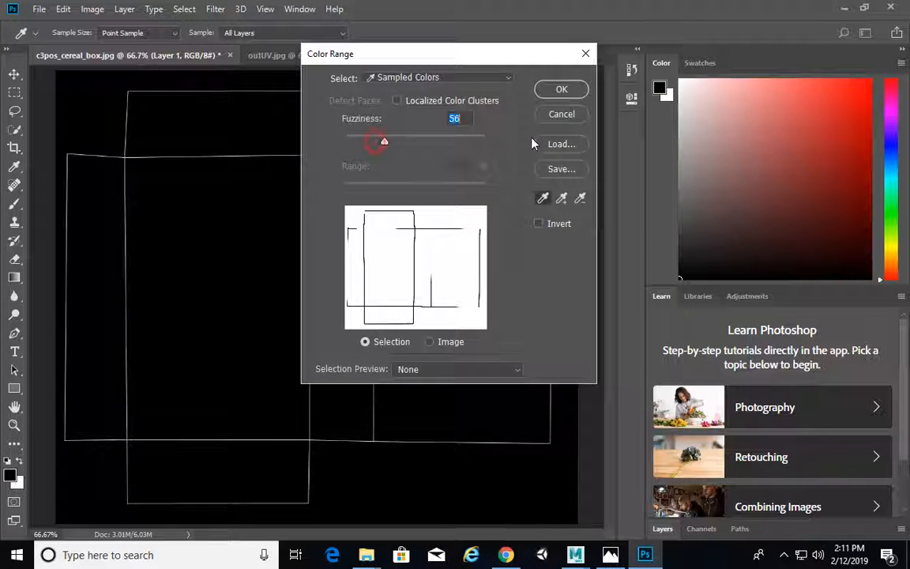
click(561, 89)
key(Delete)
key(ctrl+d)
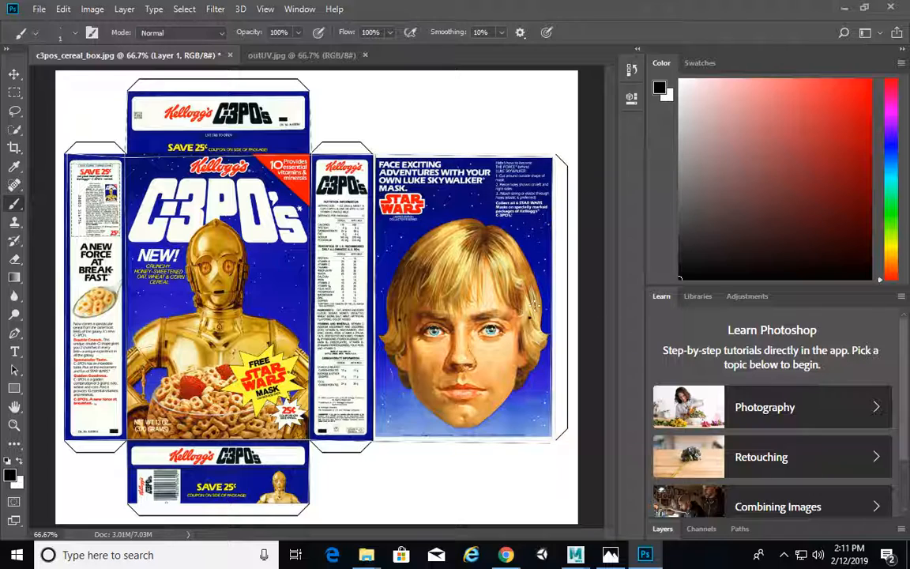
Step: Enlarge the layer list and hide the Background layer to isolate the UV outline layer
key(ctrl+1)
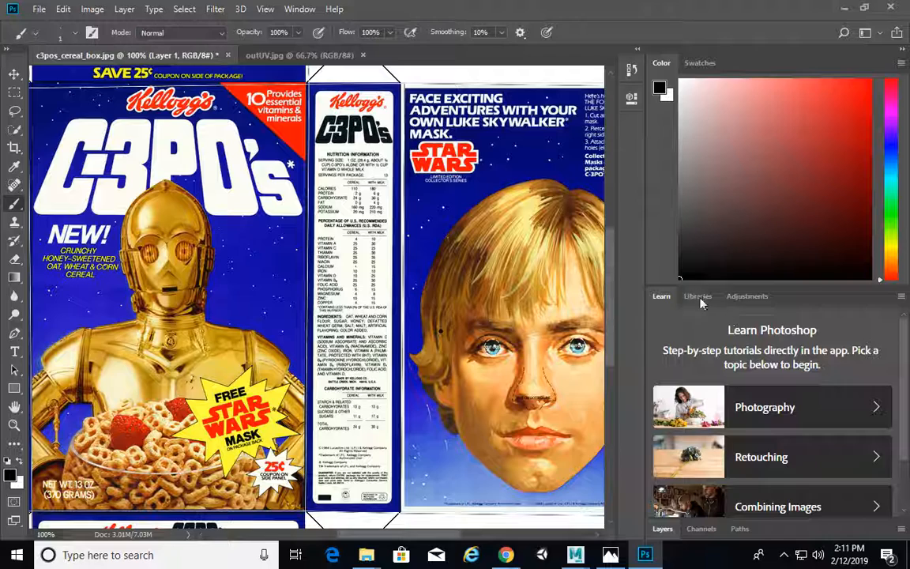
click(697, 528)
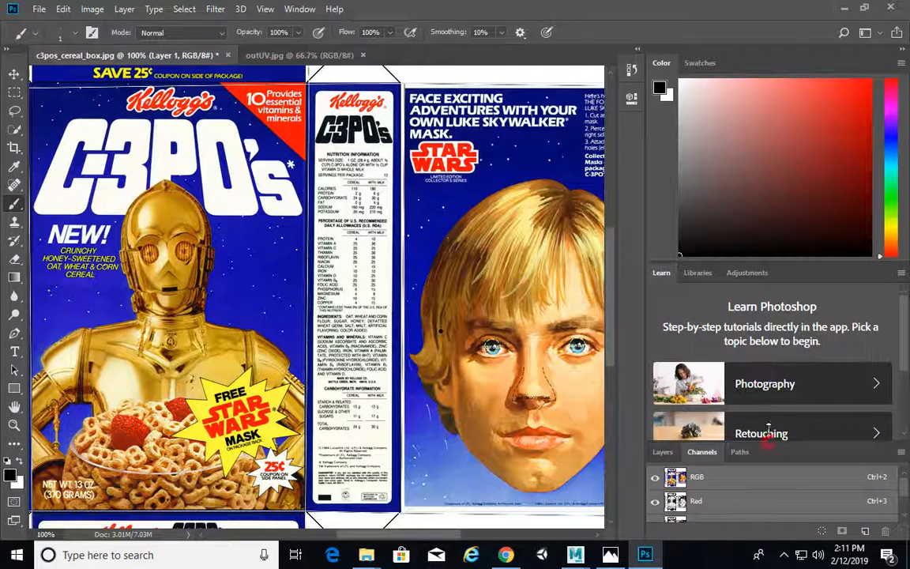
drag(769, 442, 769, 311)
click(659, 337)
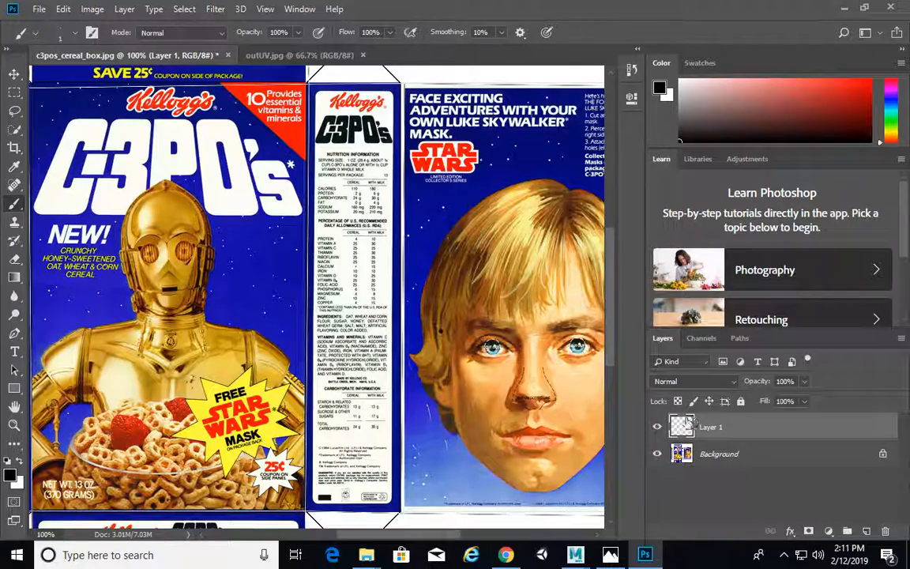
click(656, 453)
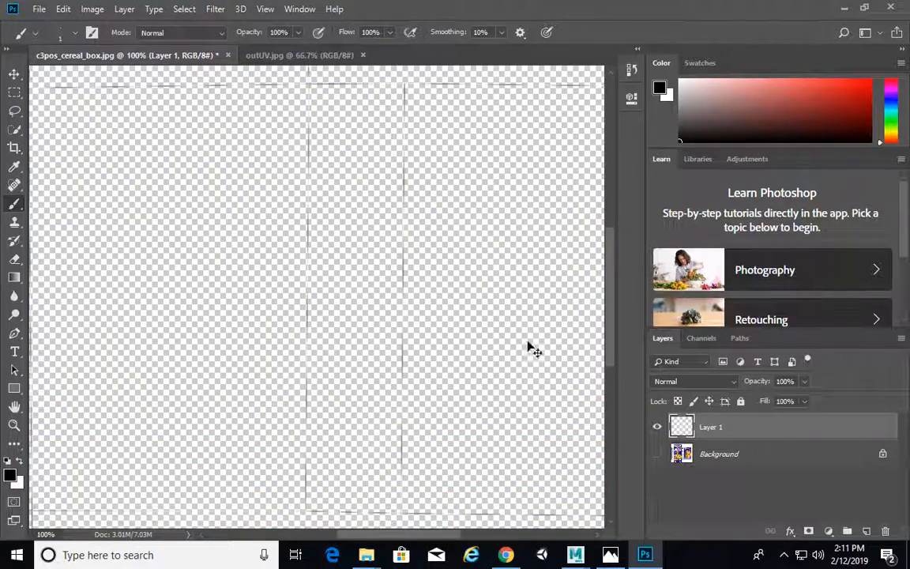
alt+scroll(531, 349, down, 5)
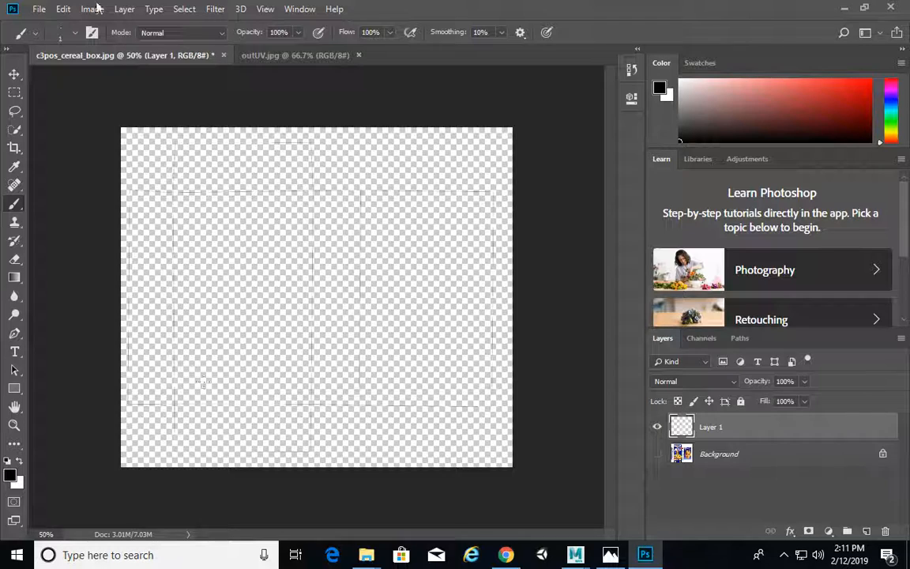
Step: Open WoodFine0058_30_270 from the Maya_UV_Mapping folder and copy the whole image into the cereal box document
click(41, 9)
click(55, 36)
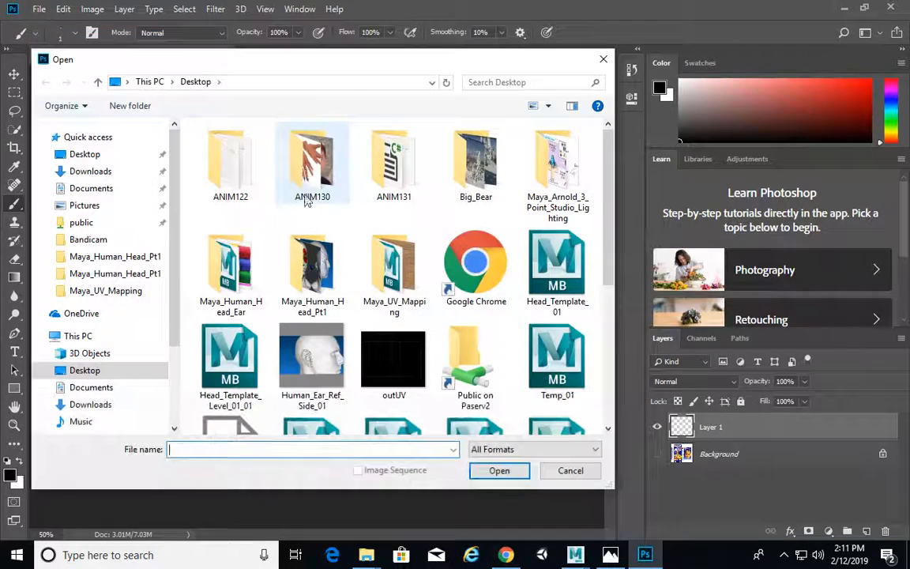
drag(610, 237, 622, 183)
double_click(395, 264)
double_click(312, 227)
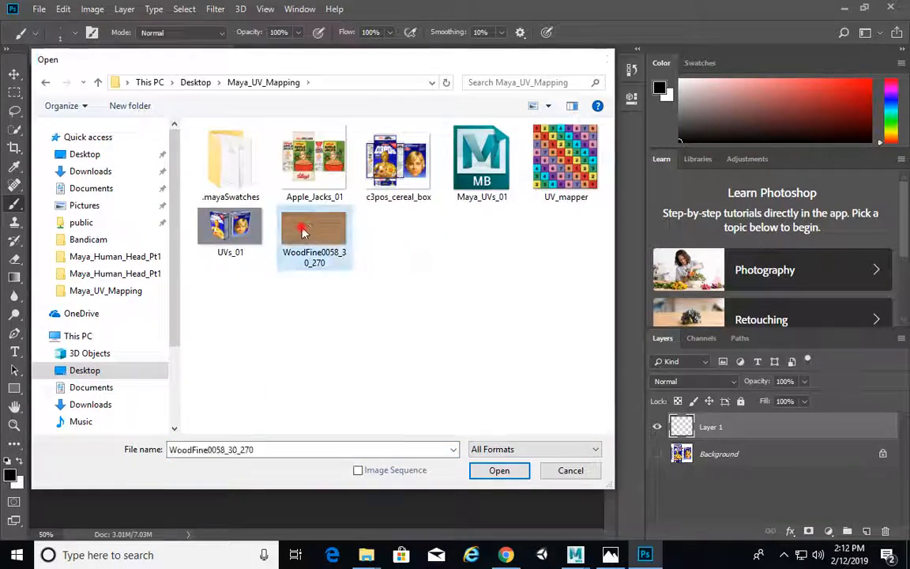
key(ctrl+a)
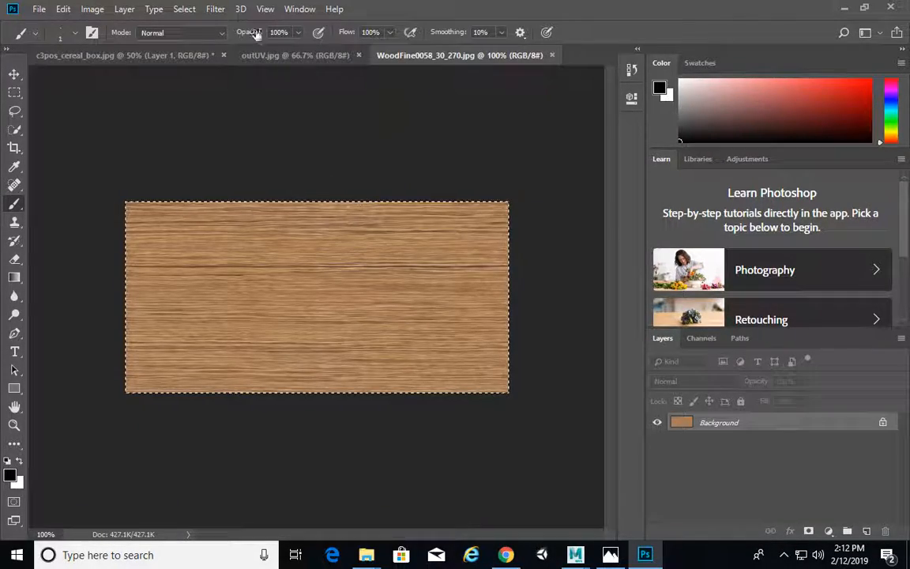
click(146, 52)
key(ctrl+v)
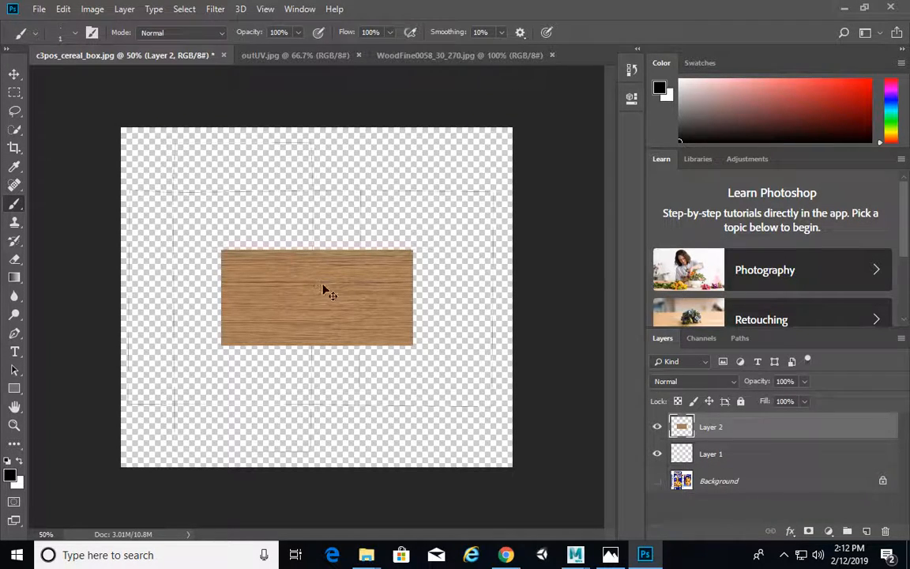
Step: Move and stretch the wood layer to cover the box's front panel outline, and show the Background layer again
key(ctrl+t)
drag(349, 299, 300, 239)
mouse_move(365, 286)
mouse_down()
mouse_move(304, 391)
mouse_move(310, 403)
mouse_up()
key(b)
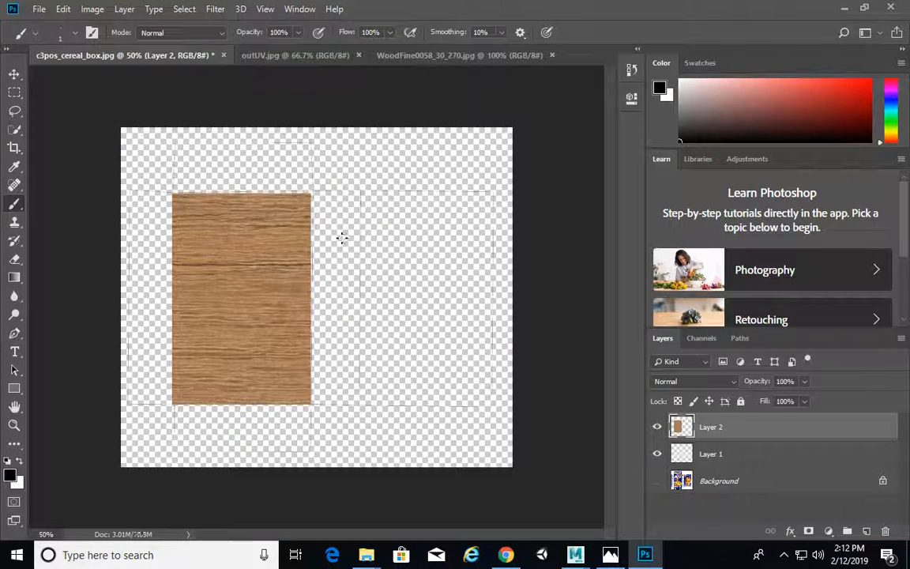
click(657, 481)
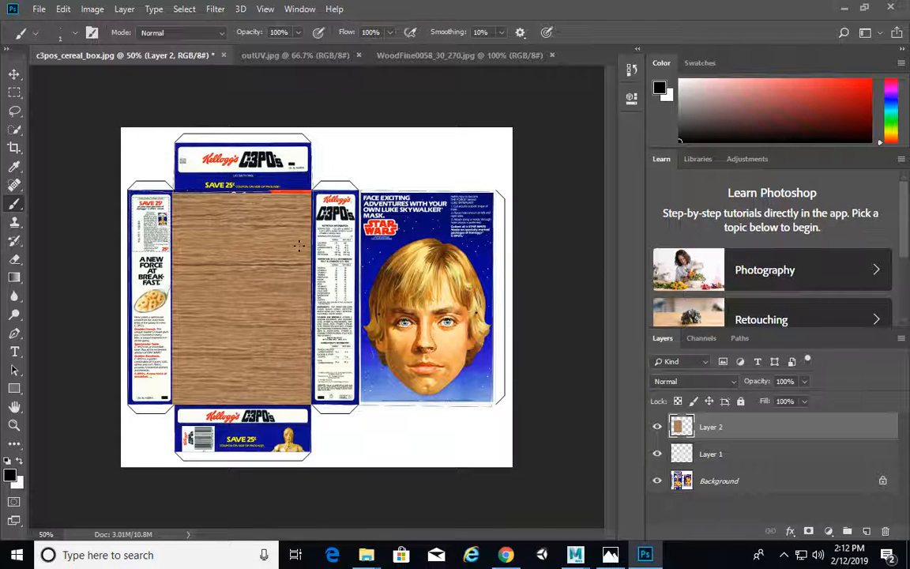
key(v)
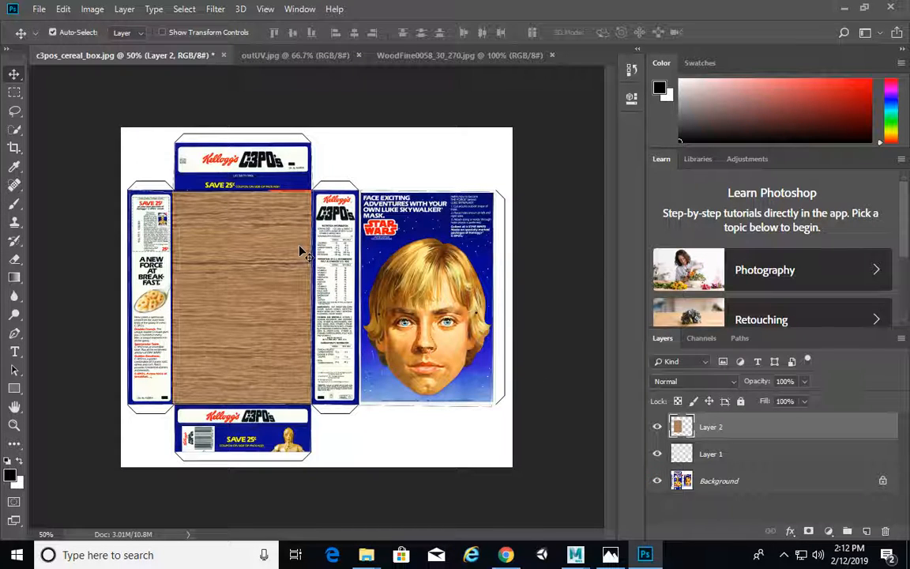
Step: Save the image as a JPEG named c3pos_cereal_box_mod in the Maya_UV_Mapping folder at quality 12
key(ctrl+shift+s)
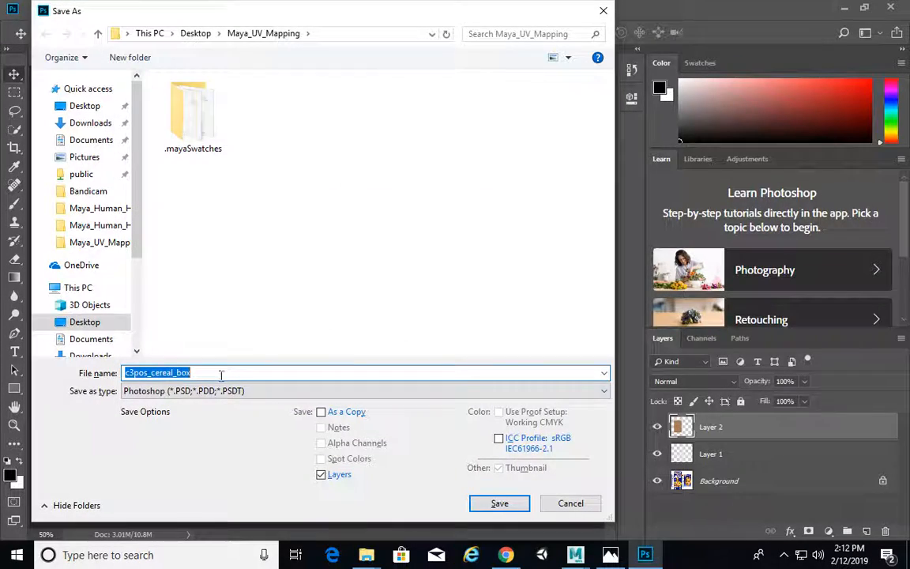
click(217, 391)
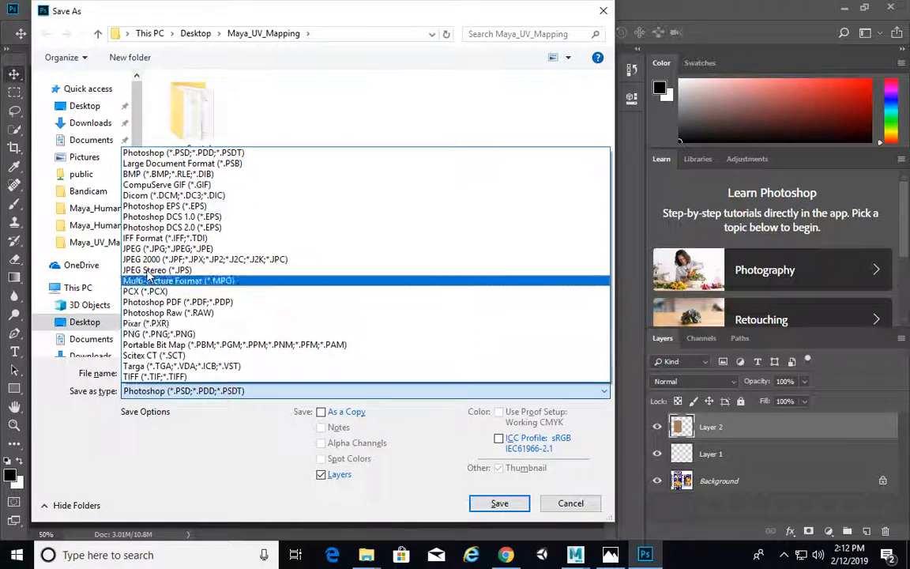
click(145, 249)
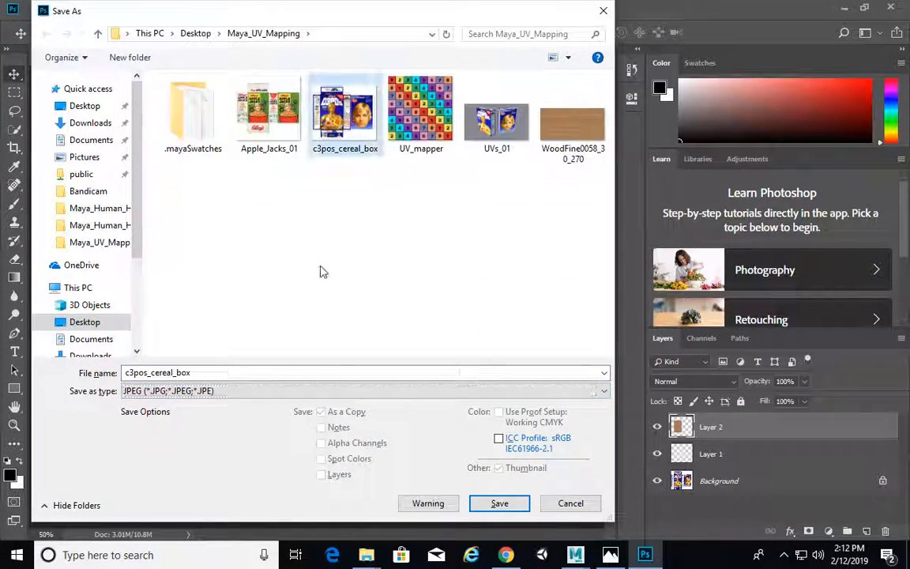
click(244, 368)
double_click(248, 376)
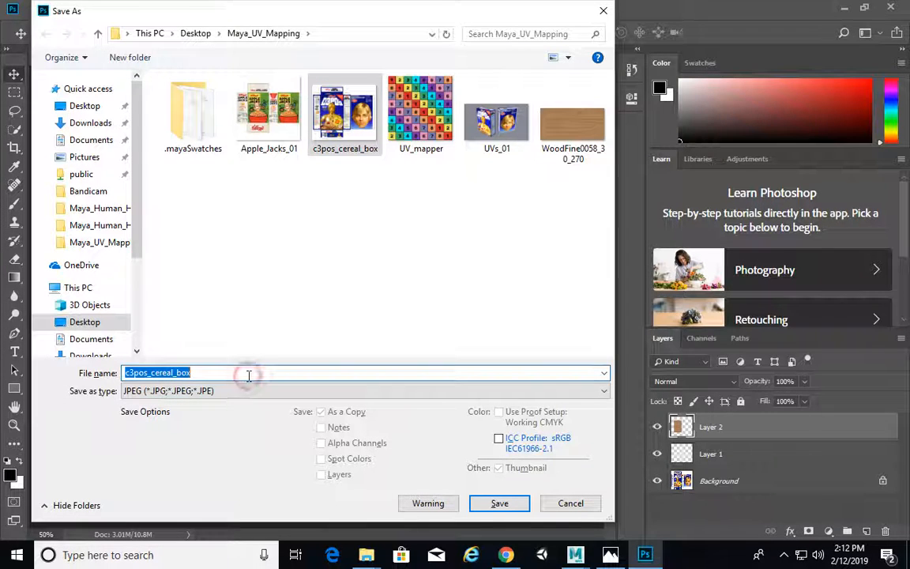
click(242, 372)
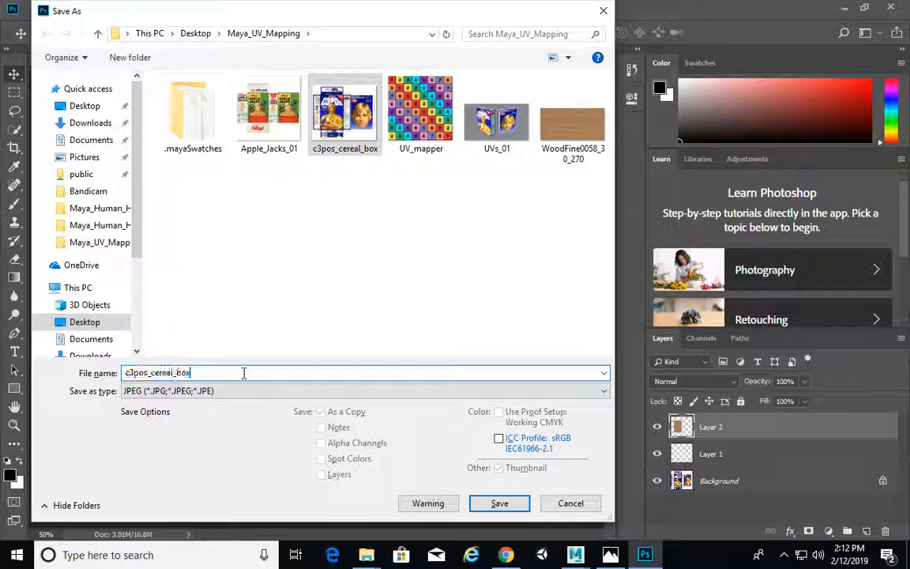
text(_mod)
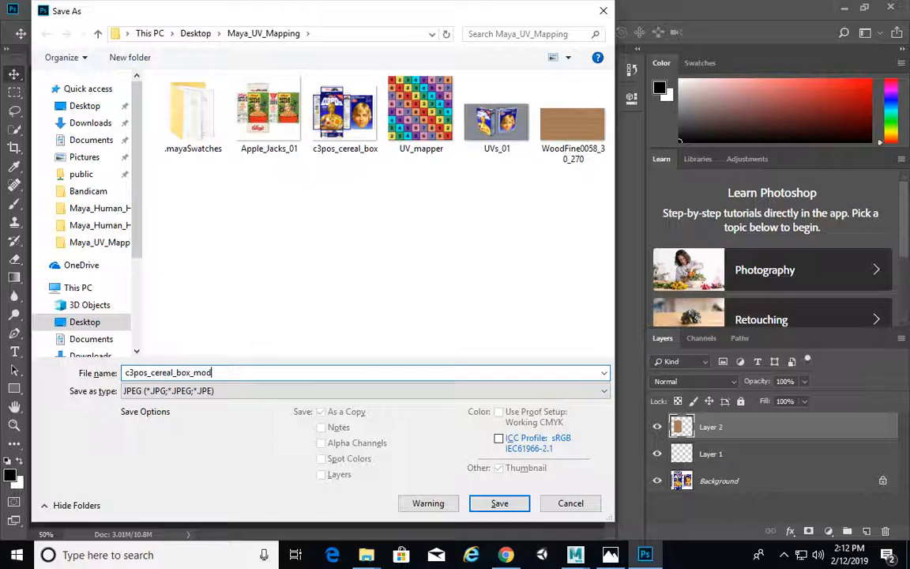
click(497, 504)
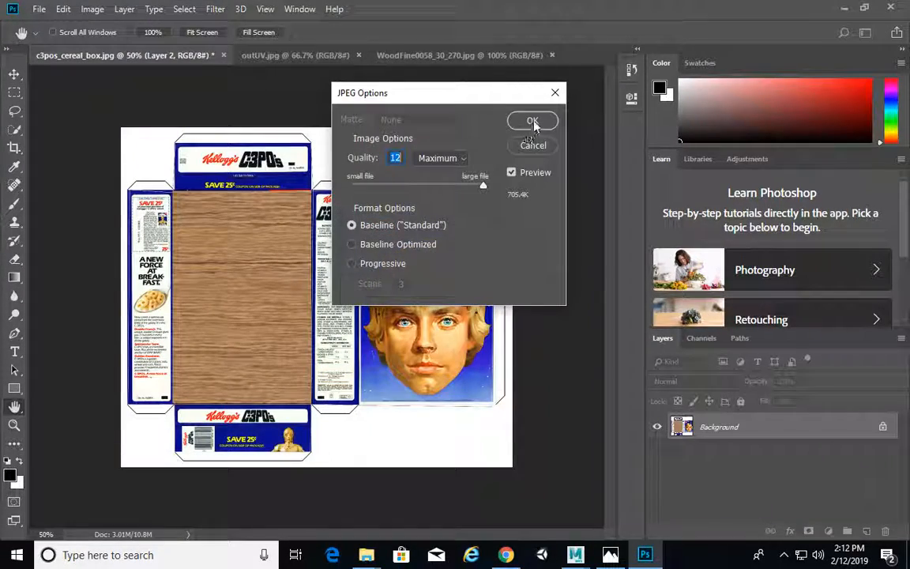
click(534, 122)
Step: Switch to Maya and close the UV Snapshot Options window and the UV Editor
mouse_move(575, 555)
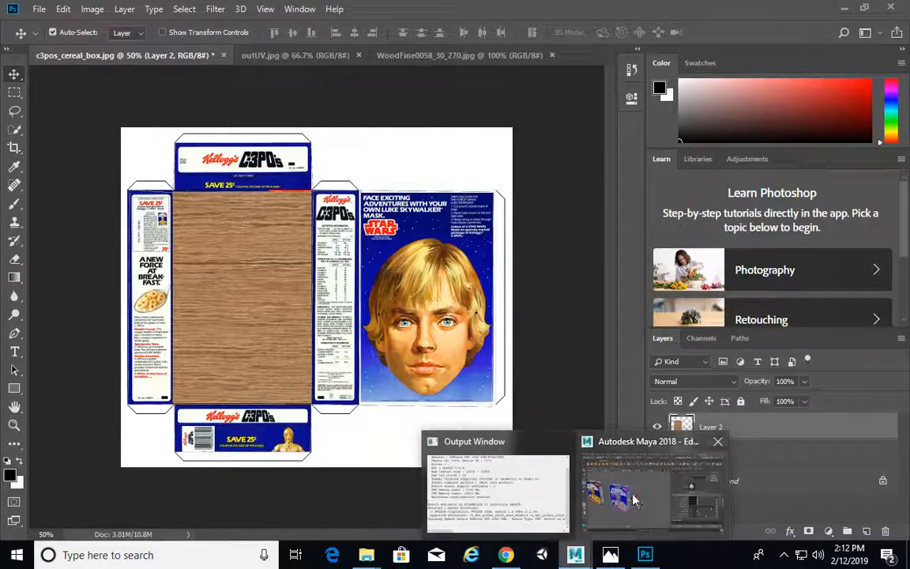
click(636, 500)
click(715, 126)
click(663, 102)
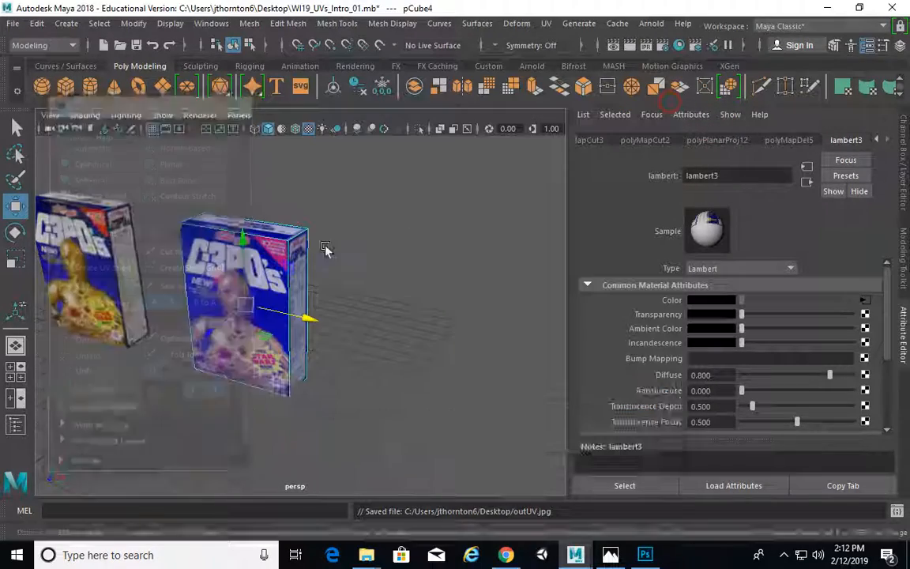
Step: Replace the image of the box material's color texture with c3pos_cereal_box_mod.jpg from the Maya_UV_Mapping folder
alt+drag(325, 248, 310, 226)
right_drag(310, 226, 304, 491)
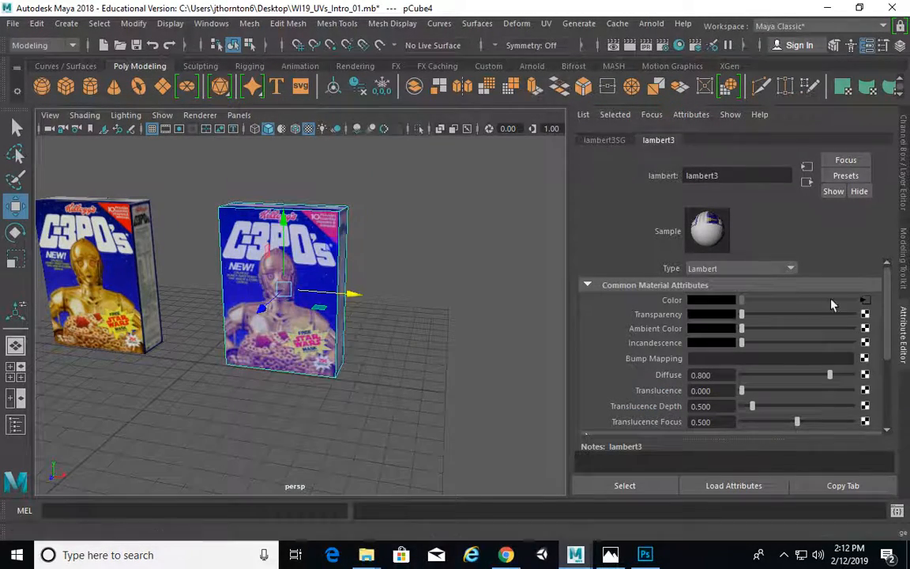
click(864, 302)
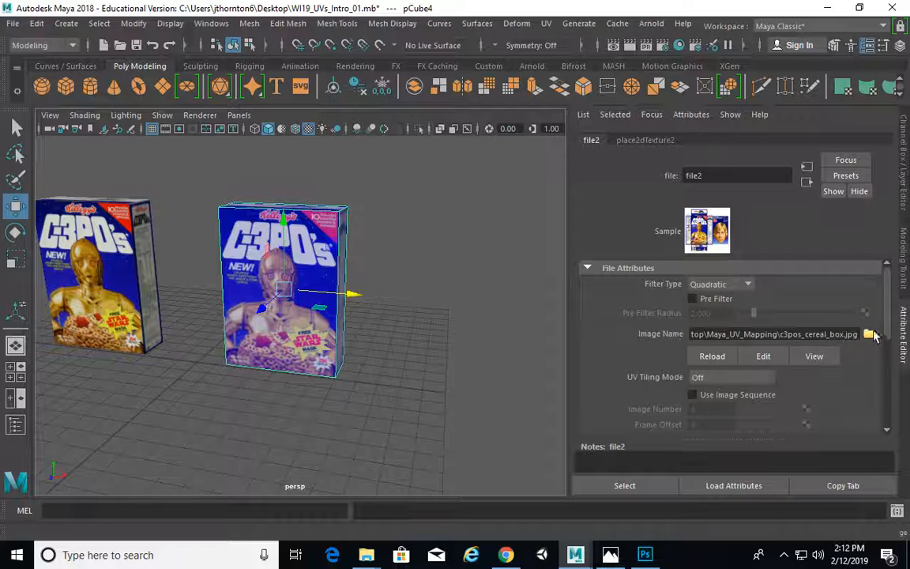
click(869, 335)
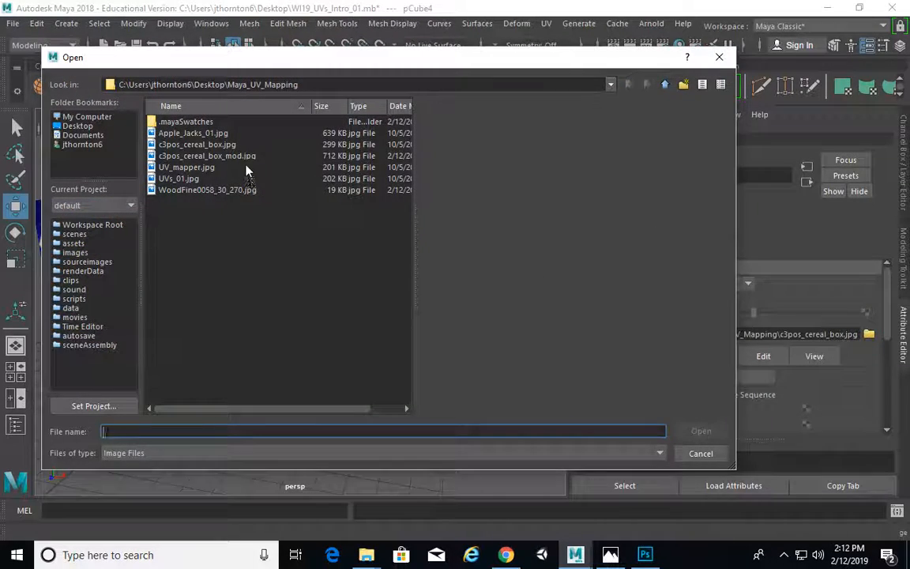
double_click(234, 156)
Step: Examine the wood front panels on both boxes, and compare them with the cereal box layout in Photoshop before returning to Maya
click(448, 285)
alt+drag(447, 284, 425, 273)
click(288, 278)
click(472, 267)
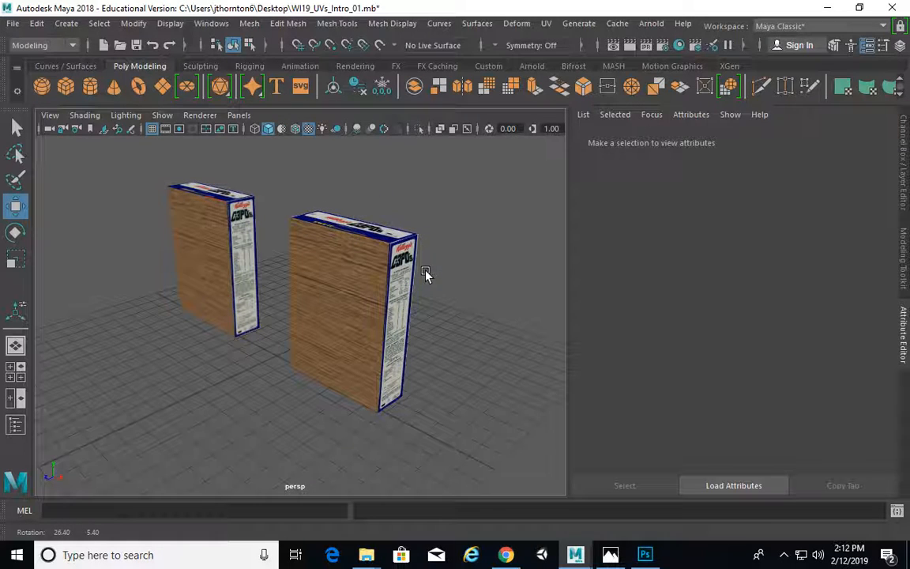
click(646, 555)
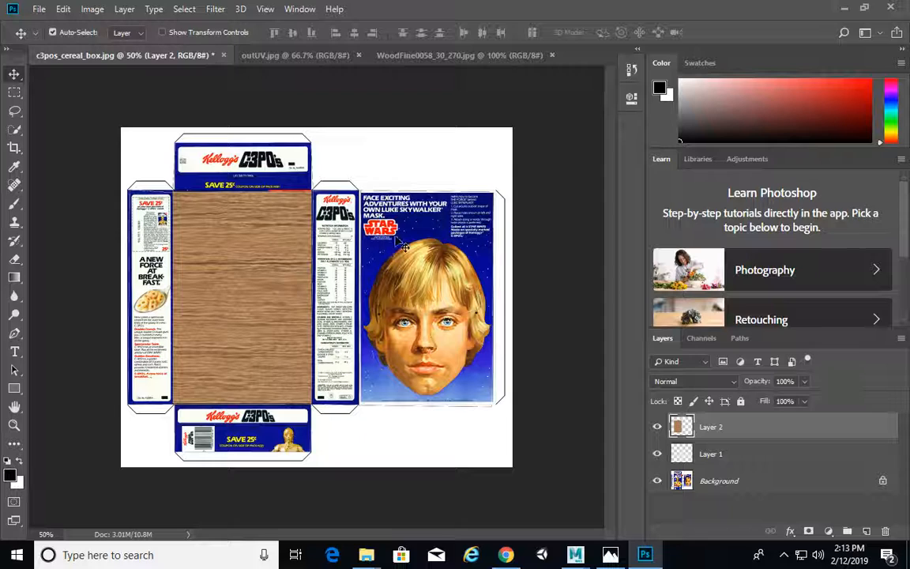
click(845, 11)
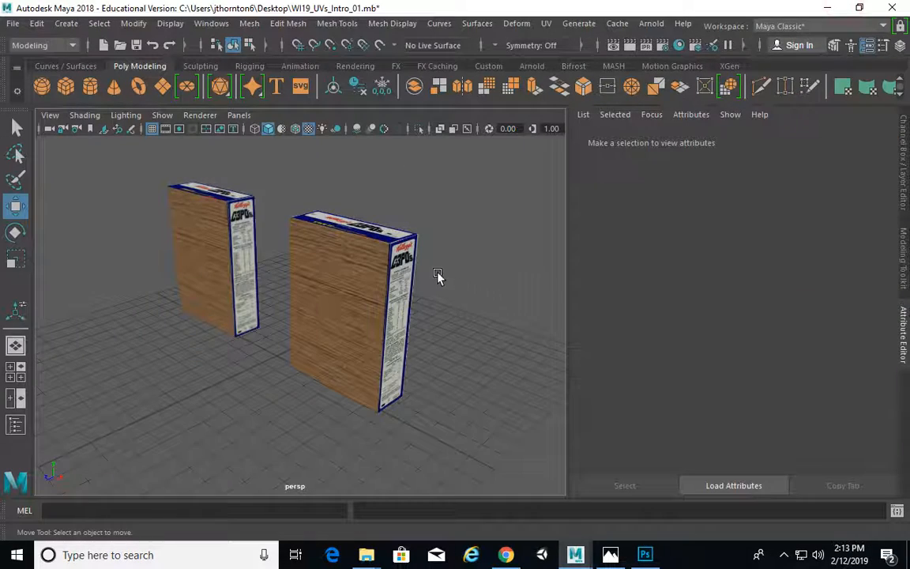
Step: Set the box material's color texture image back to the original c3pos_cereal_box.jpg and deselect the box
mouse_move(446, 274)
alt+mouse_down()
mouse_move(492, 270)
mouse_move(453, 275)
alt+mouse_up()
click(369, 243)
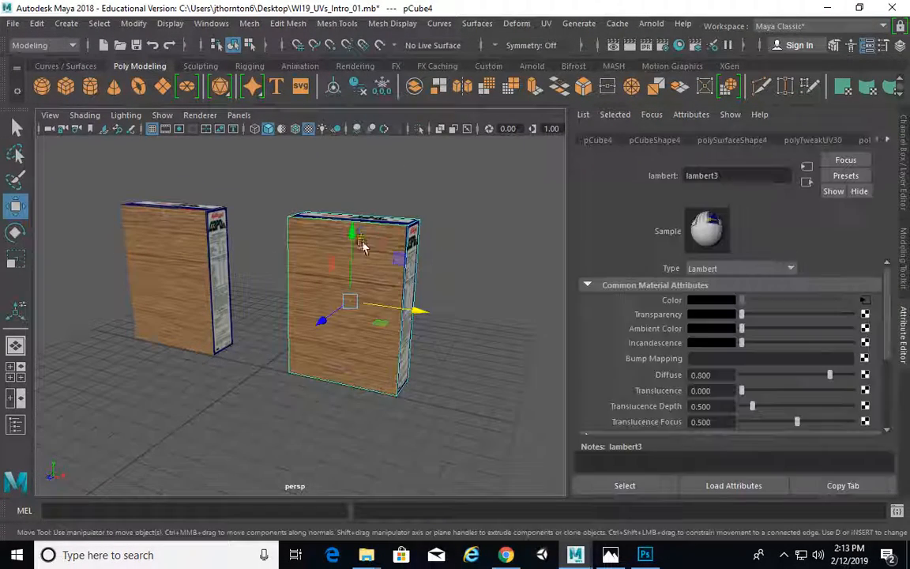
right_drag(362, 246, 348, 493)
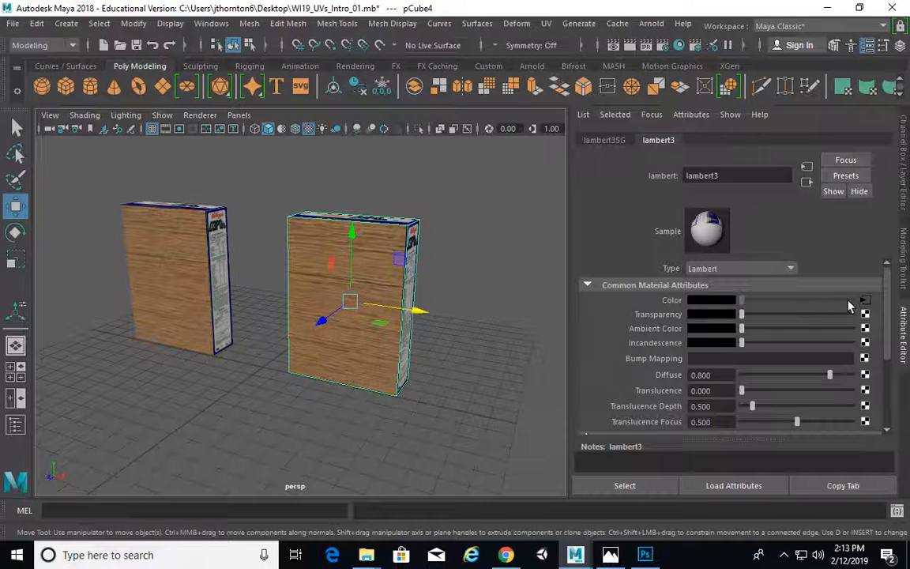
click(864, 298)
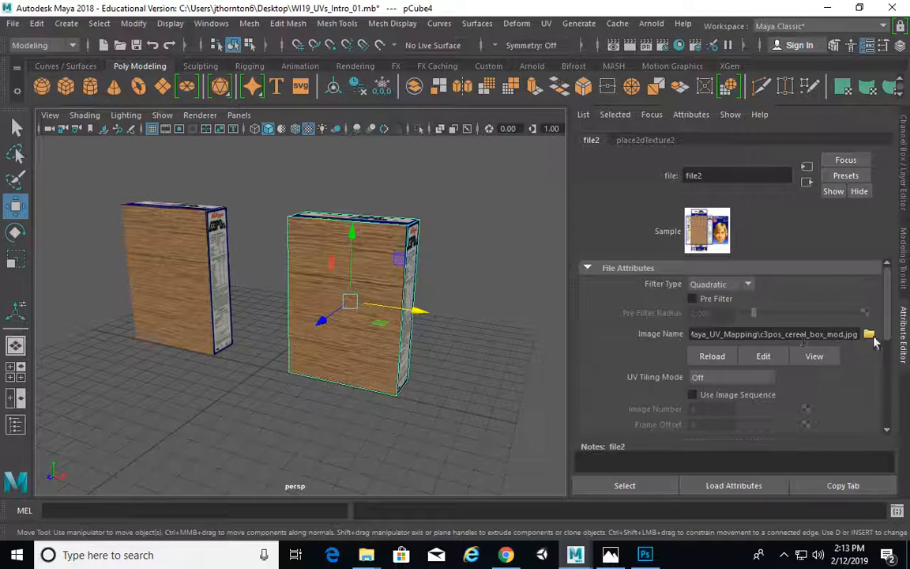
click(869, 335)
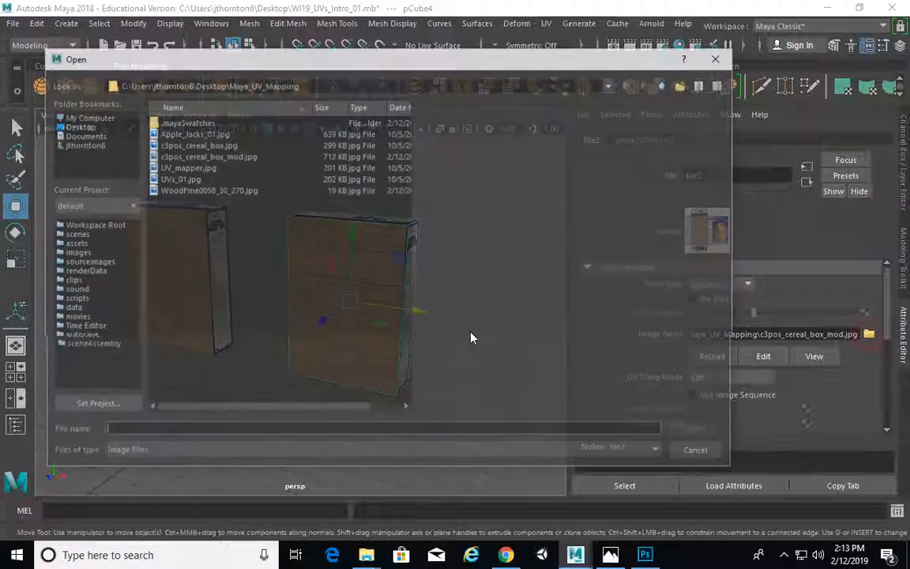
click(208, 155)
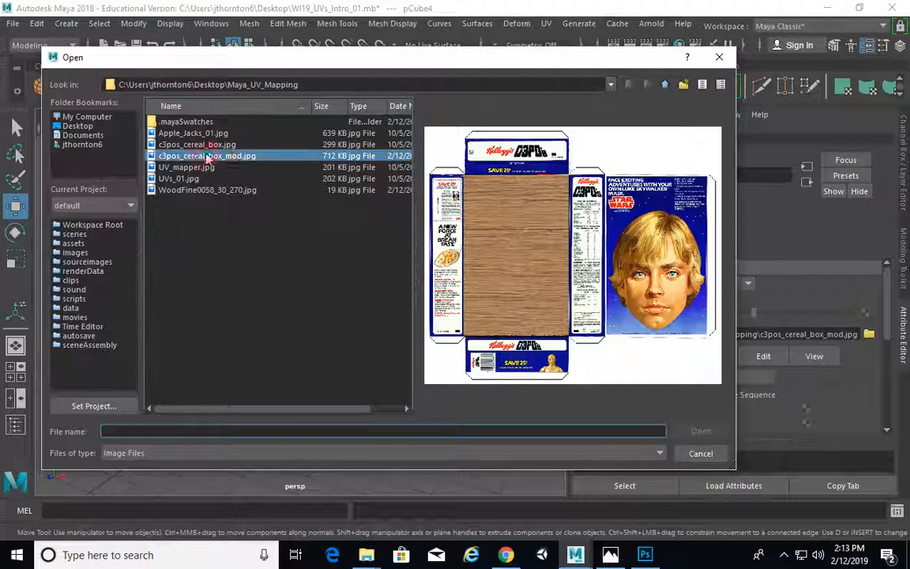
click(217, 145)
double_click(203, 146)
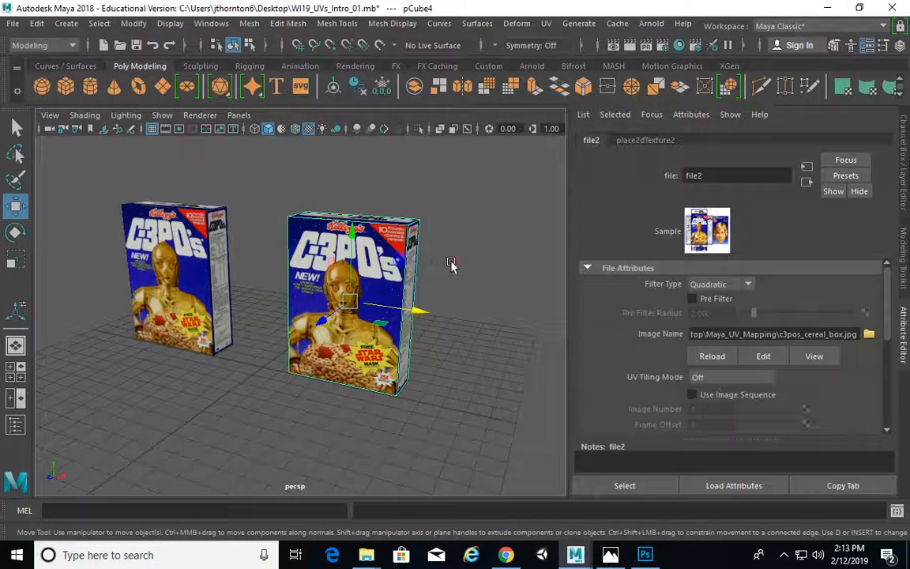
click(451, 260)
scroll(400, 291, up, 3)
alt+drag(401, 290, 483, 317)
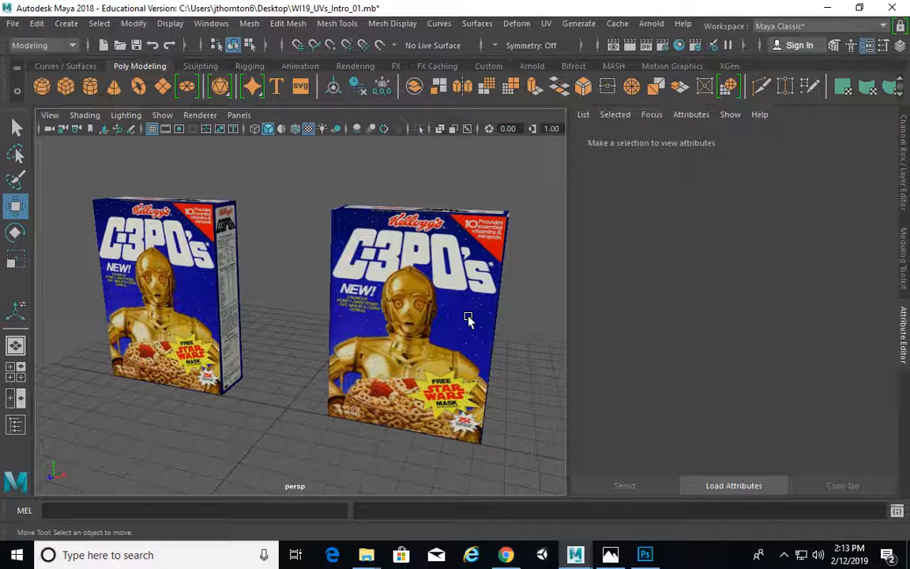
key(q)
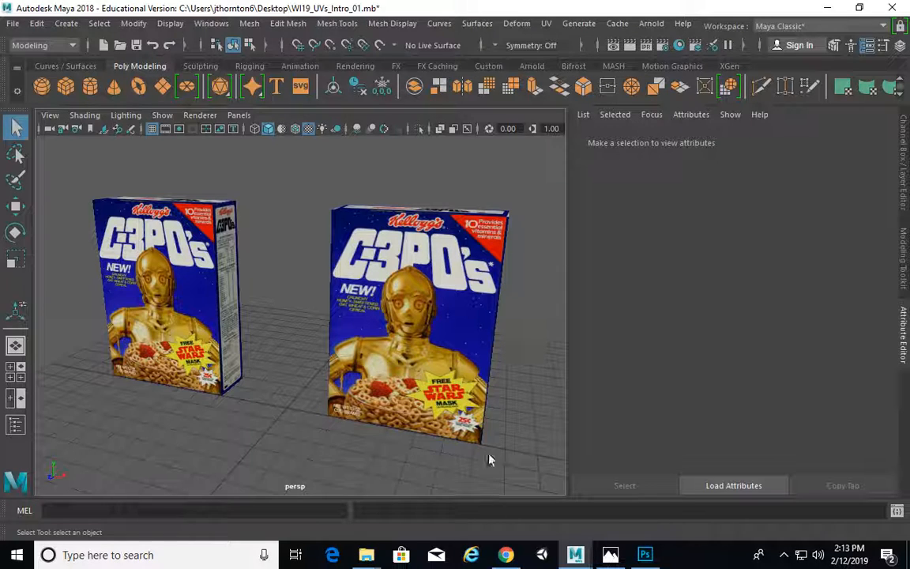
click(172, 561)
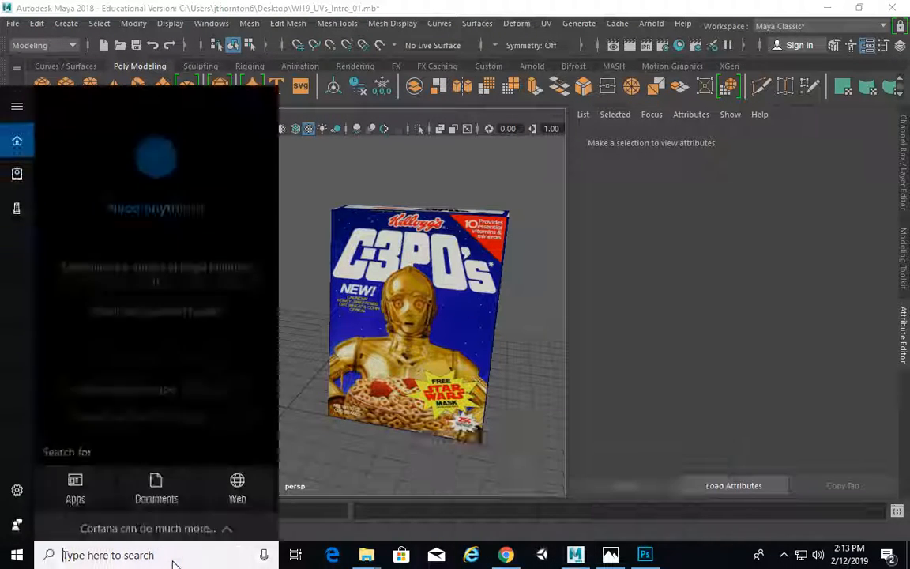
text(band)
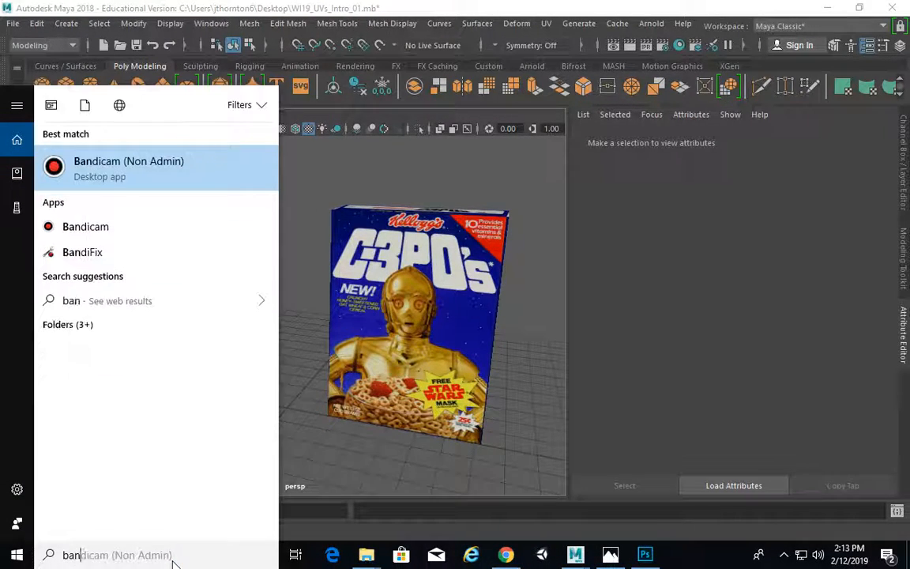
click(175, 169)
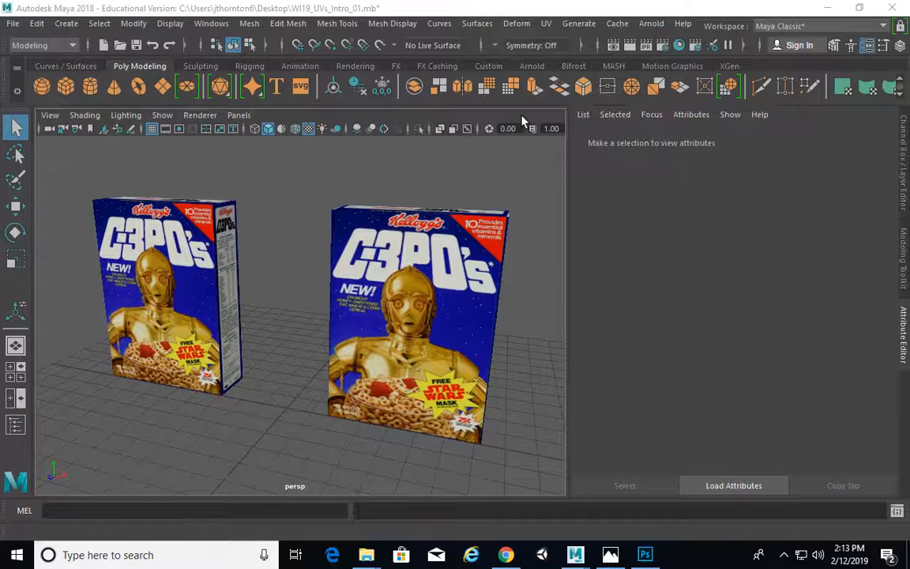